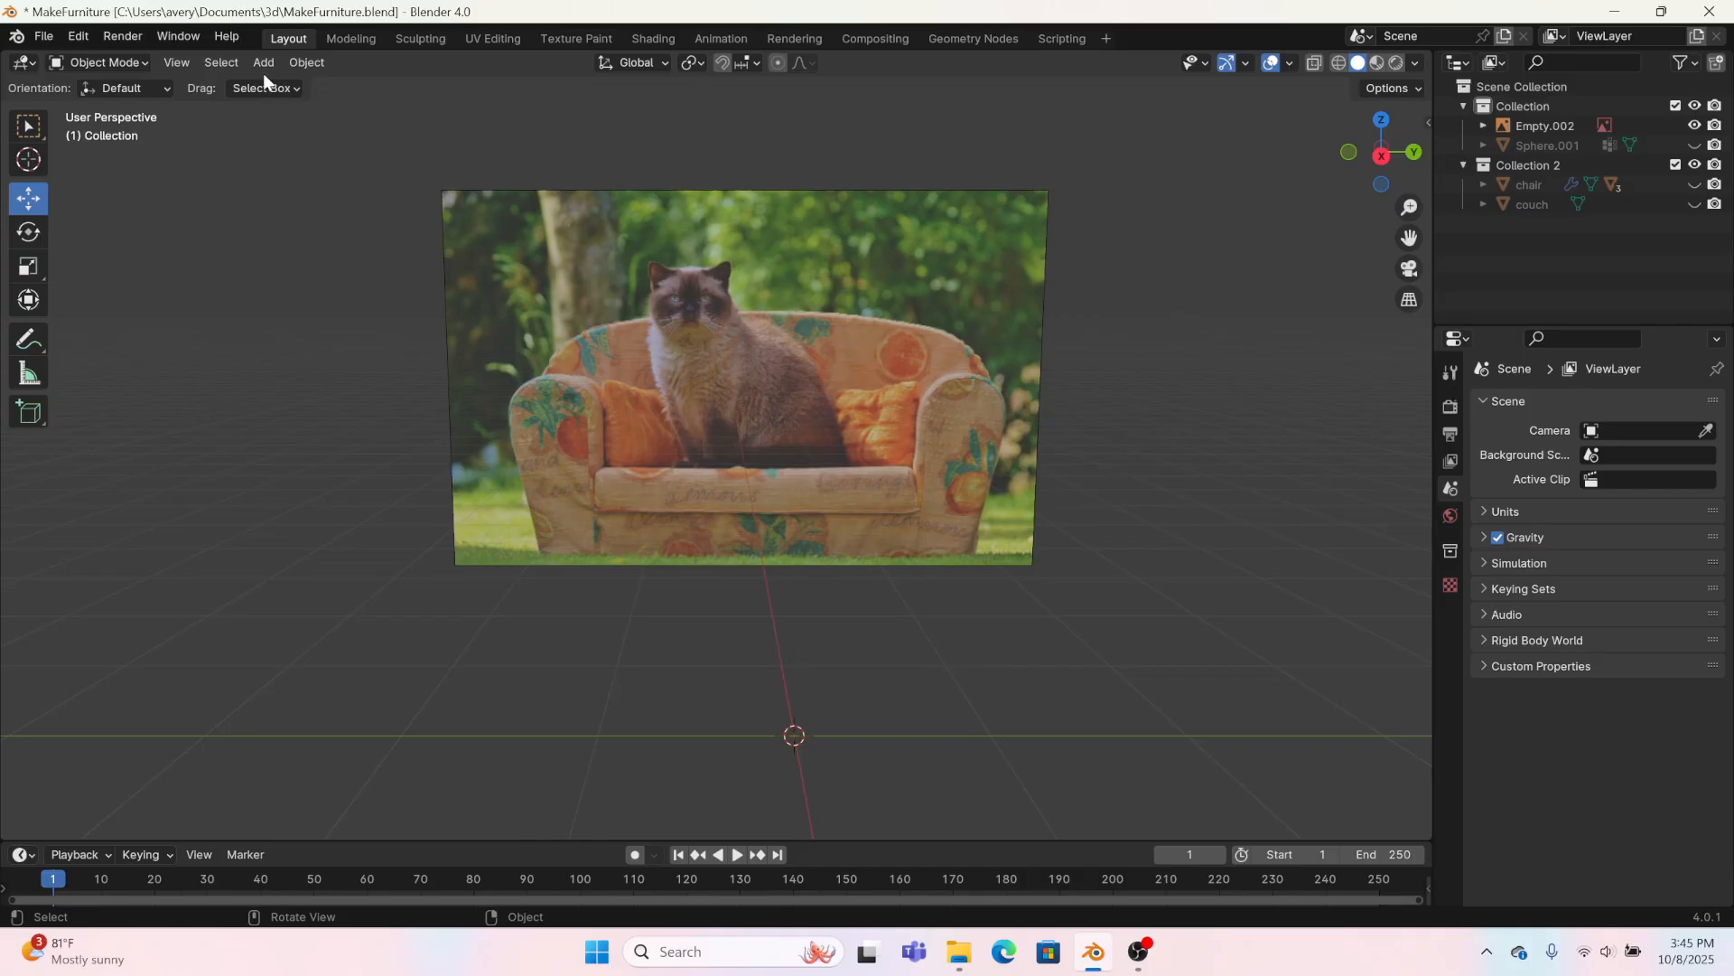
Step: Add a single-vertex mesh object and switch to the Modeling workspace
left_click(264, 63)
mouse_move(407, 84)
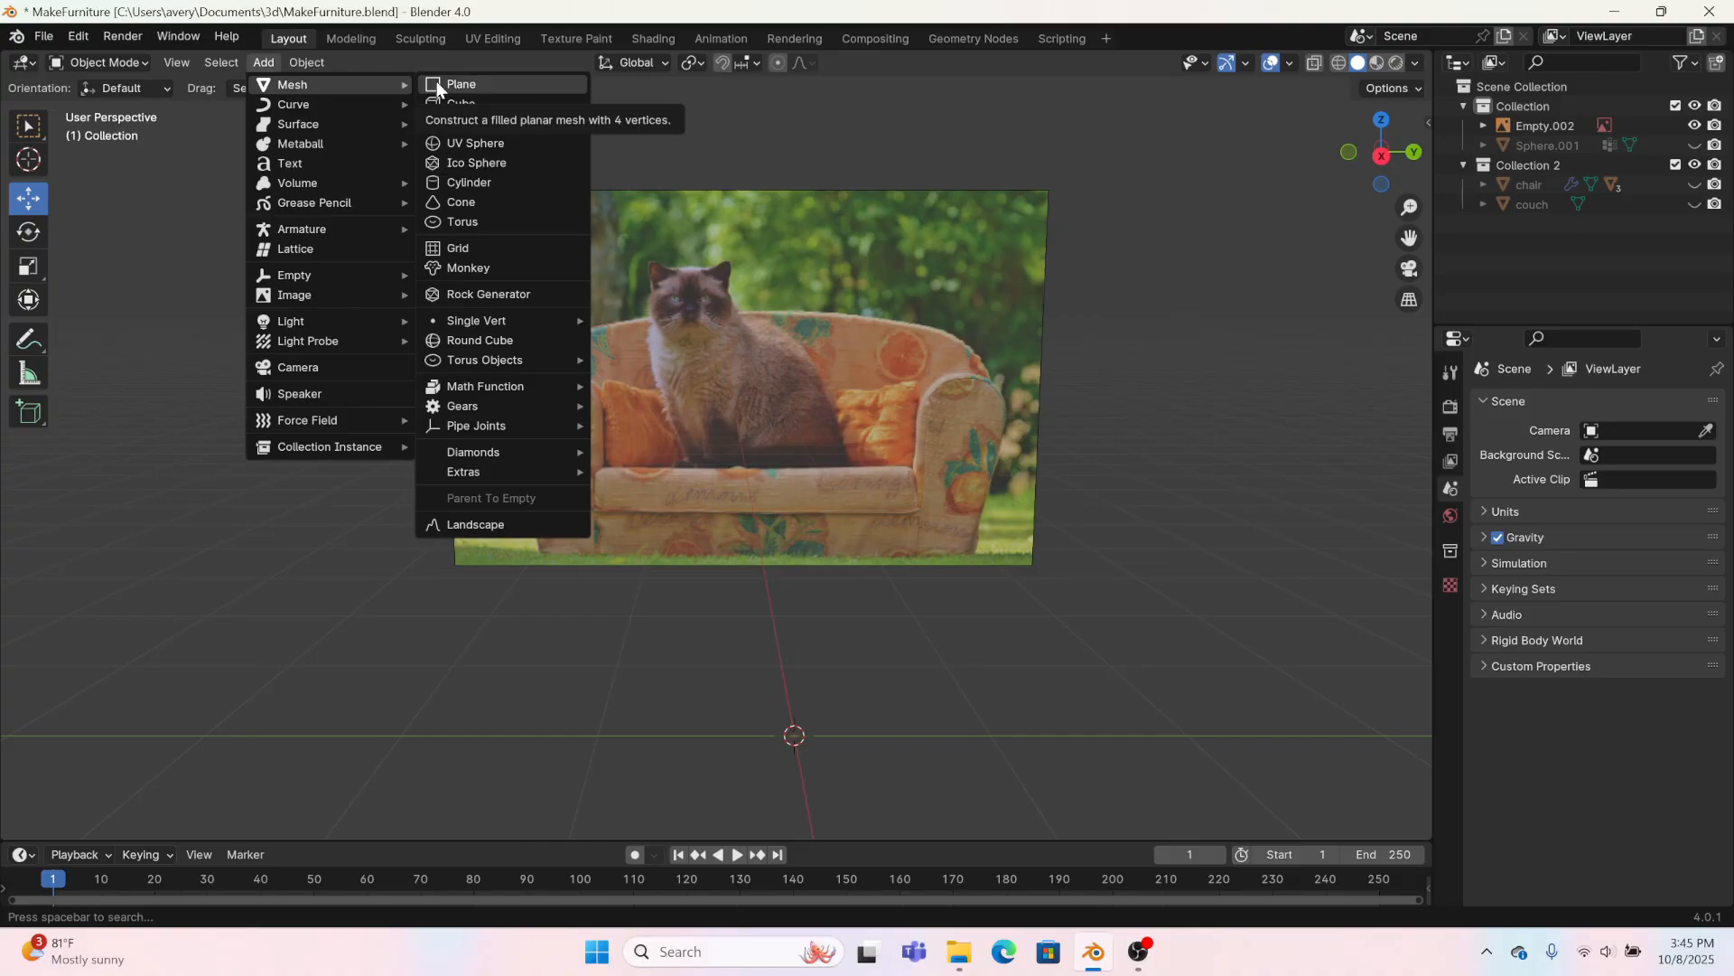
mouse_move(480, 326)
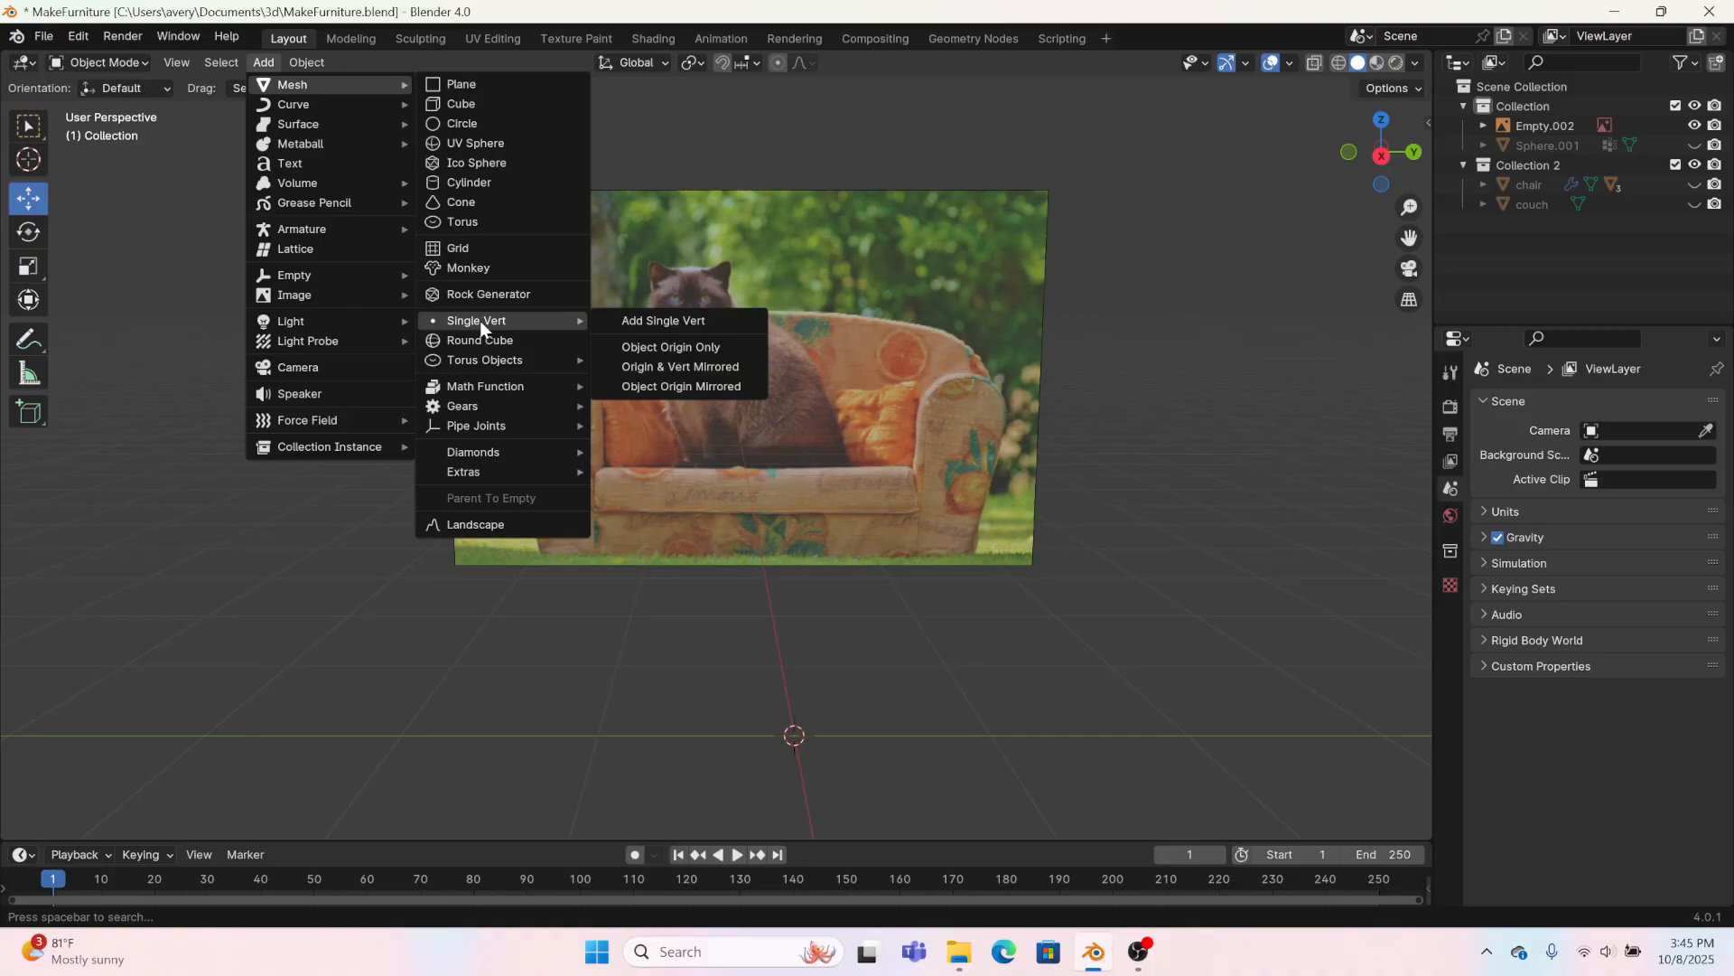
left_click(705, 325)
left_click(366, 38)
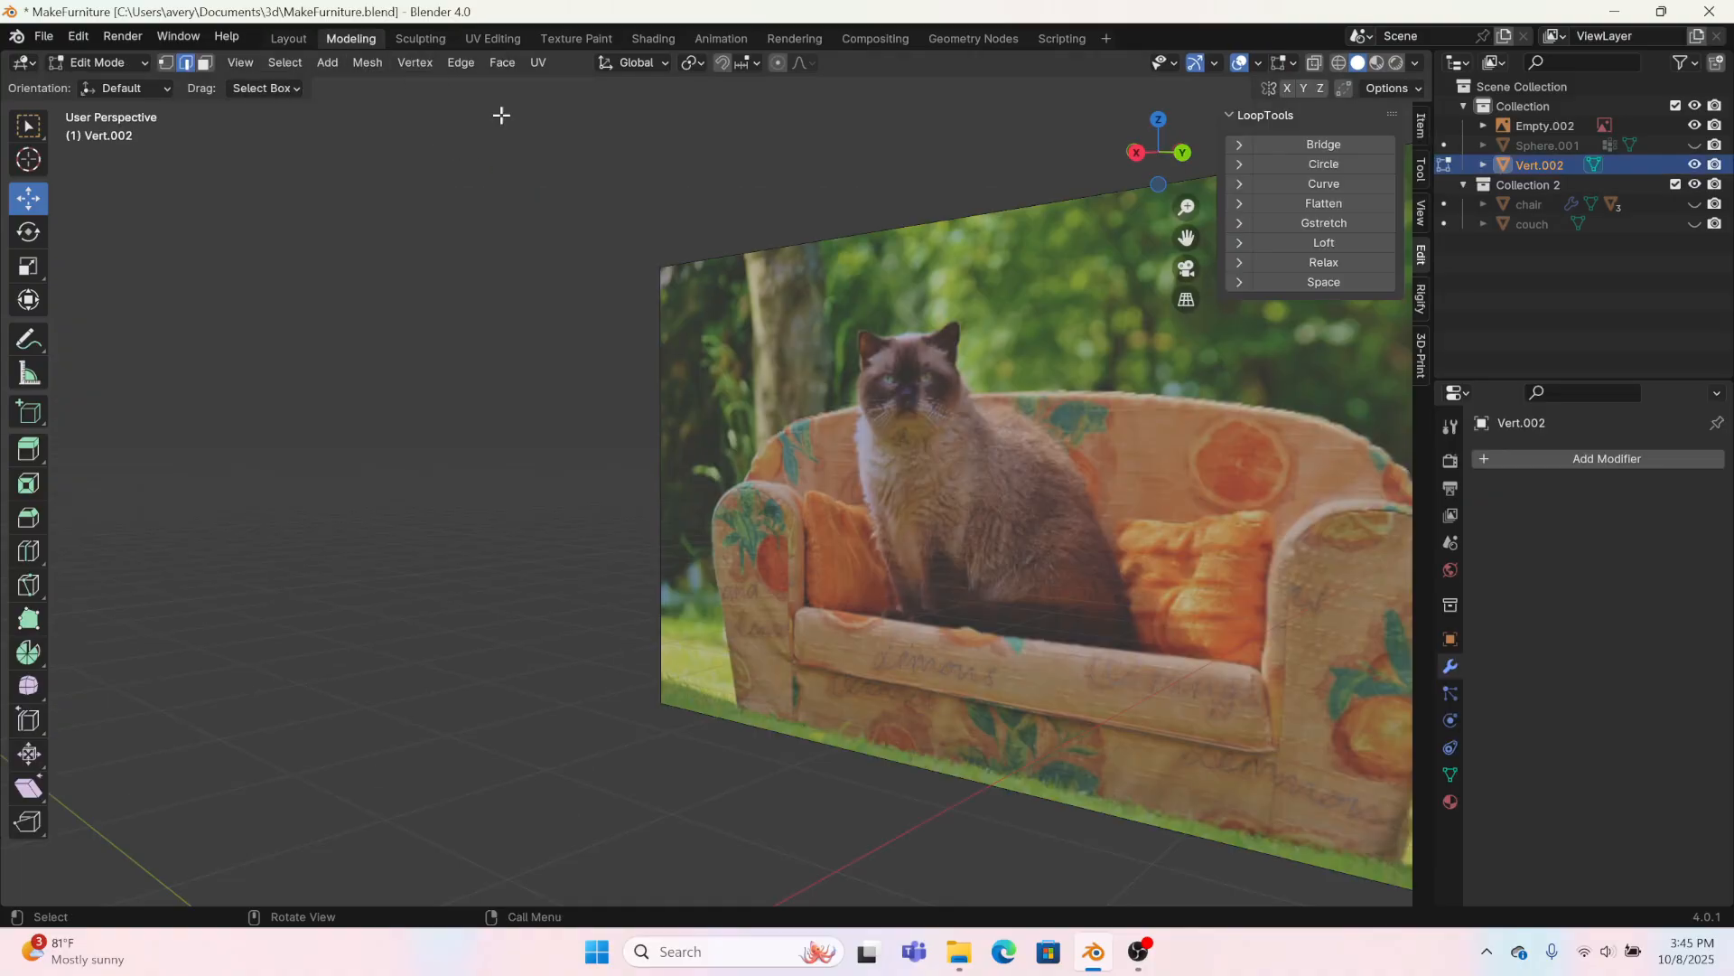
Step: In the right orthographic view, move the vertex up about 2.13 m to the top centre of the sofa's backrest
left_click(1147, 155)
scroll(873, 436, "down", 2)
middle_click_drag(795, 588, 994, 570, "shift")
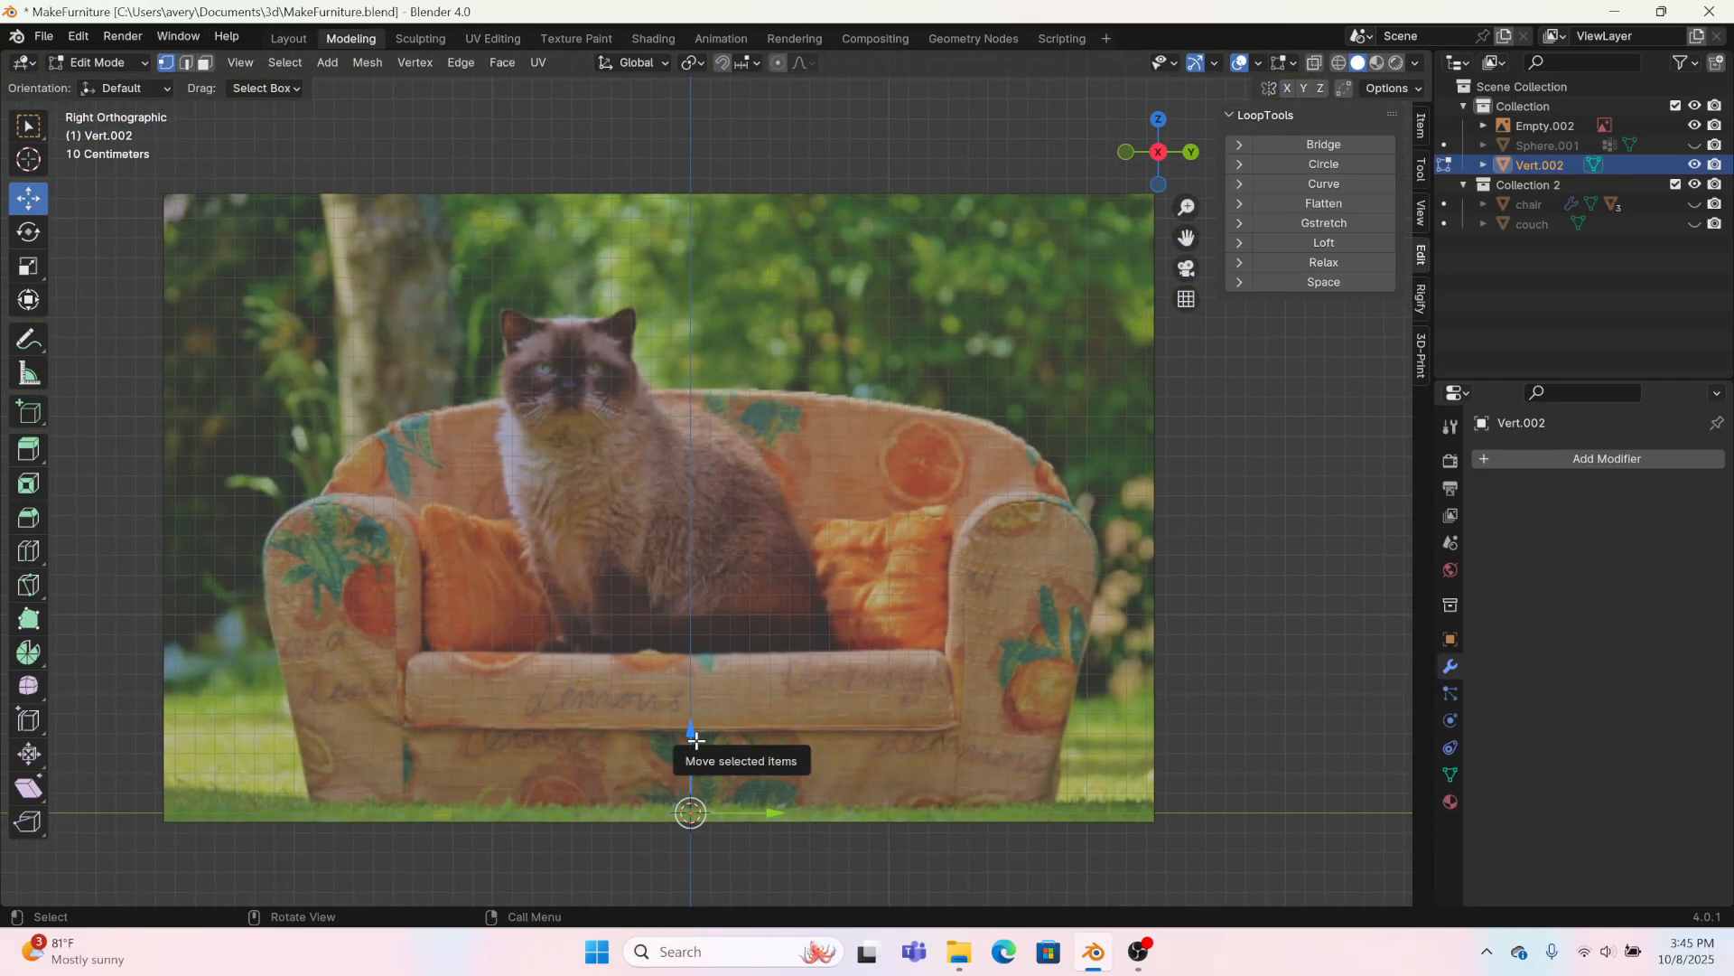
left_click_drag(691, 730, 605, 312)
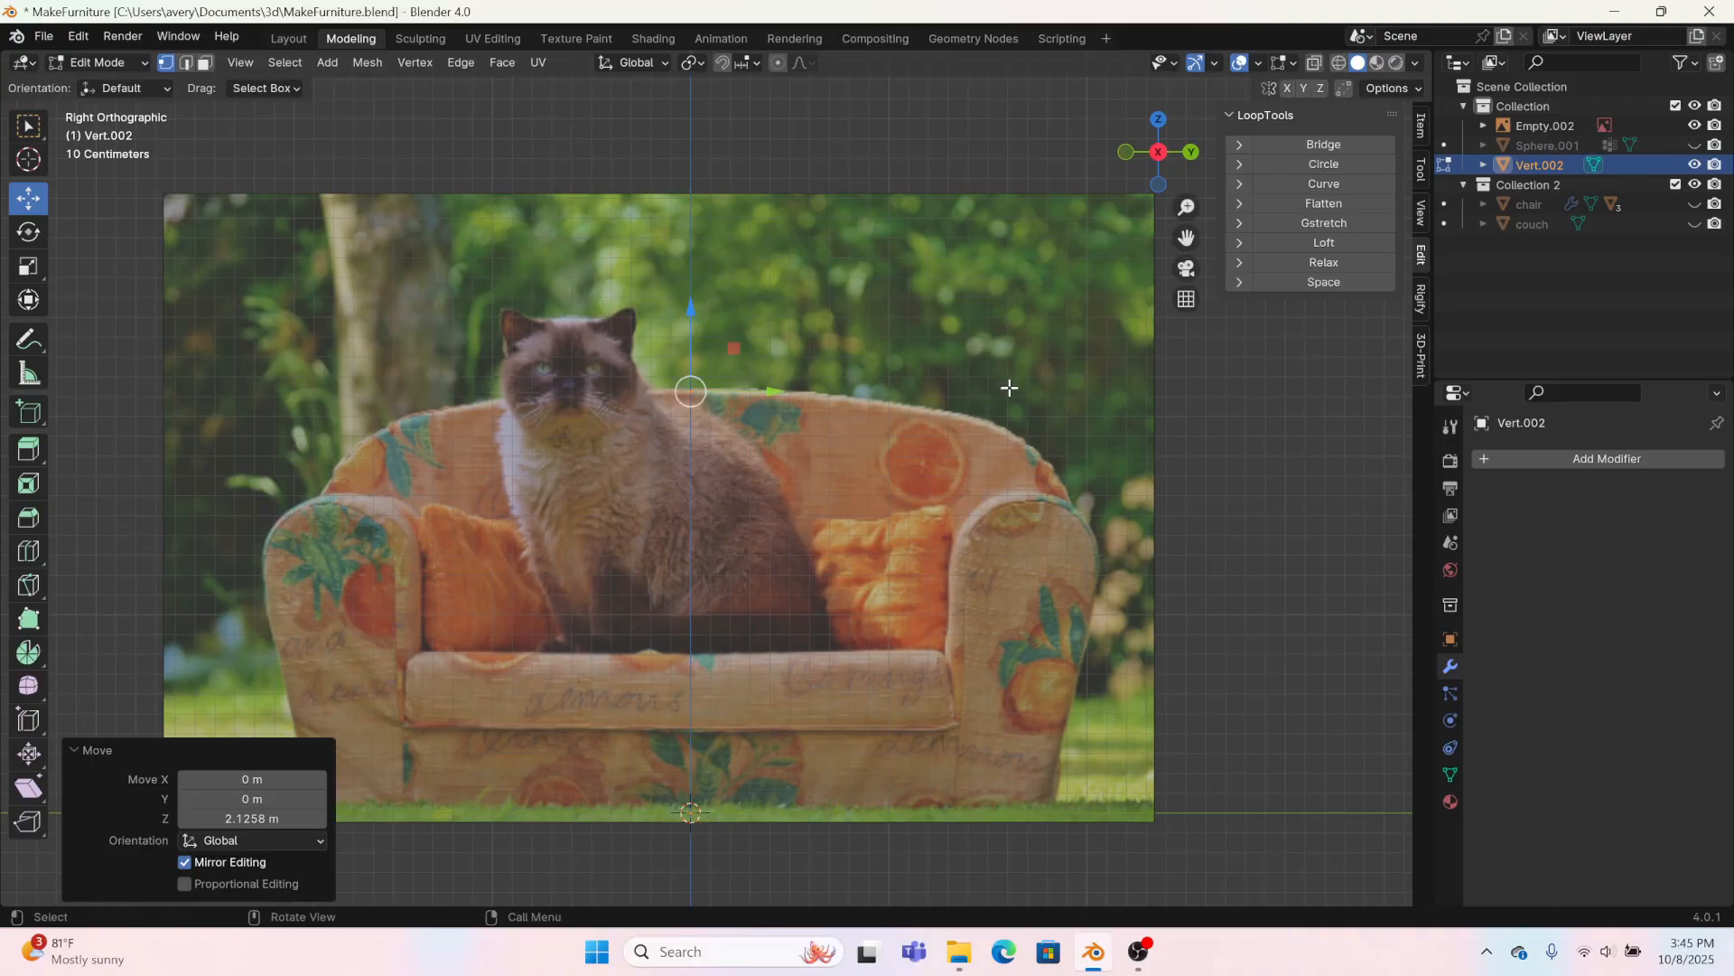
Step: Add a Mirror modifier on the Y axis with Clipping, and extrude the vertex about 0.32 m along the backrest's top edge
left_click(1512, 458)
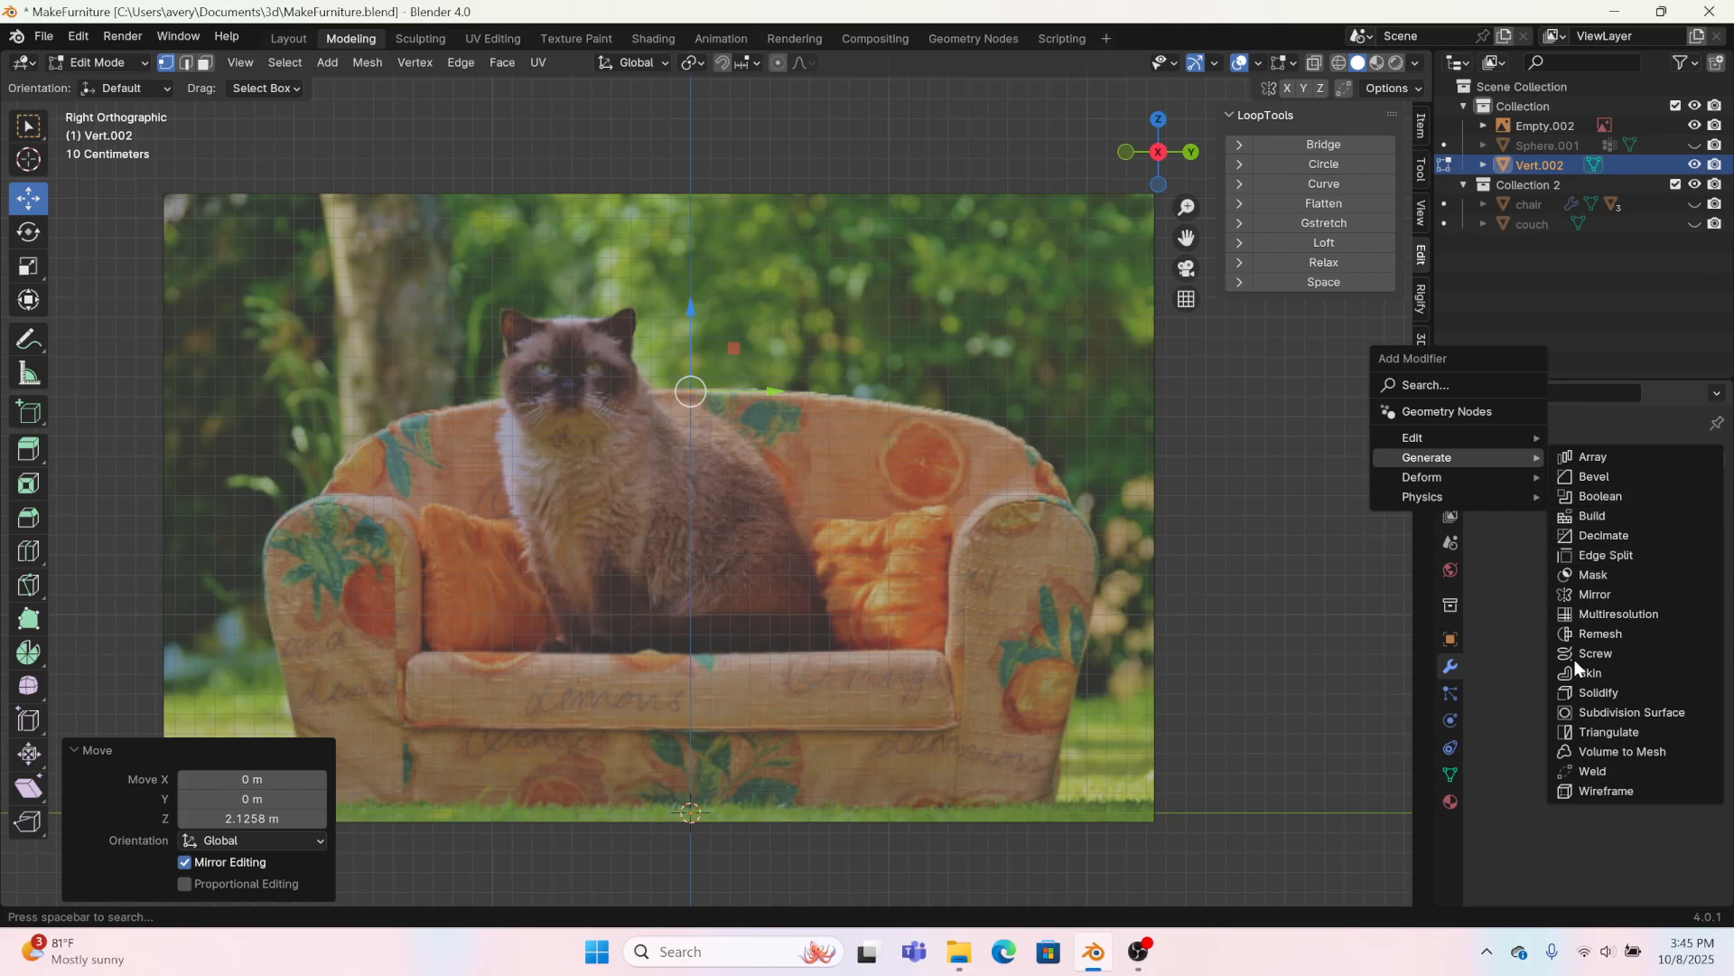
left_click(1594, 594)
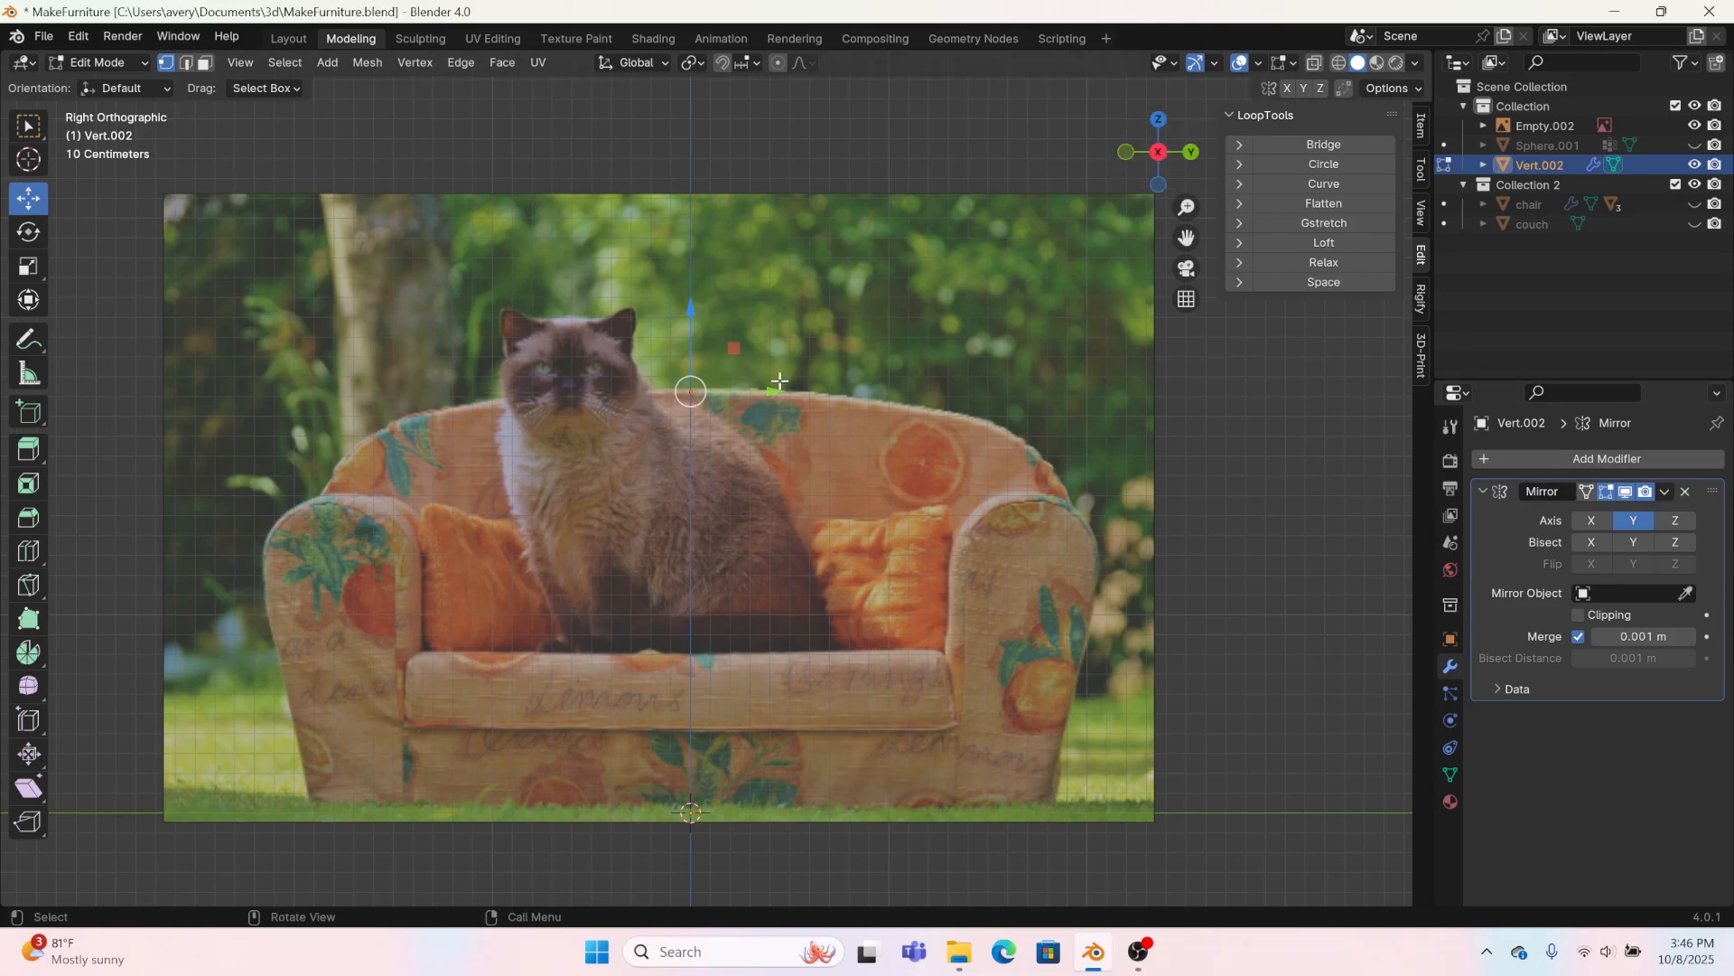
scroll(780, 381, "up", 2)
key("e")
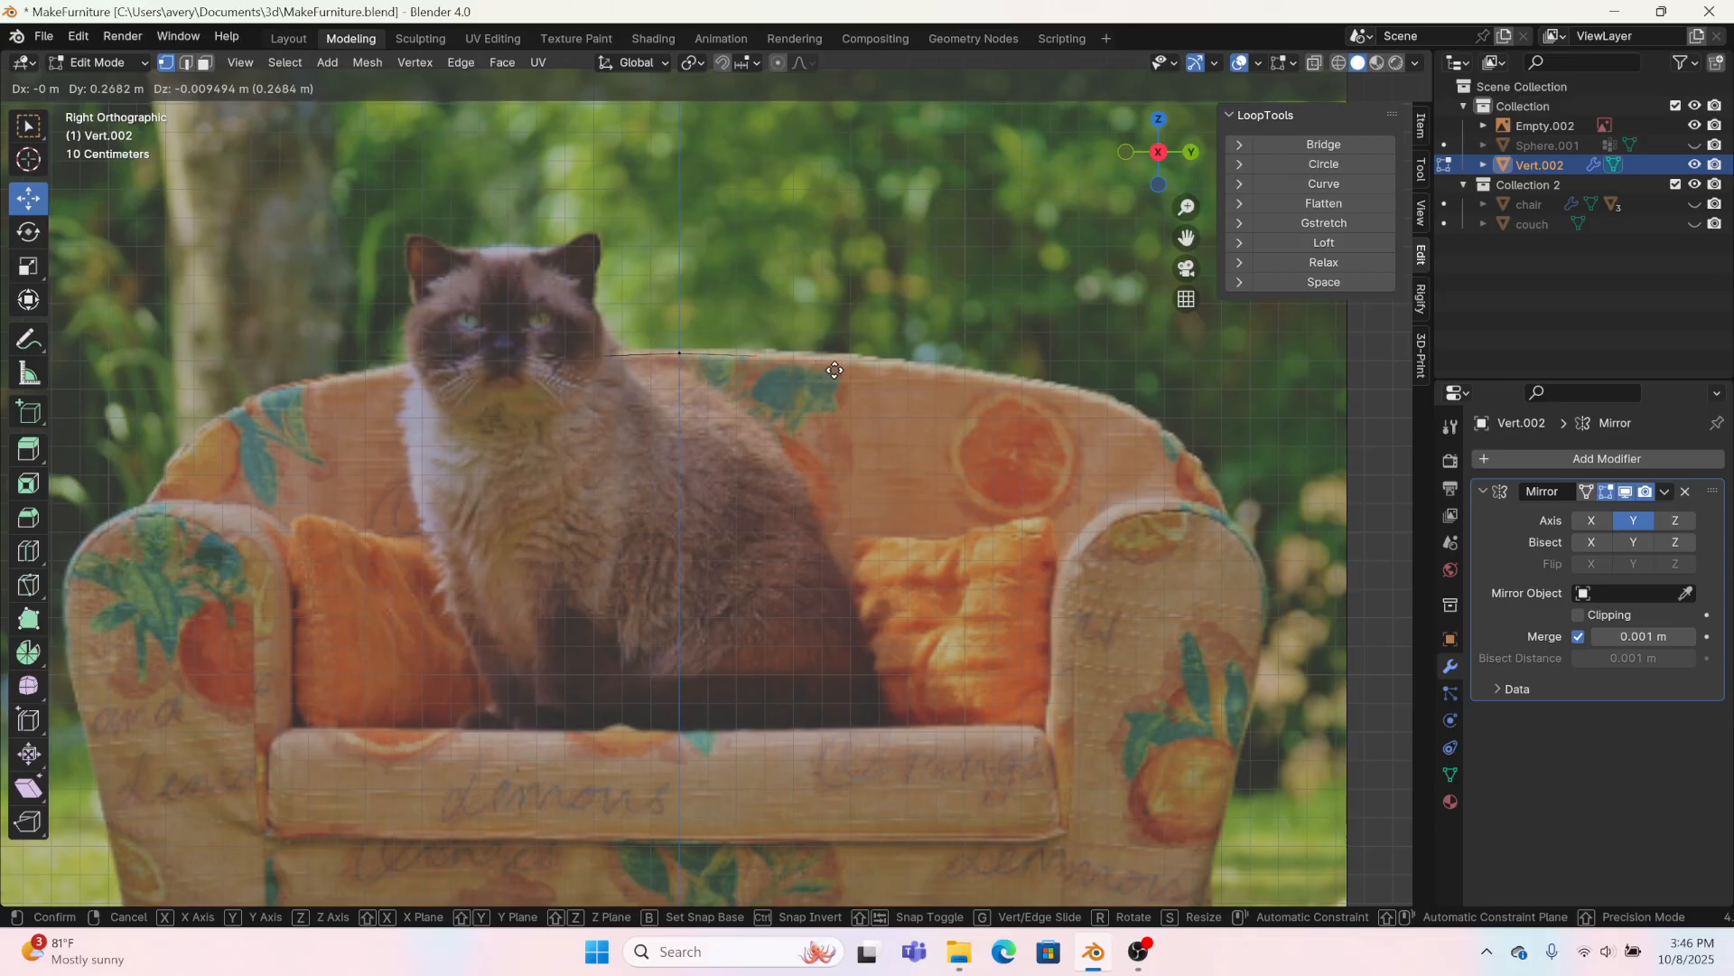
left_click(847, 369)
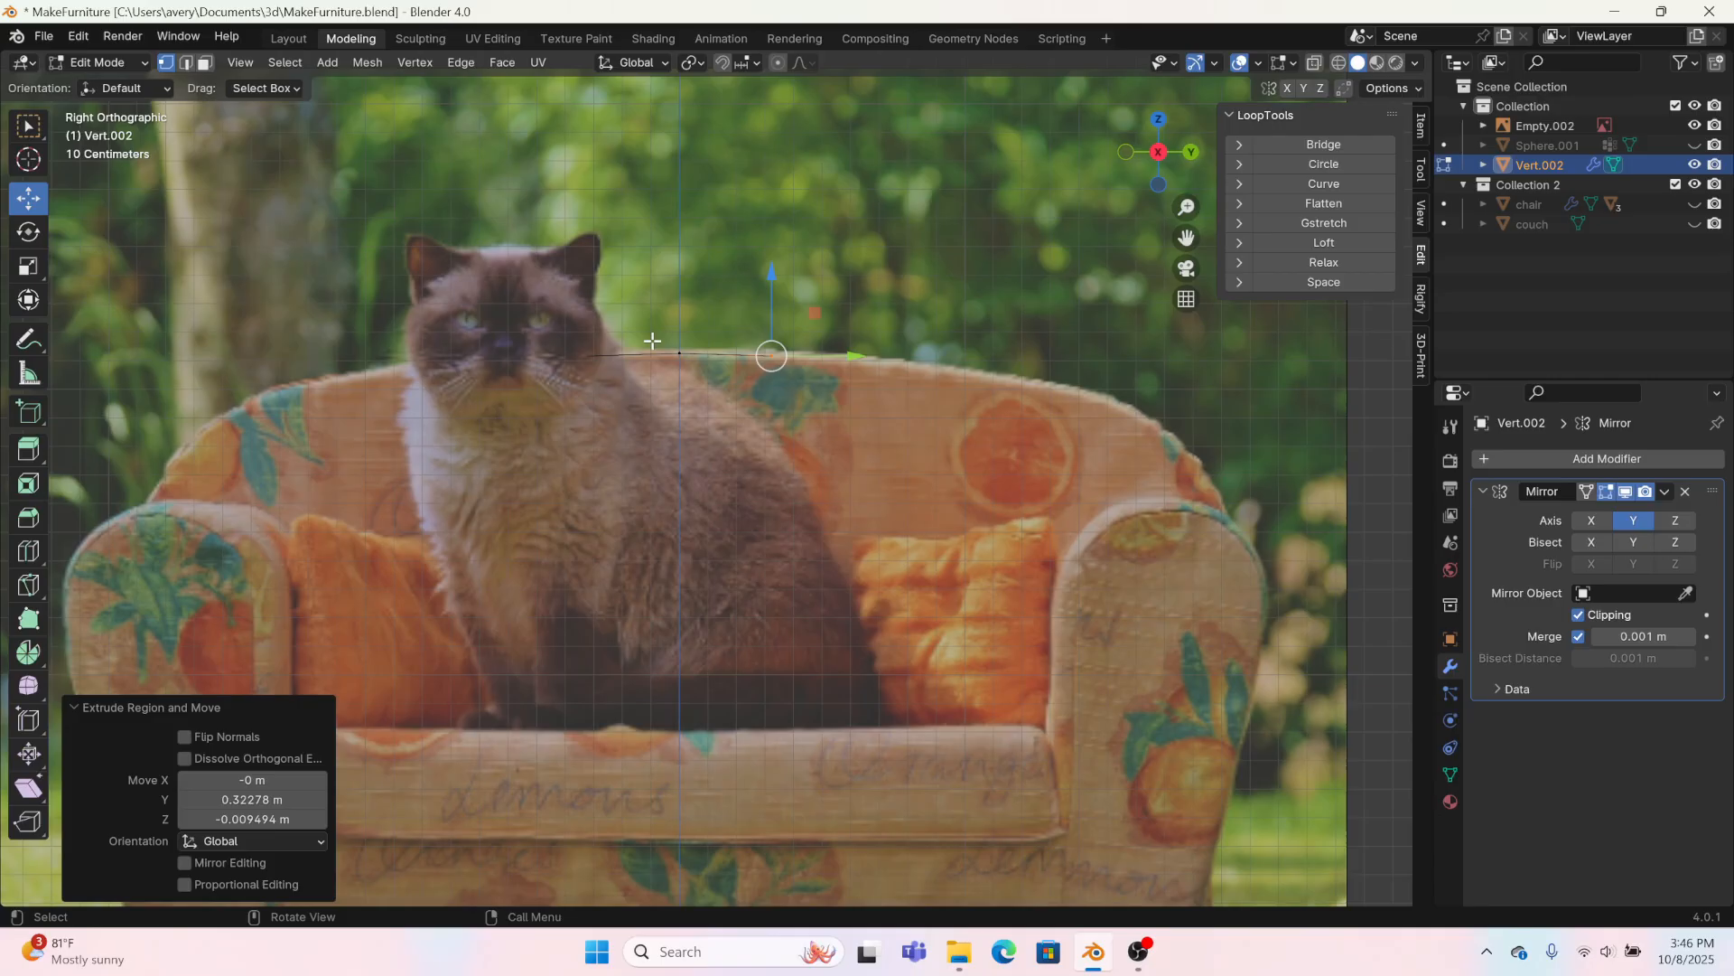
Step: Try to extrude the centre vertex away from the mirror line, and undo the attempt
left_click(680, 352)
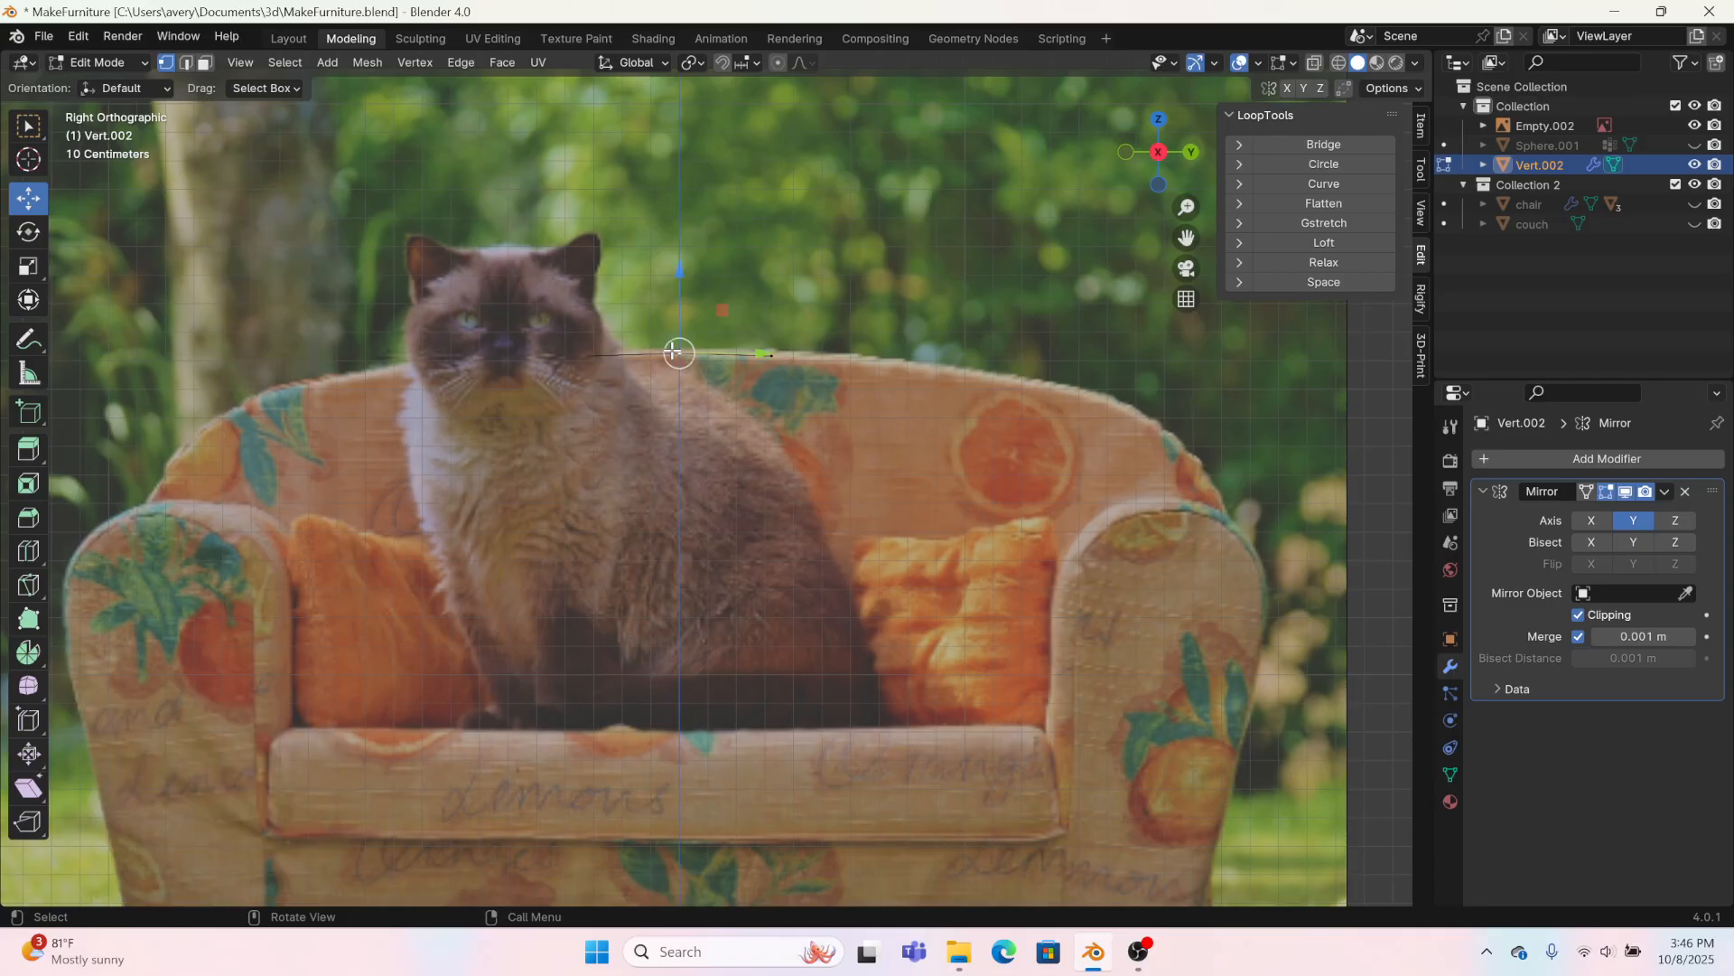
key("e")
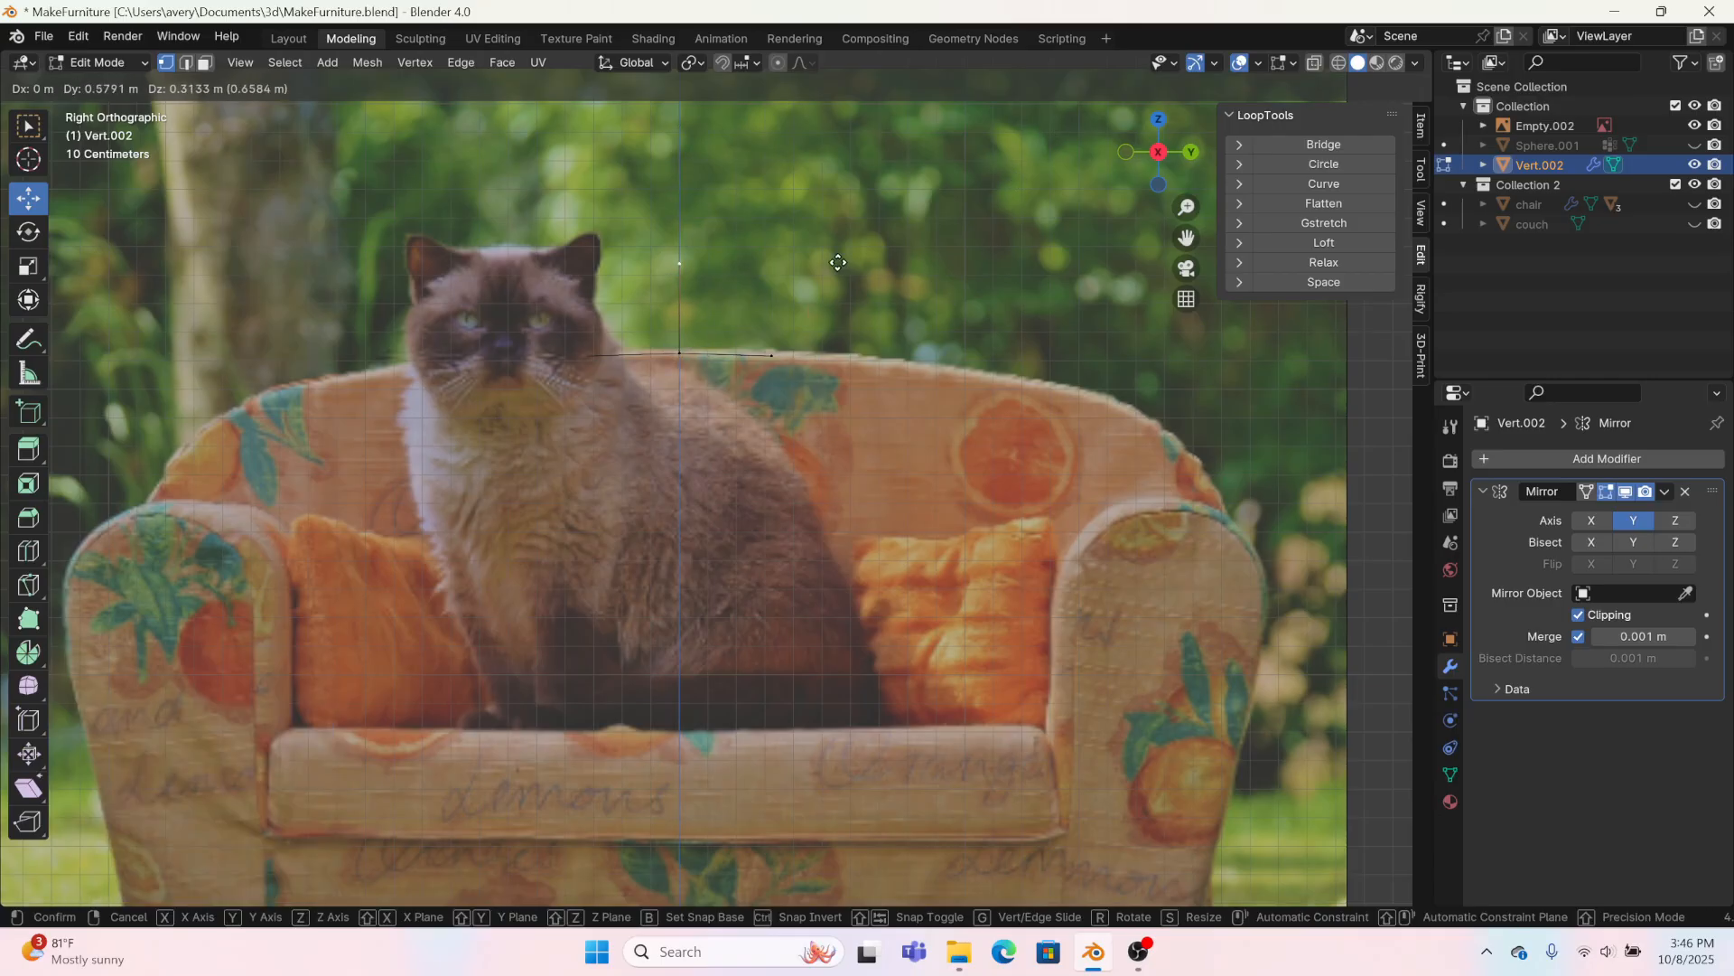
left_click(897, 240)
key("ctrl+z")
key("ctrl+z")
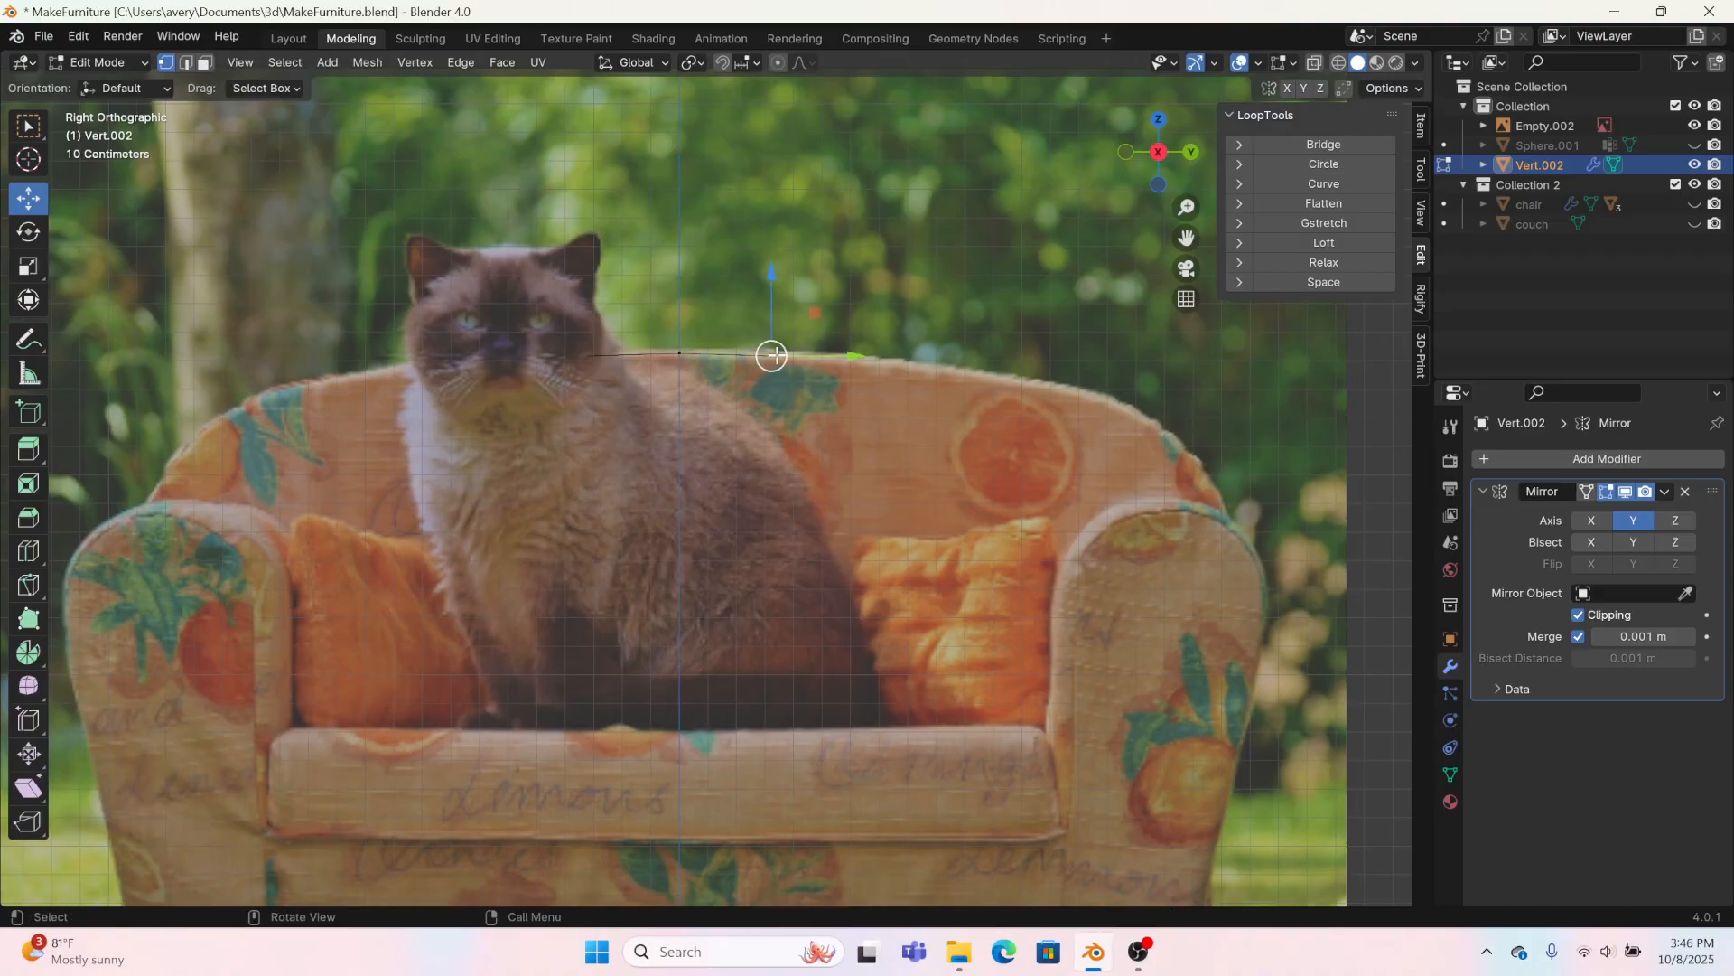
Step: Extrude two more vertices from the outline's end along the curved top of the backrest
key("e")
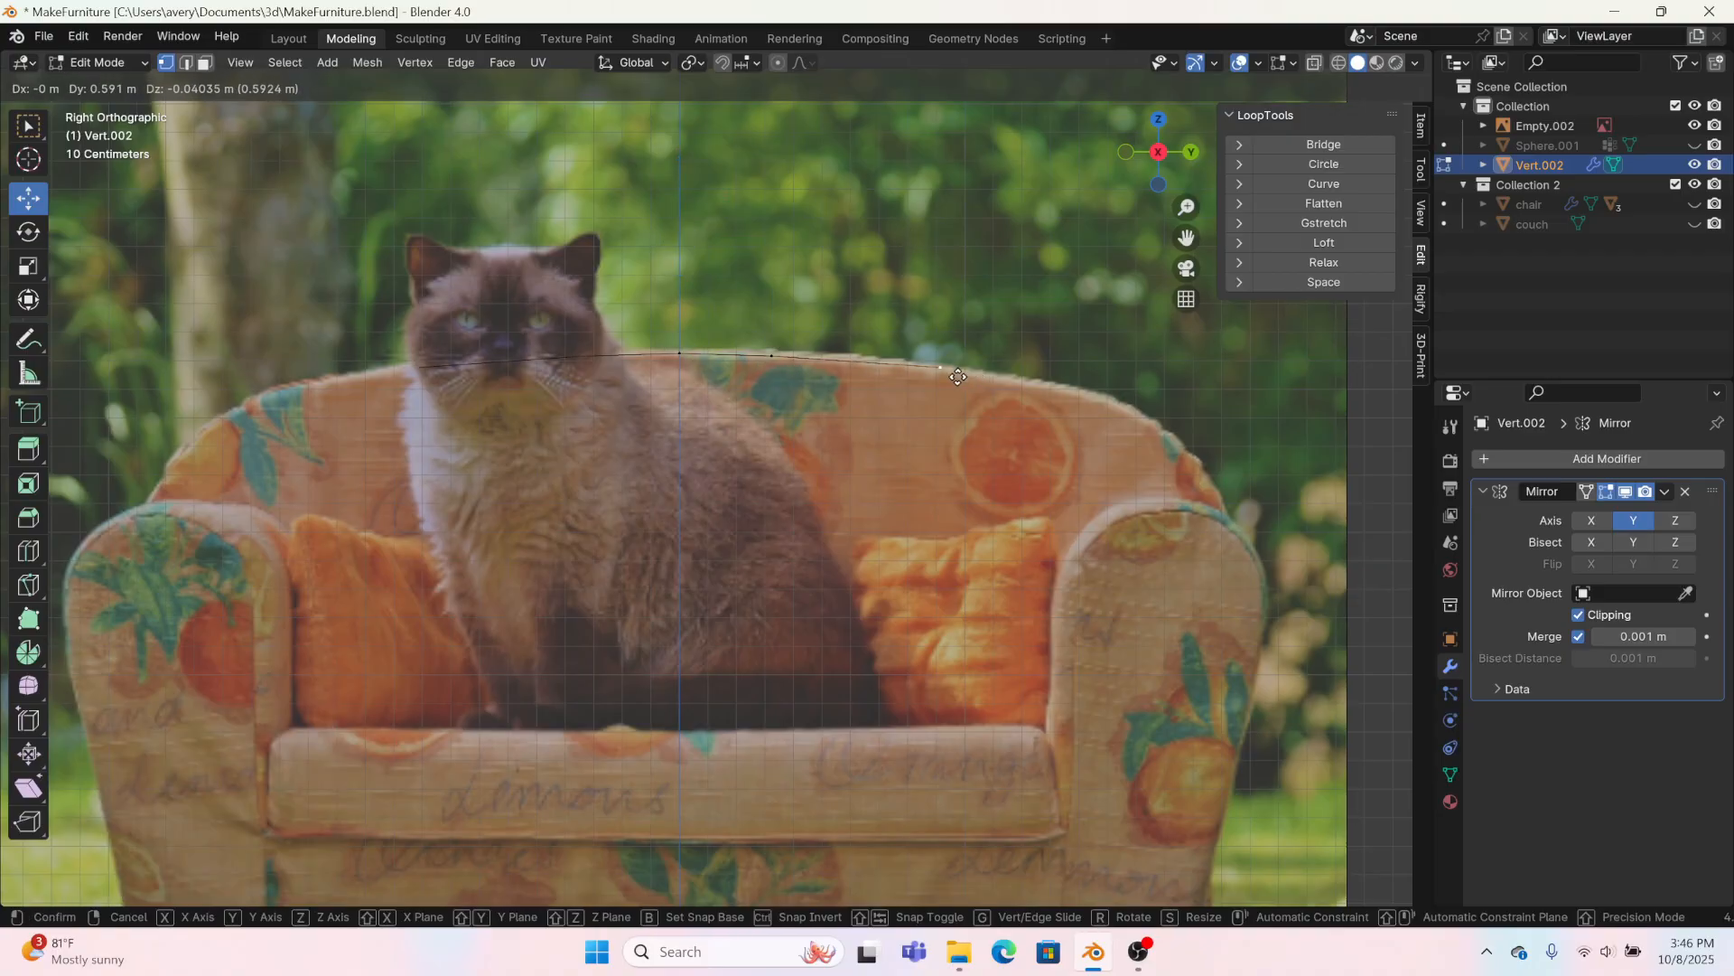
left_click(958, 375)
key("e")
left_click(1172, 416)
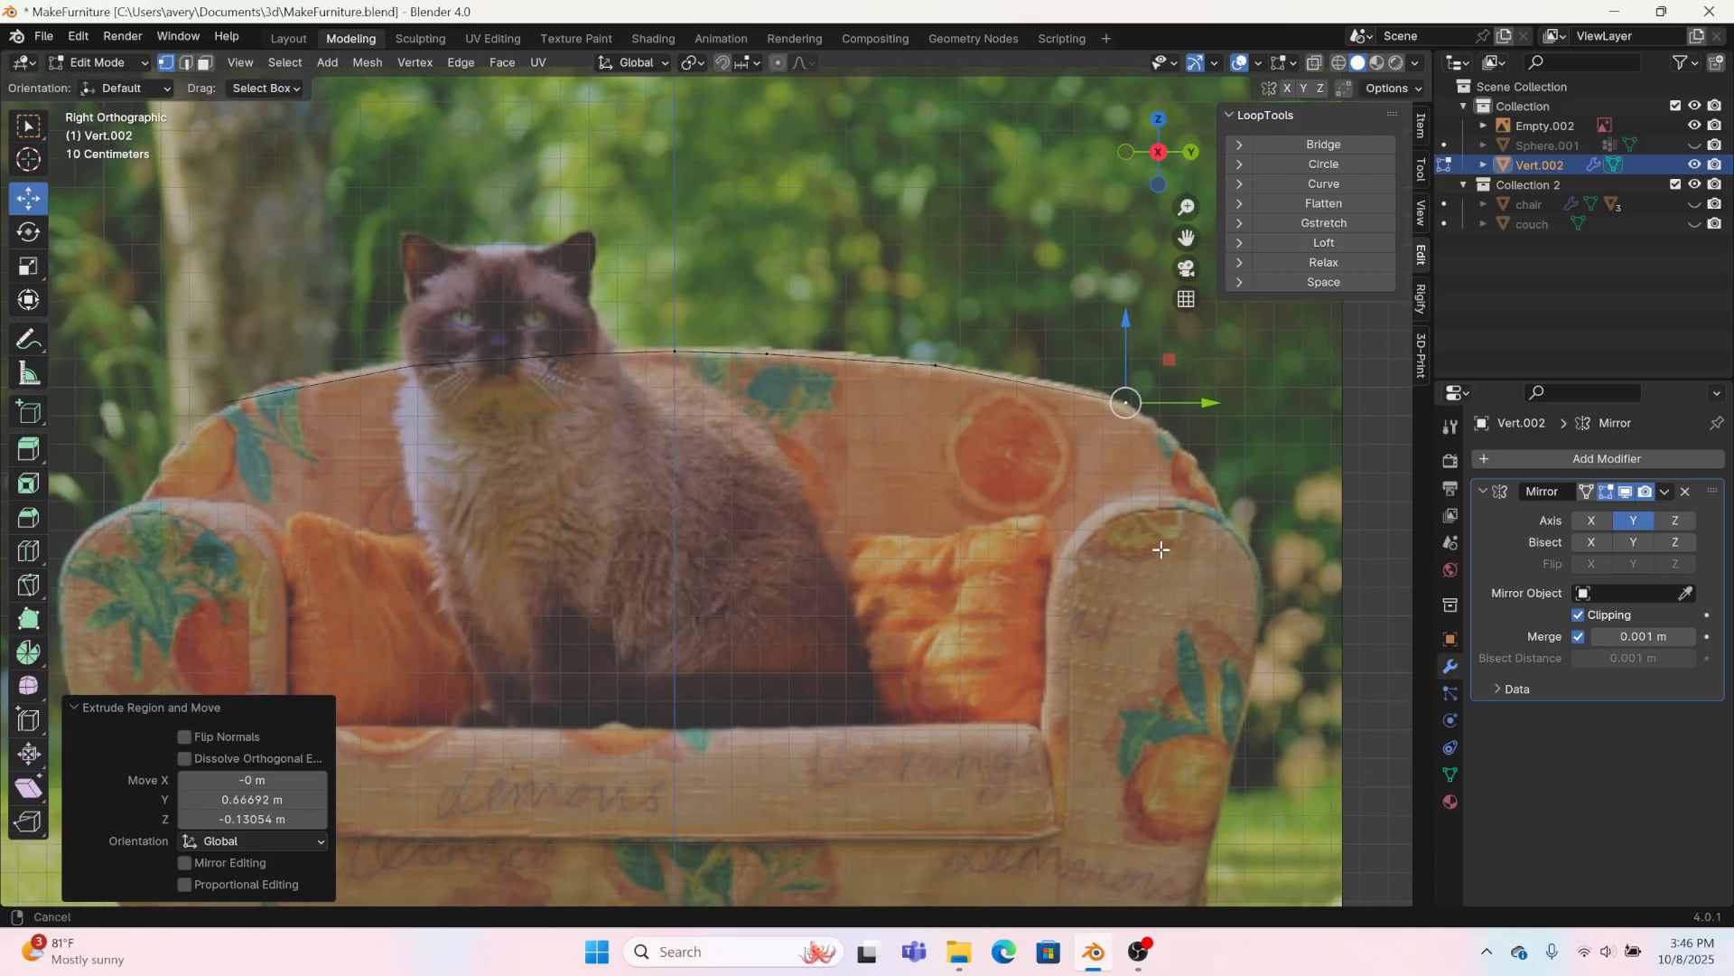
Step: Continue extruding the outline around the backrest's corner and down the armrest's outer side to the floor
middle_click_drag(1151, 557, 1146, 387, "shift")
scroll(1086, 399, "down", 1)
key("e")
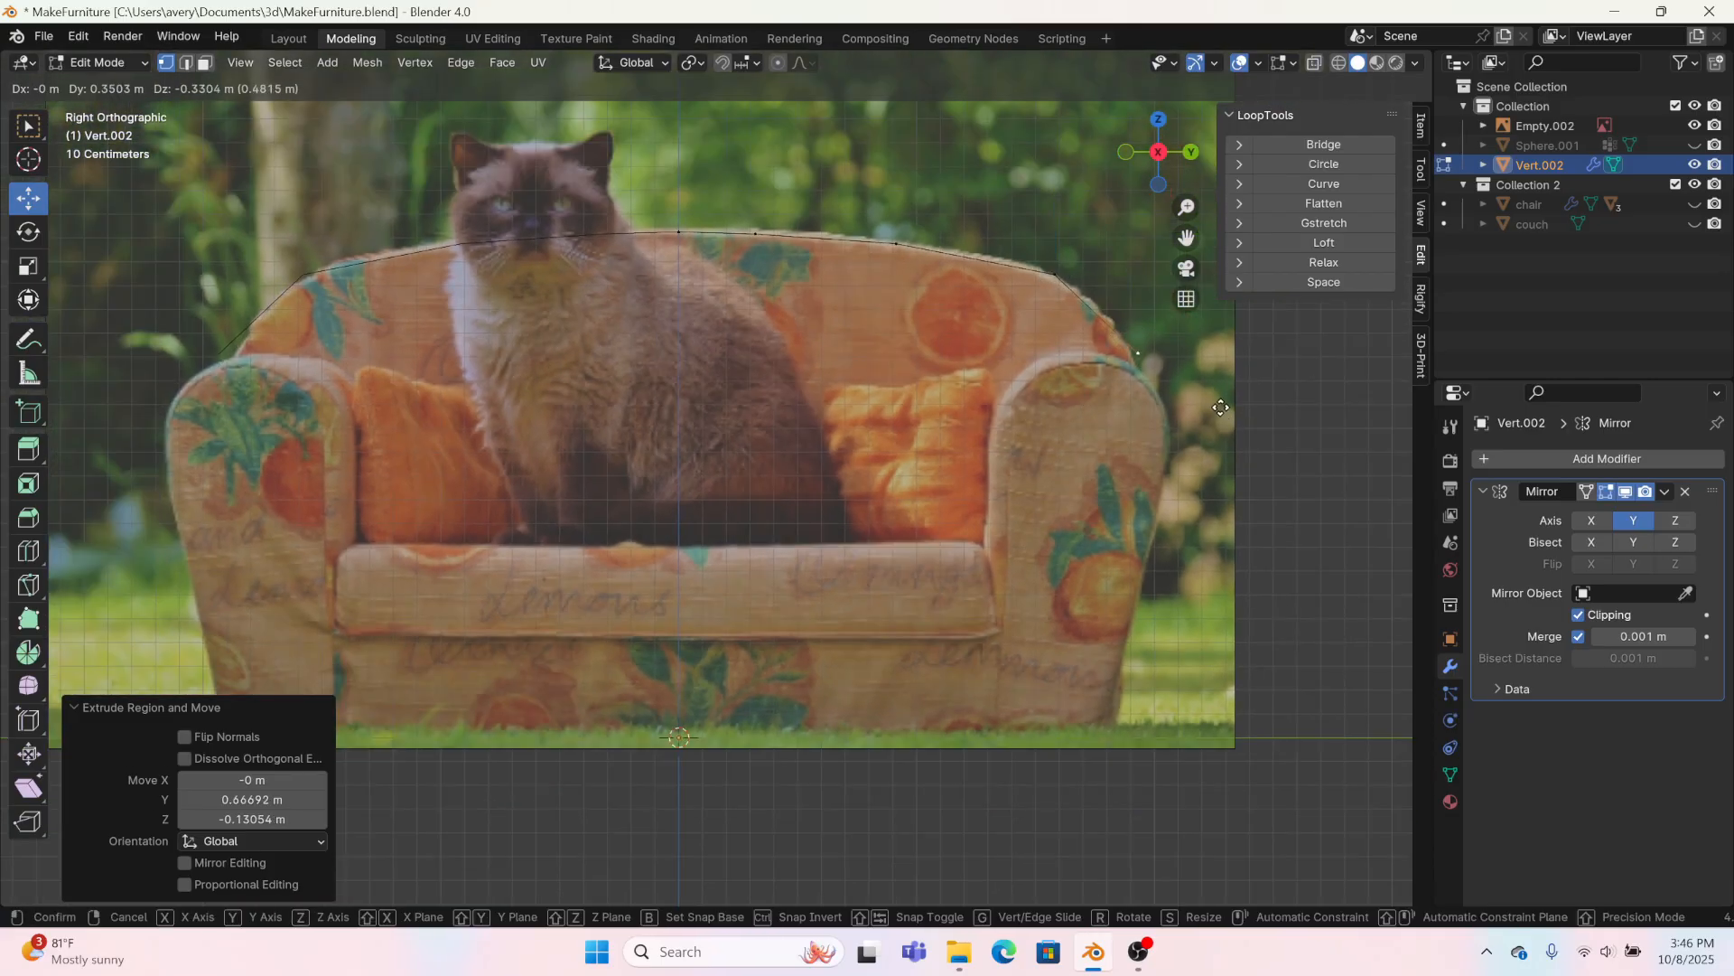
left_click(1217, 406)
key("e")
left_click(1245, 541)
key("e")
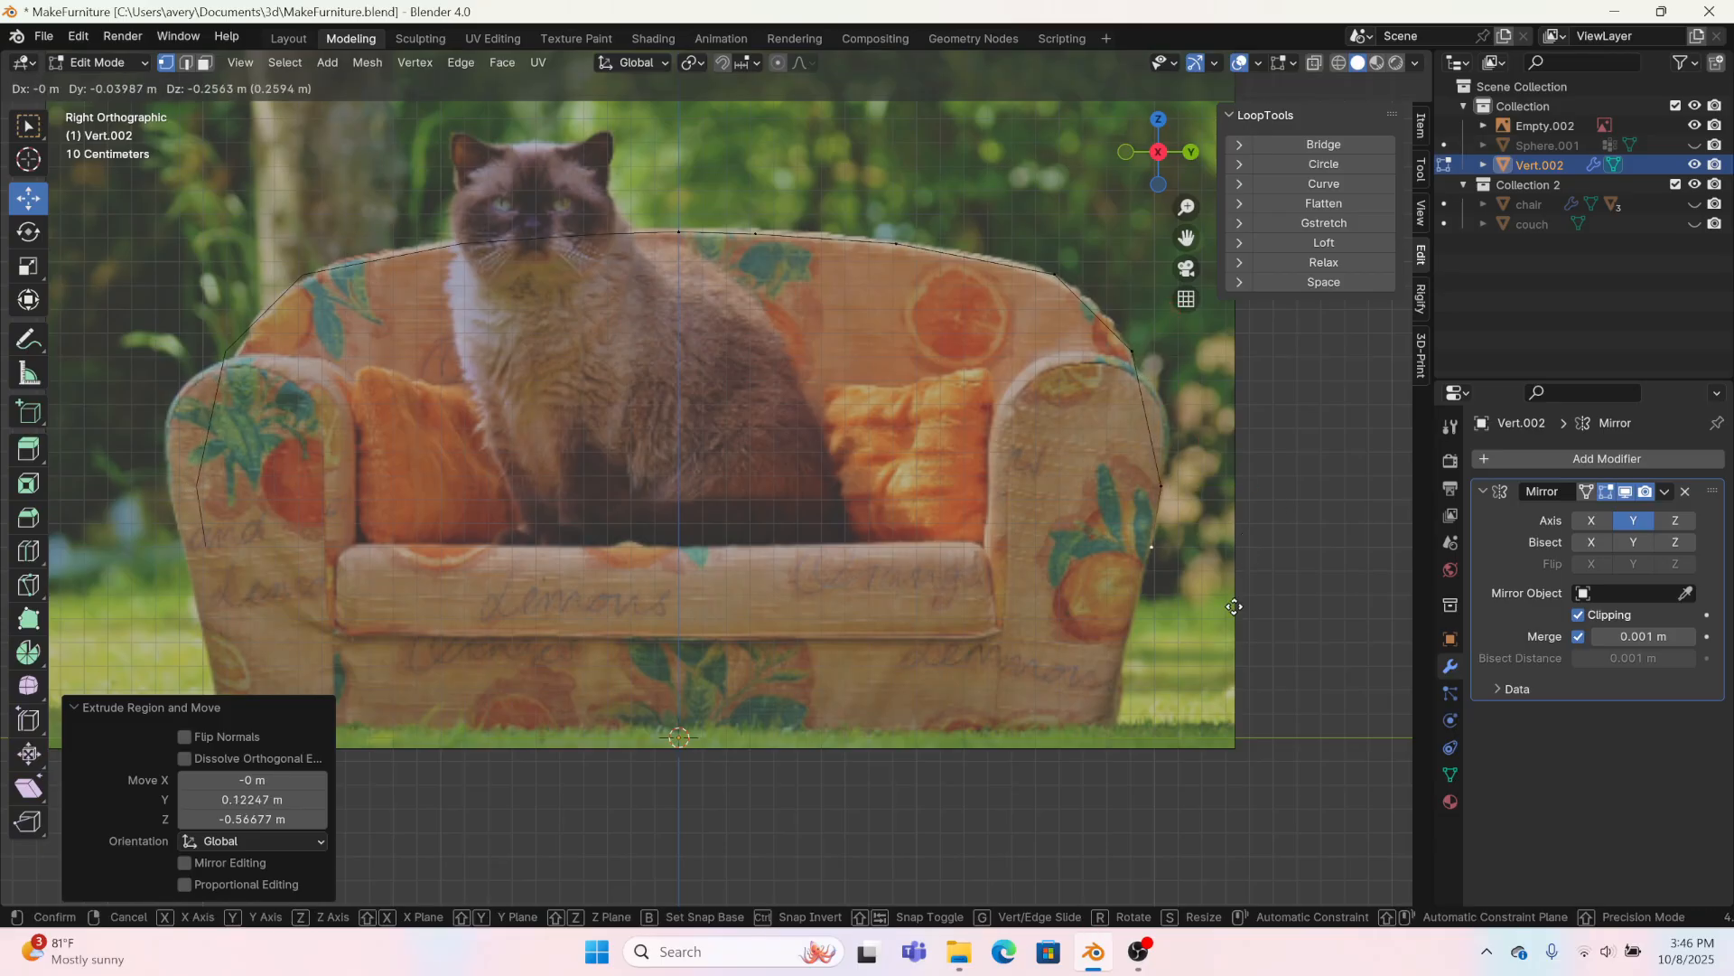
left_click(1165, 818)
Step: Reposition the side vertices so they follow the armrest's outer contour
left_click(1120, 648)
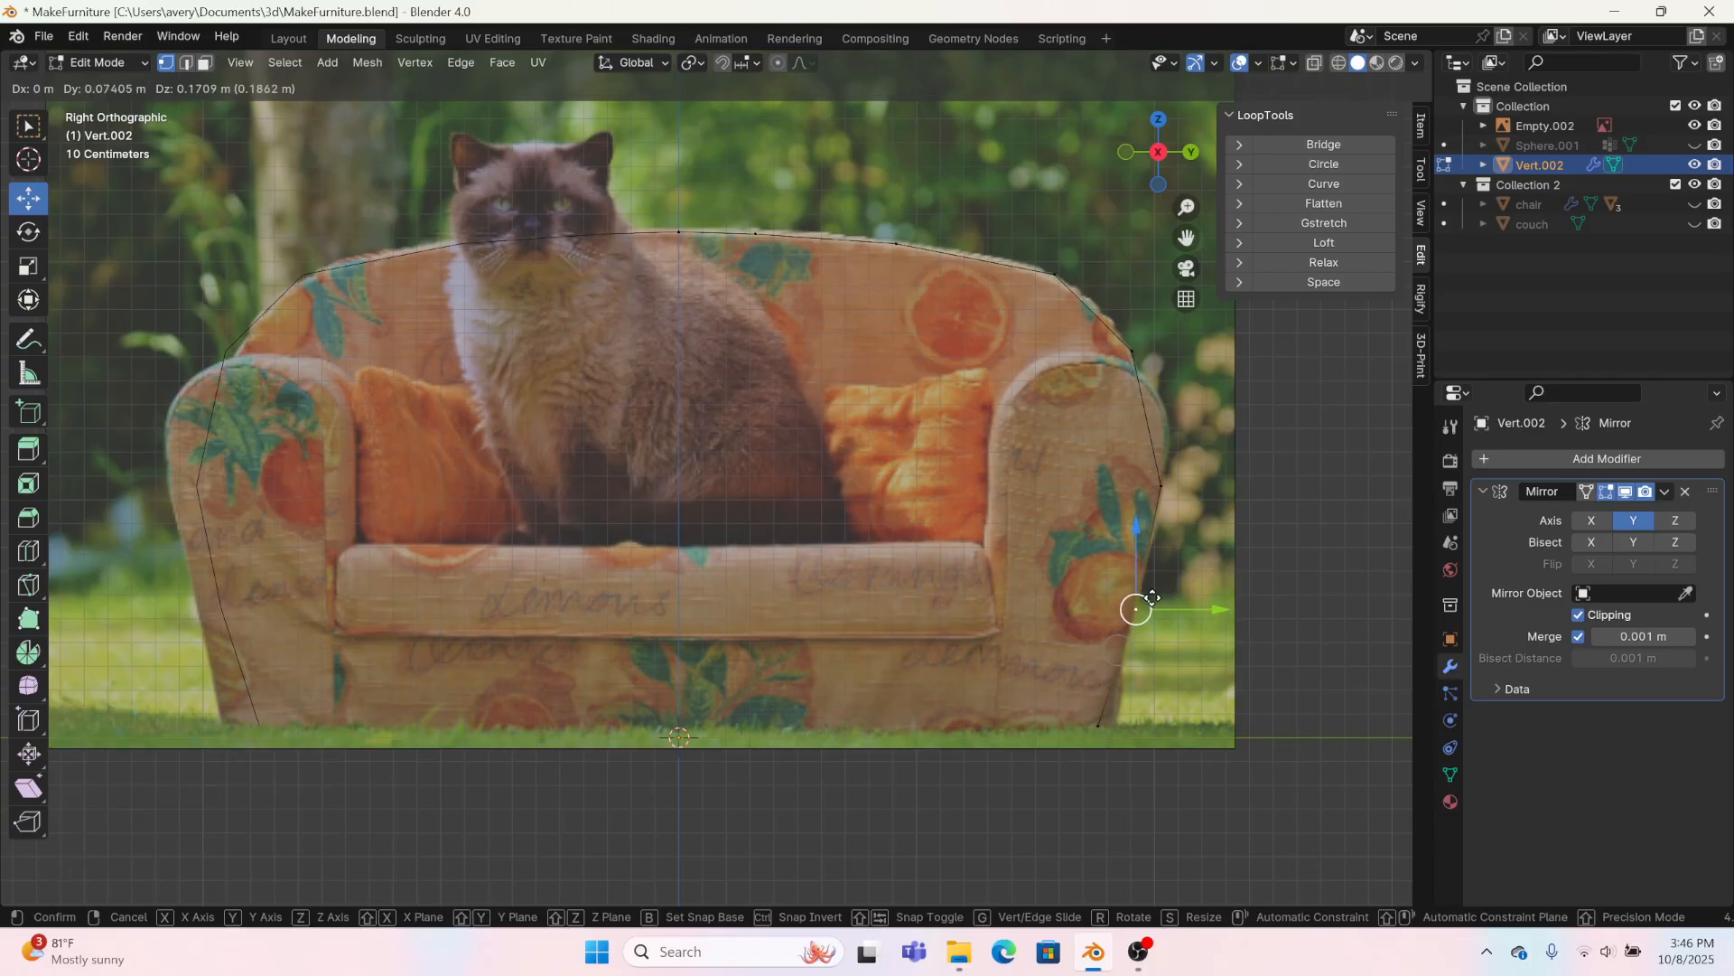
key("g")
left_click(1164, 439)
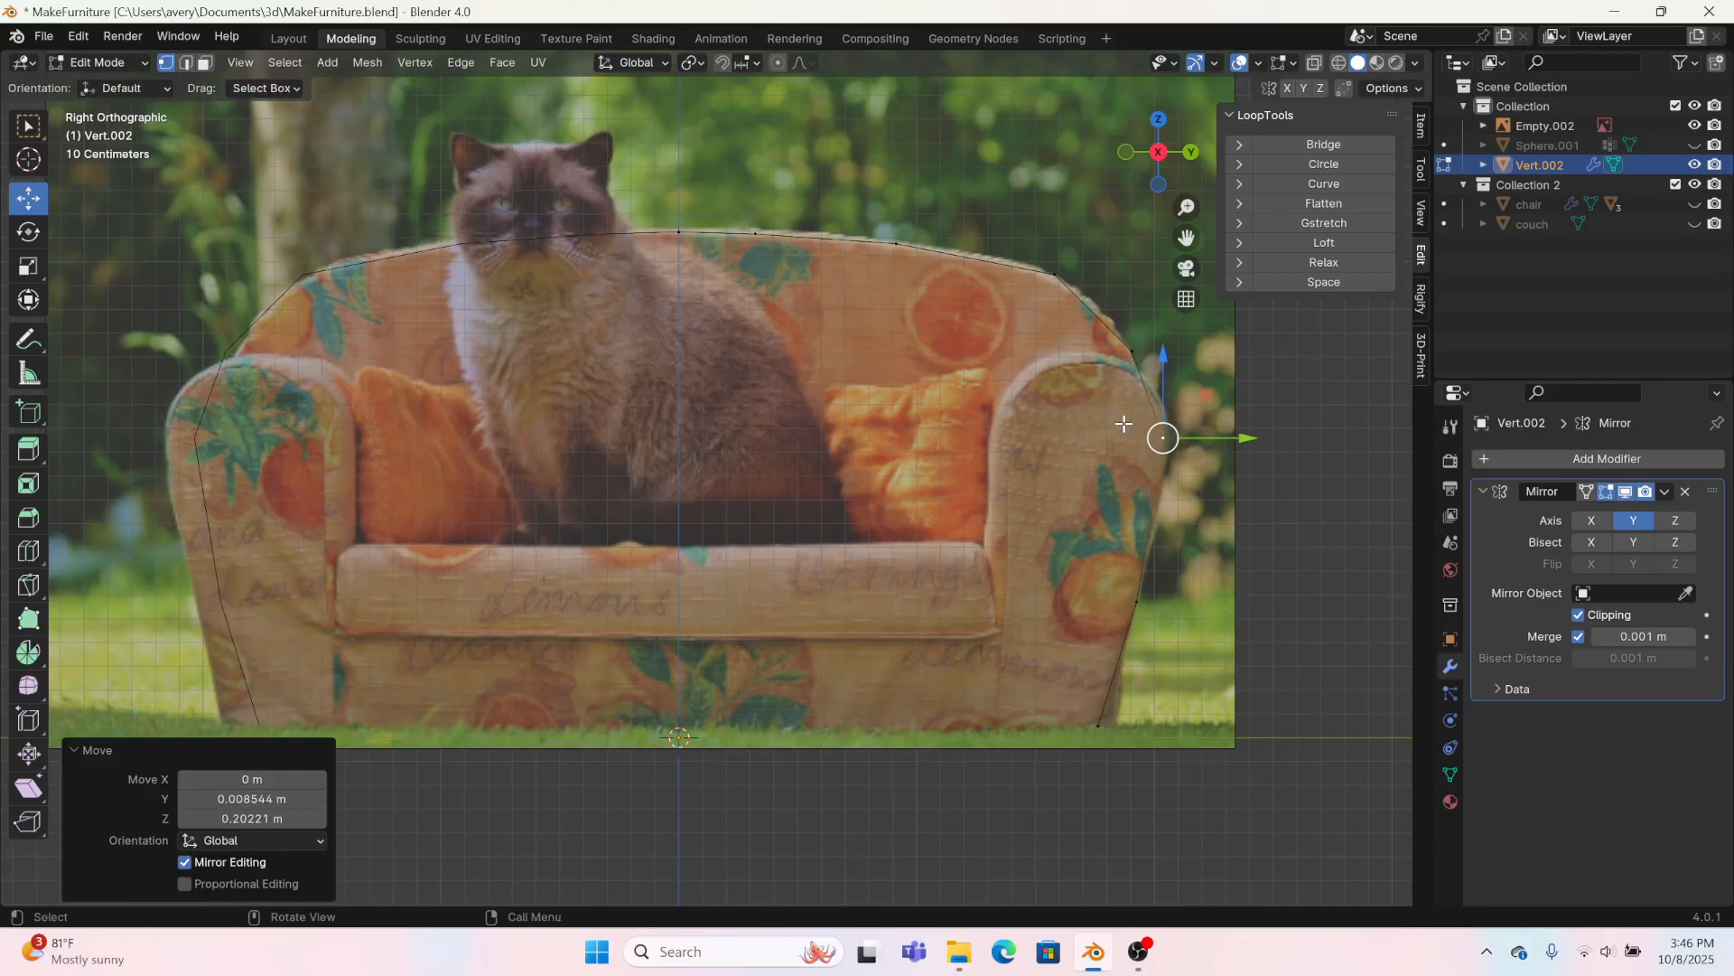
Step: Shift the inner vertices of the top edge outward along the backrest's curve to space them more evenly
left_click(756, 233)
key("g")
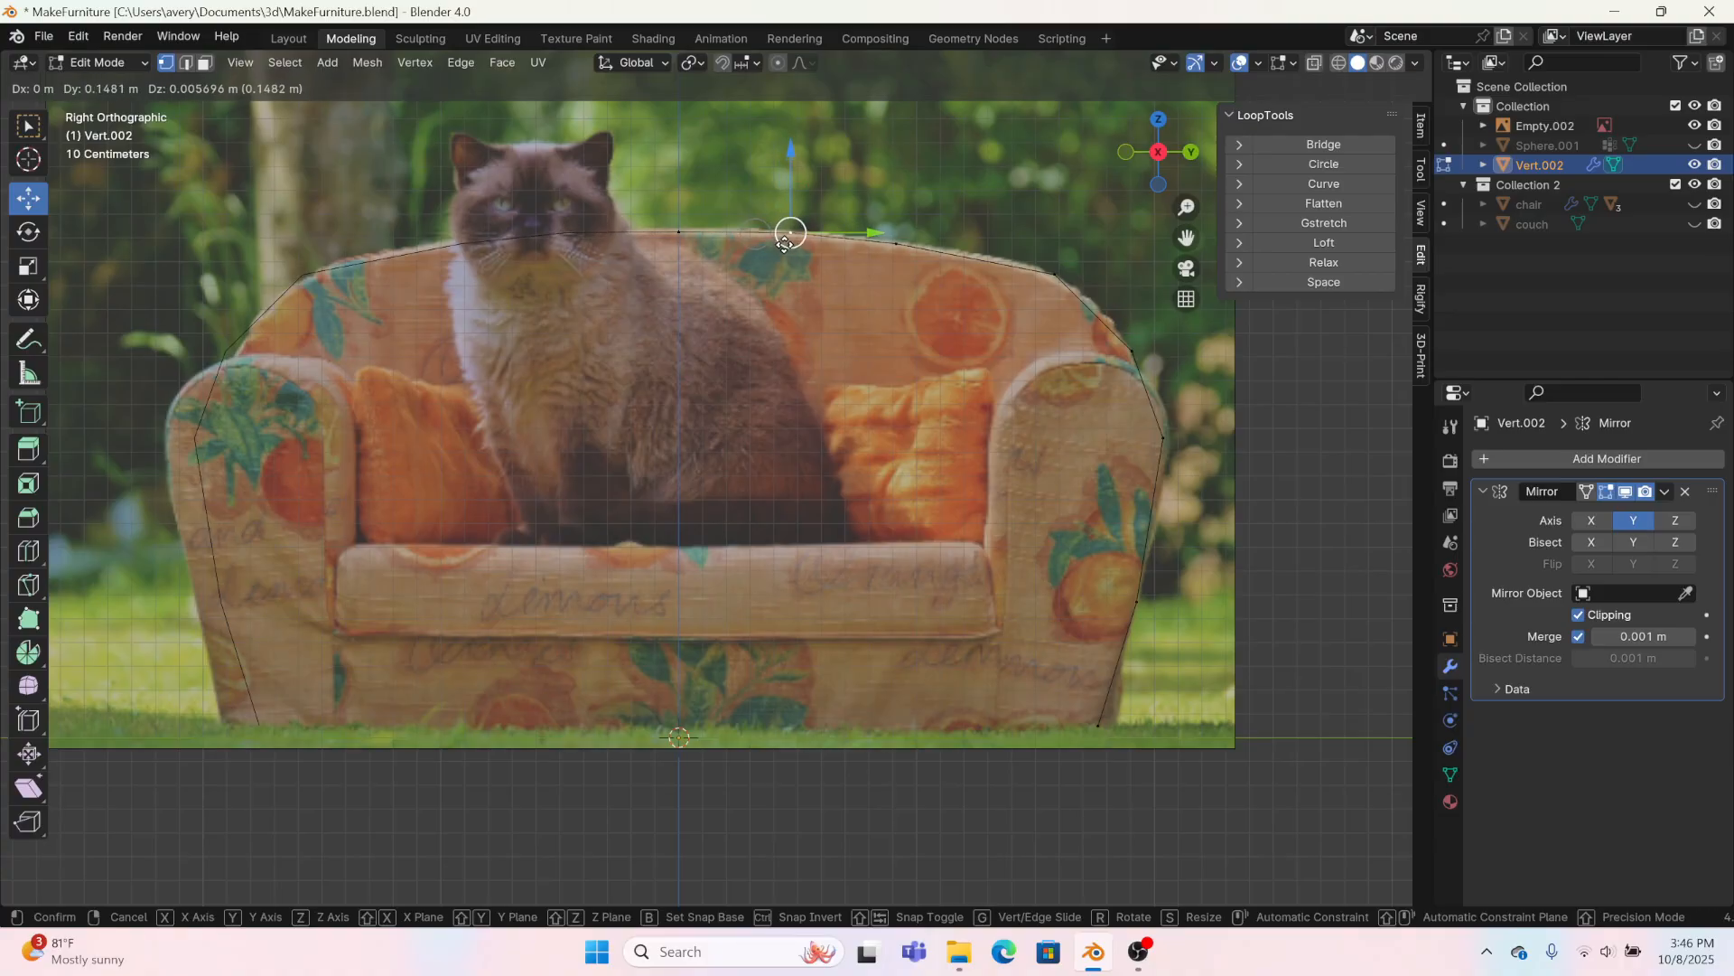
left_click(770, 242)
left_click(911, 248)
key("g")
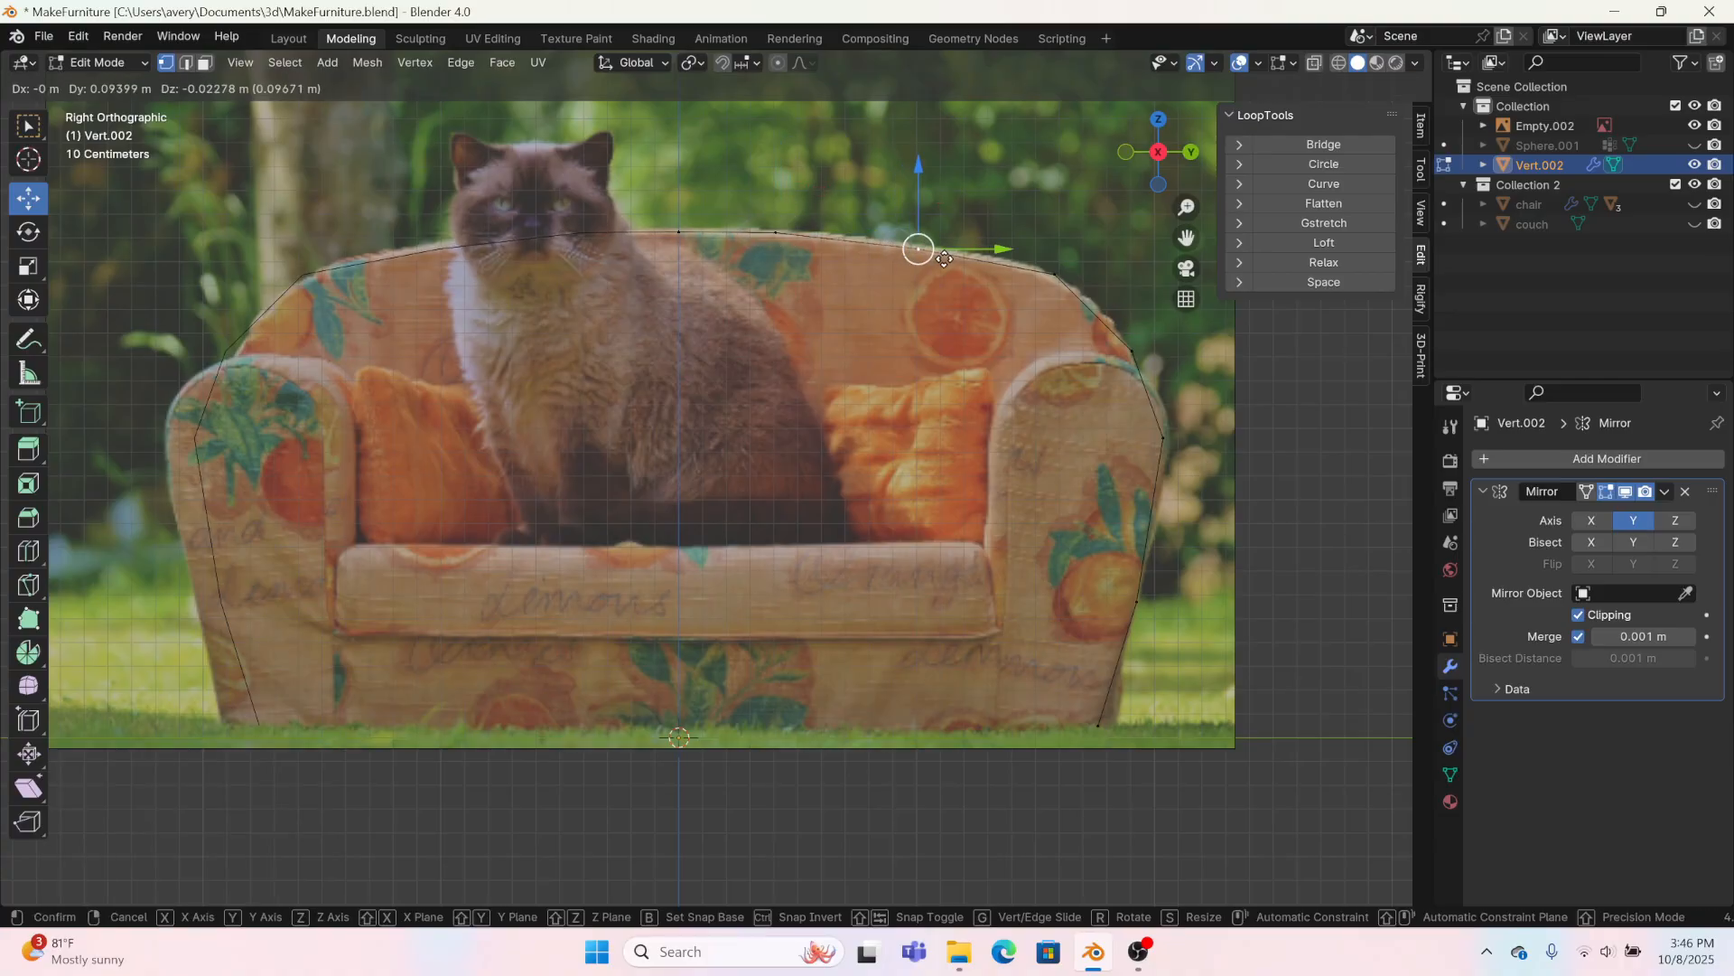
left_click(940, 251)
left_click(775, 232)
key("g")
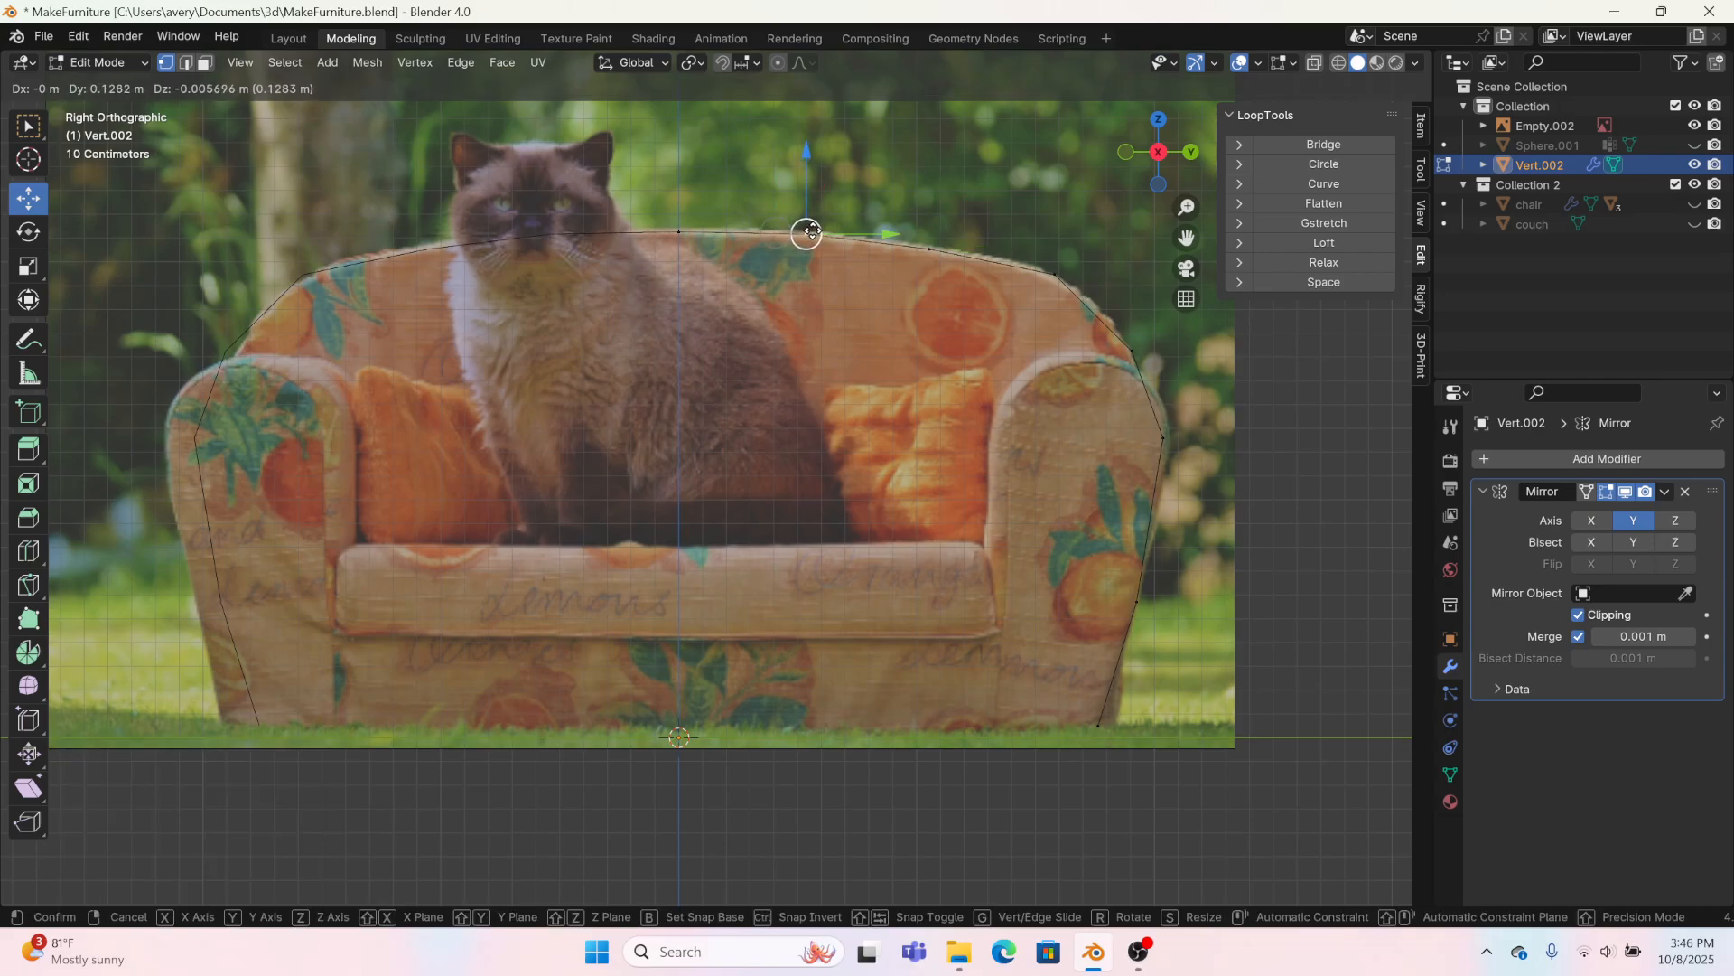
left_click(806, 233)
Step: Extrude the central part of the top edge straight down along Z by about 0.54 m
left_click_drag(650, 178, 977, 280)
key("e")
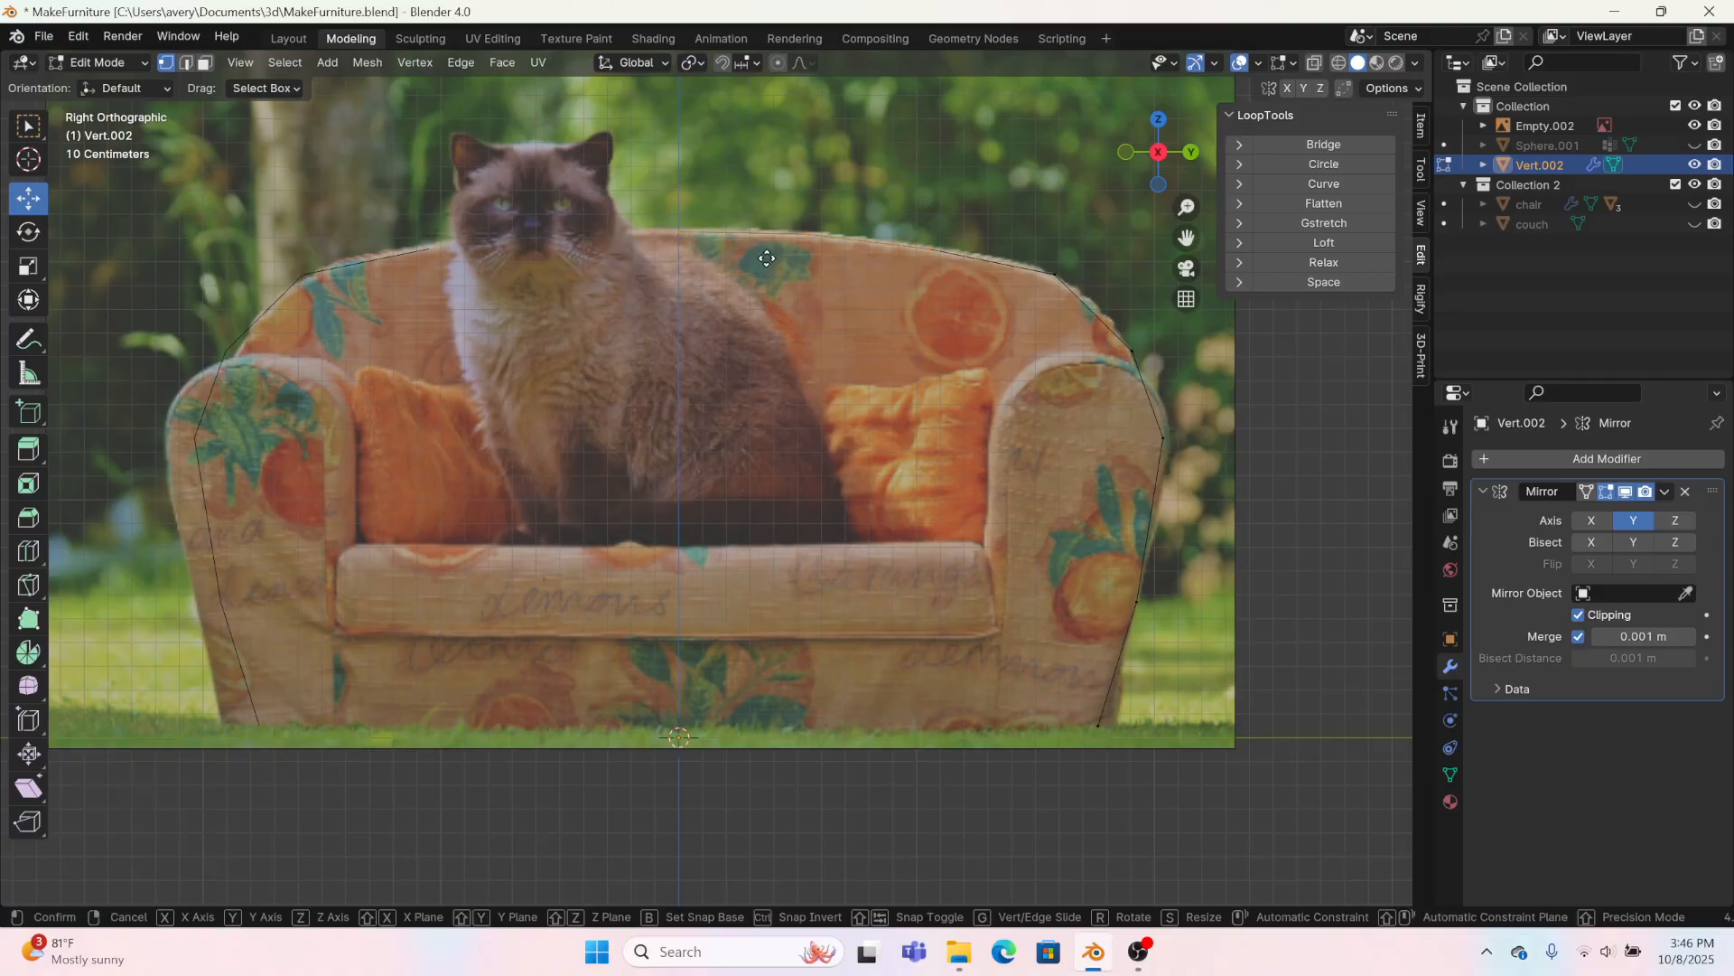
right_click(777, 232)
key("g")
key("z")
left_click(807, 298)
Step: Flatten the extruded lower edge by scaling it to 0 along Z, and raise it slightly
key("s")
key("z")
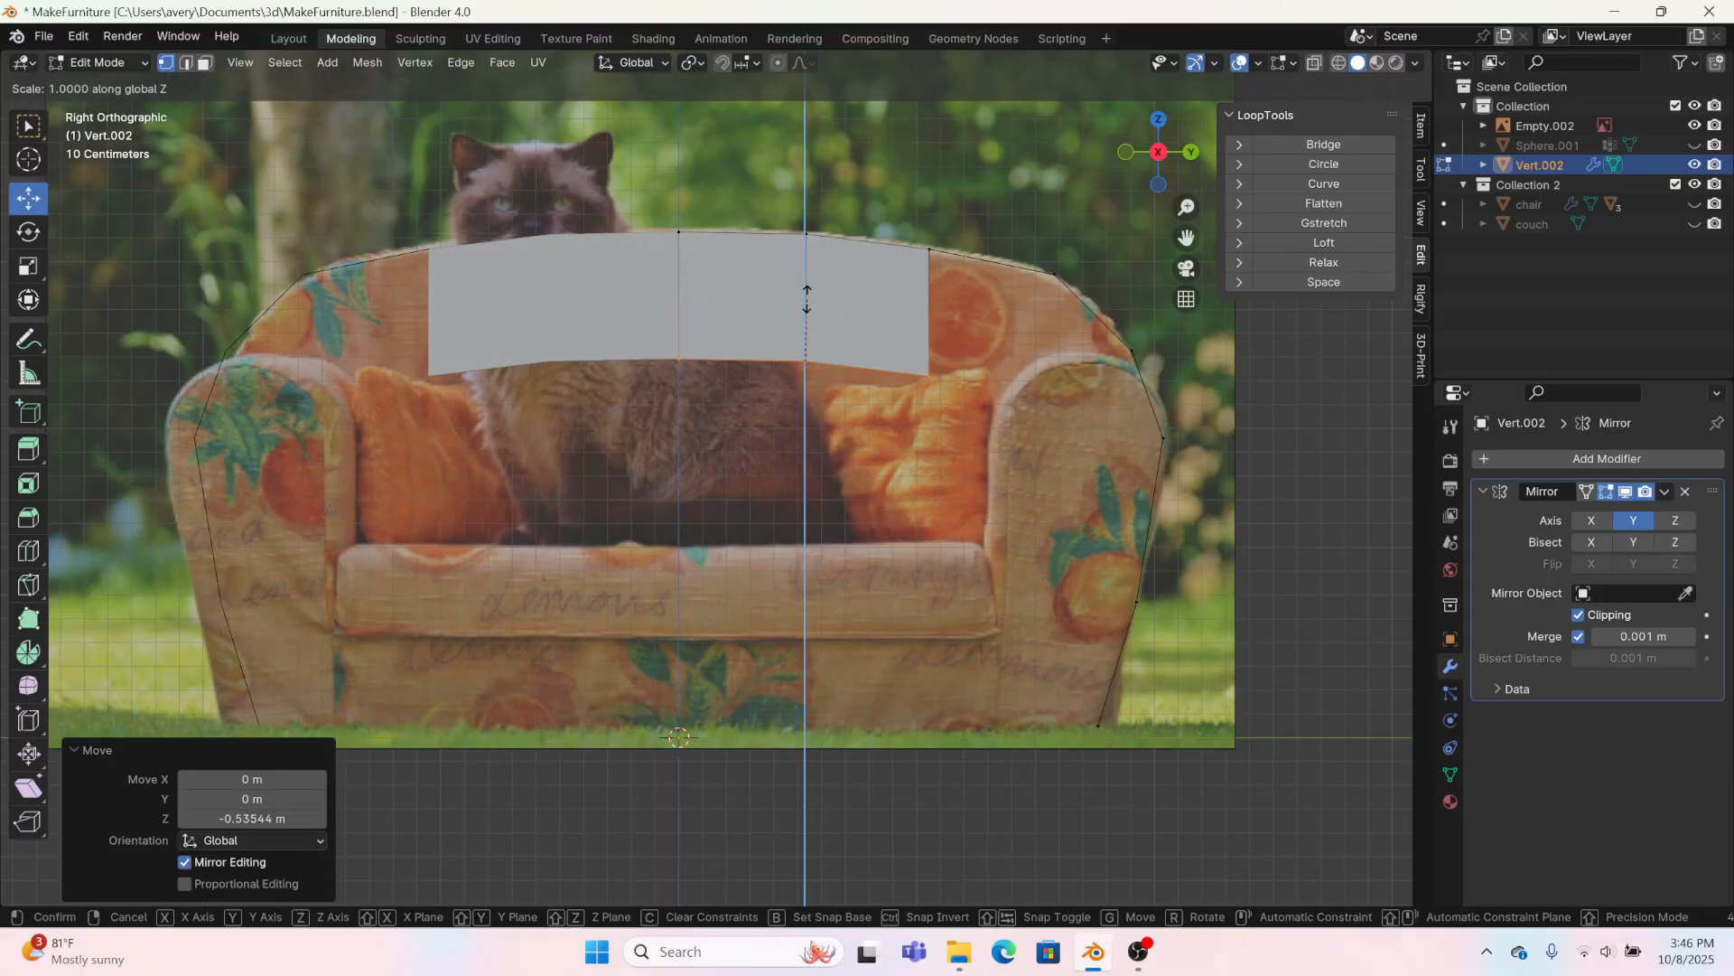
key("0")
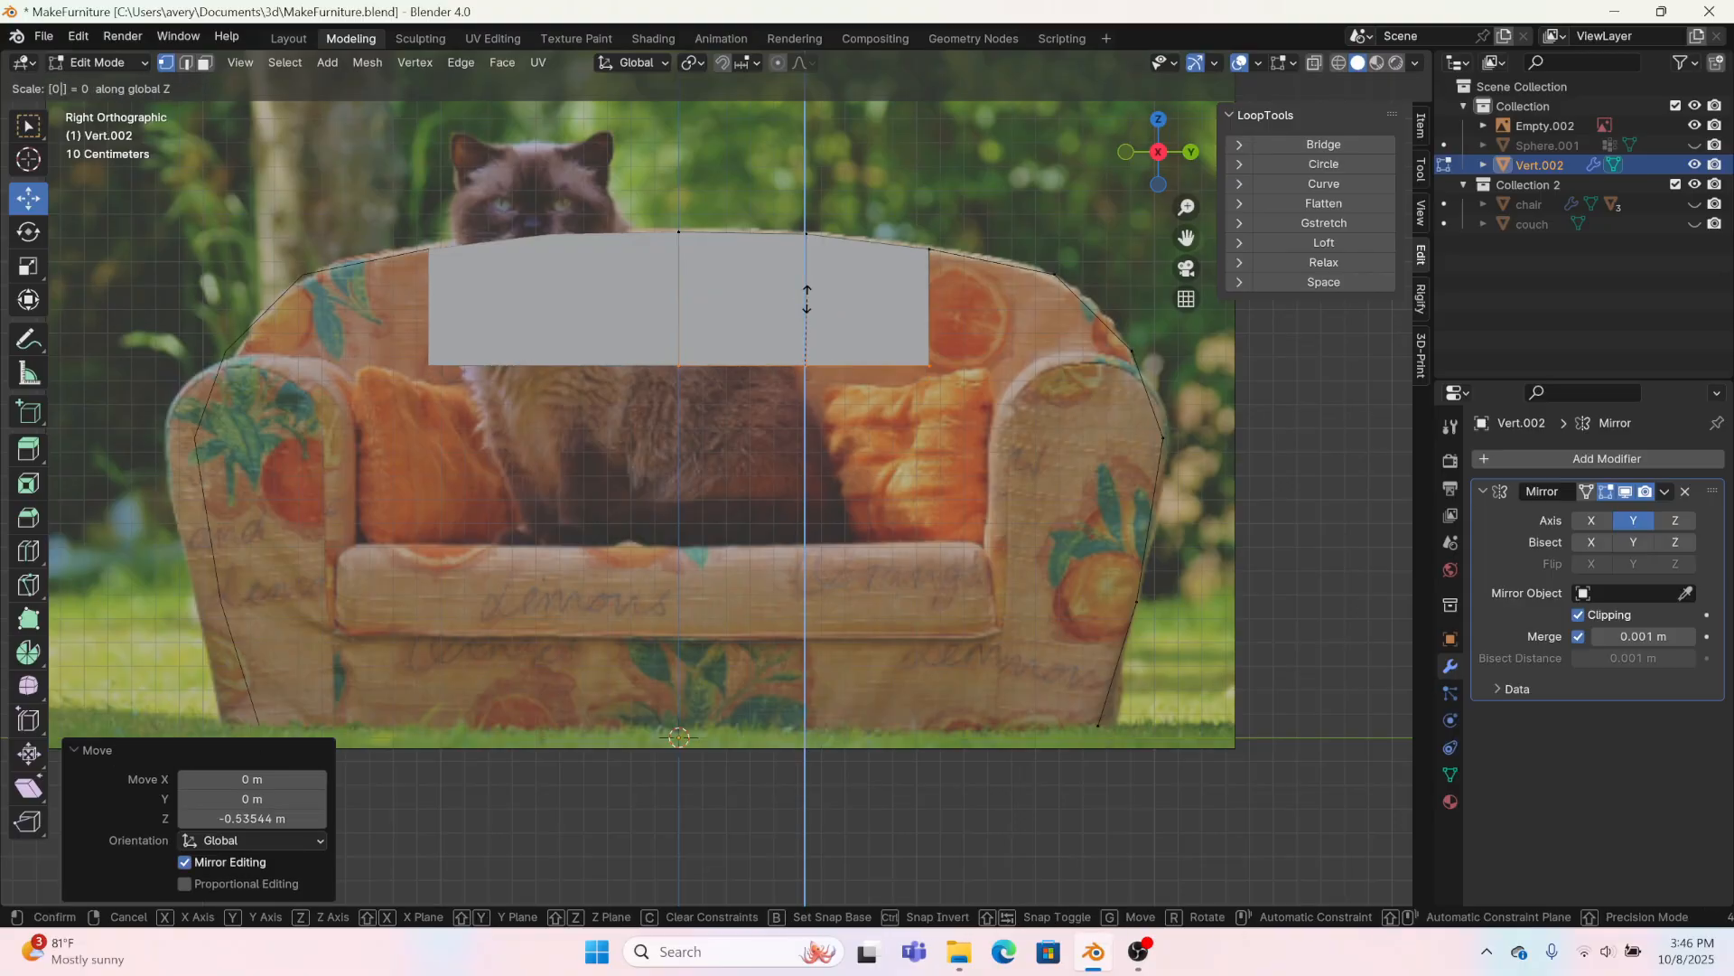
left_click(804, 289)
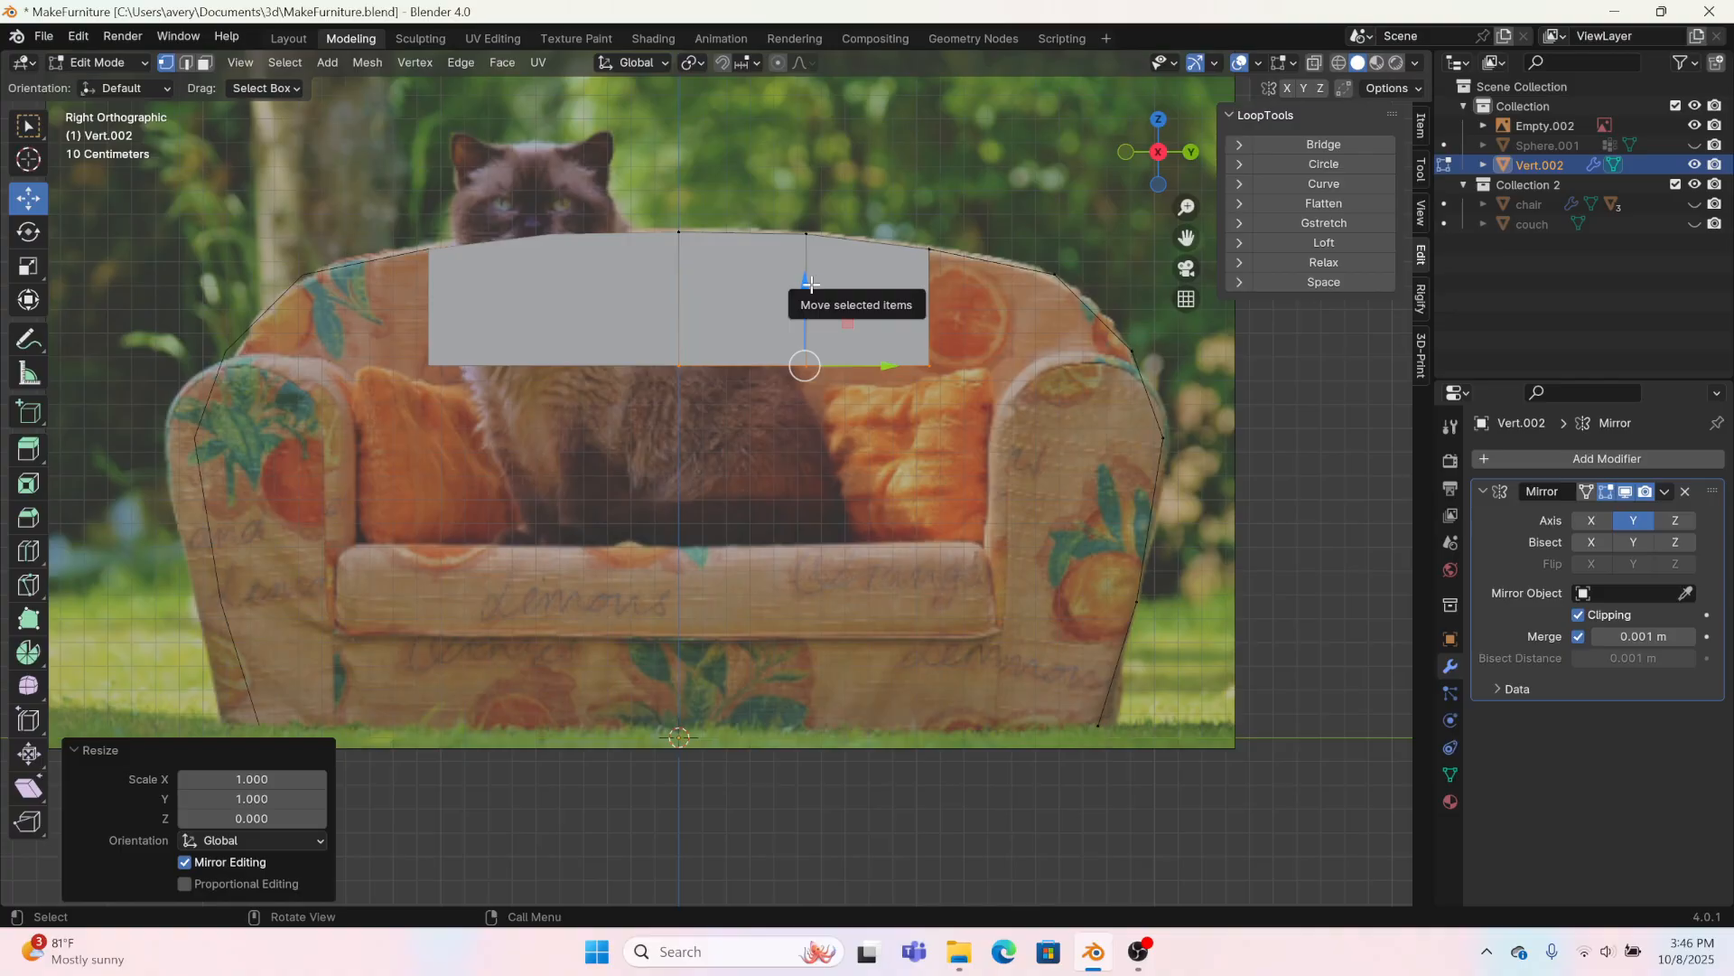
left_click_drag(807, 282, 810, 271)
Step: Fill the outer upper face of the backrest, and extrude the central lower edge down about 0.35 m
left_click_drag(895, 188, 1165, 380)
key("f")
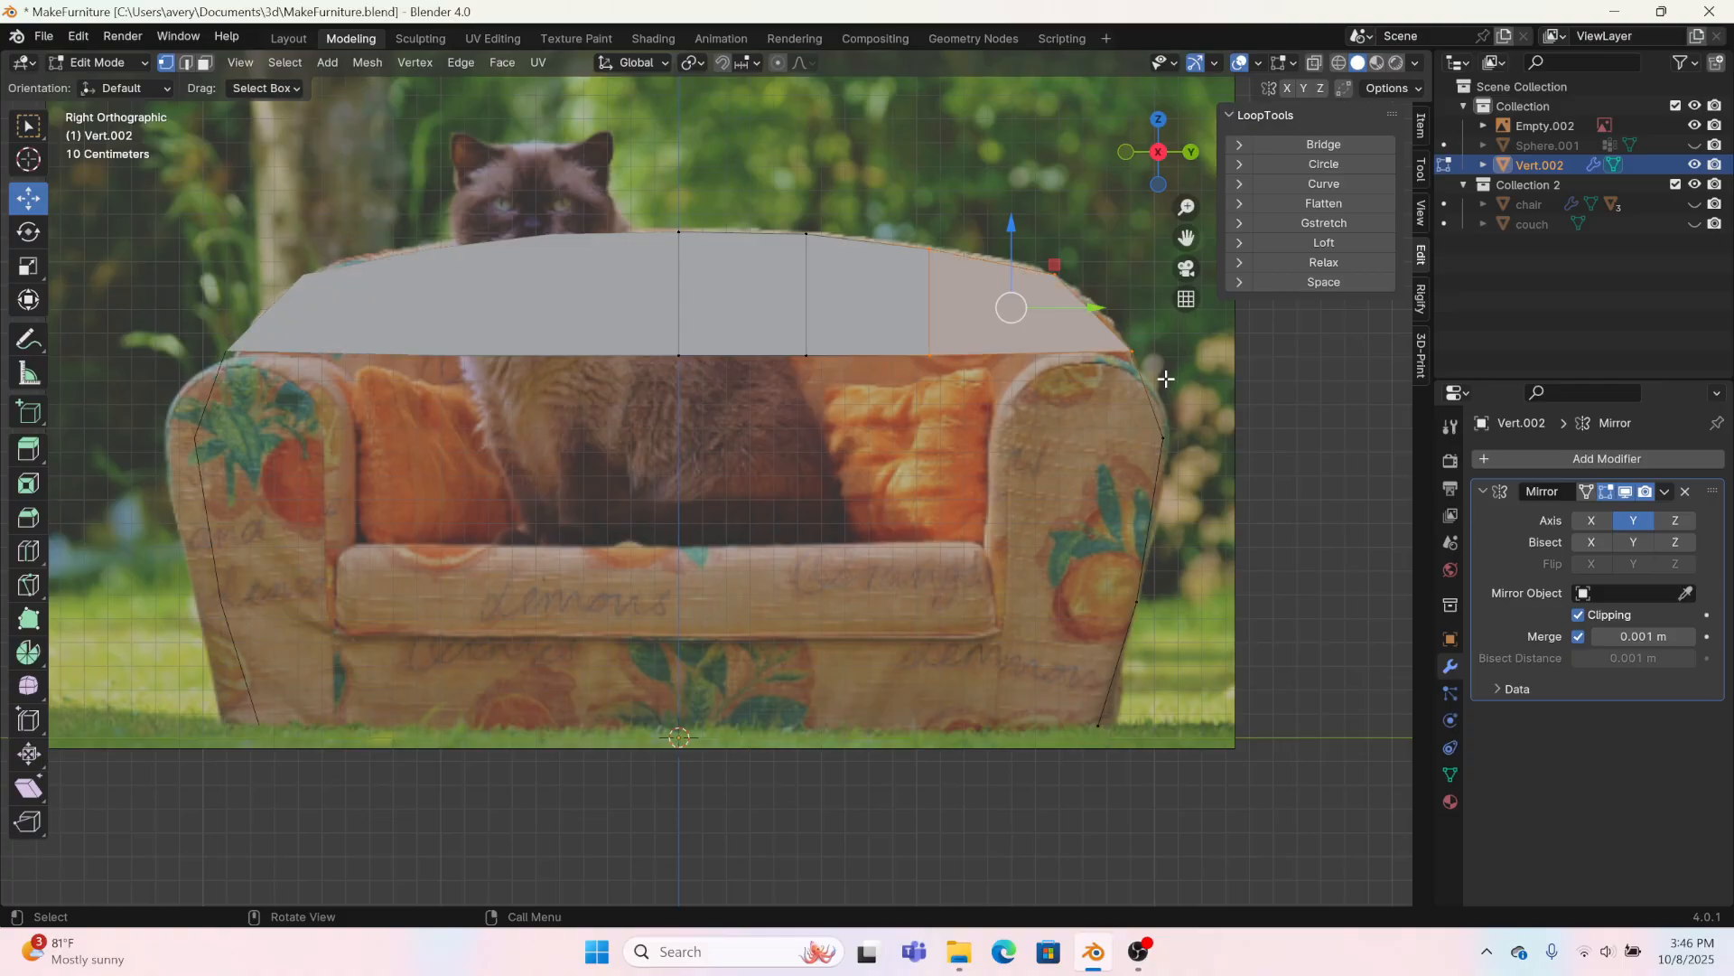
left_click_drag(640, 339, 947, 399)
key("e")
right_click(921, 372)
left_click_drag(800, 278, 802, 368)
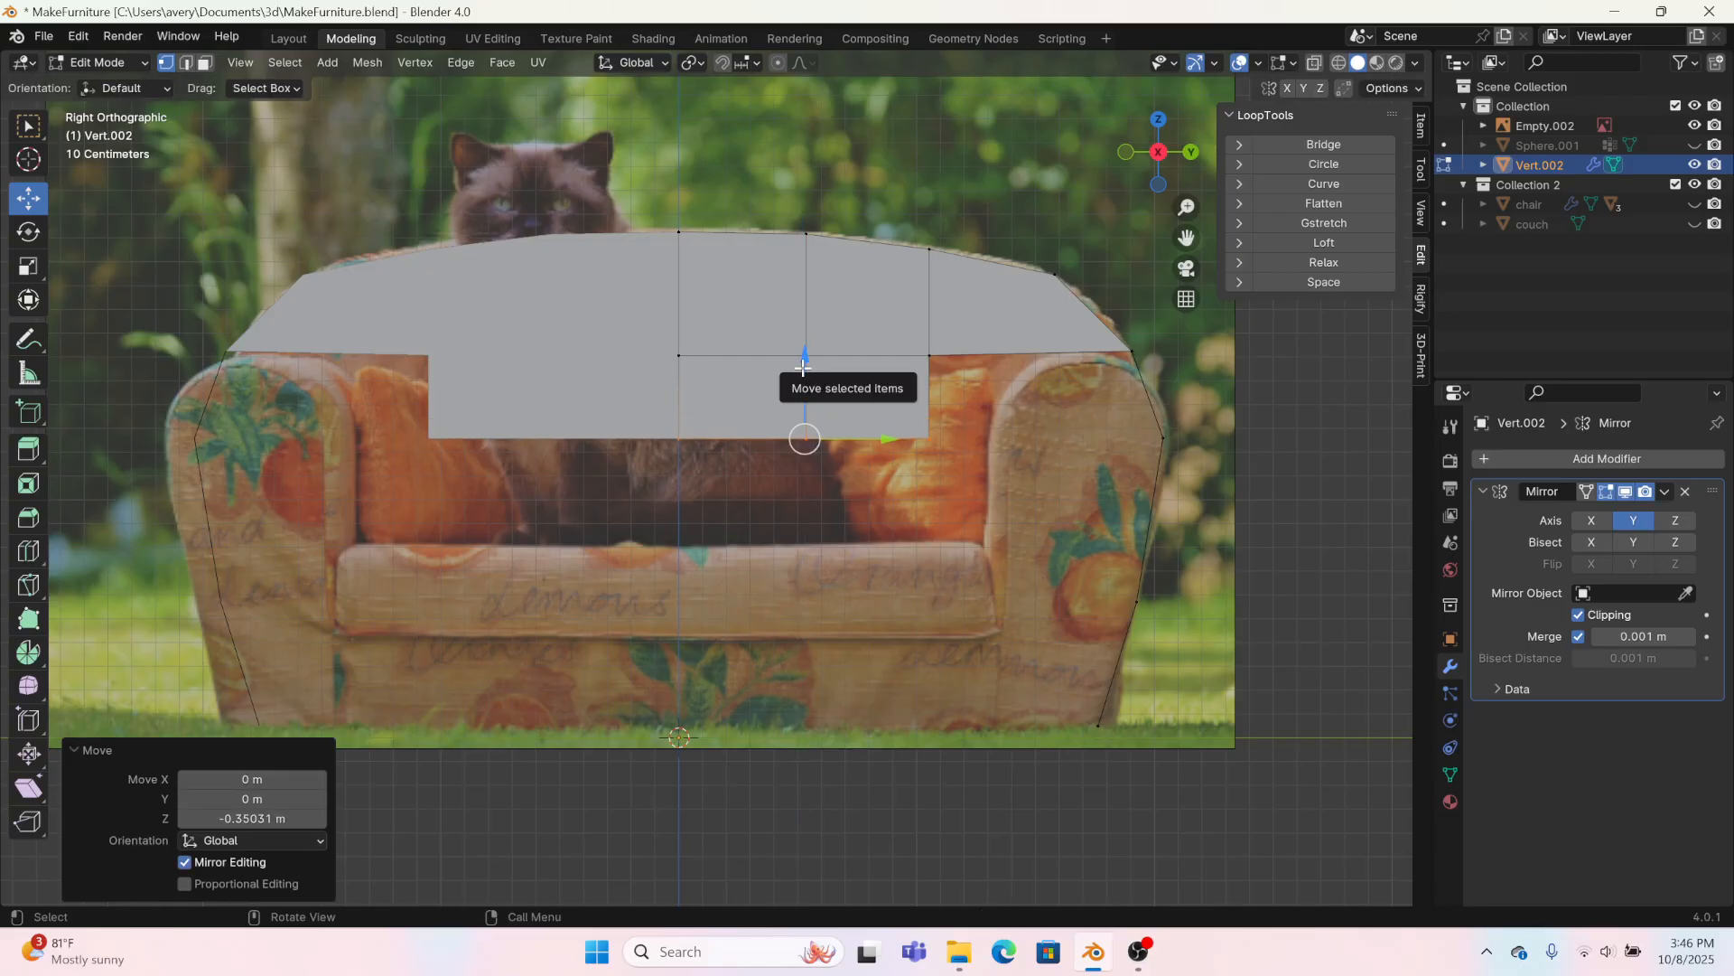
Step: Extrude the central lower edge down along Z twice, first about 0.71 m to the seat cushion, then to the floor
key("e")
key("z")
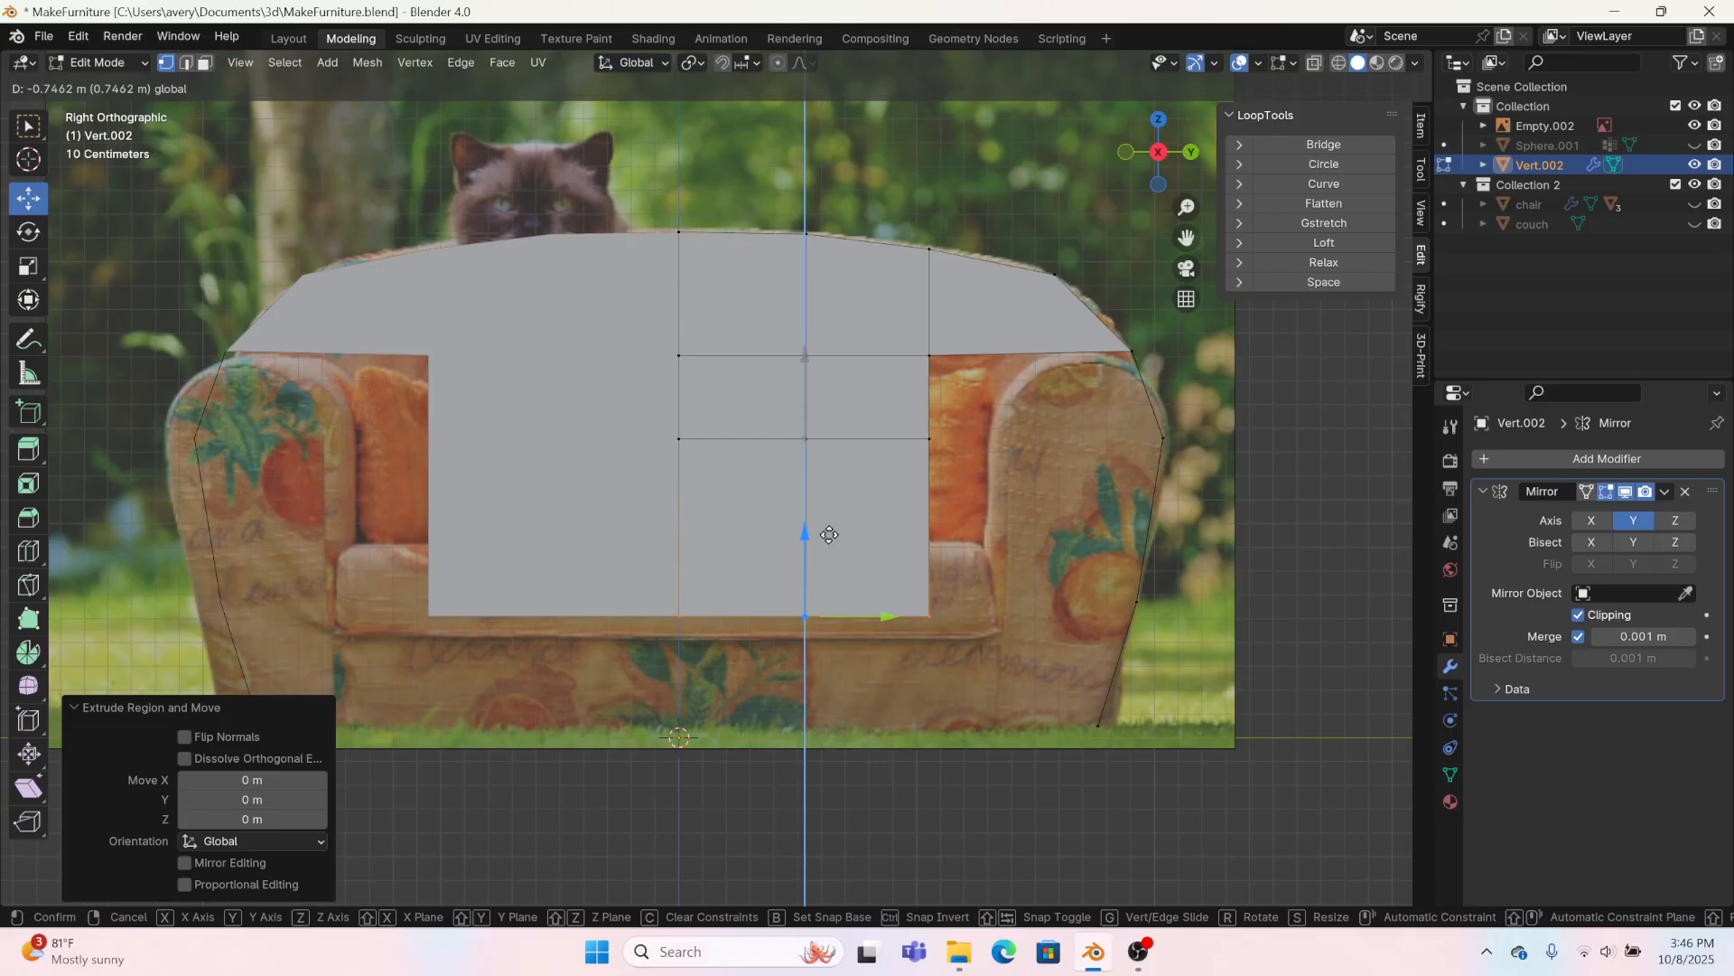
left_click(830, 542)
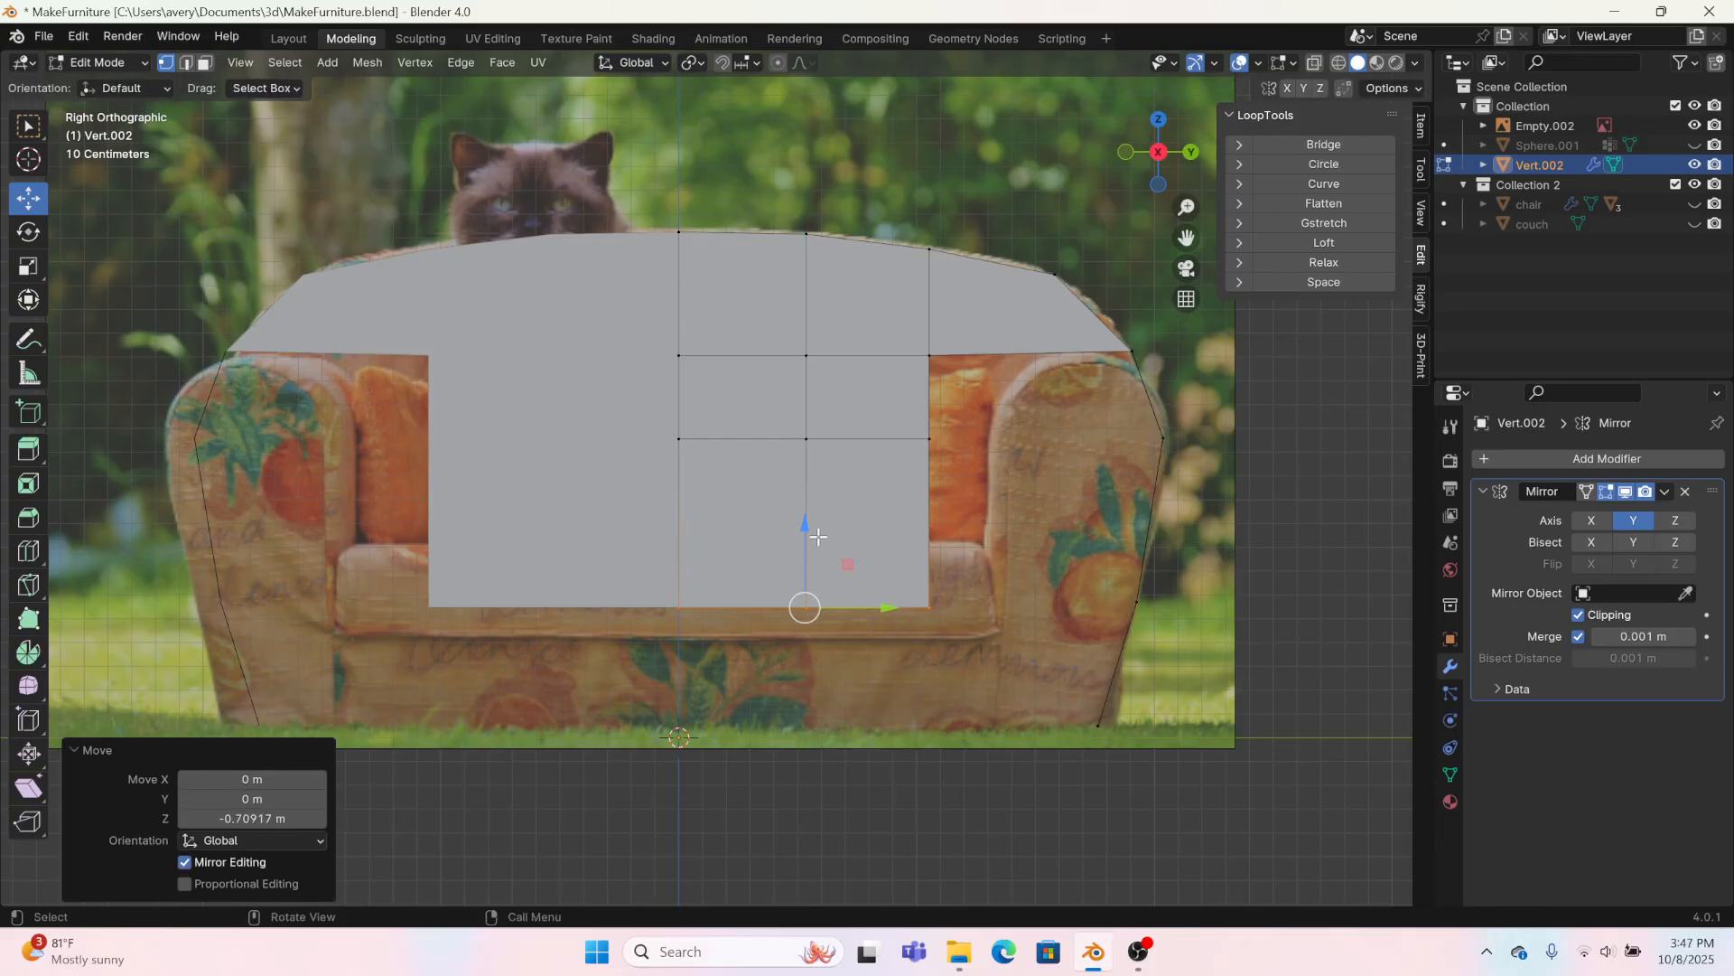
key("e")
key("Escape")
key("g")
key("z")
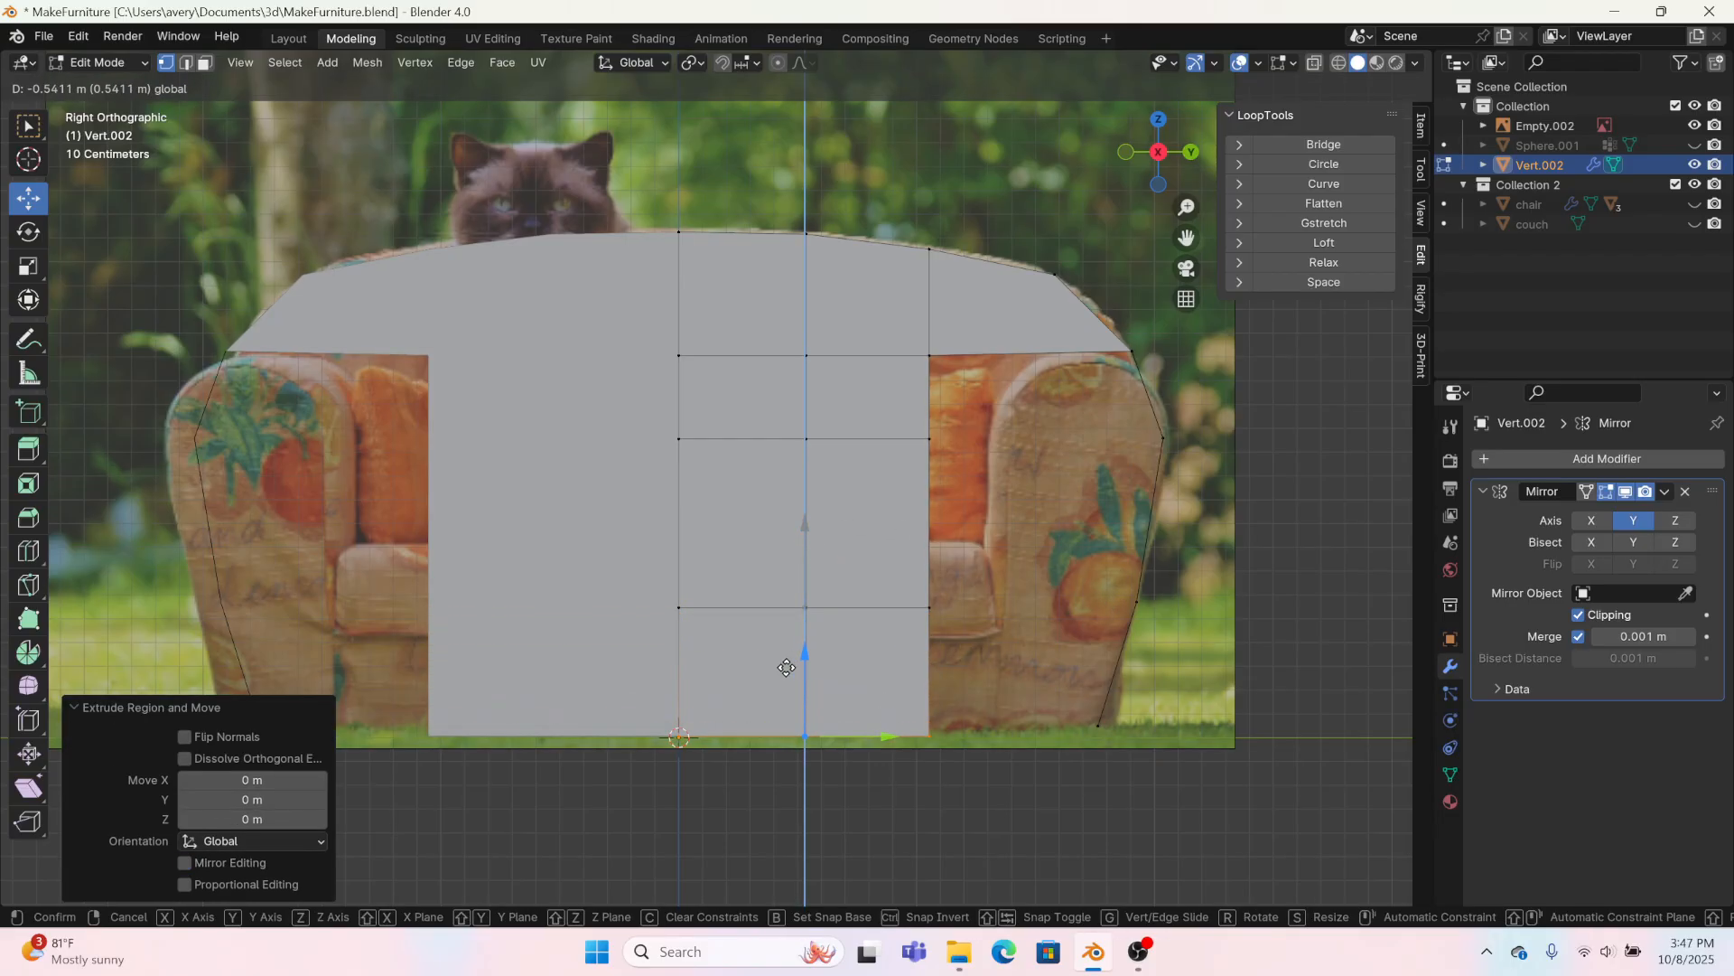
left_click(785, 654)
Step: Fill the three open faces between the central grid and the outer side outline
left_click_drag(873, 522, 1172, 759)
key("f")
left_click_drag(889, 406, 1207, 622)
key("f")
left_click_drag(879, 314, 1160, 455)
key("f")
Step: Adjust the outer side and bottom corner vertices, and lower the middle row of inner vertices about 0.06 m
left_click(1189, 496)
left_click(1163, 440)
left_click(1097, 725)
left_click_drag(1121, 730, 1132, 729)
left_click_drag(612, 419, 1056, 542)
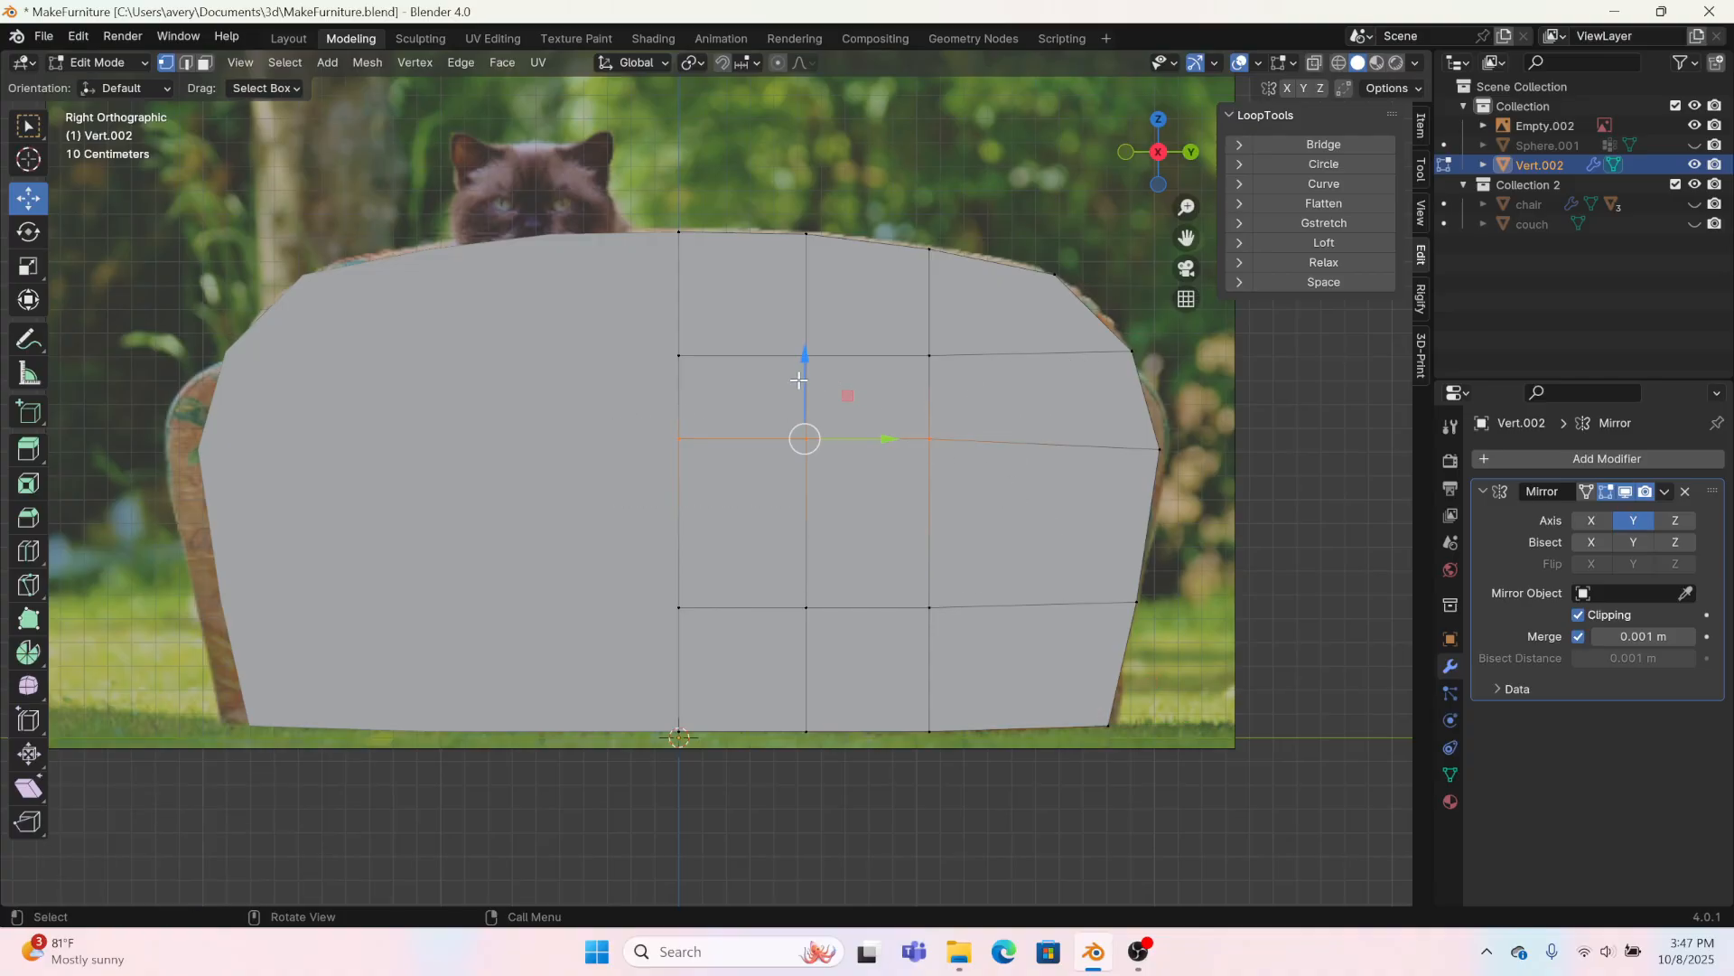
left_click_drag(798, 380, 795, 395)
Step: Extrude the whole backrest surface about 0.18 m along negative X to give it thickness
middle_click_drag(795, 395, 776, 448)
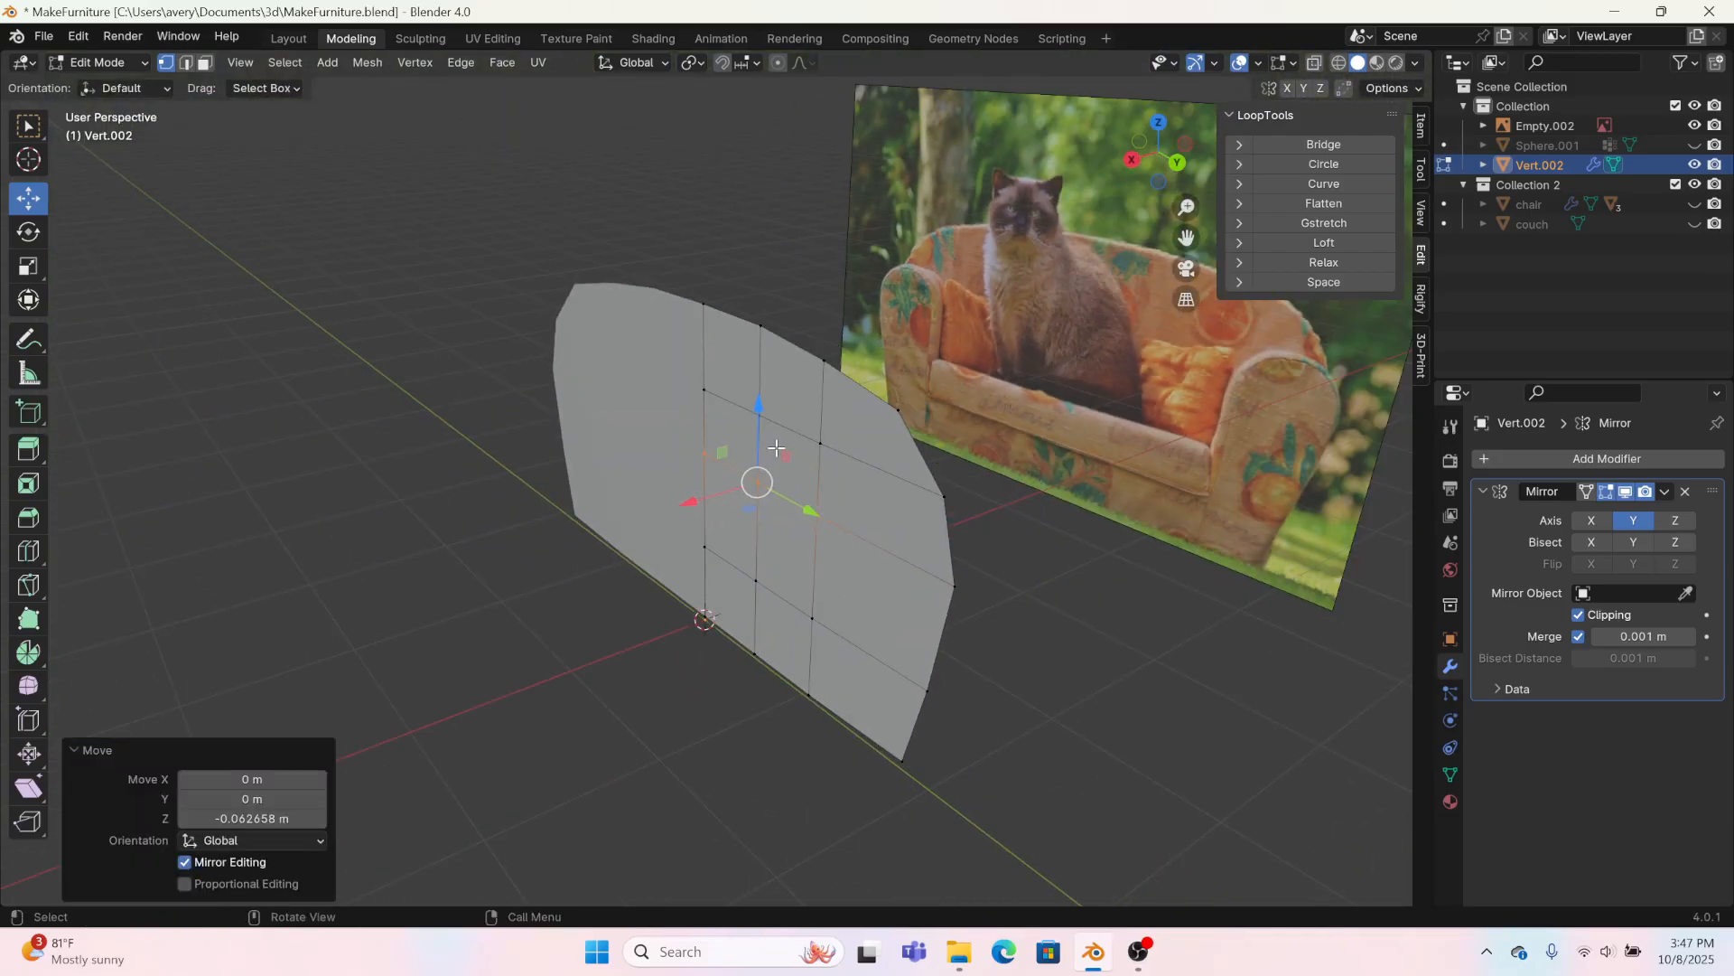
key("a")
key("e")
right_click(721, 540)
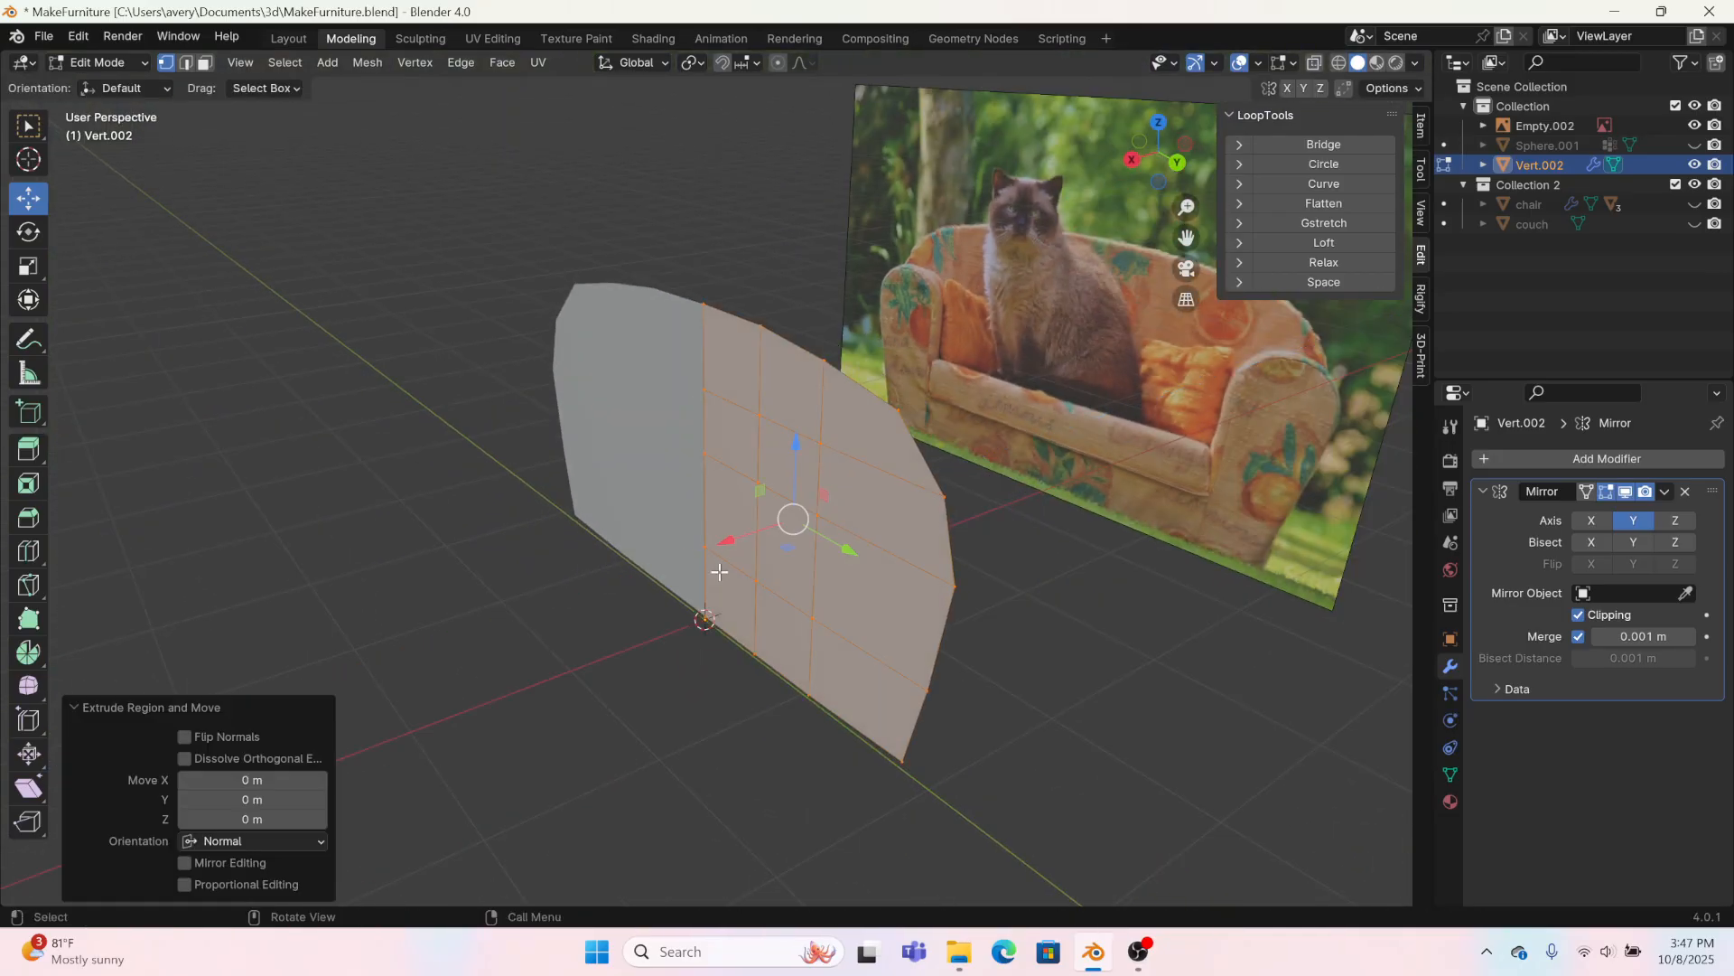
key("g")
key("x")
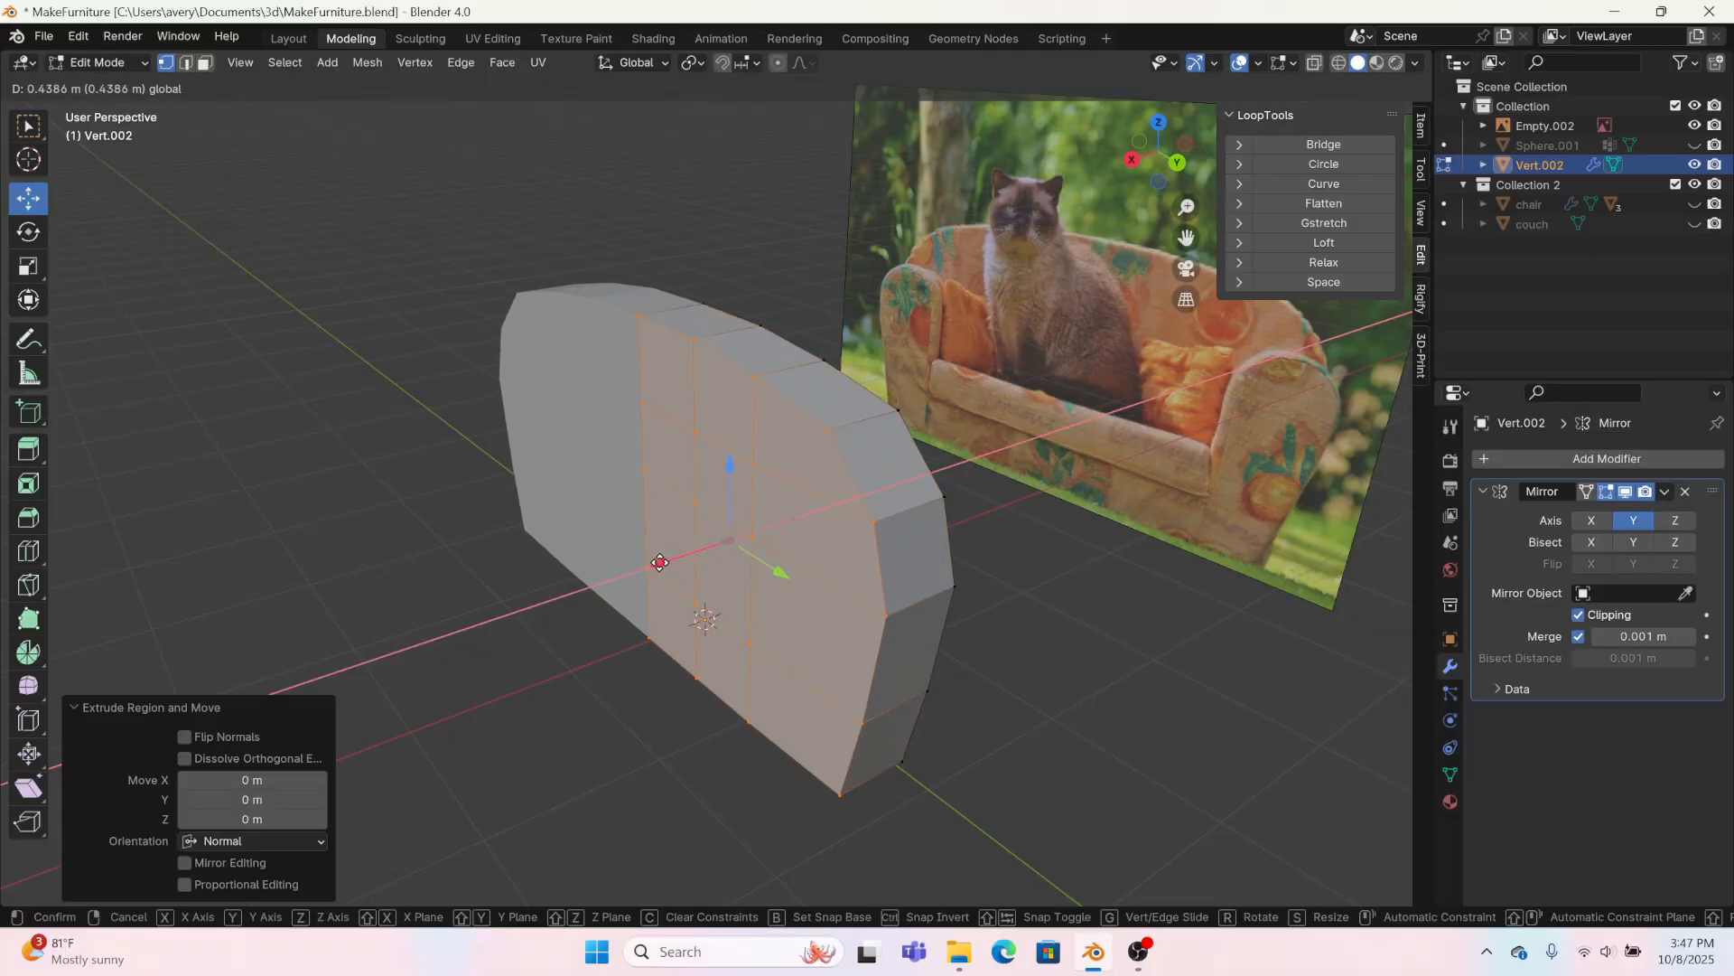
left_click(756, 556)
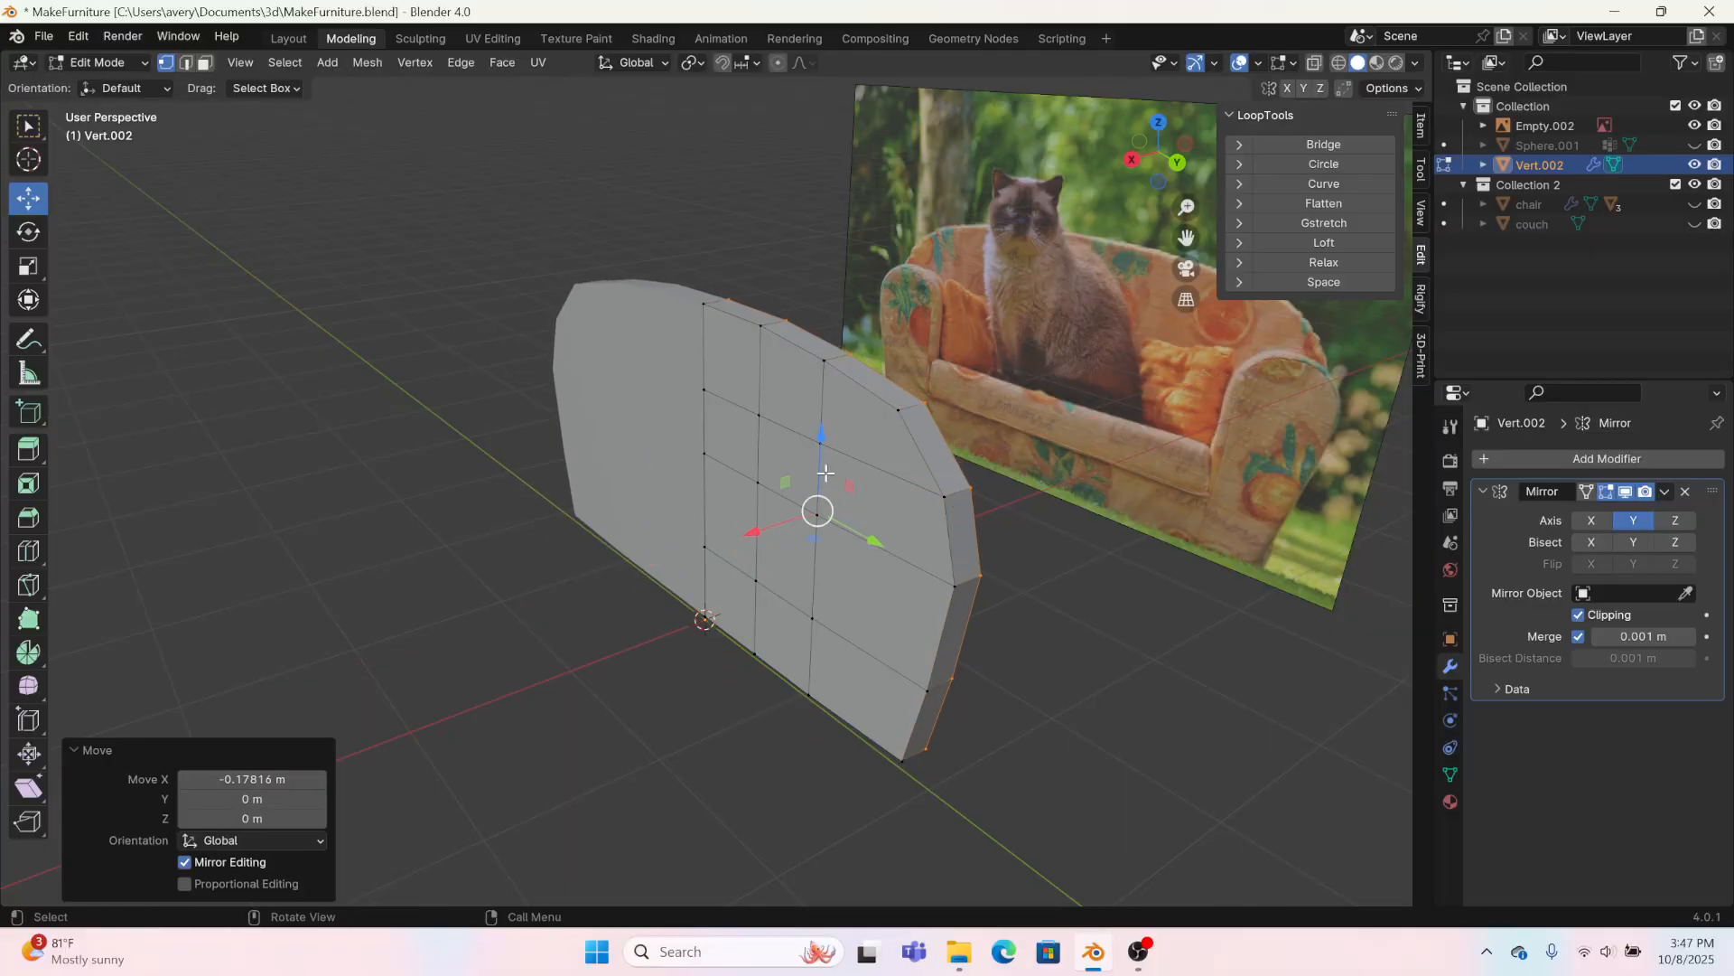
Step: Recalculate the normals of the whole backrest mesh to face outside, and clear the selection
left_click(368, 62)
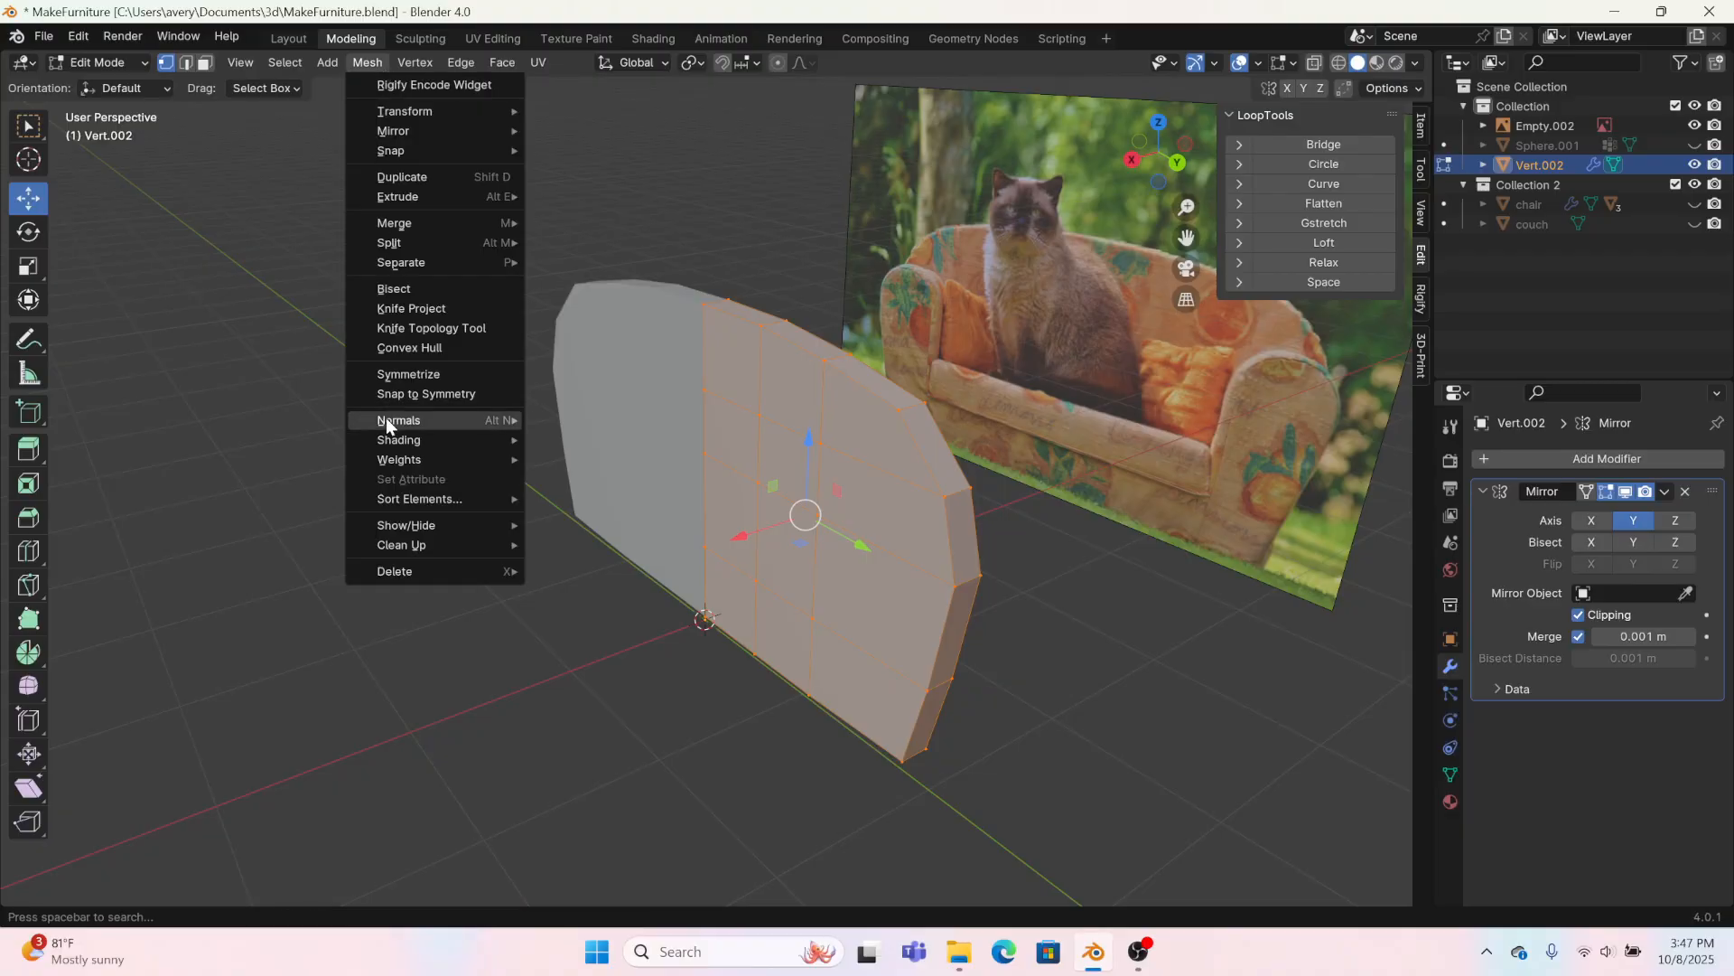
mouse_move(386, 417)
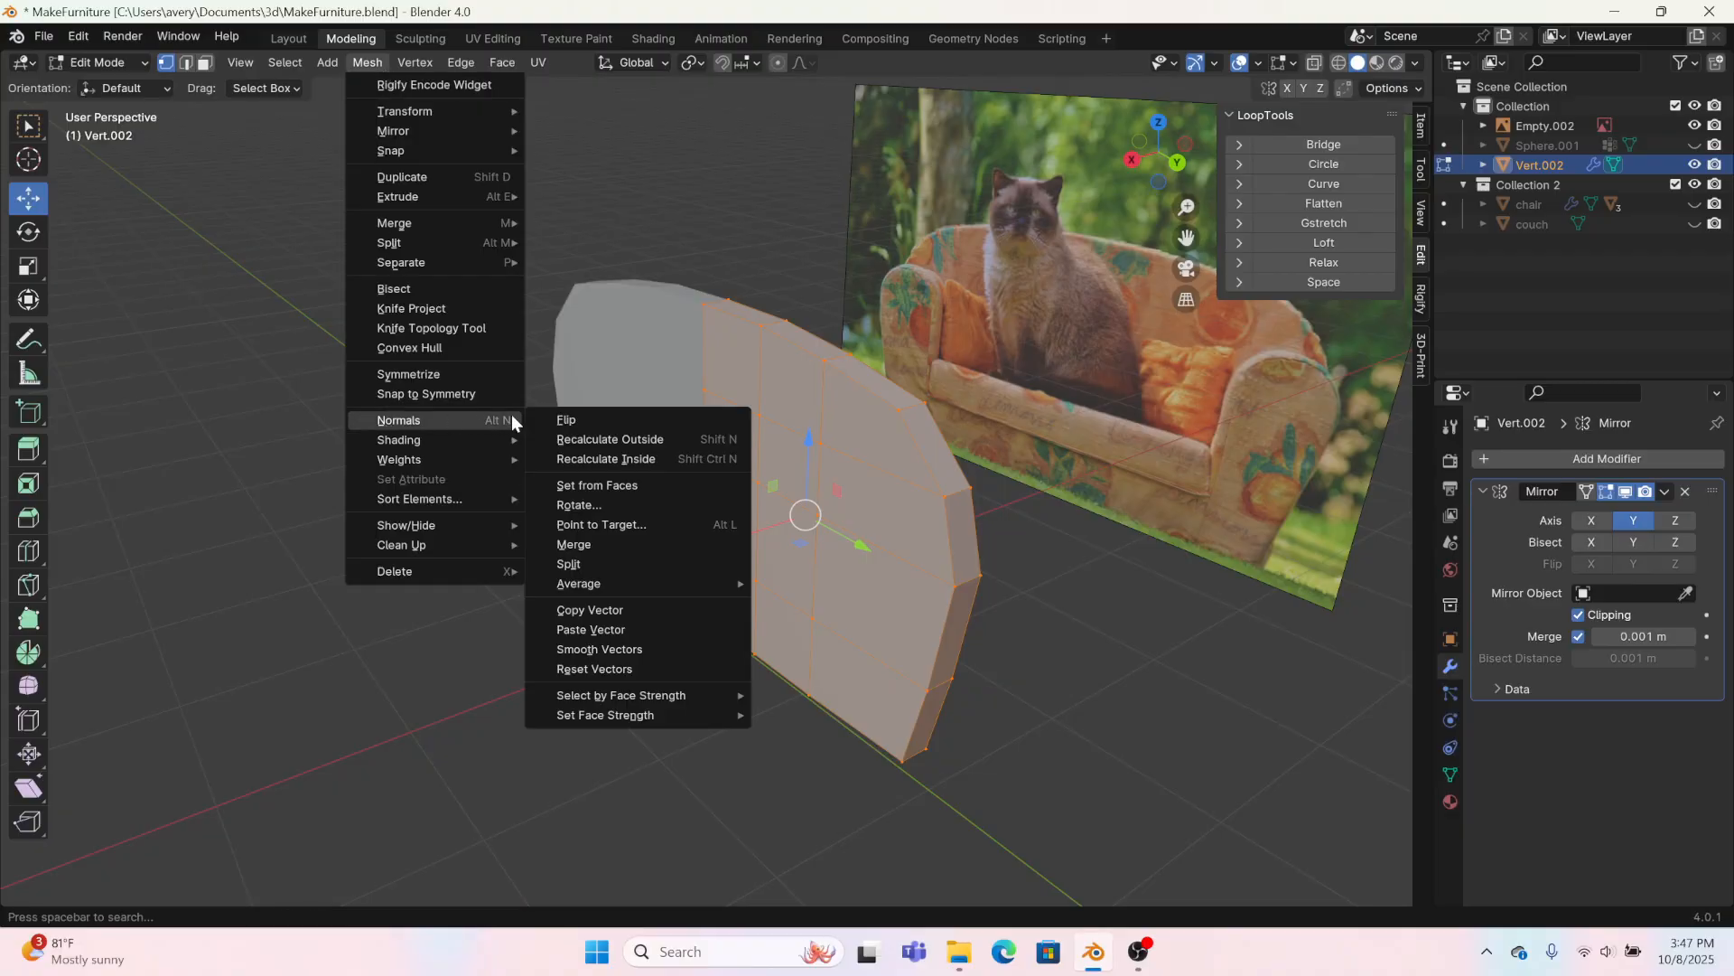
left_click(593, 439)
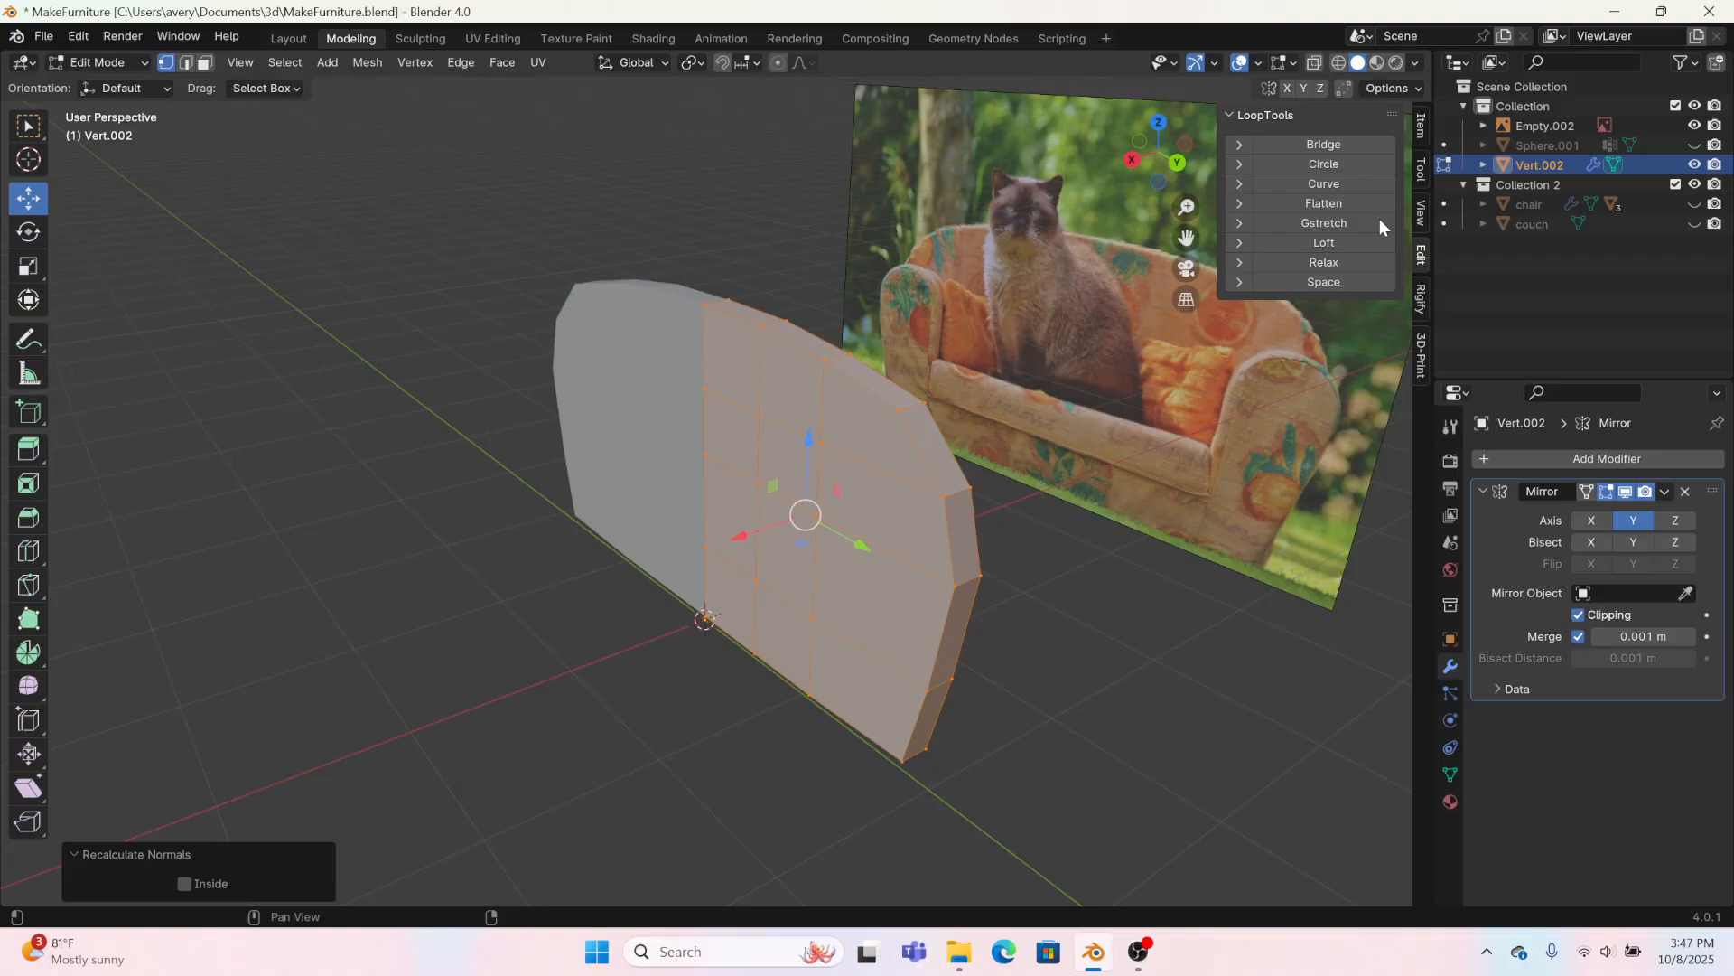
left_click(1071, 693)
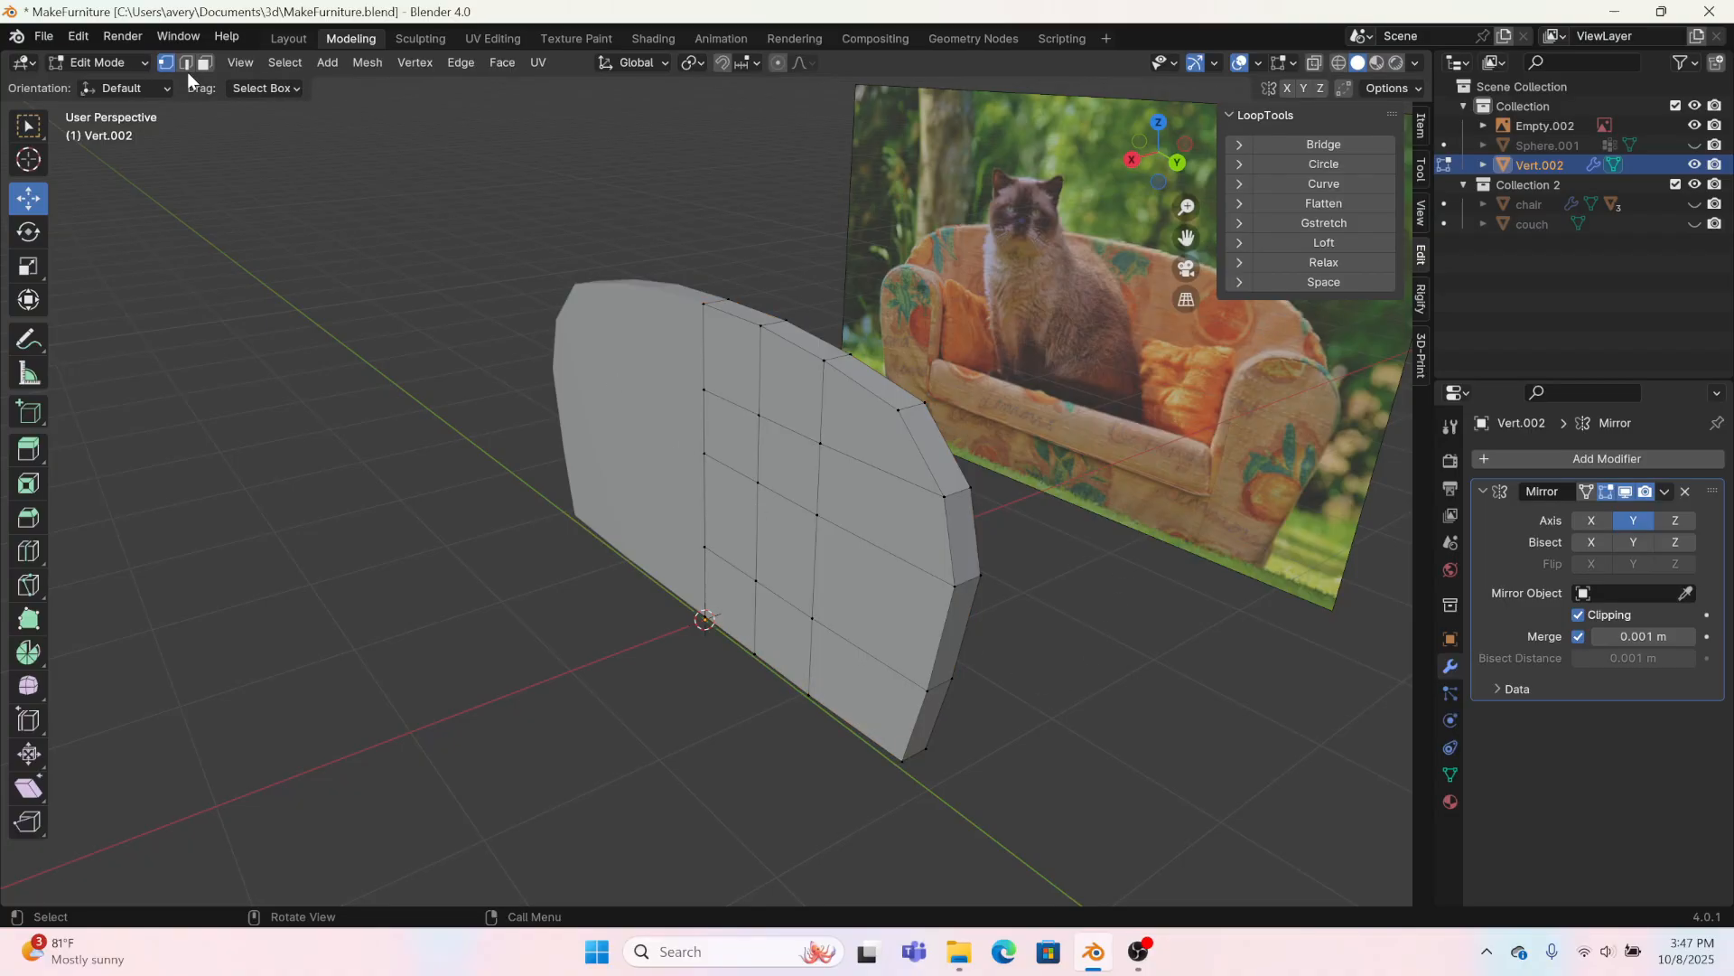
Step: Flatten the backrest's bottom row of vertices, front and back, by scaling it to 0 along Z
middle_click_drag(925, 678, 903, 623)
left_click(1147, 152)
scroll(1081, 671, "up", 2)
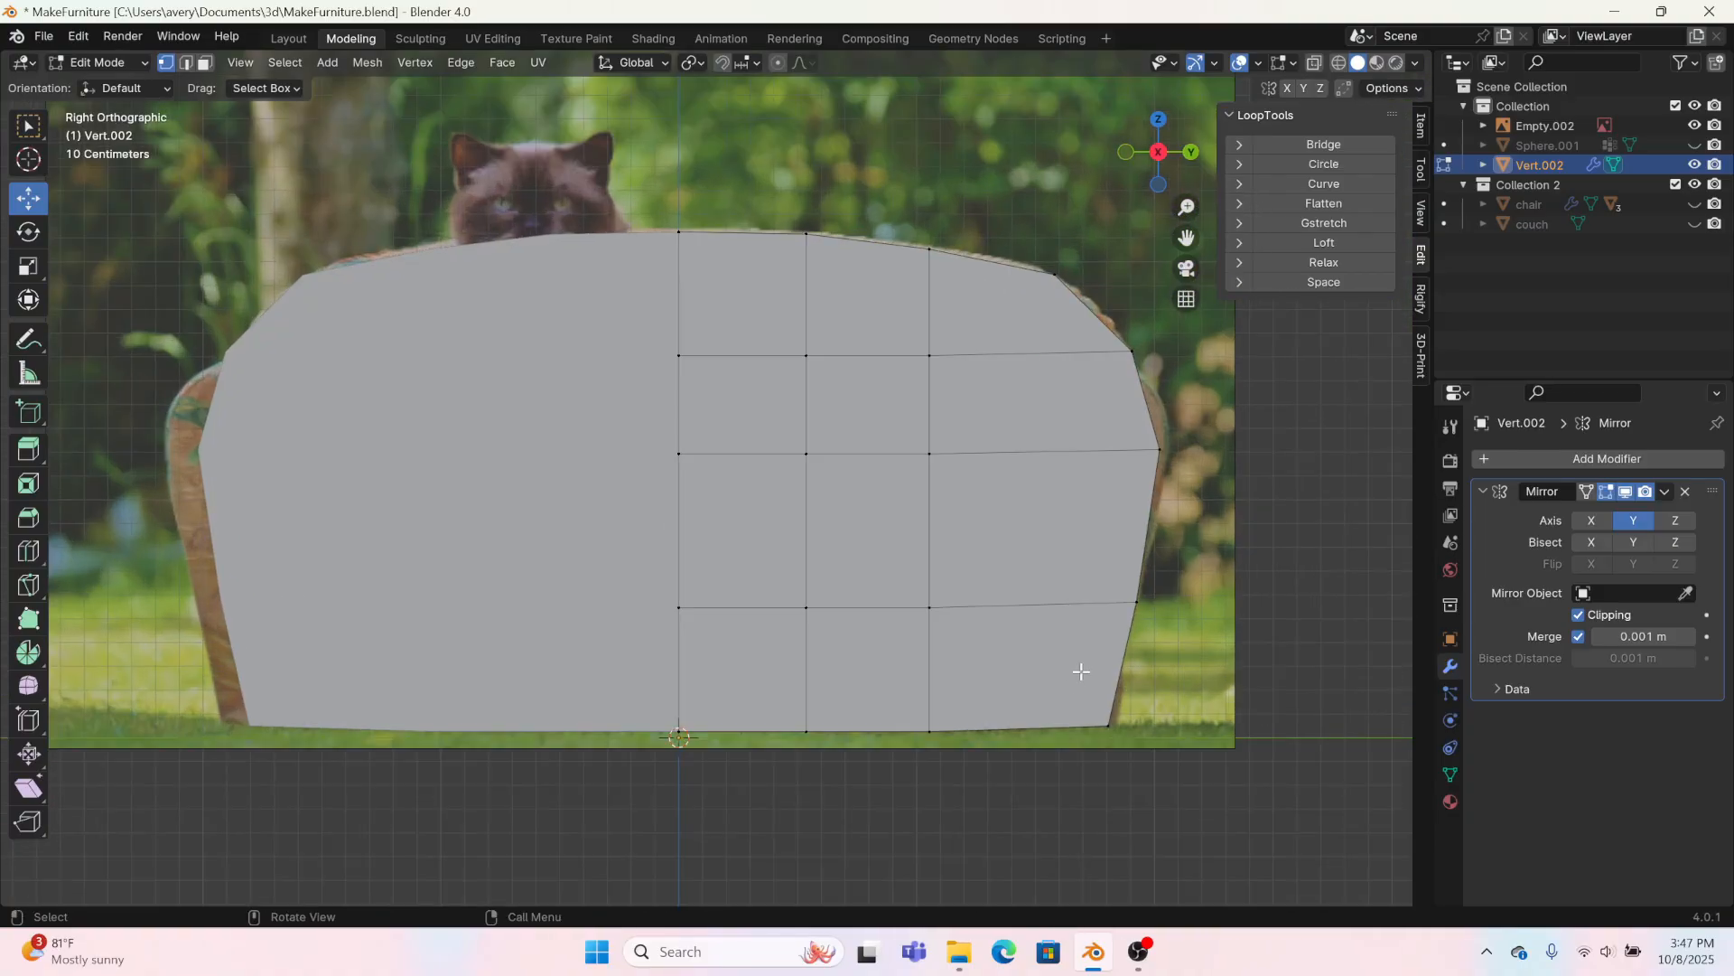
left_click(1315, 63)
left_click_drag(1211, 808, 547, 718)
key("g")
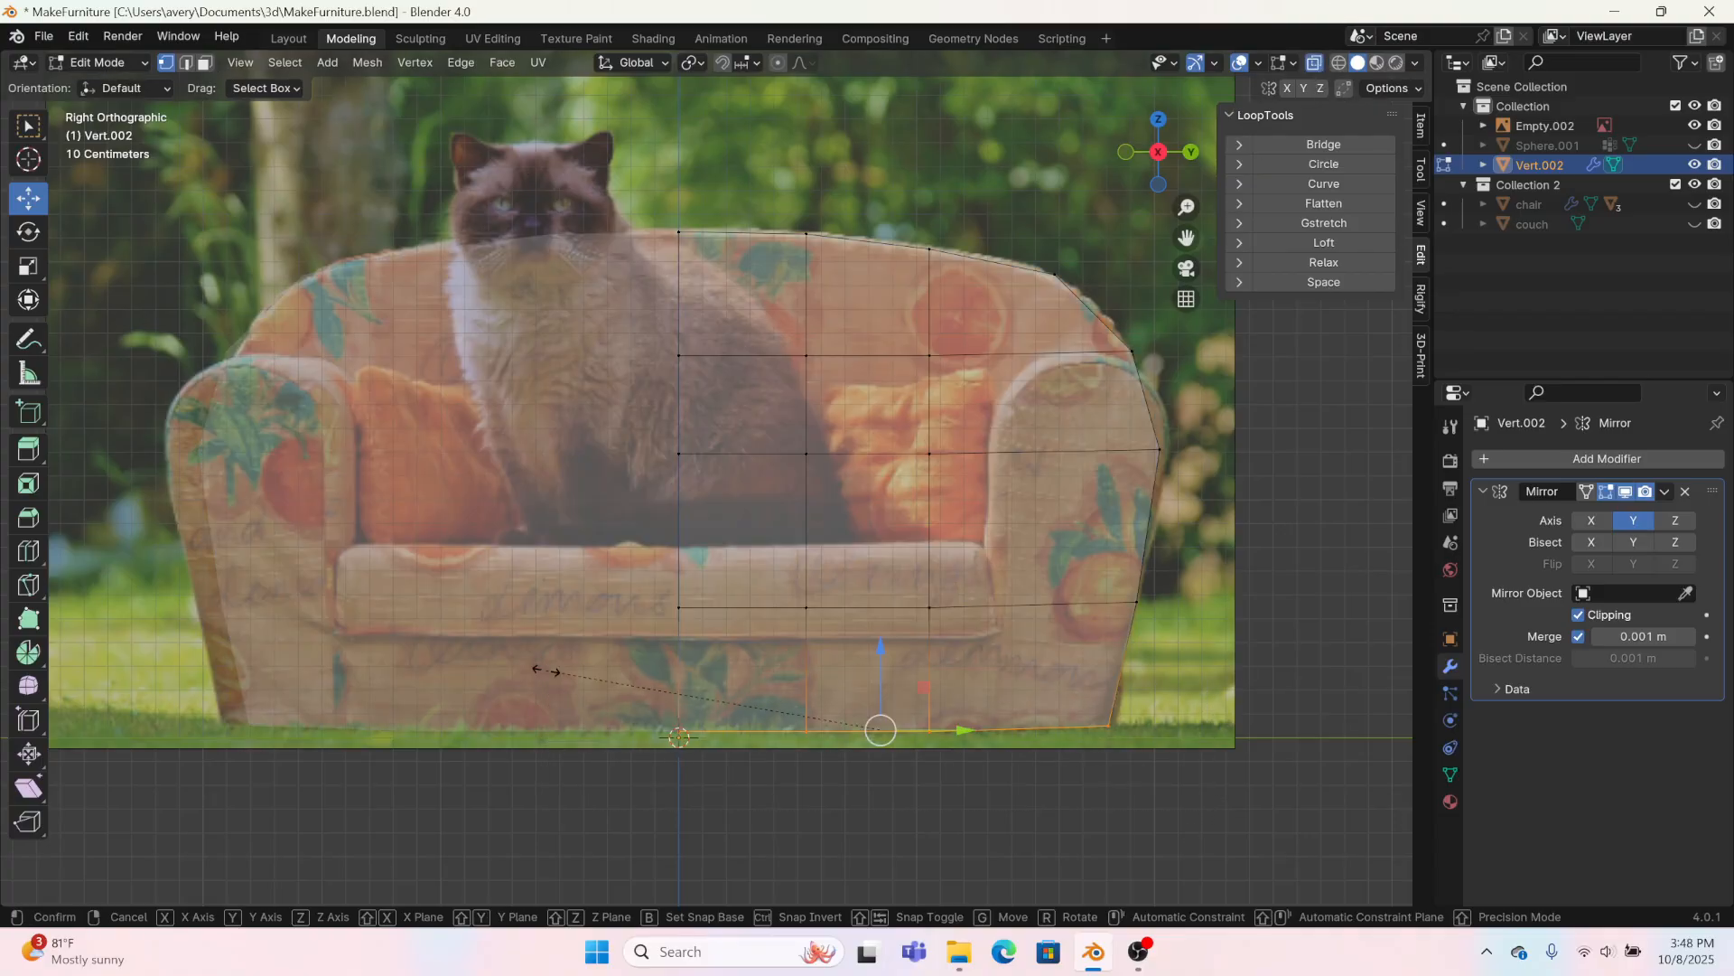
key("z")
key("0")
key("Return")
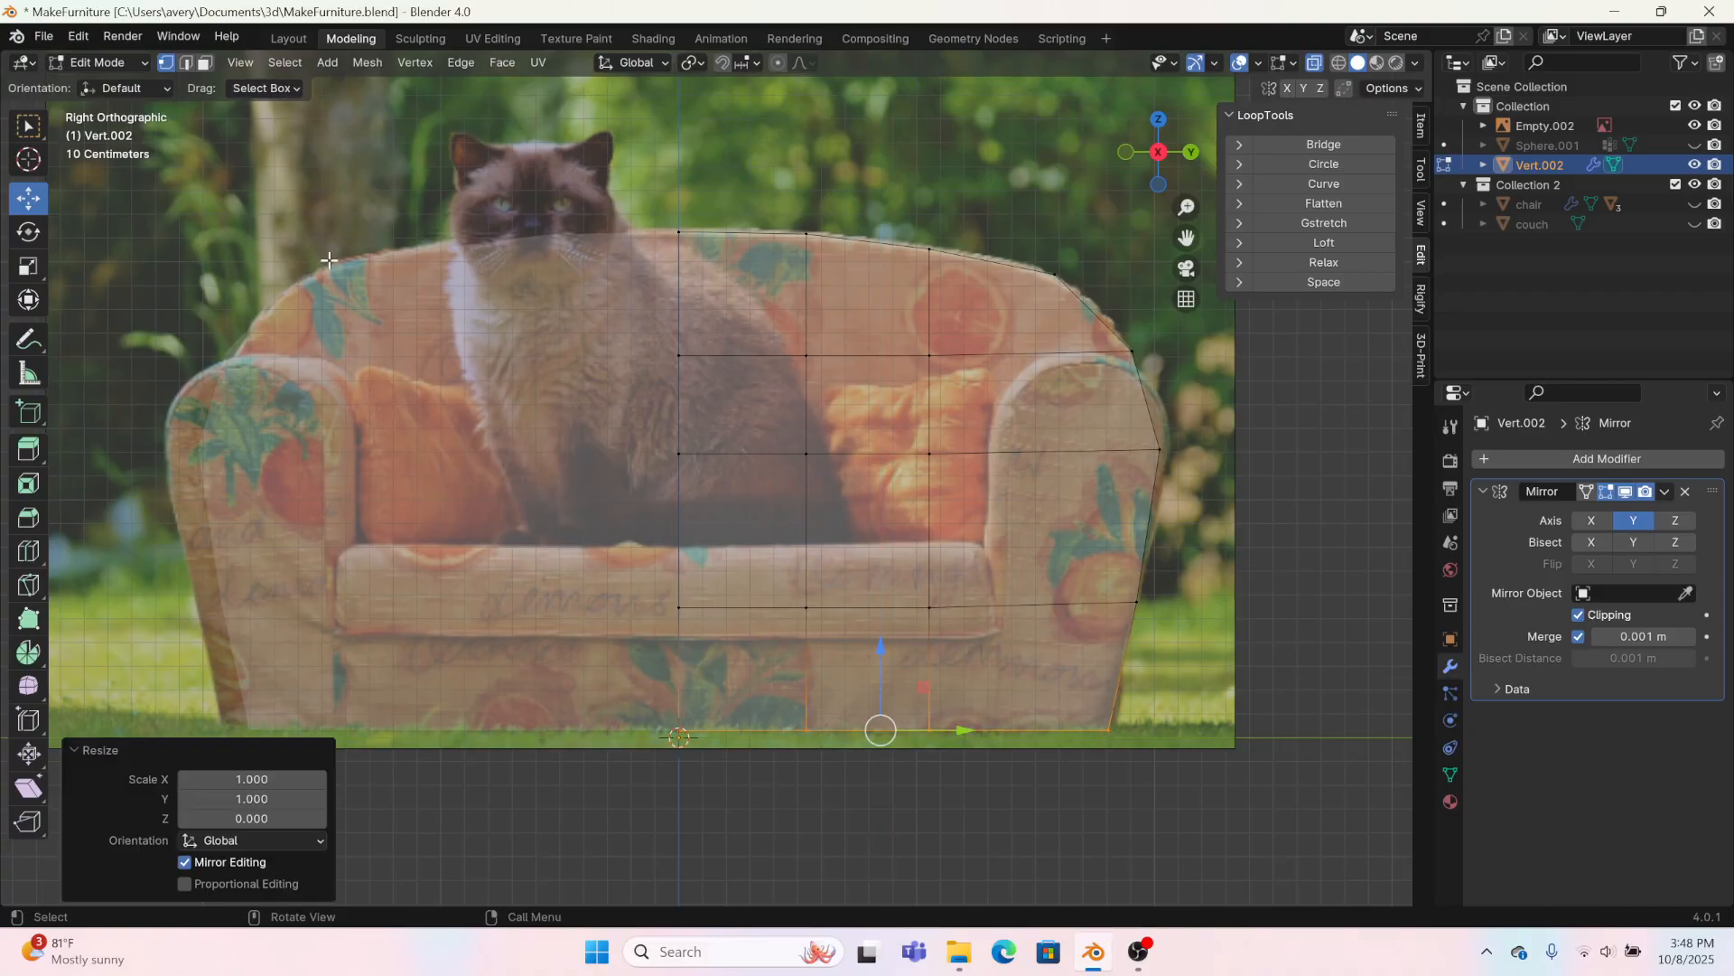
left_click(1316, 62)
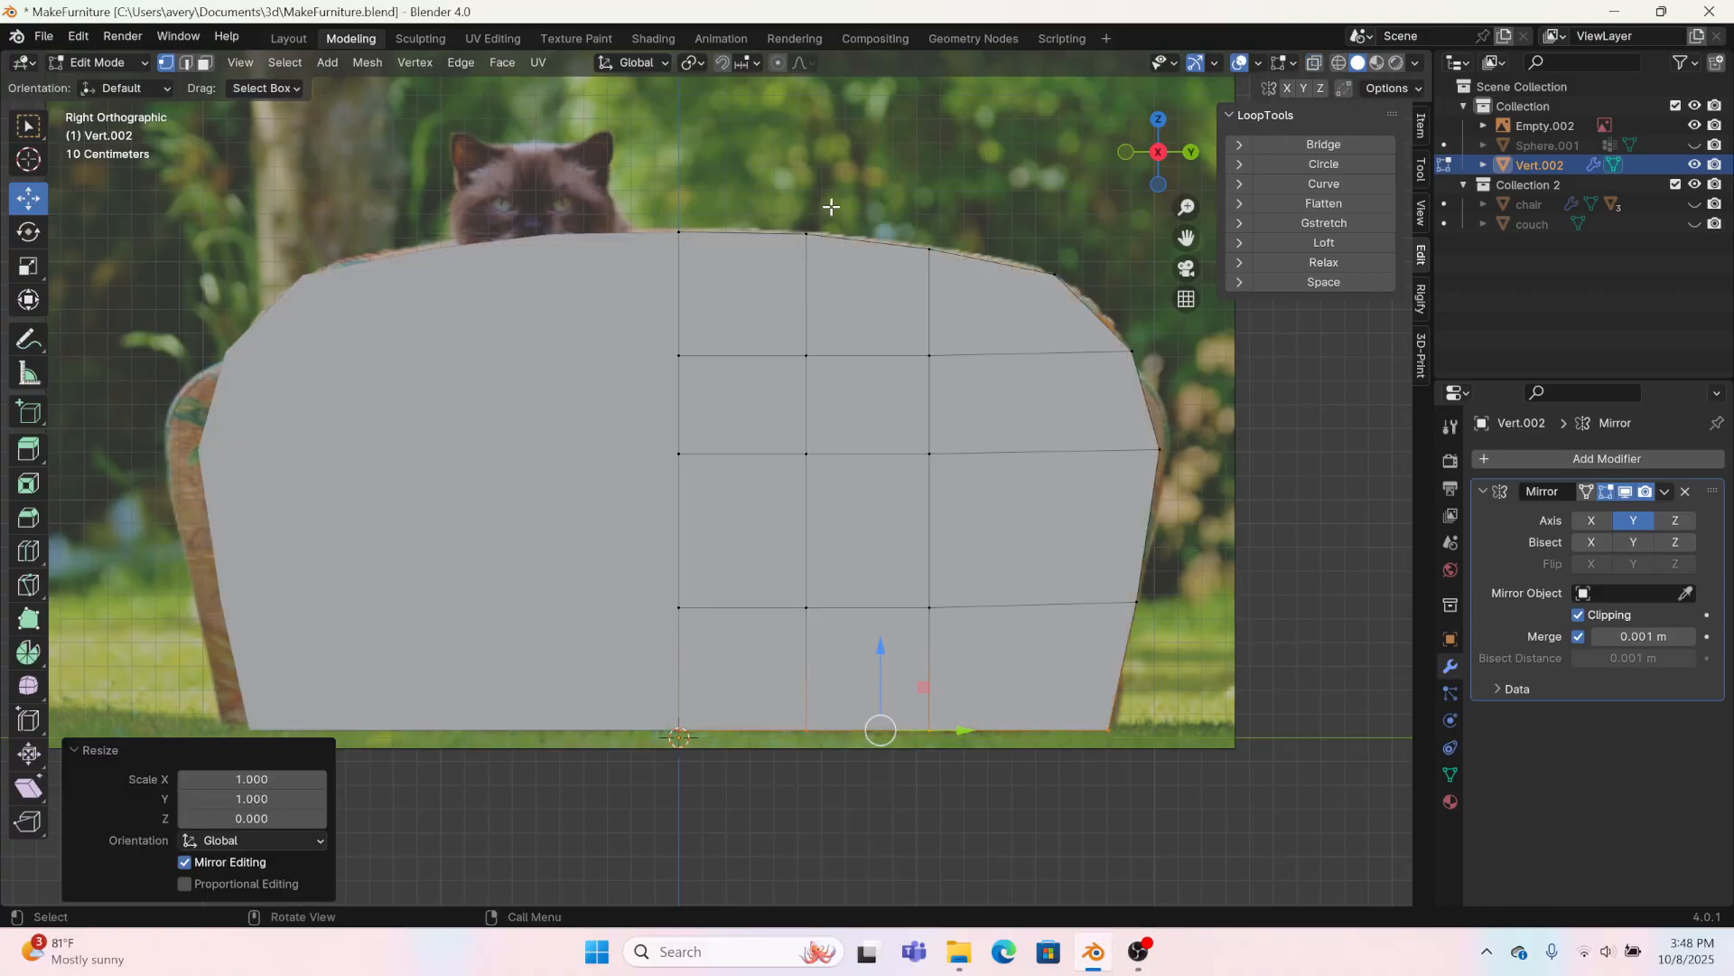
Step: Select the edges around the front and back outlines of the backrest, including the bottom, and set their edge bevel weight to 1
left_click(187, 64)
middle_click_drag(1075, 293, 1031, 348)
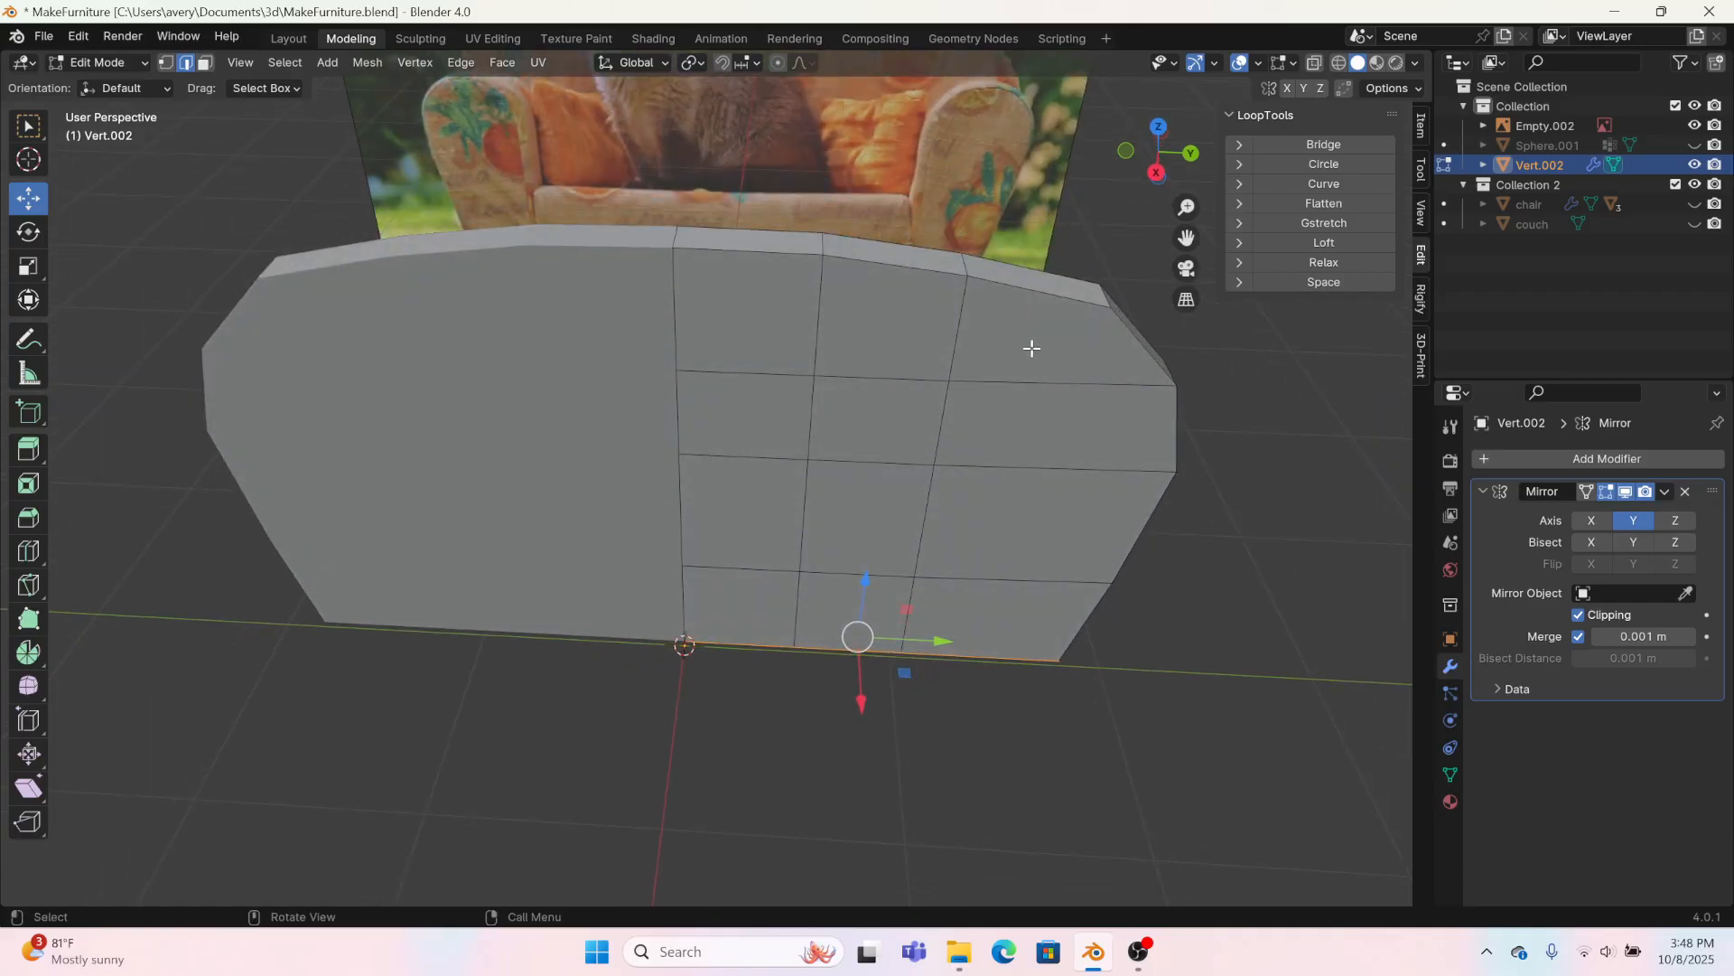
key("shift+space")
left_click(1136, 347)
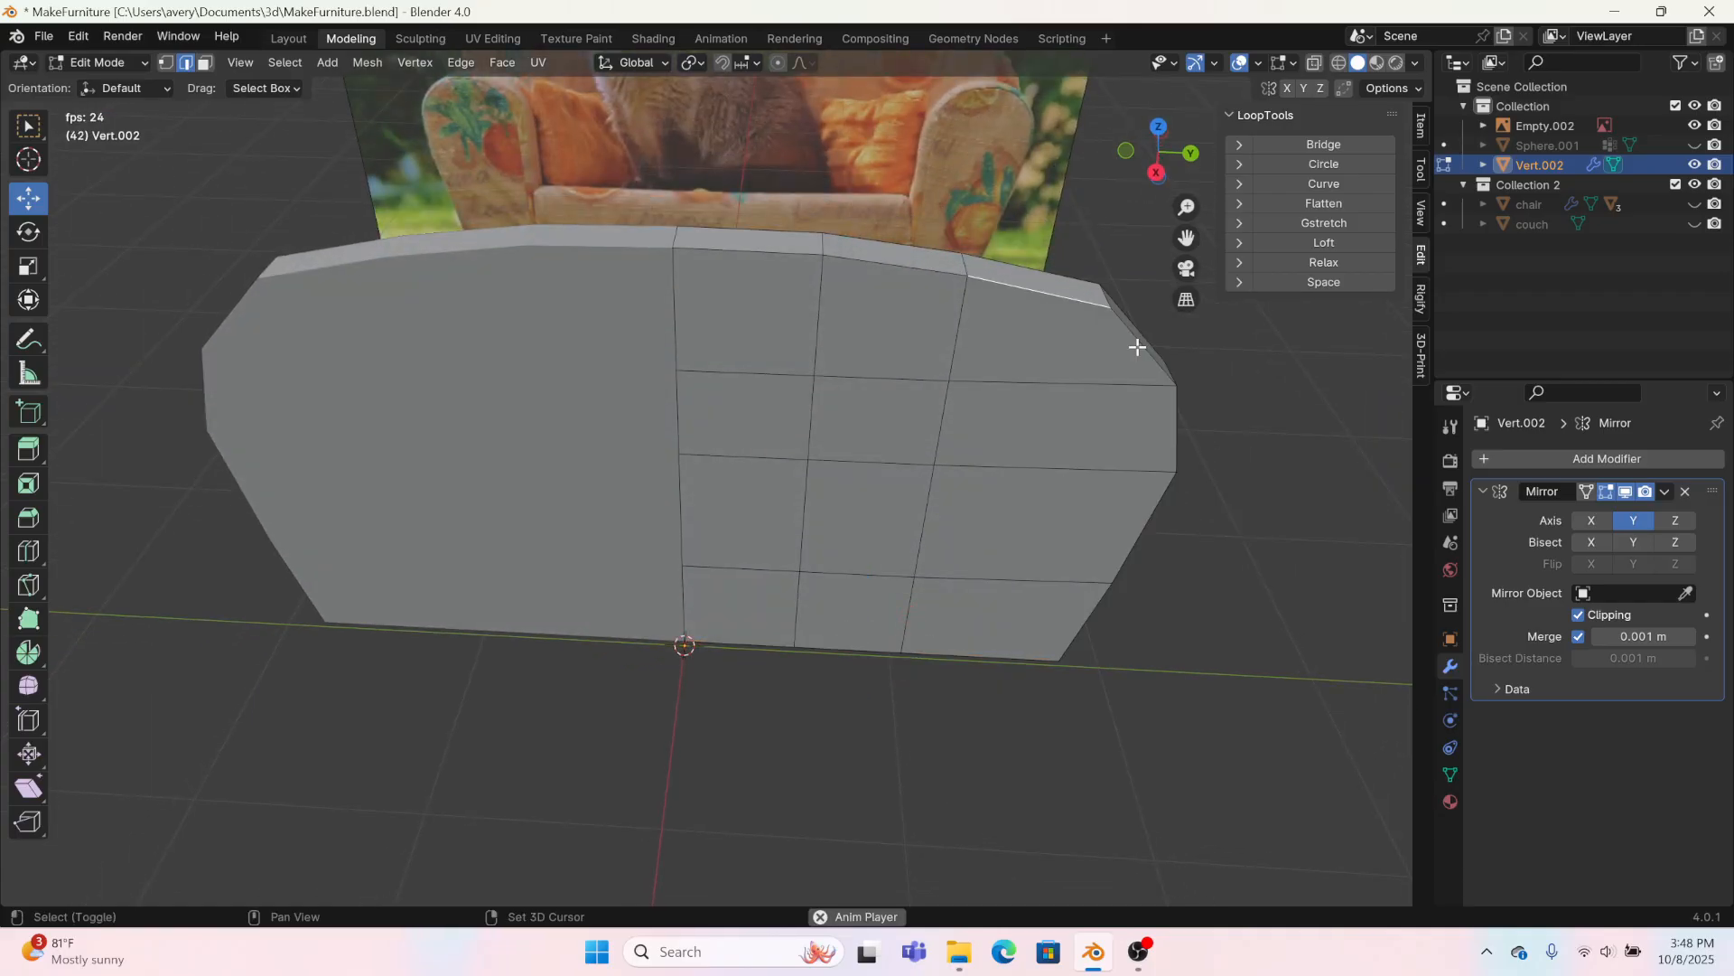
left_click(1075, 307, "alt")
left_click(1163, 428, "alt")
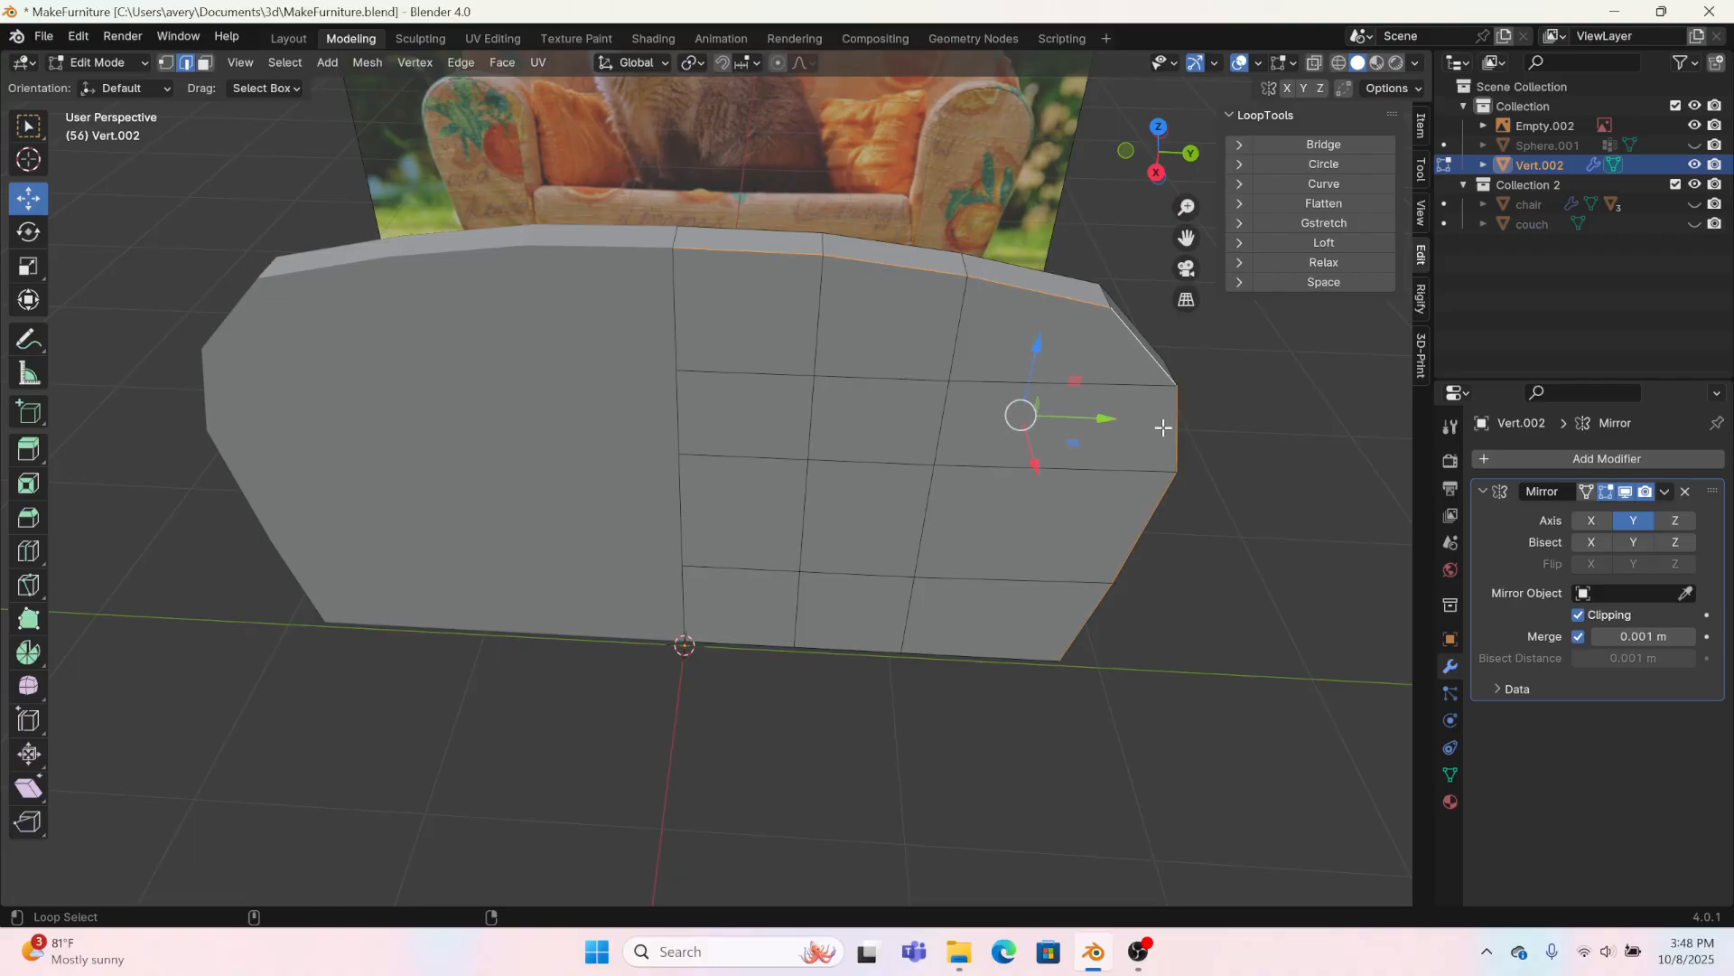
left_click(980, 660, "alt")
middle_click_drag(972, 665, 560, 324)
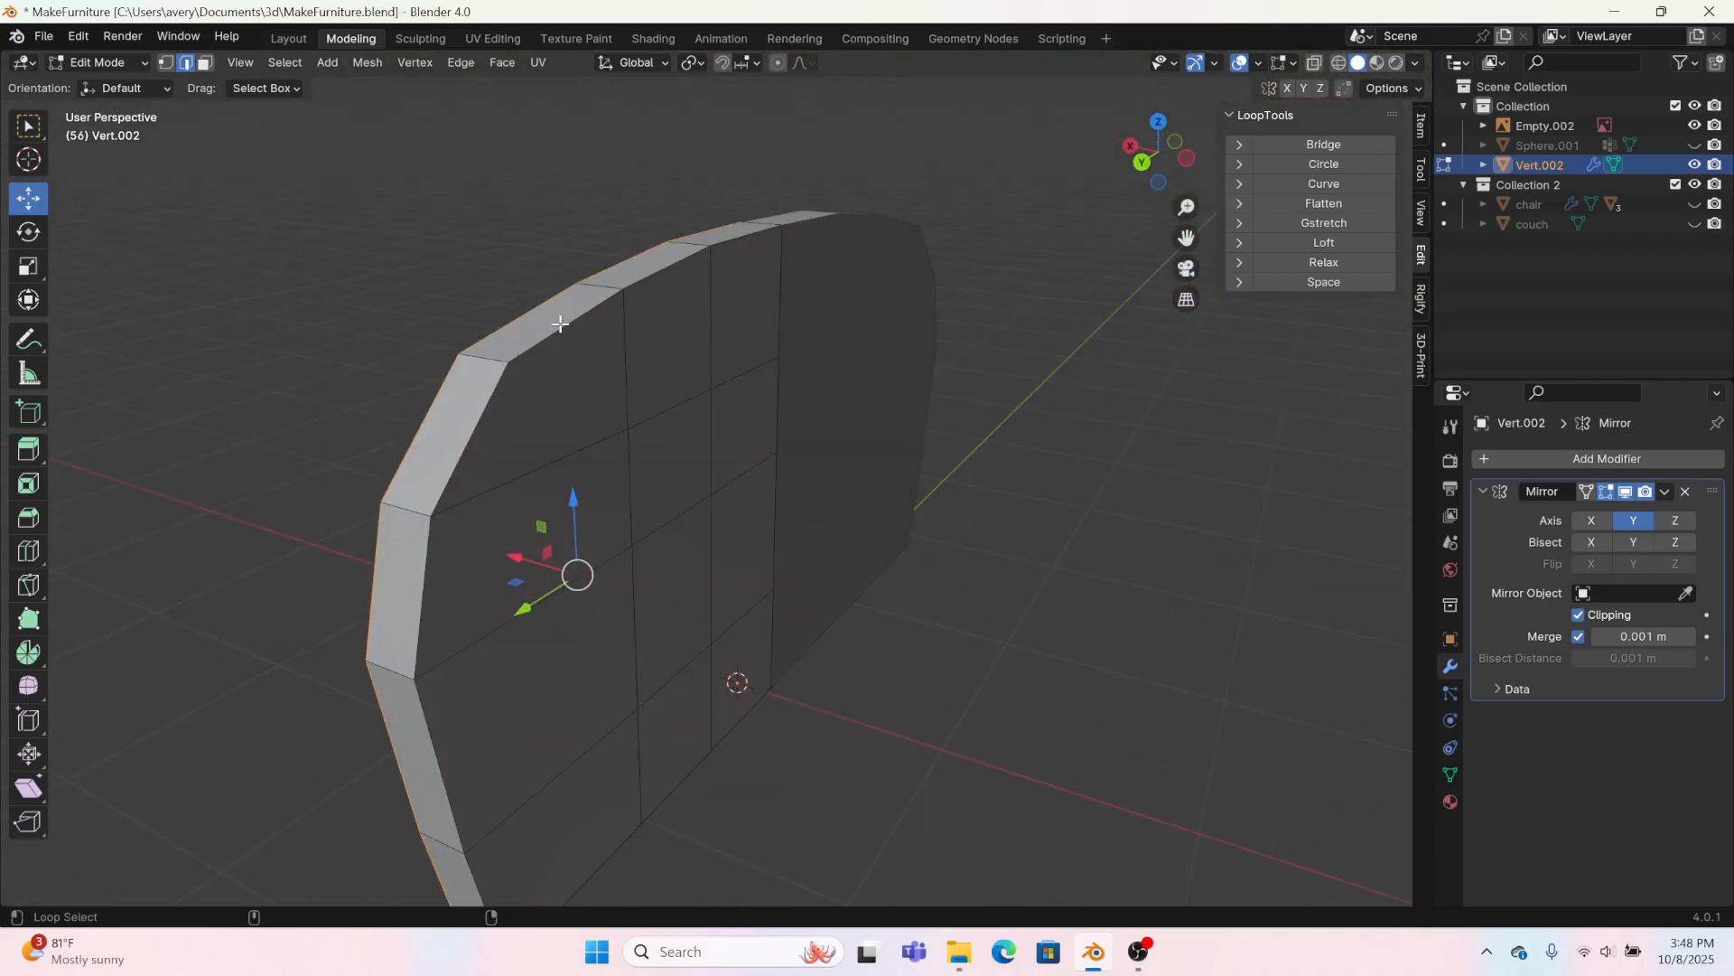
left_click(560, 324, "alt+shift")
left_click(441, 489, "alt+shift")
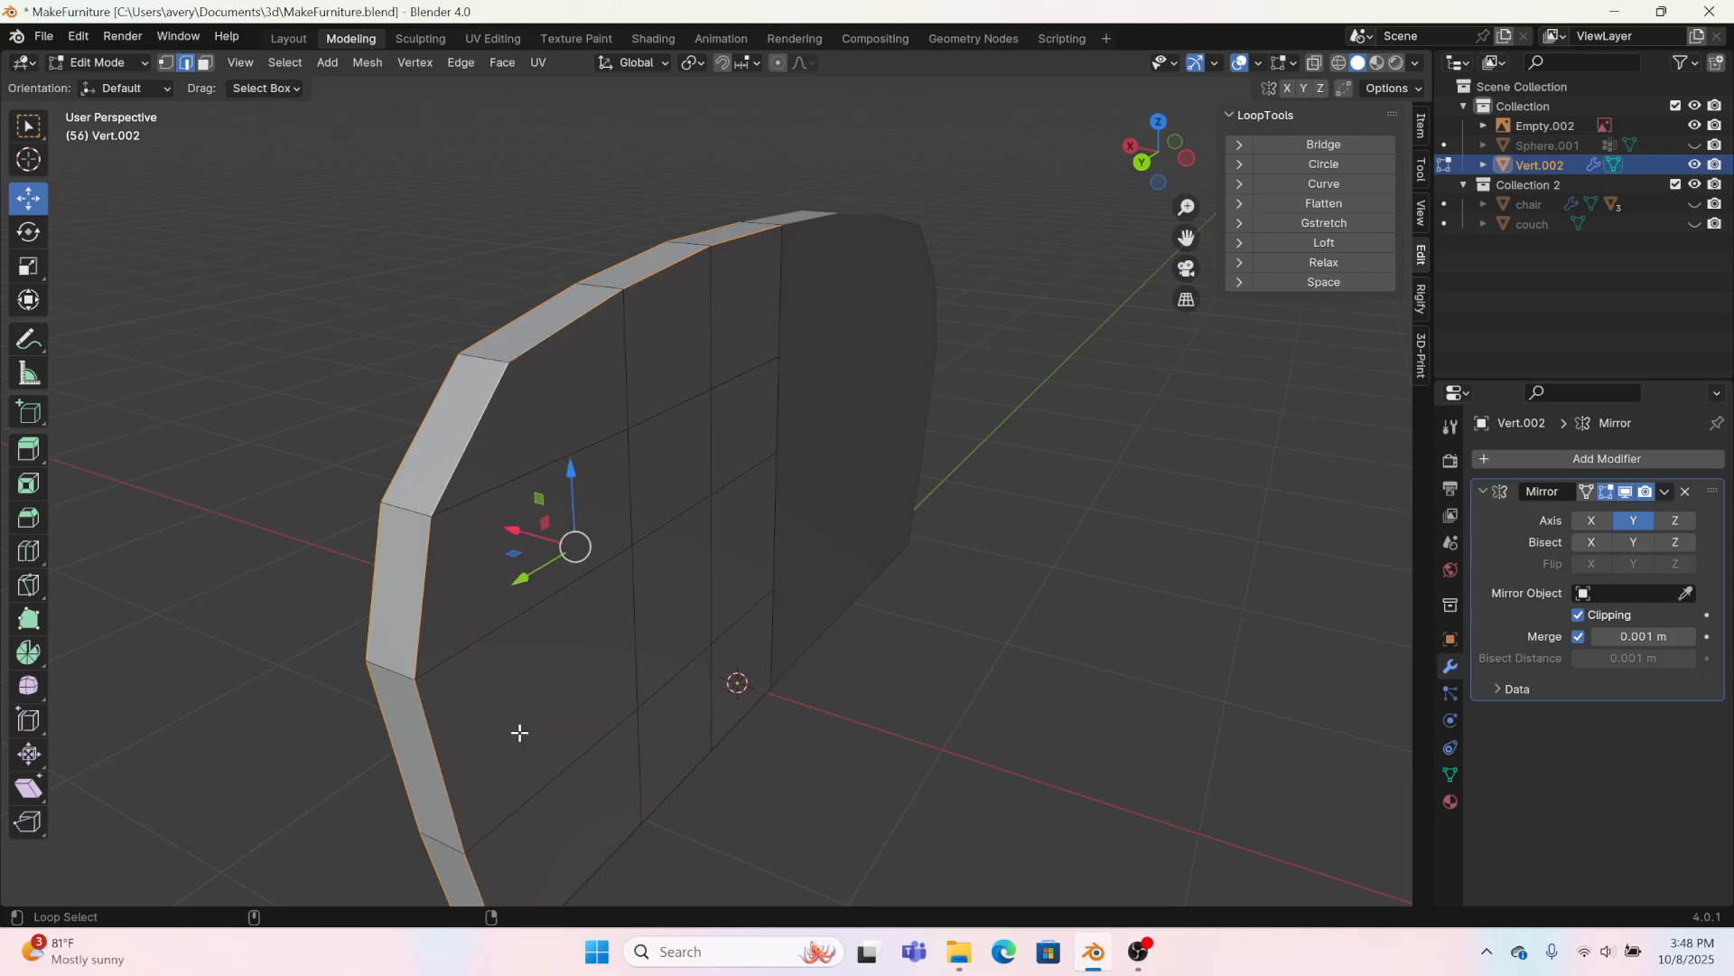
left_click(624, 846, "alt+shift")
middle_click_drag(820, 735, 879, 623)
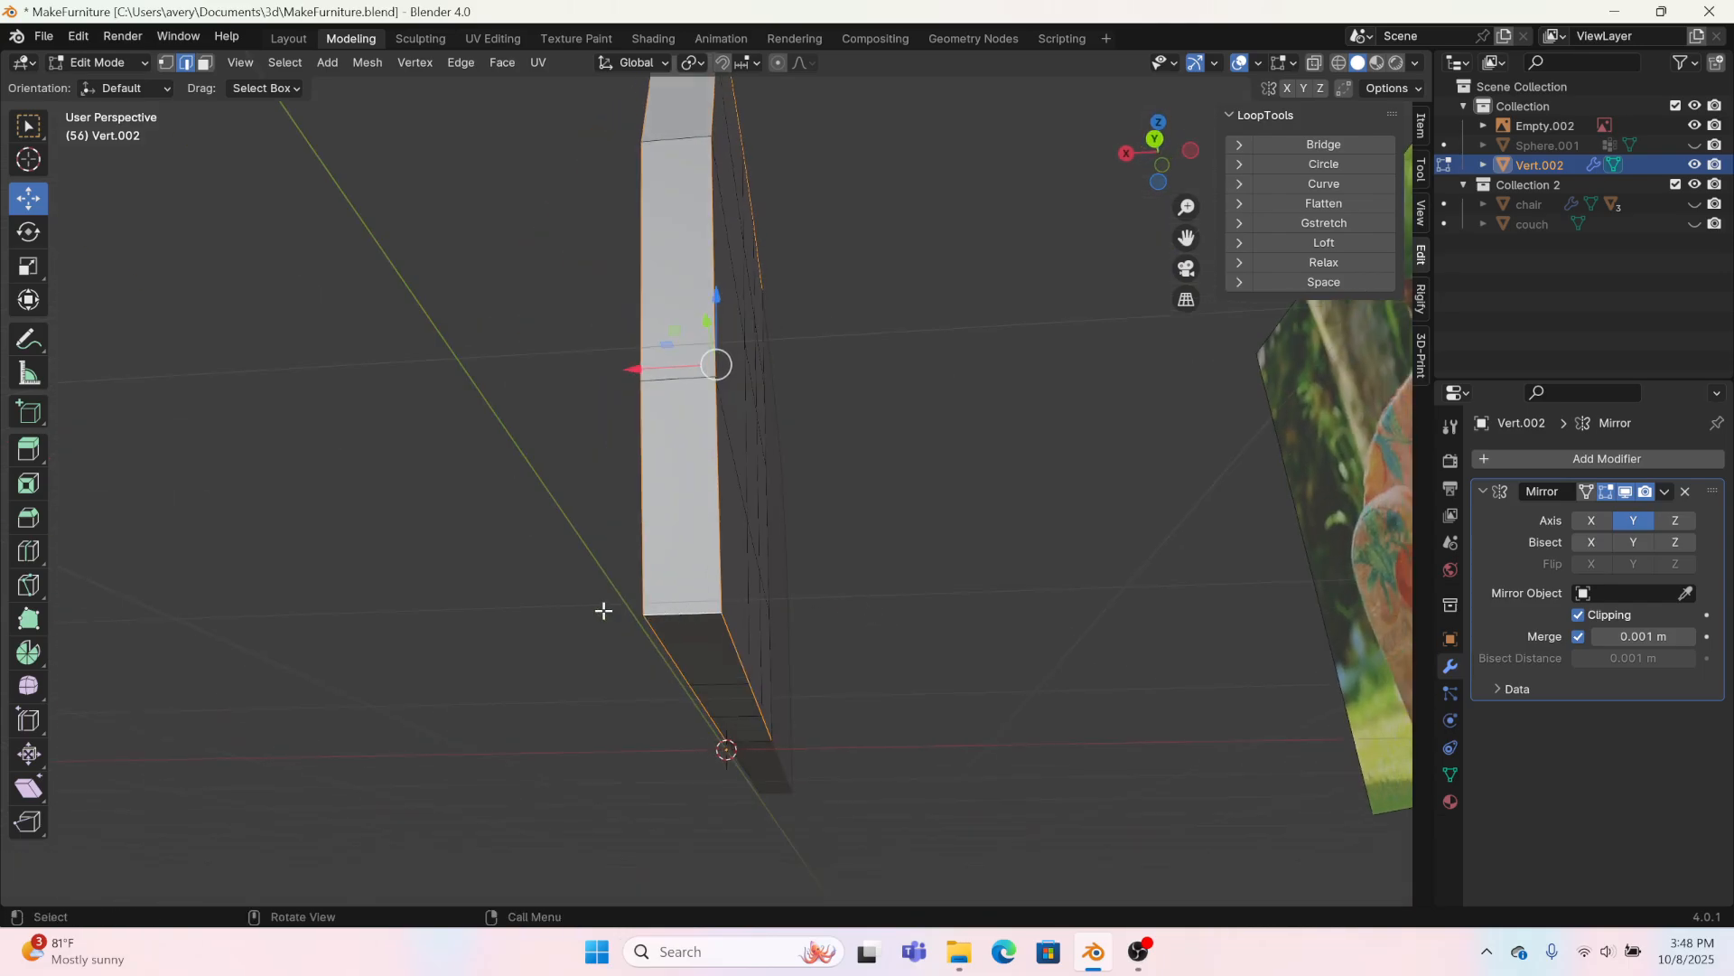
middle_click_drag(603, 611, 383, 755)
right_click(379, 756)
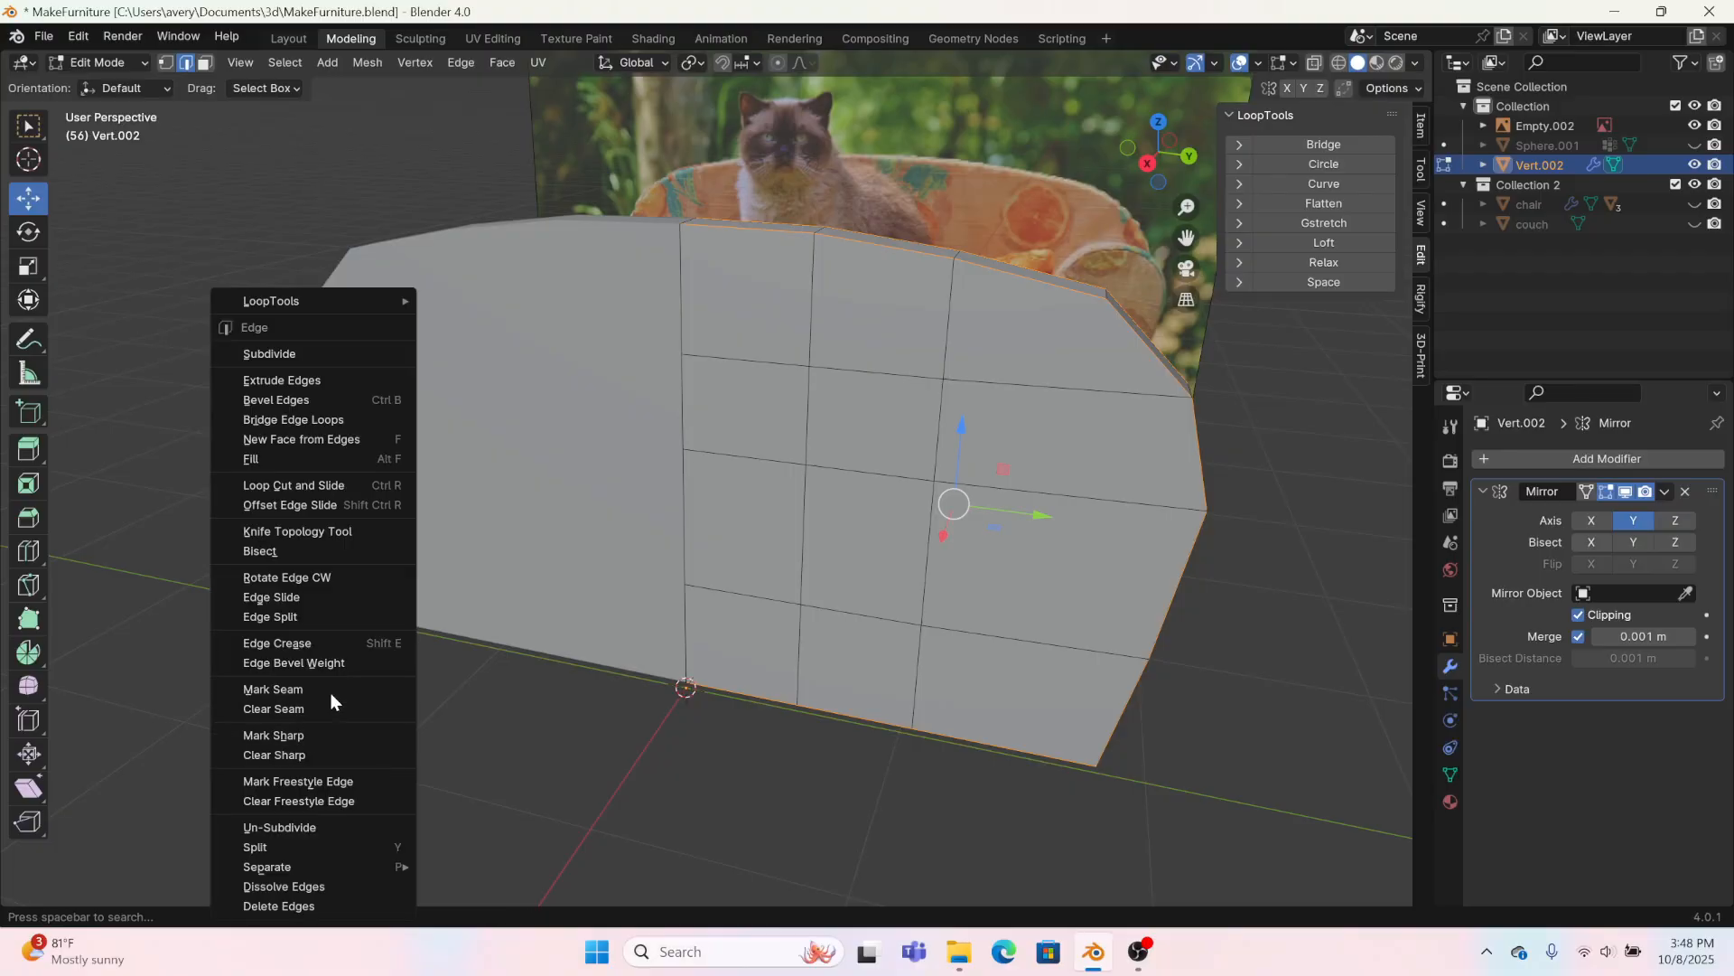
left_click(316, 664)
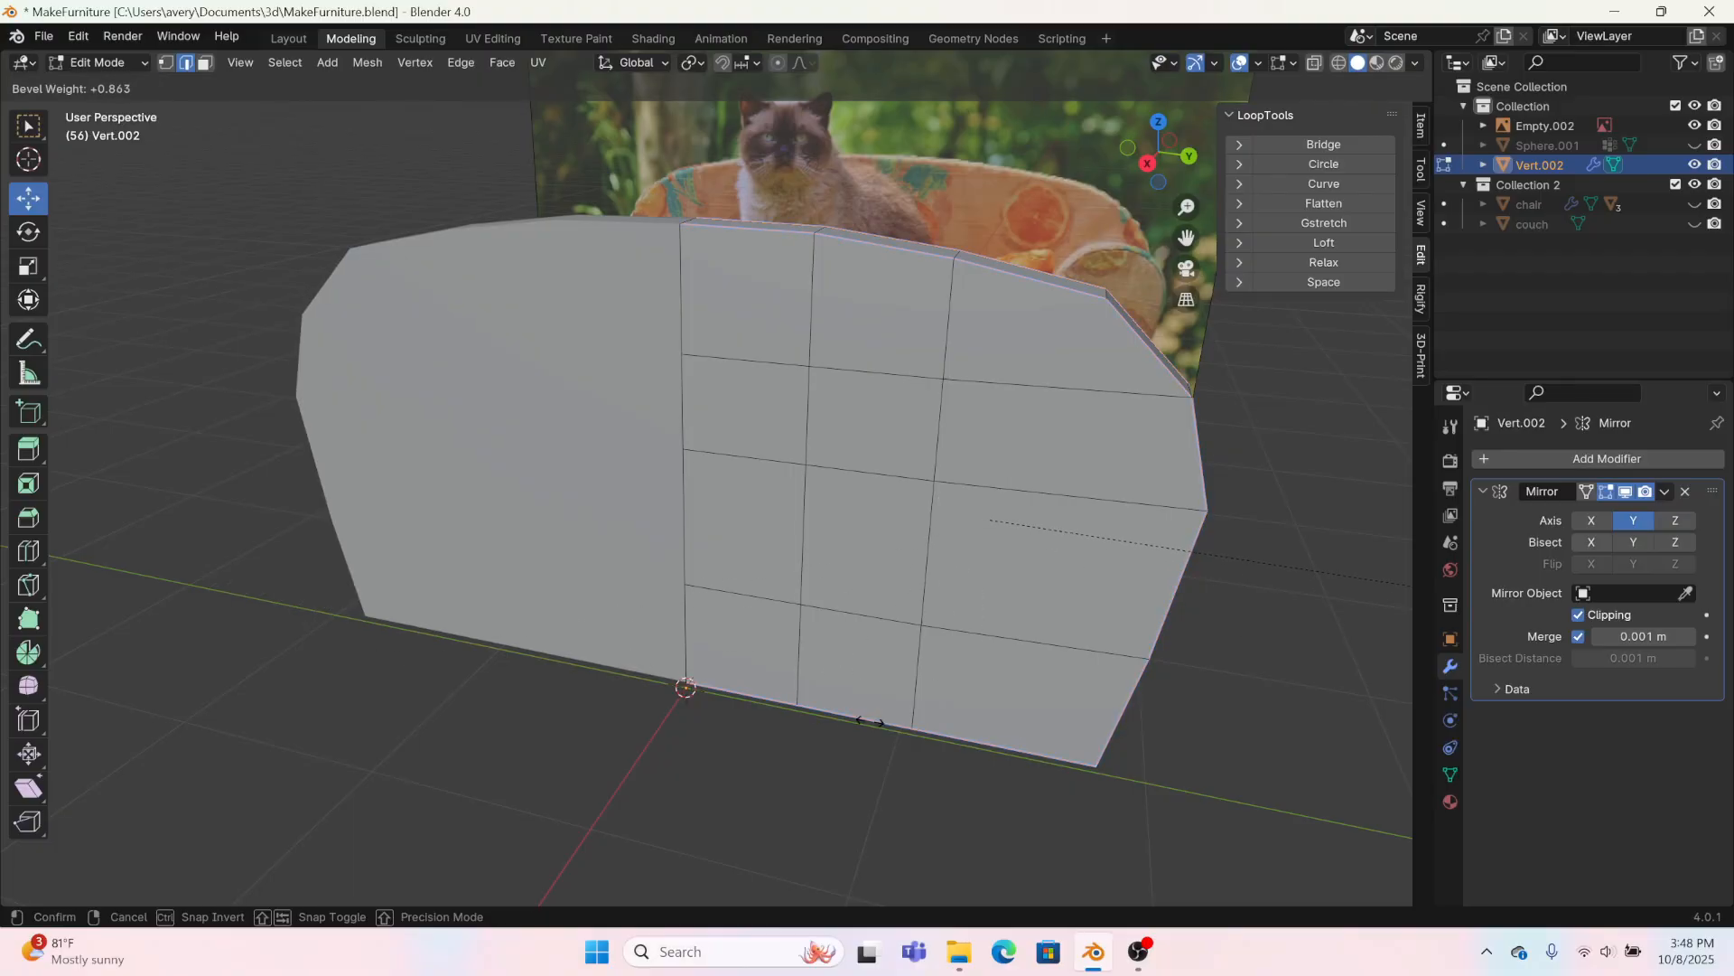
left_click(377, 893)
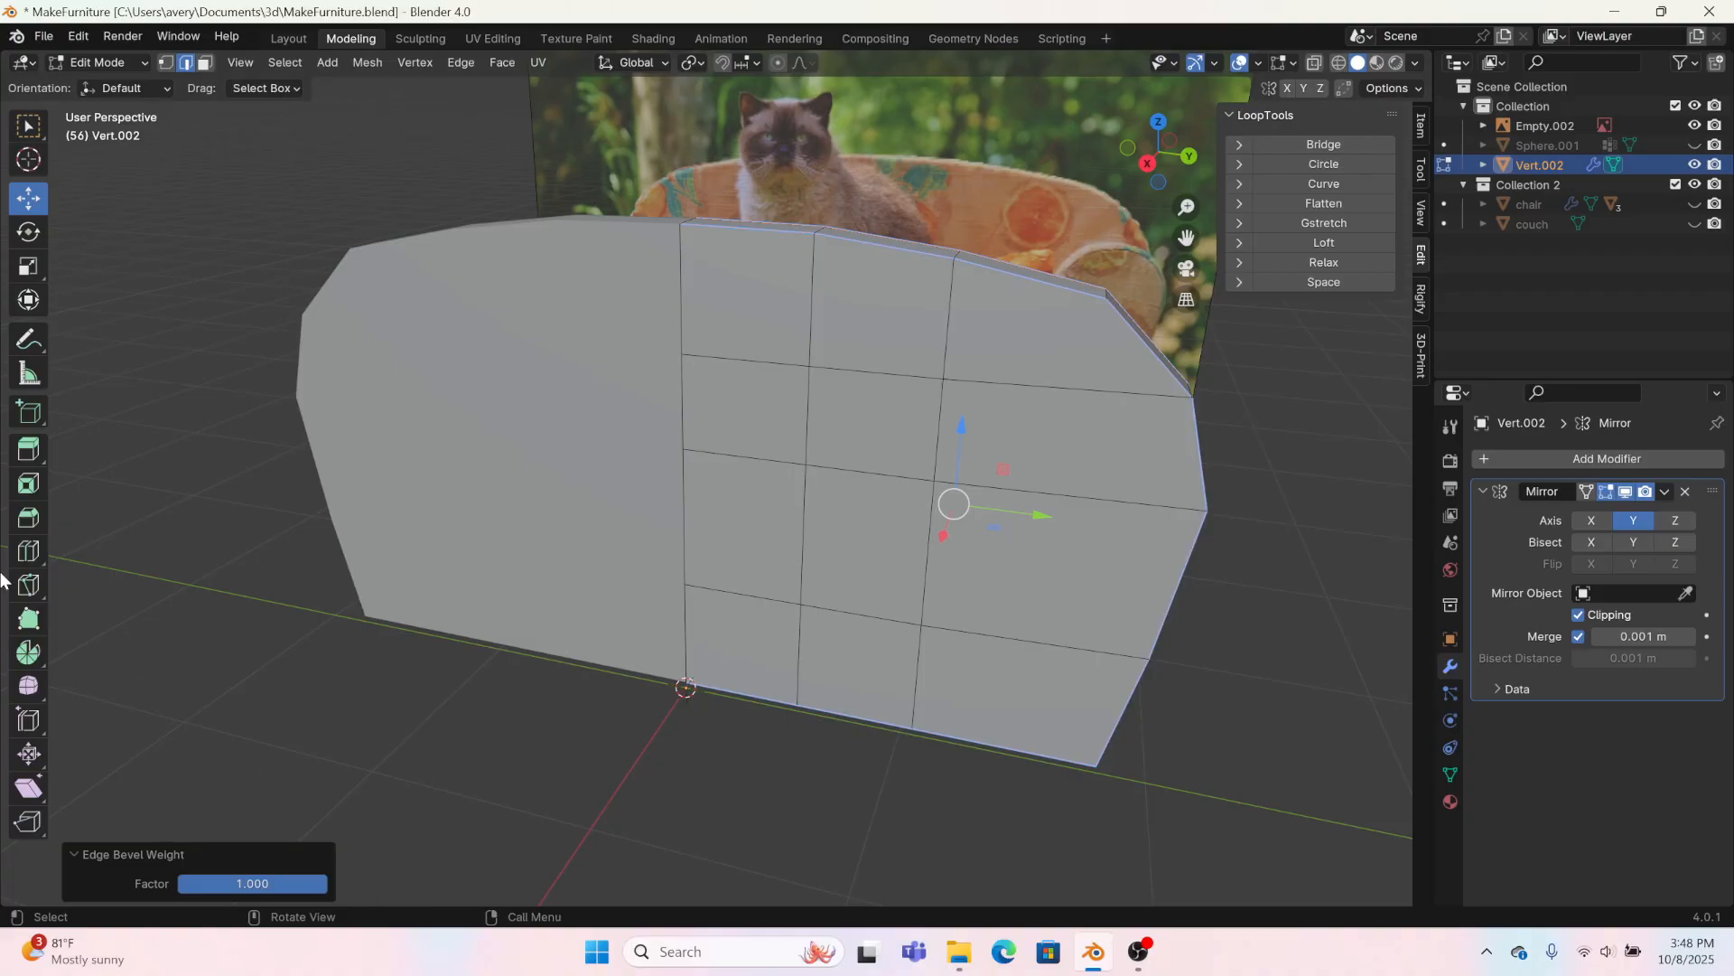
Step: Add a Bevel modifier to the backrest and set its limit method to Weight
left_click(1600, 459)
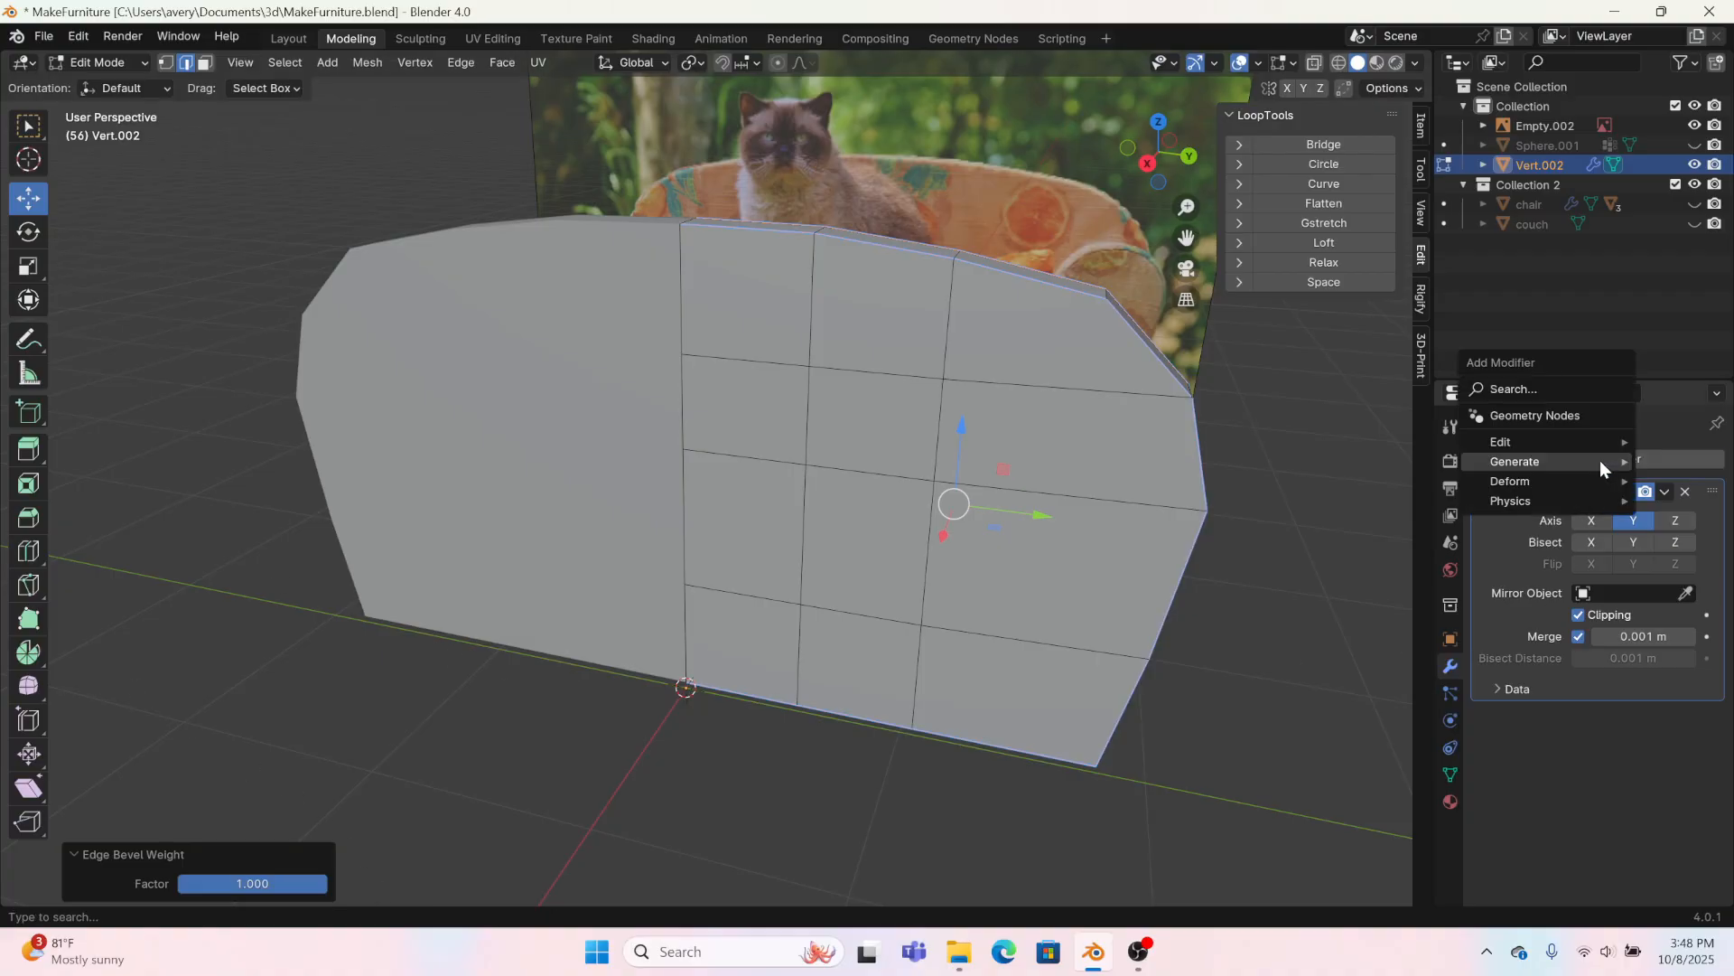
mouse_move(1601, 459)
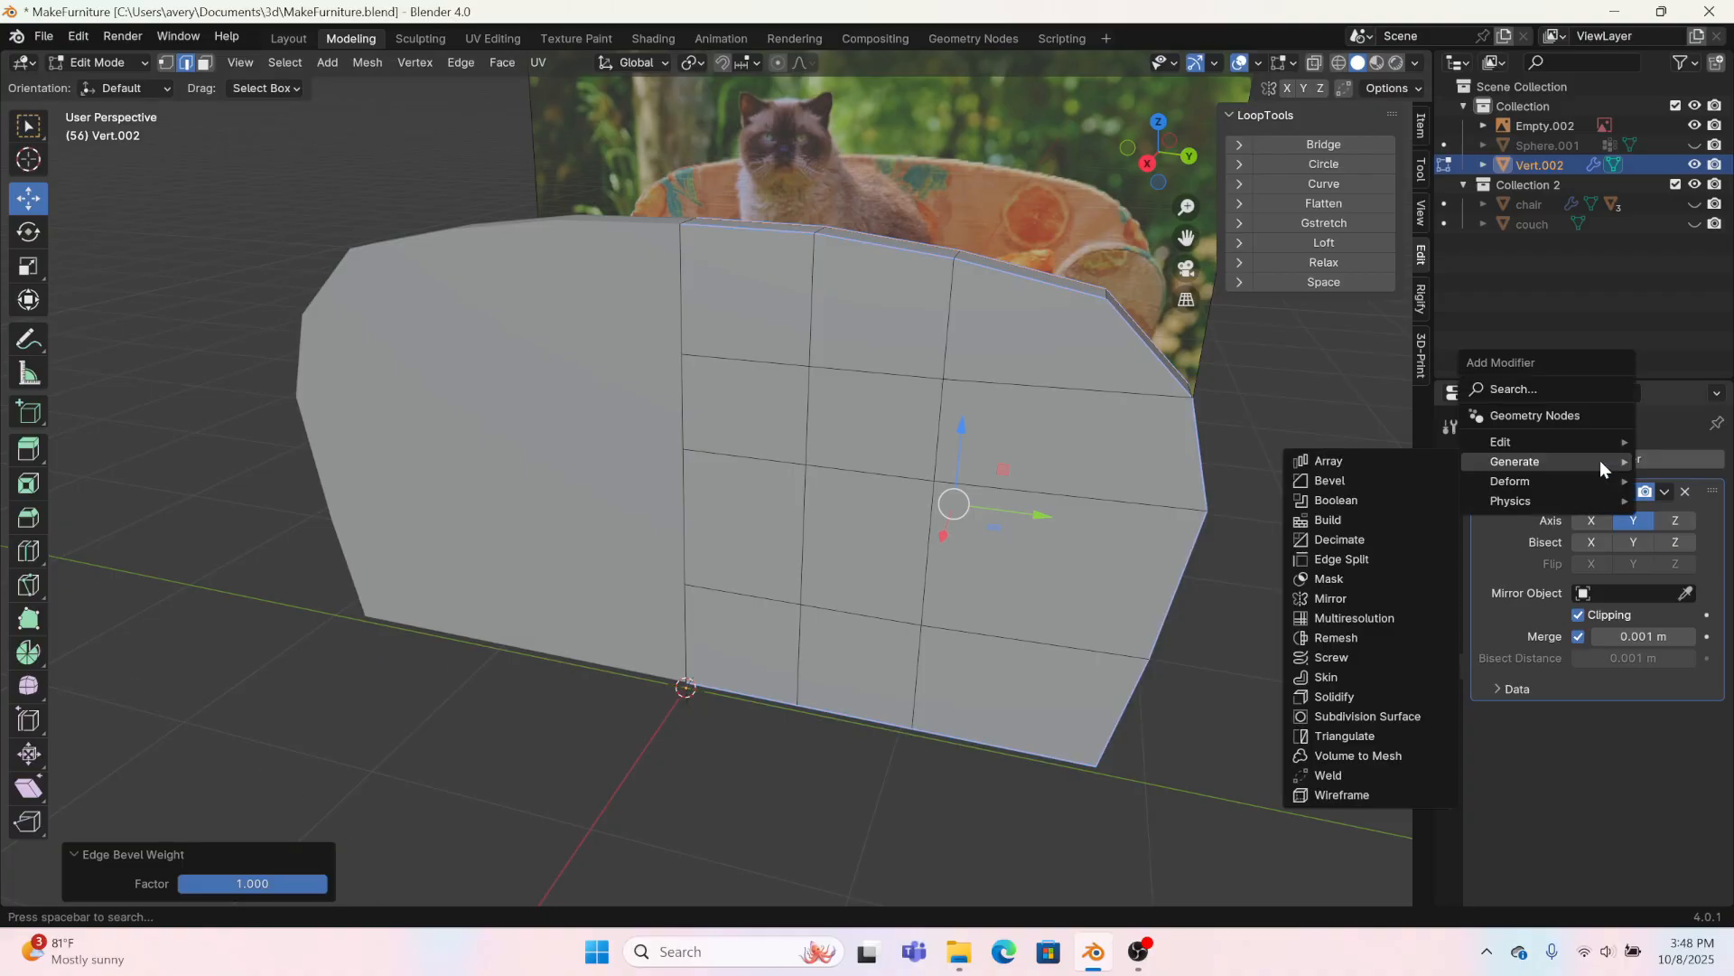
left_click(1413, 481)
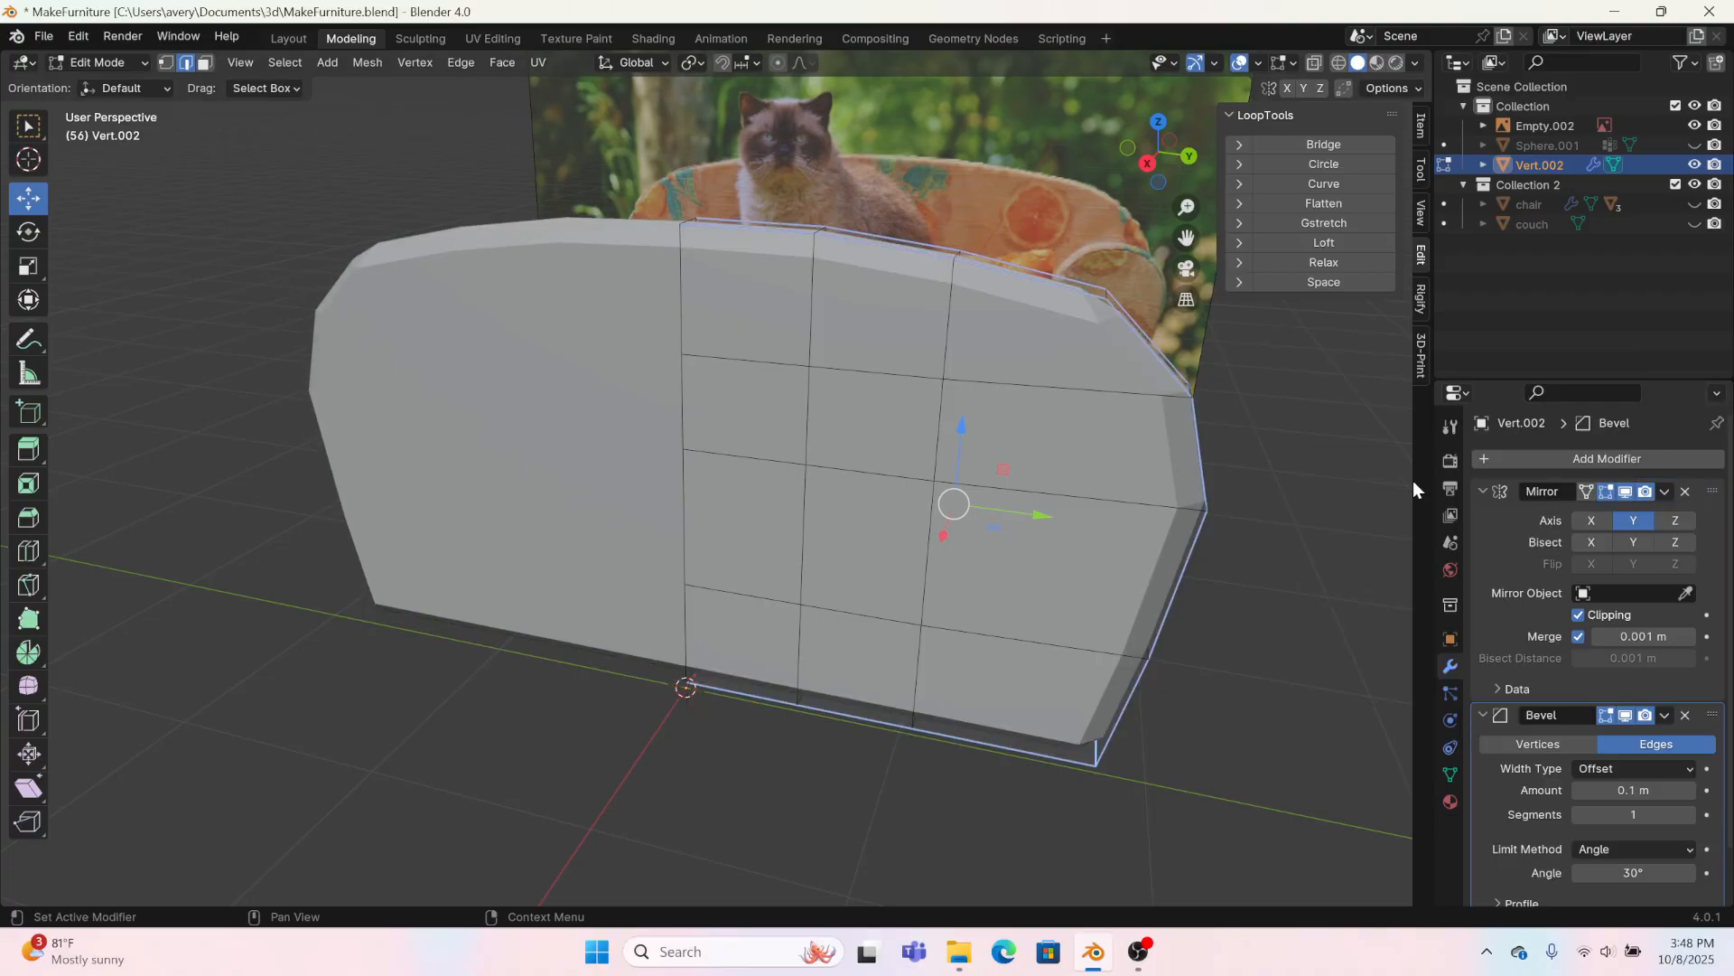
left_click(1486, 490)
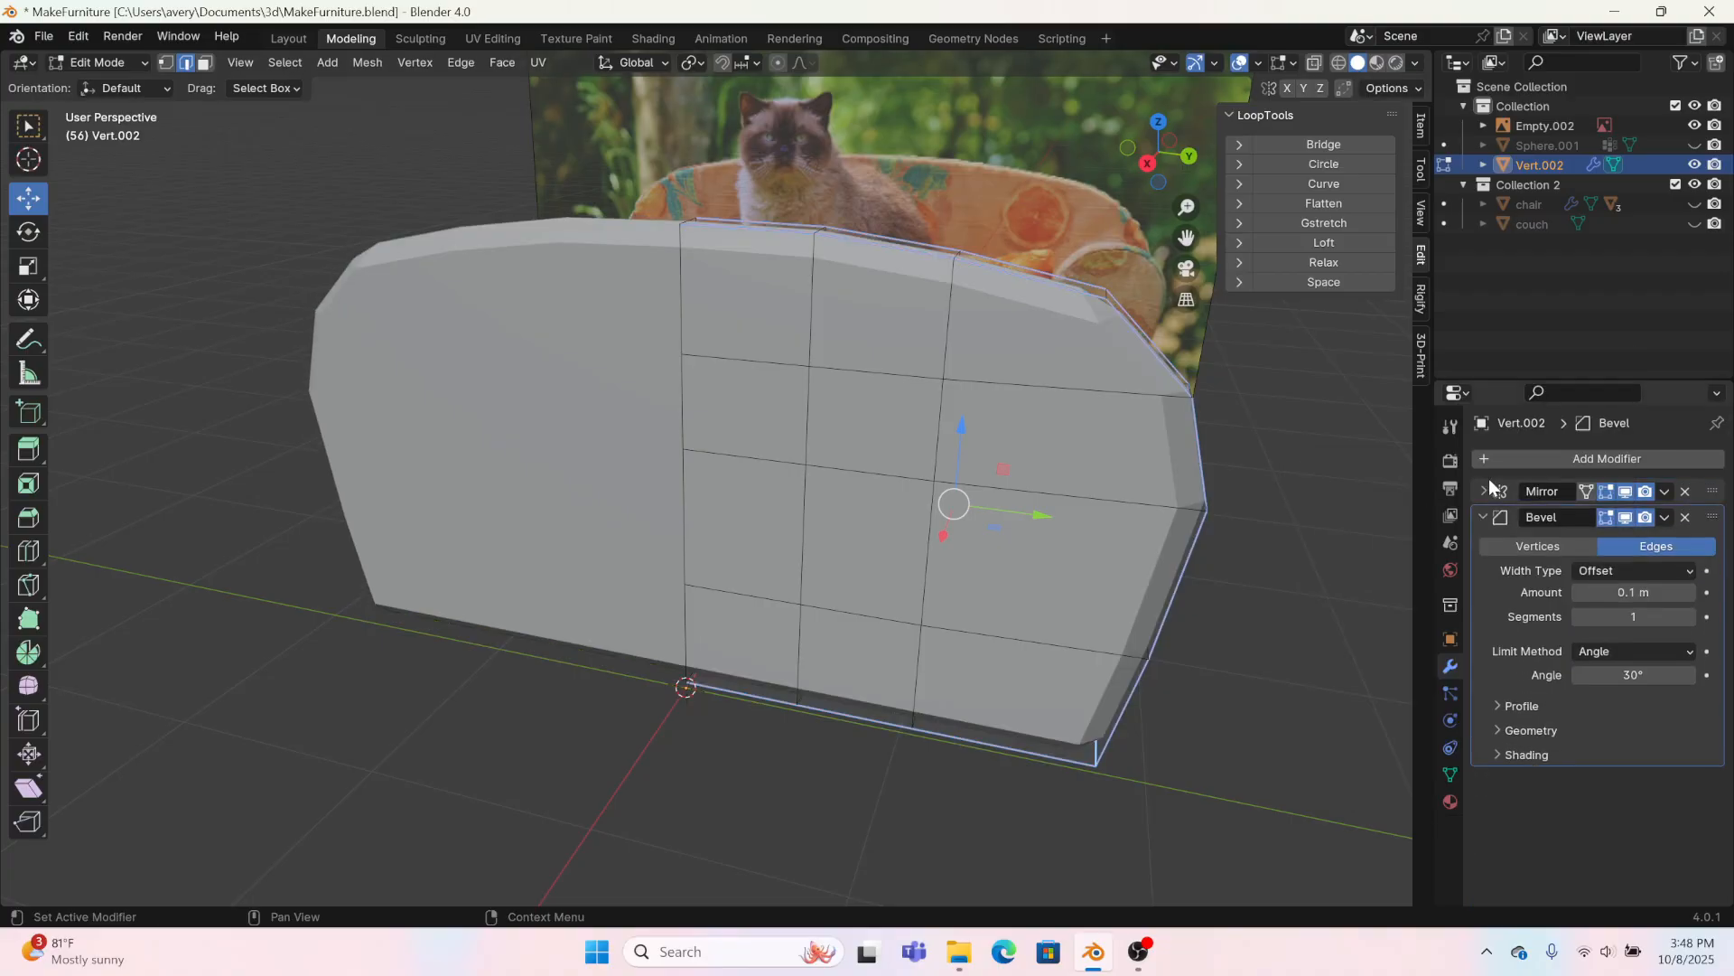
left_click(1608, 643)
left_click(1613, 726)
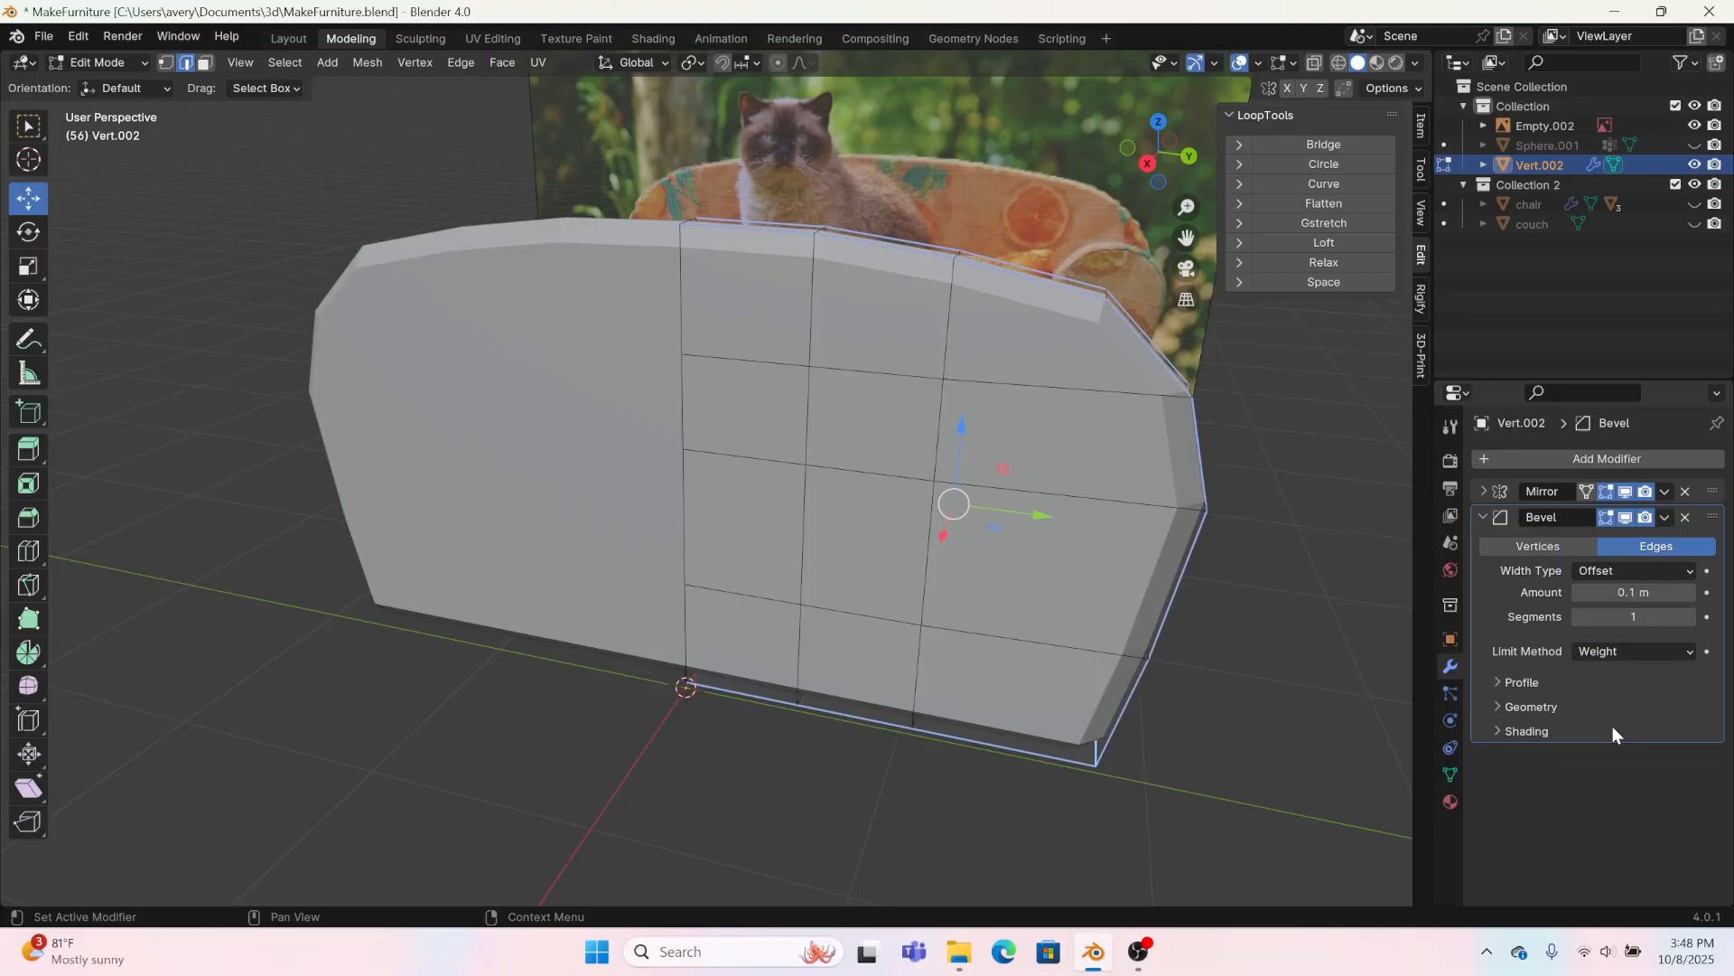
Step: Set the Bevel modifier to 2 segments with an amount of 0.01 m
middle_click_drag(1250, 561, 1095, 554)
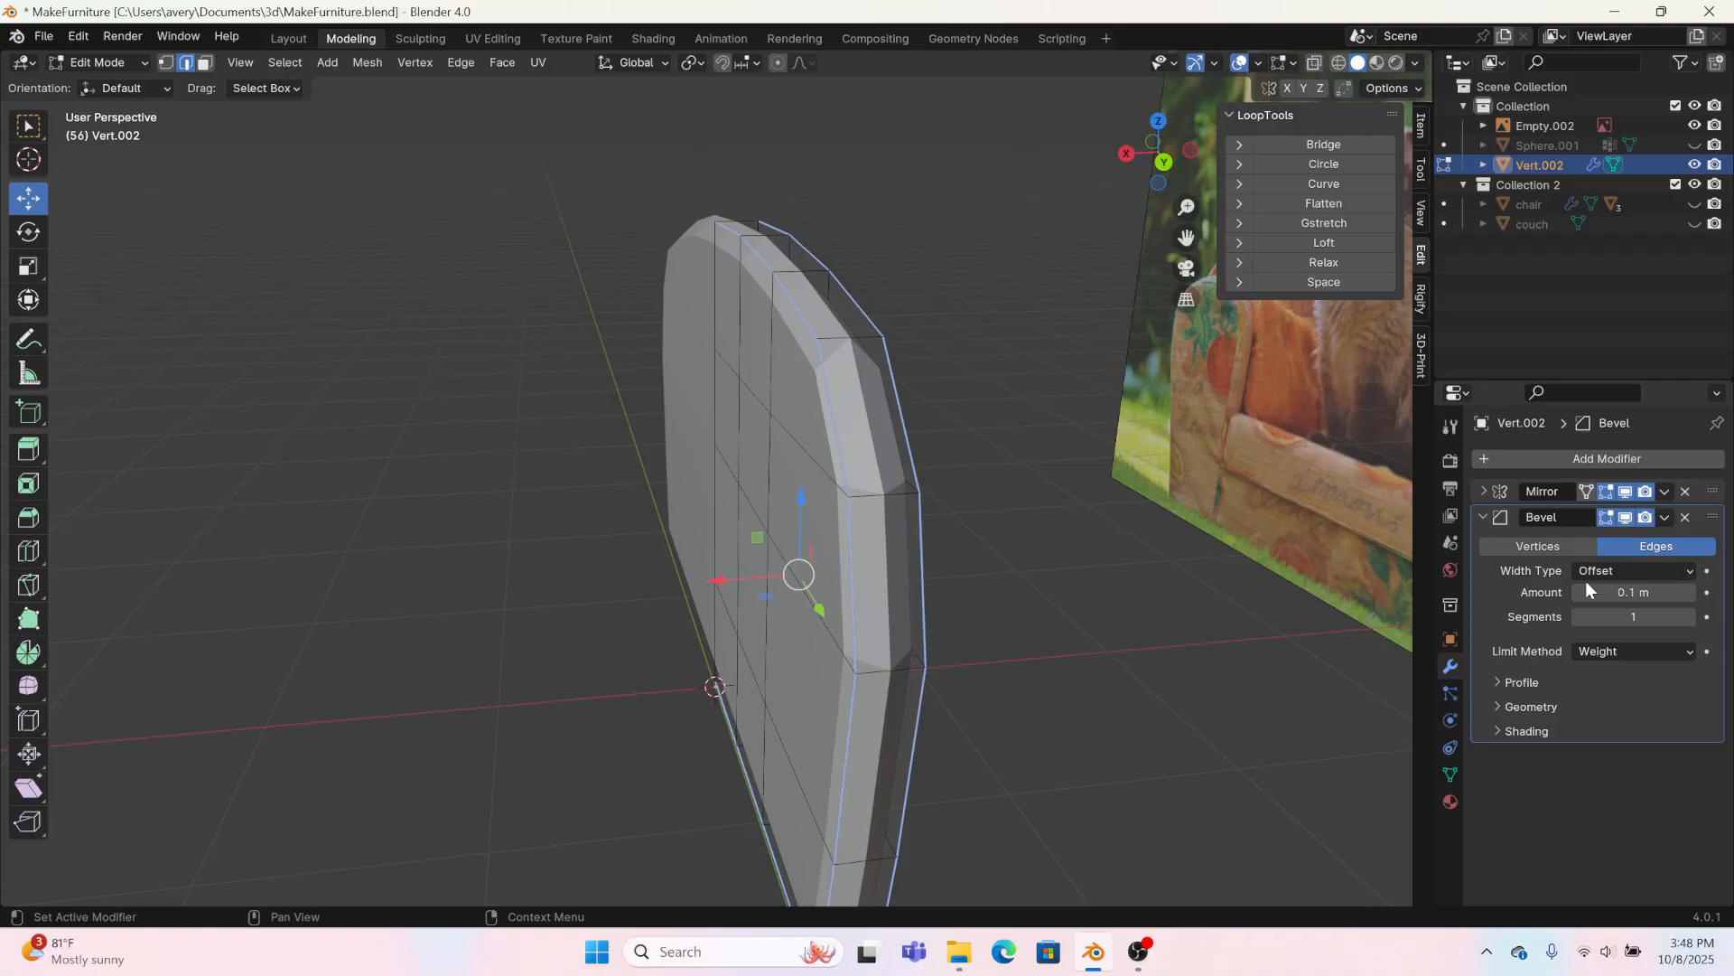
left_click(1689, 618)
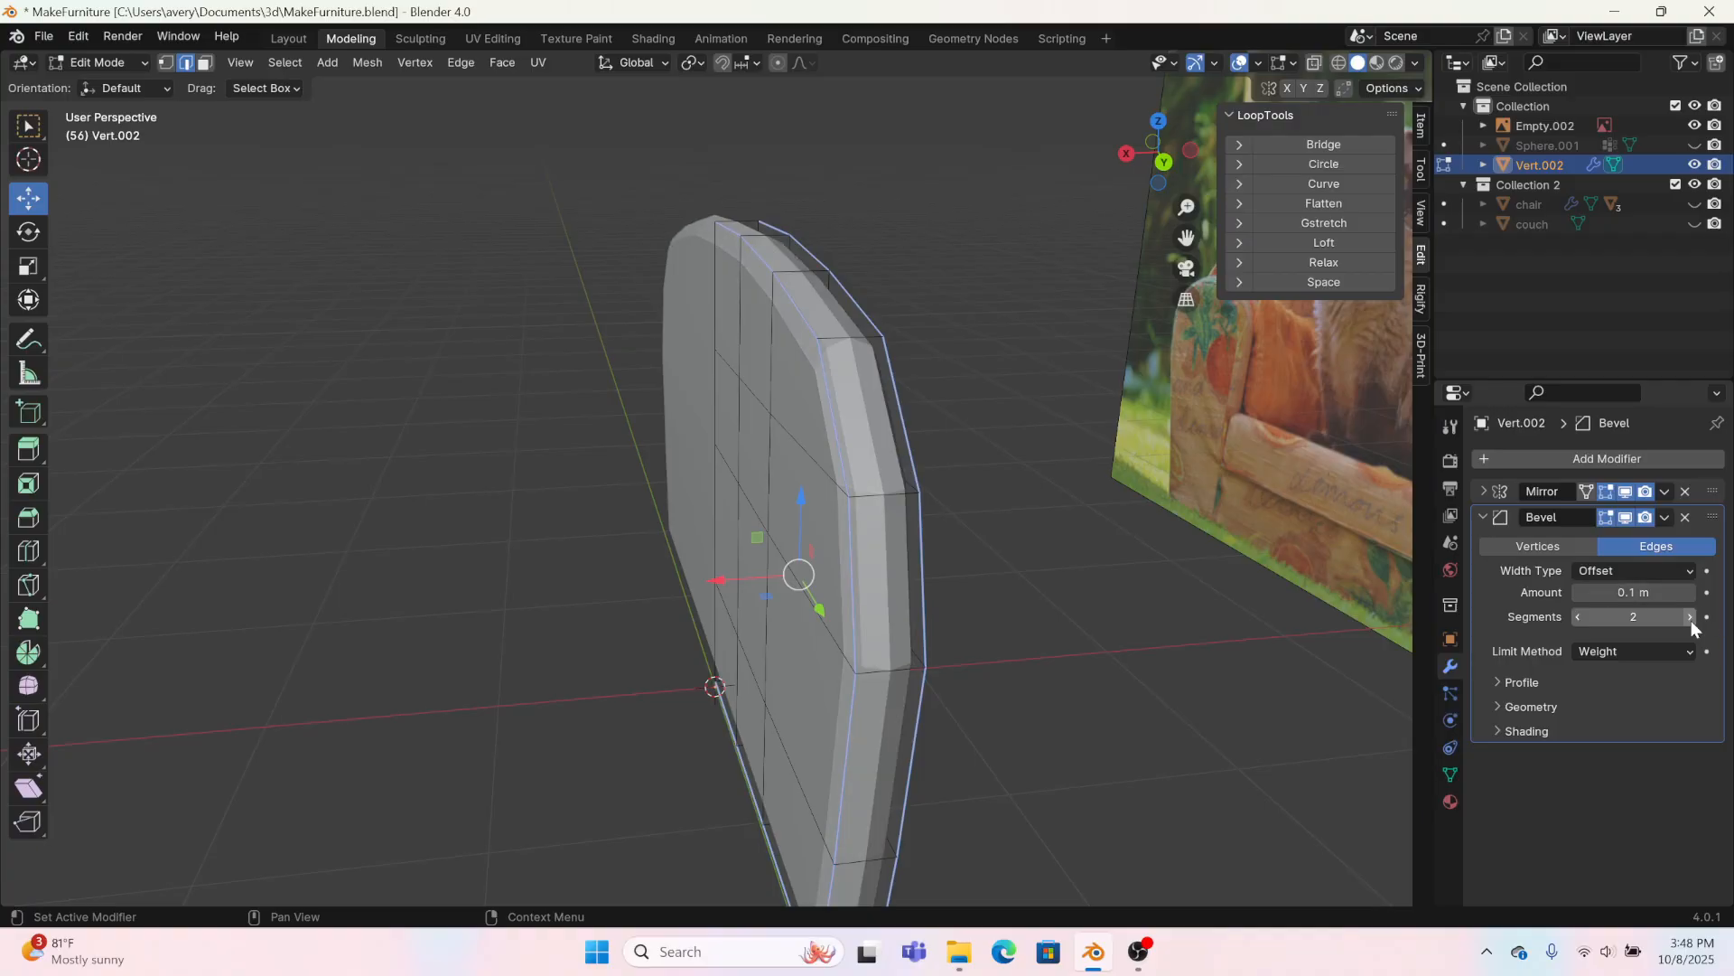
left_click(1575, 592)
left_click(1575, 593)
left_click(1575, 593)
left_click(1575, 593)
left_click(1575, 592)
left_click(1575, 593)
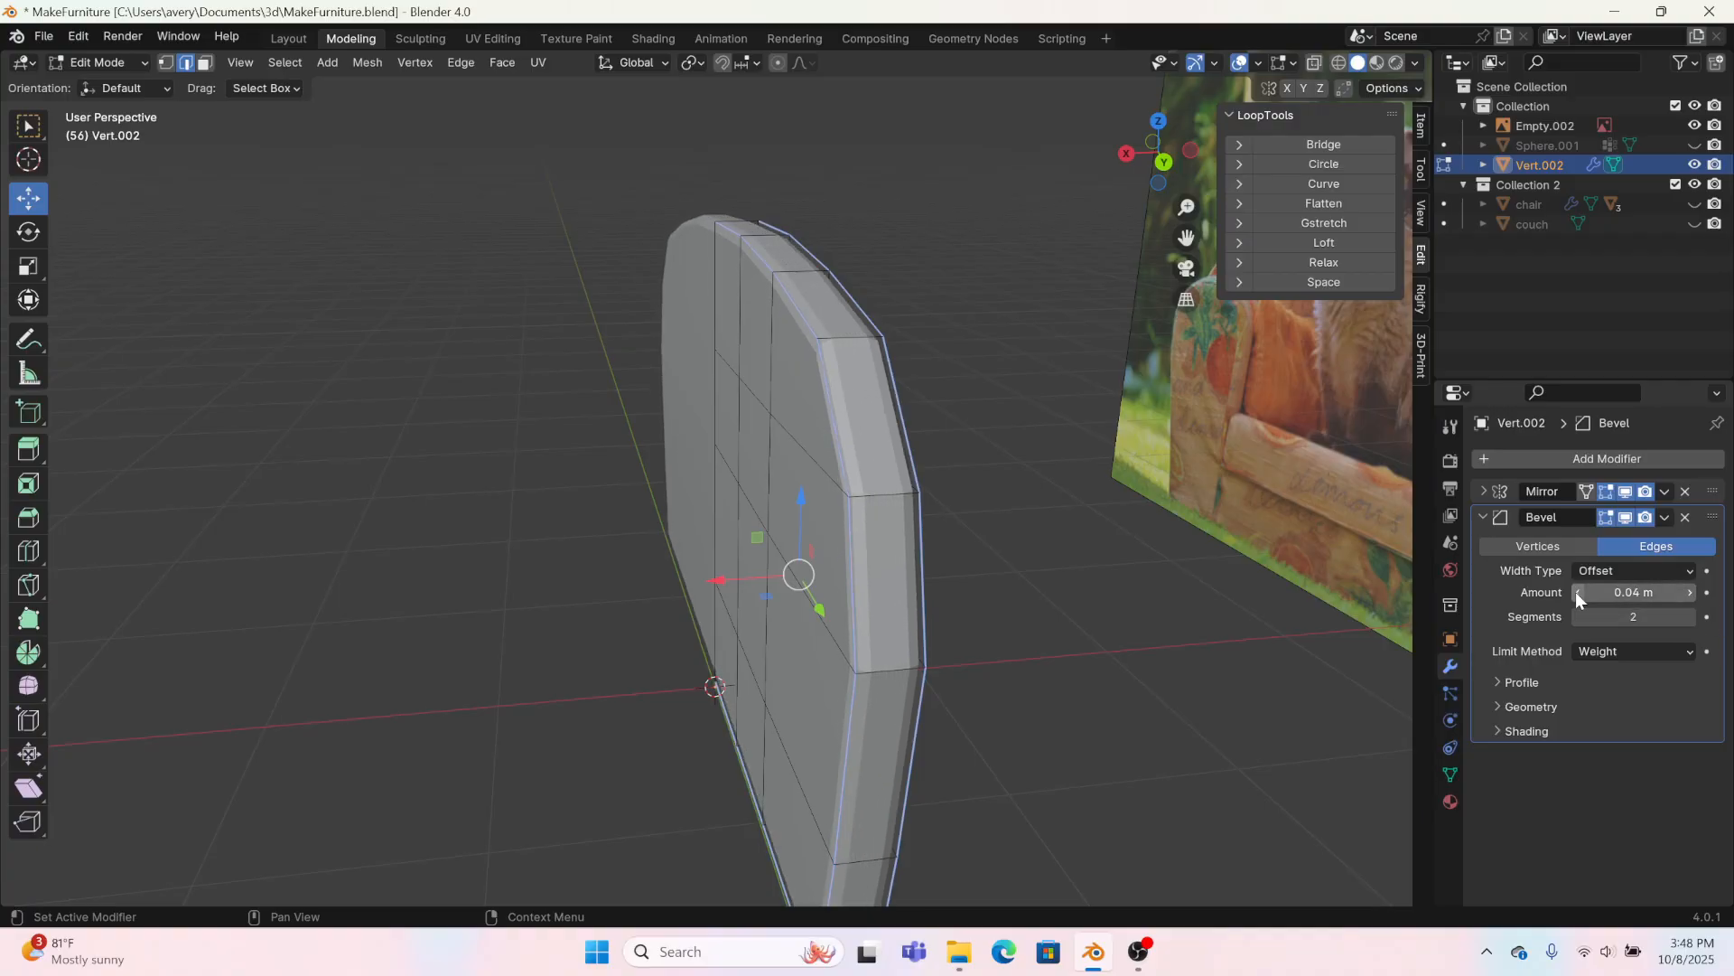
left_click(1575, 592)
left_click(1576, 593)
left_click(1575, 593)
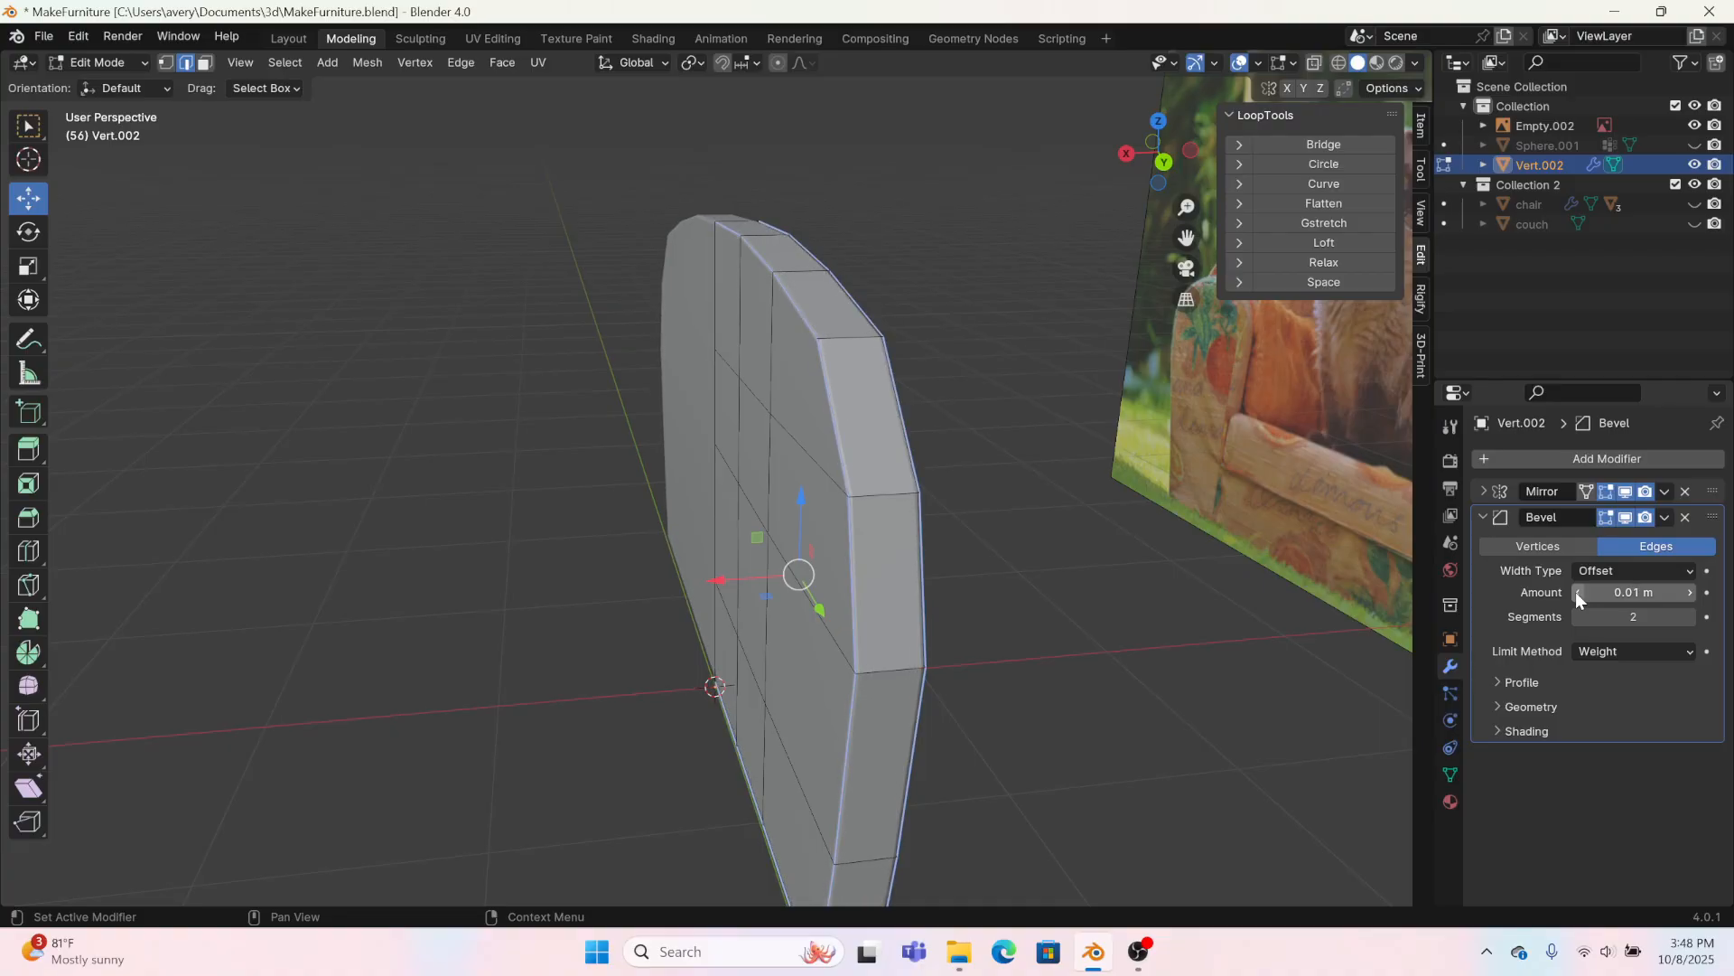
middle_click_drag(1355, 591, 1287, 577)
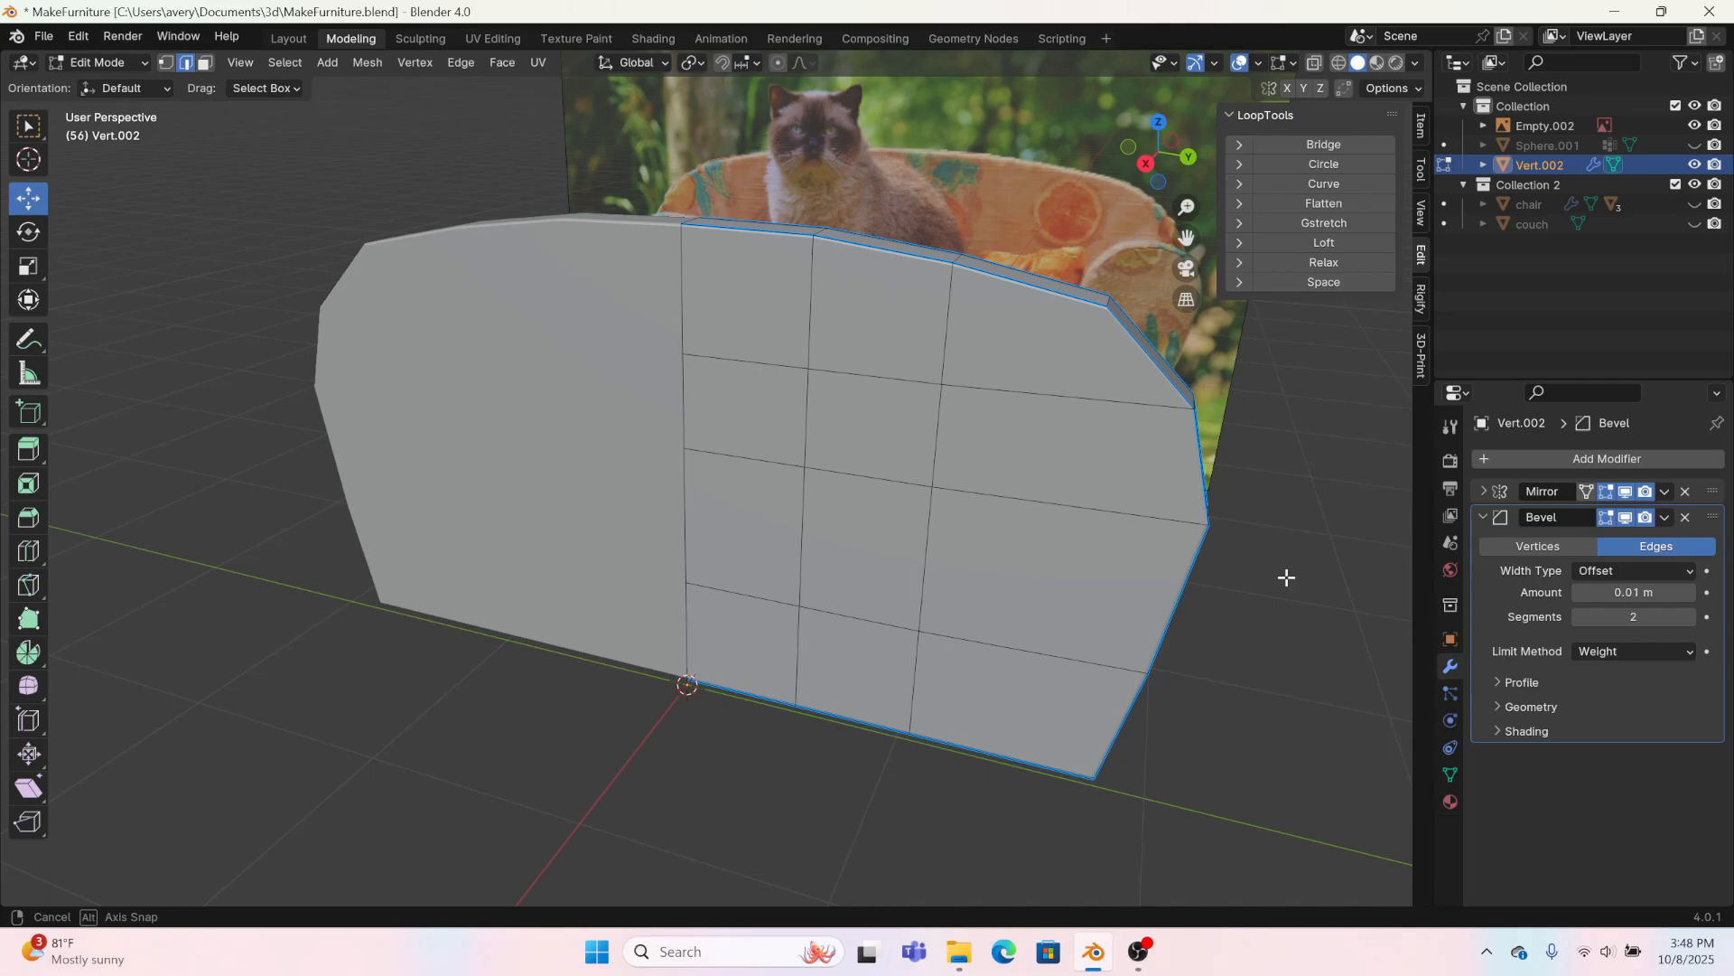
Step: Set the Bevel modifier's amount to 0.02 m and its segments to 3
left_click(1484, 517)
middle_click_drag(1391, 505, 1112, 472)
scroll(1097, 472, "up", 4)
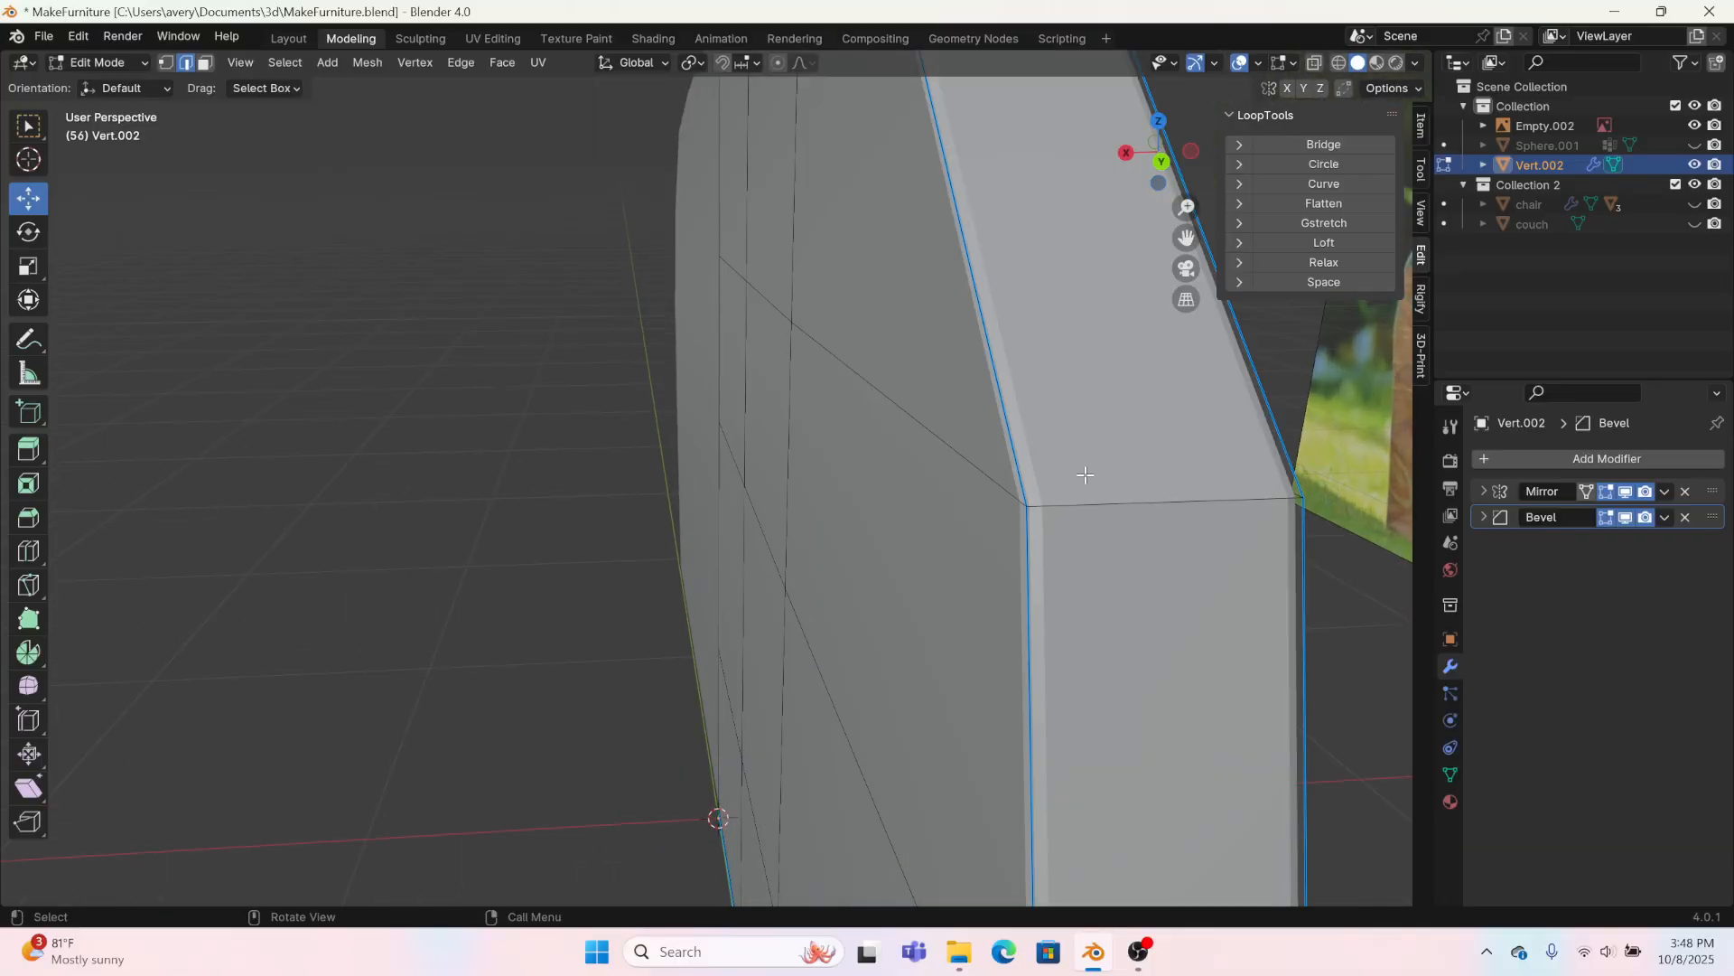
left_click(1483, 516)
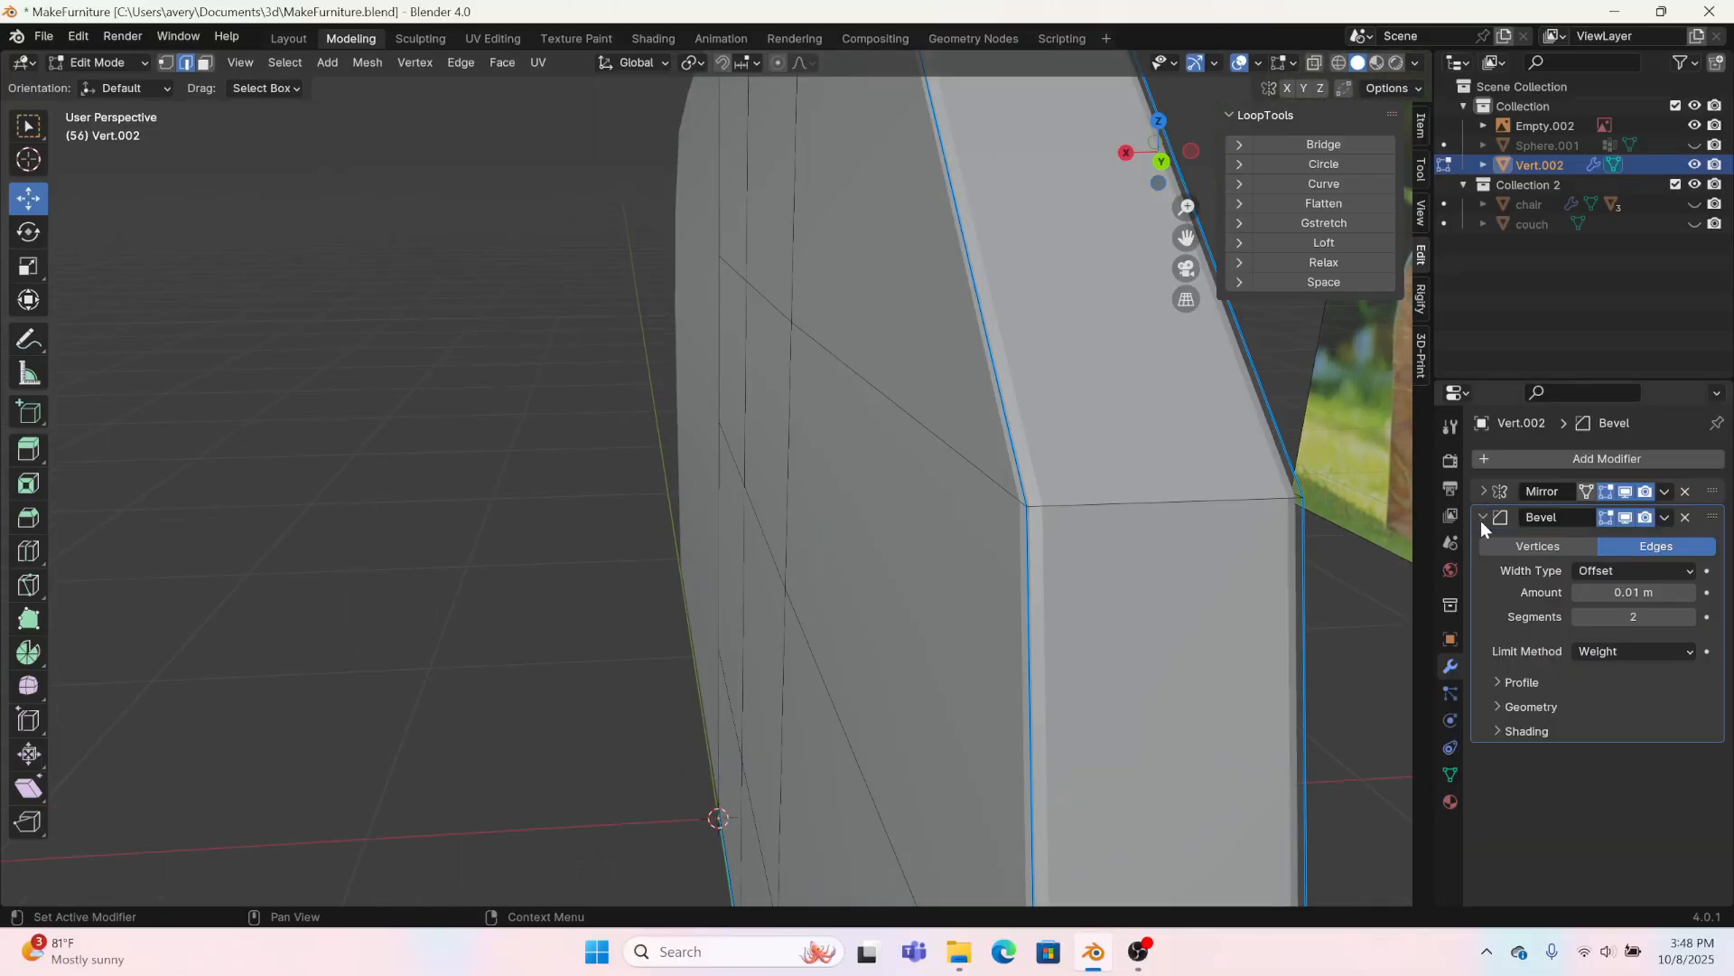
left_click(1693, 593)
left_click(1693, 613)
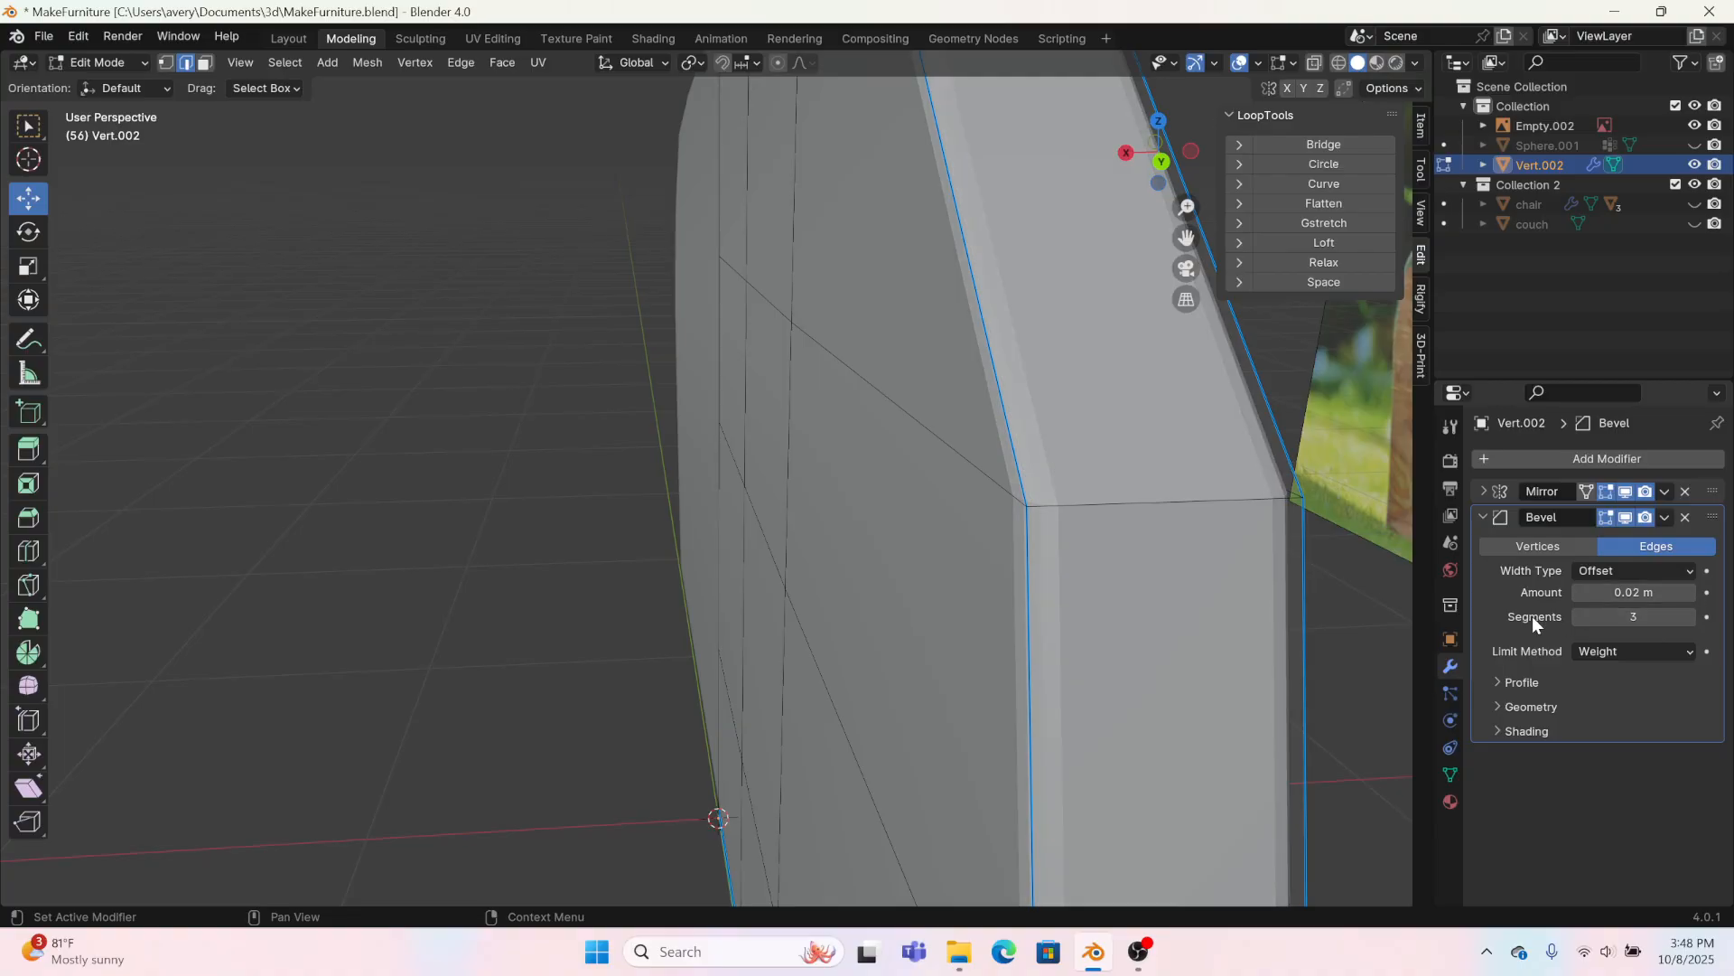
scroll(1252, 575, "down", 5)
middle_click_drag(1066, 530, 1267, 548)
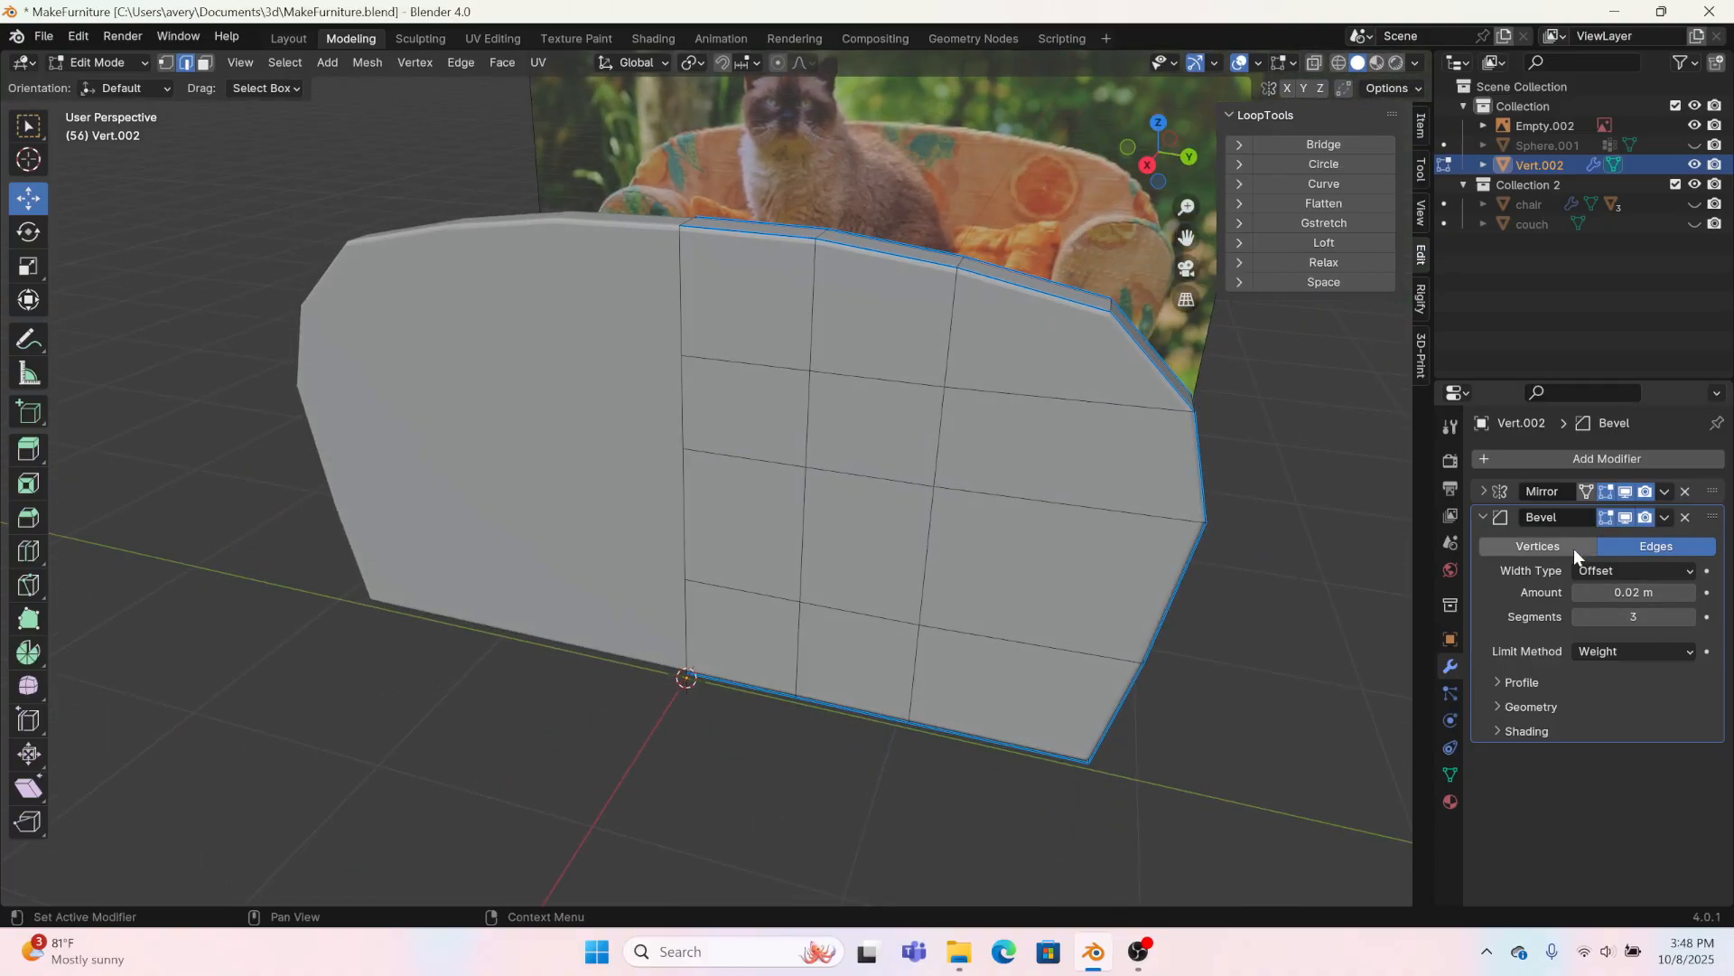
left_click(1481, 517)
Step: Add a Subdivision Surface modifier to the backrest and set its viewport level to 2
left_click(1510, 454)
mouse_move(1510, 452)
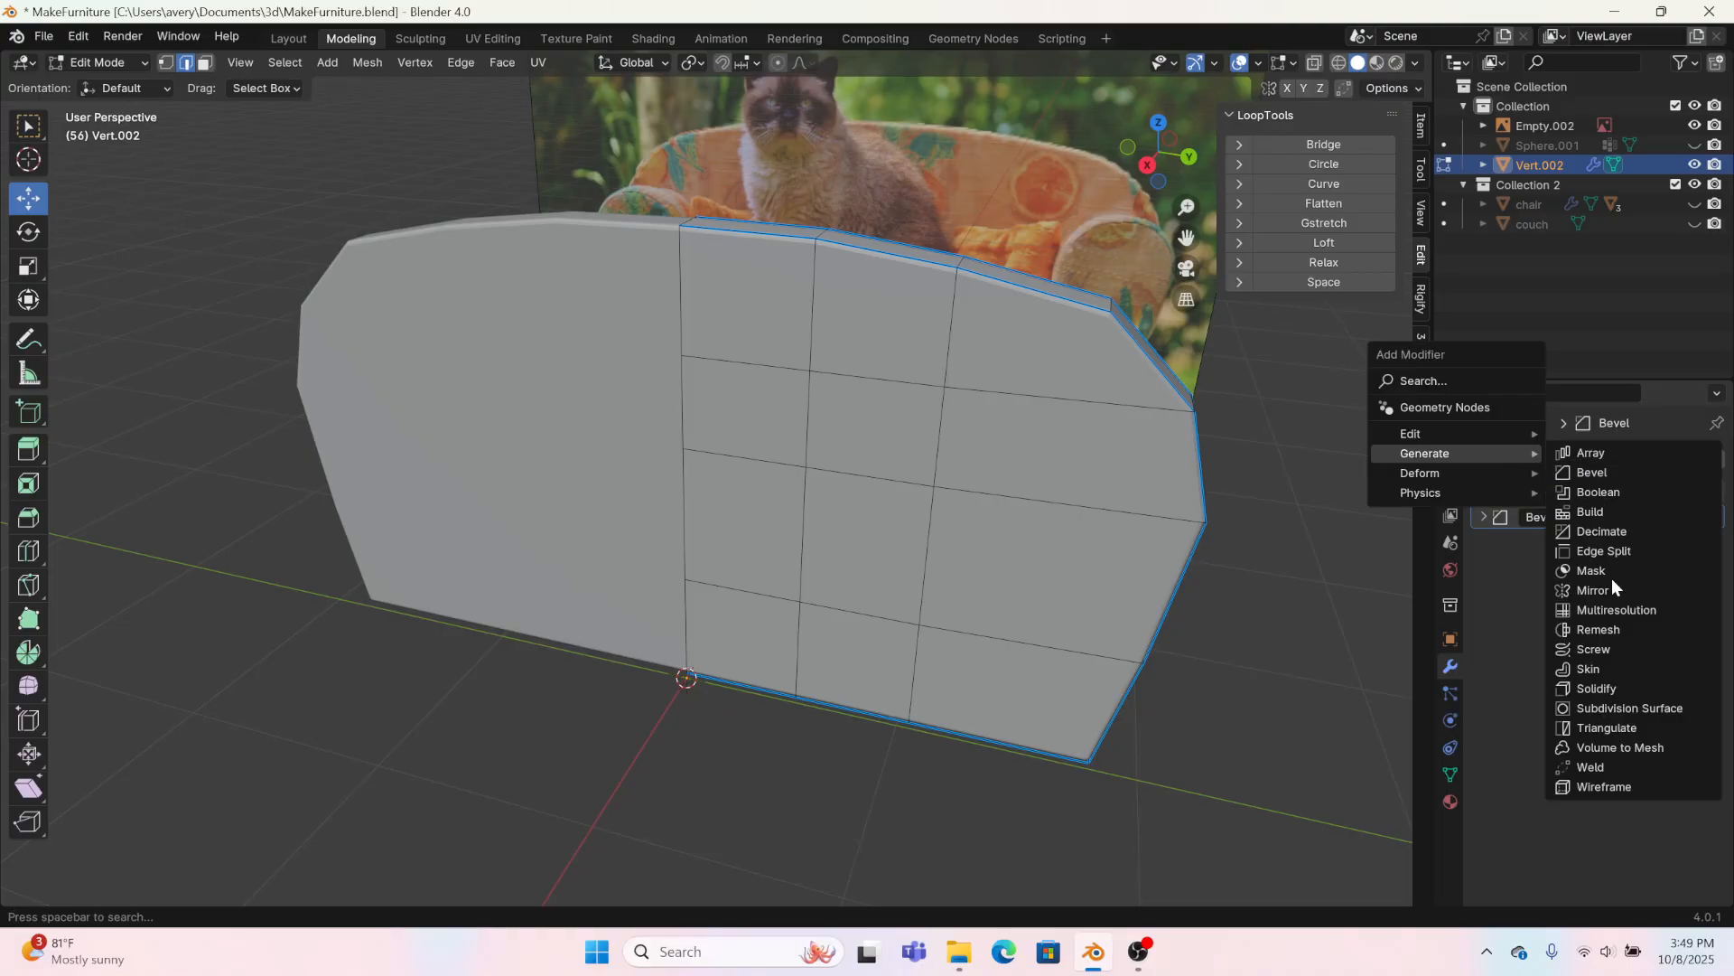
left_click(1630, 708)
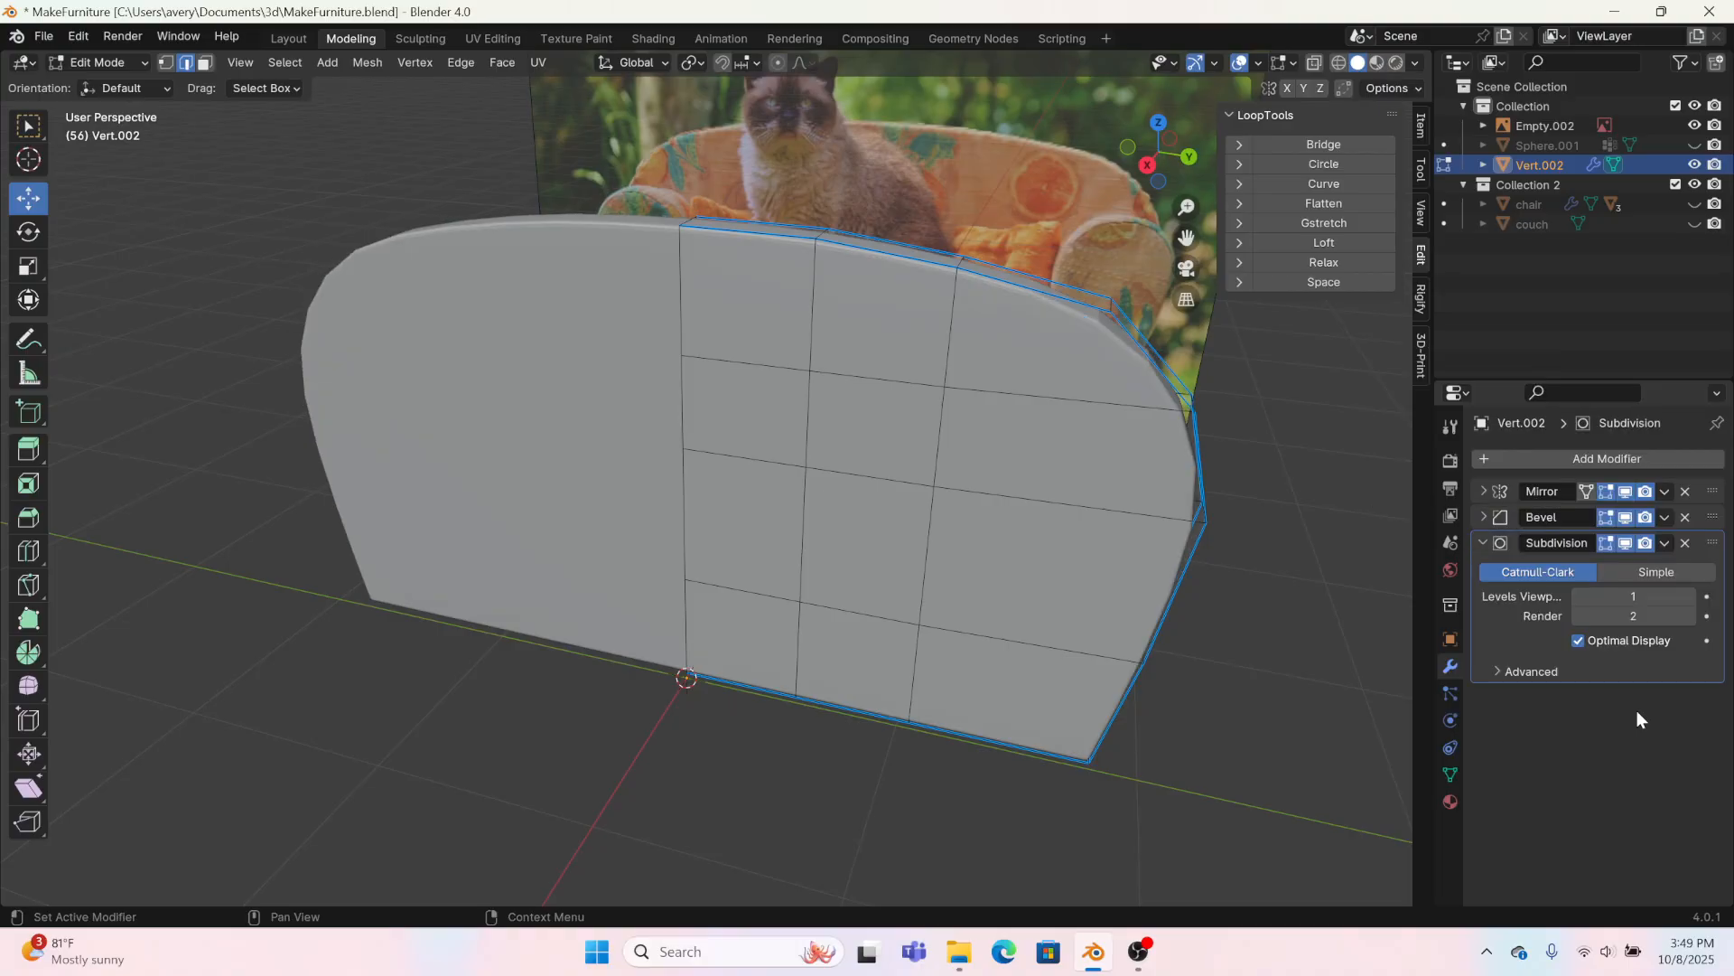
left_click(1690, 596)
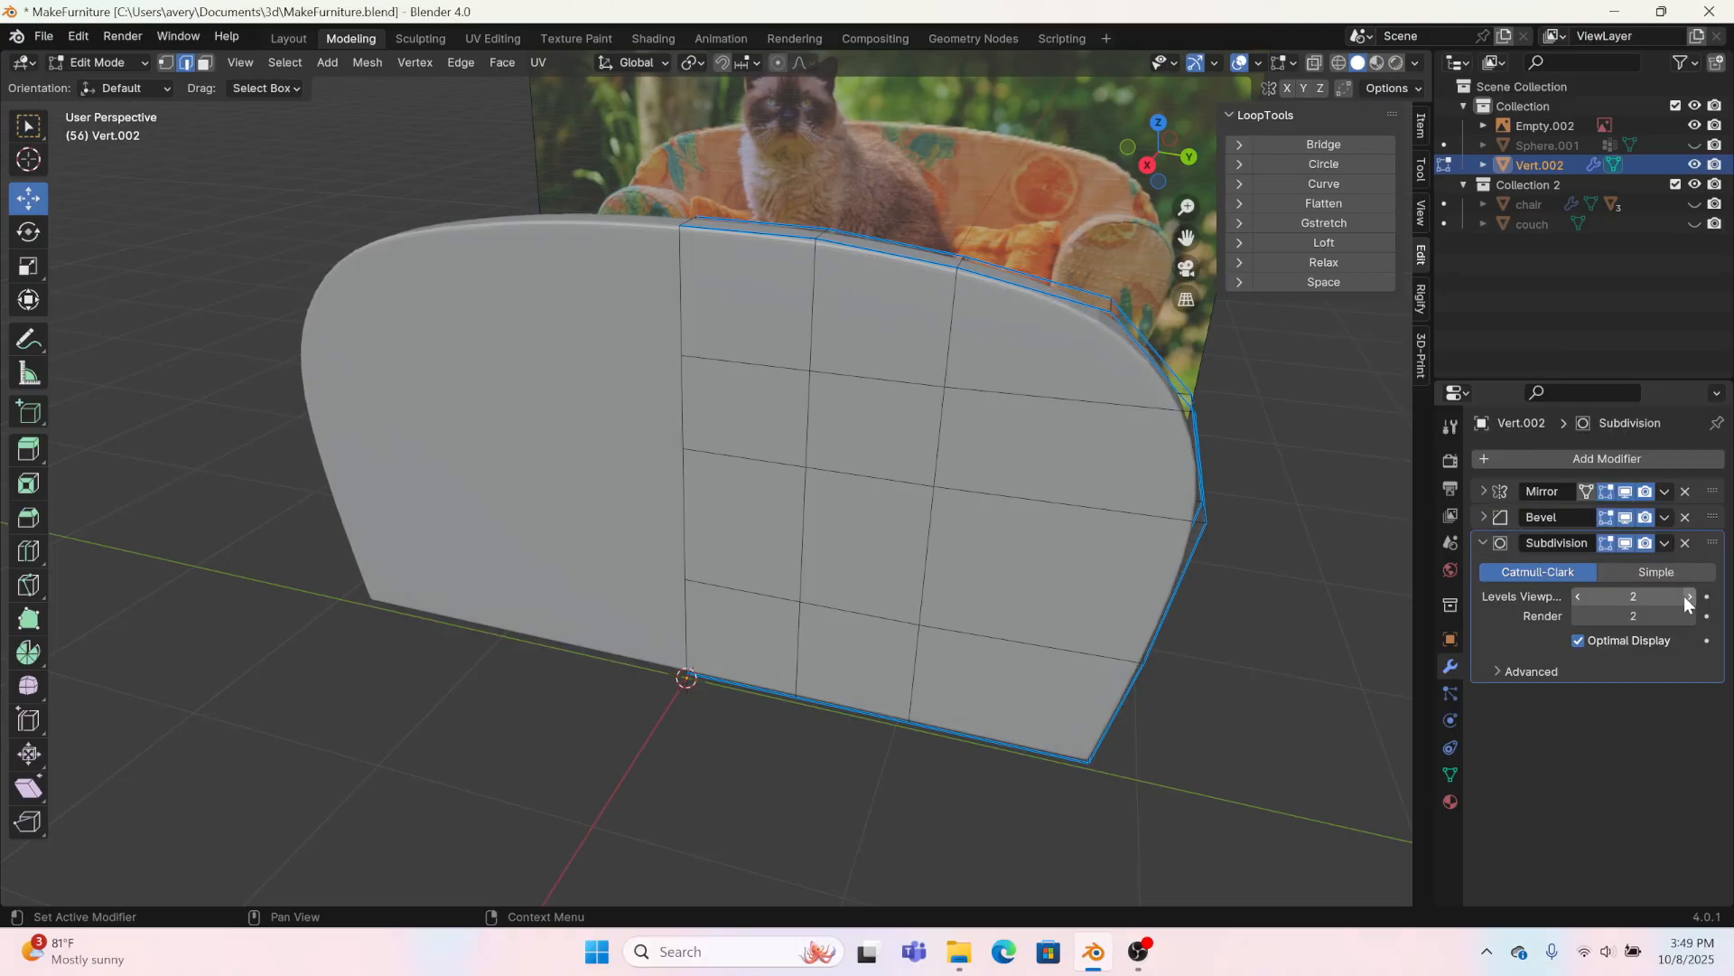
Step: Switch to the Layout workspace and shade the backrest smooth in Object Mode
left_click(291, 38)
right_click(721, 447)
left_click(791, 452)
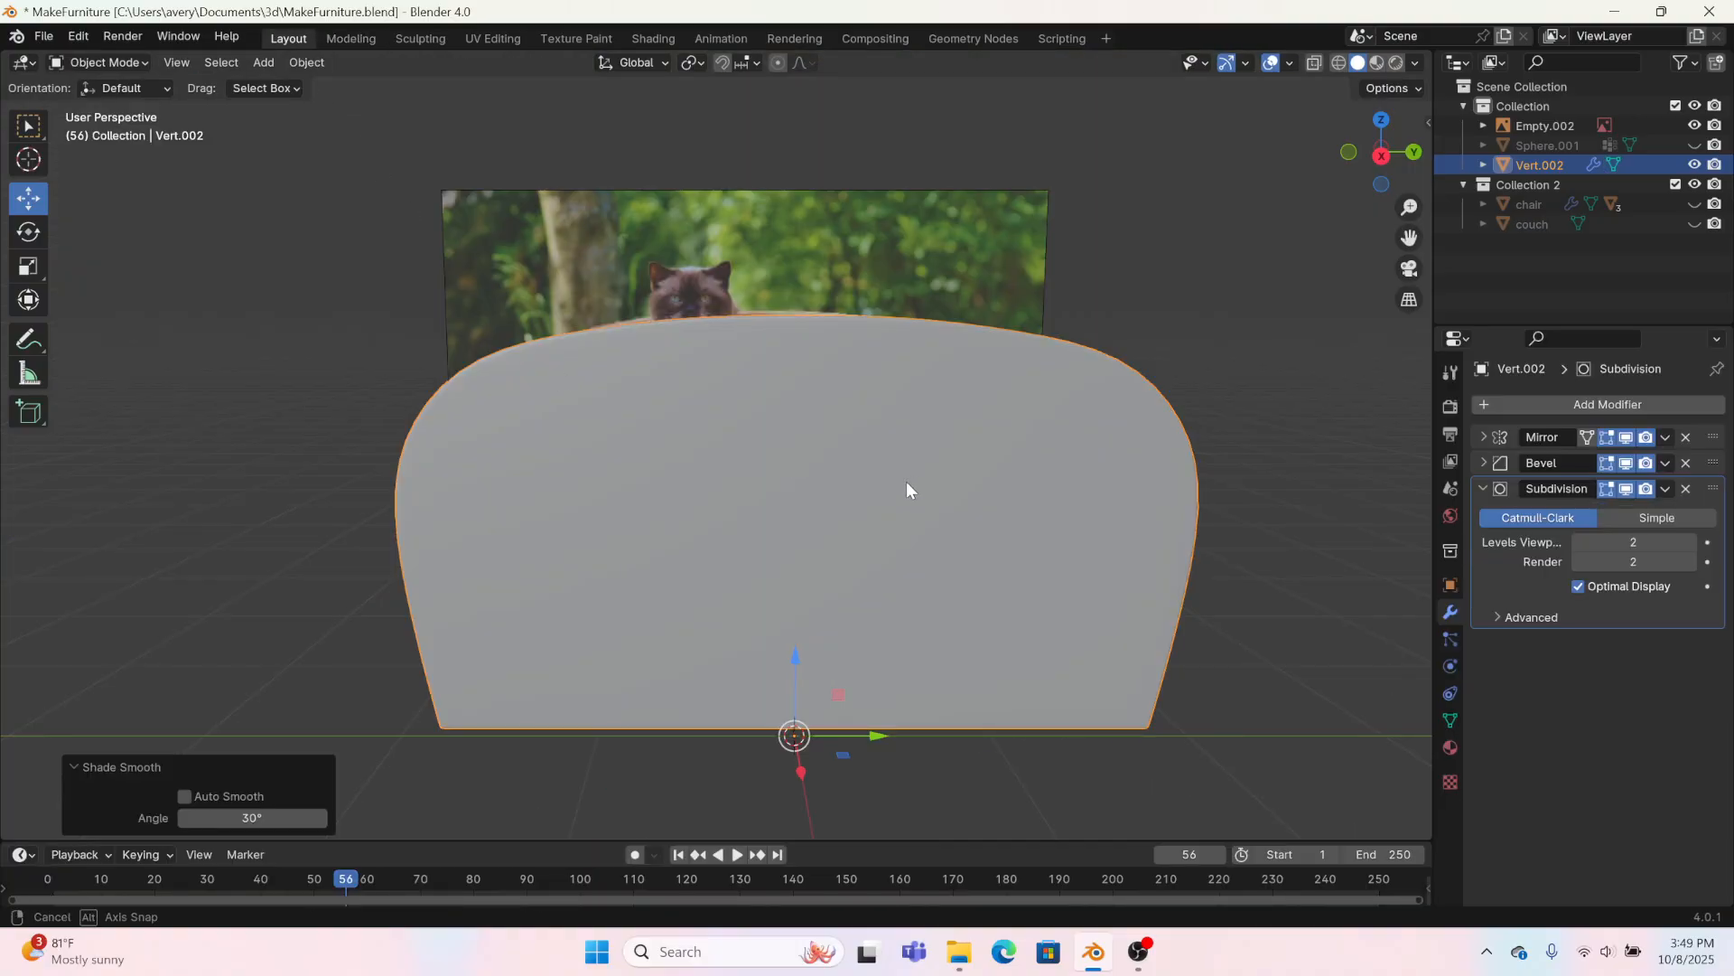
Step: Inspect the smoothed backrest from several angles and hide it, leaving the sofa reference image in view
middle_click_drag(907, 483, 733, 502)
scroll(481, 556, "up", 4)
middle_click_drag(519, 564, 718, 600)
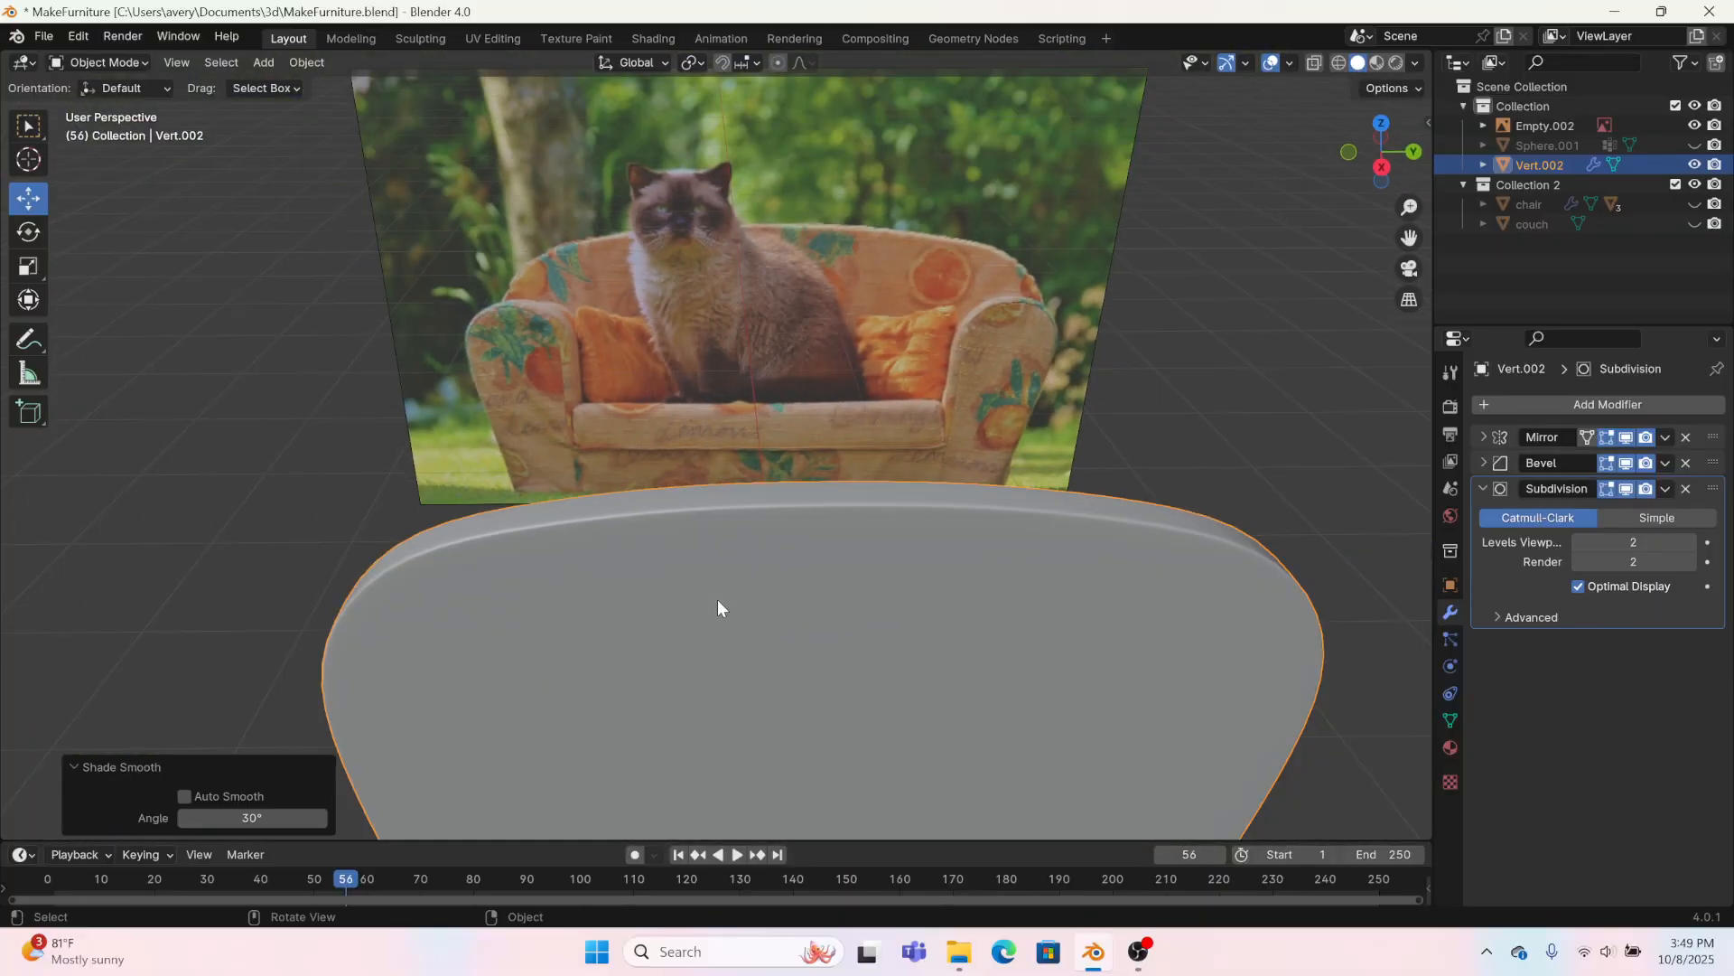
scroll(718, 599, "down", 5)
middle_click_drag(763, 678, 625, 610)
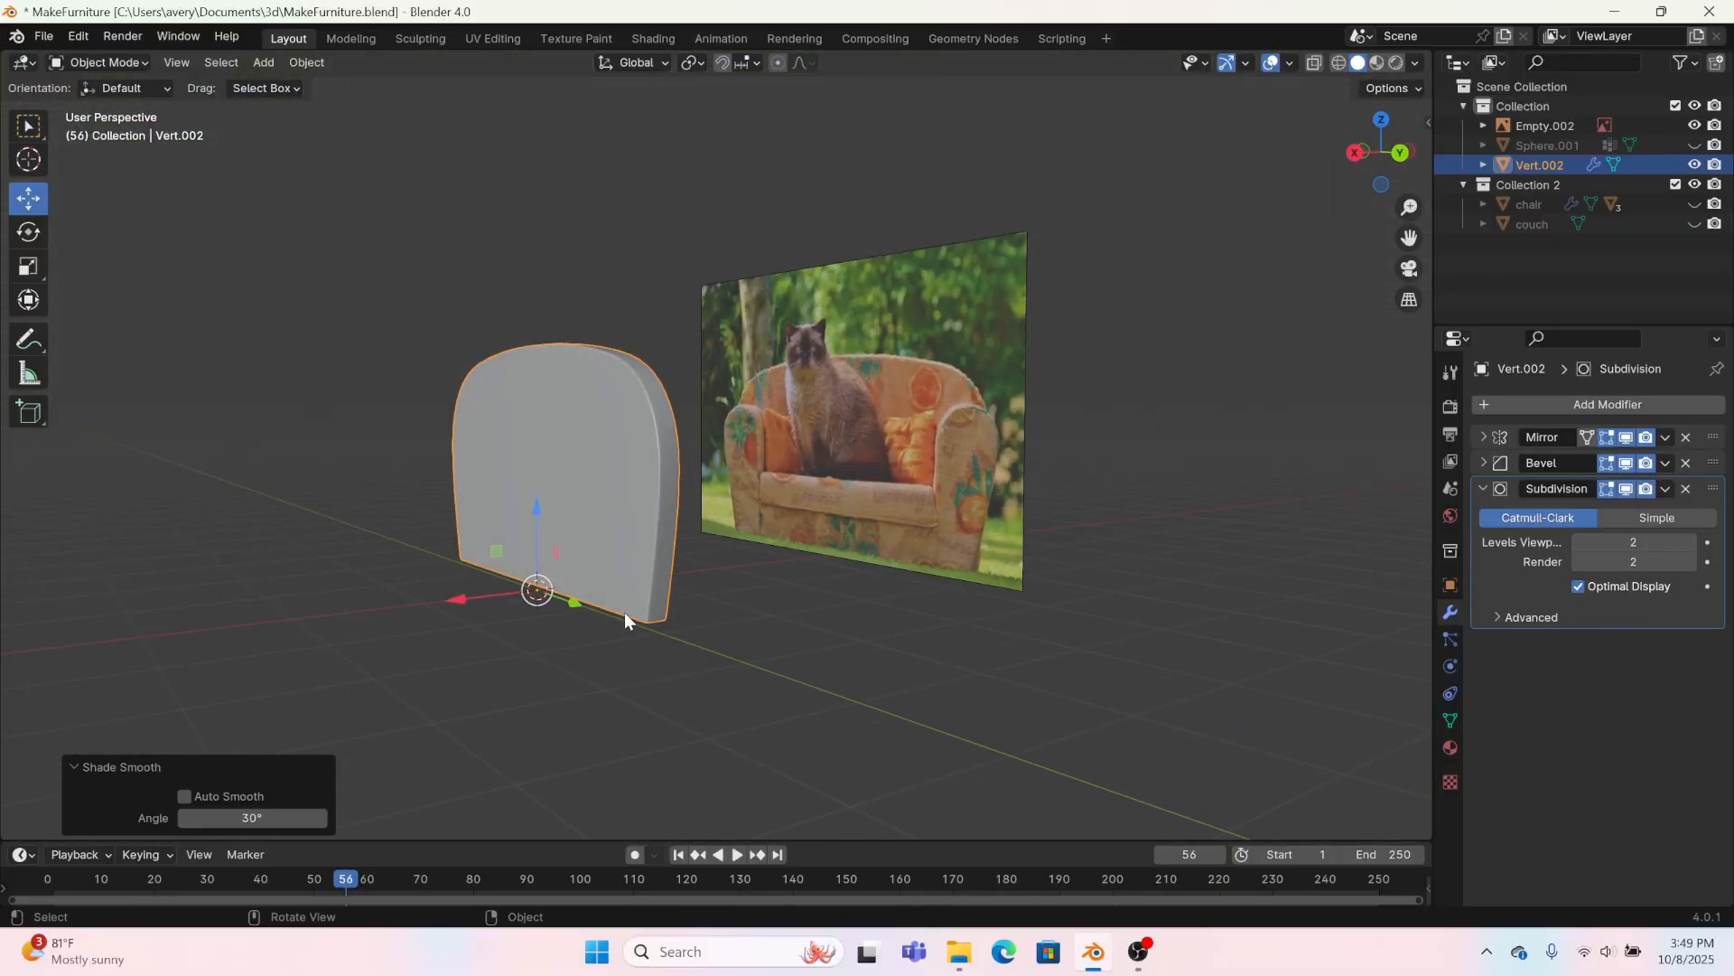
key("h")
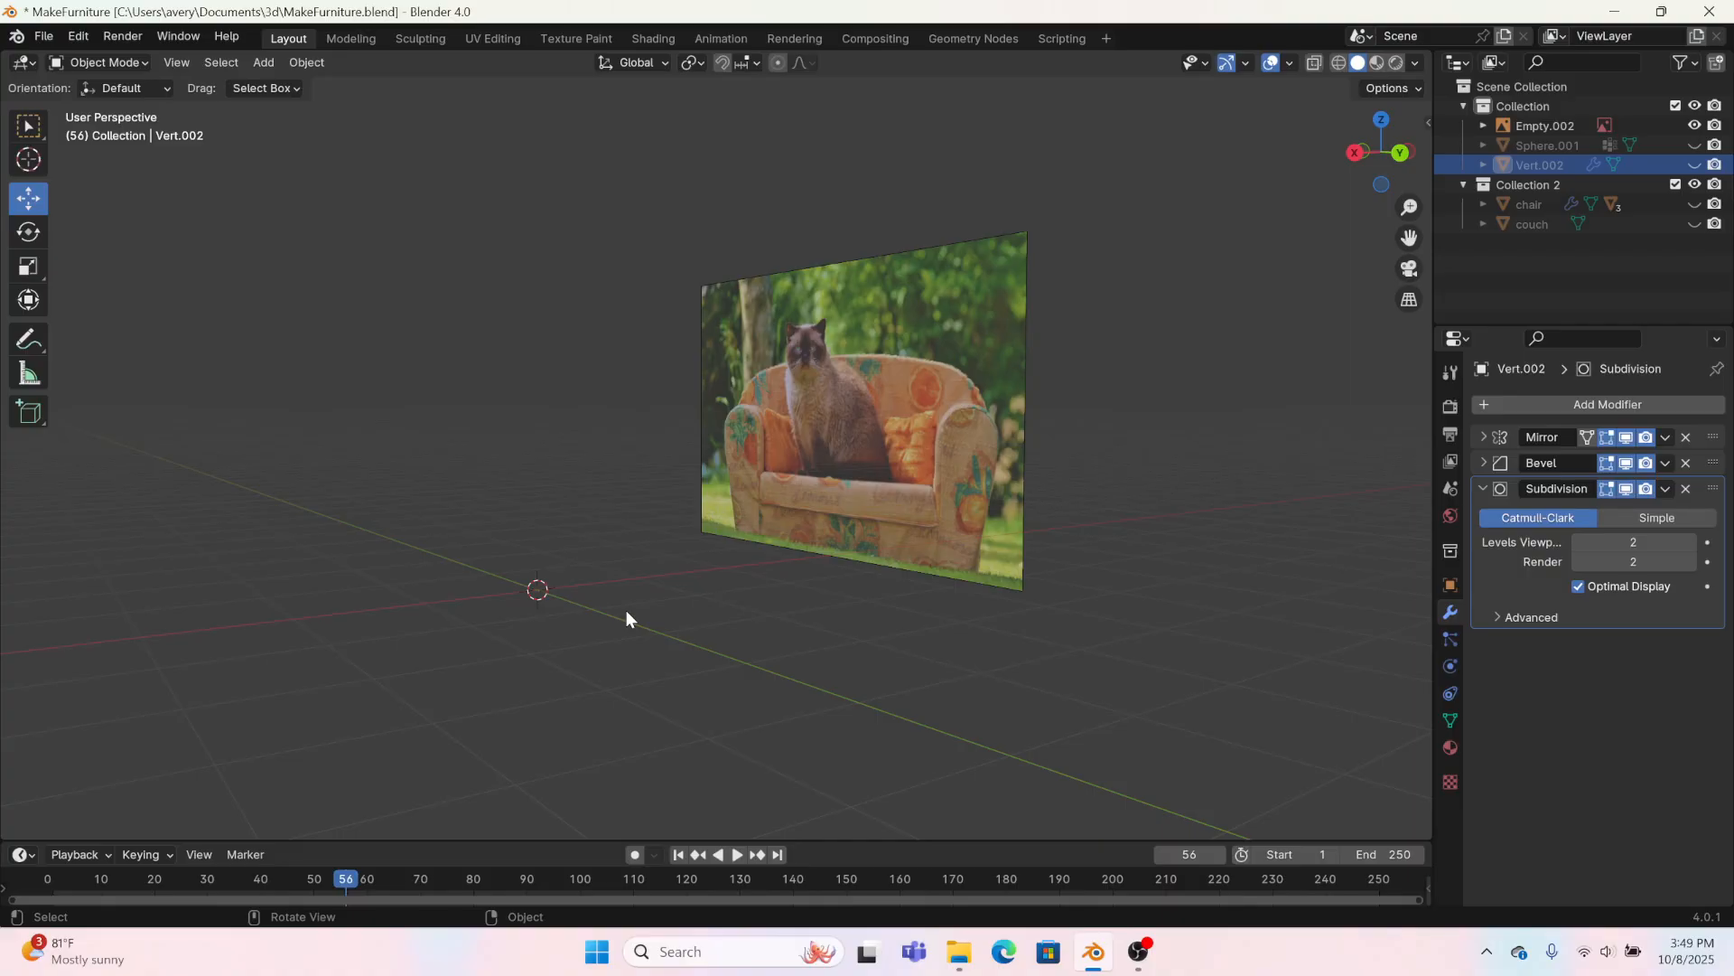
Step: Add a single-vertex mesh for the sofa's front and arms and switch to the Modeling workspace
left_click(264, 62)
mouse_move(291, 86)
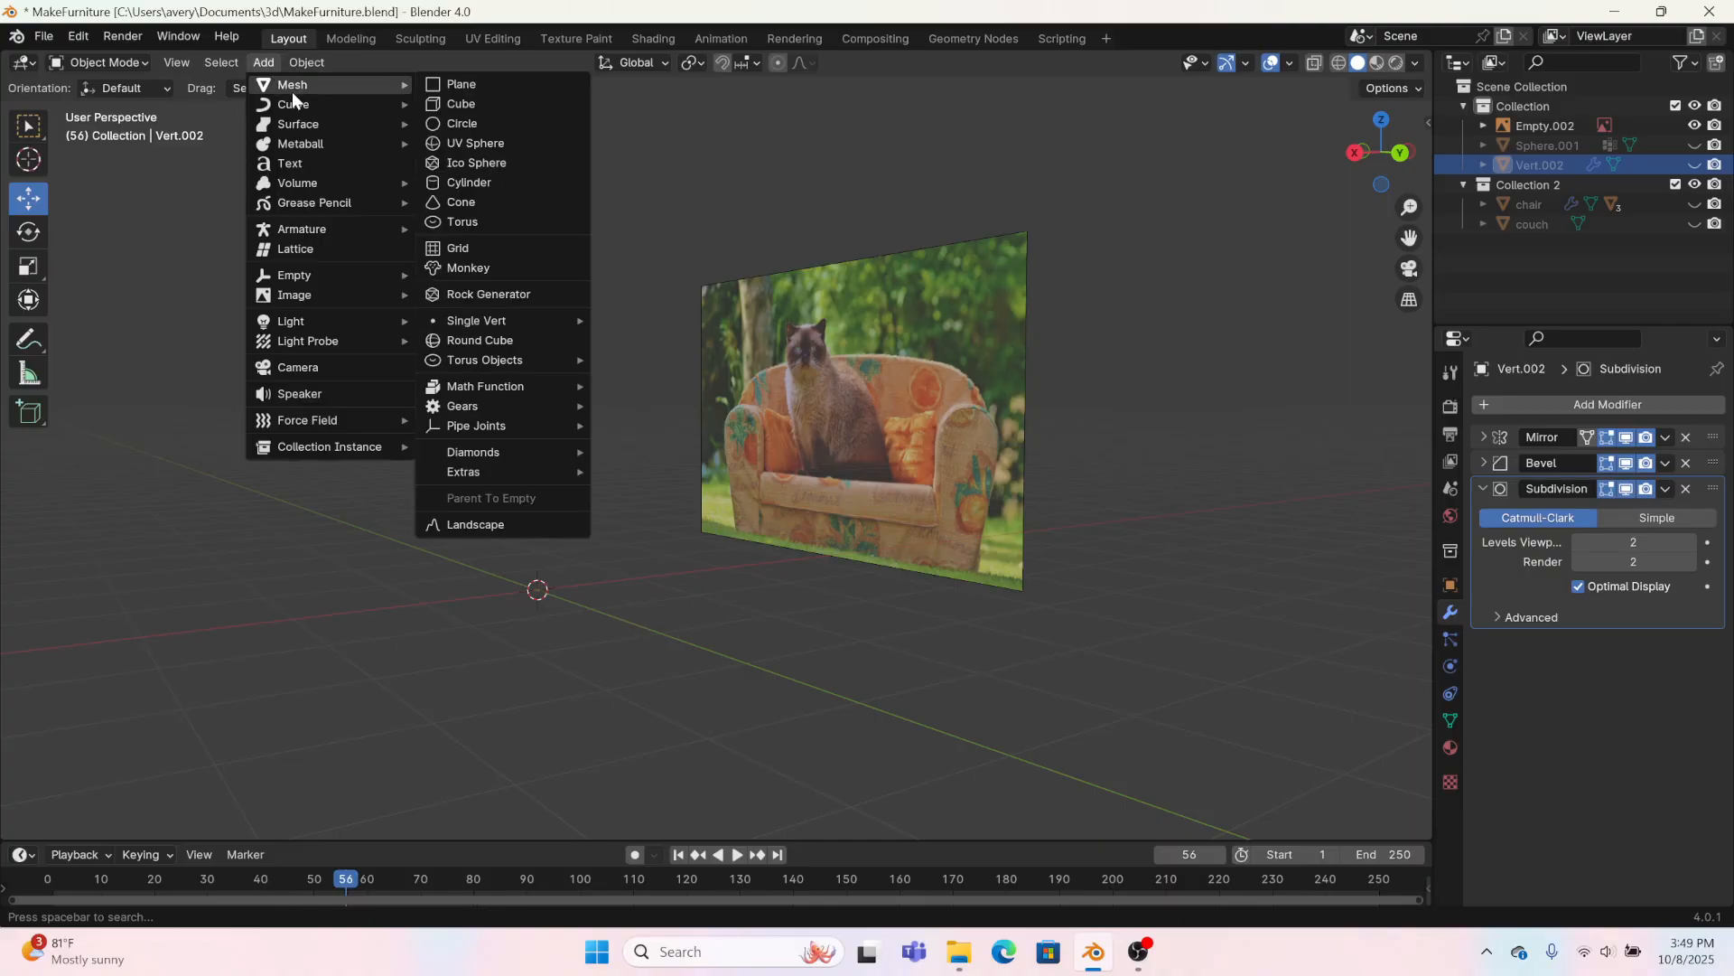
mouse_move(522, 320)
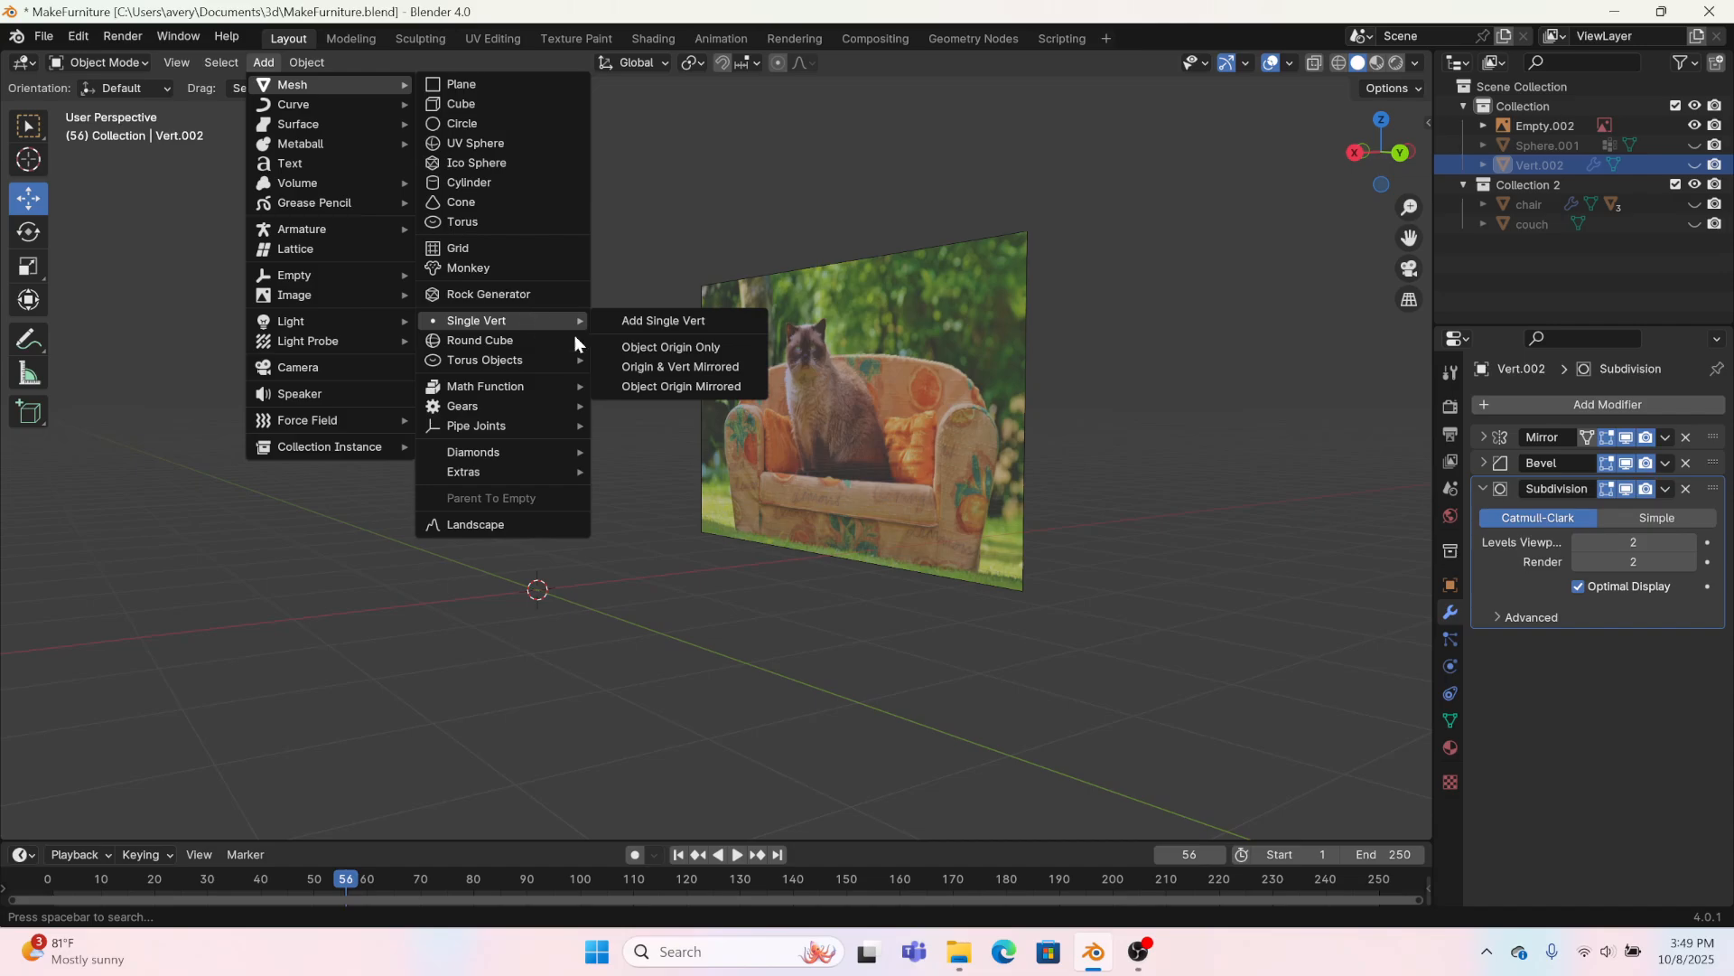
left_click(690, 324)
left_click(354, 39)
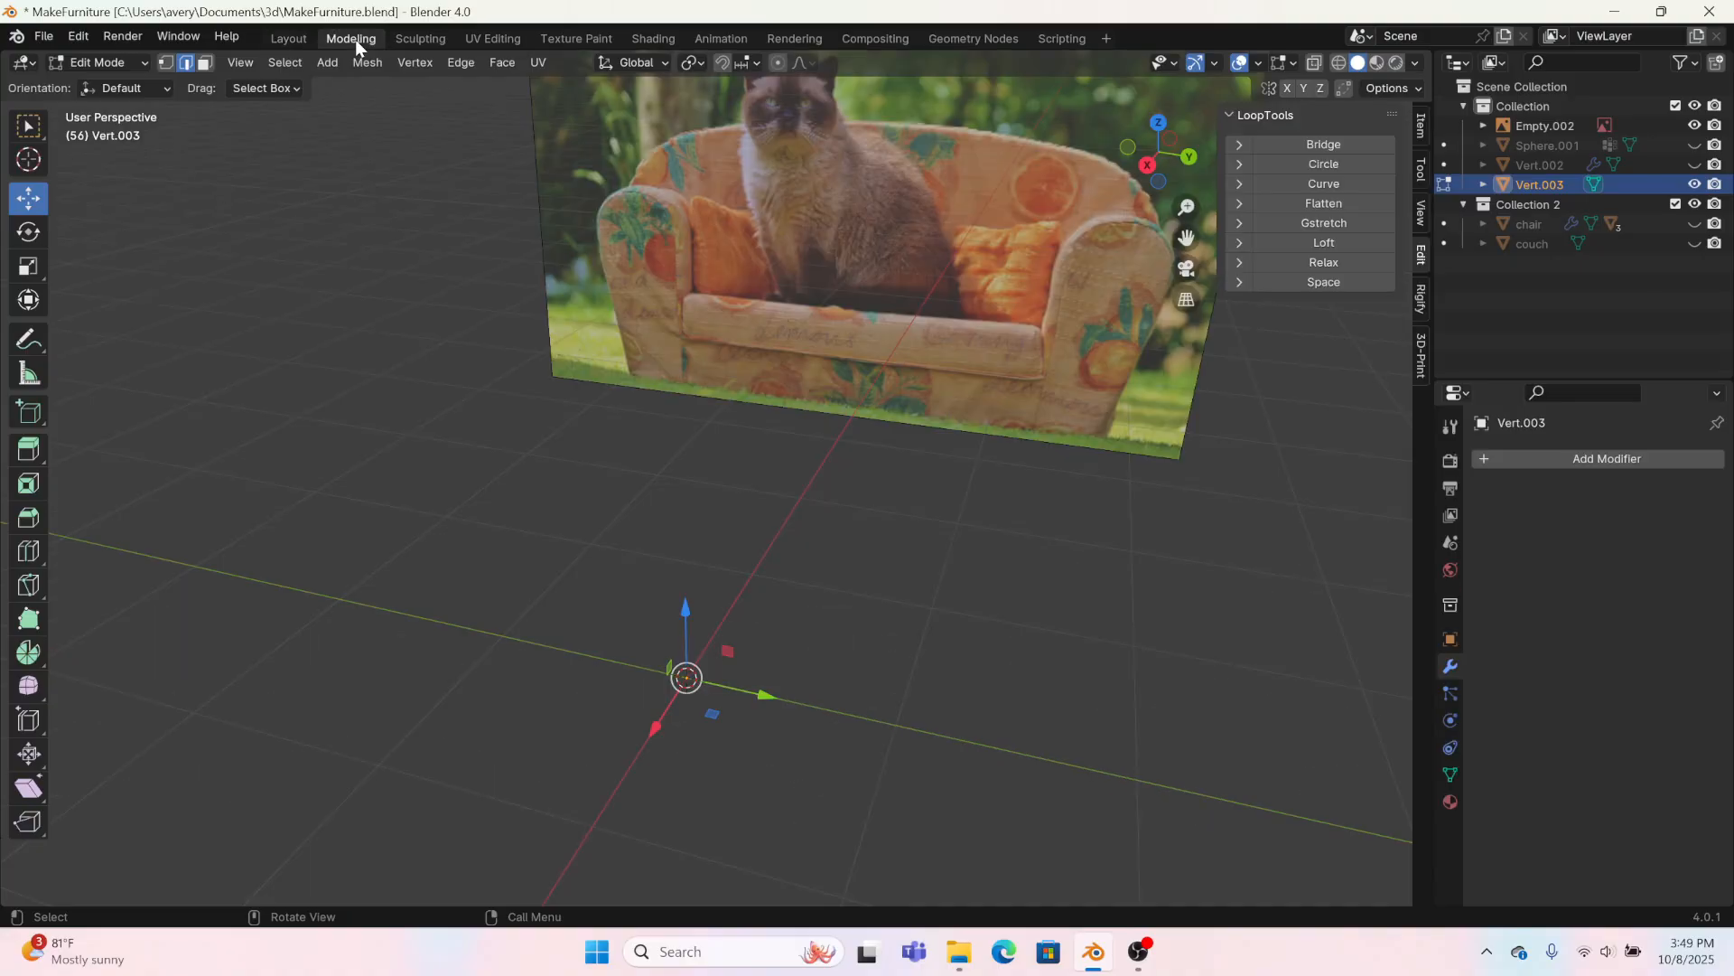
Step: In right orthographic view, raise the new vertex about 0.41 m to the seat cushion's lower edge
left_click(1148, 166)
left_click_drag(678, 731, 666, 580)
key("ctrl+z")
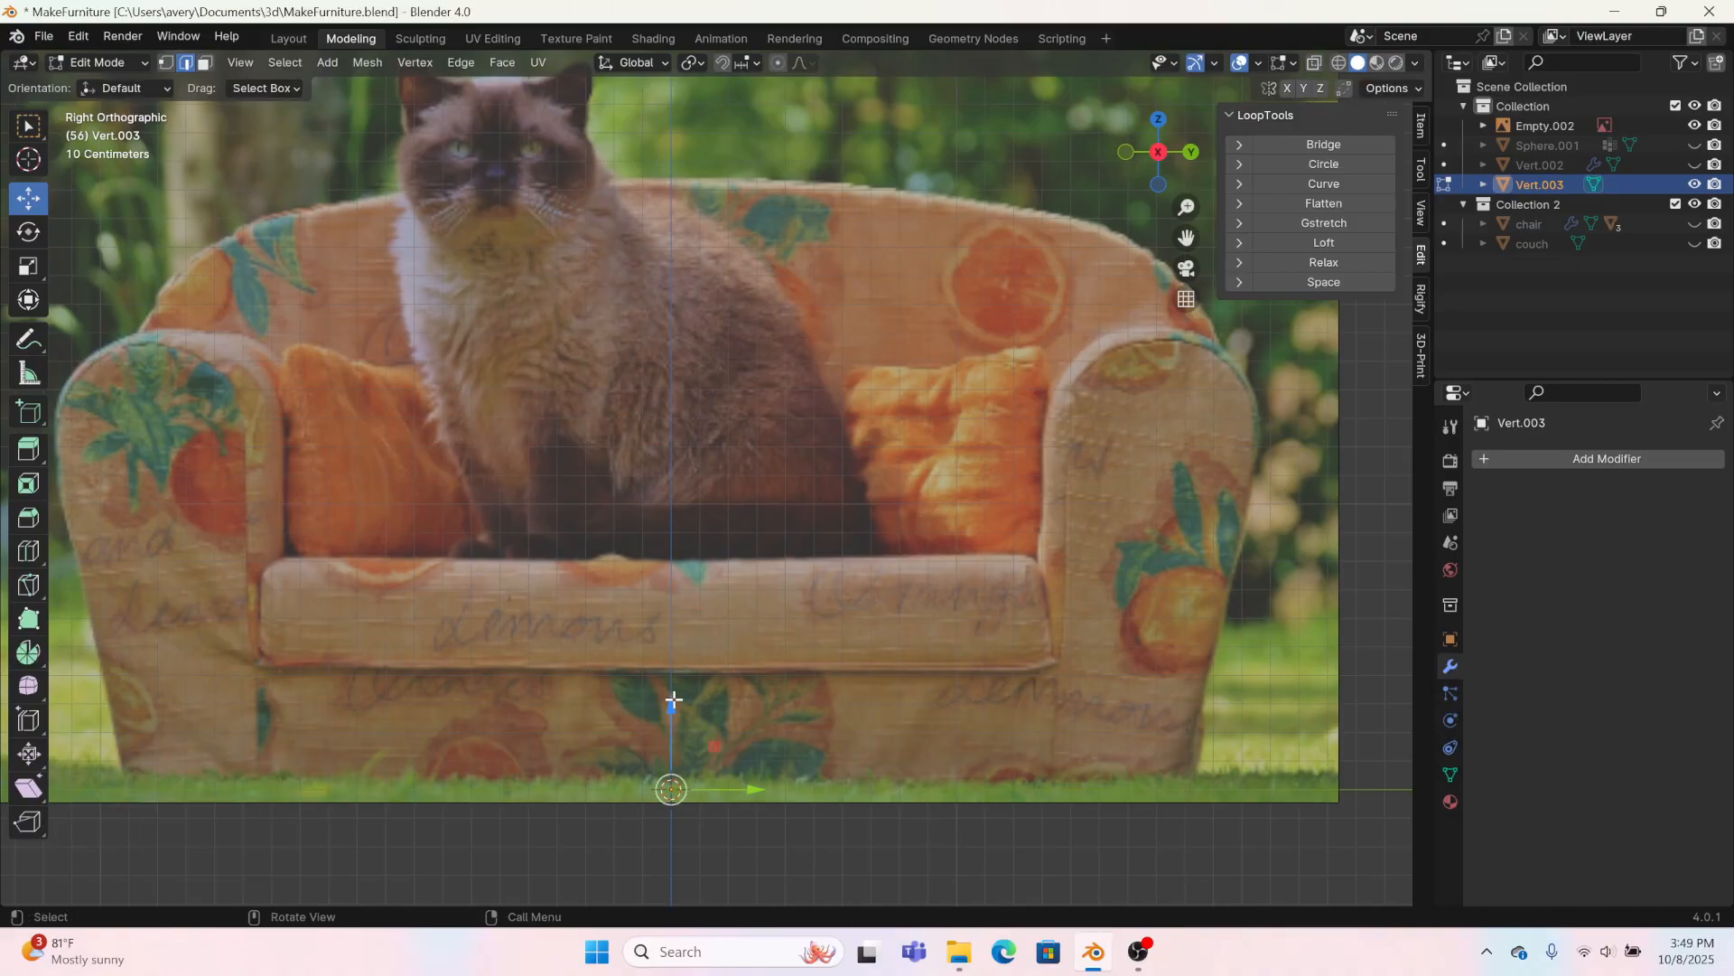
left_click_drag(672, 706, 690, 588)
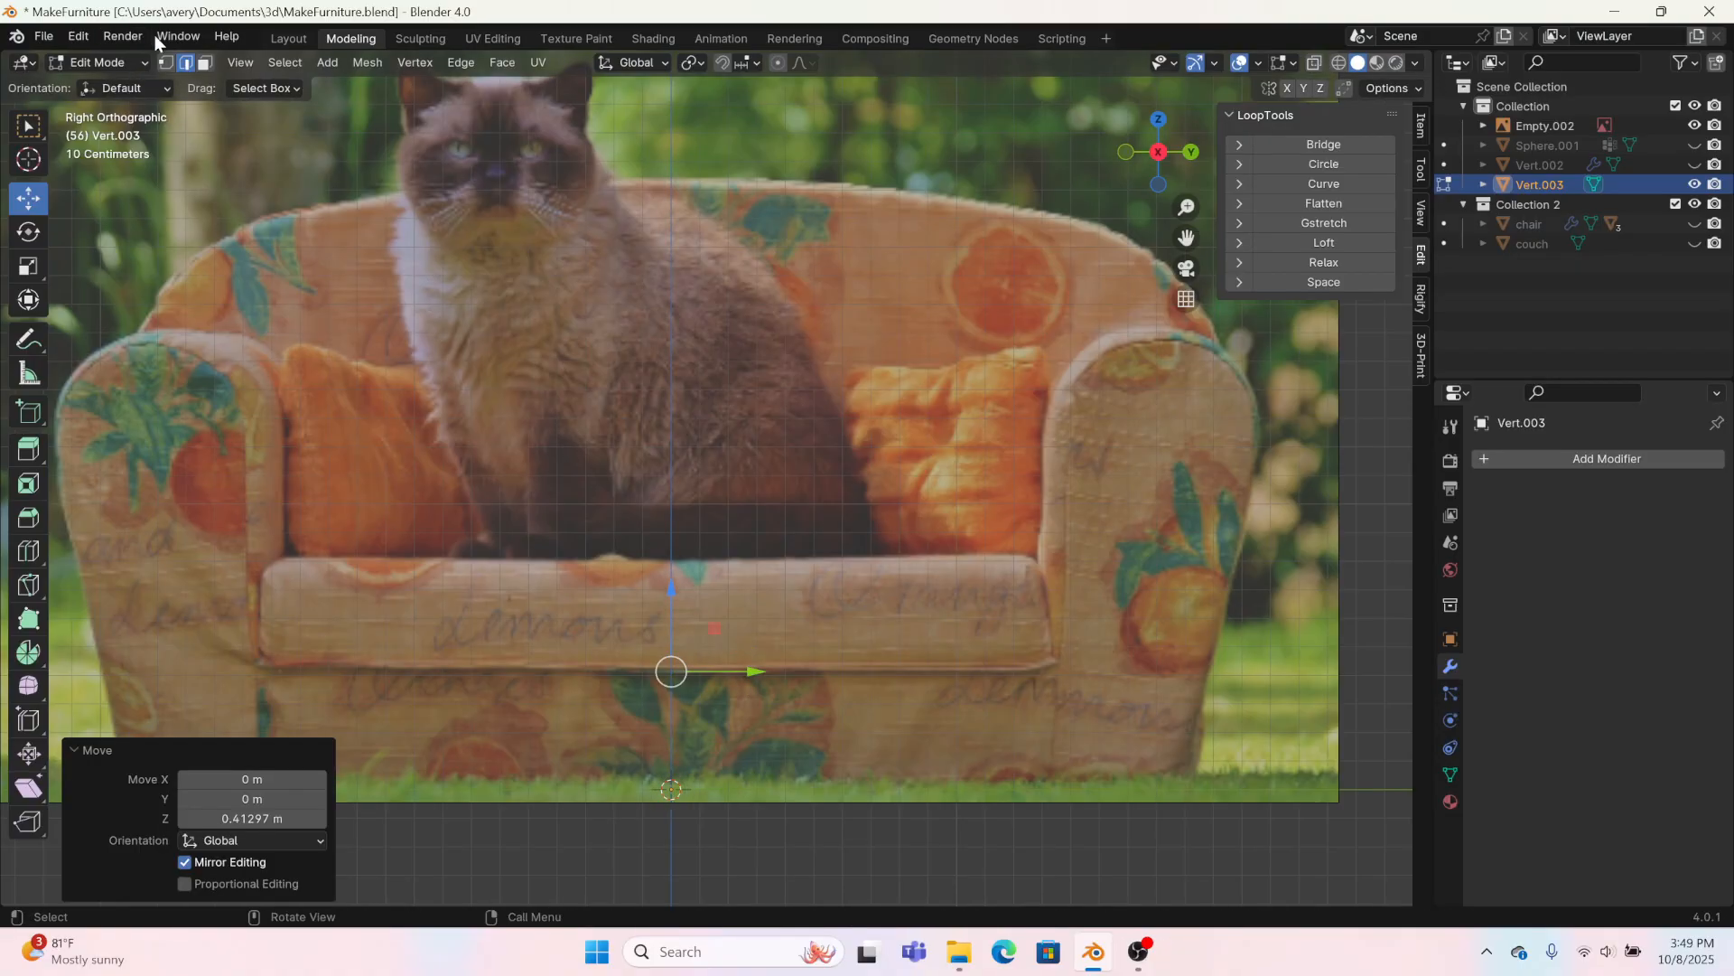
Step: Extrude the vertex about 1.22 m along Y to the cushion's end and add a Mirror modifier on the Y axis only
left_click(170, 67)
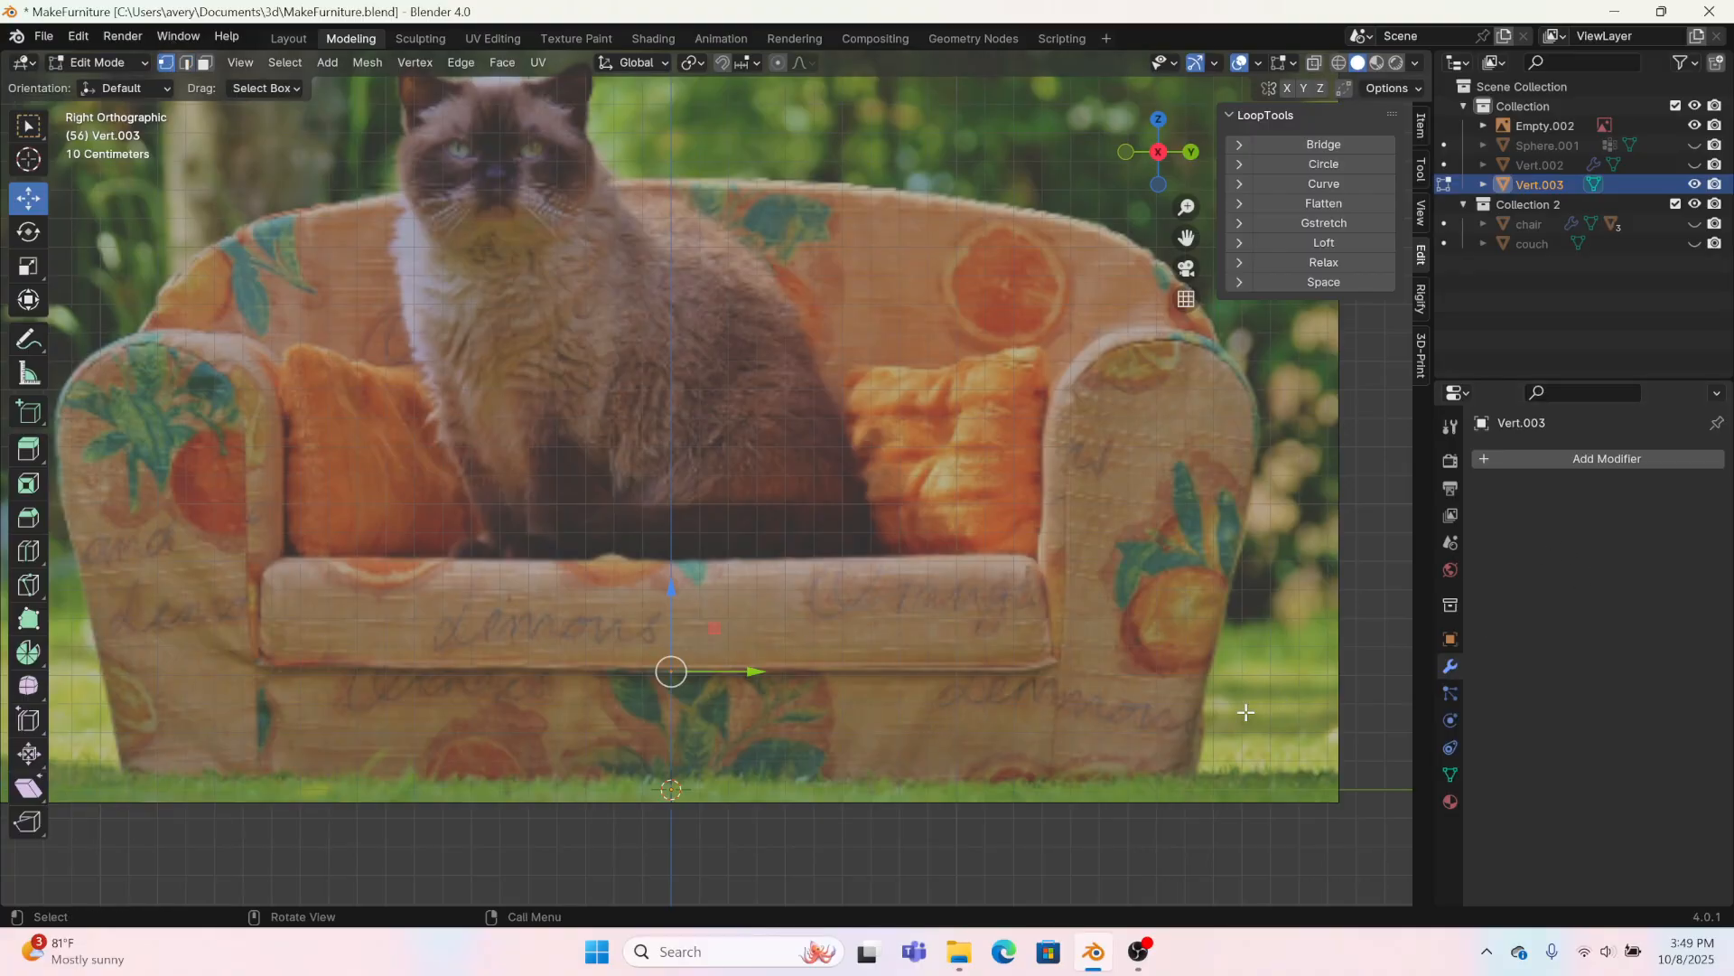
key("g")
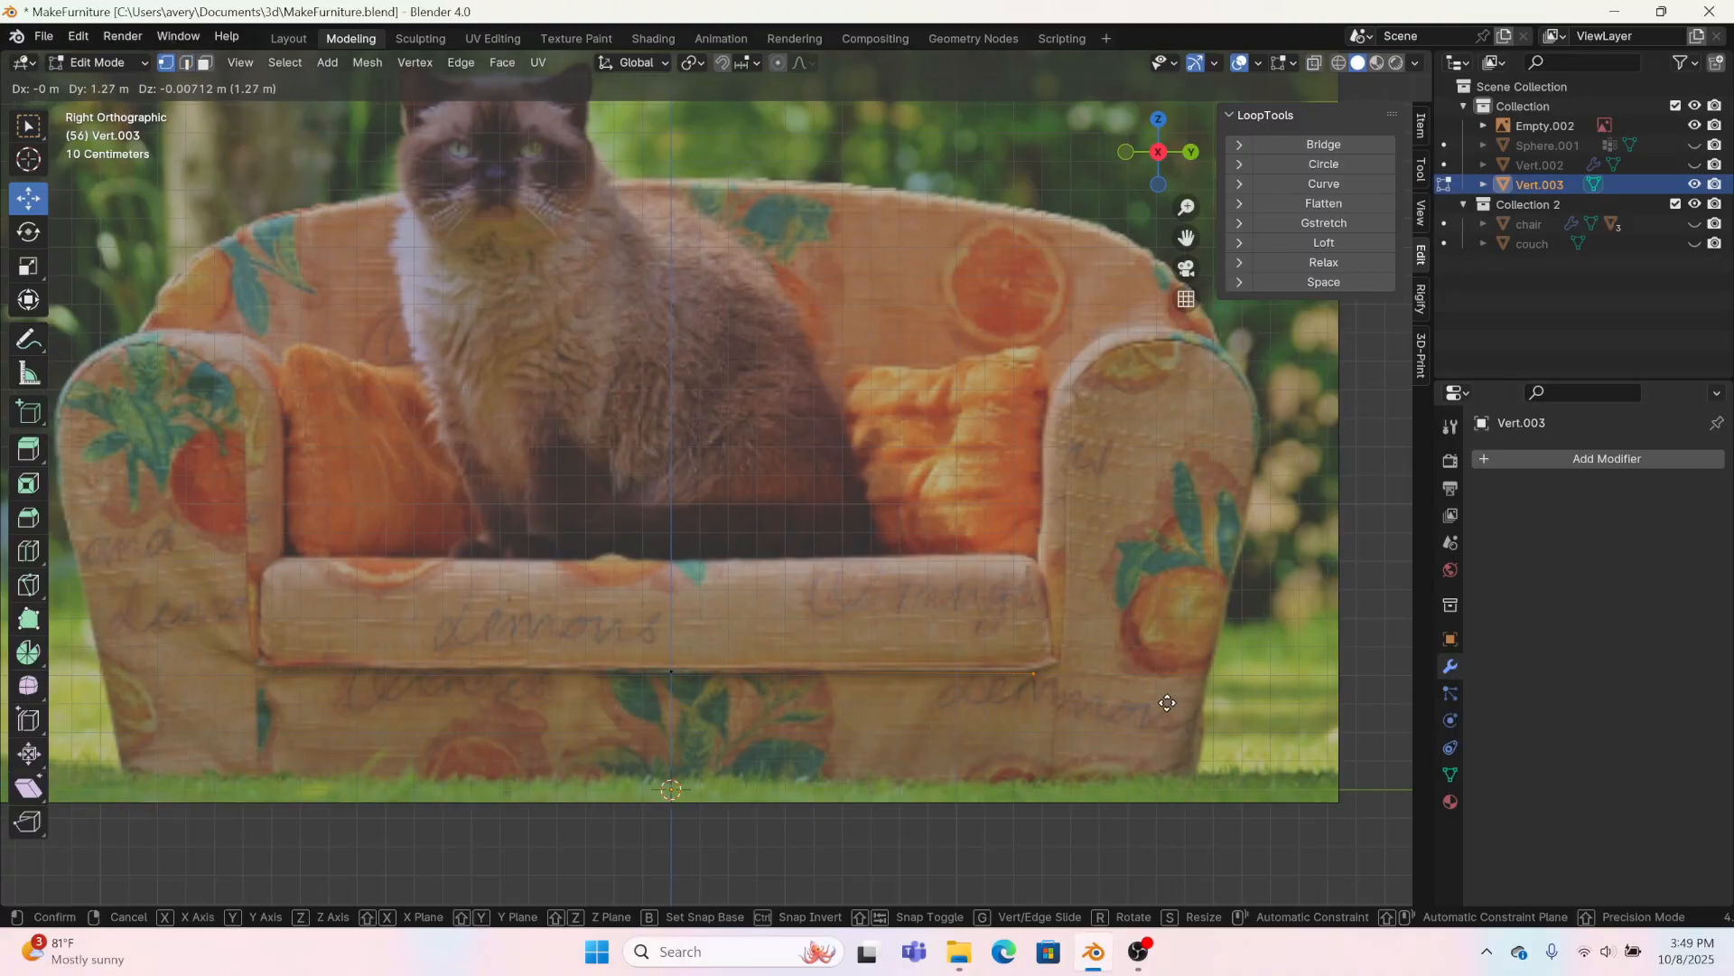
left_click(1156, 702)
left_click(1520, 461)
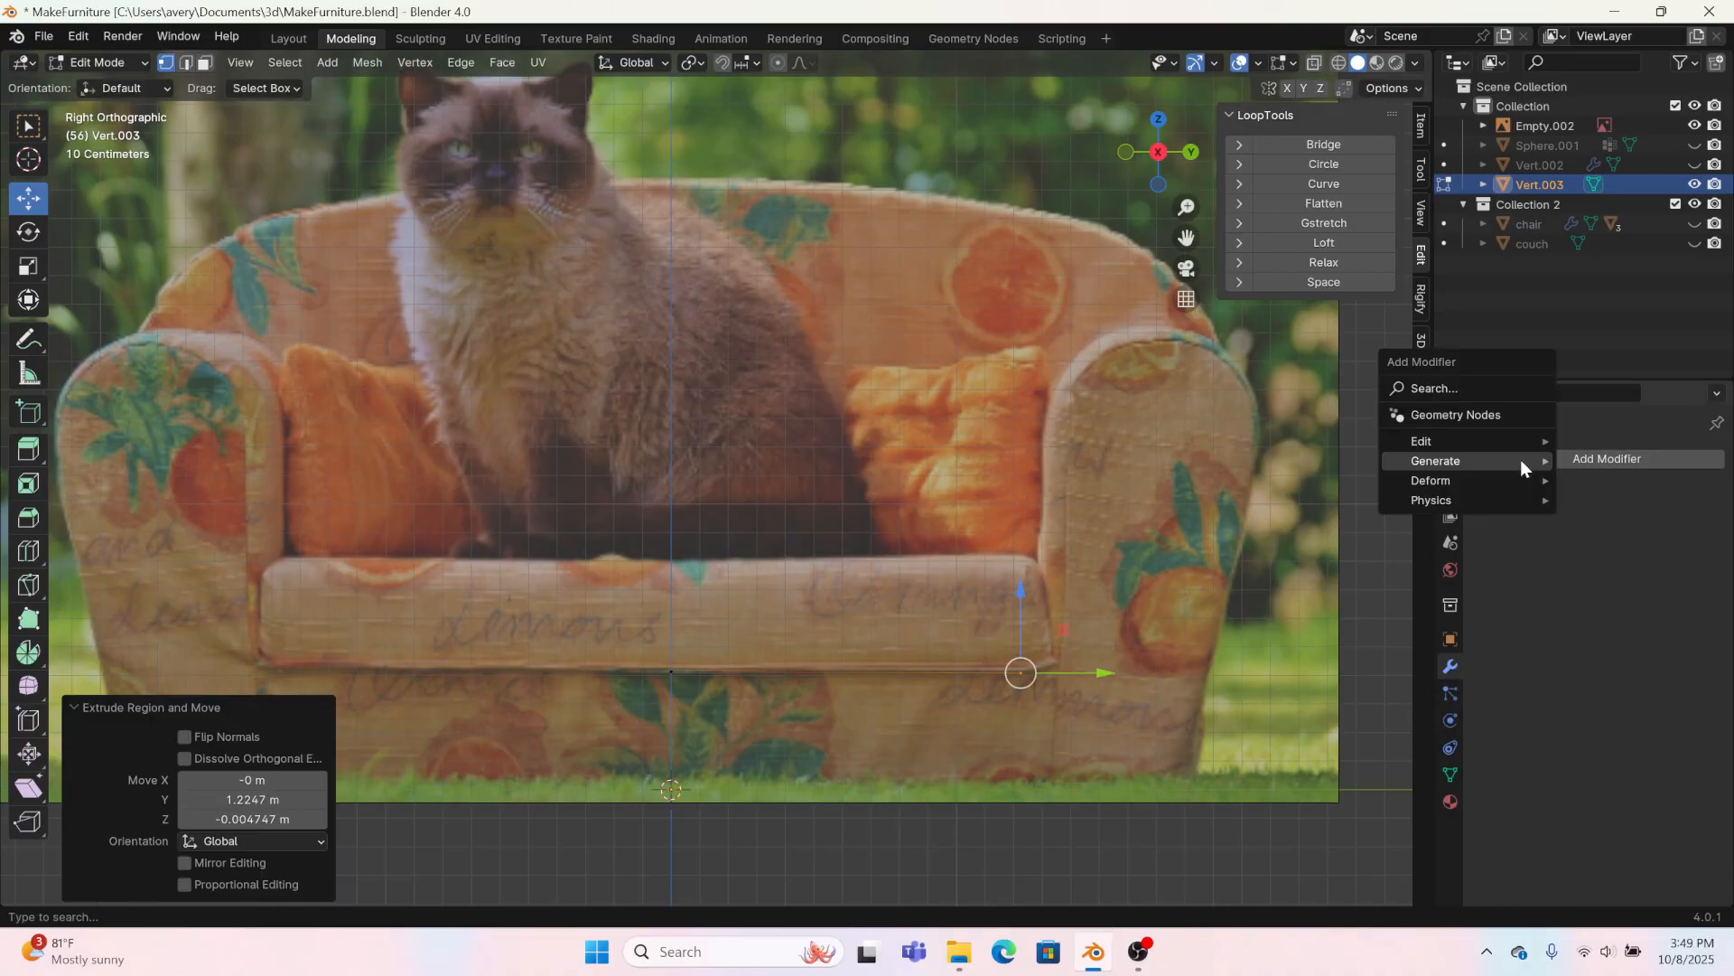
mouse_move(1518, 461)
left_click(1252, 597)
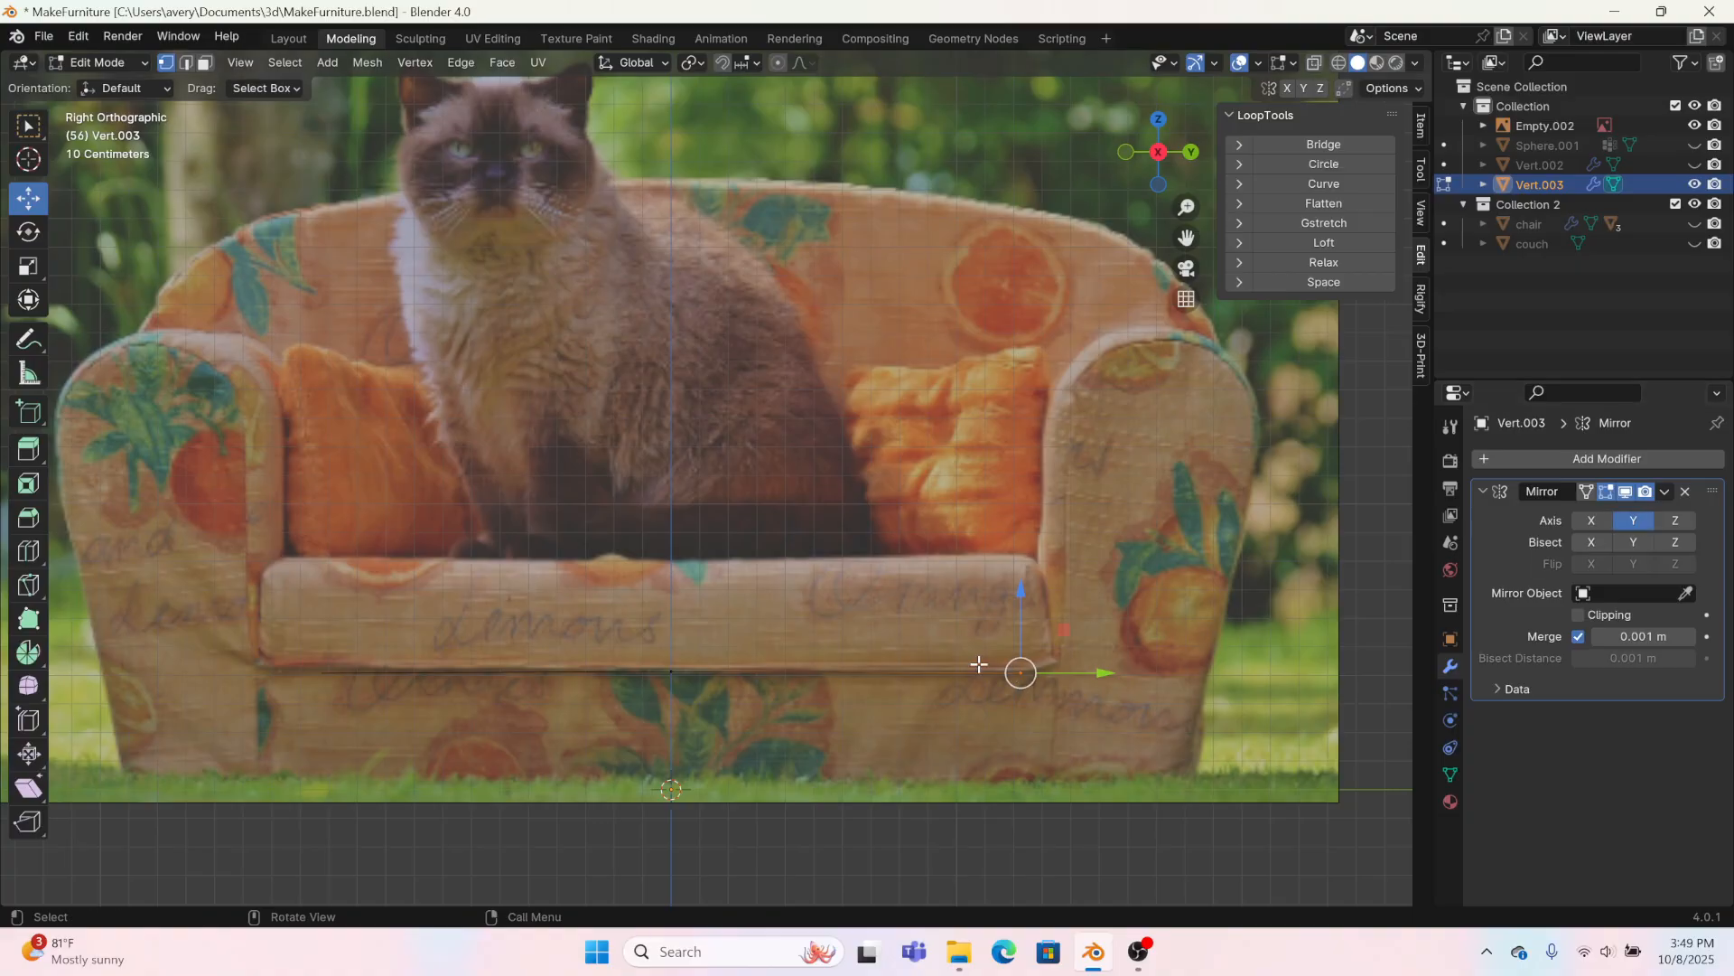
Step: Extrude the end vertex up the arm's inner edge and shift the lower corner vertex about 0.09 m outward along Y
key("g")
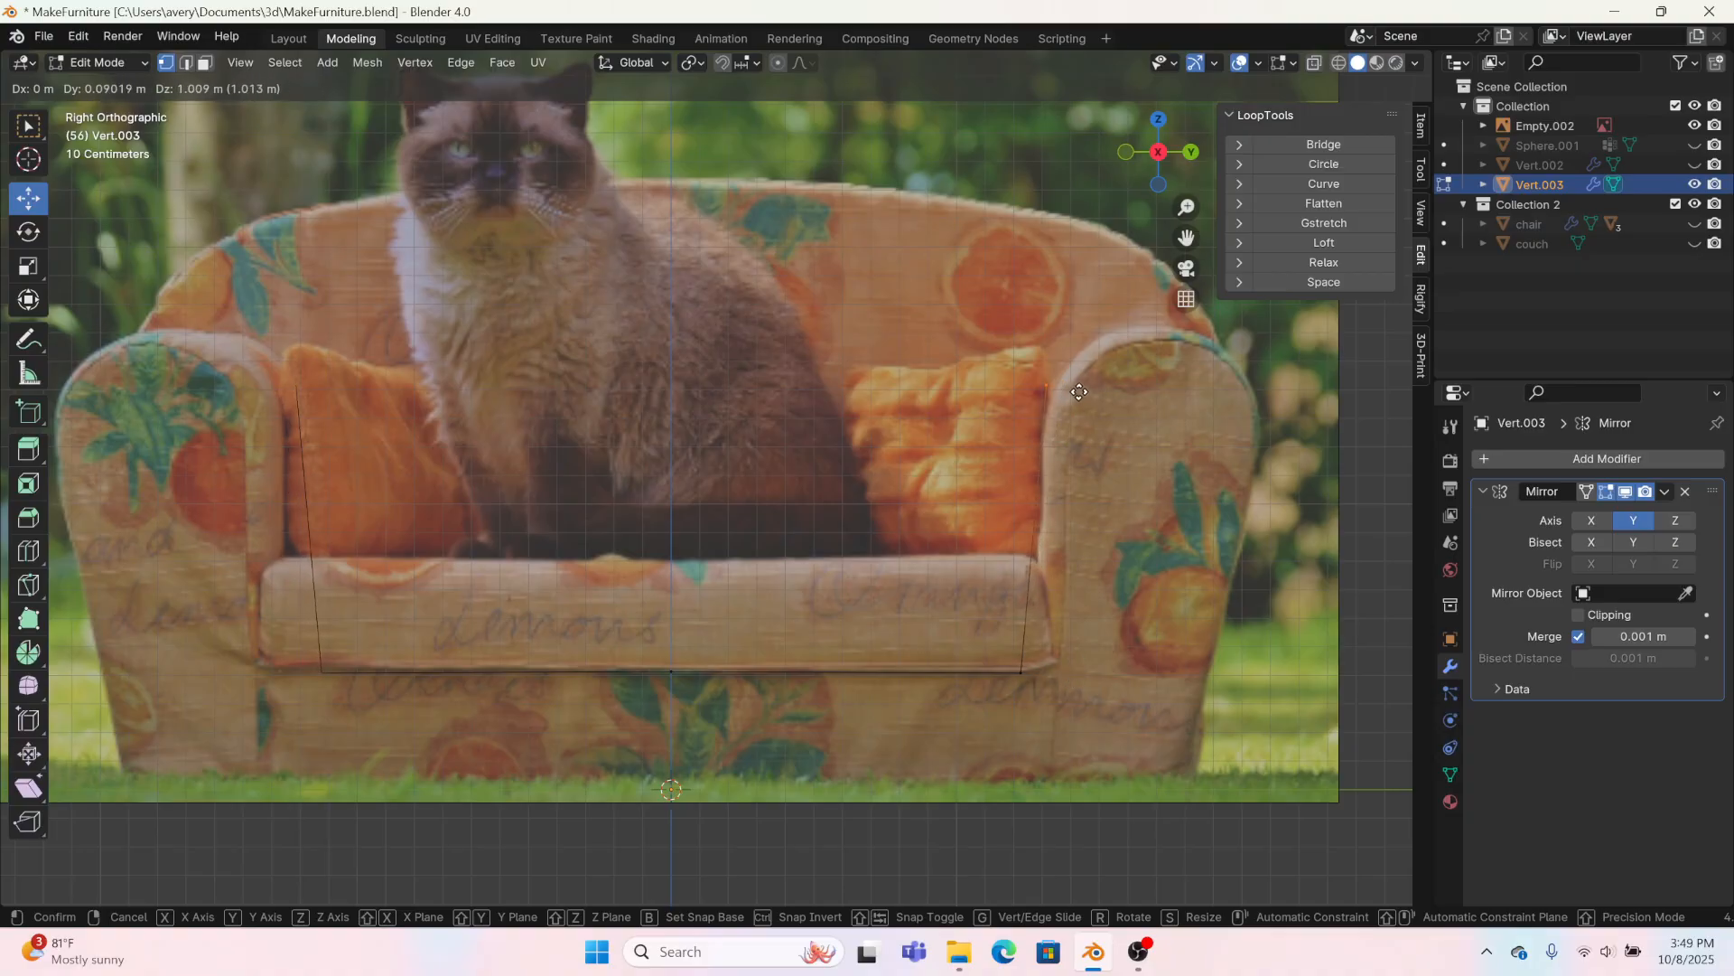
left_click(1084, 391)
left_click(1021, 670)
left_click_drag(1050, 672, 1075, 671)
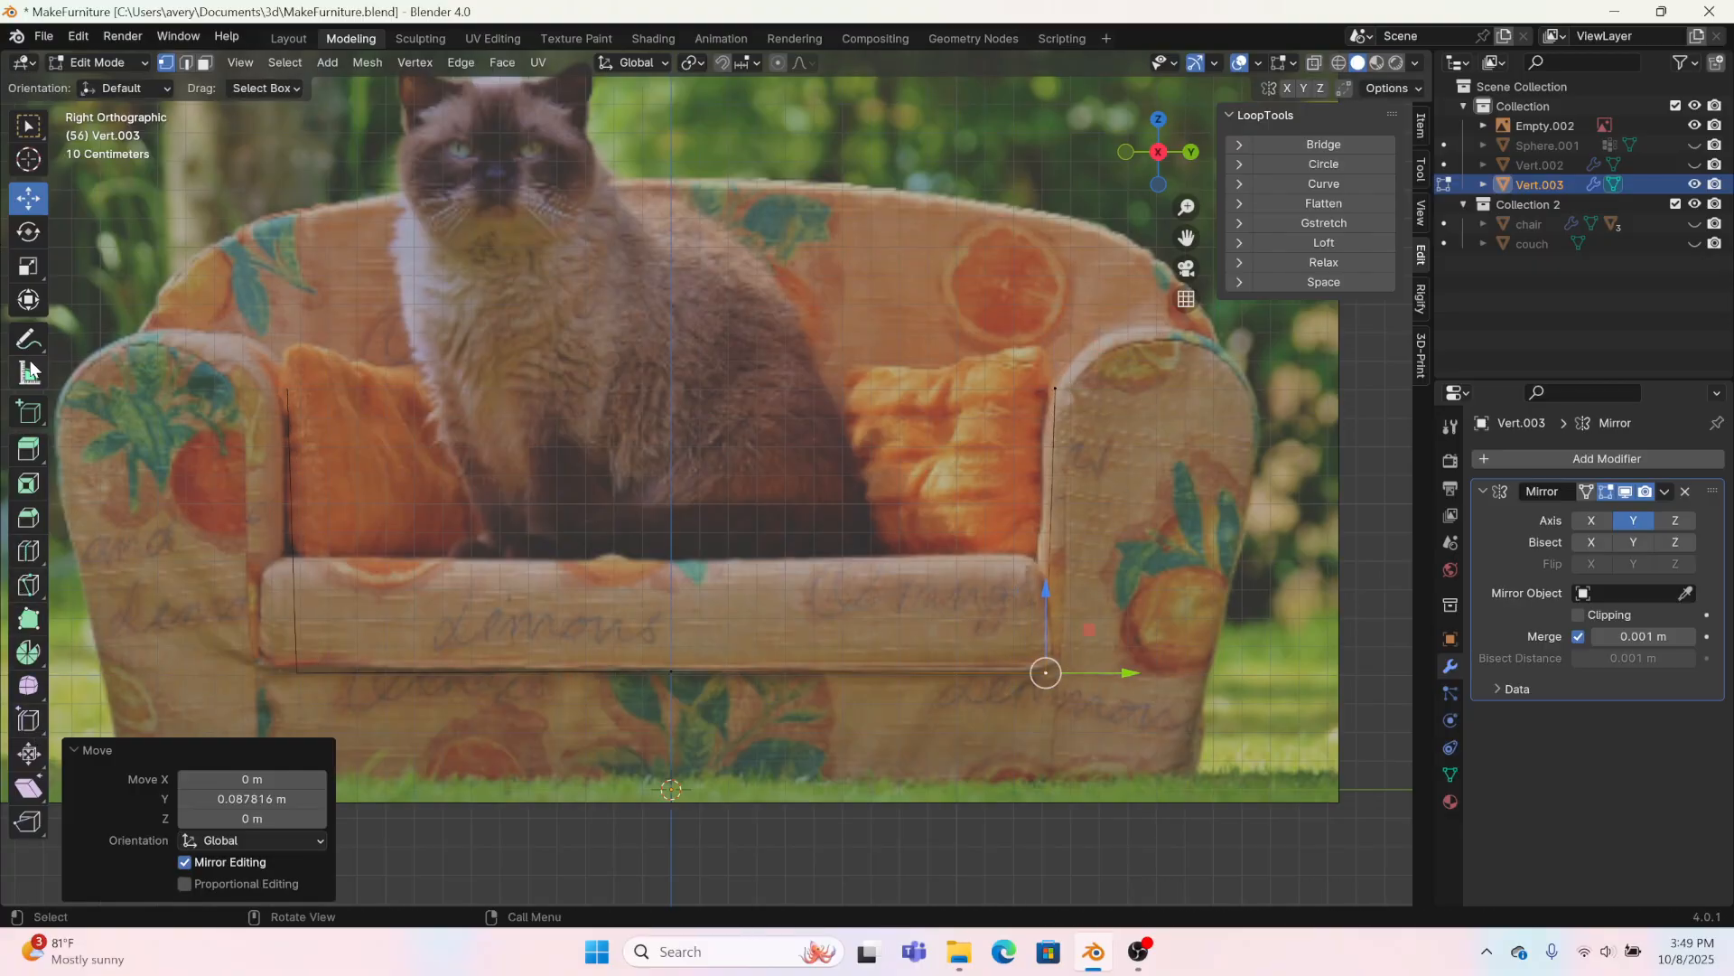
Step: Sketch a freehand annotation across the arm and seat base on the reference image and erase it
left_click(28, 341)
mouse_move(1130, 435)
left_mouse_down()
mouse_move(1135, 739)
mouse_move(673, 731)
mouse_move(1104, 733)
mouse_move(1122, 425)
mouse_move(1142, 696)
mouse_move(679, 739)
left_mouse_up()
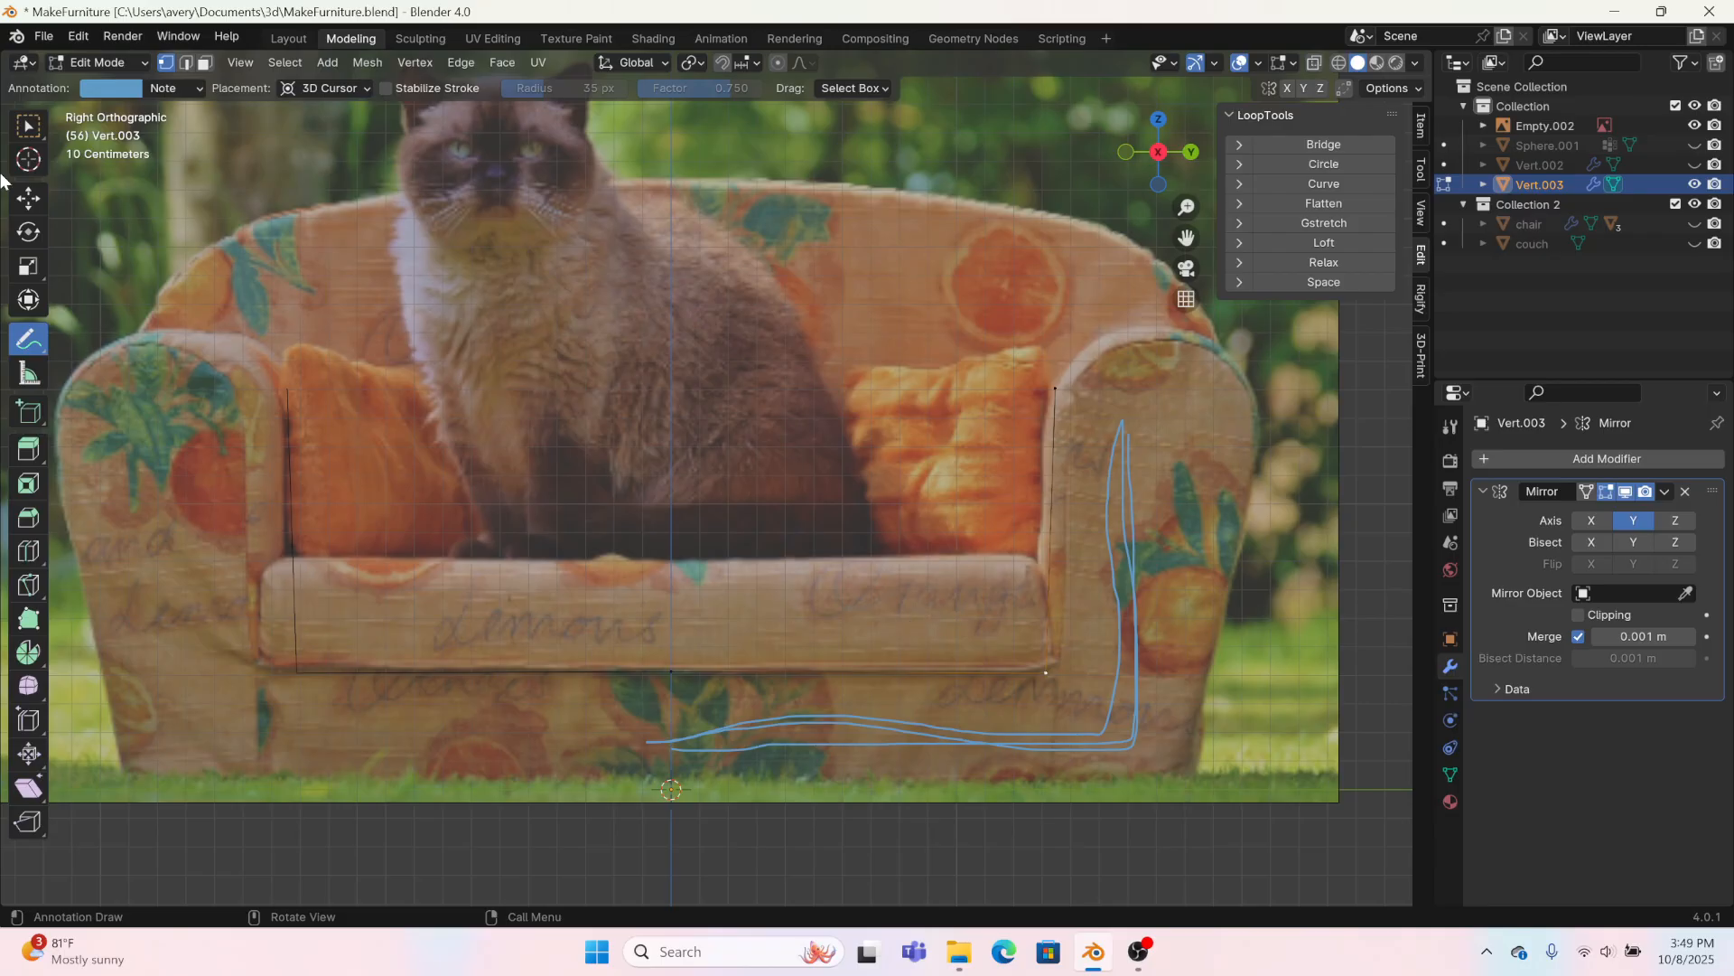
left_click_drag(28, 338, 28, 341)
left_click(108, 480)
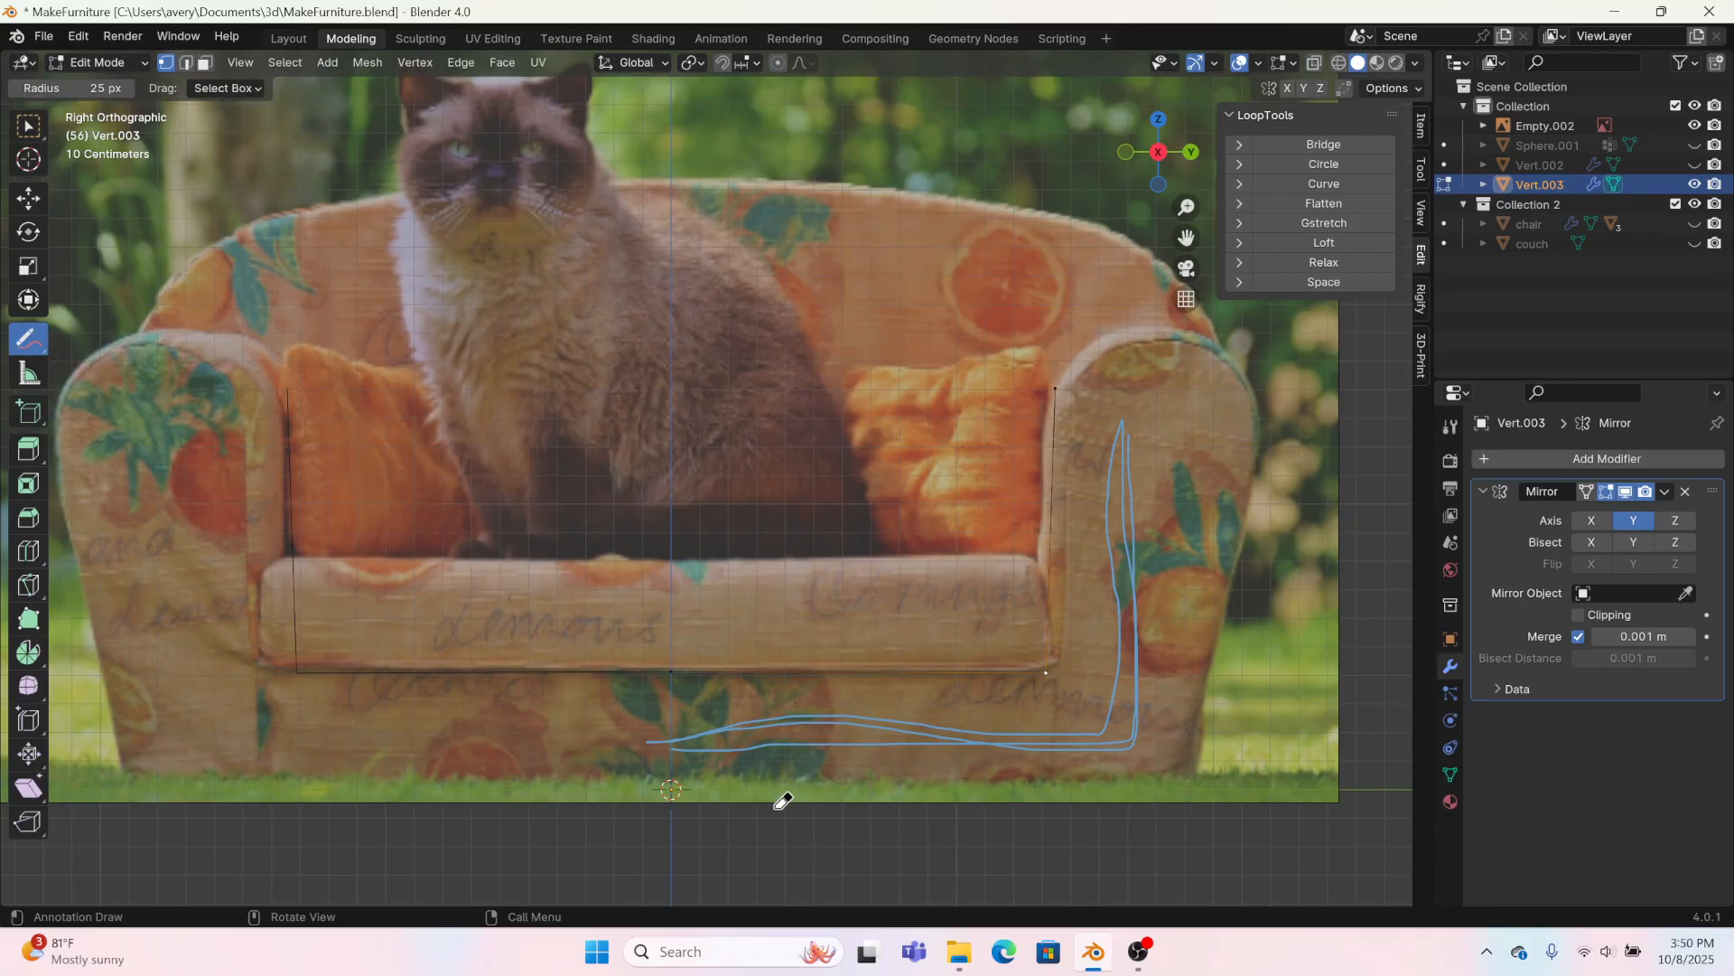
mouse_move(750, 745)
left_mouse_down()
mouse_move(943, 695)
mouse_move(966, 802)
left_mouse_up()
mouse_move(1069, 398)
left_mouse_down()
mouse_move(1099, 422)
mouse_move(1130, 579)
left_mouse_up()
left_click(30, 198)
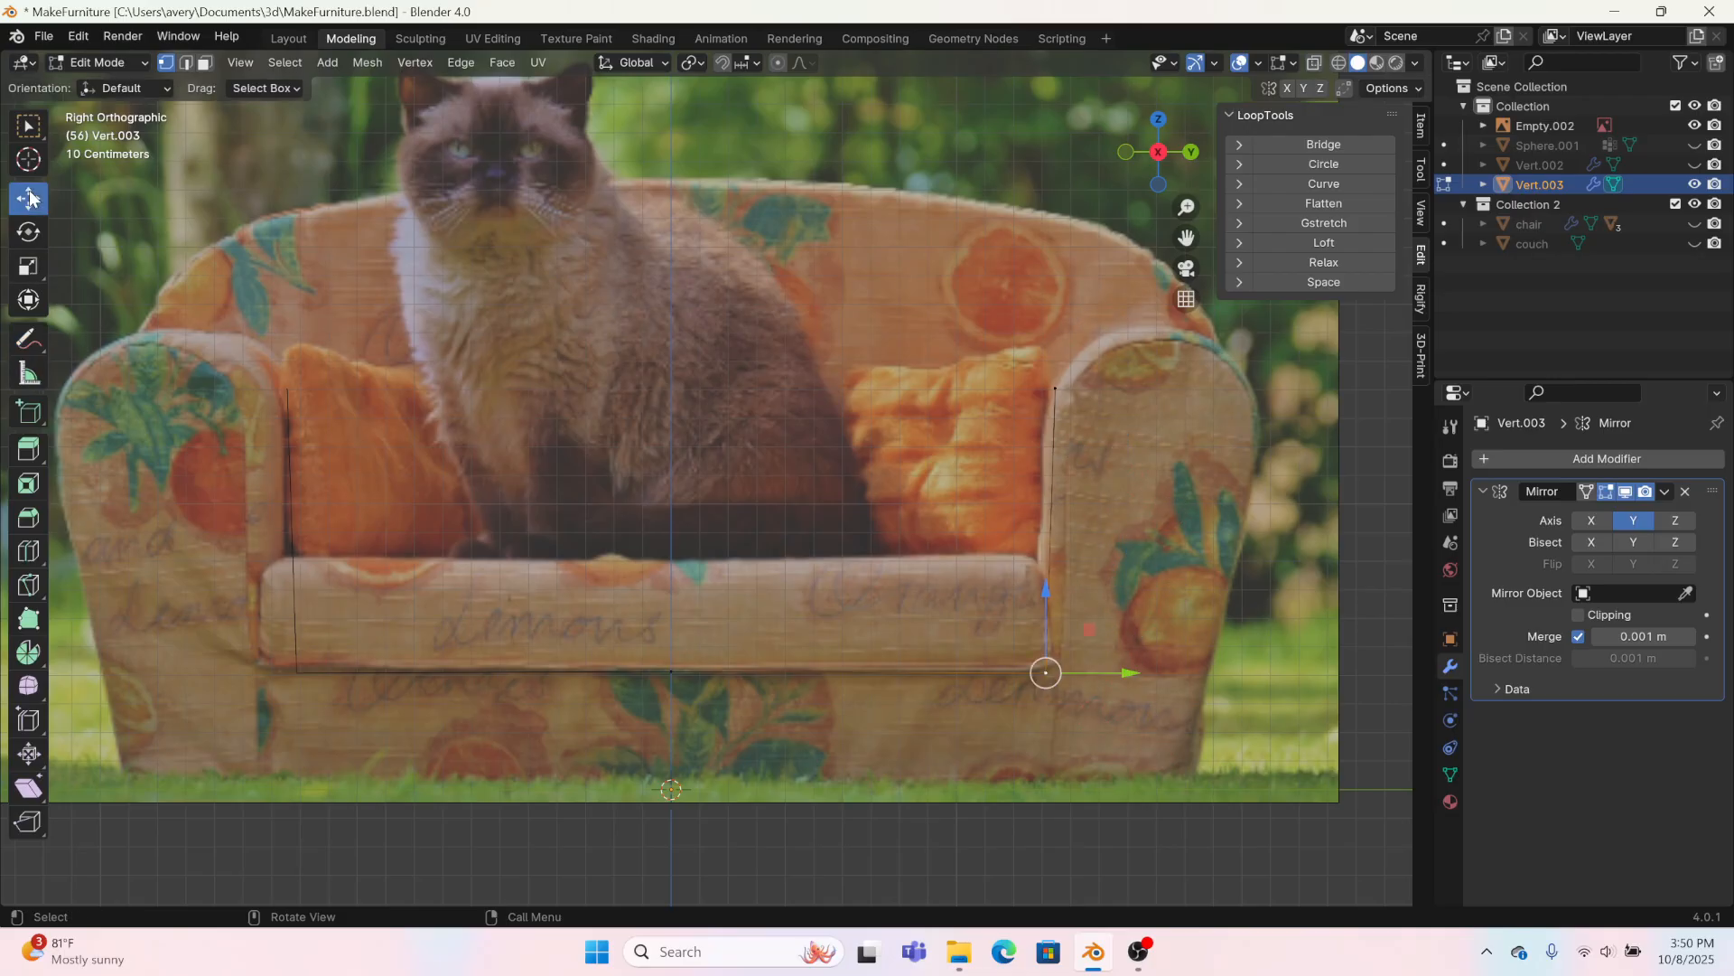
Step: Extrude vertices from the arm's inner top corner over its rounded top and down the outer side to the floor
left_click(1054, 389)
key("e")
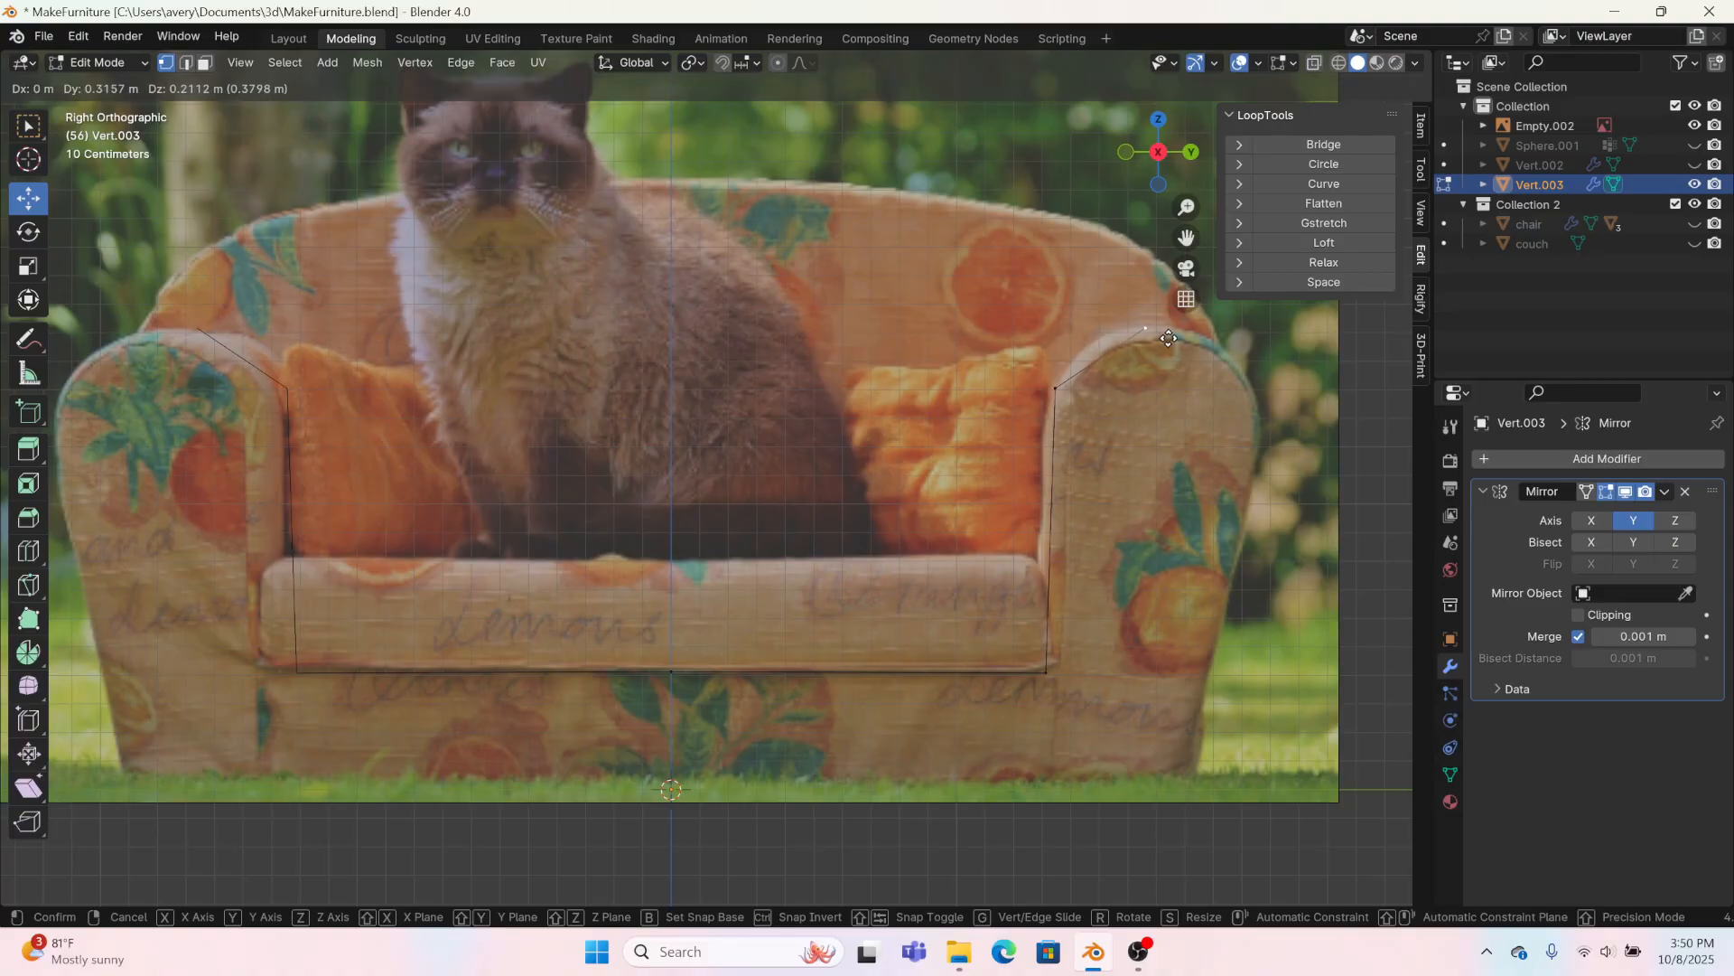
left_click(1144, 329)
key("e")
left_click(1251, 356)
key("e")
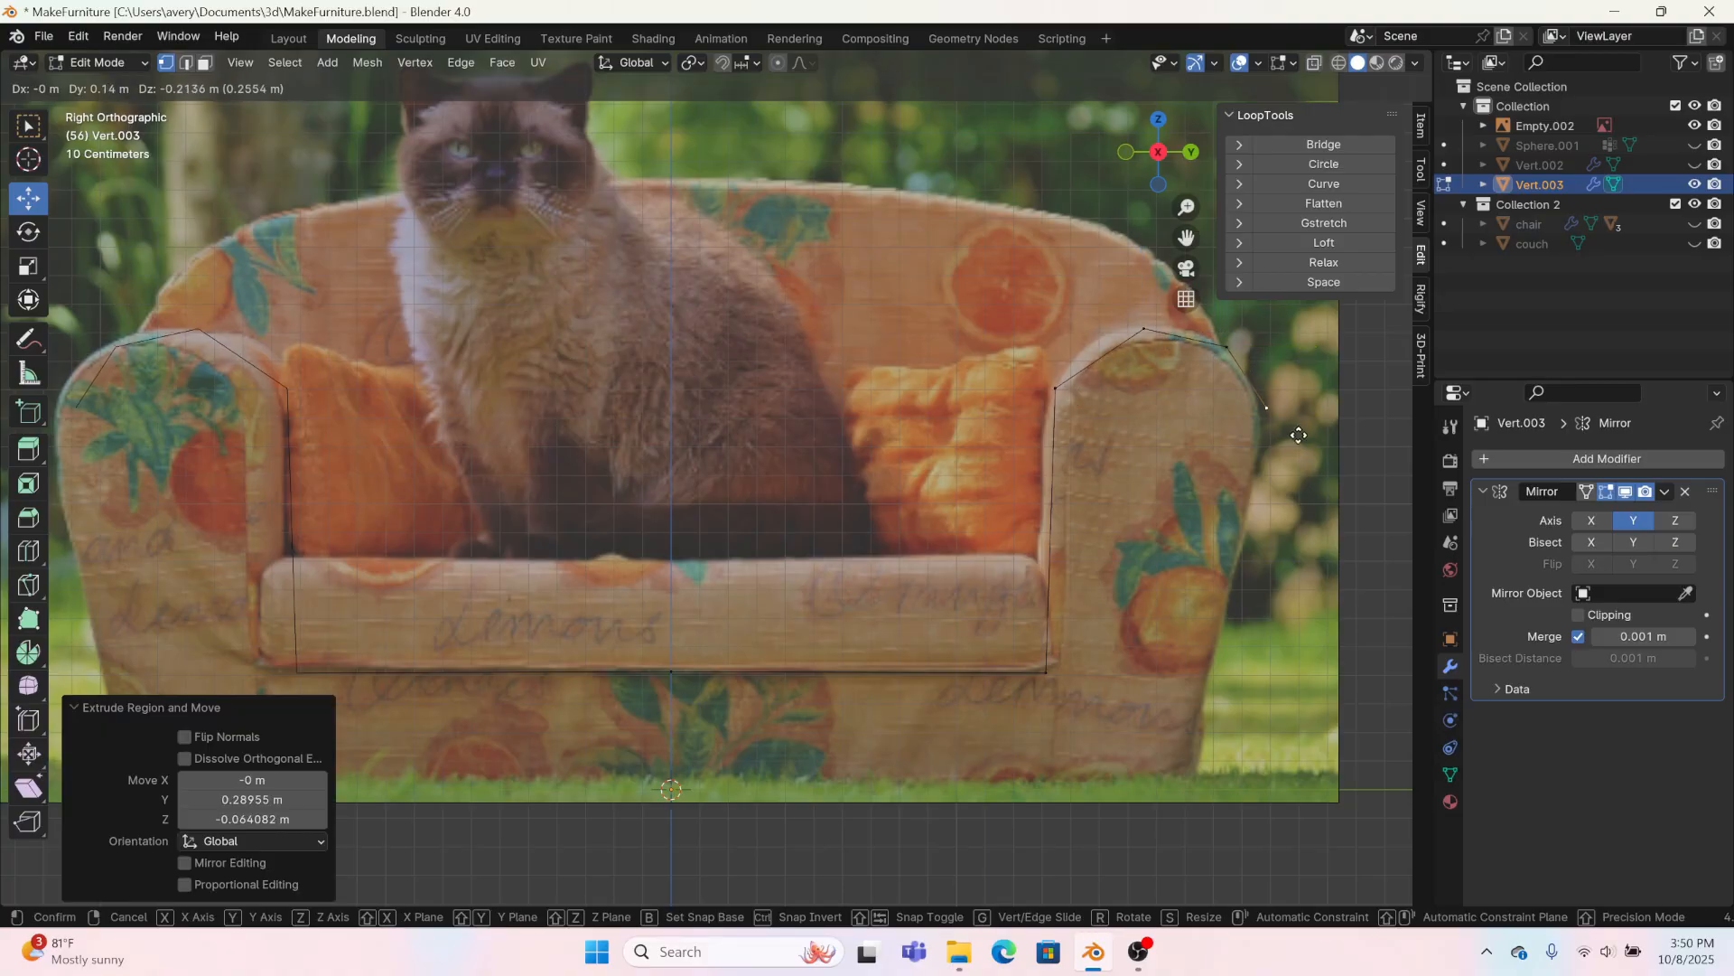
left_click(1298, 459)
key("e")
left_click(1272, 567)
key("e")
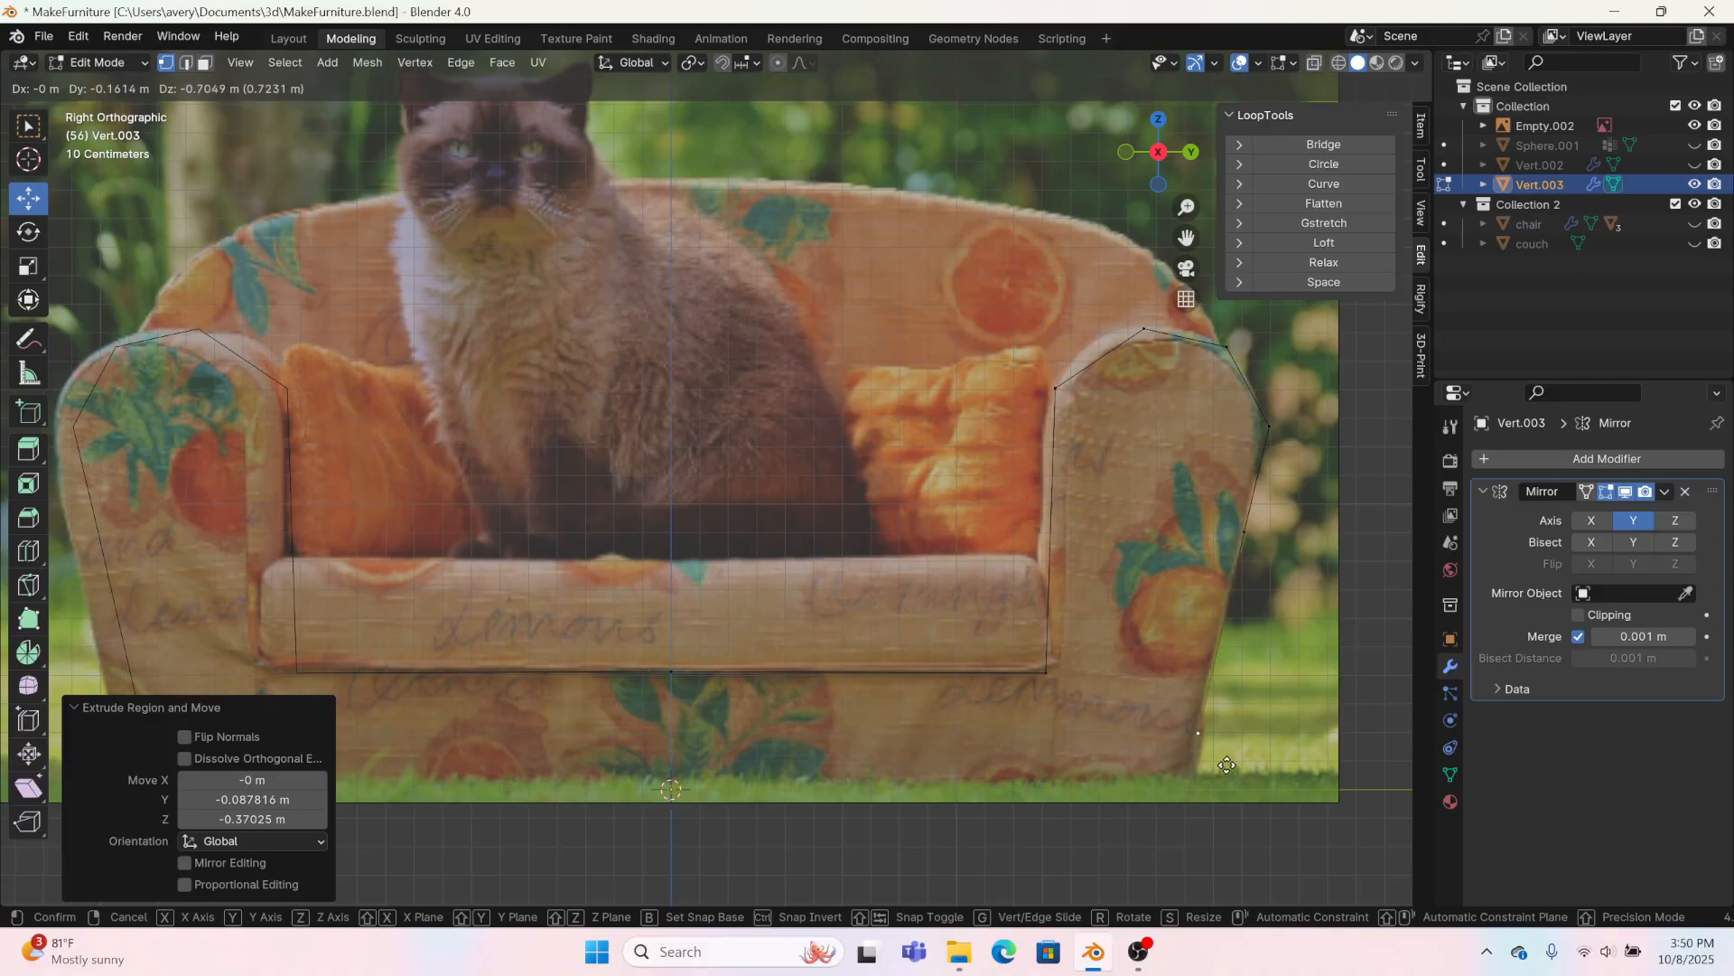
left_click(1217, 808)
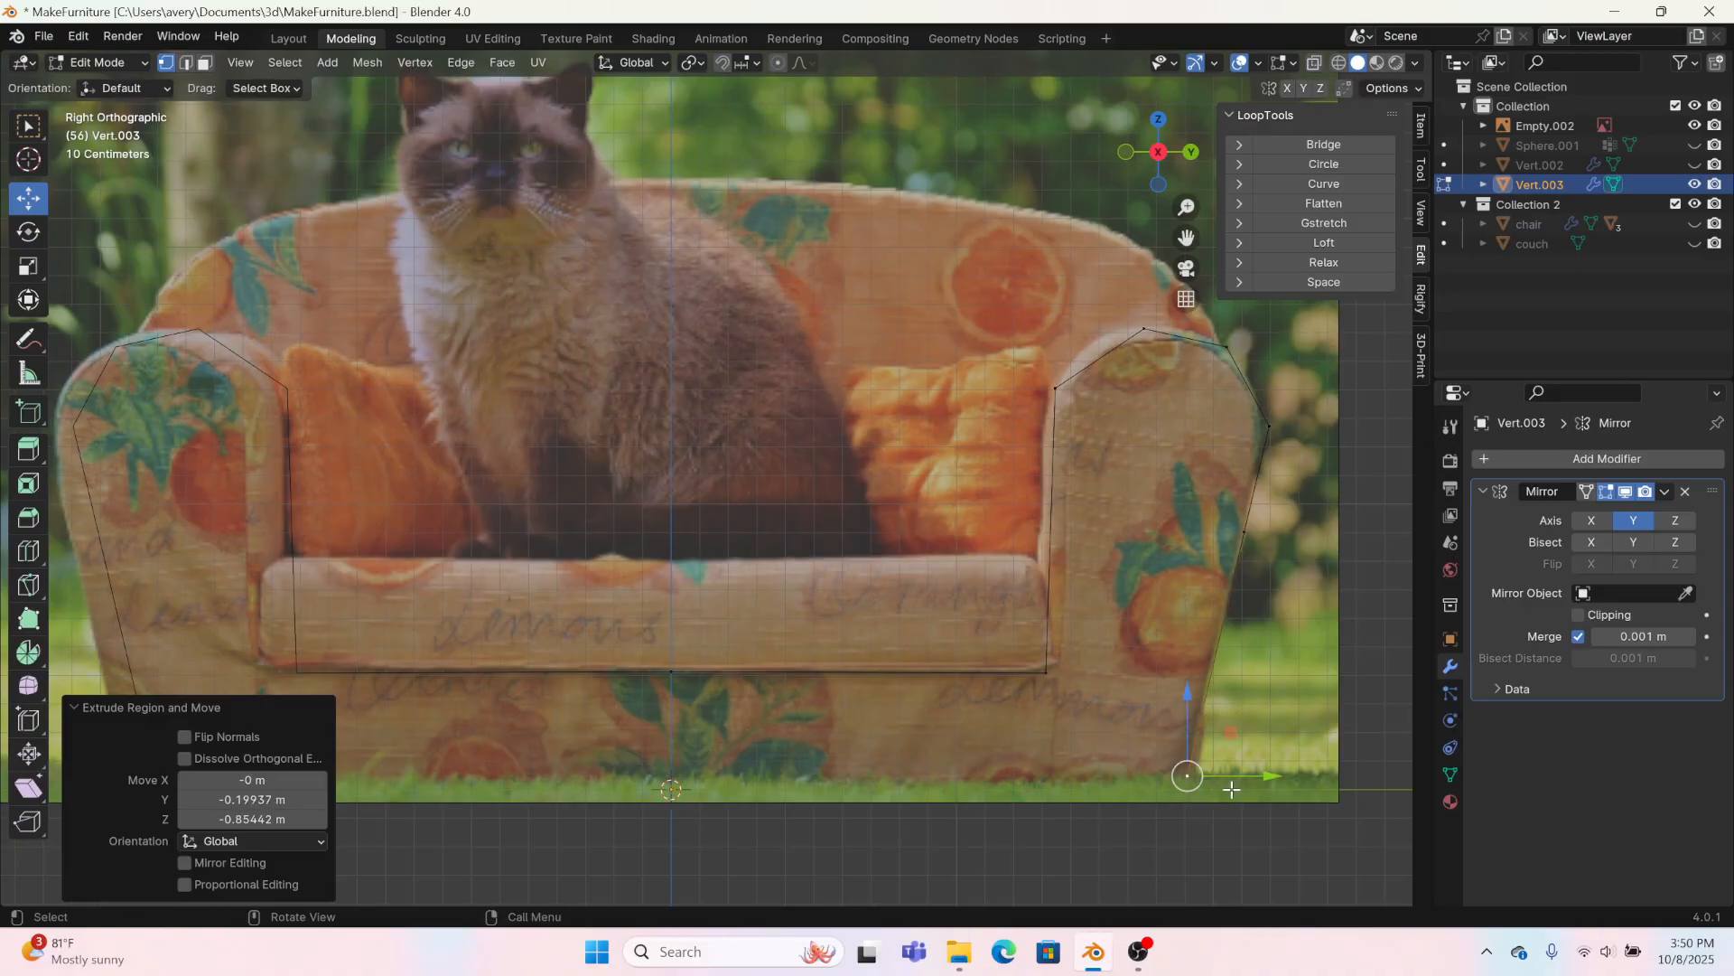
Step: Extrude the floor vertex along Y in two segments to the centre line and enable Clipping on the Mirror modifier
key("e")
key("y")
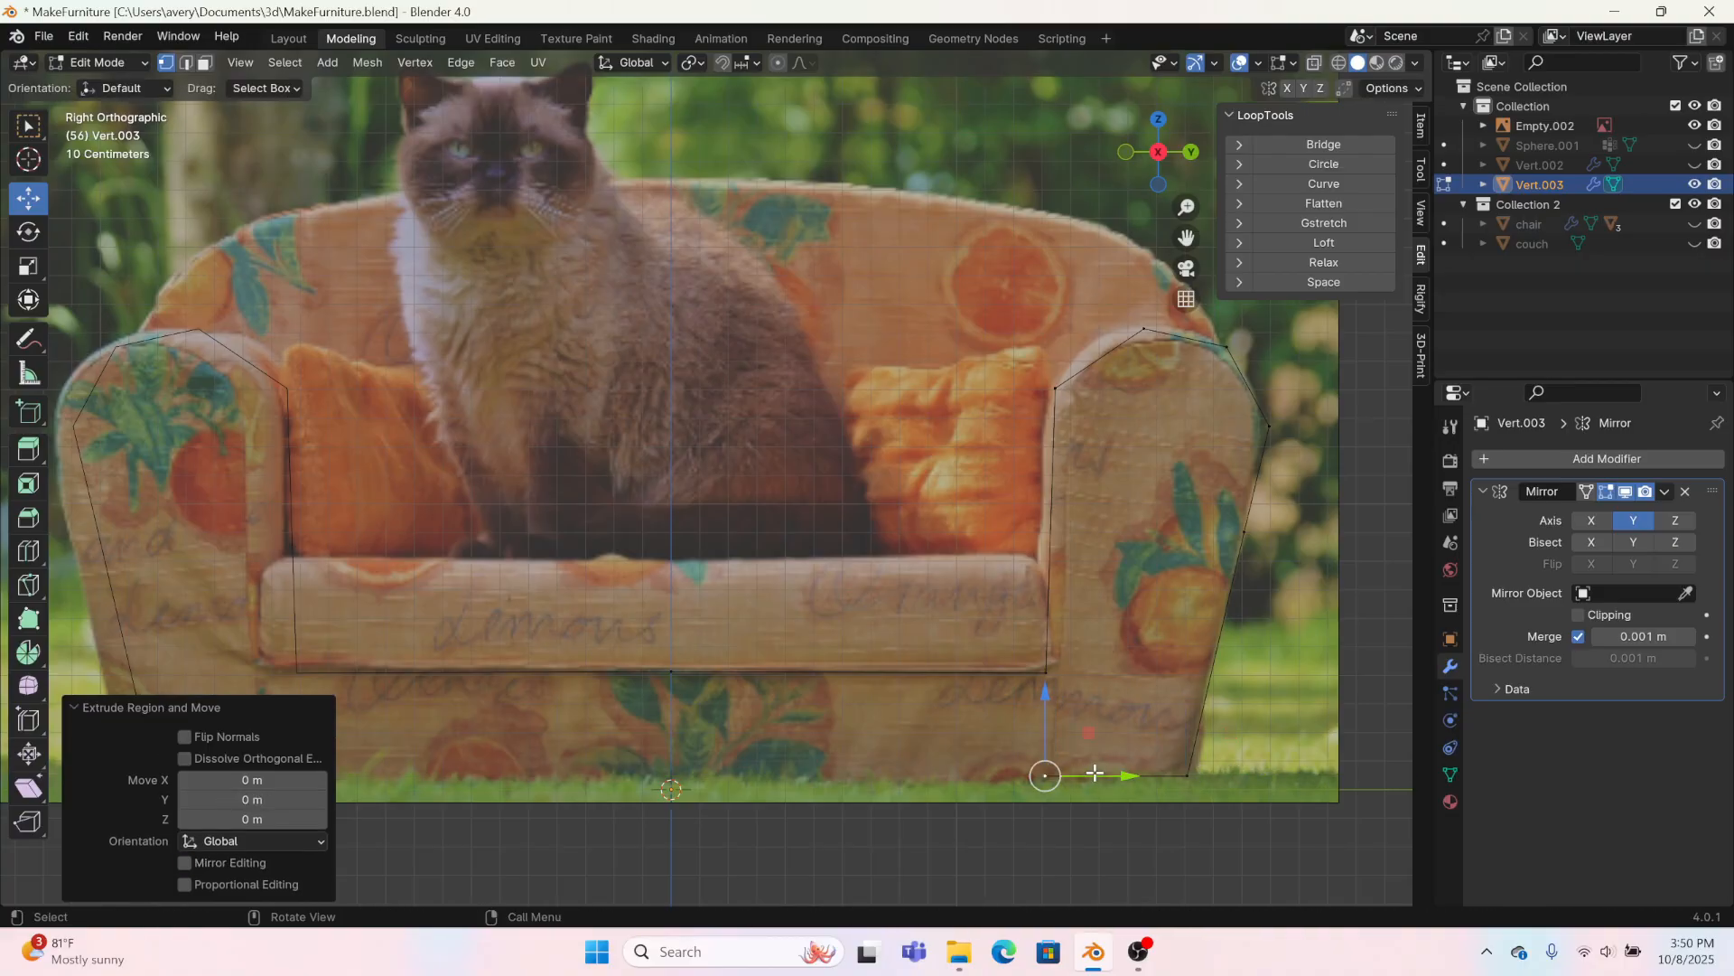
left_click(720, 761)
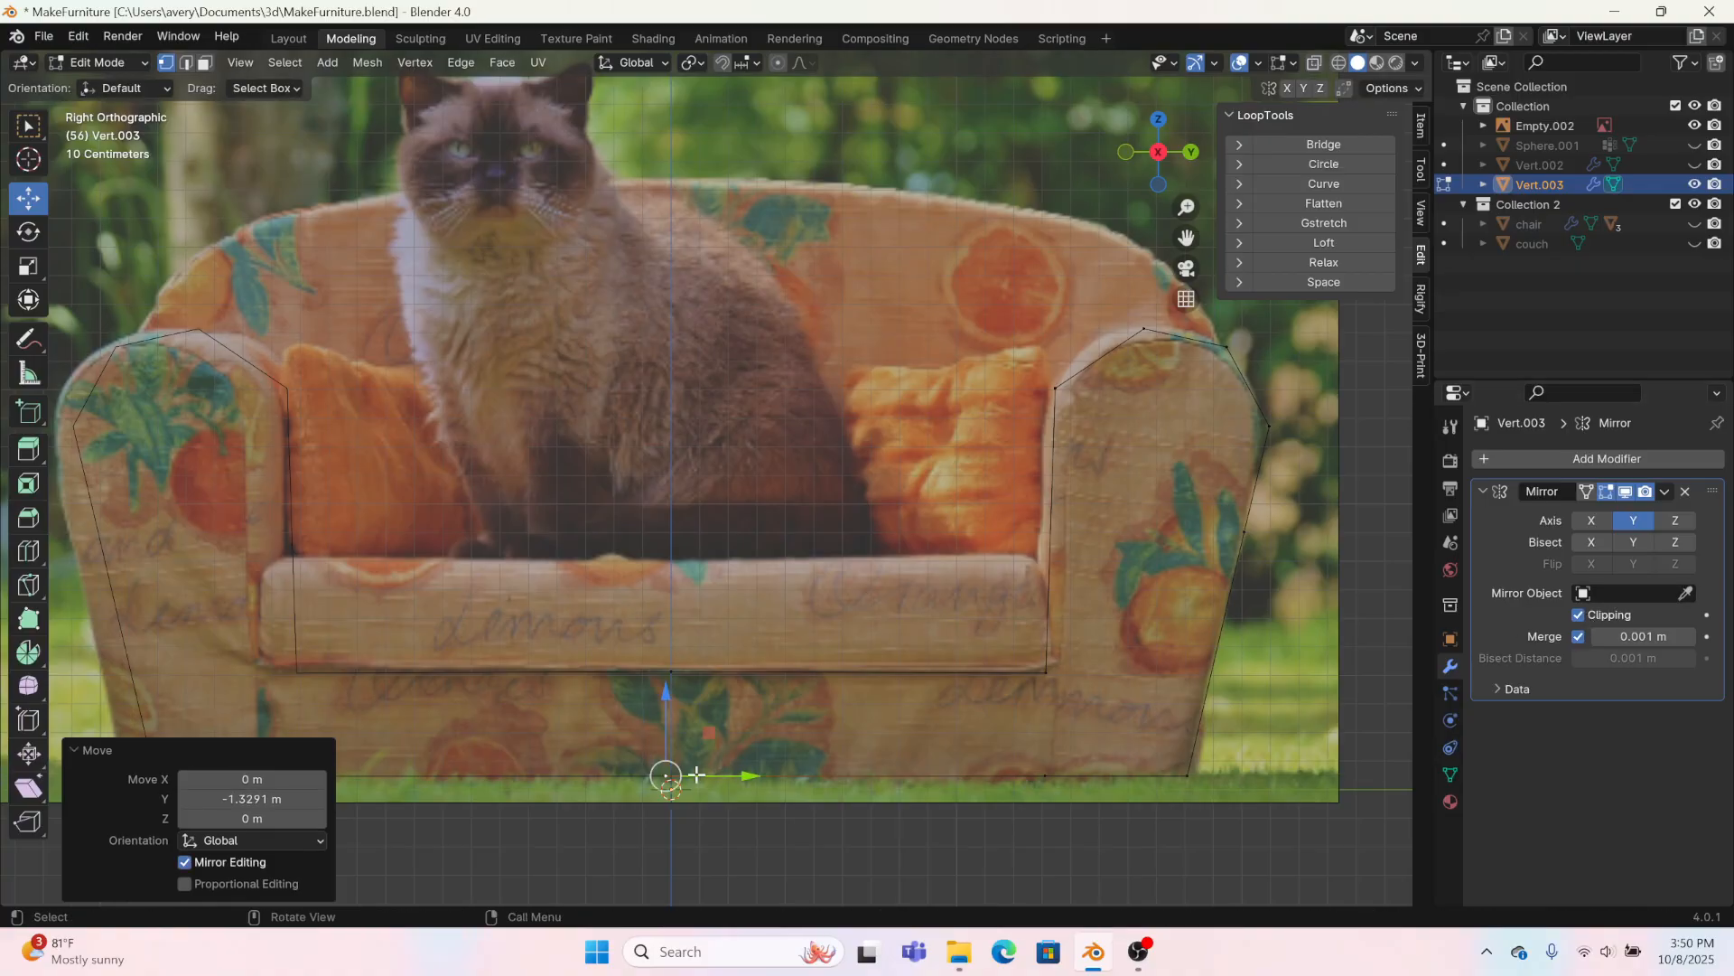
left_click_drag(750, 776, 826, 778)
Step: Subdivide the arm outline's inner top edge once and move the new vertex onto the arm's curve
left_click(1142, 328)
left_click(1055, 388, "shift")
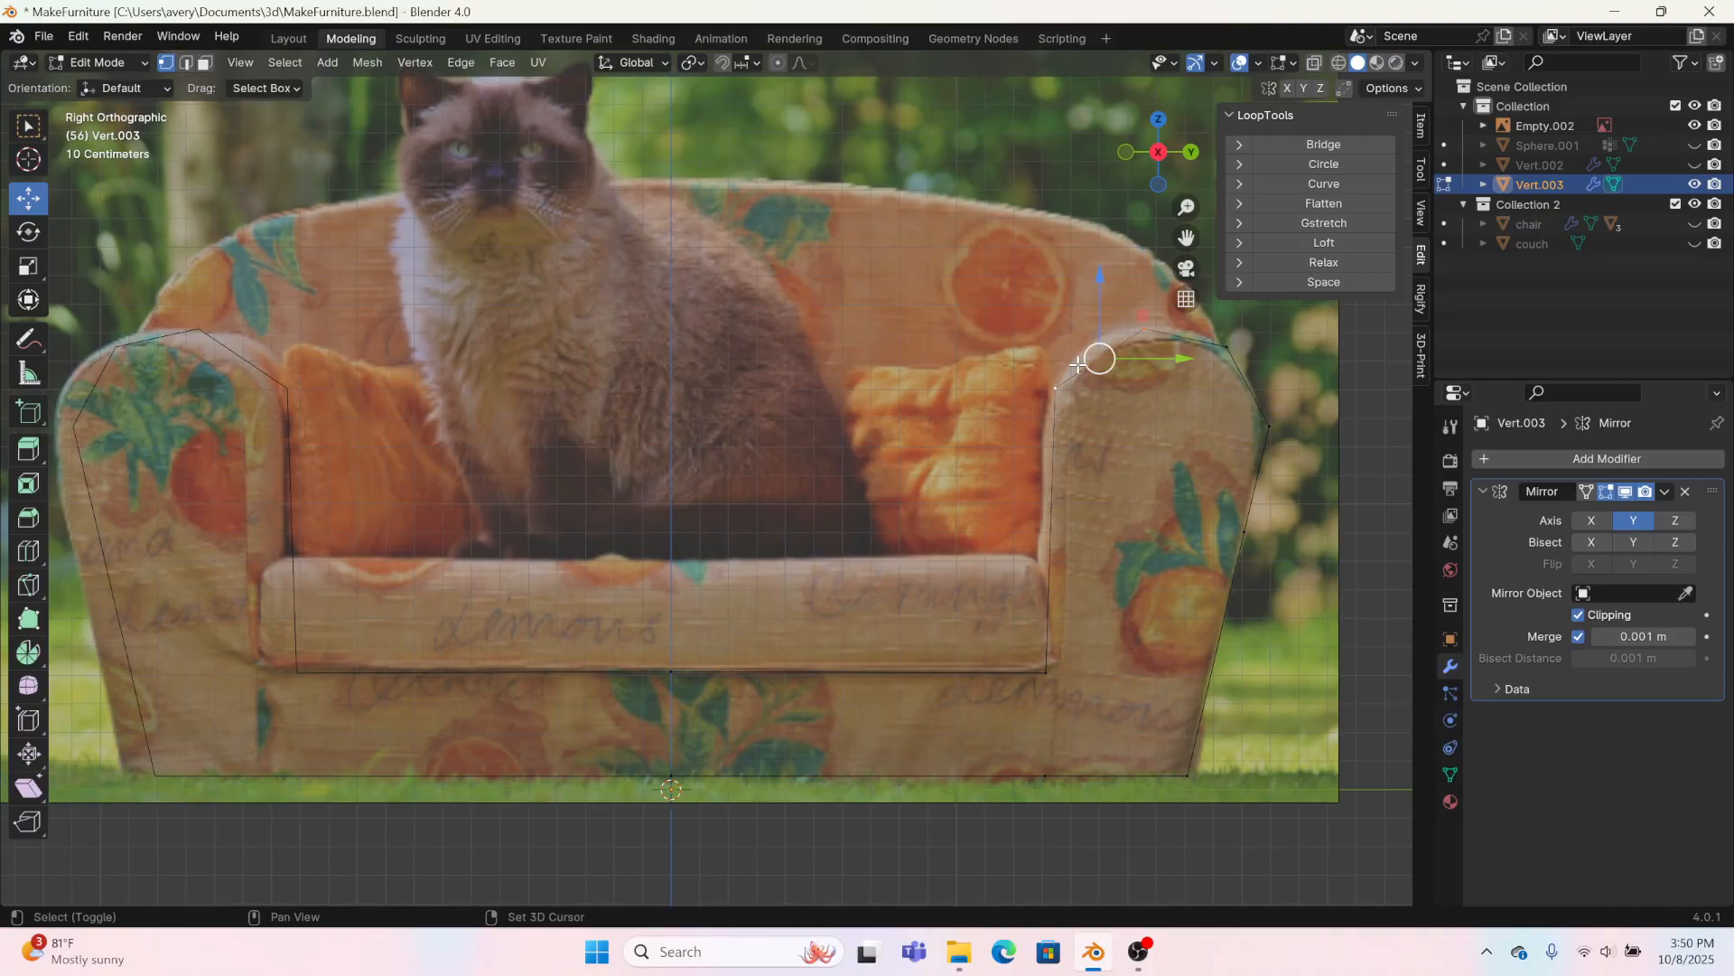
right_click(1060, 343)
left_click(1038, 387)
left_click(1100, 359)
left_click_drag(1099, 360, 1158, 327)
Step: Adjust the arm's top vertex and move the upper outer vertex about 0.03 m inward and 0.09 m up
left_click(1143, 328)
left_click(1226, 345)
left_click(1269, 426)
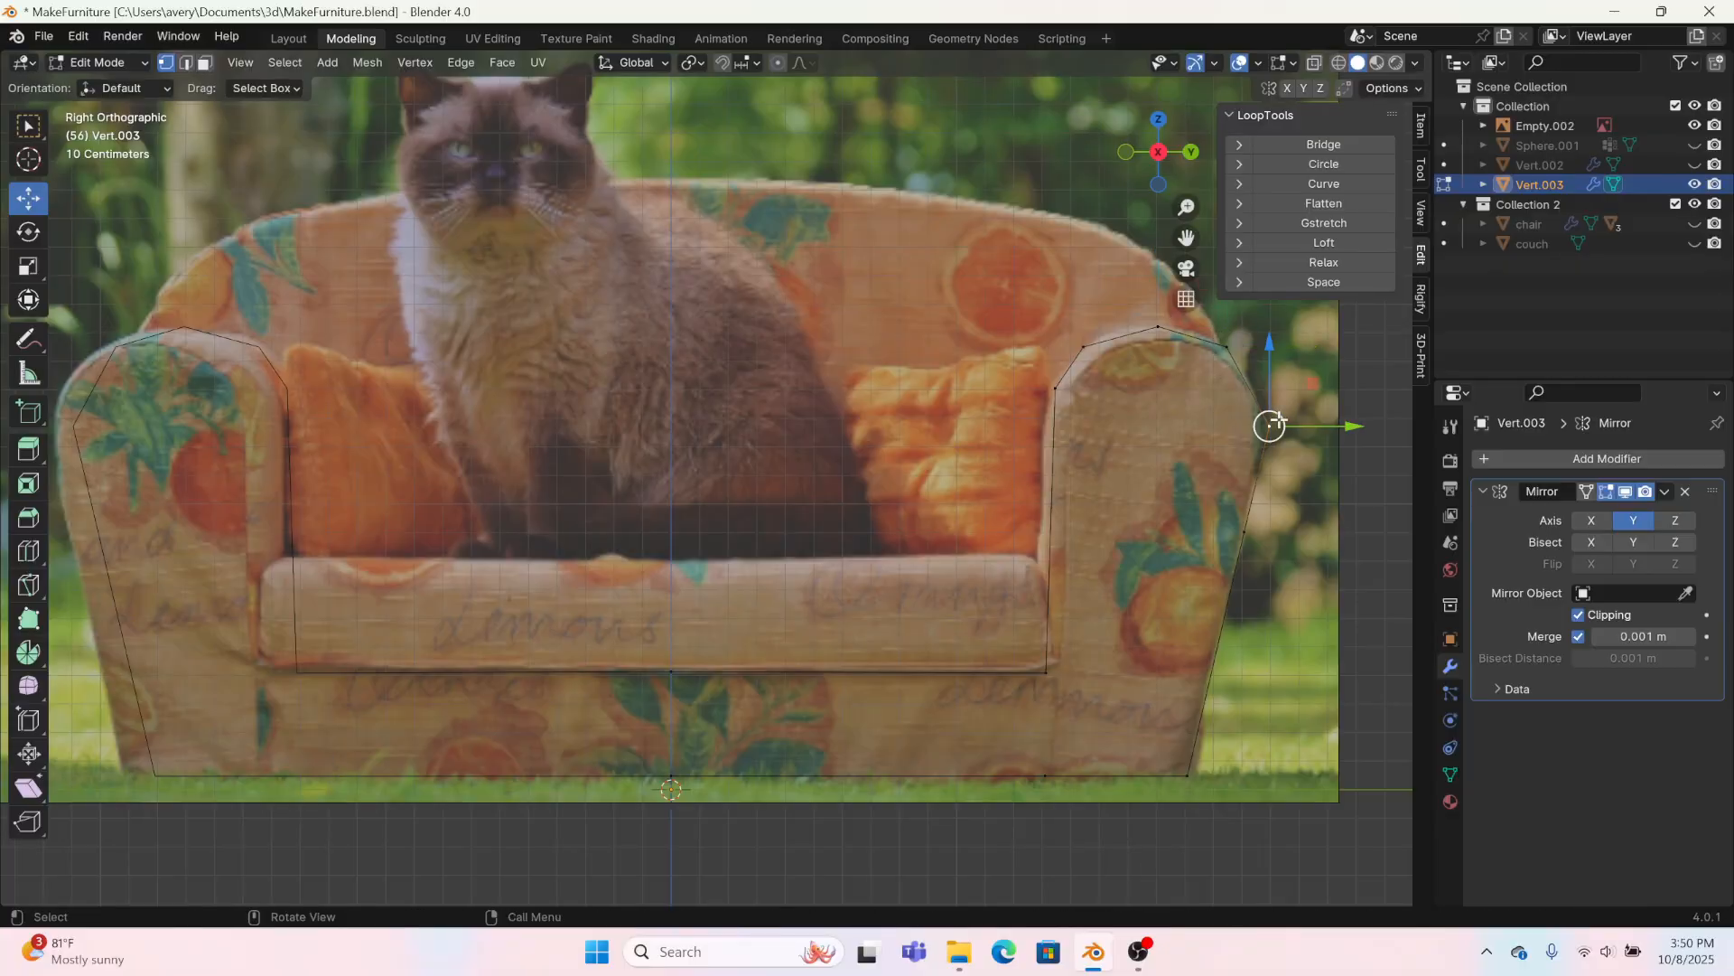
left_click_drag(1269, 426, 1269, 400)
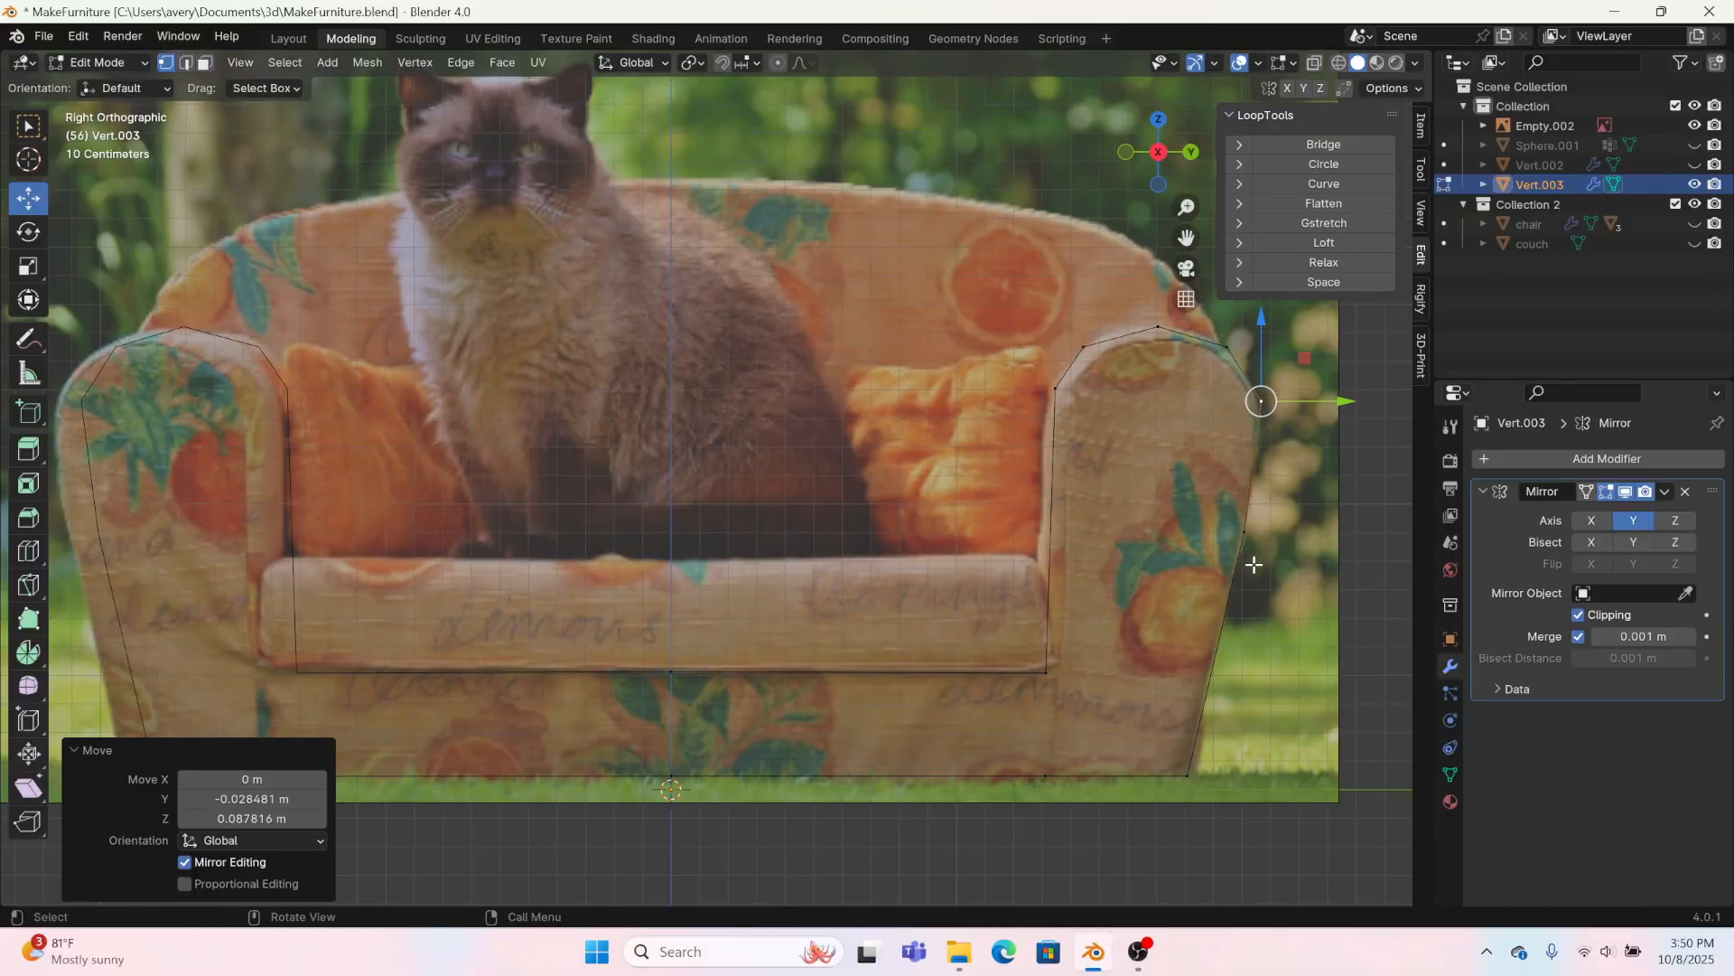
Step: Fill a face between the four vertices of the base section under the seat cushion
left_click(1059, 397, "shift")
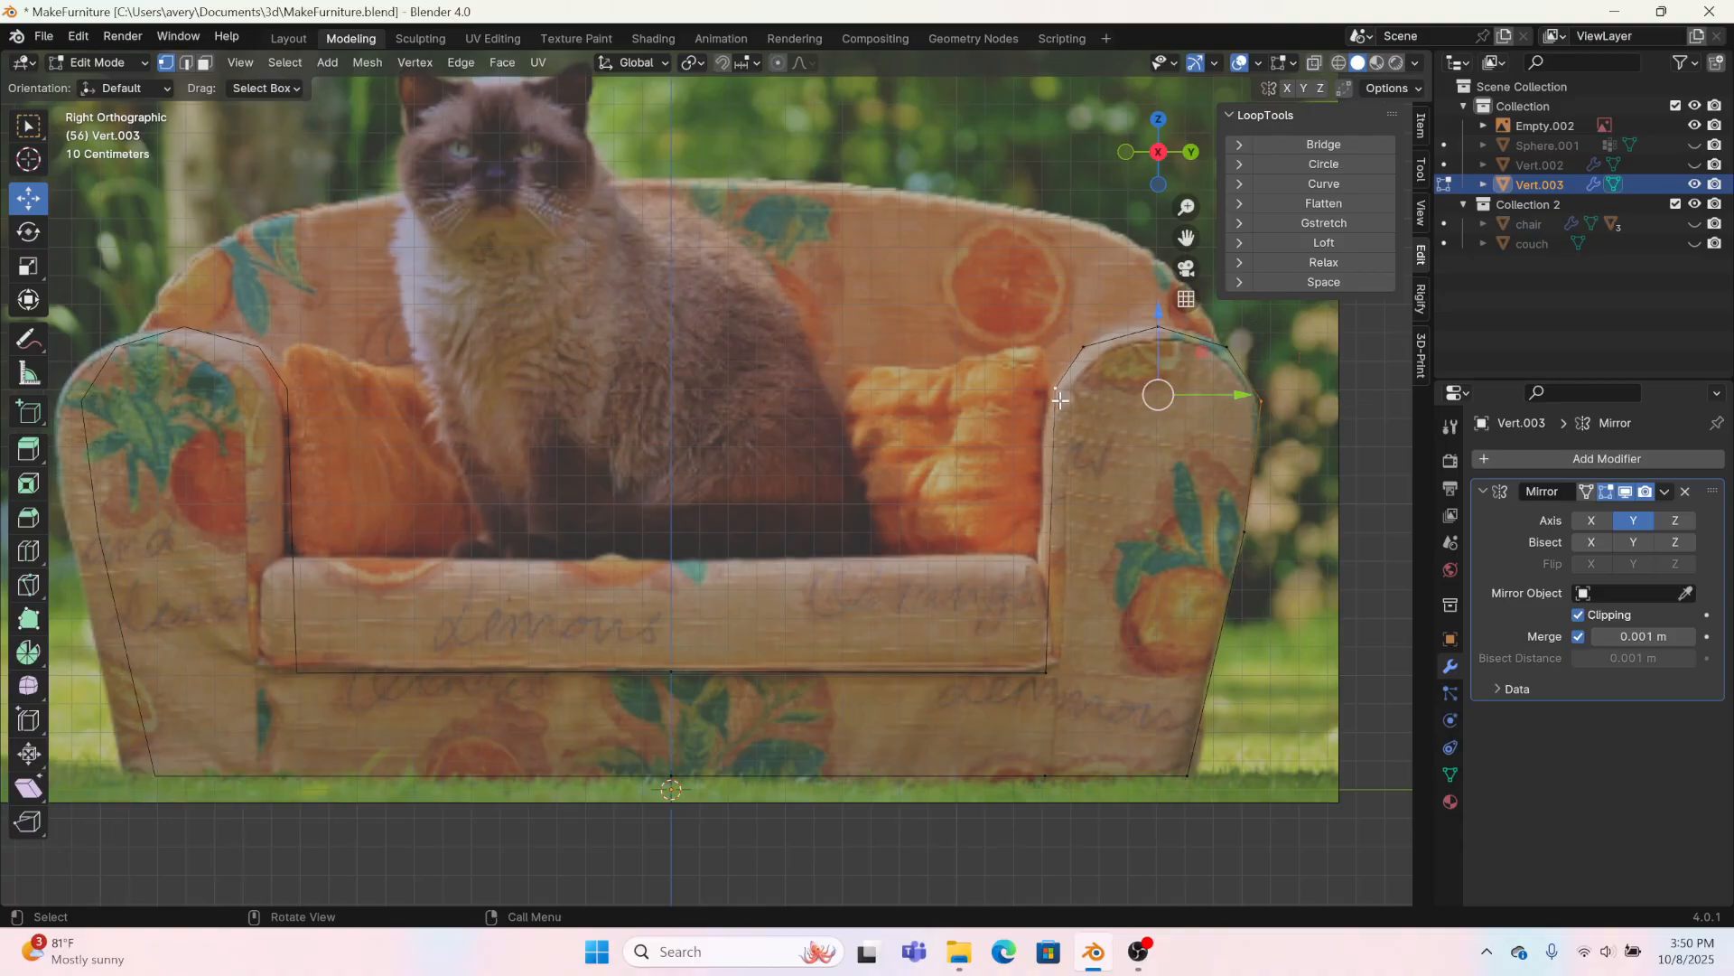
left_click_drag(548, 611, 1088, 828)
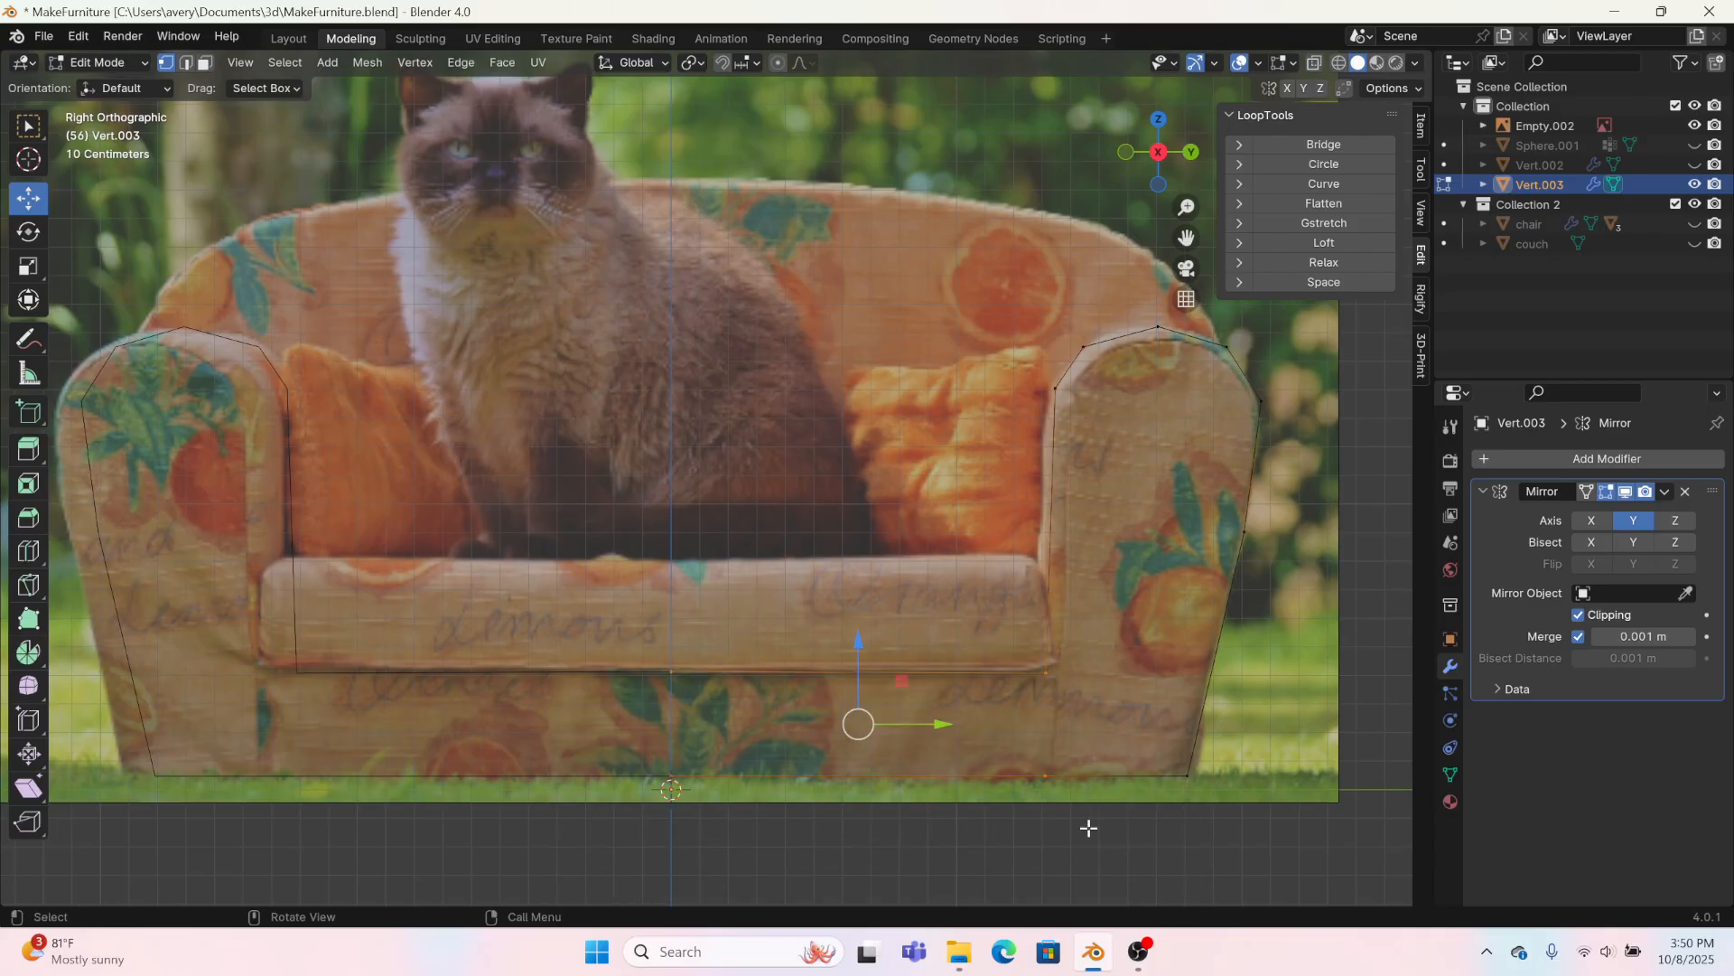
key("f")
Step: Subdivide the arm's lower outer edge and move the new vertex down to about the height of the base's upper edge
left_click_drag(1001, 625, 1215, 829)
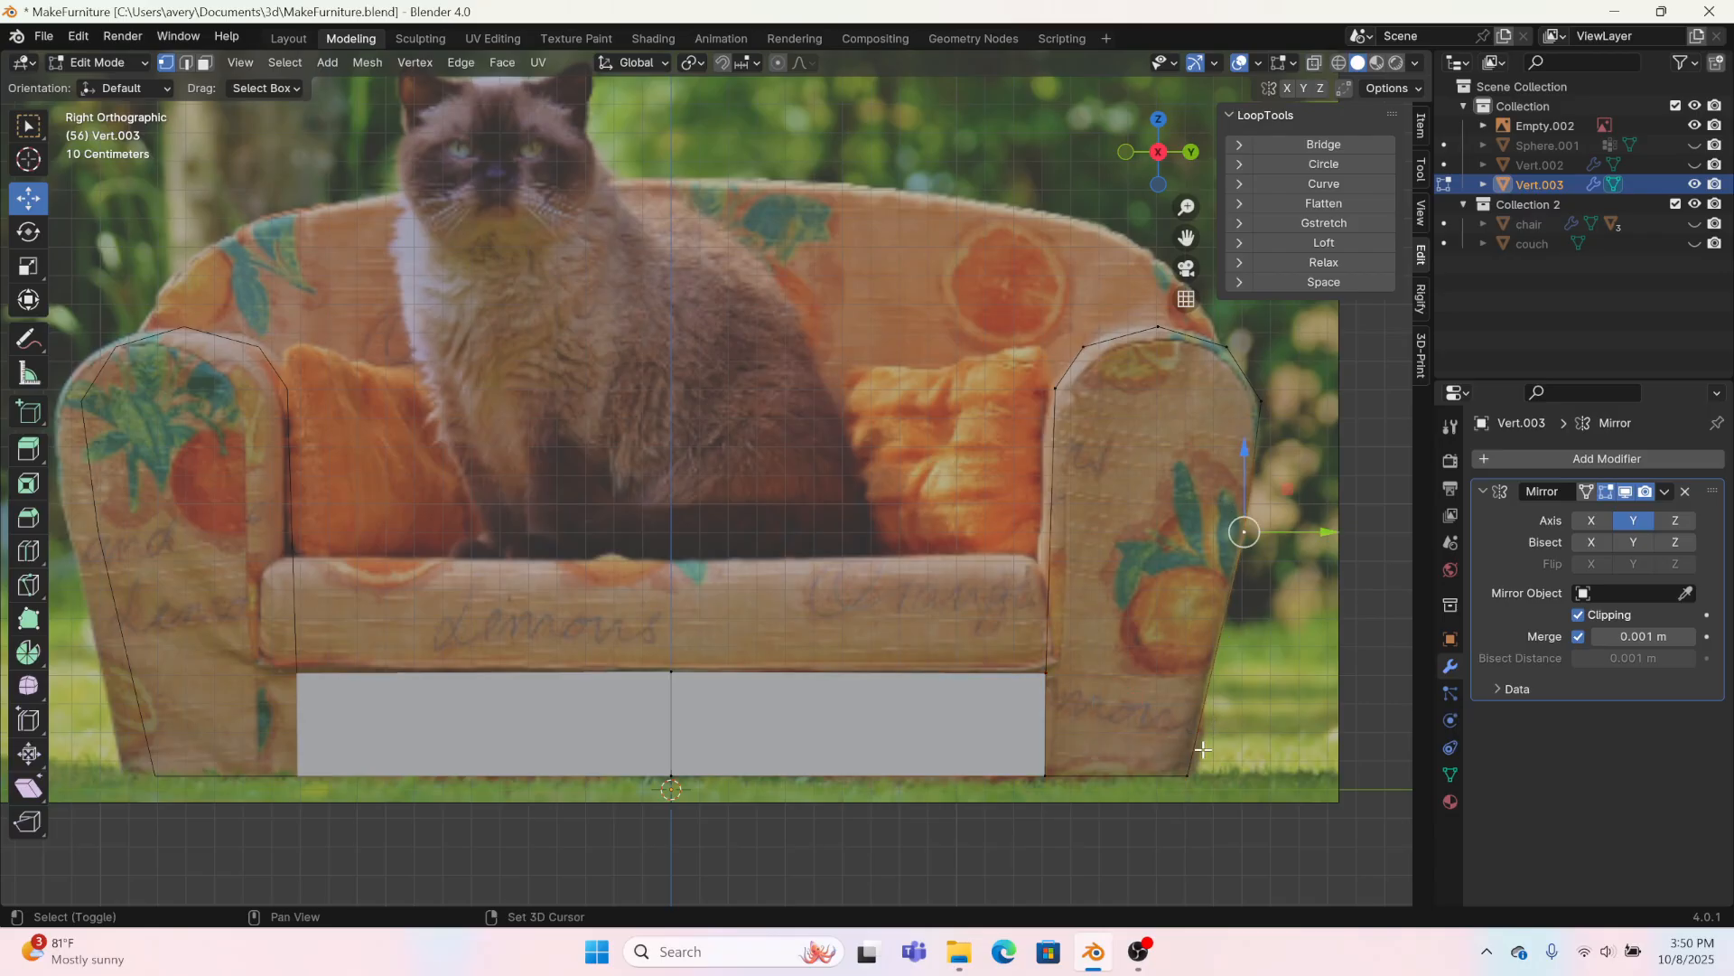
right_click(1211, 668)
left_click(1149, 471)
key("g")
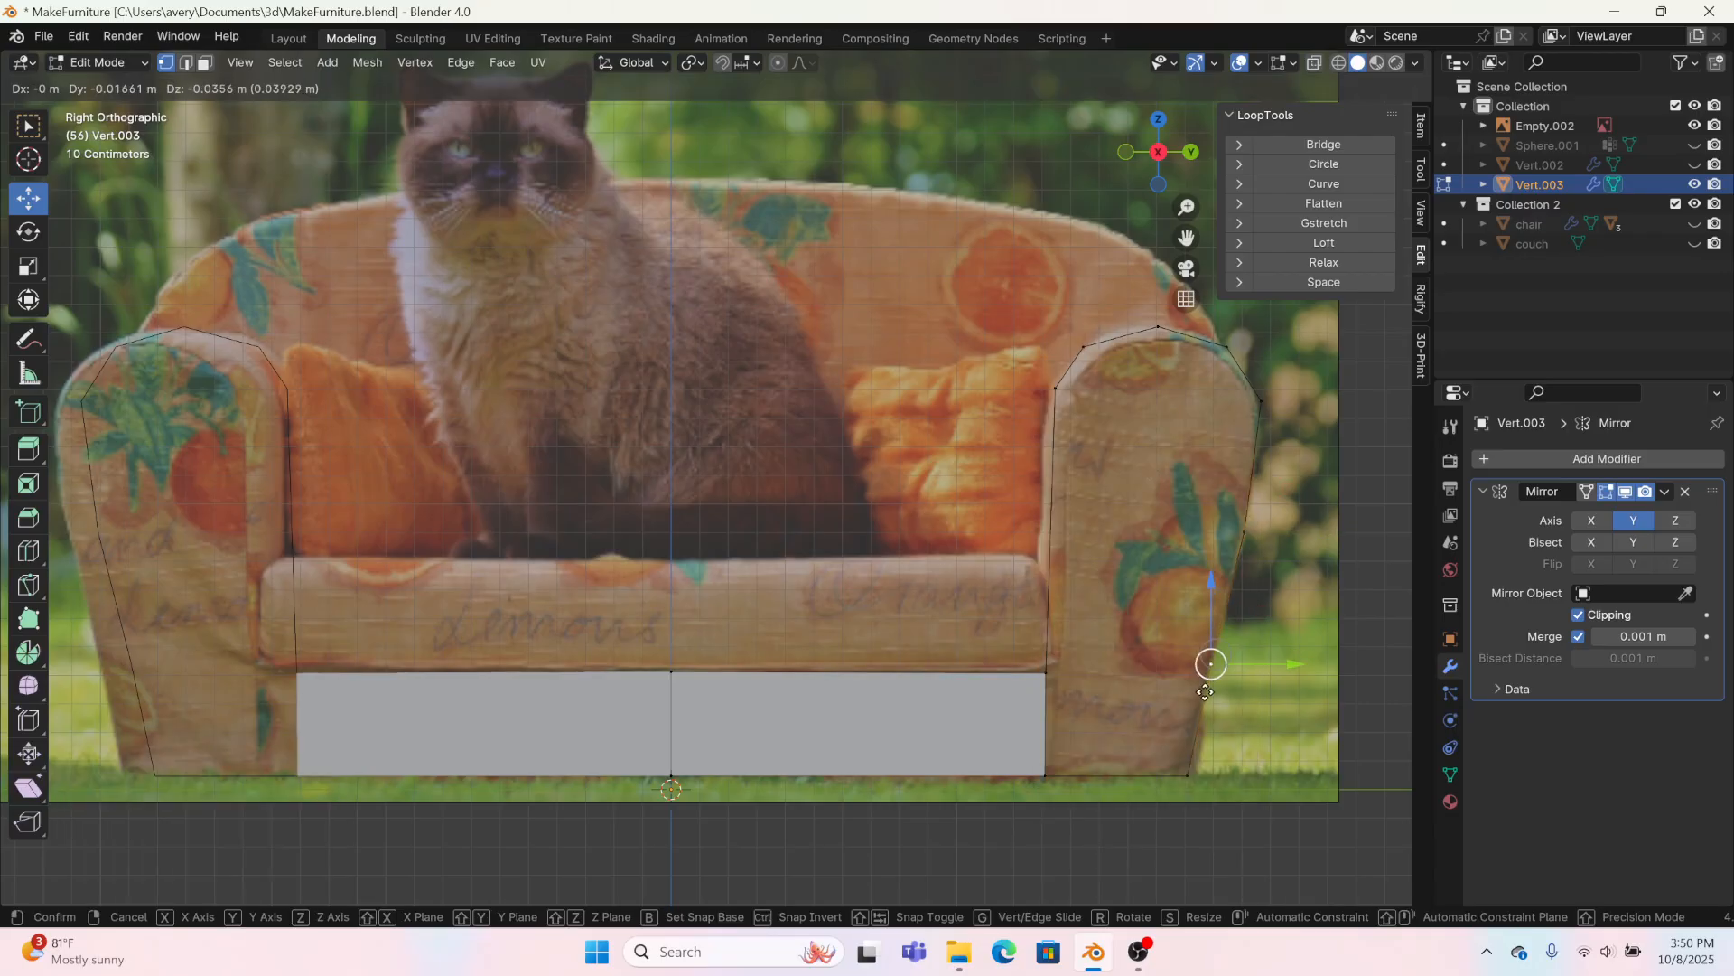
left_click(1207, 704)
Step: Subdivide the arm's vertical inner edge once and align the new vertex with the outer side's middle vertex
left_click(1055, 403)
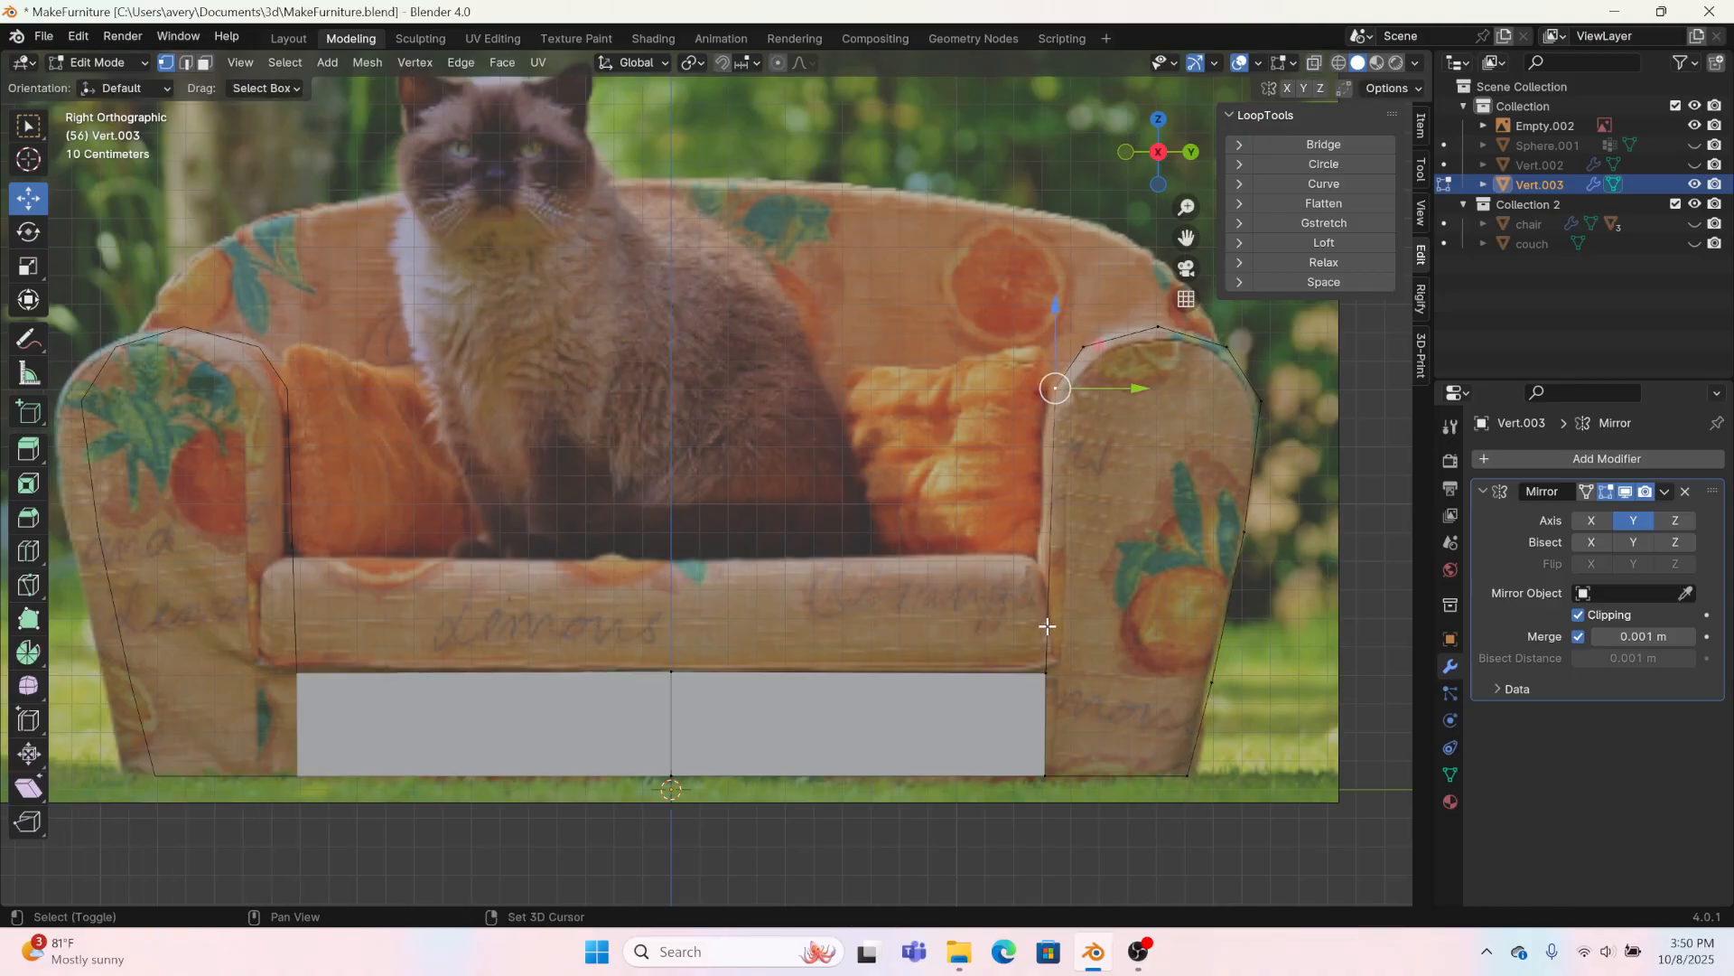
left_click(1047, 663, "shift")
right_click(1048, 578)
left_click(994, 473)
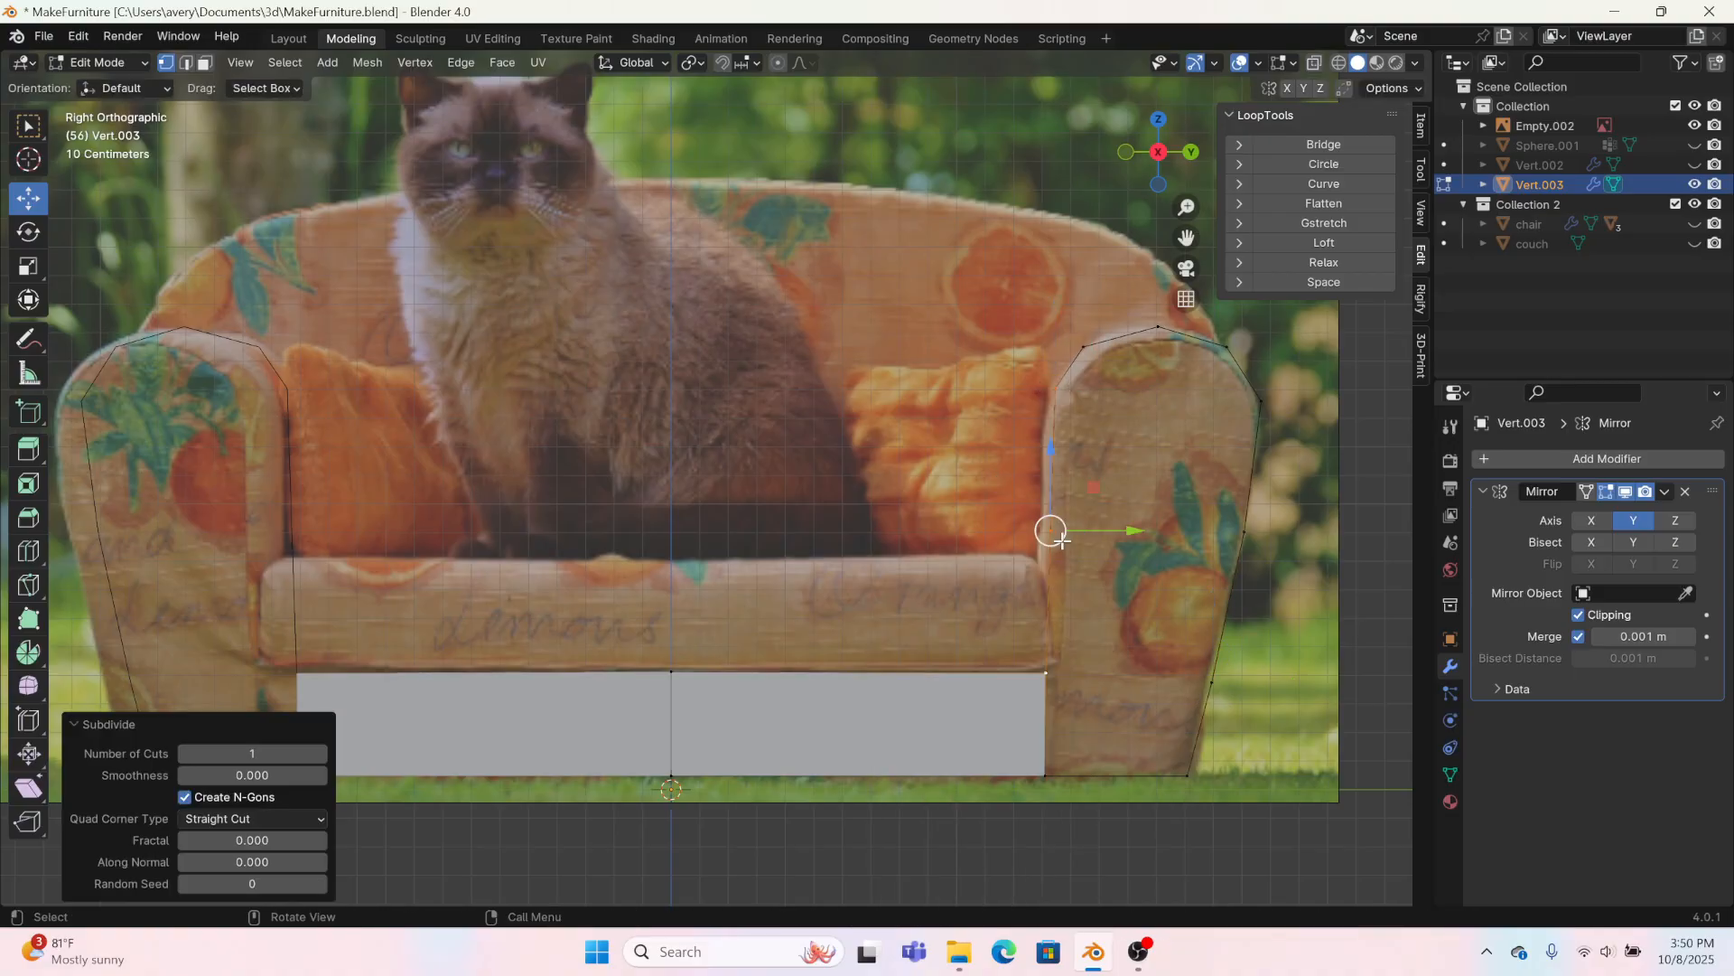
left_click(1048, 531)
key("g")
left_click(1047, 540)
Step: Fill the arm's middle, lower and upper sections with three four-sided faces below its rounded top
left_click_drag(996, 494, 1261, 723)
key("f")
left_click_drag(1260, 815, 977, 647)
key("f")
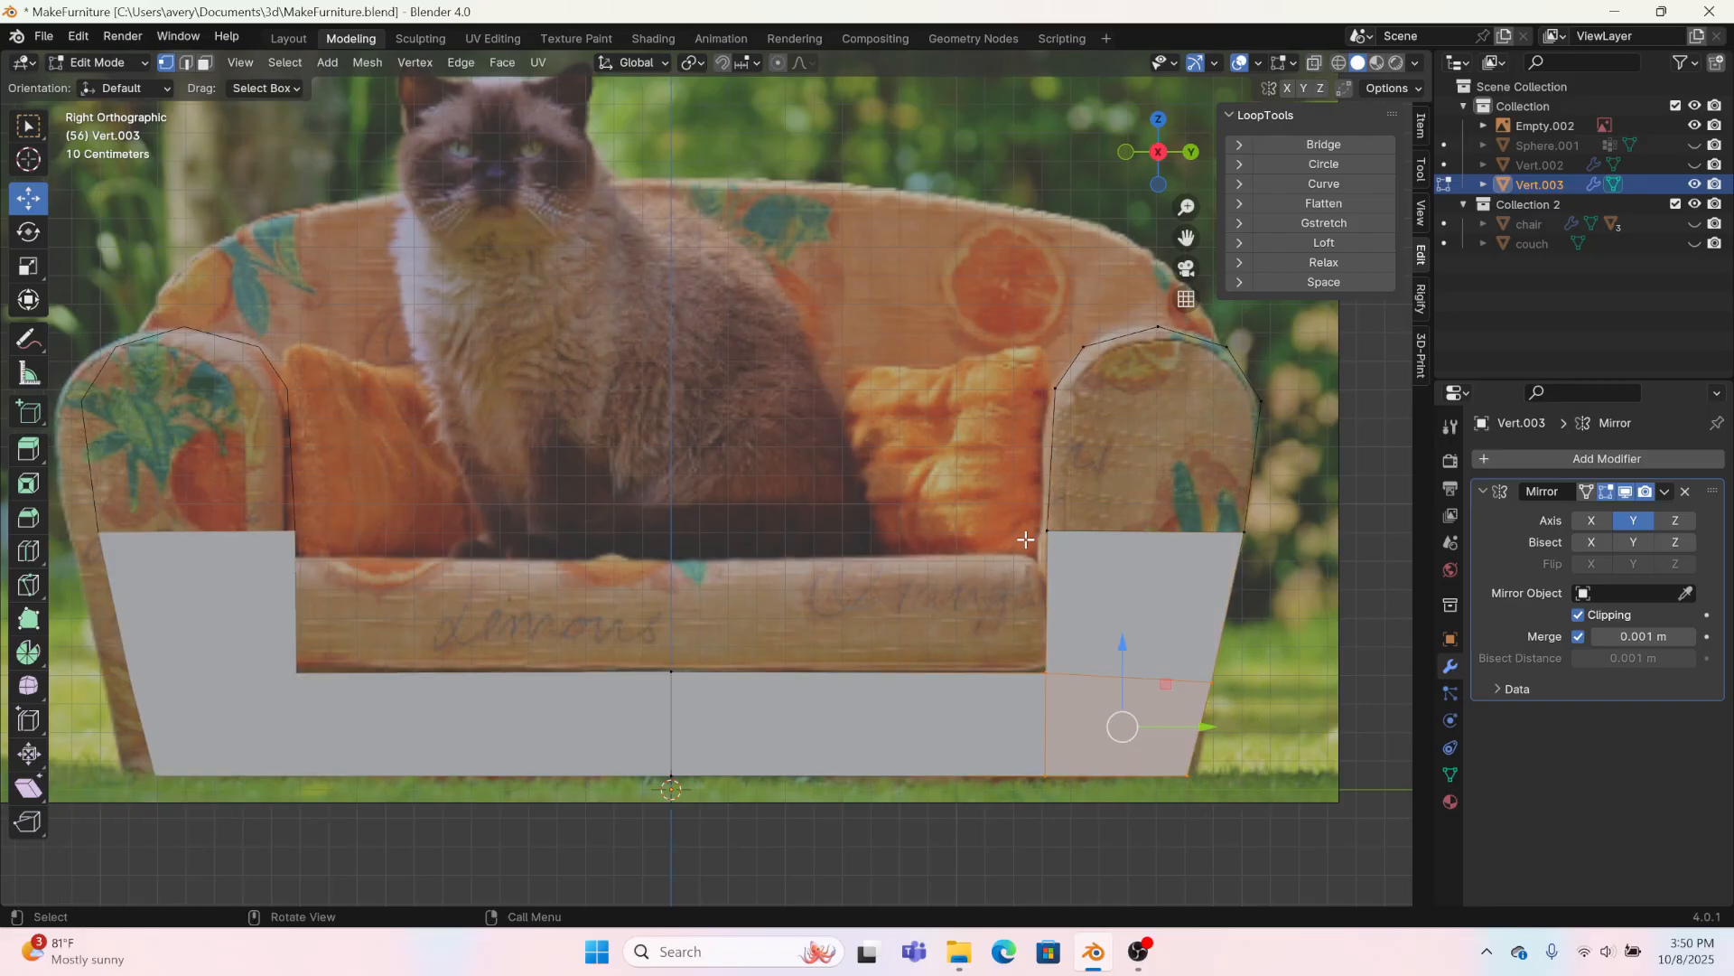
left_click_drag(1003, 384, 1310, 580)
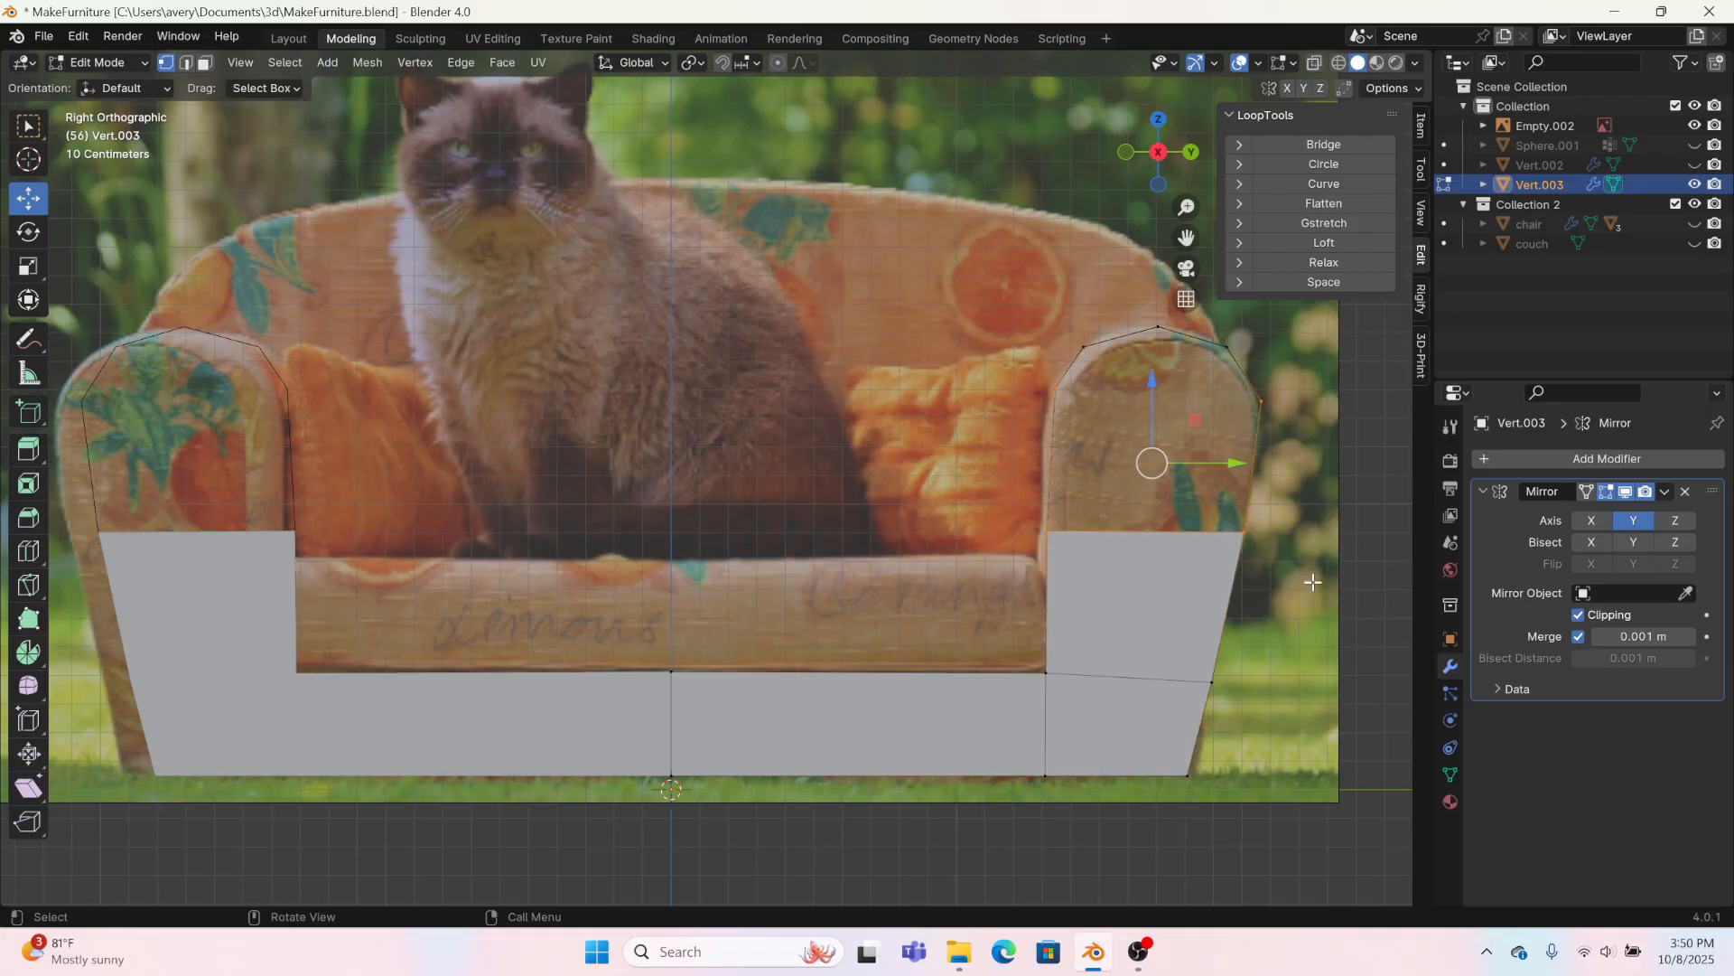
key("f")
Step: Cut a vertical edge loop down the middle of the arm and fill its rounded top with two faces
left_click(35, 552)
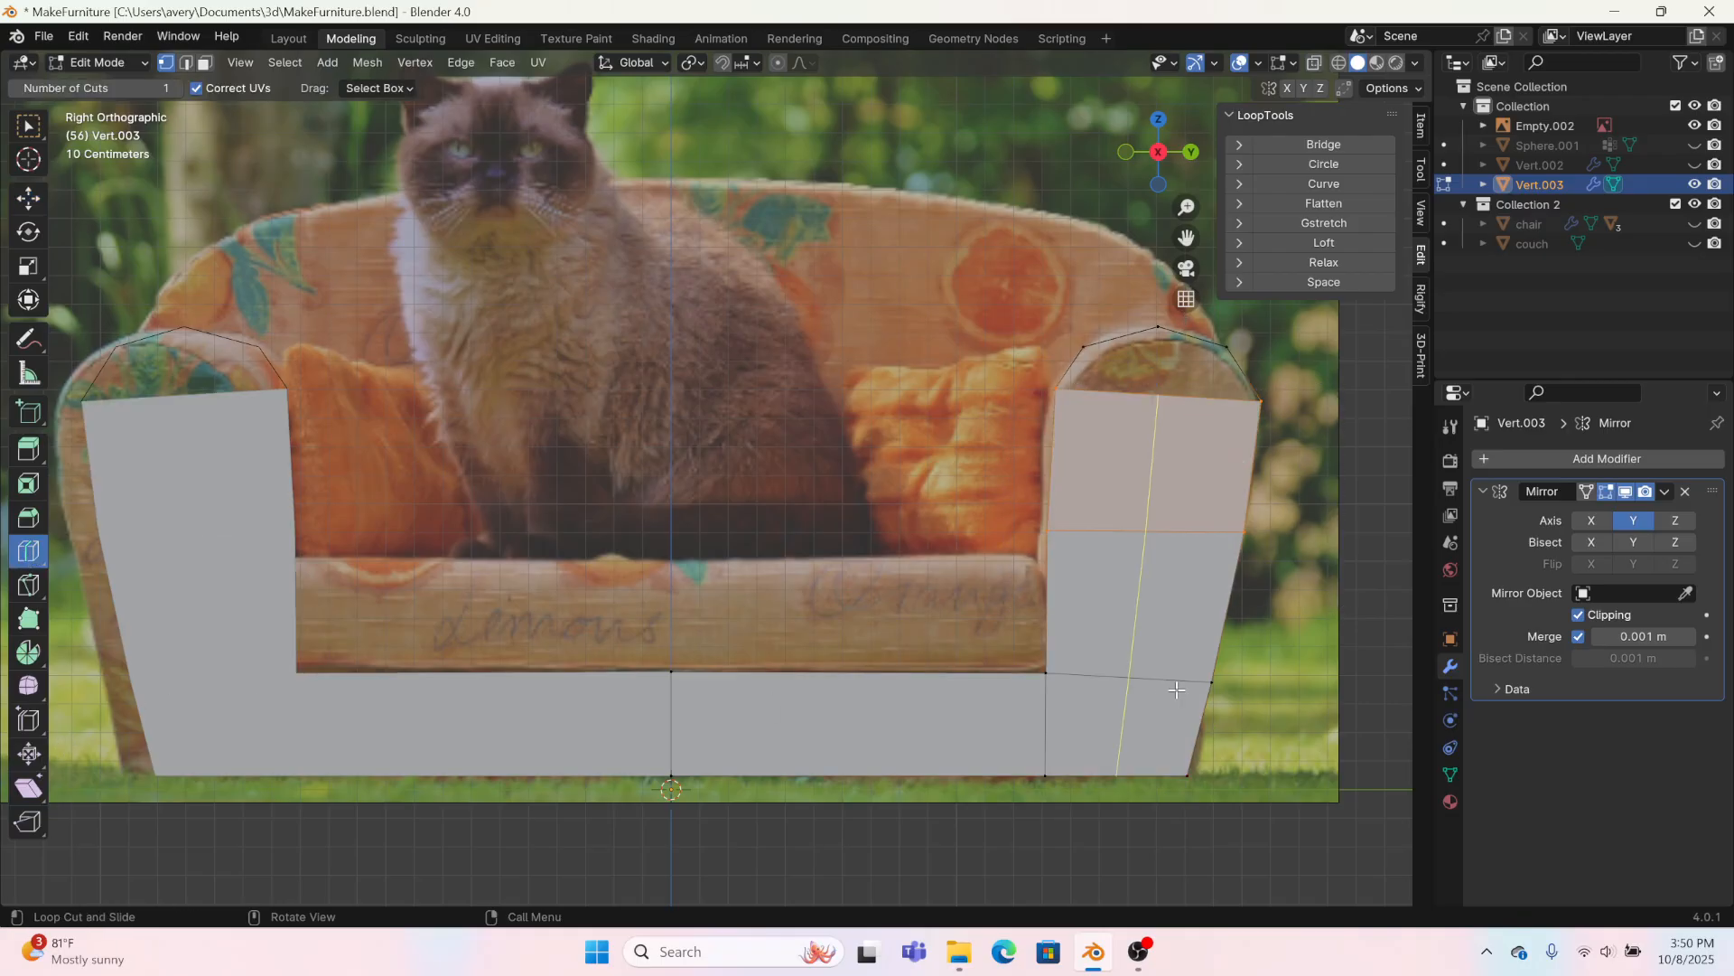
left_click(1134, 623)
left_click(28, 197)
left_click_drag(1016, 285, 1171, 425)
key("f")
left_click_drag(1140, 265, 1299, 446)
key("f")
left_click(757, 442)
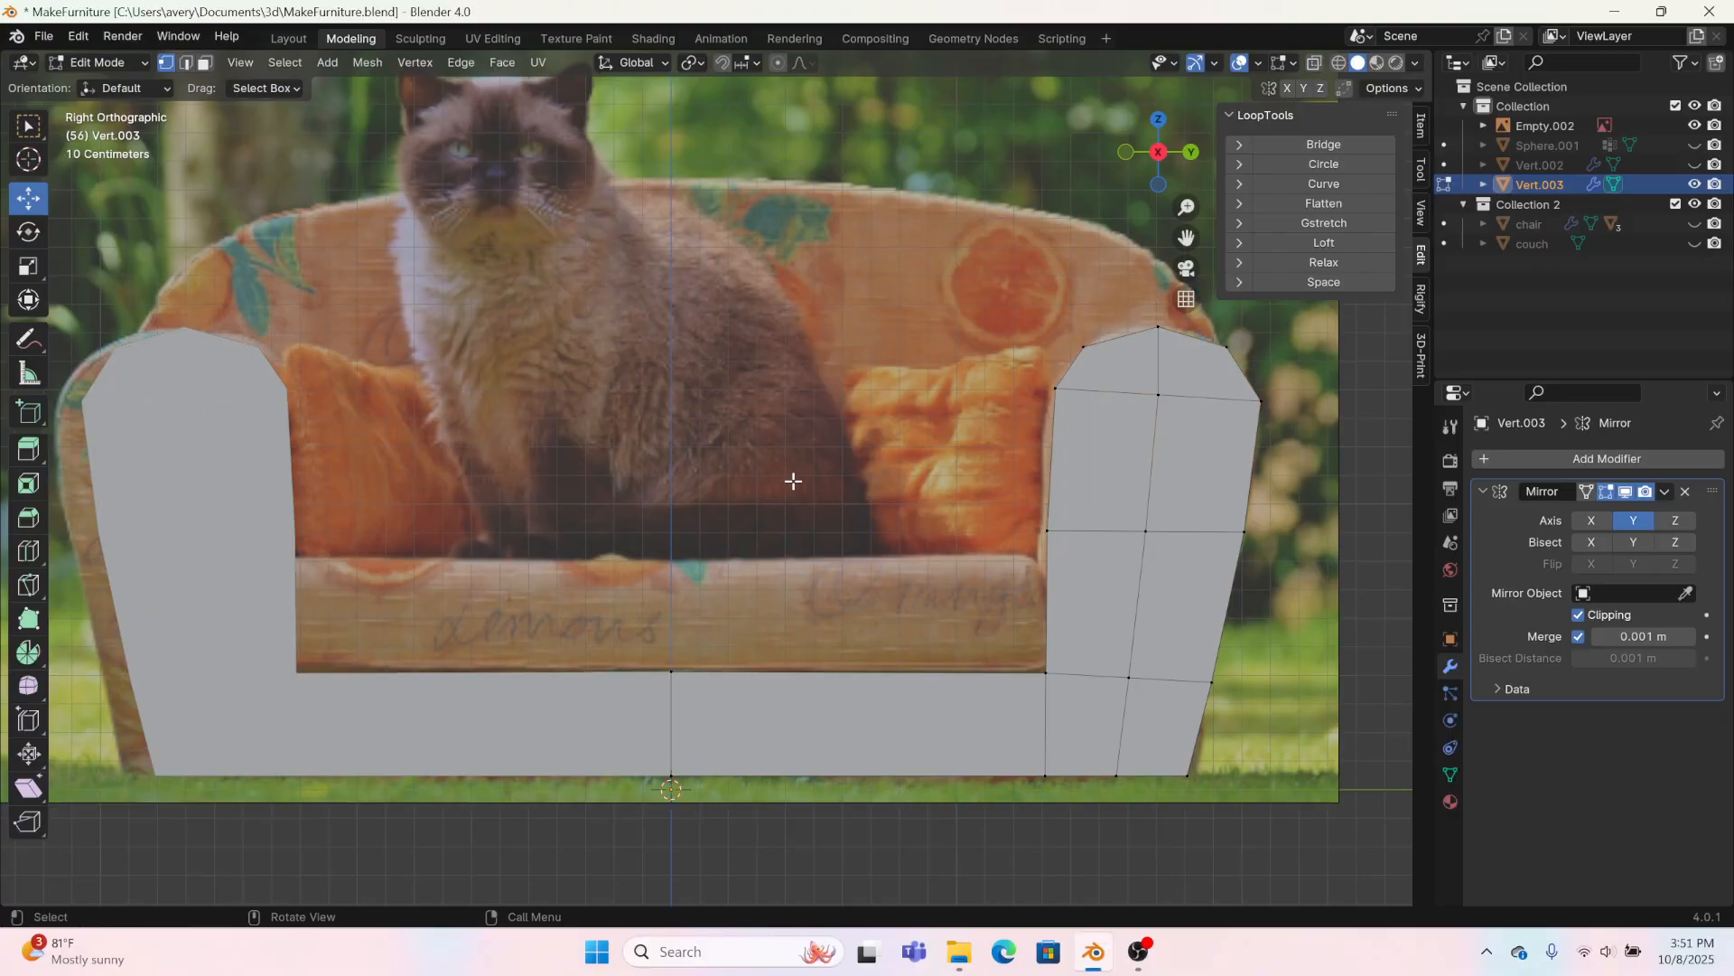
Step: Extrude the whole arm and base profile along X, moving it about 0.83 m and then a further 0.91 m
middle_click_drag(799, 609, 692, 660)
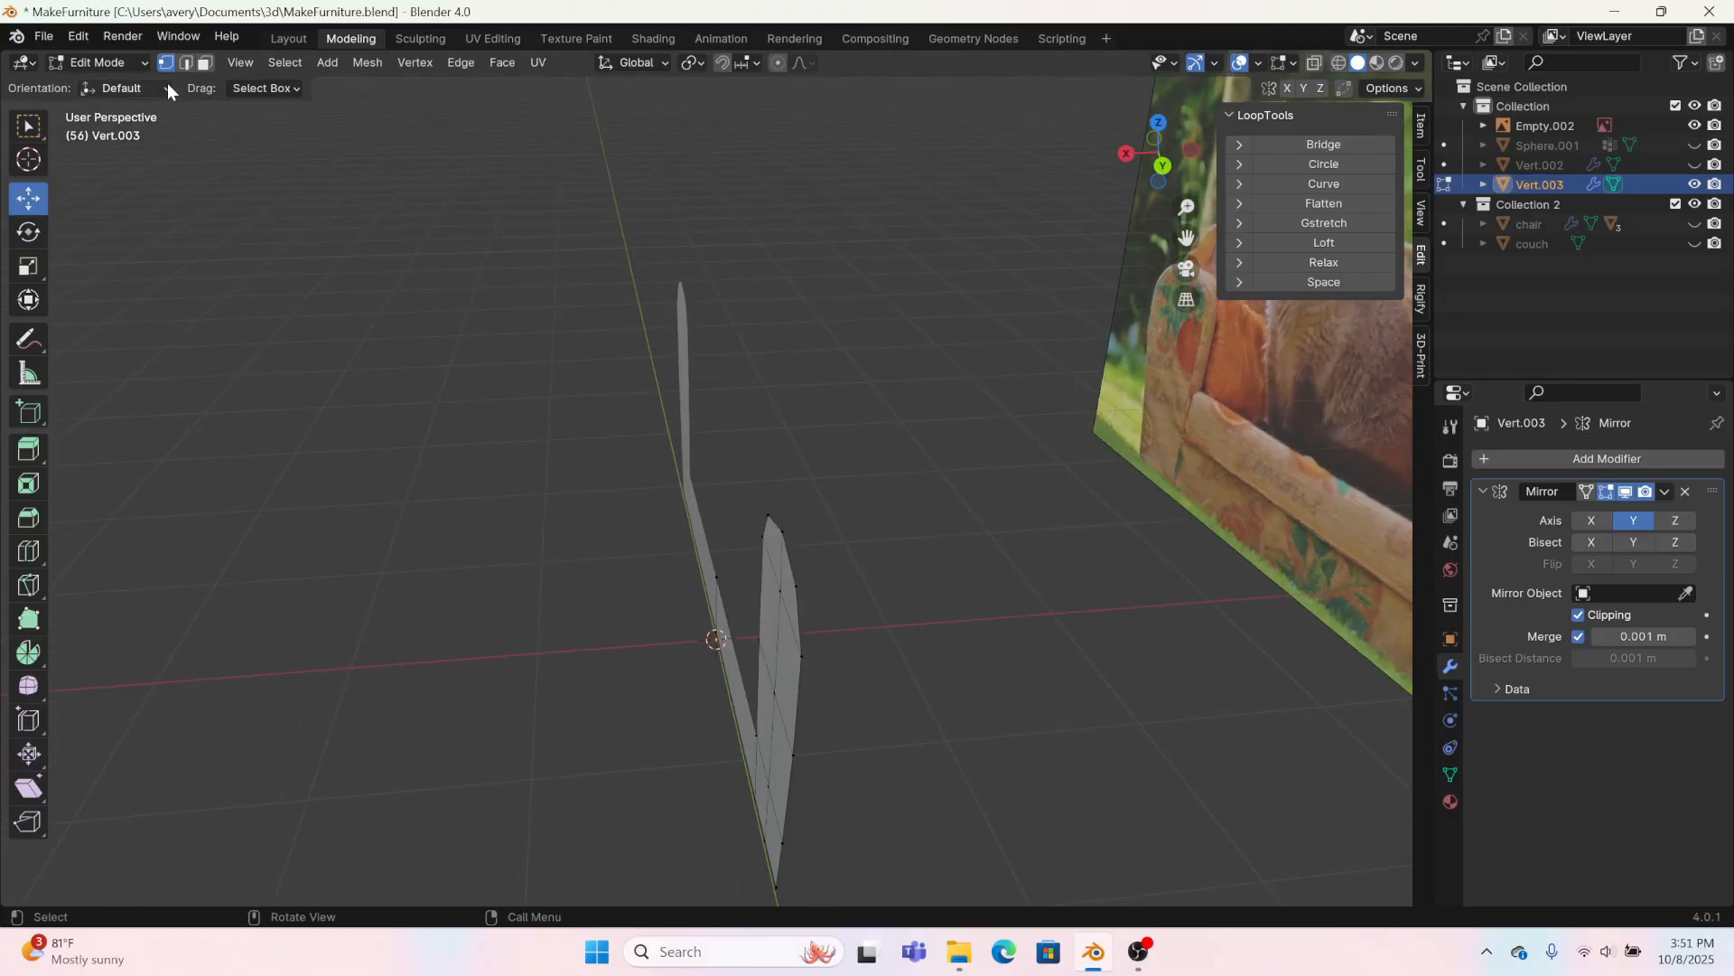
key("a")
key("e")
right_click(715, 694)
left_click_drag(699, 689, 493, 709)
scroll(579, 673, "down", 2)
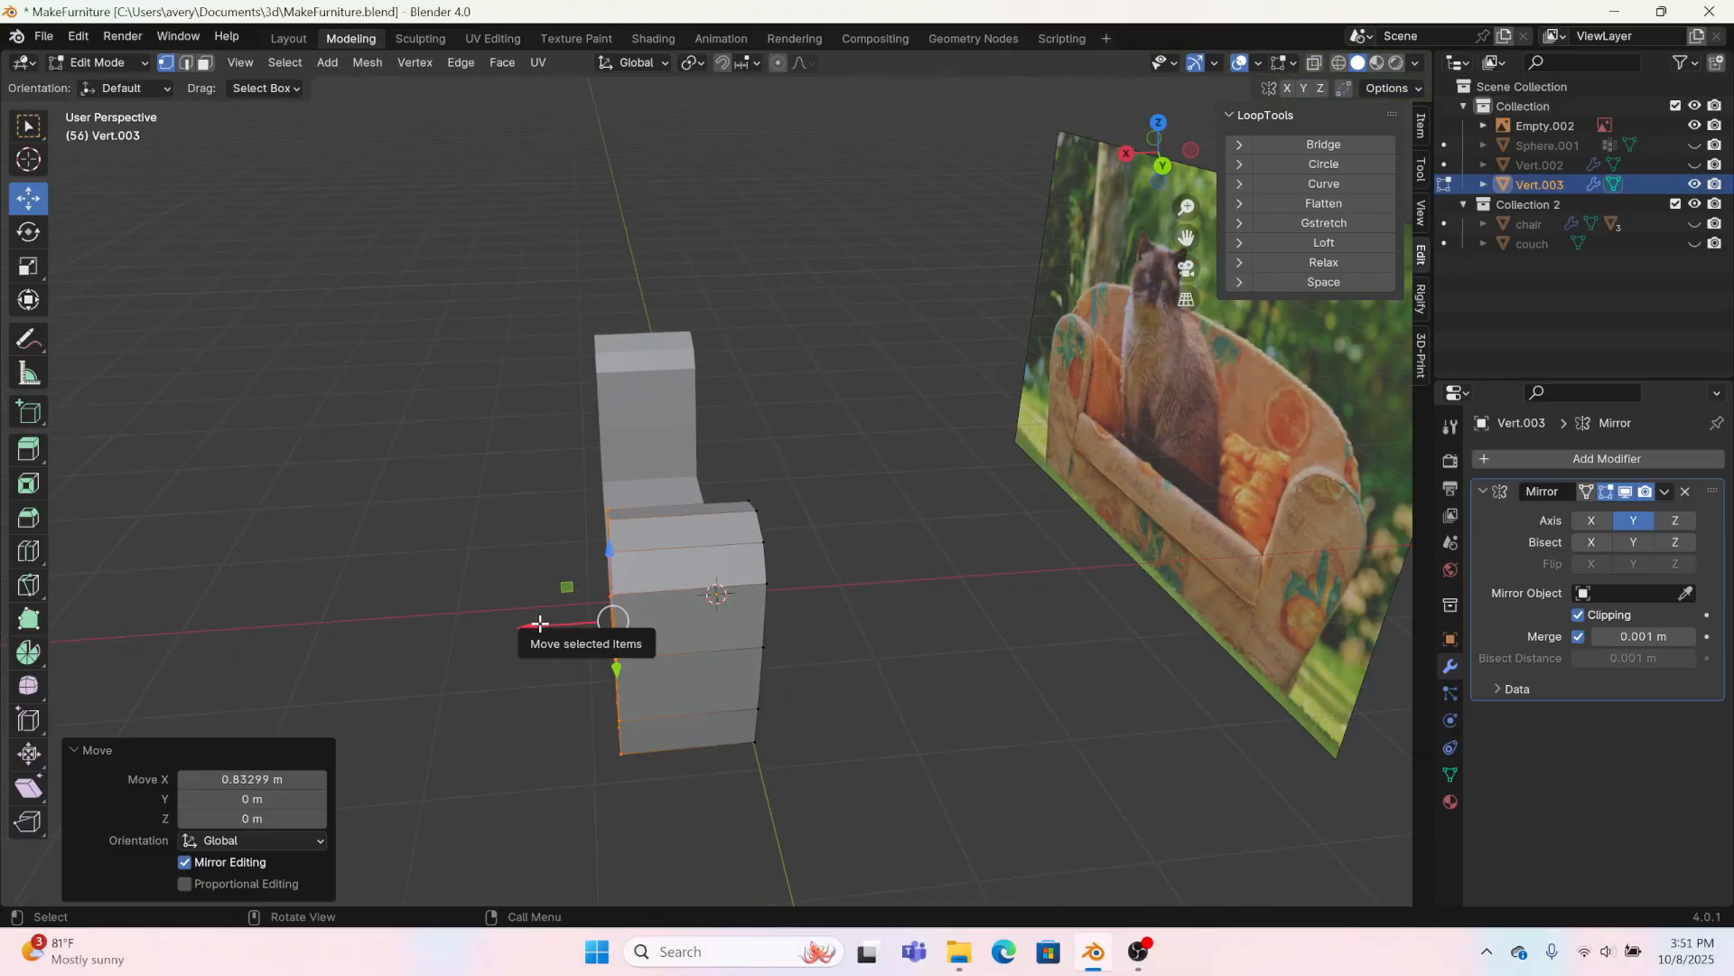
left_click_drag(539, 624, 384, 641)
middle_click_drag(314, 124, 477, 289)
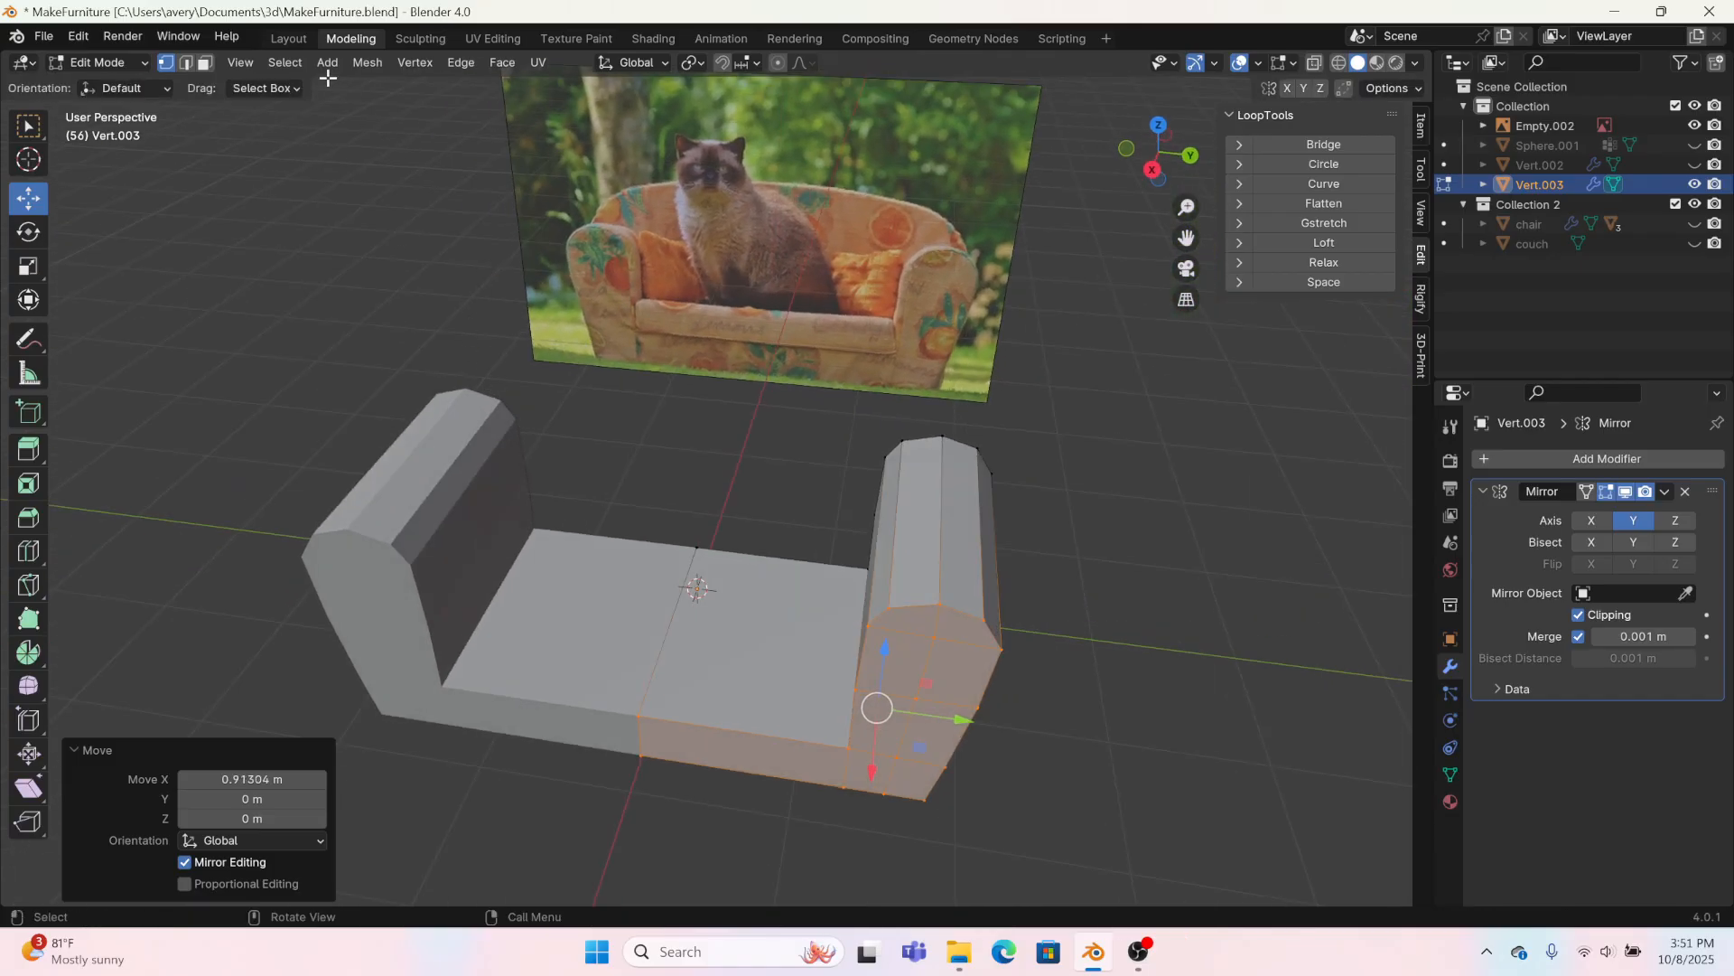
Step: Select the whole arm and base mesh and recalculate its normals to the outside
left_click(380, 59)
mouse_move(397, 421)
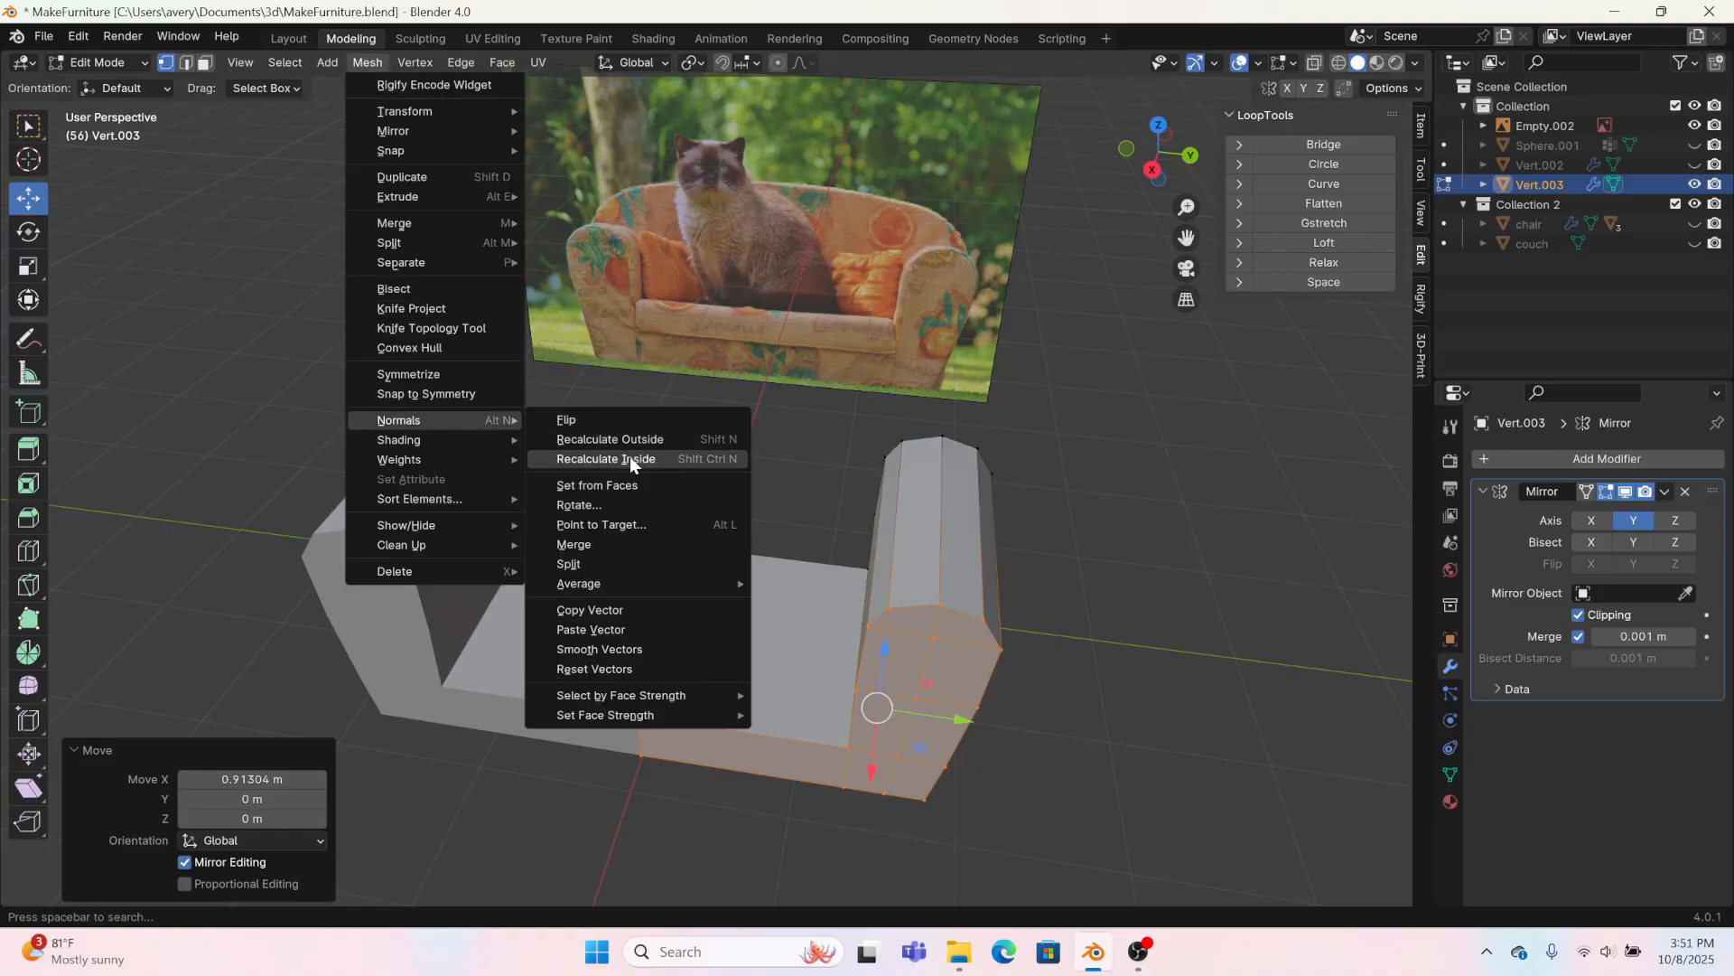
left_click(719, 453)
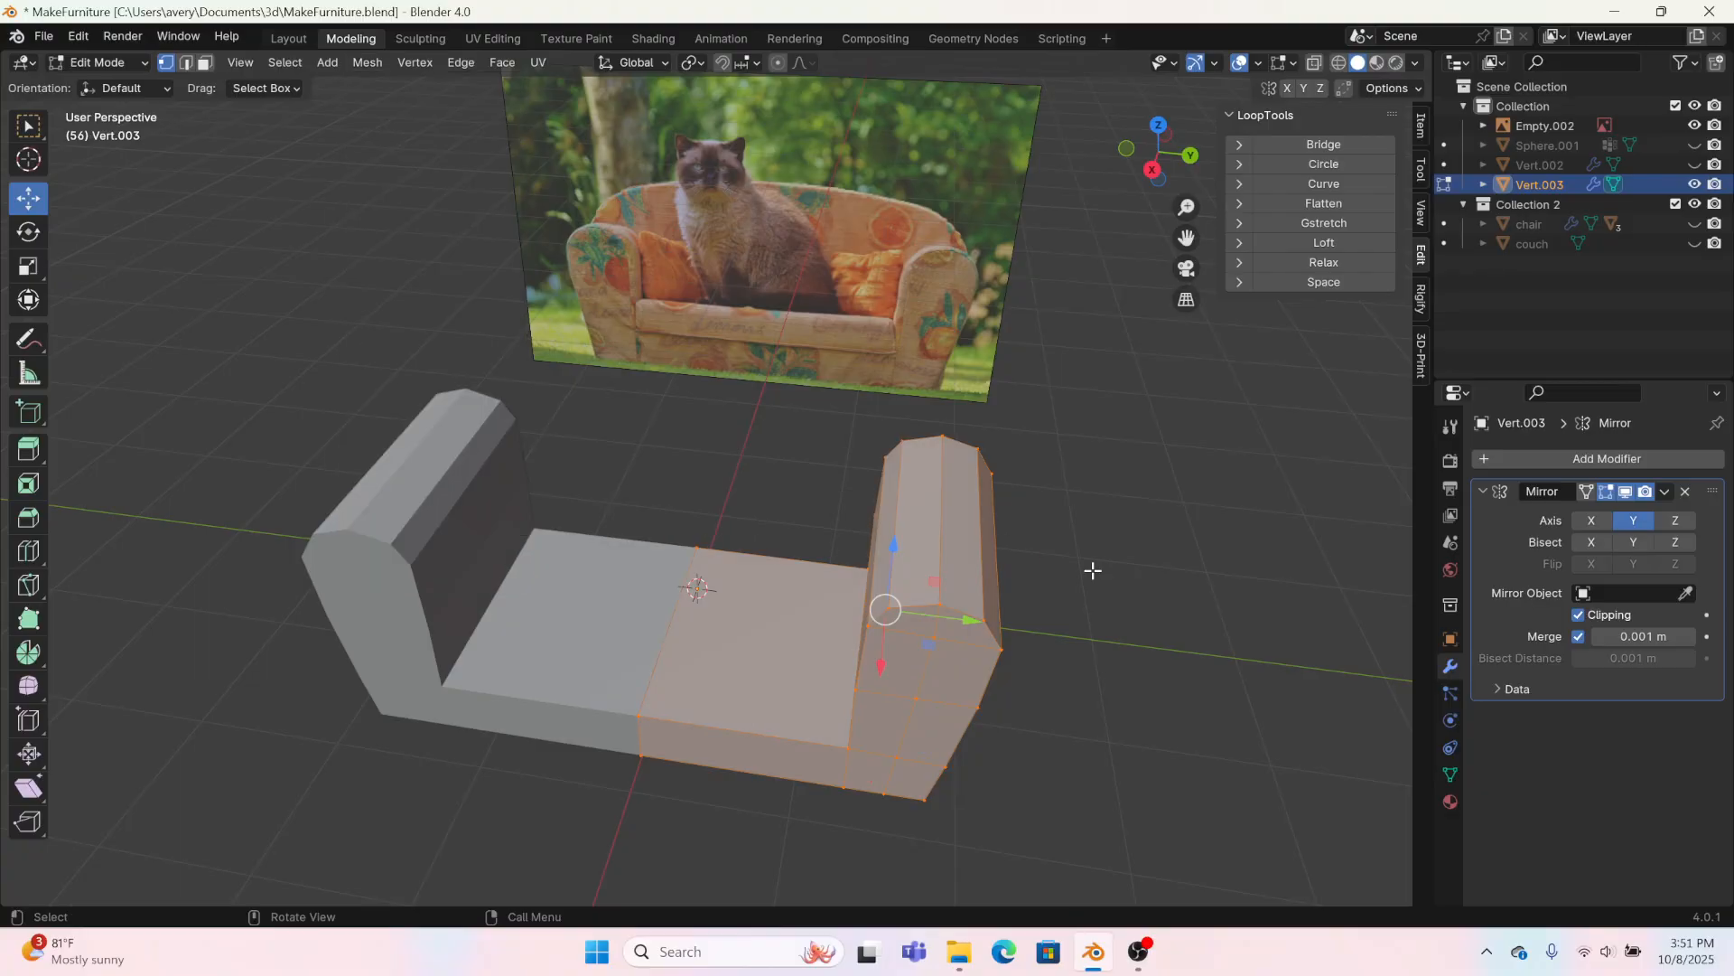
left_click(385, 70)
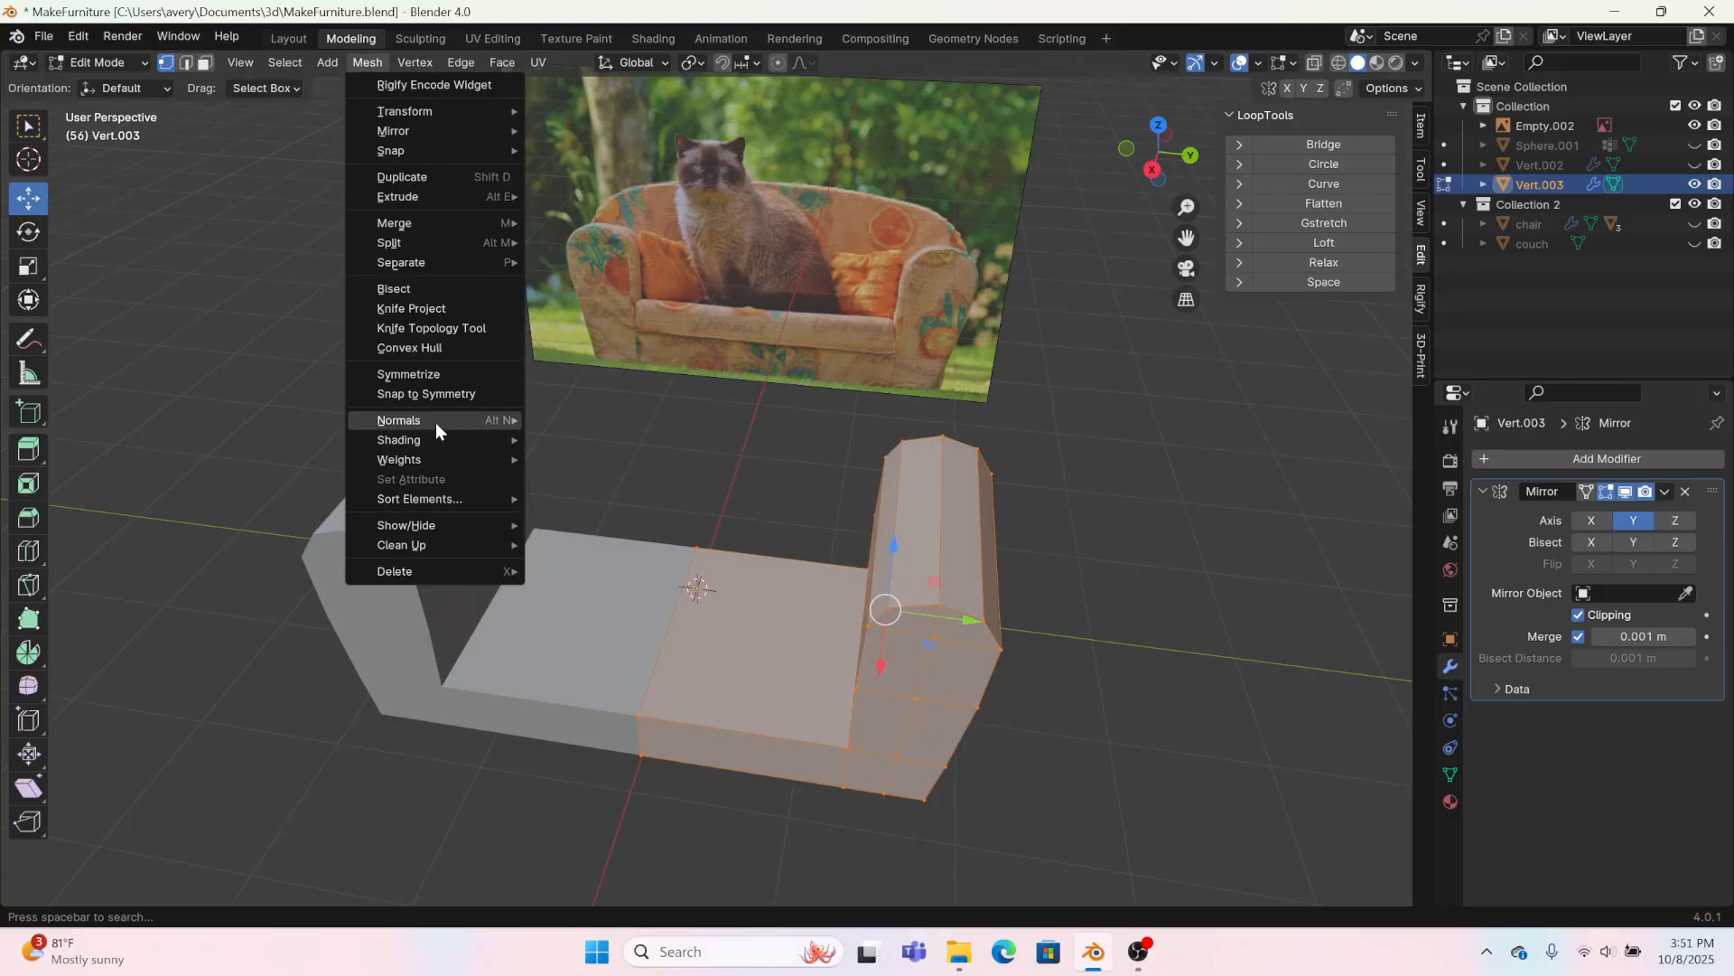
mouse_move(435, 421)
left_click(593, 437)
left_click(1201, 600)
Step: Select the edges outlining the front and back faces of the arm and base and set their bevel weight to 1
middle_click_drag(1201, 600, 1111, 605)
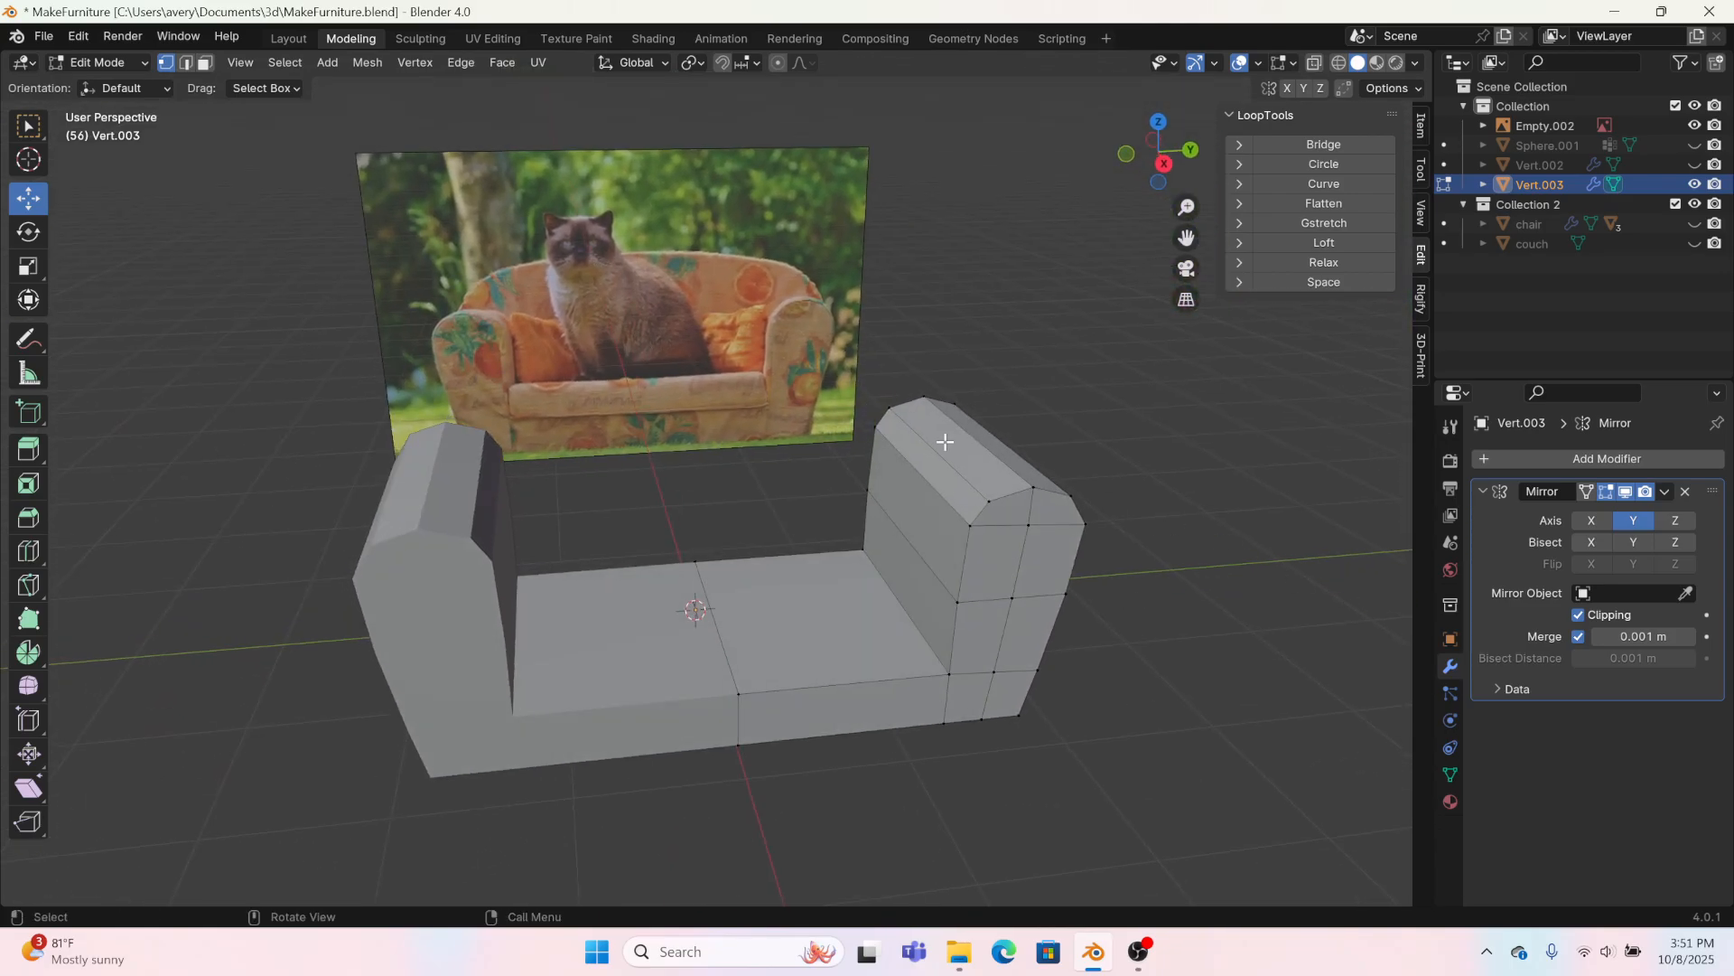
left_click(1002, 500, "alt")
left_click(980, 511, "alt")
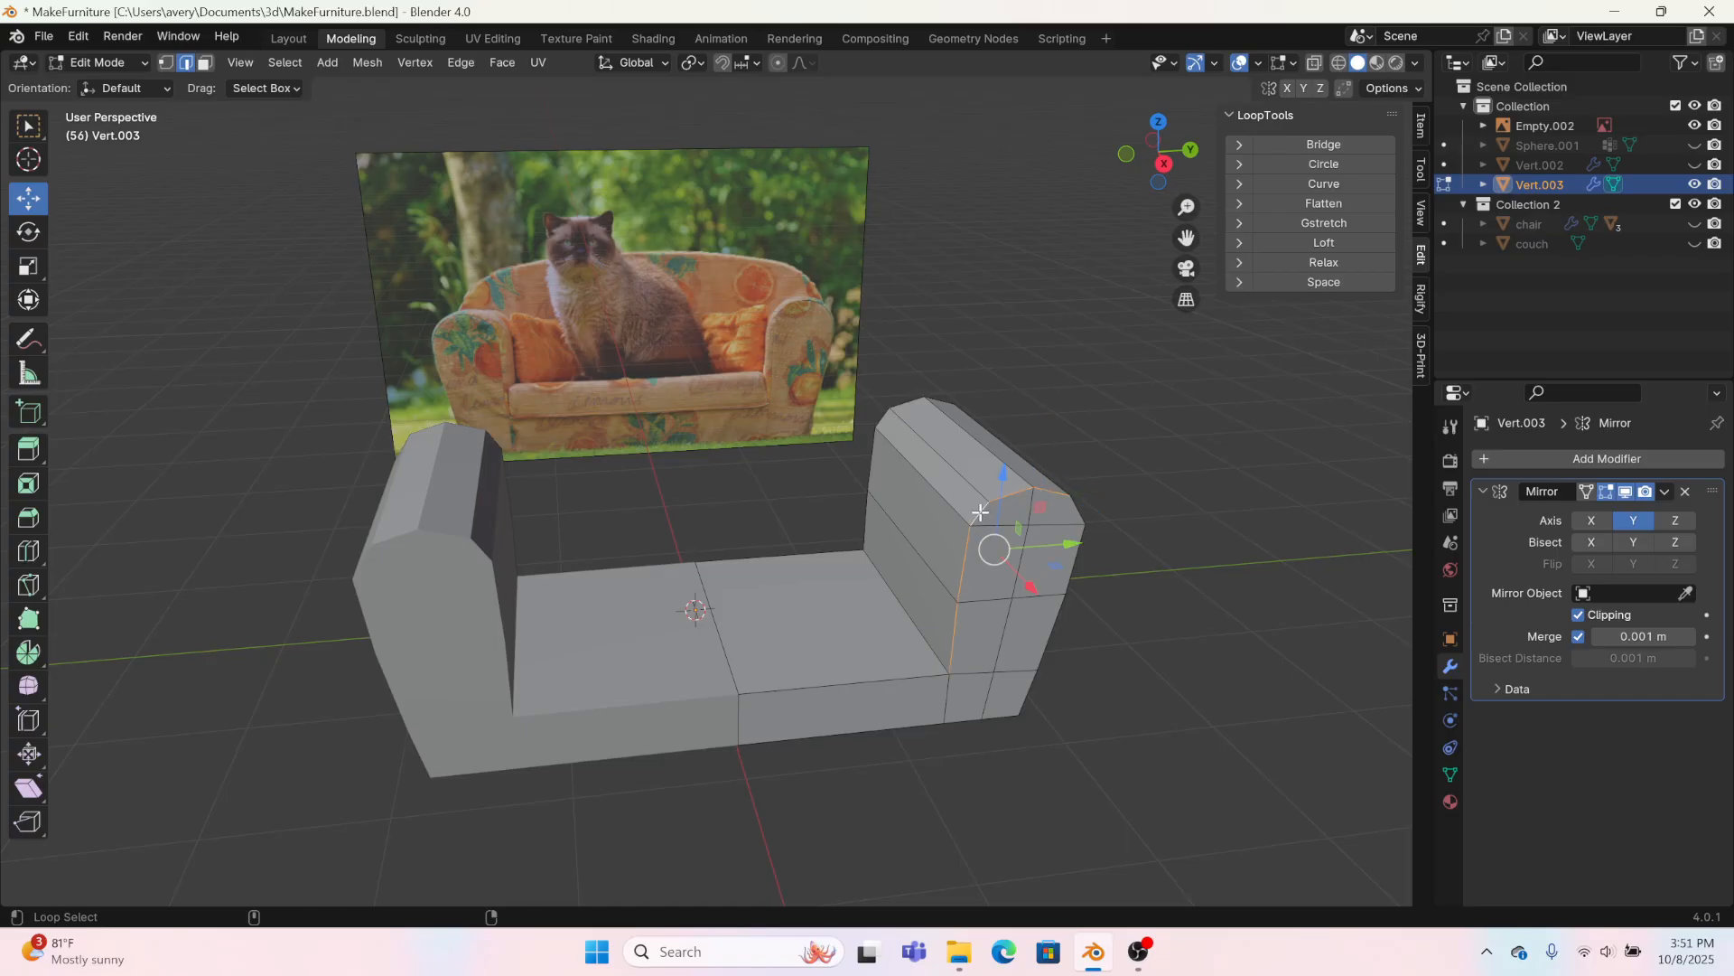
left_click(921, 684, "alt")
left_click(1053, 620, "alt+shift")
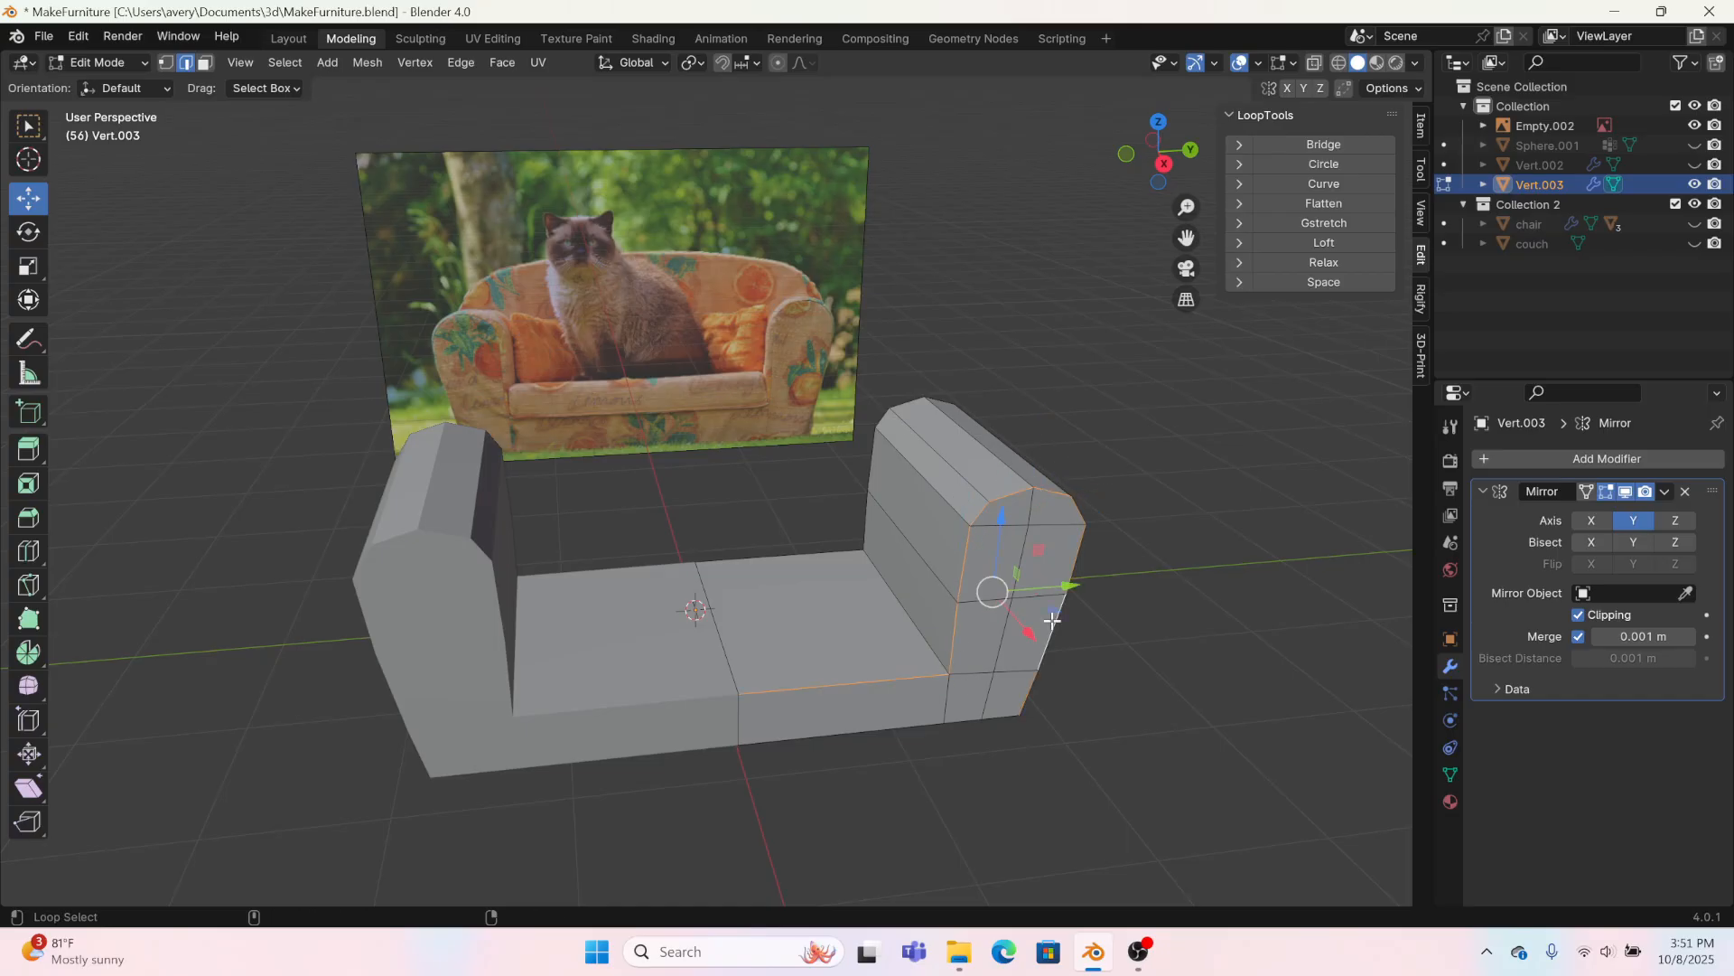
left_click(969, 720, "alt+shift")
left_click(820, 552, "alt+shift")
left_click(873, 474, "alt+shift")
middle_click_drag(1028, 601, 580, 567)
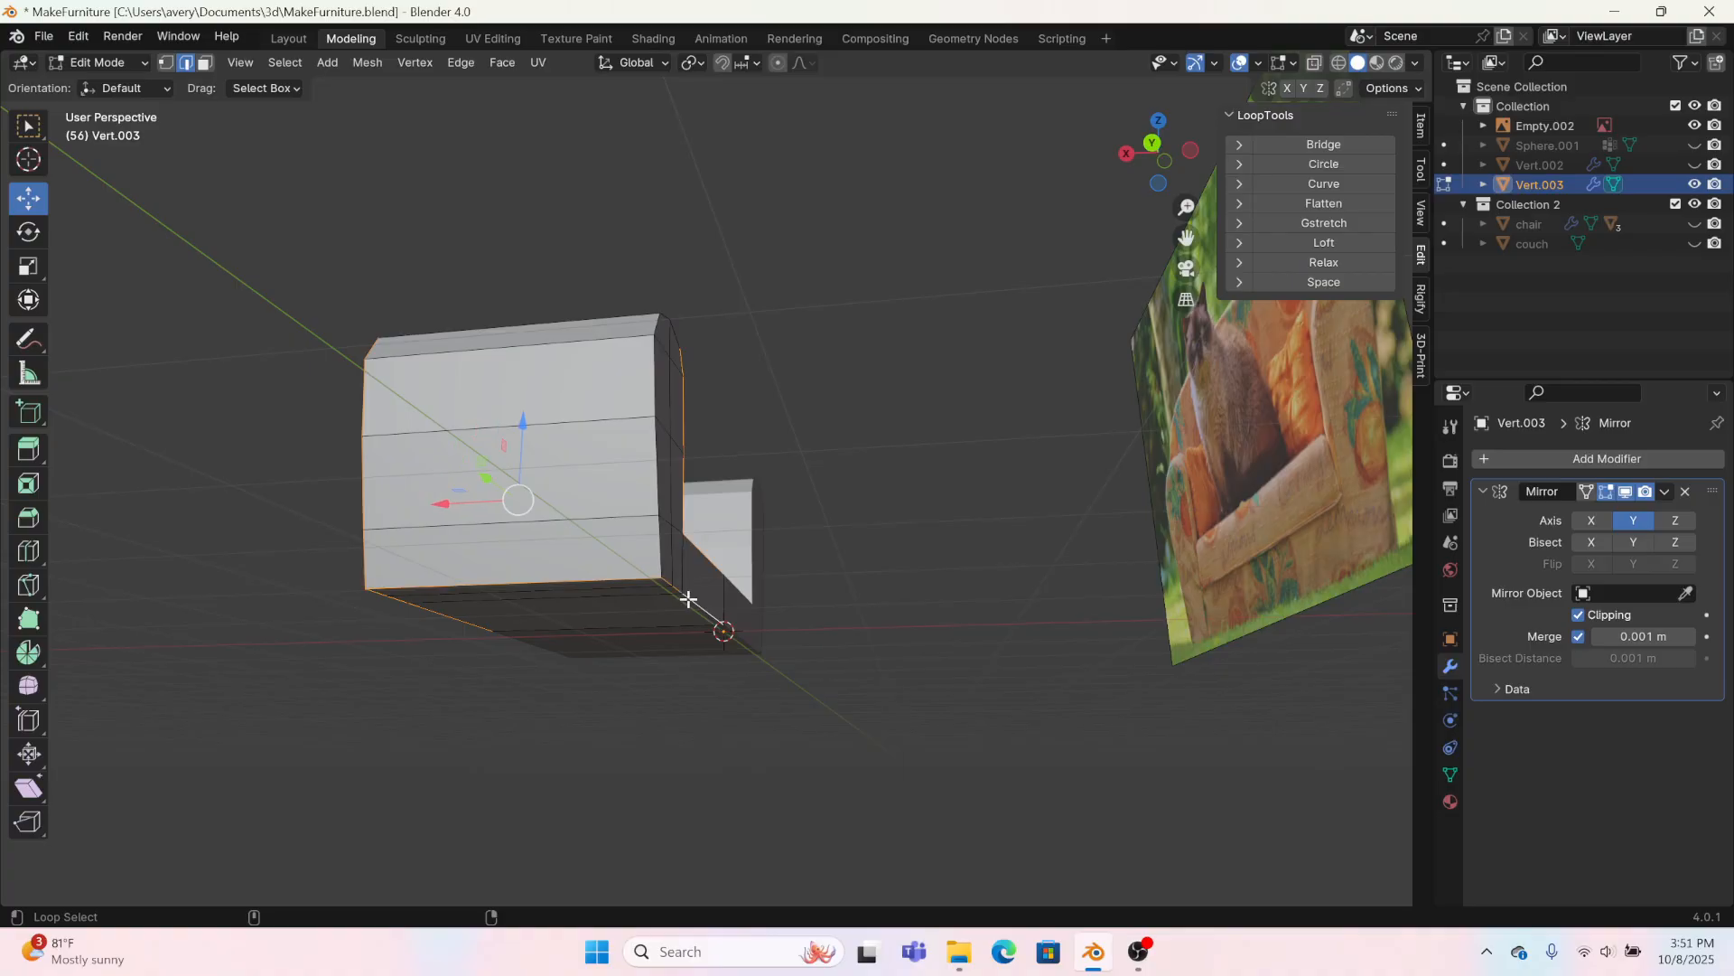
middle_click_drag(767, 446, 608, 464)
left_click(559, 456, "alt+shift")
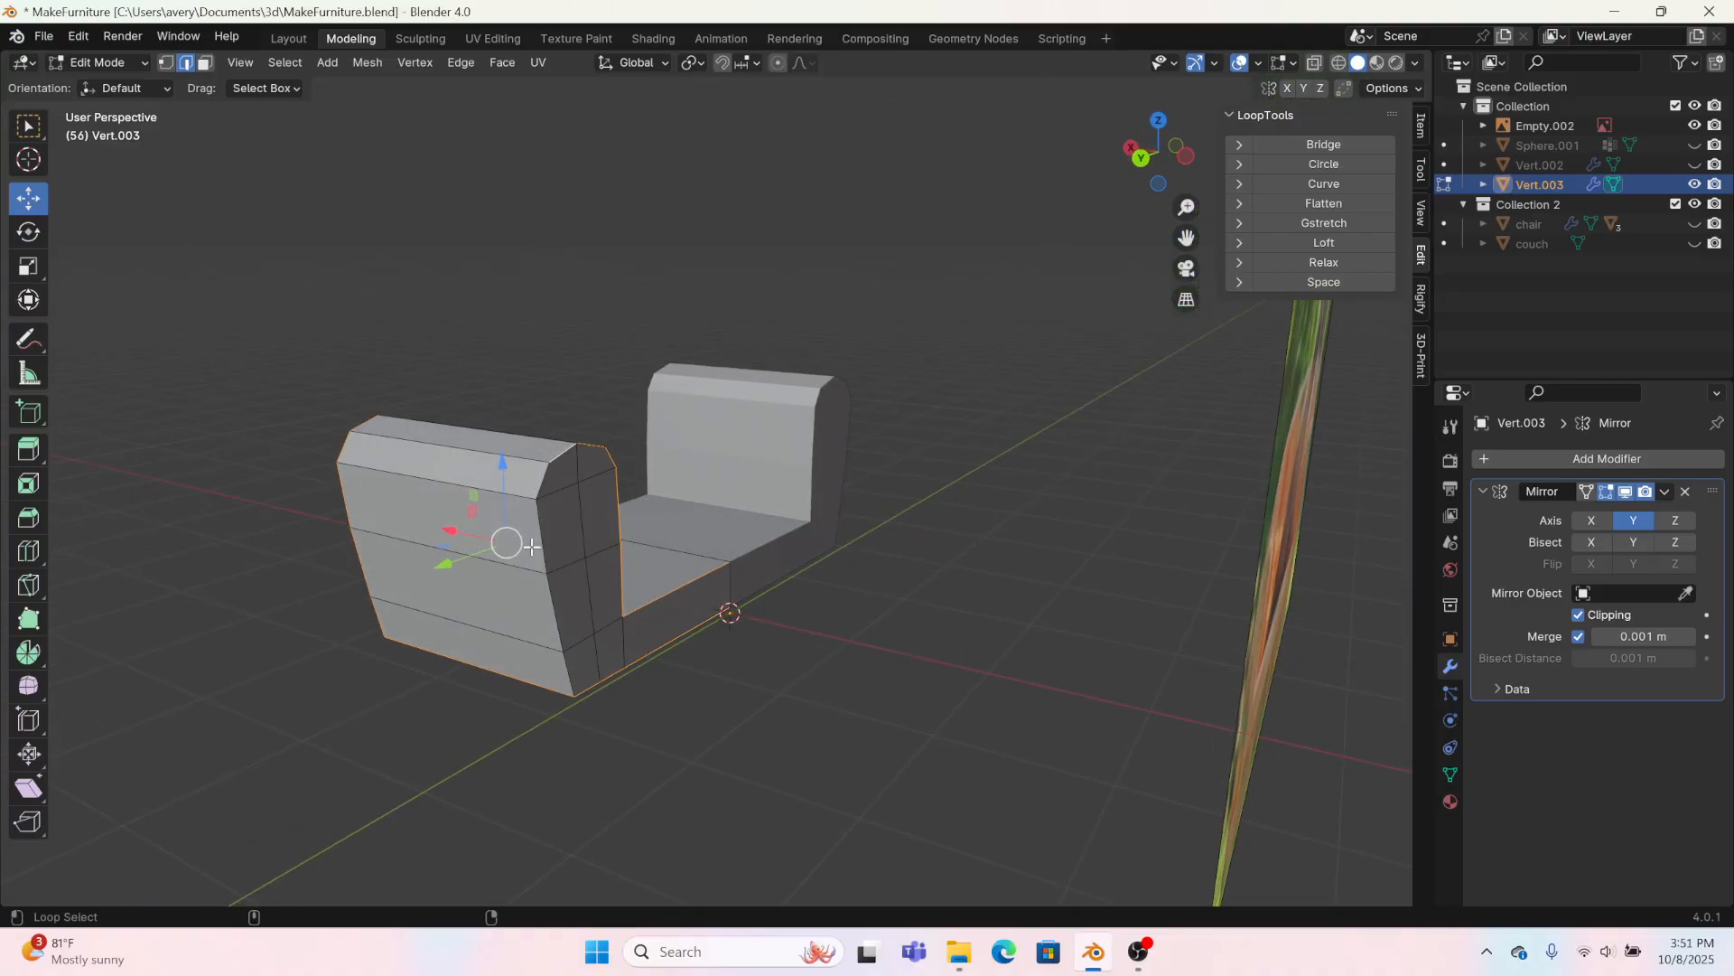
key("ctrl+e")
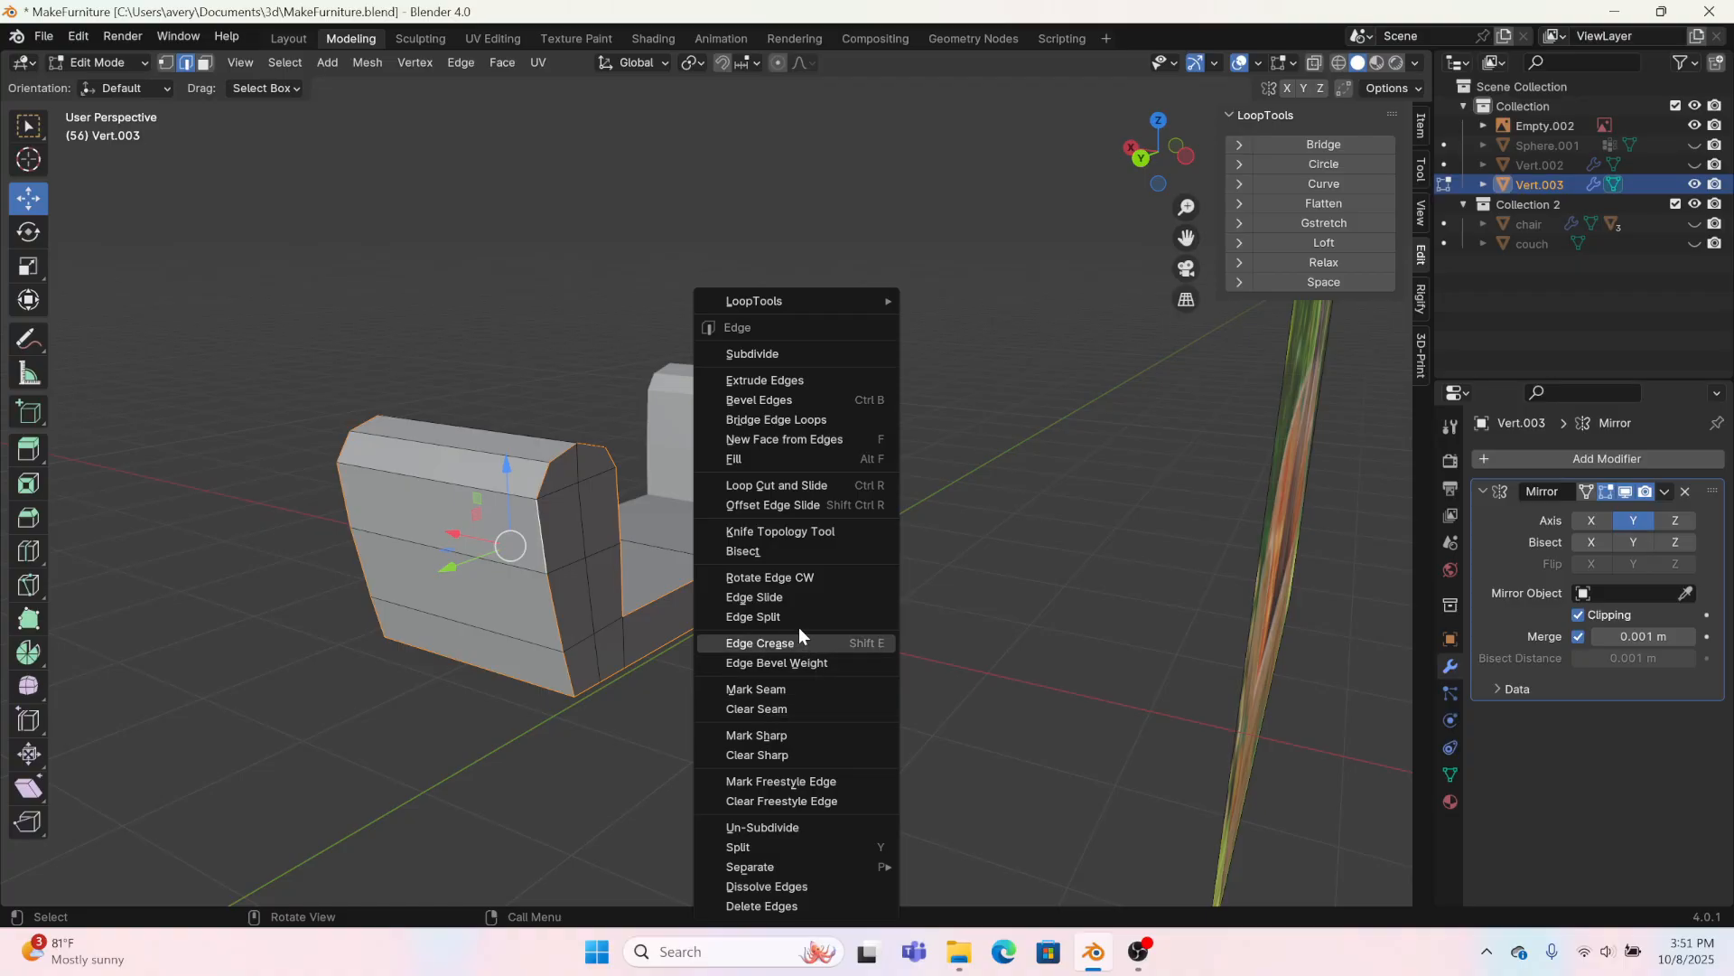
left_click(795, 661)
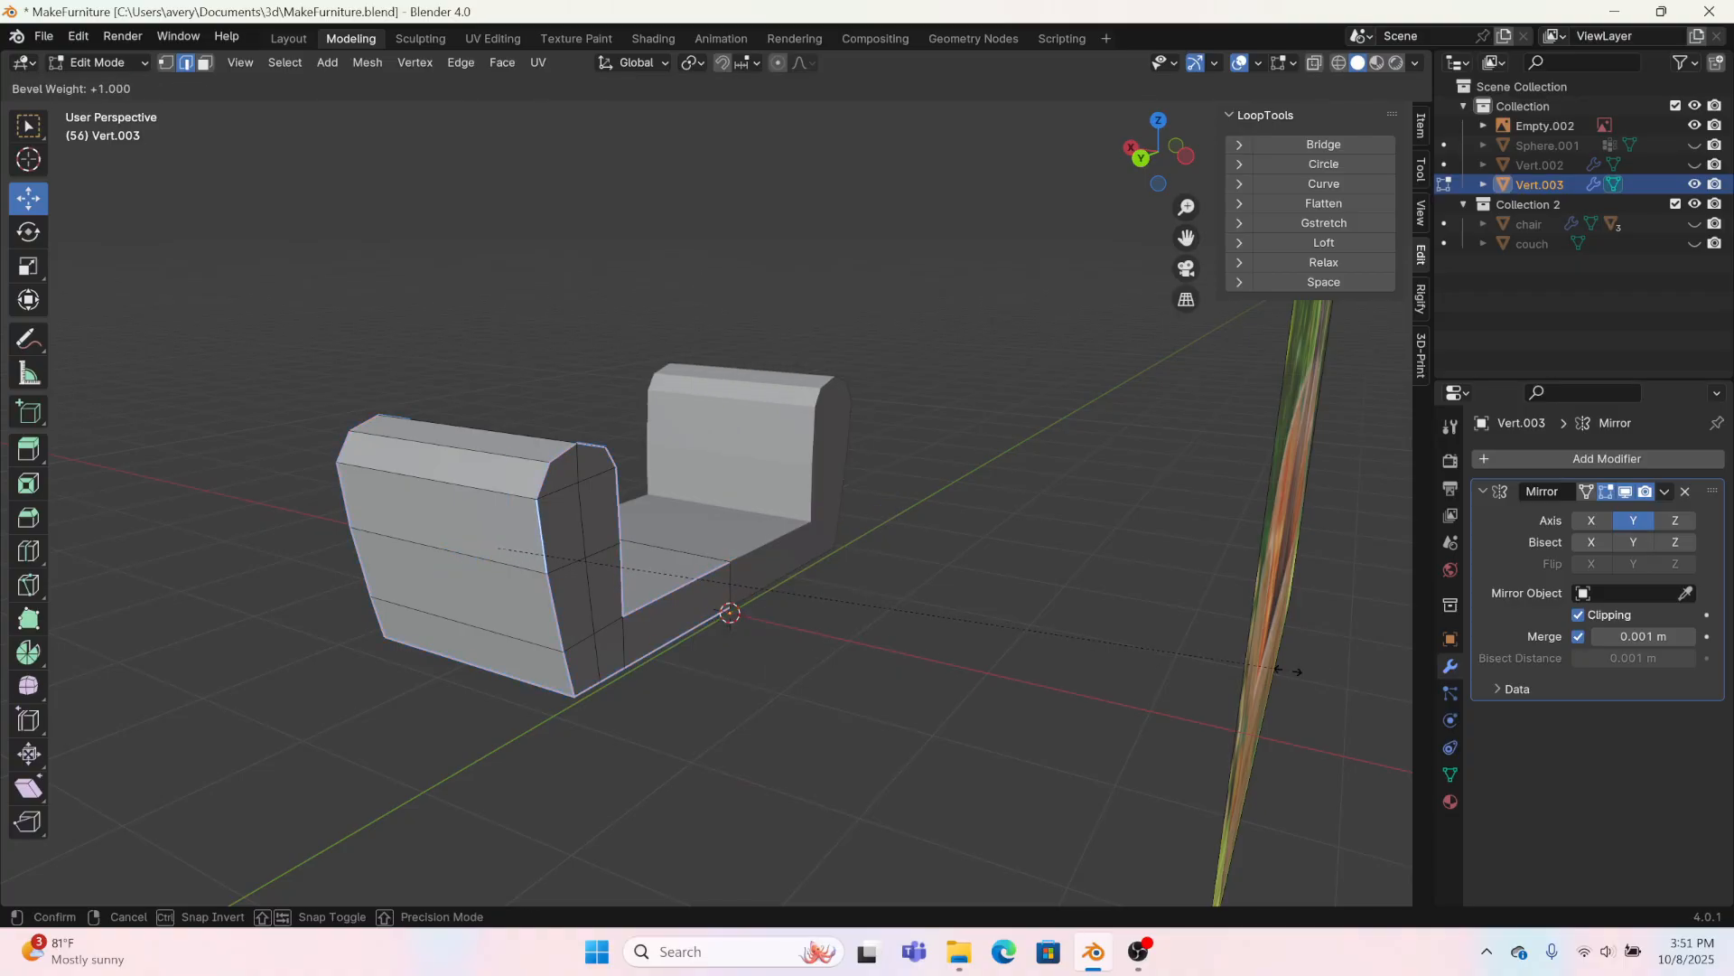
left_click(944, 744)
Step: Add a Bevel modifier with an amount of 0.02 m, 3 segments and the Weight limit method
left_click(1485, 487)
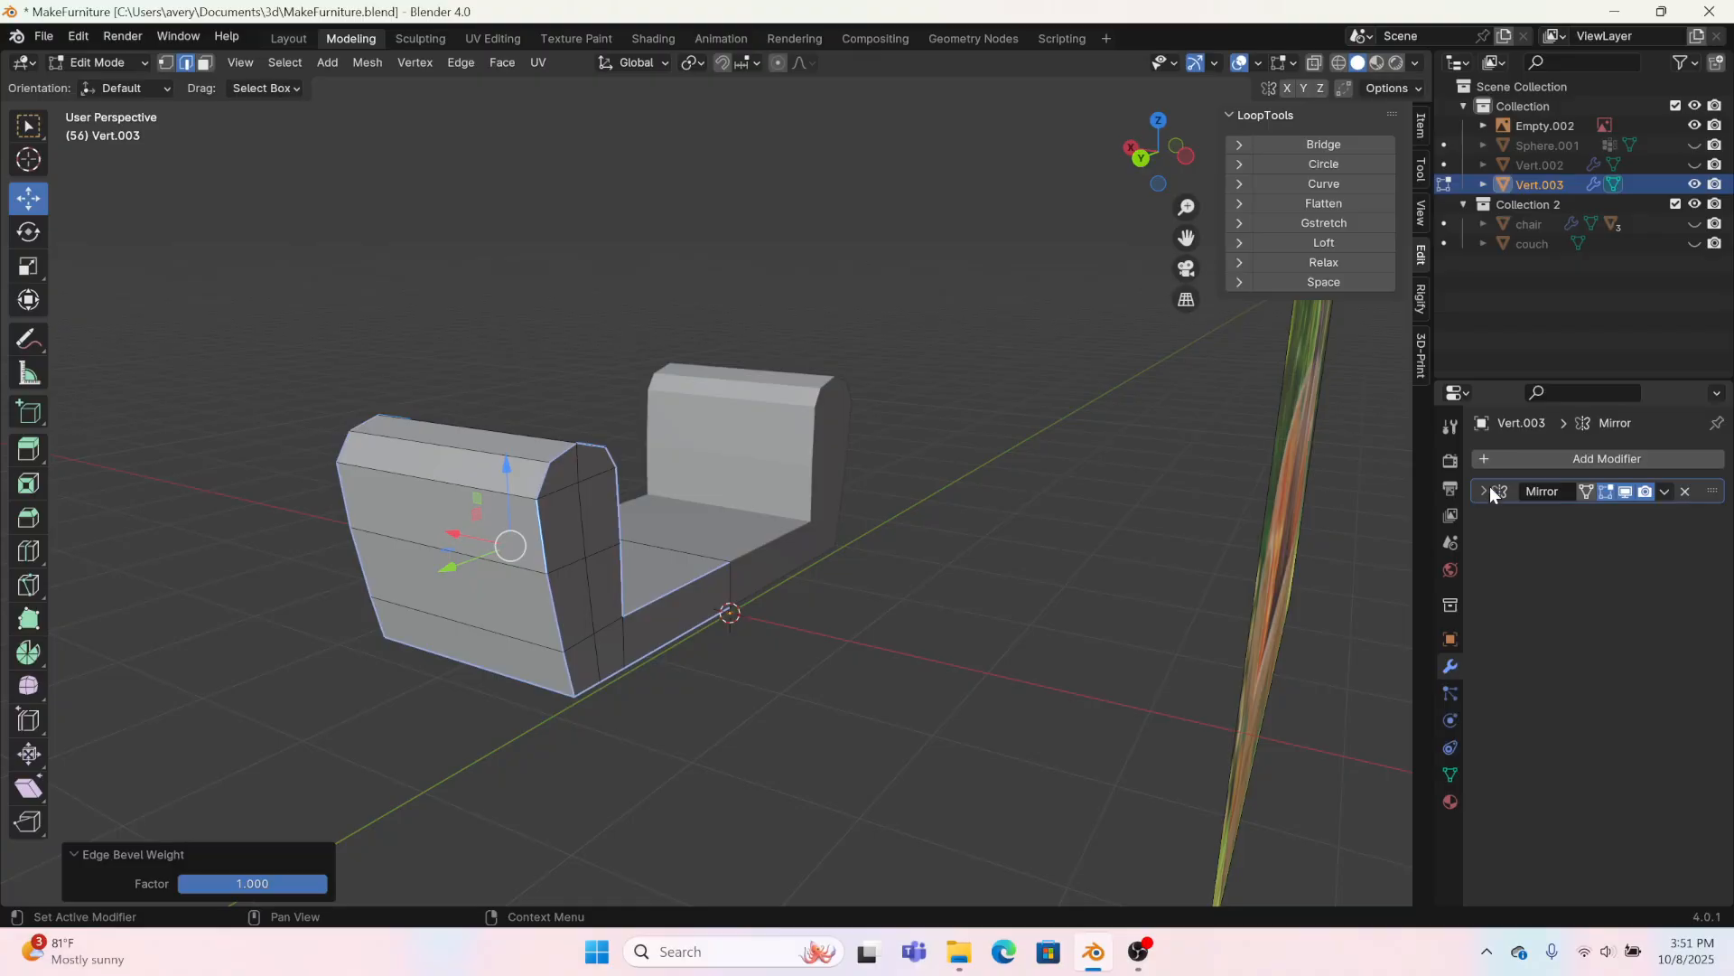
left_click(1500, 459)
mouse_move(1499, 458)
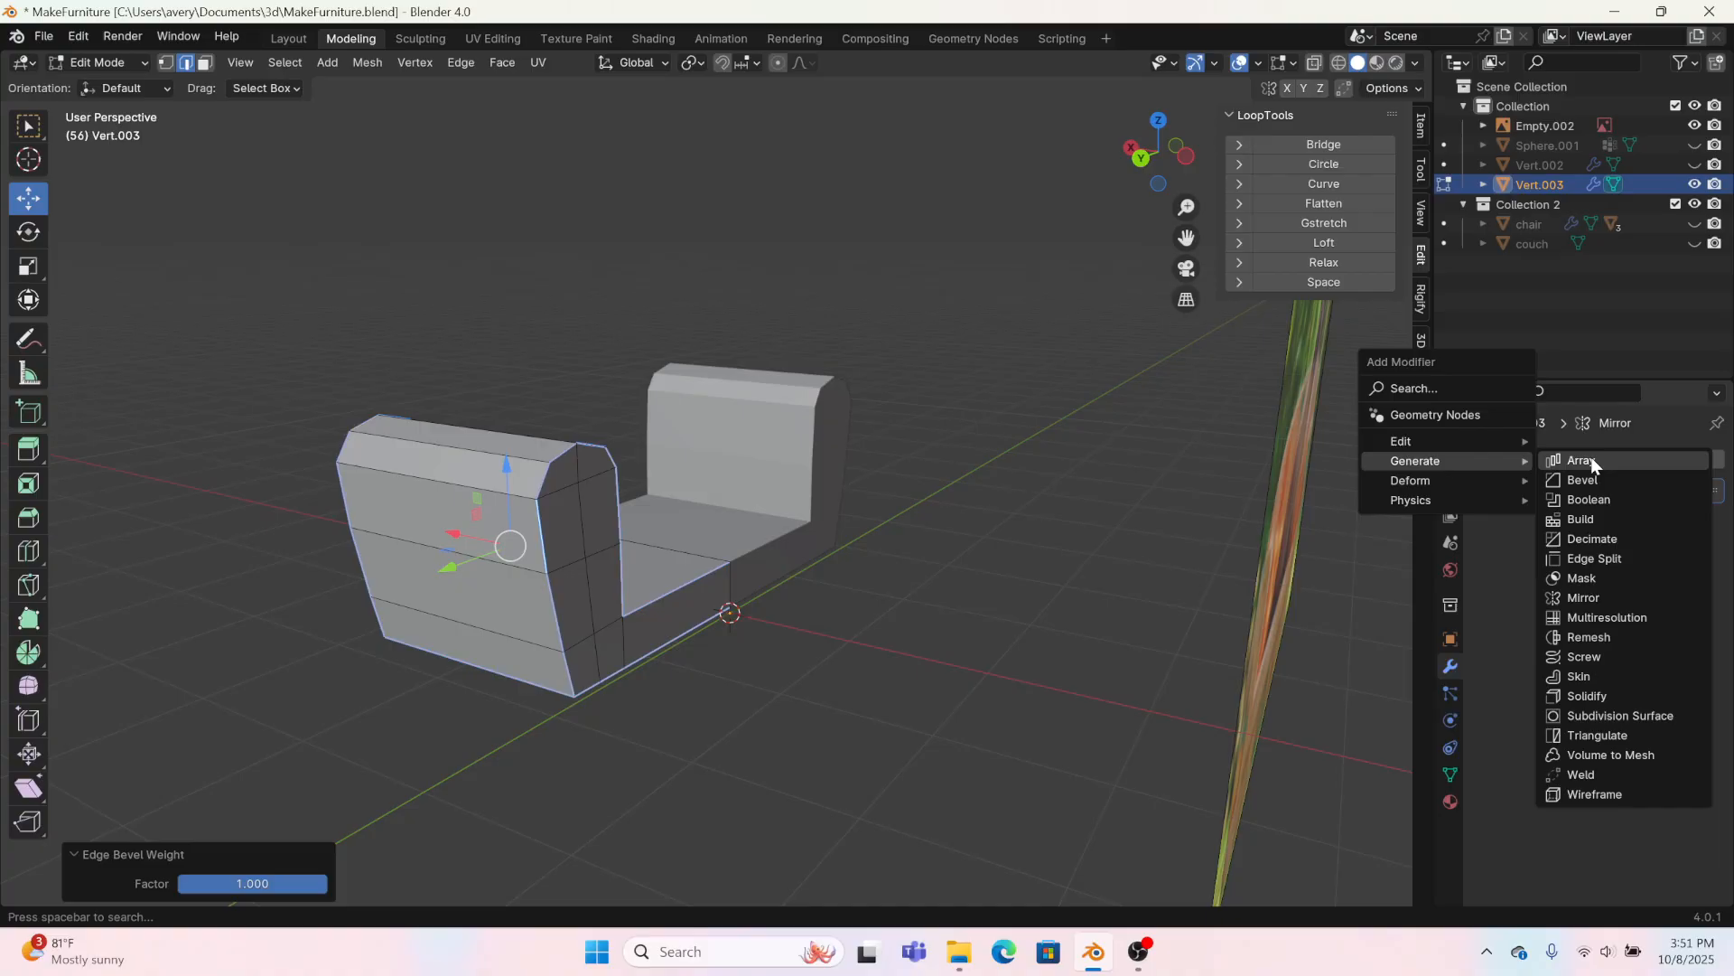
left_click(1582, 479)
middle_click_drag(686, 578, 788, 526)
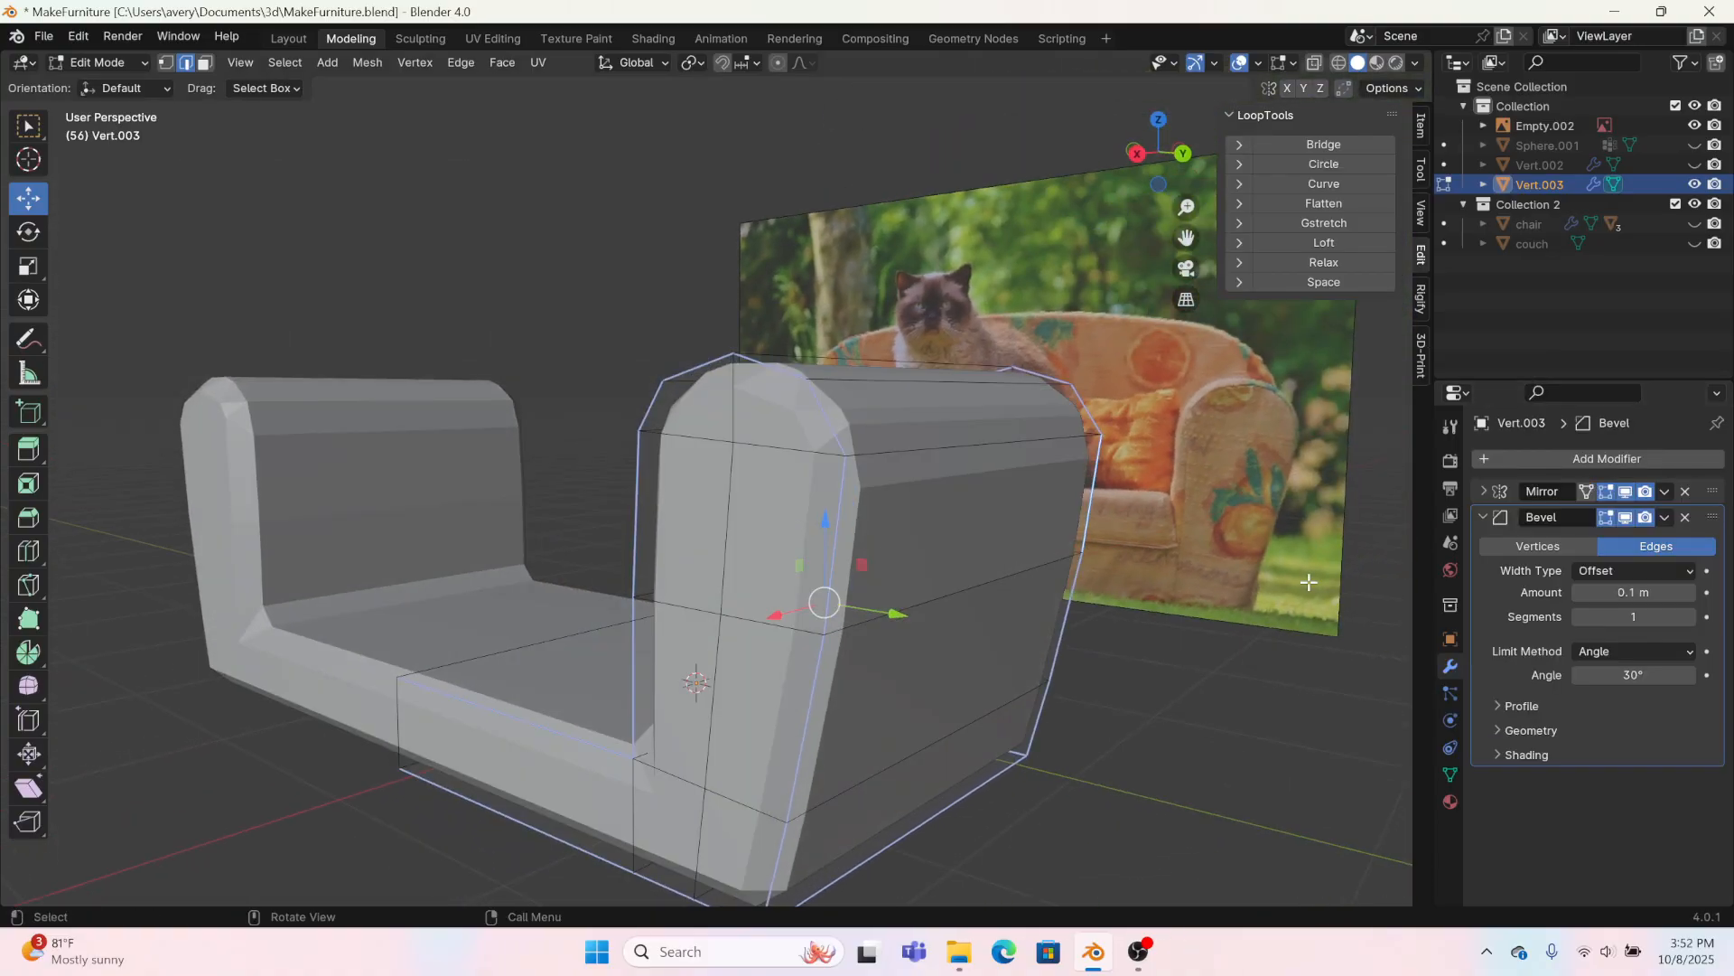
mouse_move(1583, 593)
left_mouse_down()
mouse_move(1529, 592)
mouse_move(1573, 593)
left_mouse_up()
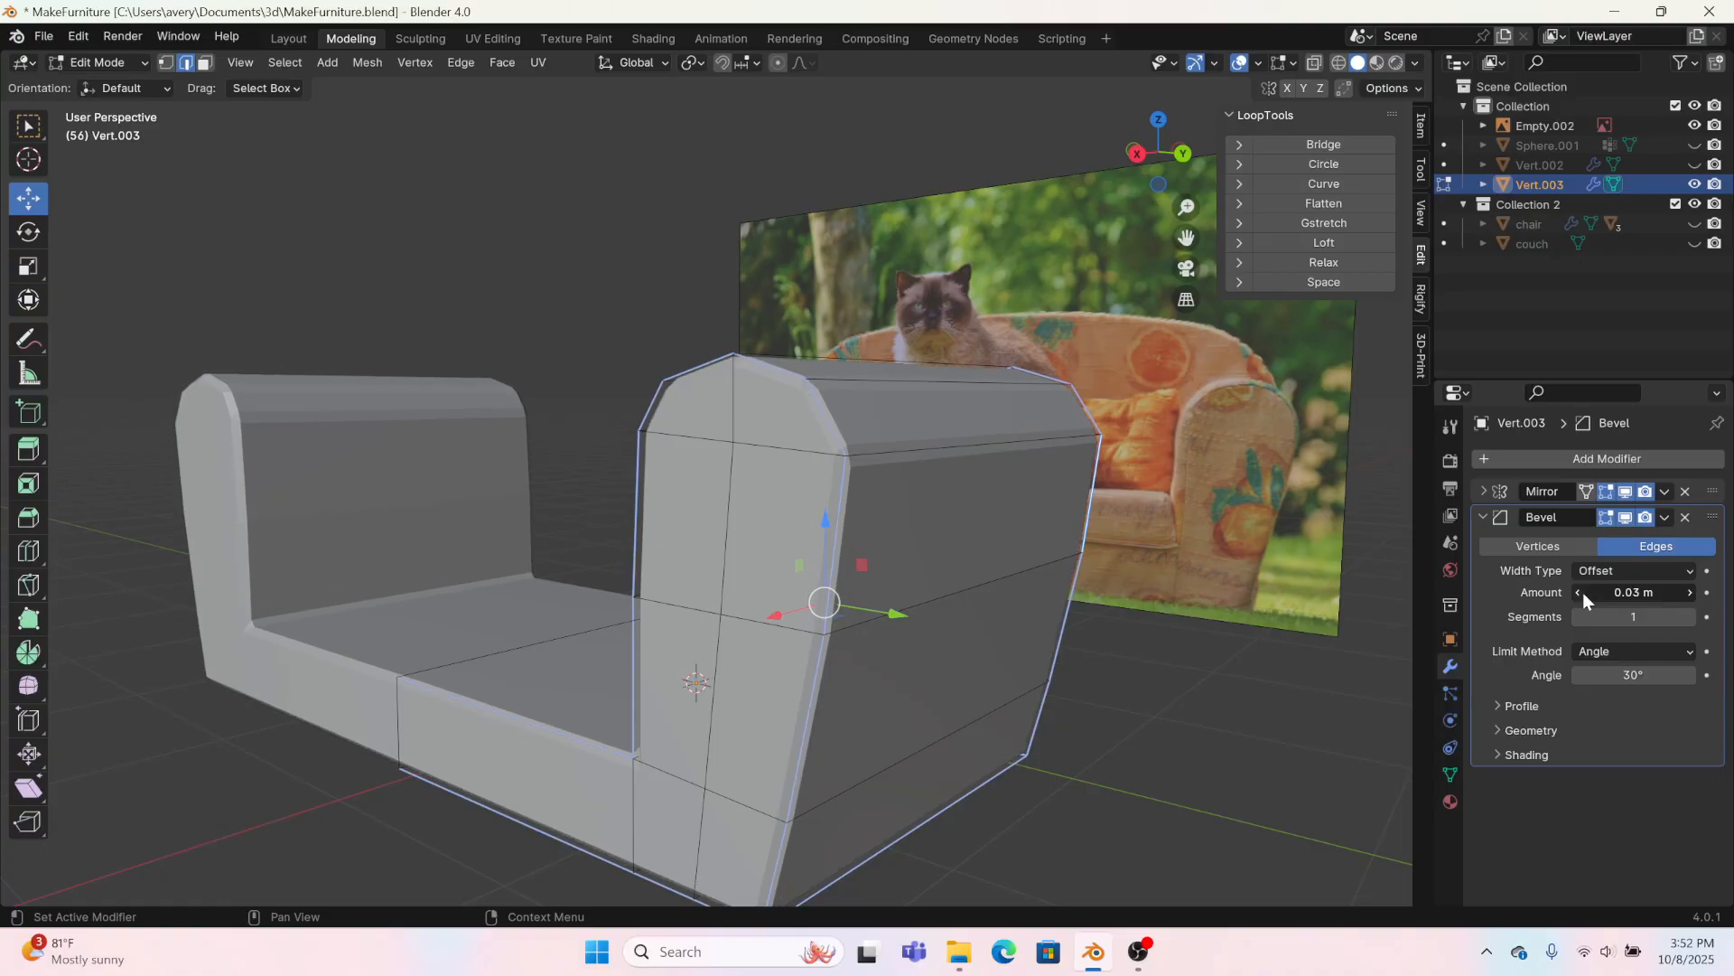
left_click(1690, 617)
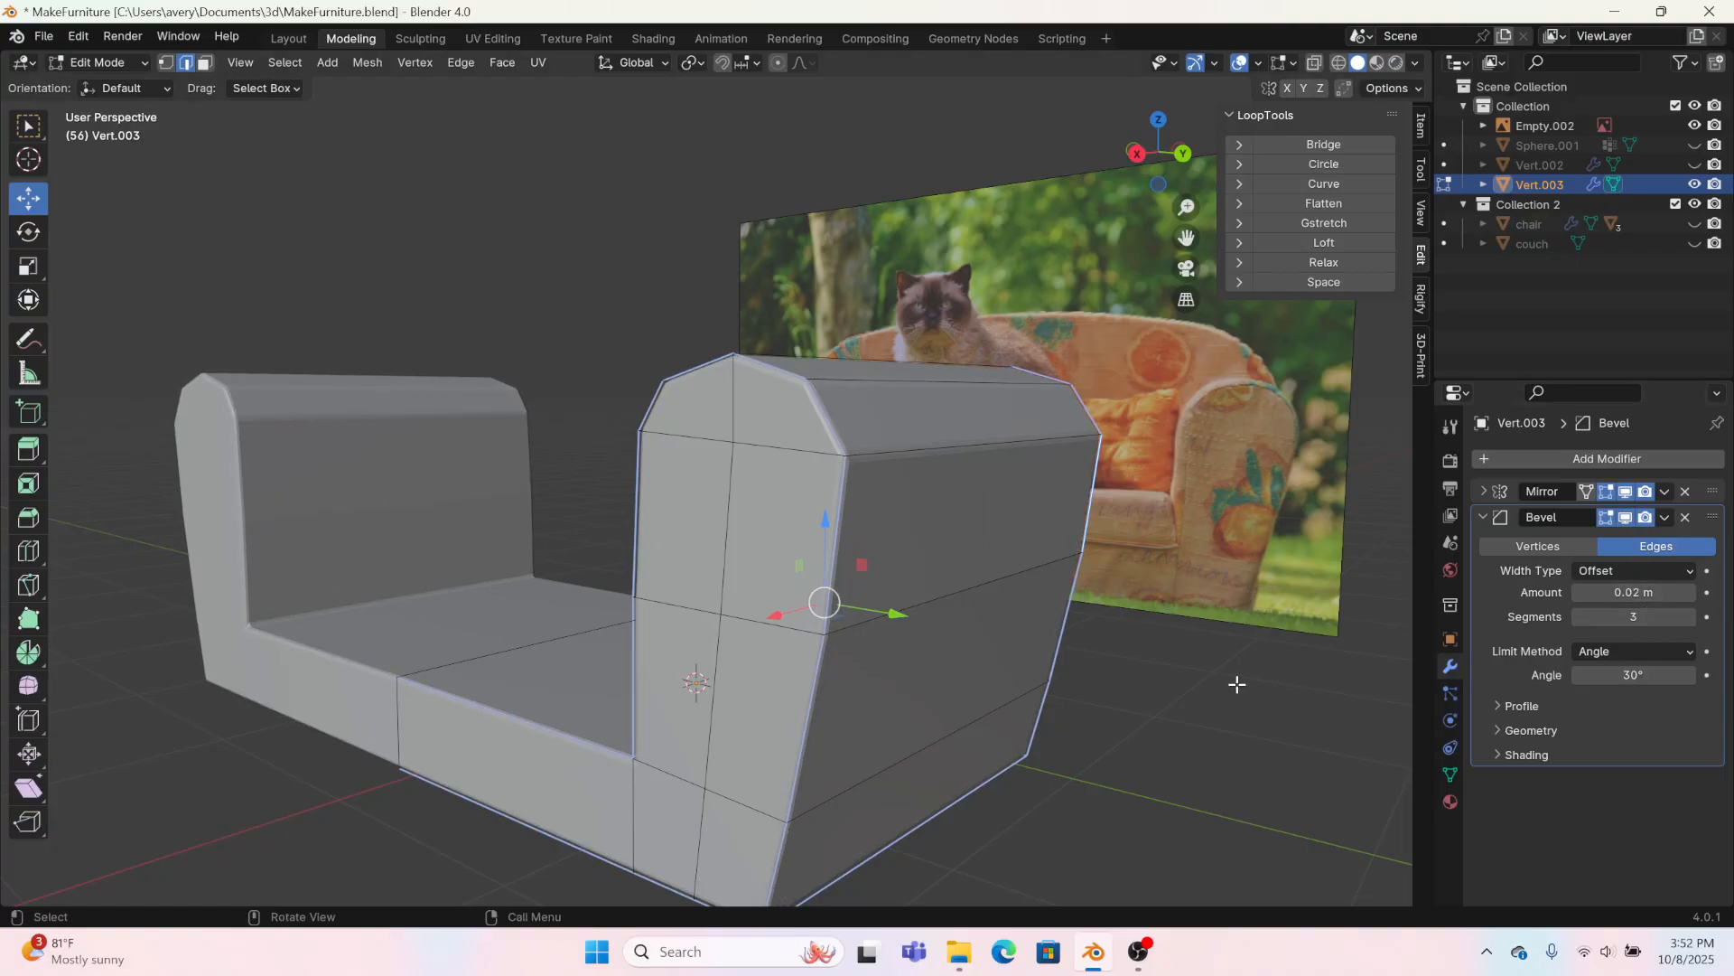
middle_click_drag(1141, 670, 1363, 681)
left_click(1665, 653)
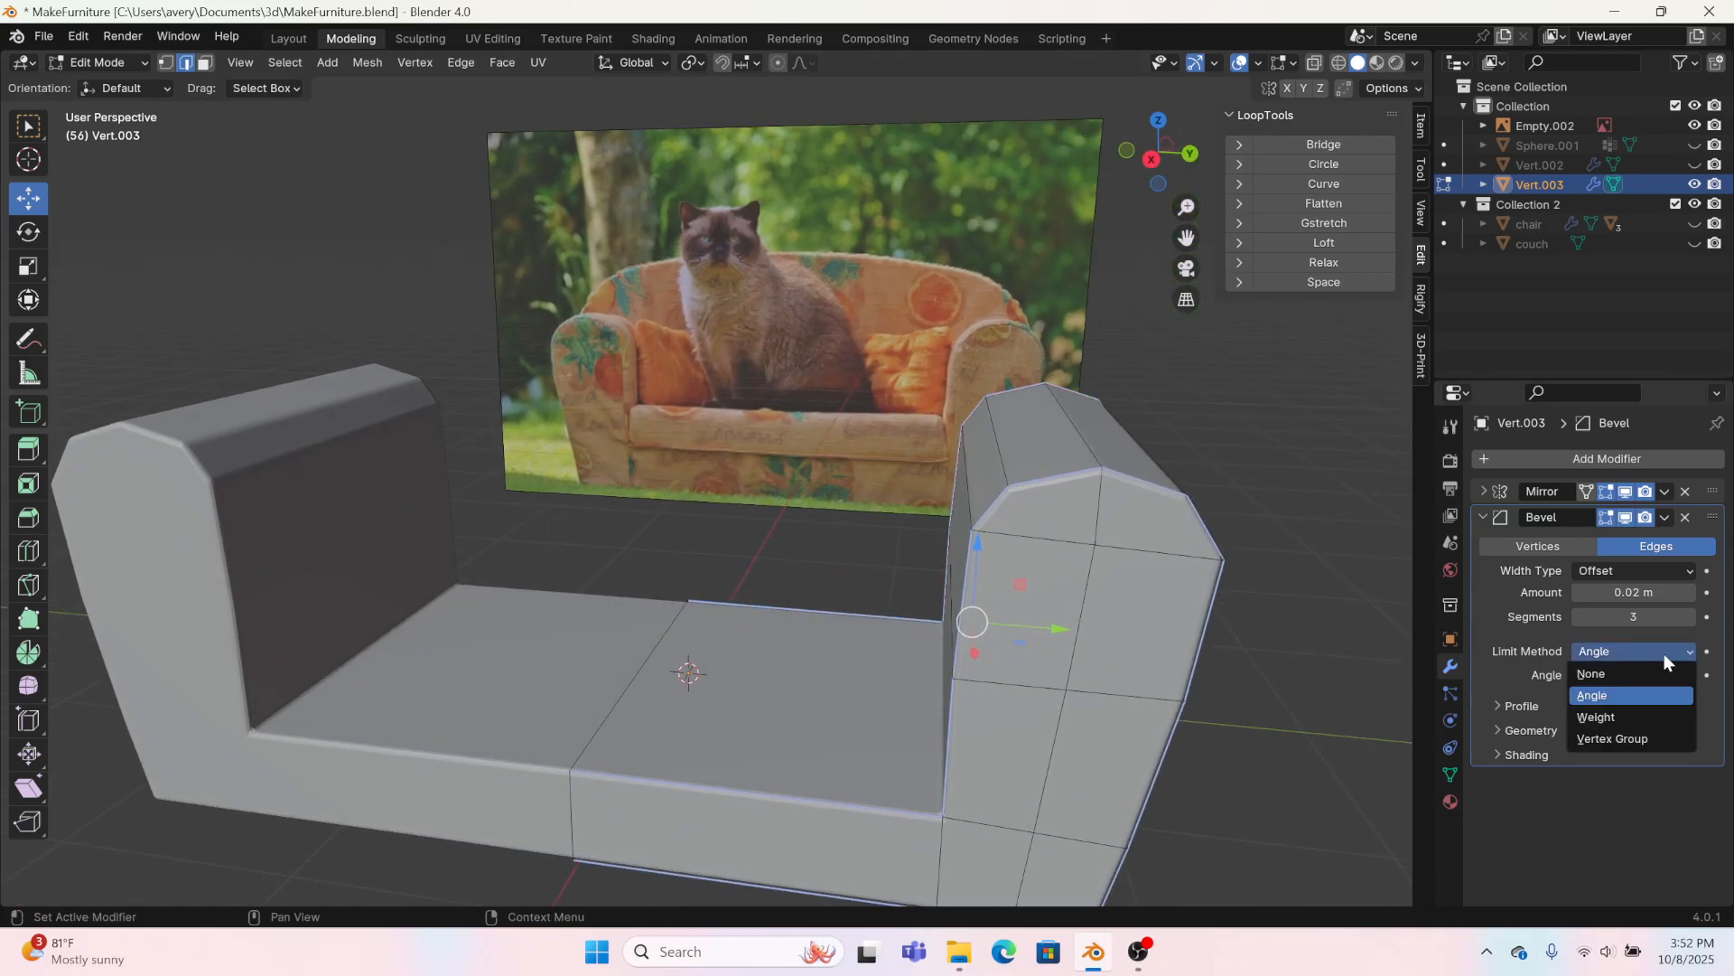
left_click(1644, 719)
left_click(1482, 517)
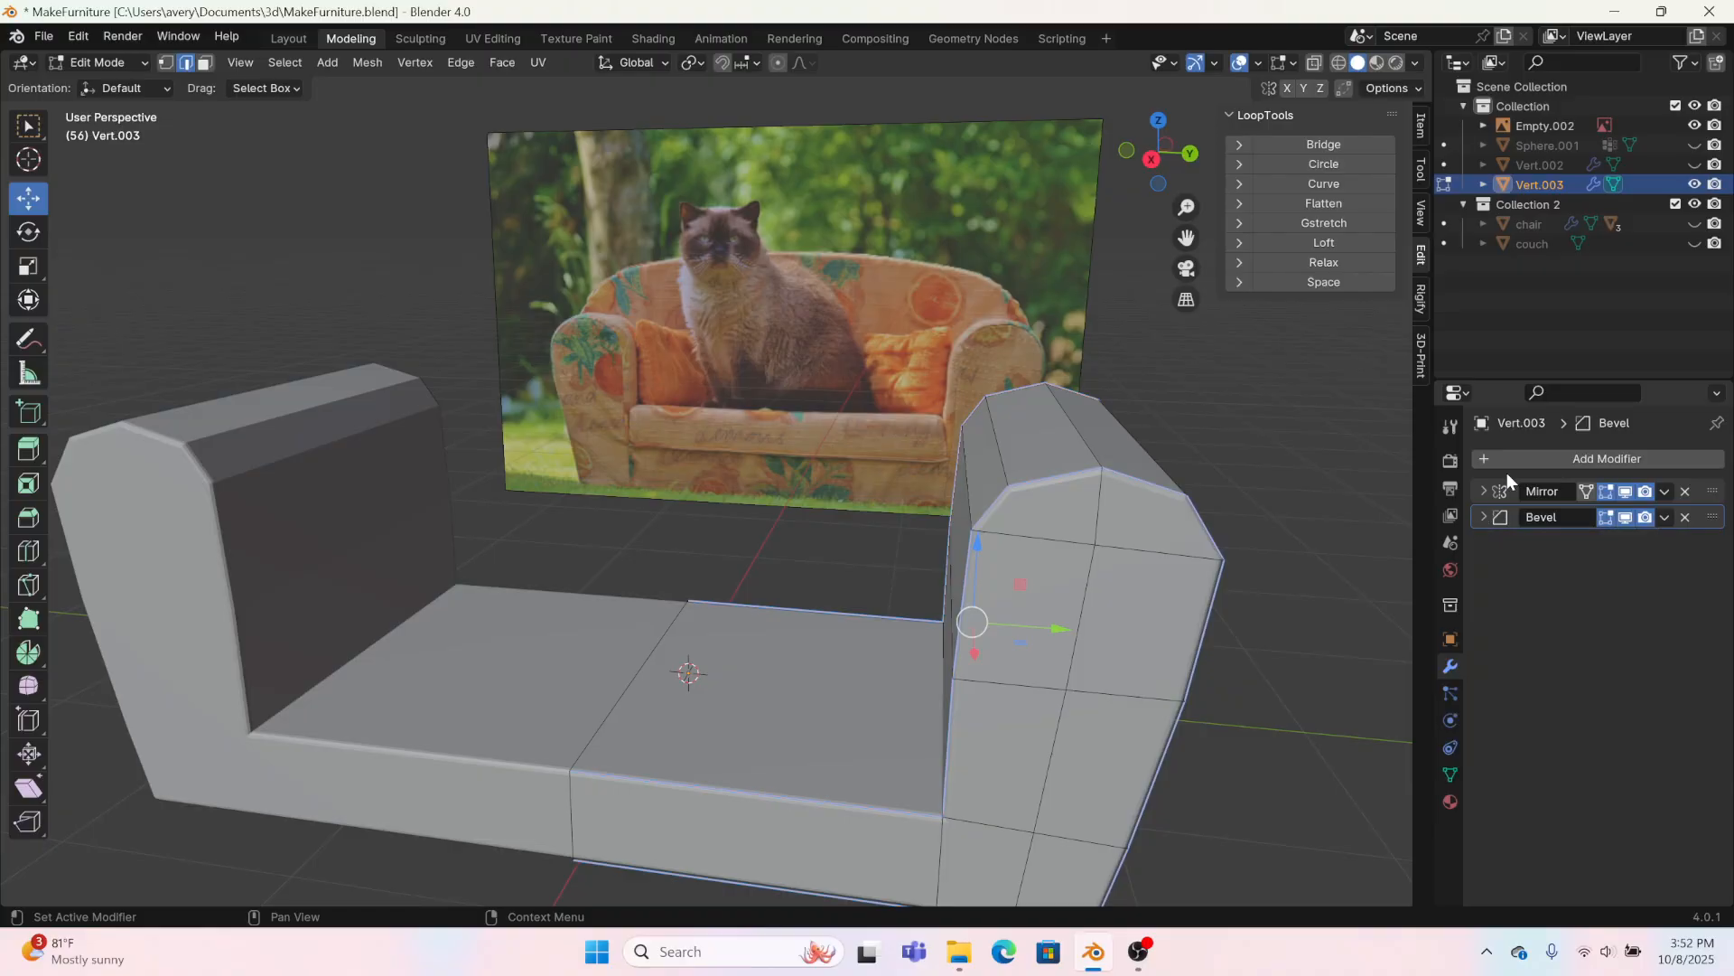
Step: Add a Subdivision Surface modifier and set its viewport level to 3
left_click(1508, 459)
mouse_move(1498, 459)
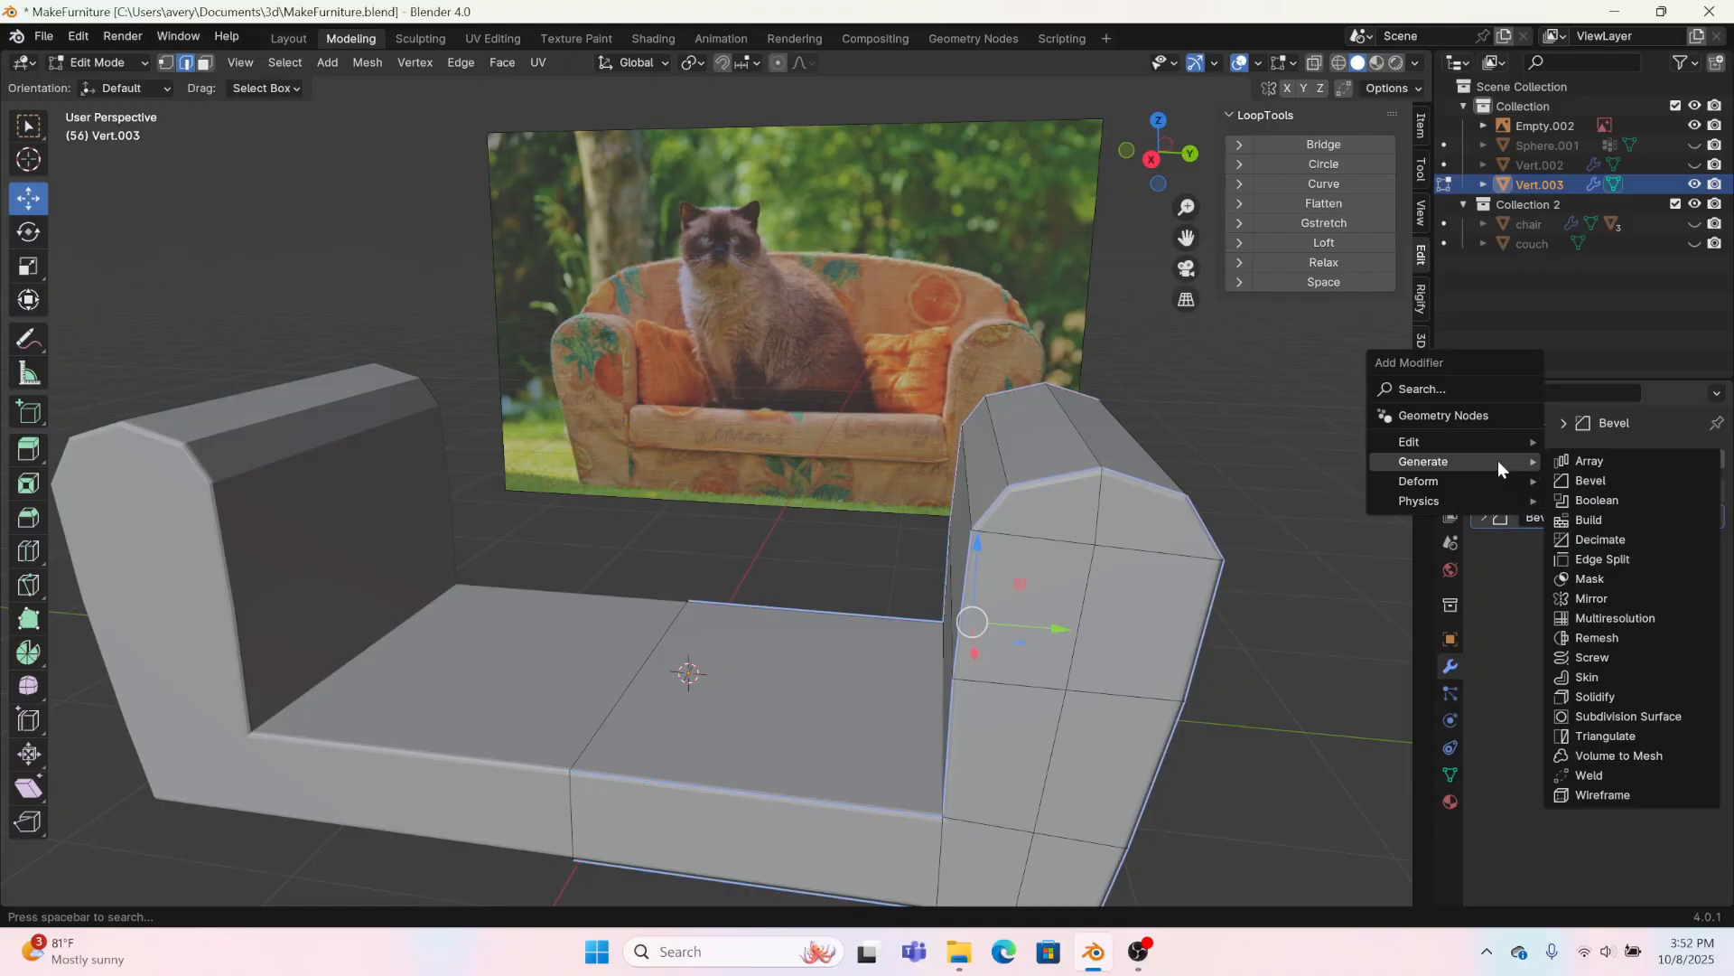
left_click(1646, 717)
left_click(1687, 593)
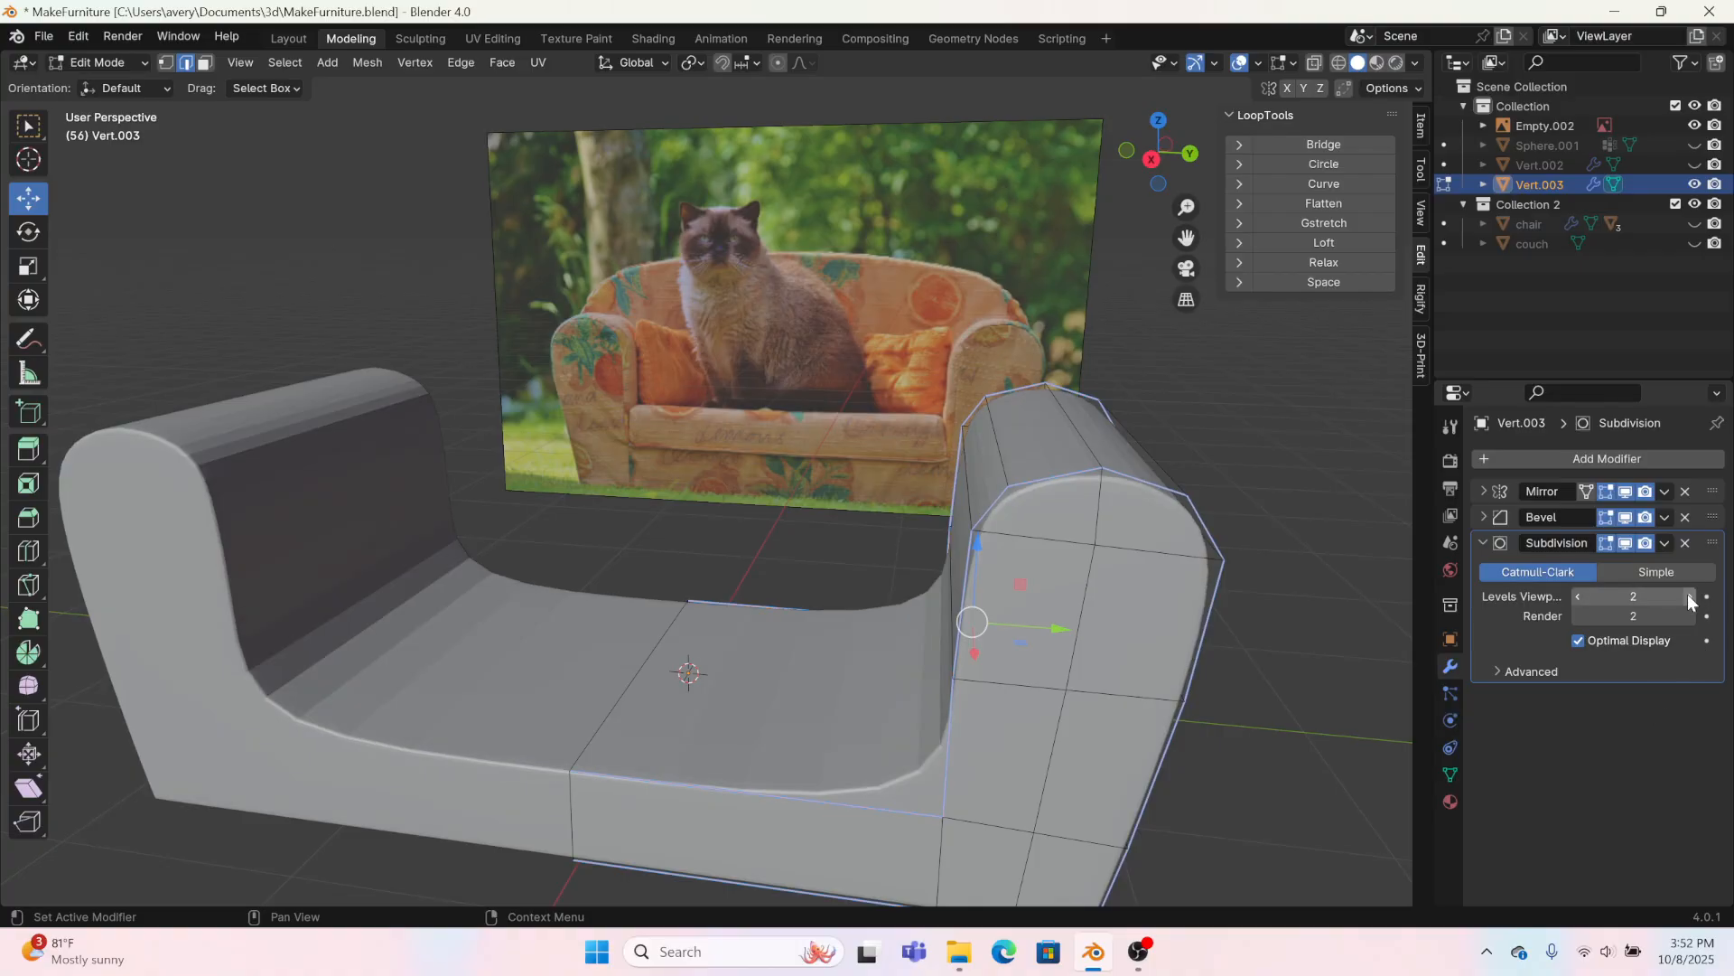
left_click(1687, 594)
Step: Crease the edge where the arm's inner side meets the seat
middle_click_drag(823, 749, 876, 730)
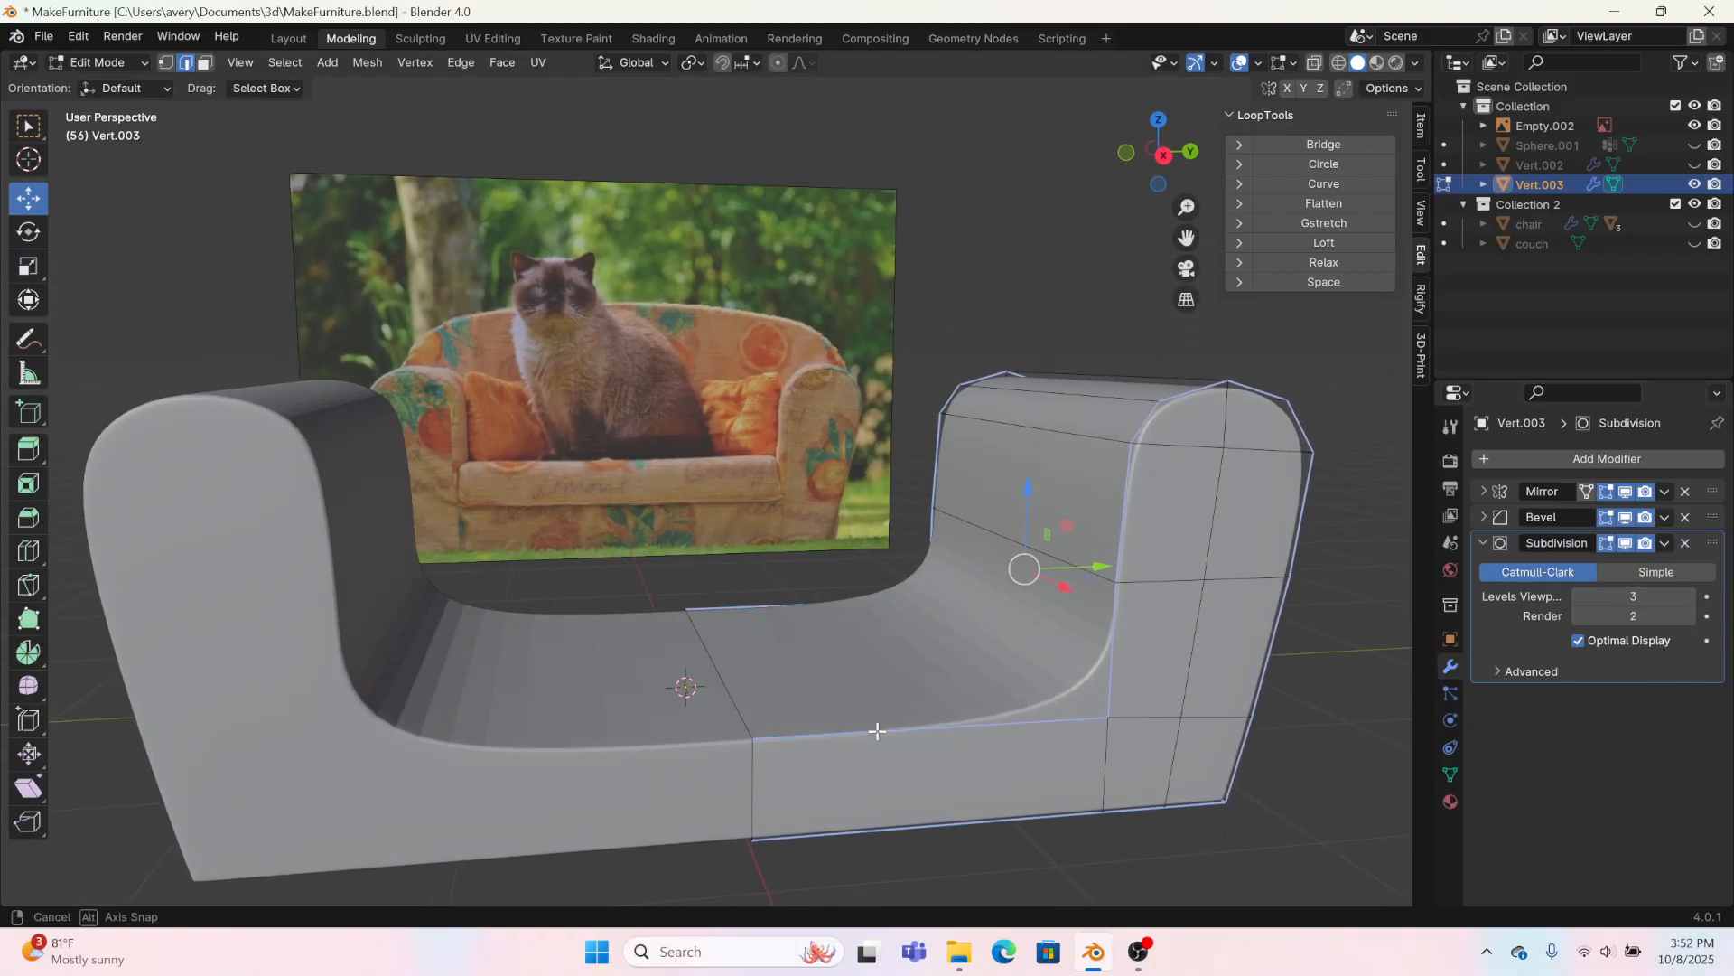
left_click(1051, 686, "alt")
right_click(1052, 686)
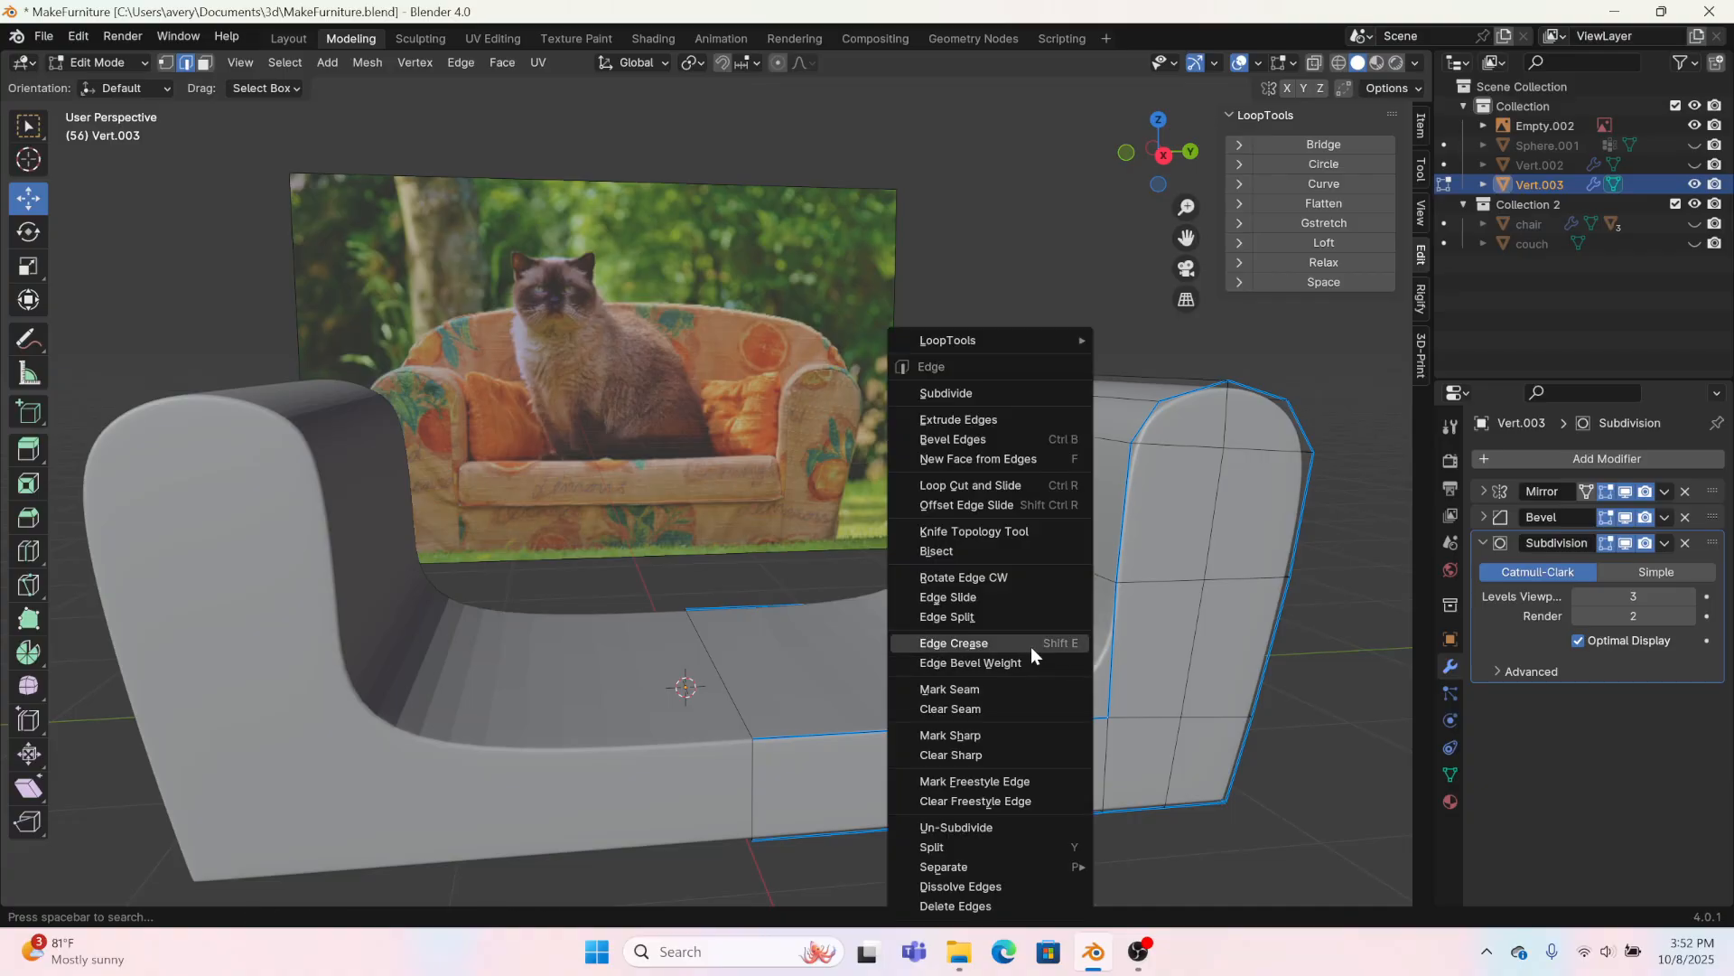
left_click(1031, 646)
left_click(340, 884)
Step: Crease the seat's front and back edges together with the arm's adjoining lower inner edges, using a factor of 1
left_click(1020, 724, "shift")
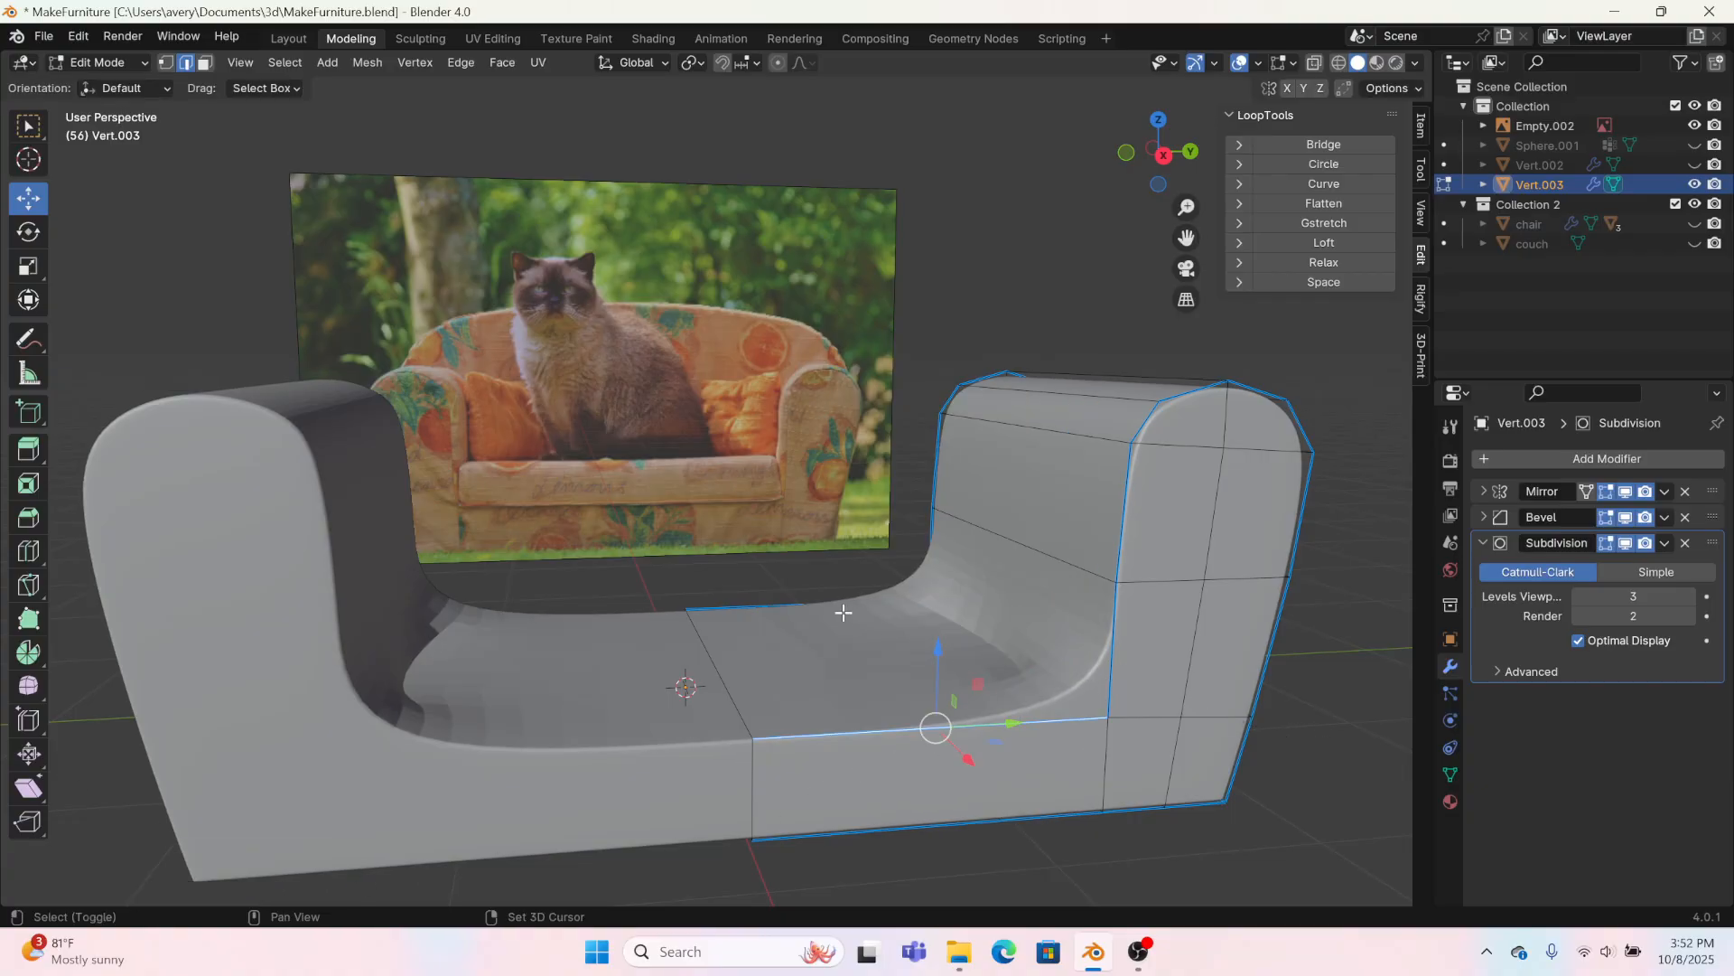
left_click(785, 607, "shift")
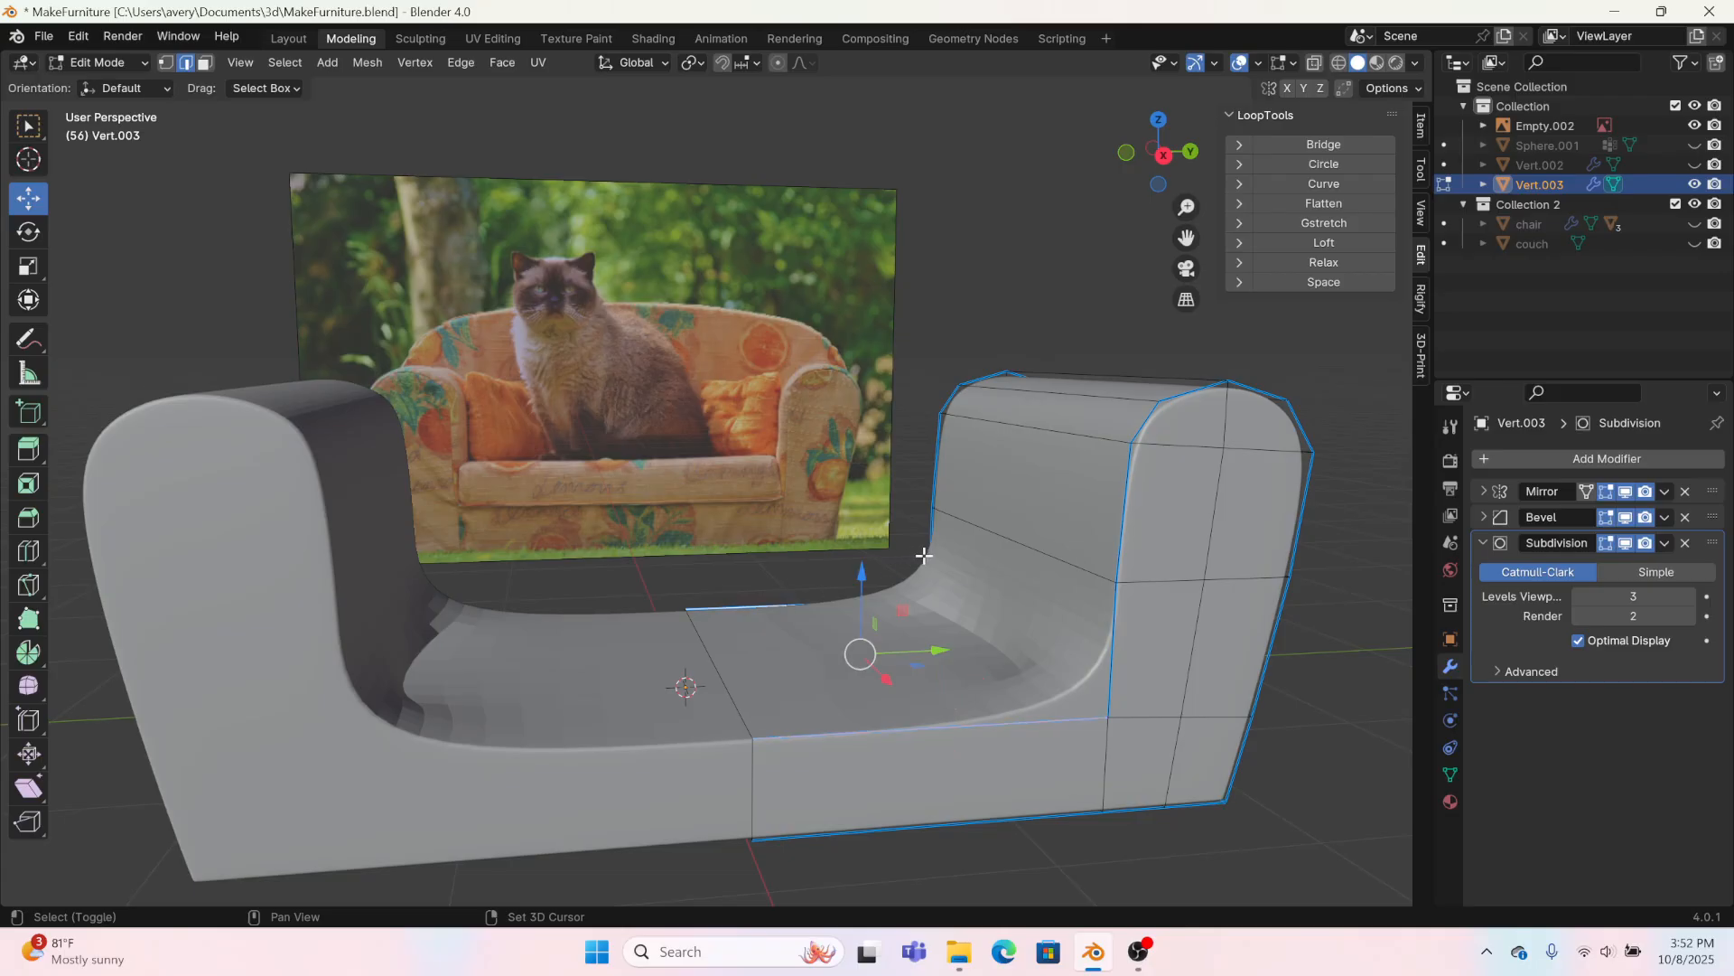
left_click(923, 555, "shift")
left_click(1119, 672, "shift")
right_click(1118, 672)
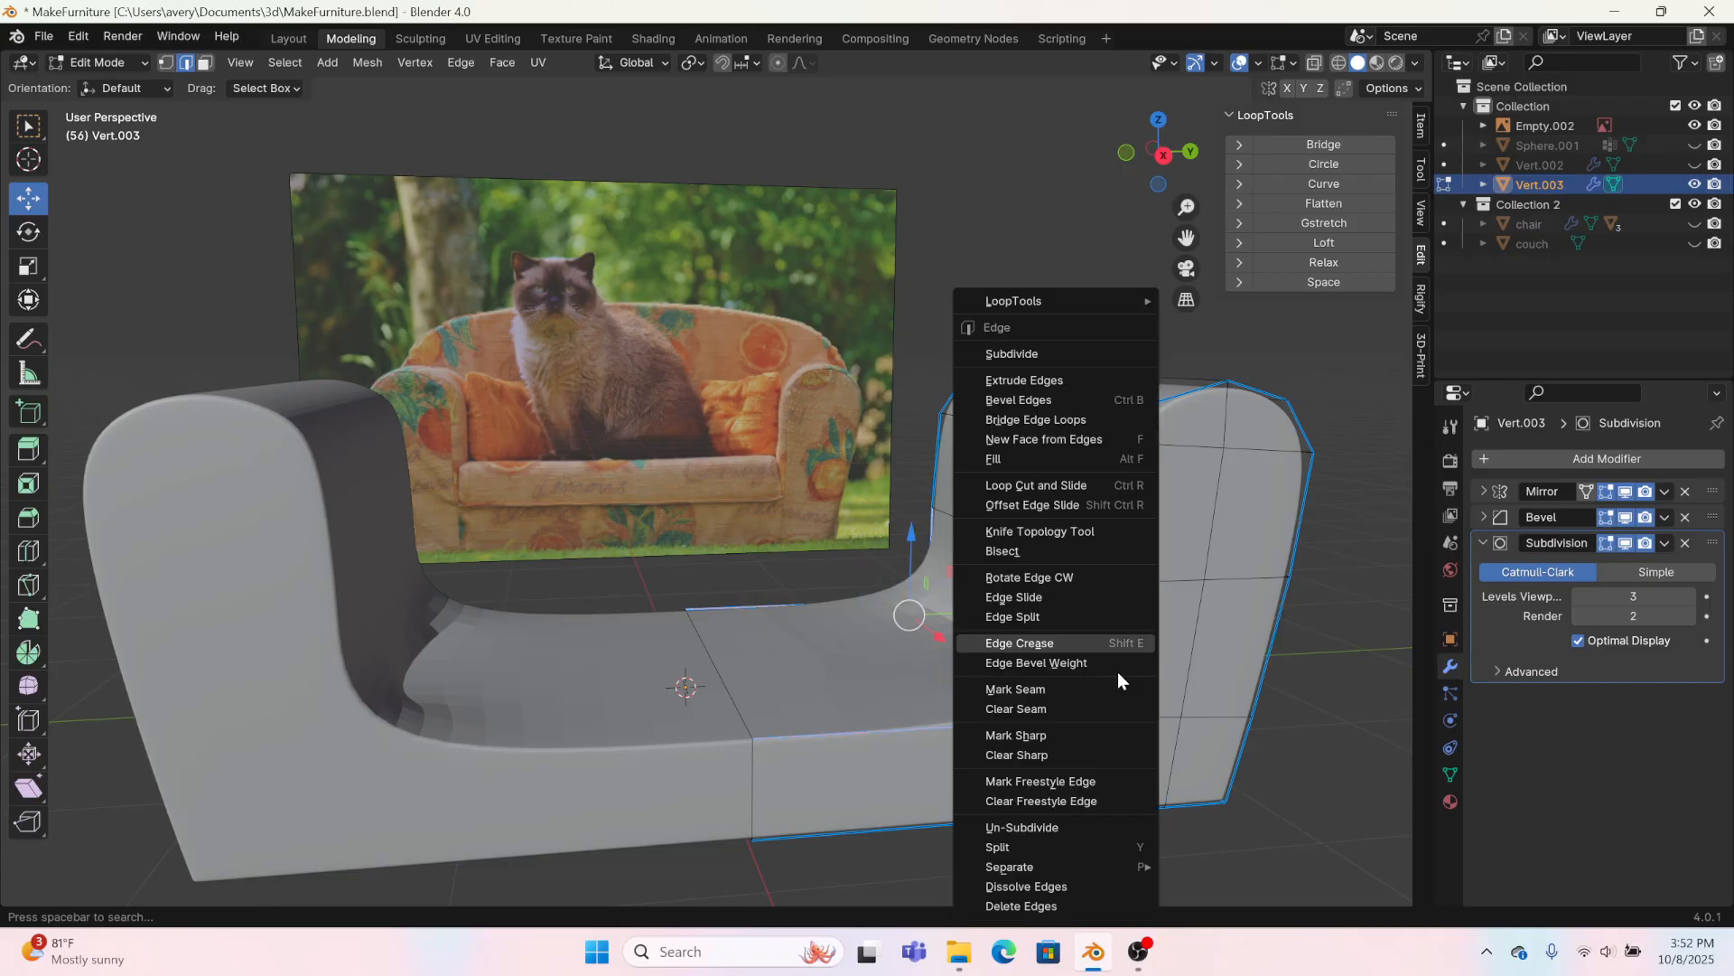
left_click(1001, 647)
left_click(430, 816)
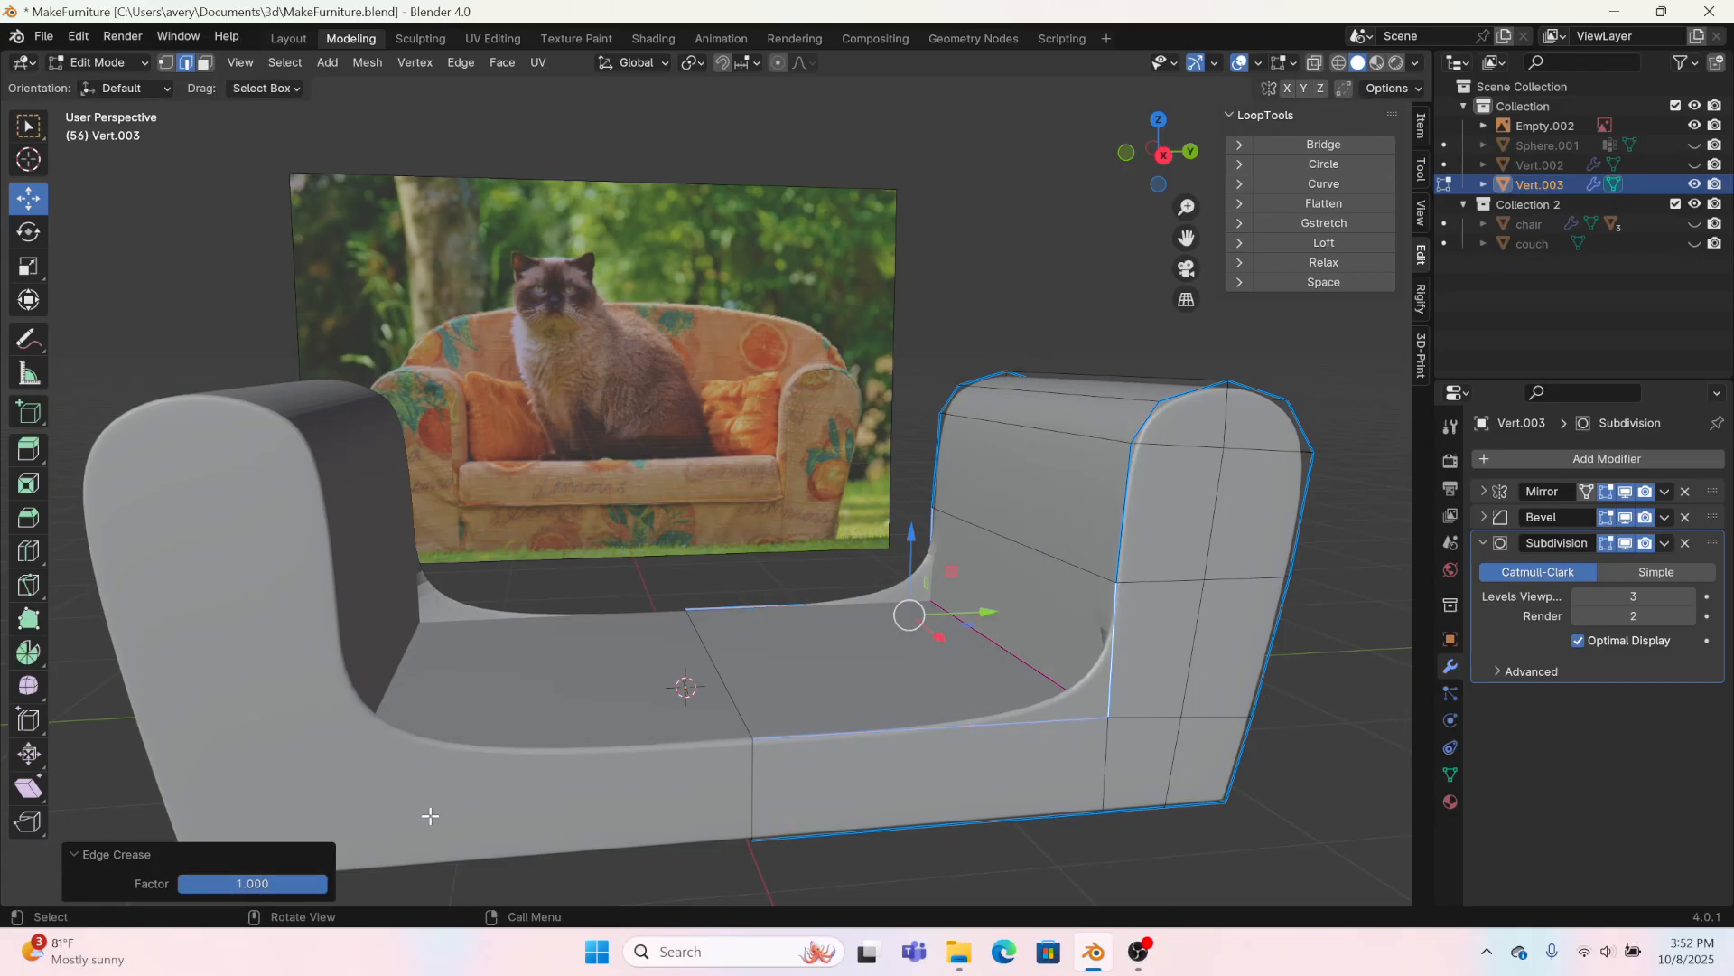
Step: Crease the short horizontal and vertical edges meeting at the seat corner on the arm's front and back faces, with factor 1
left_click(1156, 717, "shift")
middle_click_drag(821, 639, 649, 768)
left_click(328, 744, "shift")
left_click(300, 722, "shift")
scroll(915, 841, "down", 2)
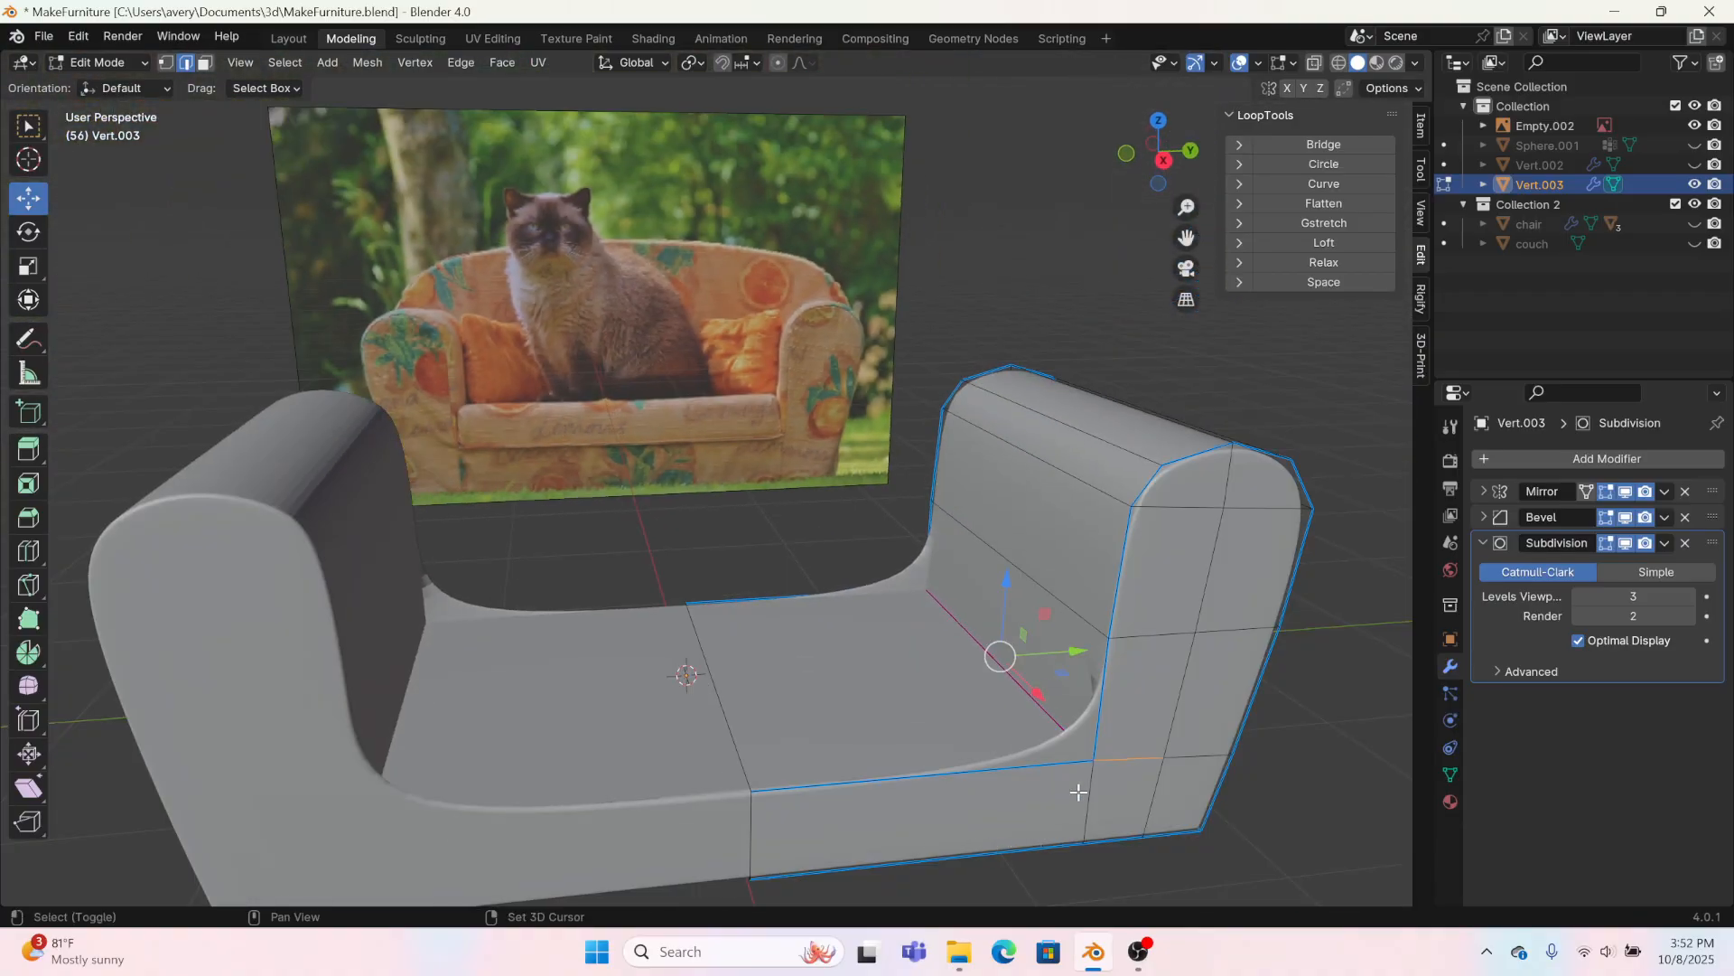
key("ctrl+e")
left_click(890, 642)
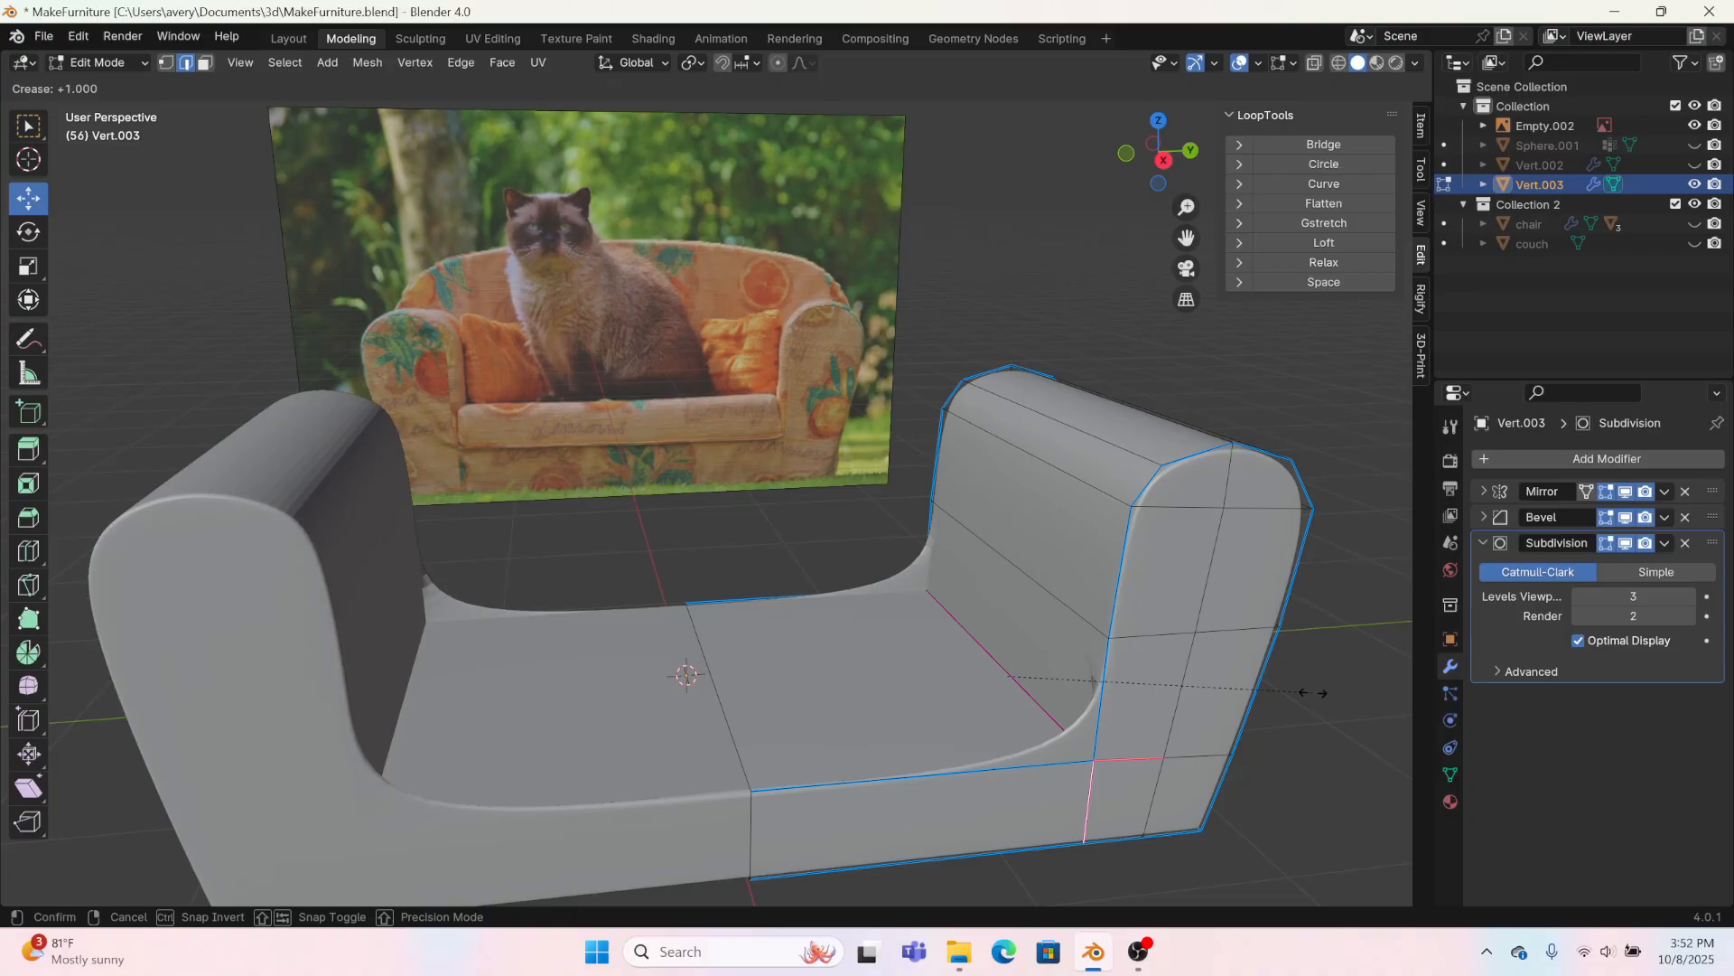
left_click(1095, 100)
Step: Select only the seat's long front and back edges and apply an edge crease of 1 again
middle_click_drag(964, 766, 802, 597, "shift")
scroll(803, 597, "up", 3)
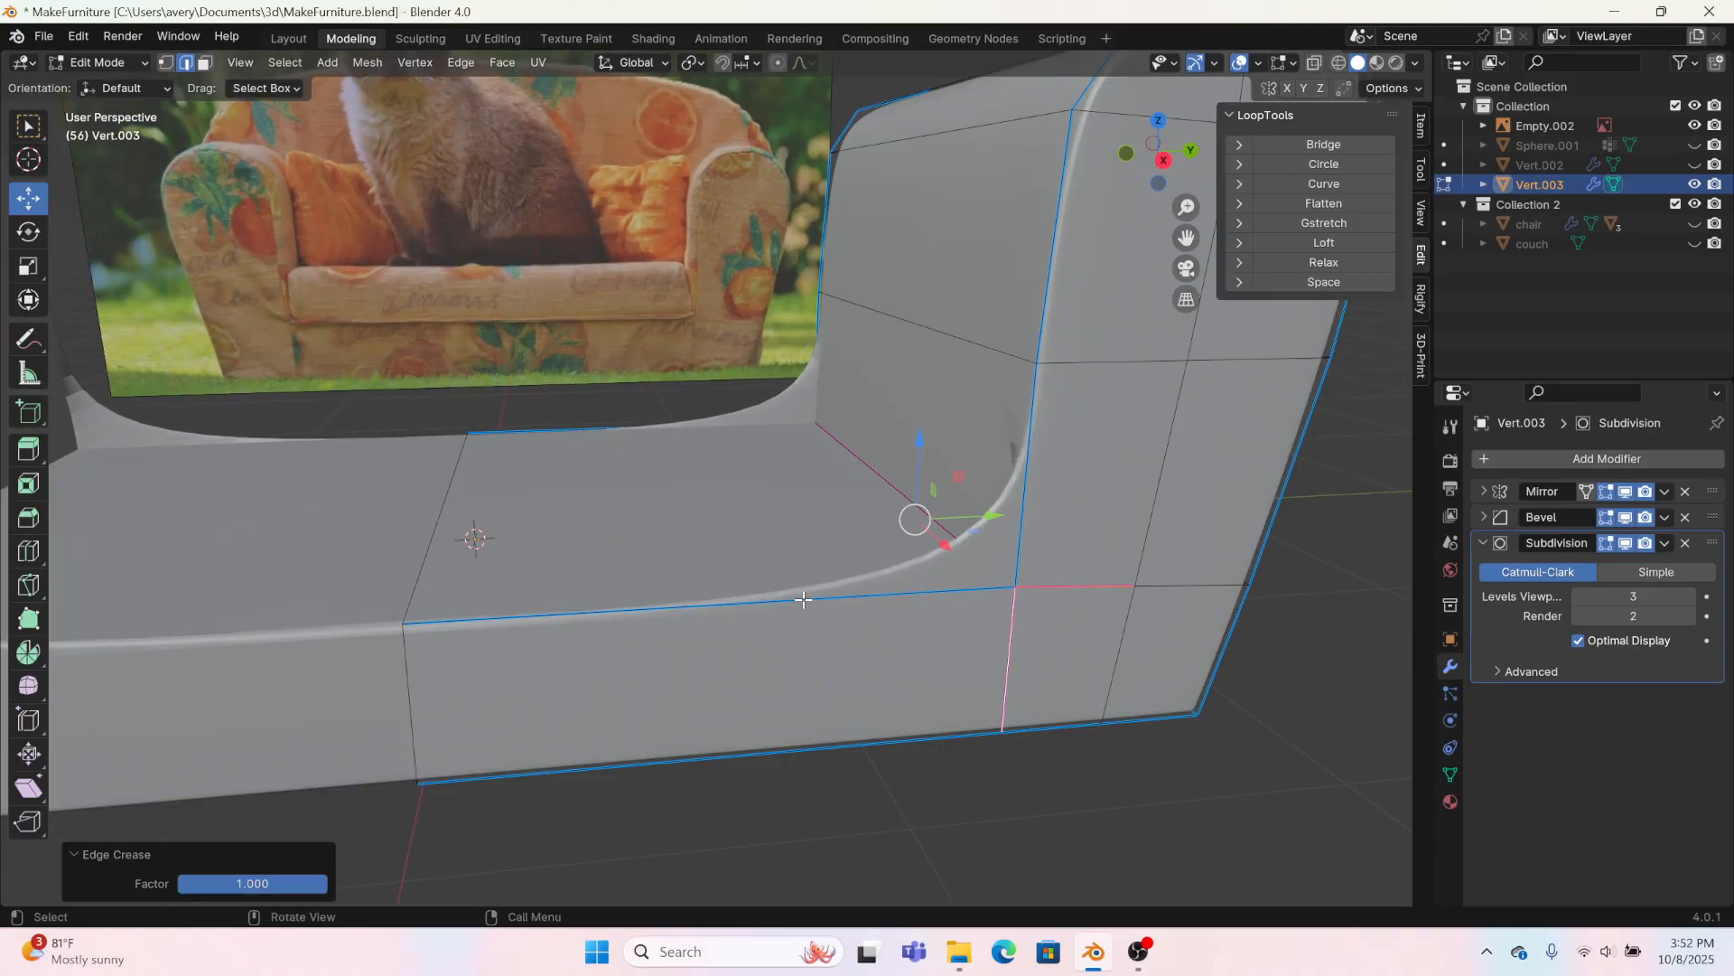
left_click(806, 603)
left_click(606, 427, "shift")
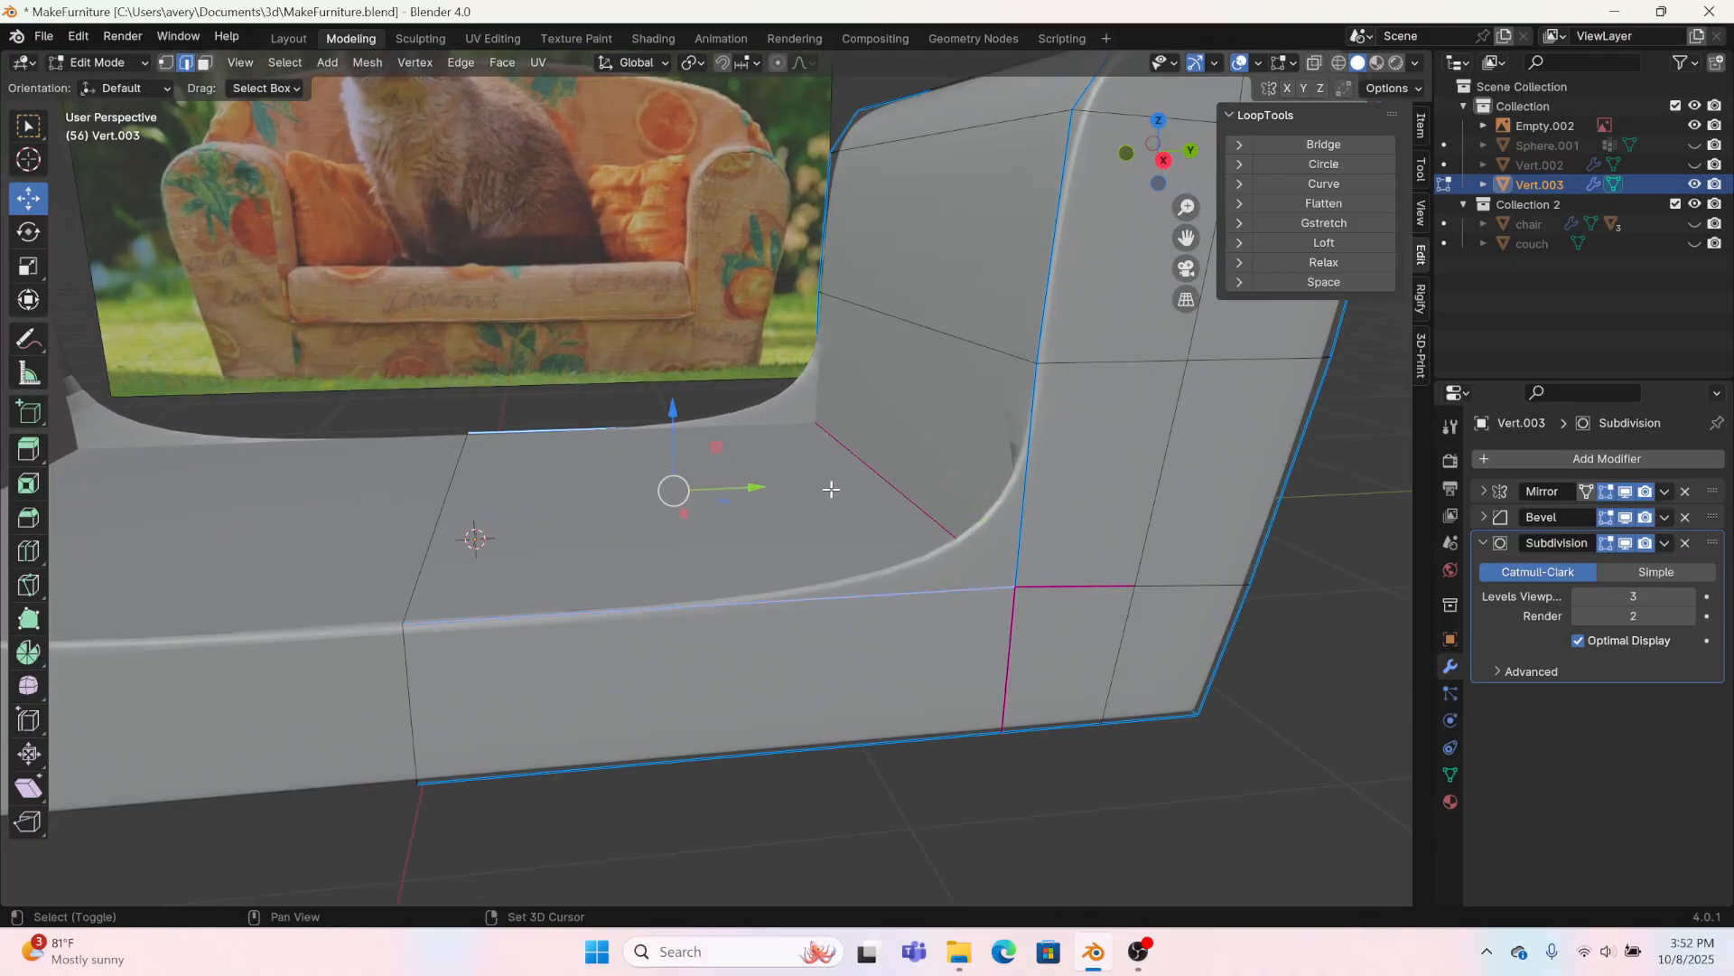
right_click(1010, 497)
left_click(1010, 497)
left_click(585, 749)
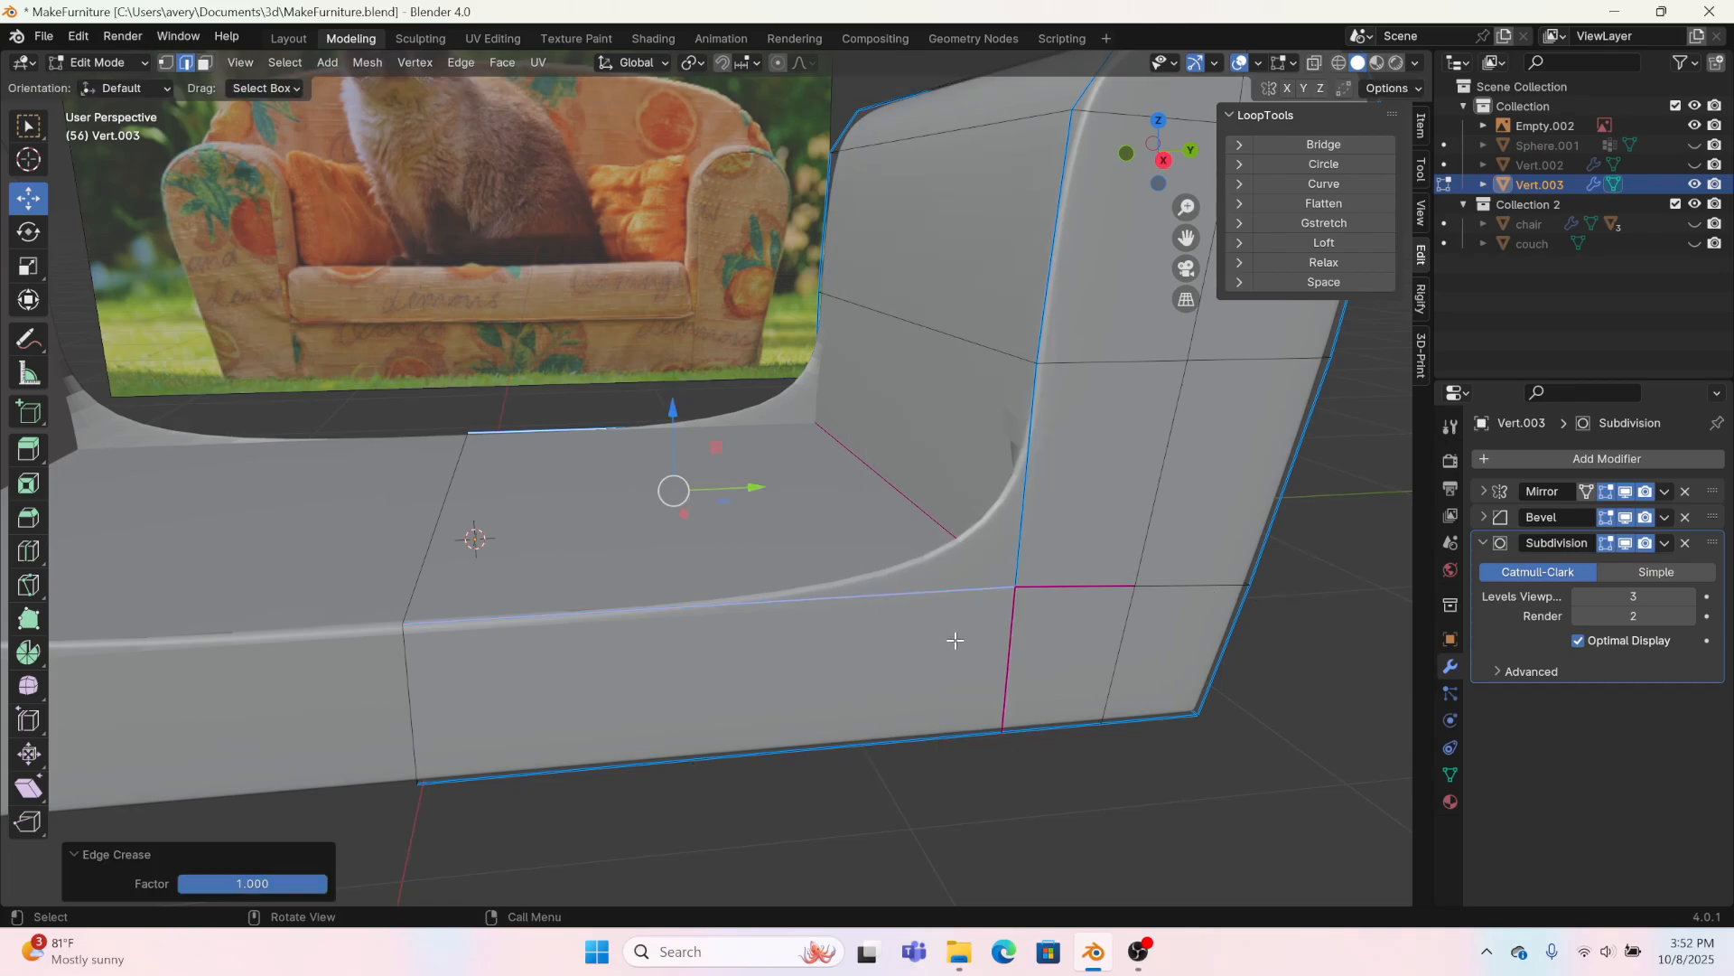
Step: Crease the arm's lower inner edges just above the seat on the front and back faces with factor 1
left_click(1032, 505)
left_click(811, 357, "shift")
right_click(811, 357)
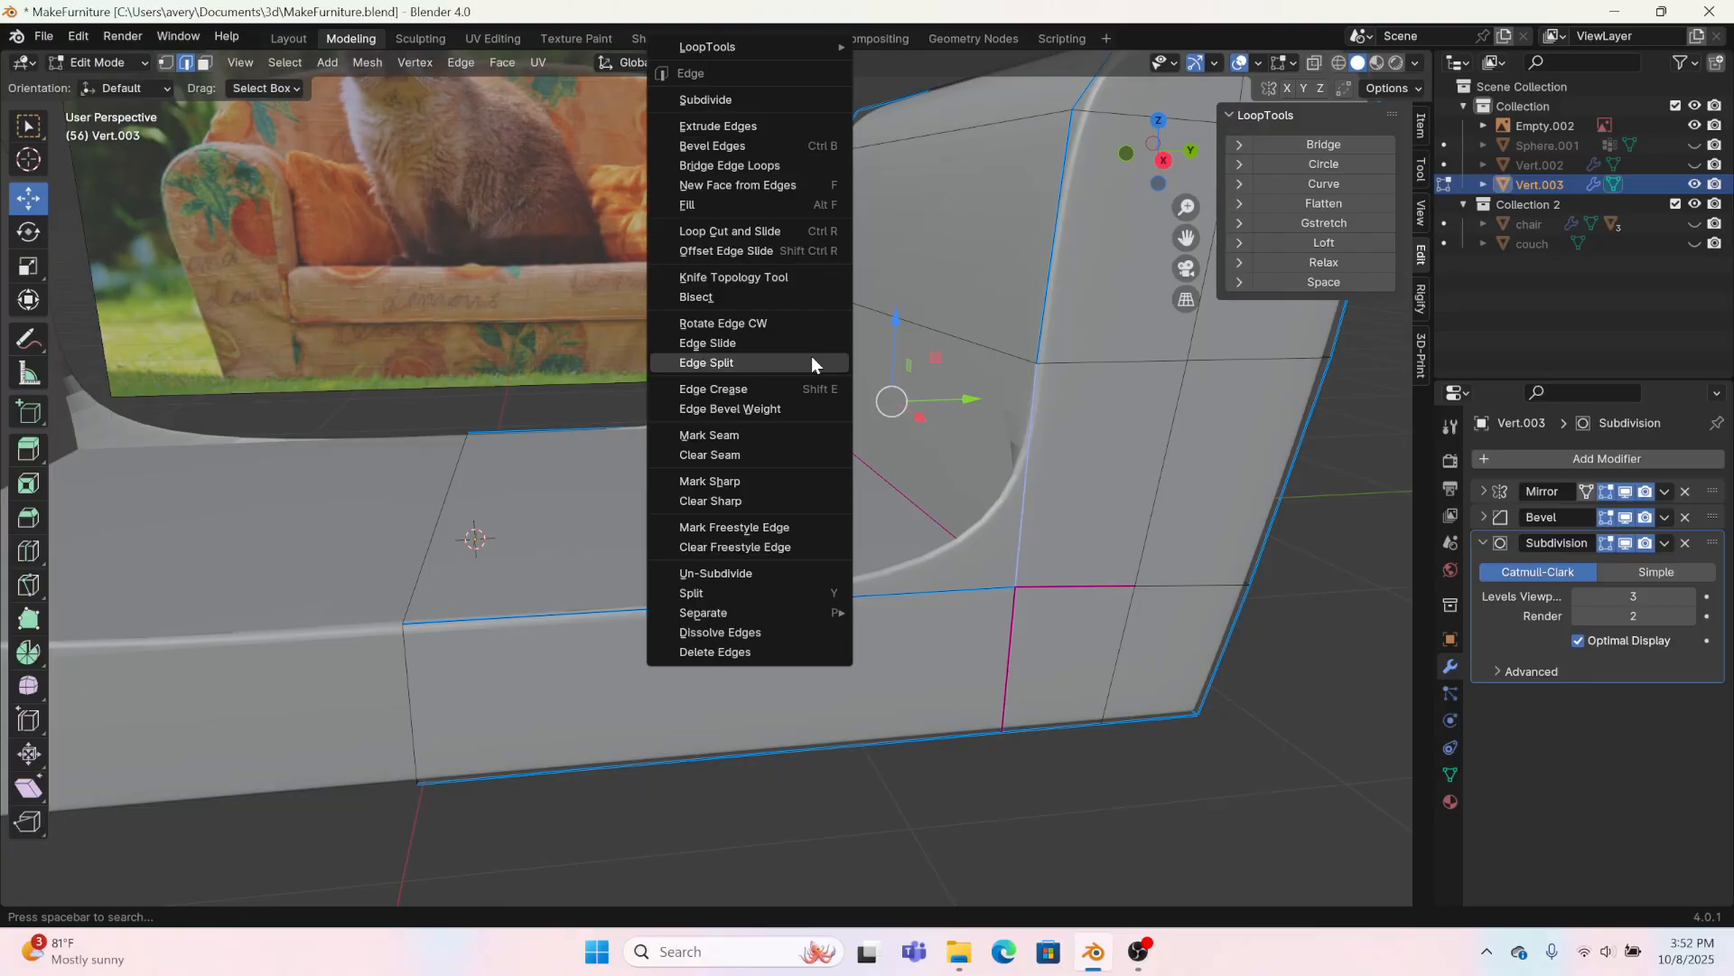
left_click(762, 390)
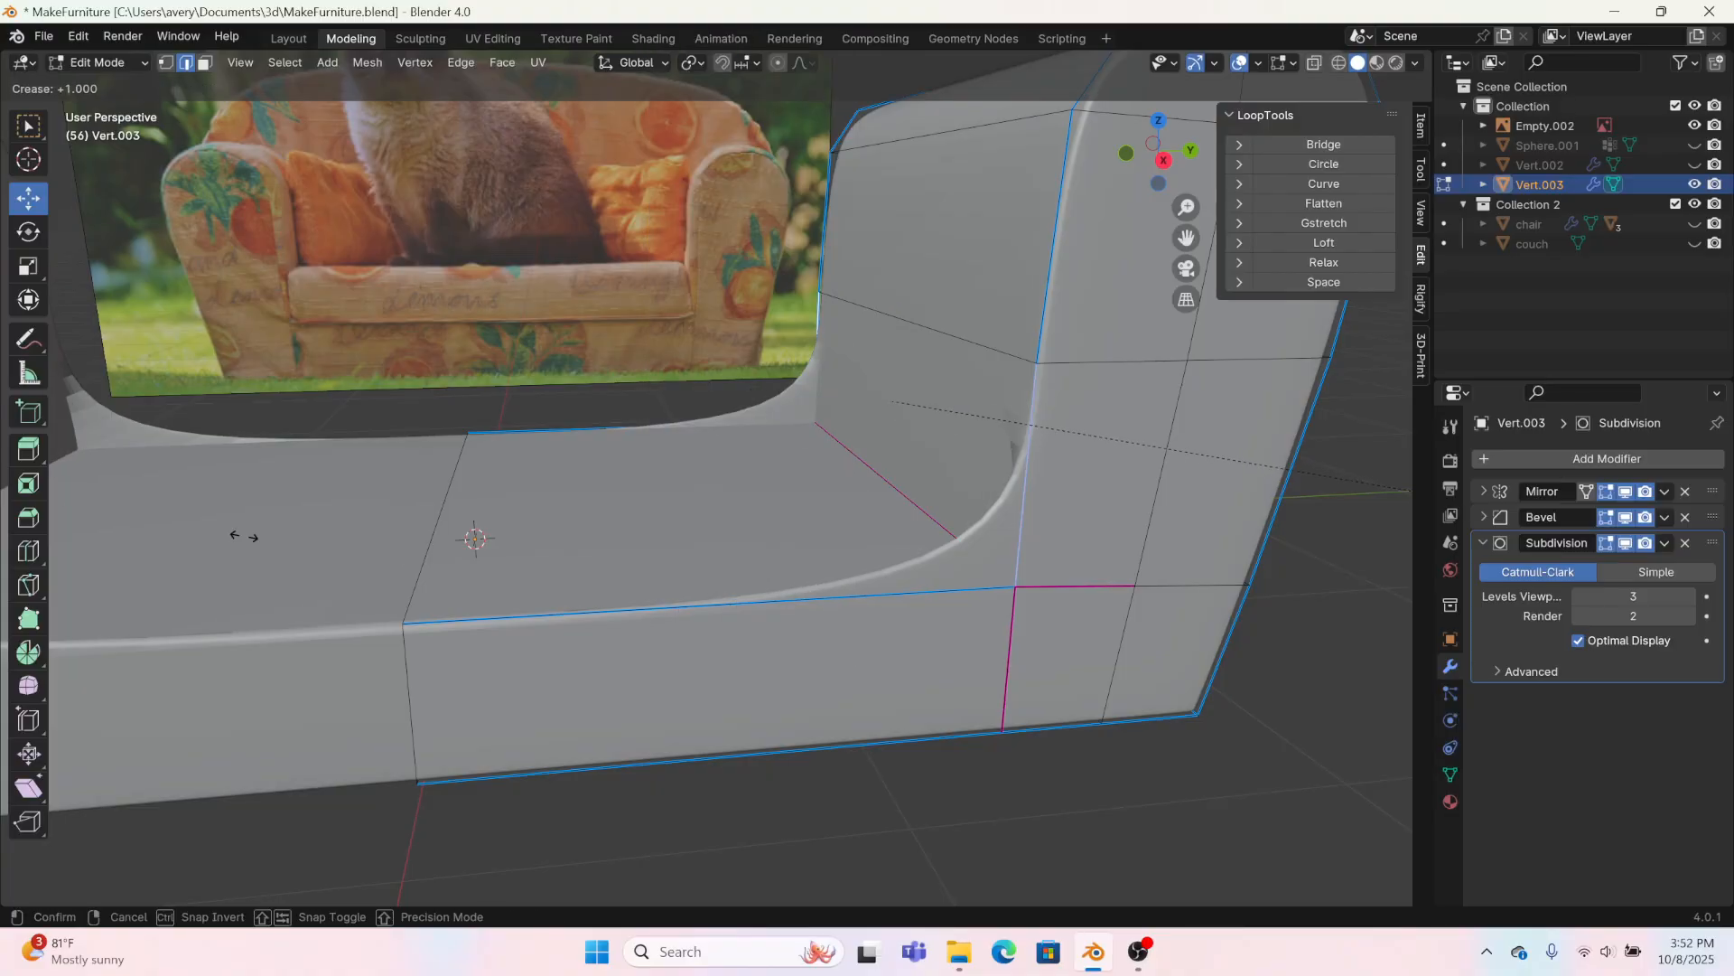
left_click(890, 637)
Step: Give the edge where the arm's inner side meets the seat a bevel weight of 1
left_click(923, 508)
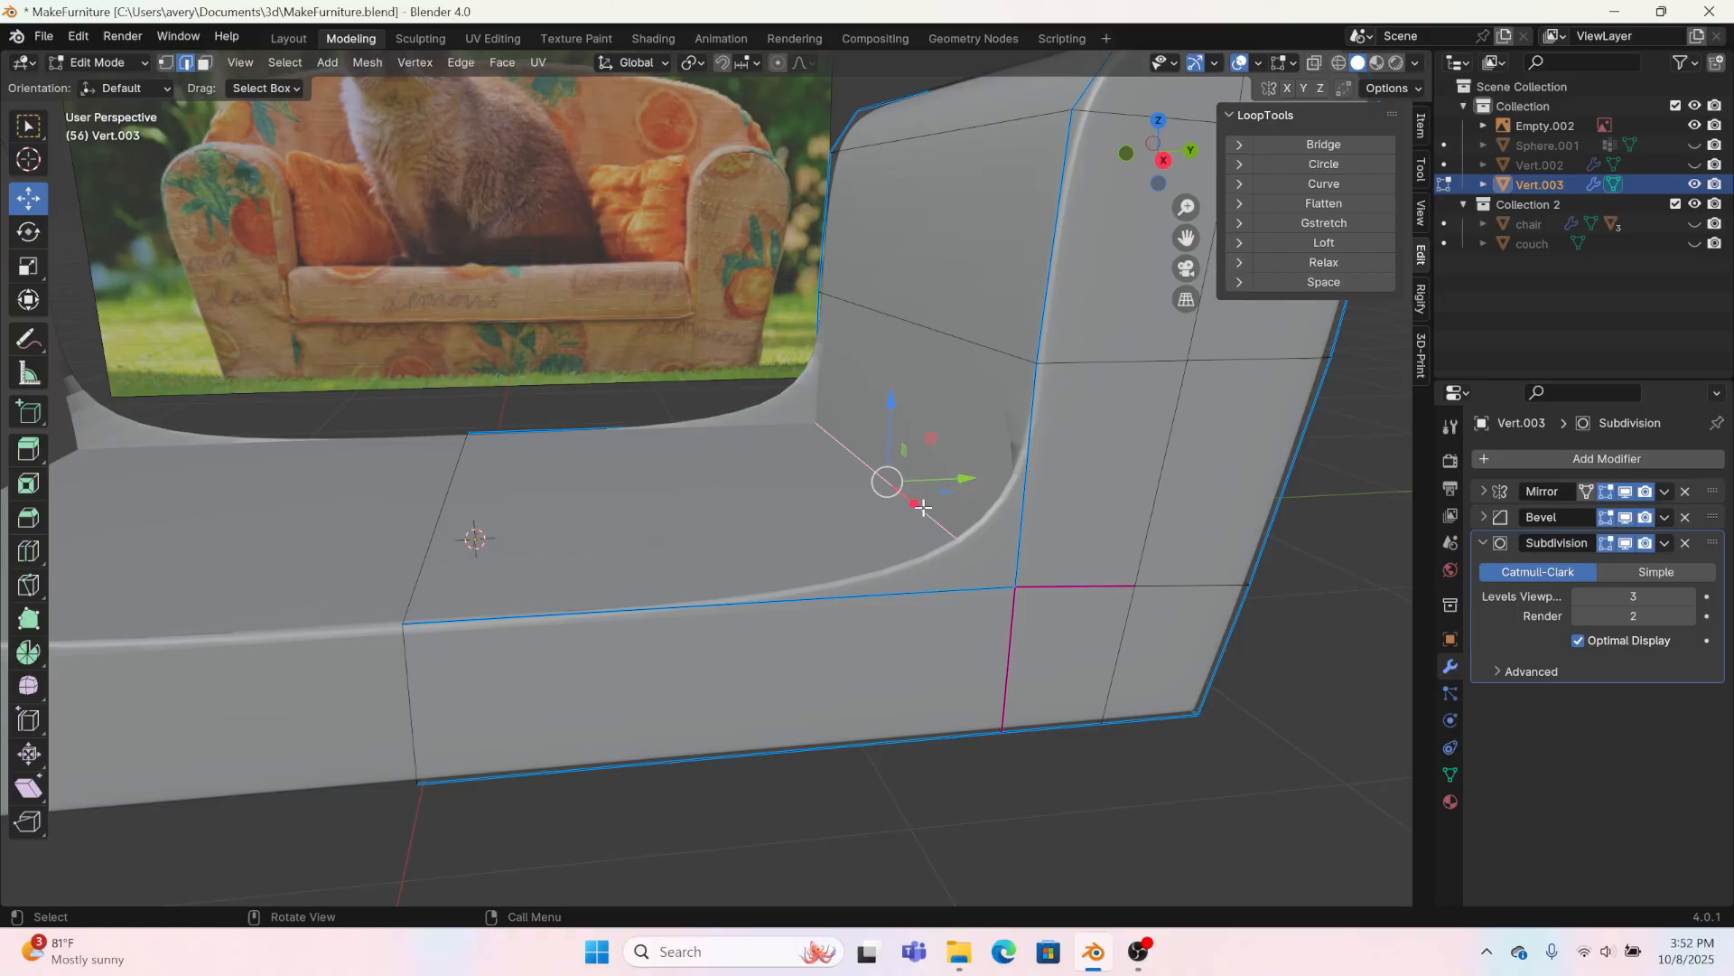
right_click(923, 507)
left_click(909, 518)
left_click(1176, 584)
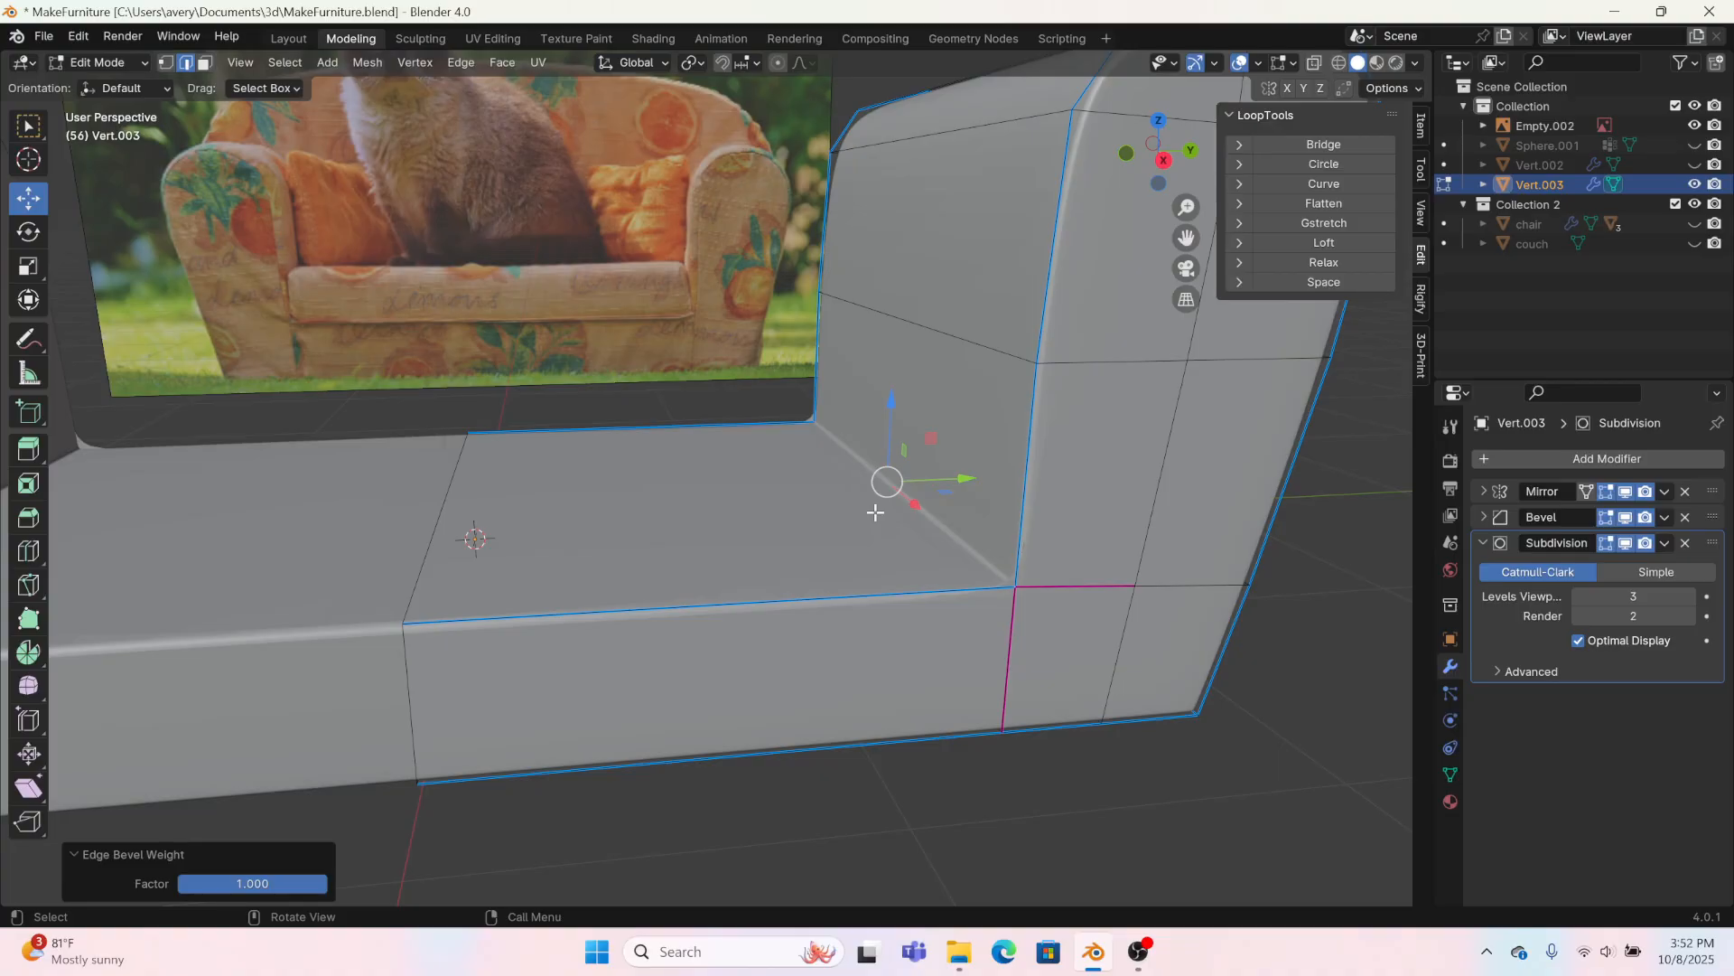
Step: Apply edge bevel weight to the short horizontal and vertical edges at the seat corner on the arm's front and back faces
left_click(1008, 649)
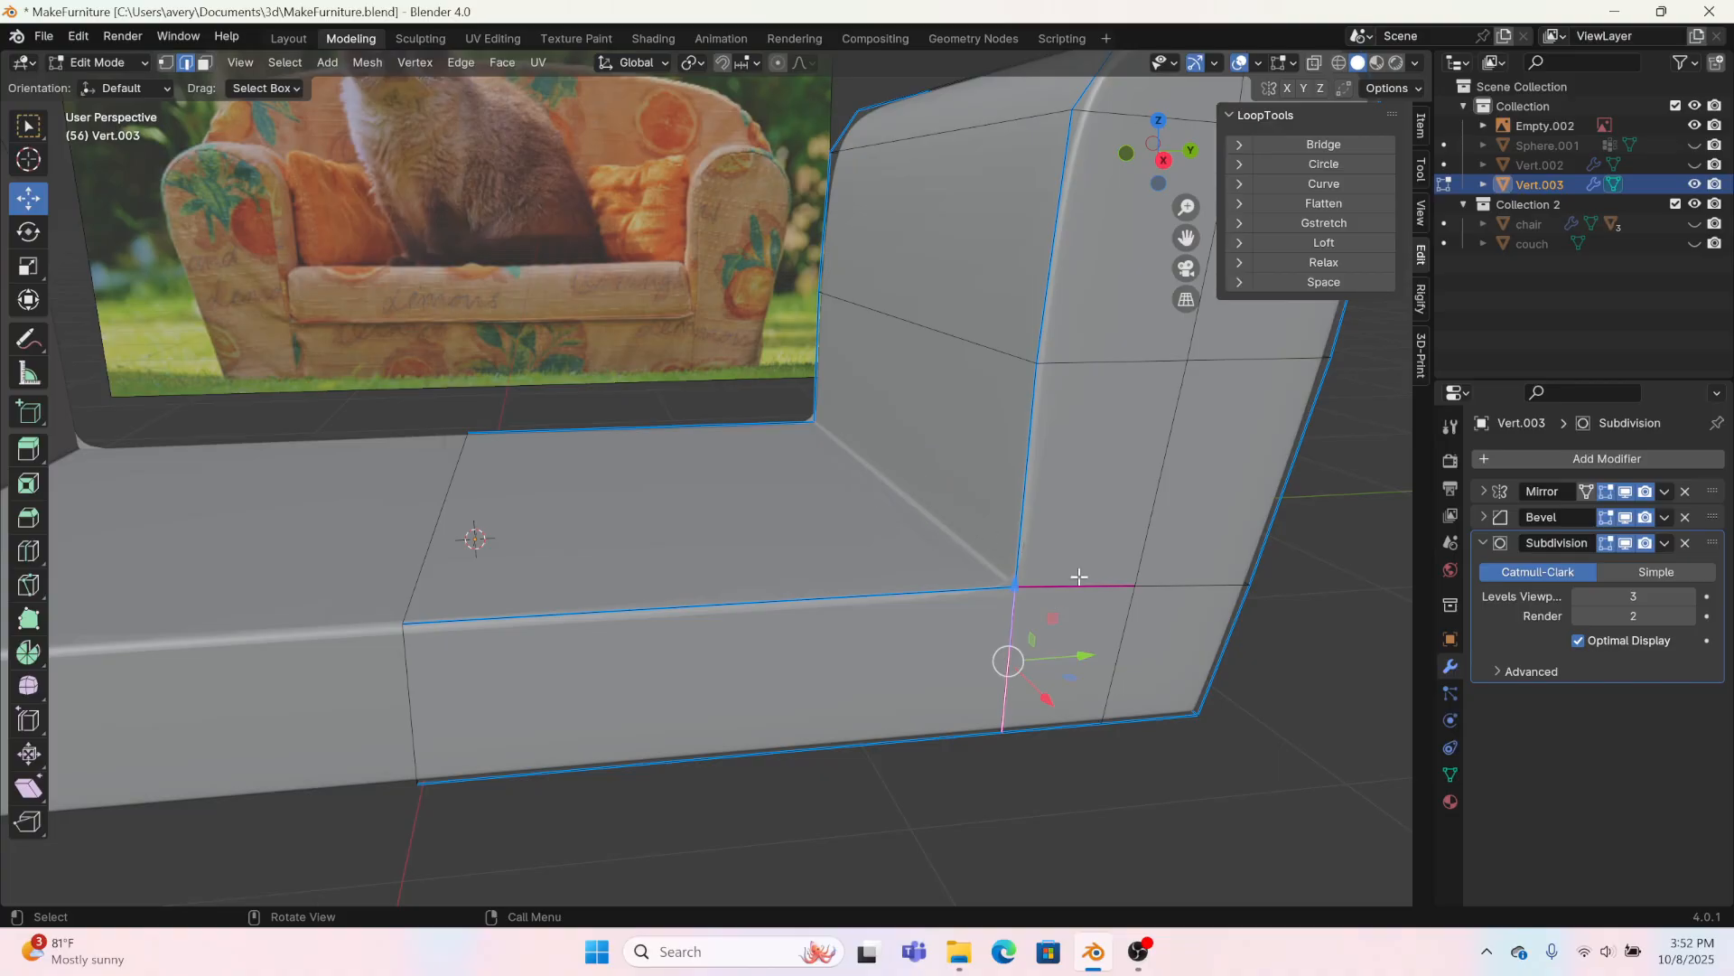
scroll(1071, 625, "up", 3)
middle_click_drag(946, 581, 1309, 596)
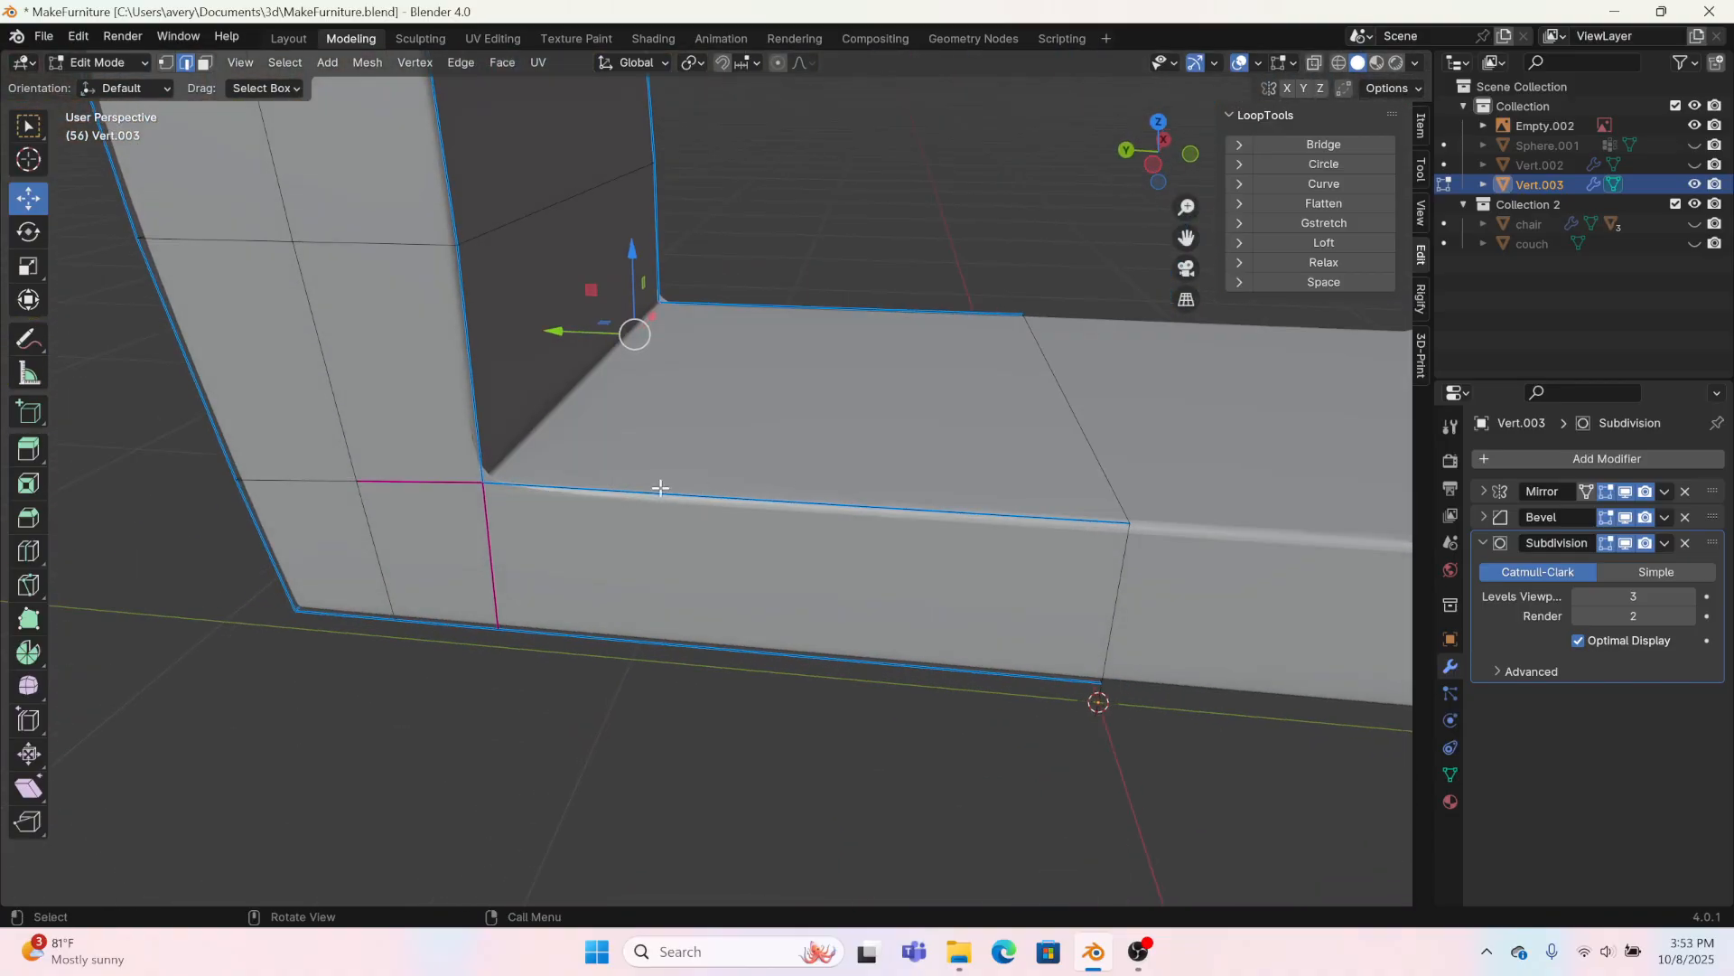
left_click(490, 539, "shift")
right_click(454, 476)
left_click(457, 480)
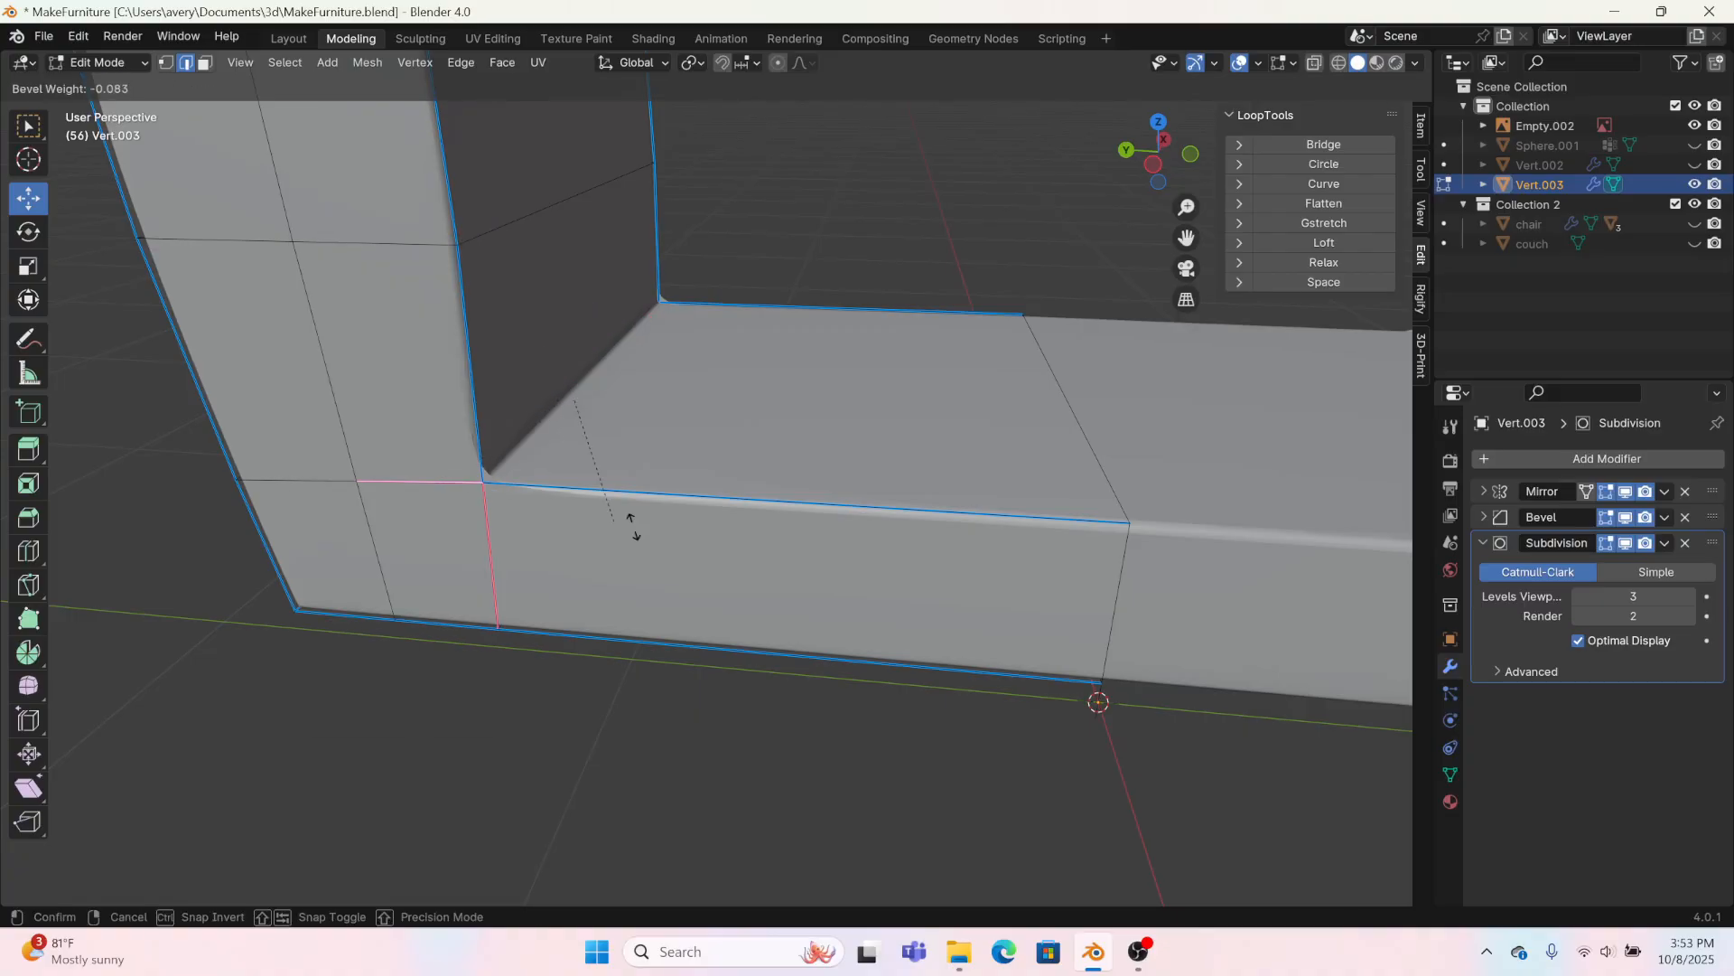
left_click(931, 637)
Step: Return to the object layout and apply Shade Smooth to the sofa's arms and base
scroll(430, 600, "up", 4)
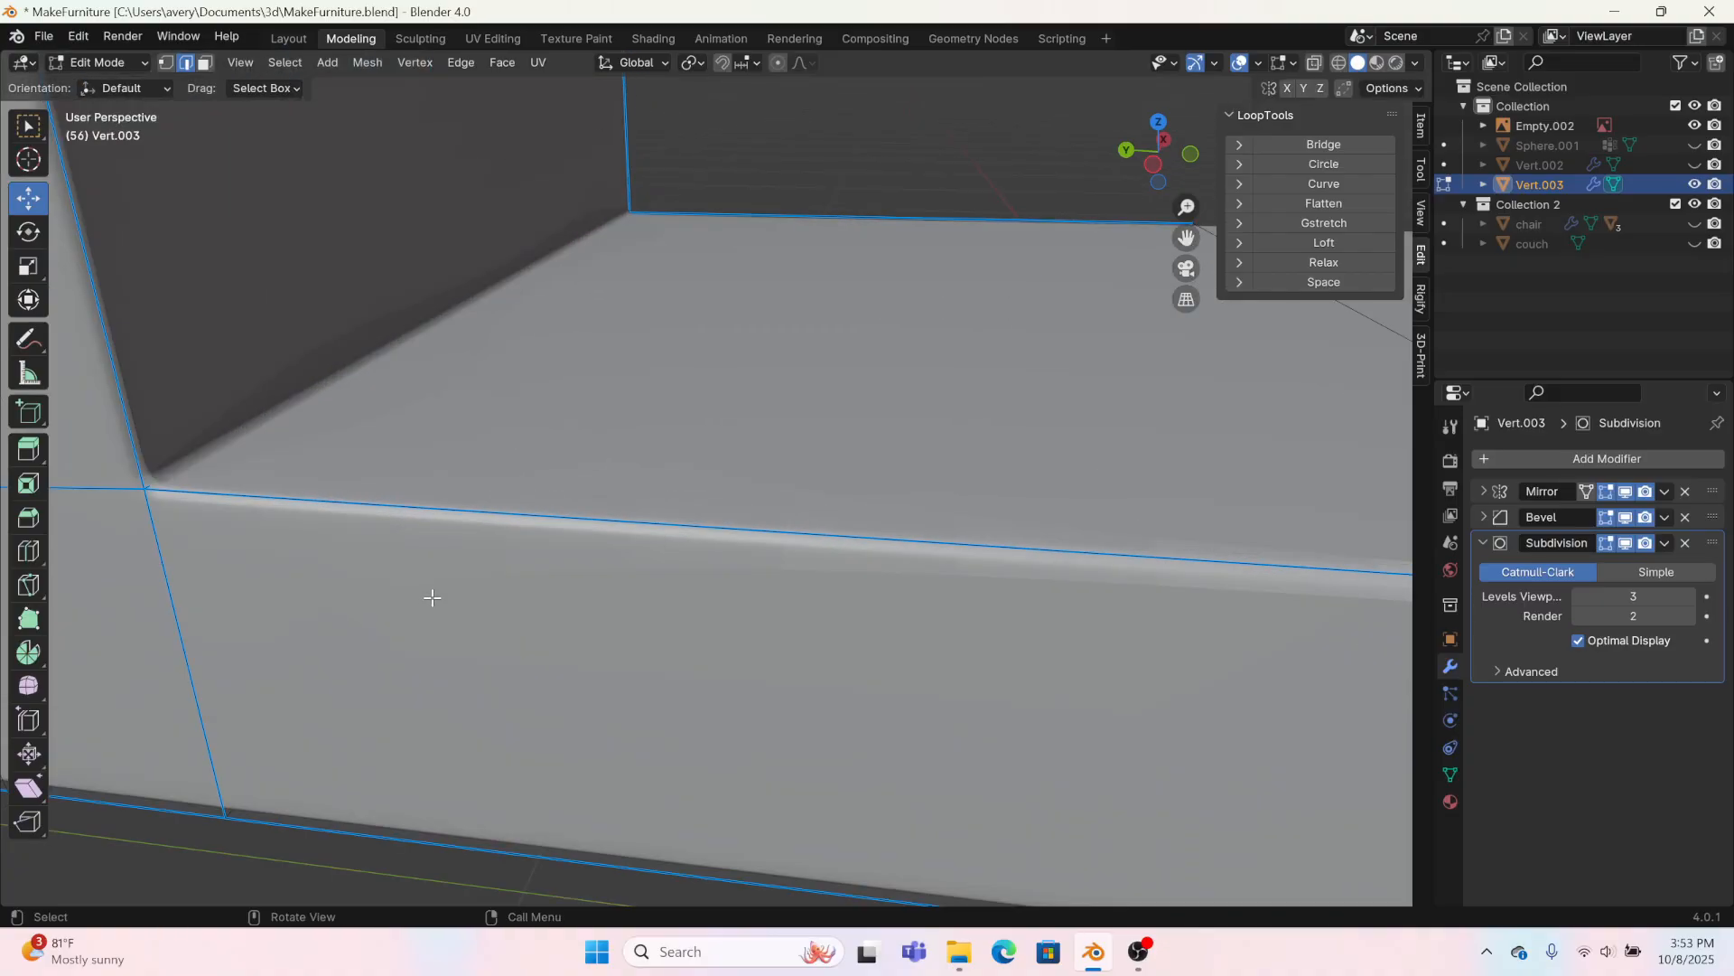
middle_click_drag(430, 600, 638, 317)
scroll(908, 575, "down", 4)
left_click(289, 38)
right_click(614, 473)
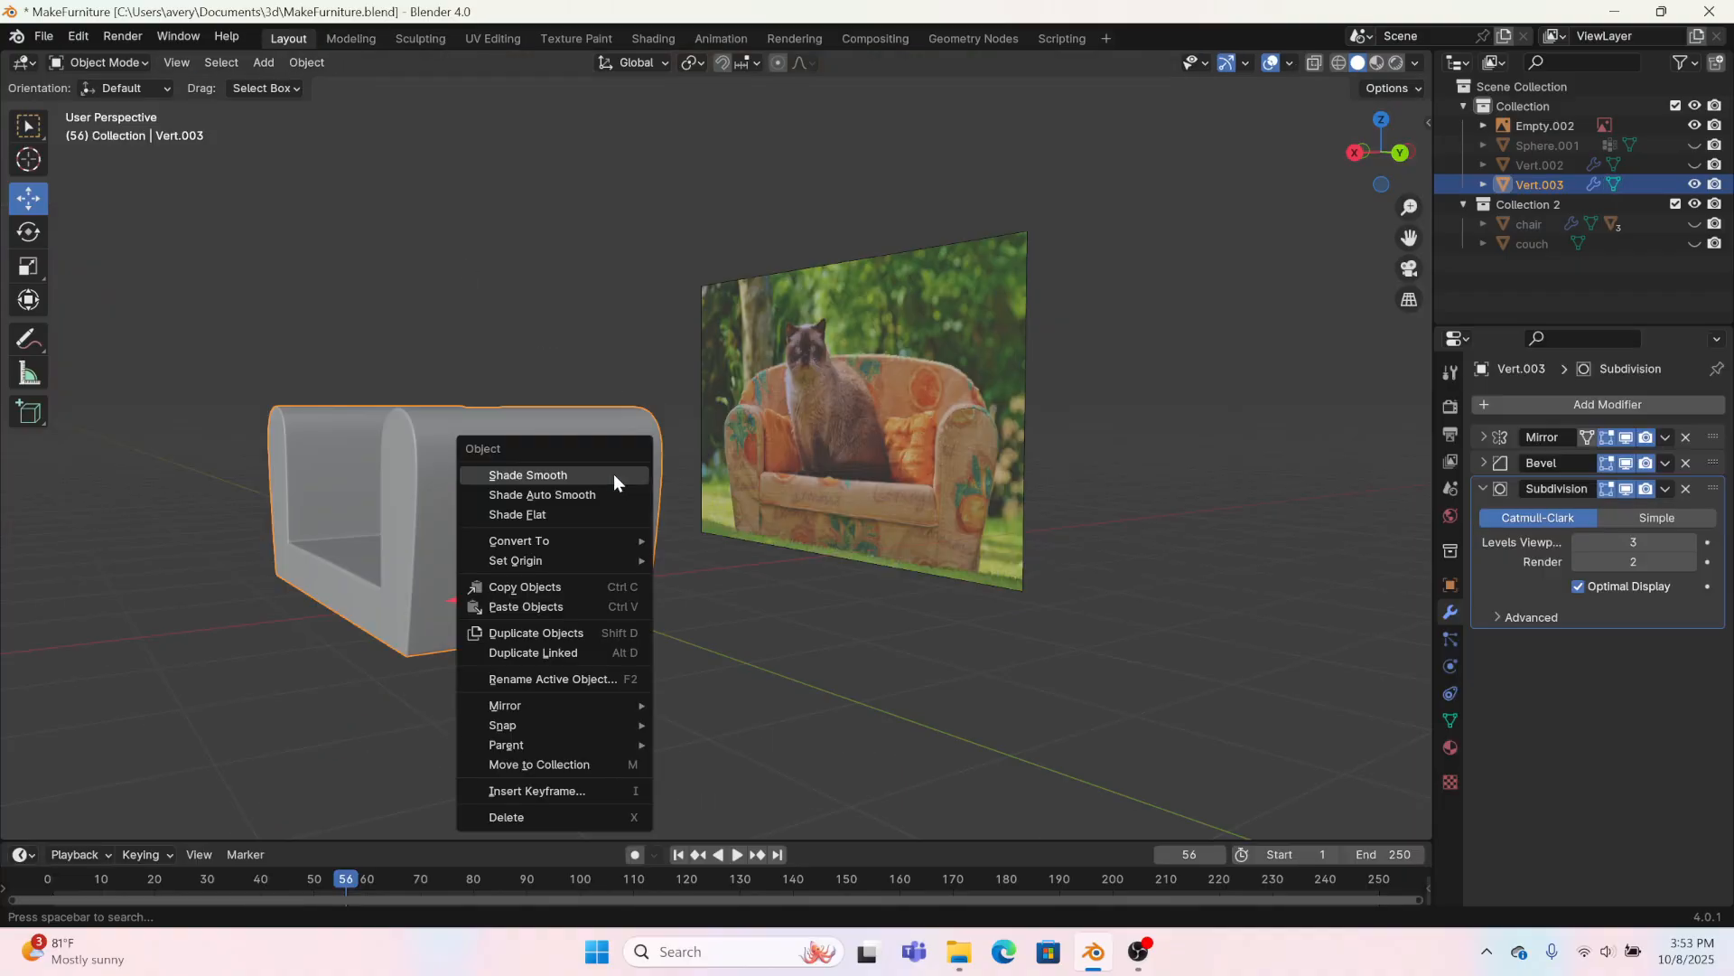
left_click(614, 473)
Step: Show the backrest with the arms and base to check how they fit together, and hide it again
left_click(1695, 165)
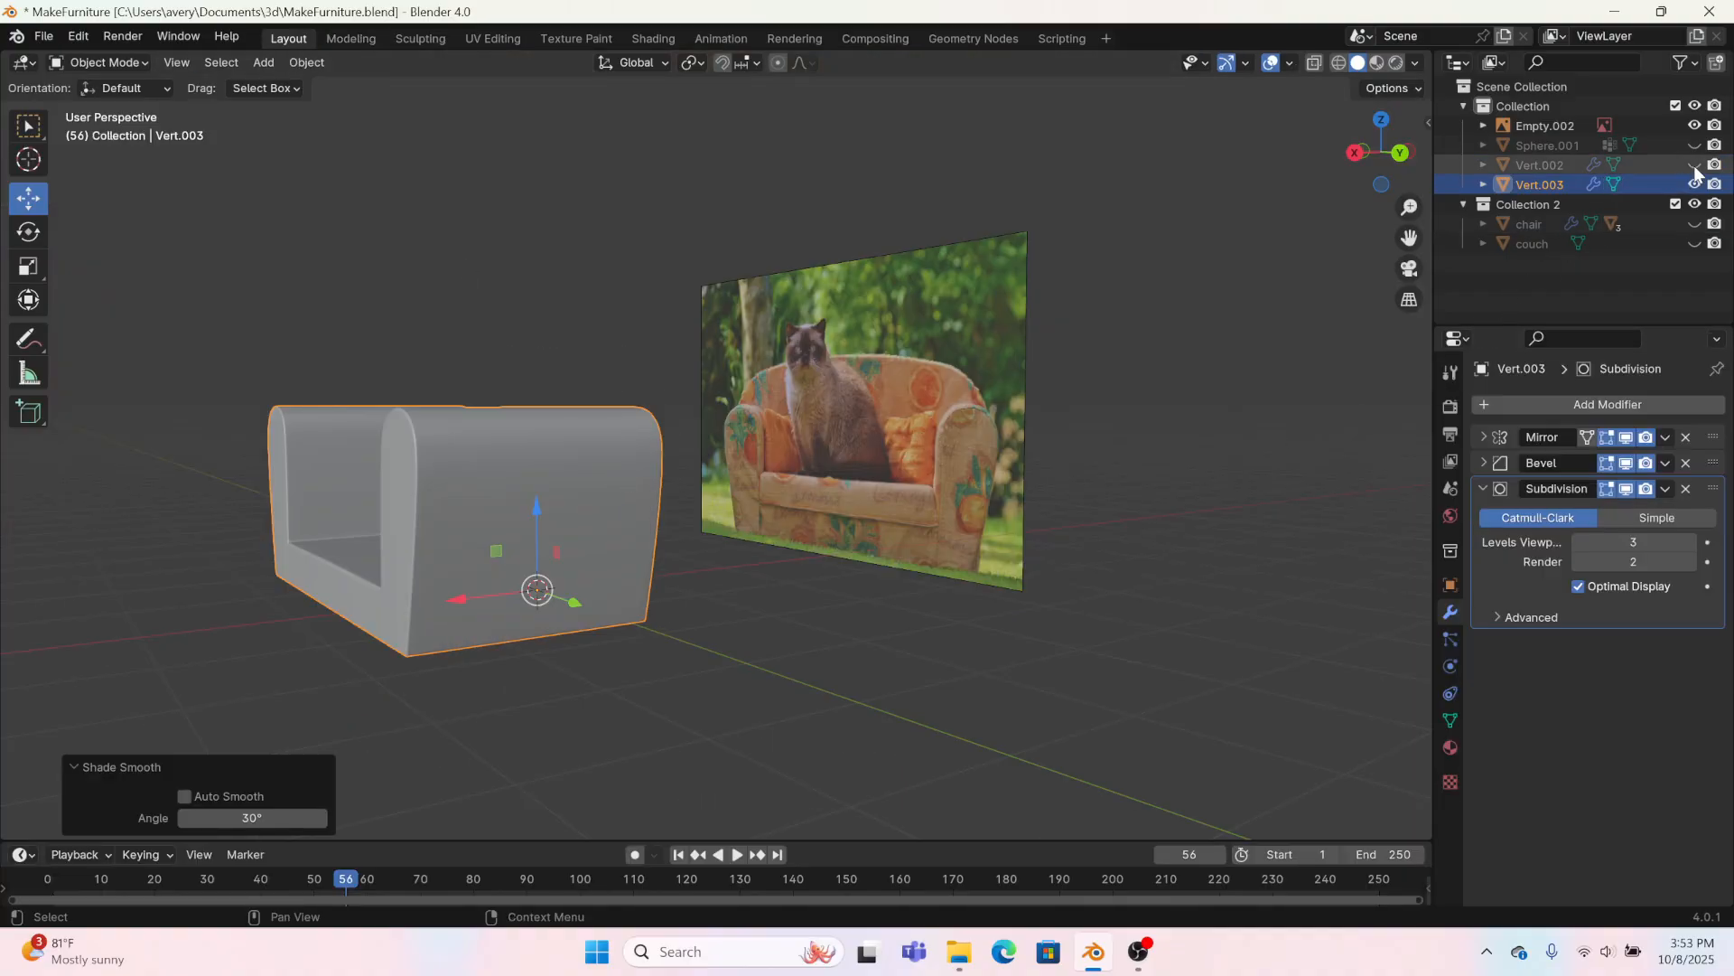
middle_click_drag(604, 712, 764, 771)
left_click(682, 721)
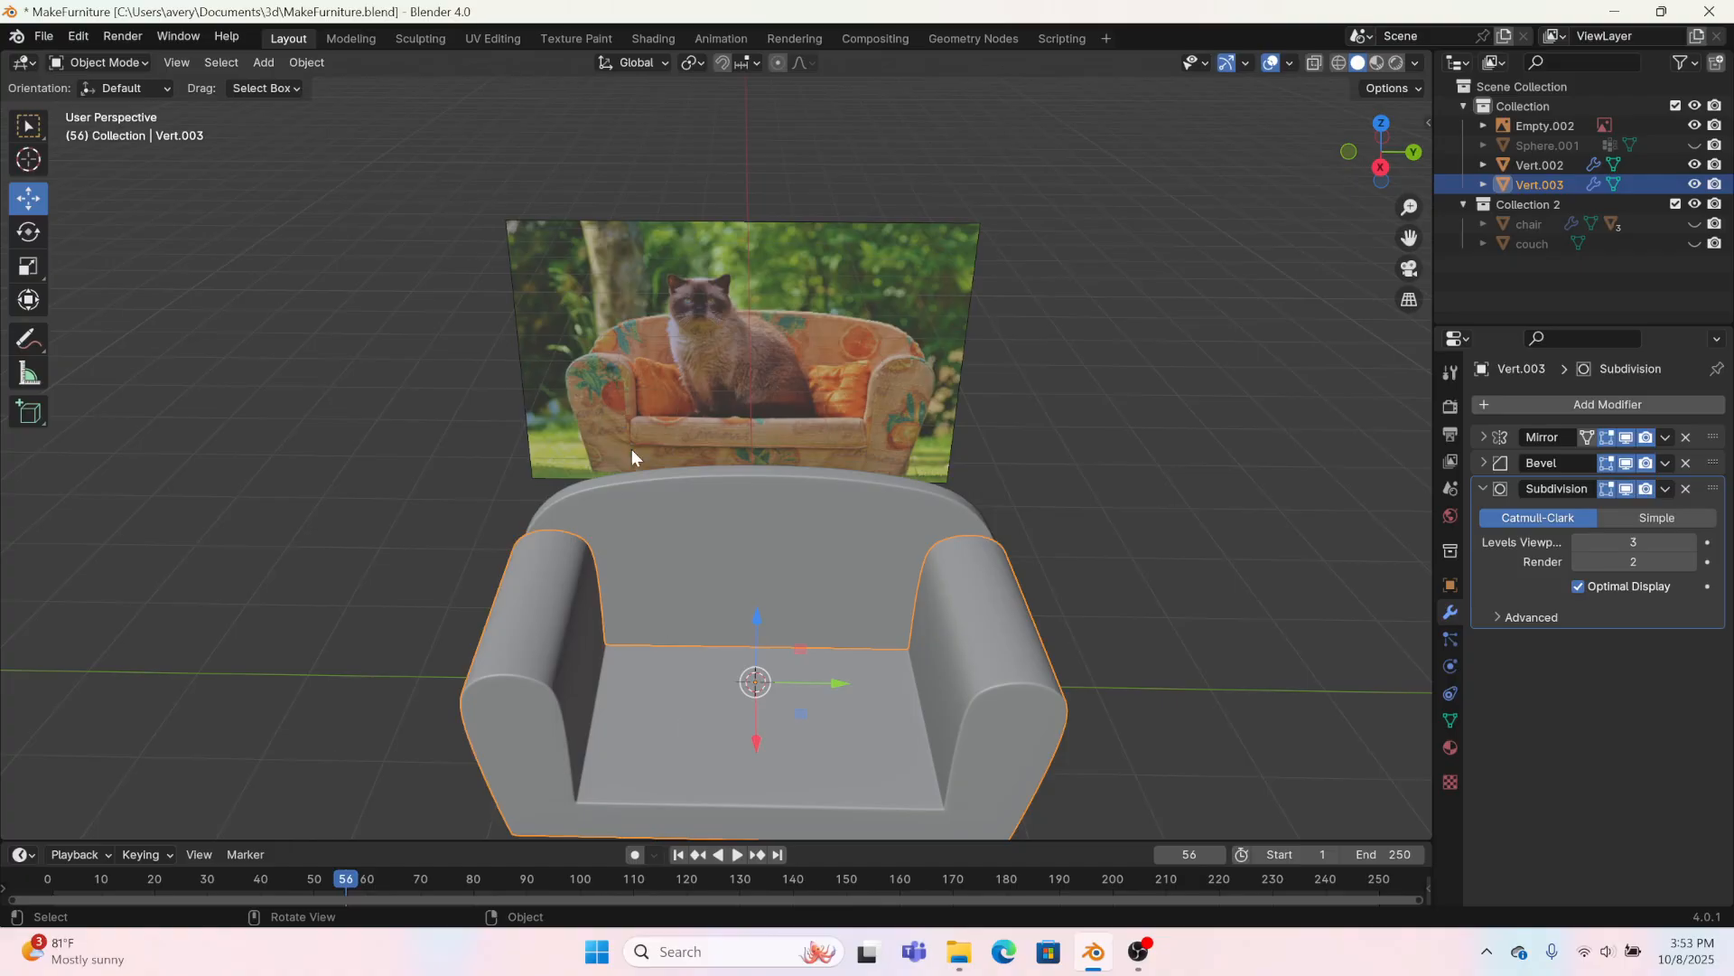
left_click(805, 520)
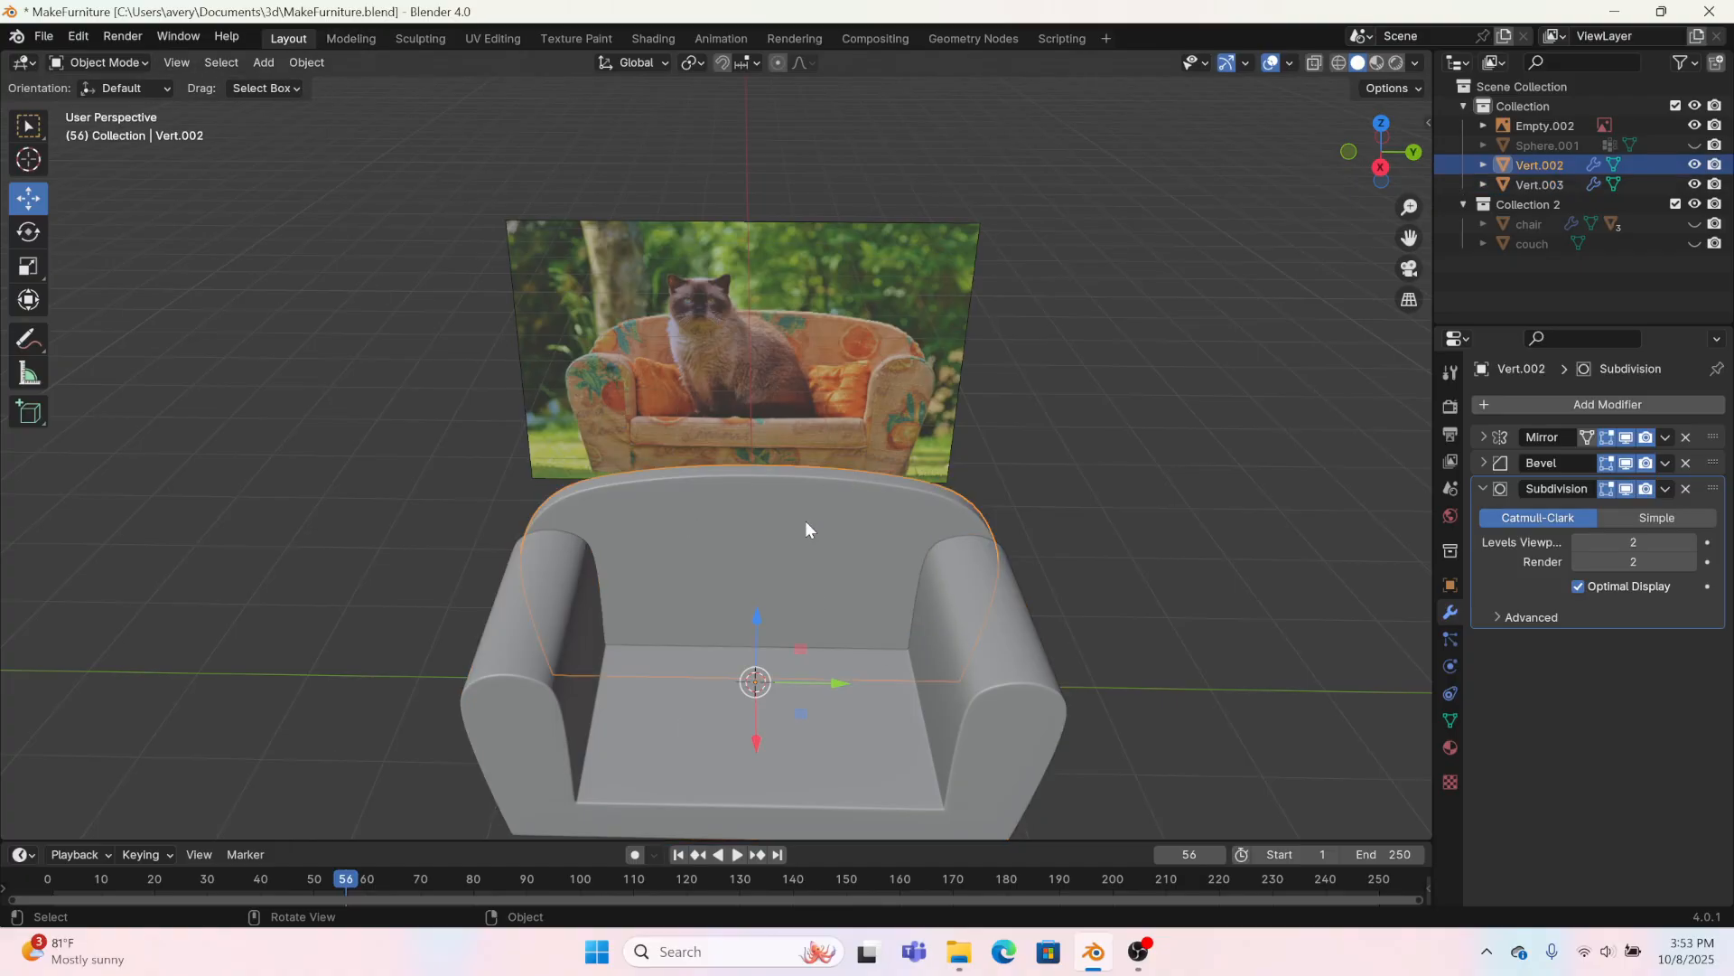
key("h")
Step: Duplicate the seat's top face in place and separate the copy into its own object
left_click(815, 676)
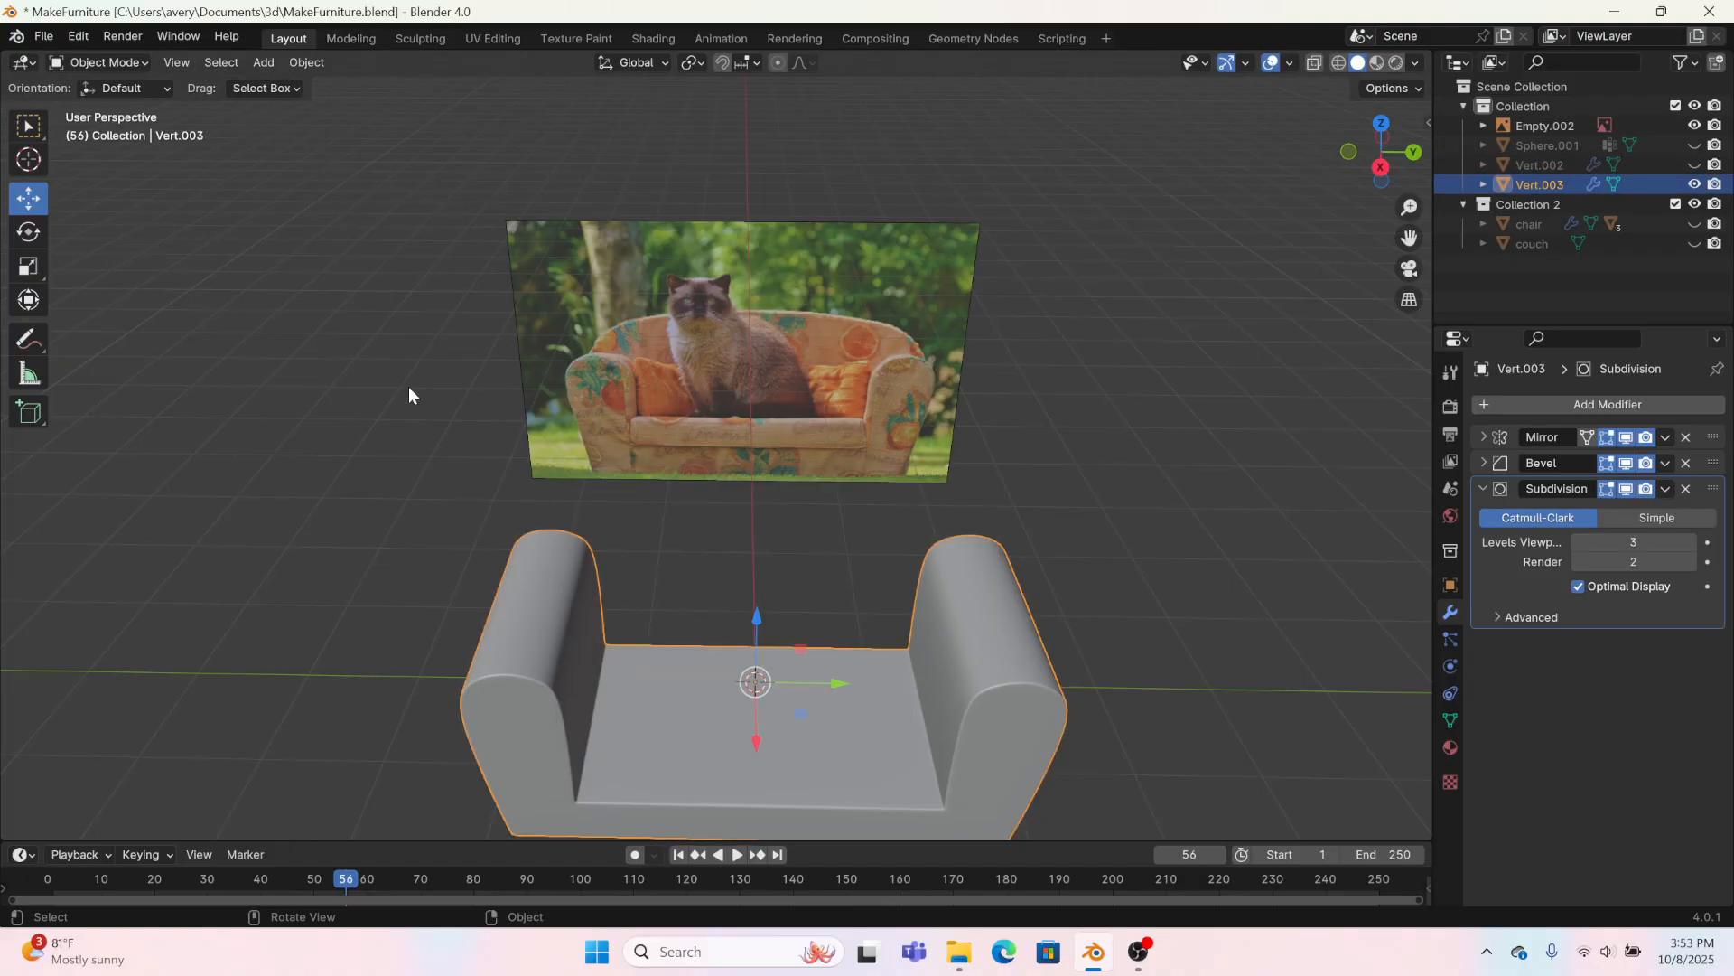
left_click(351, 39)
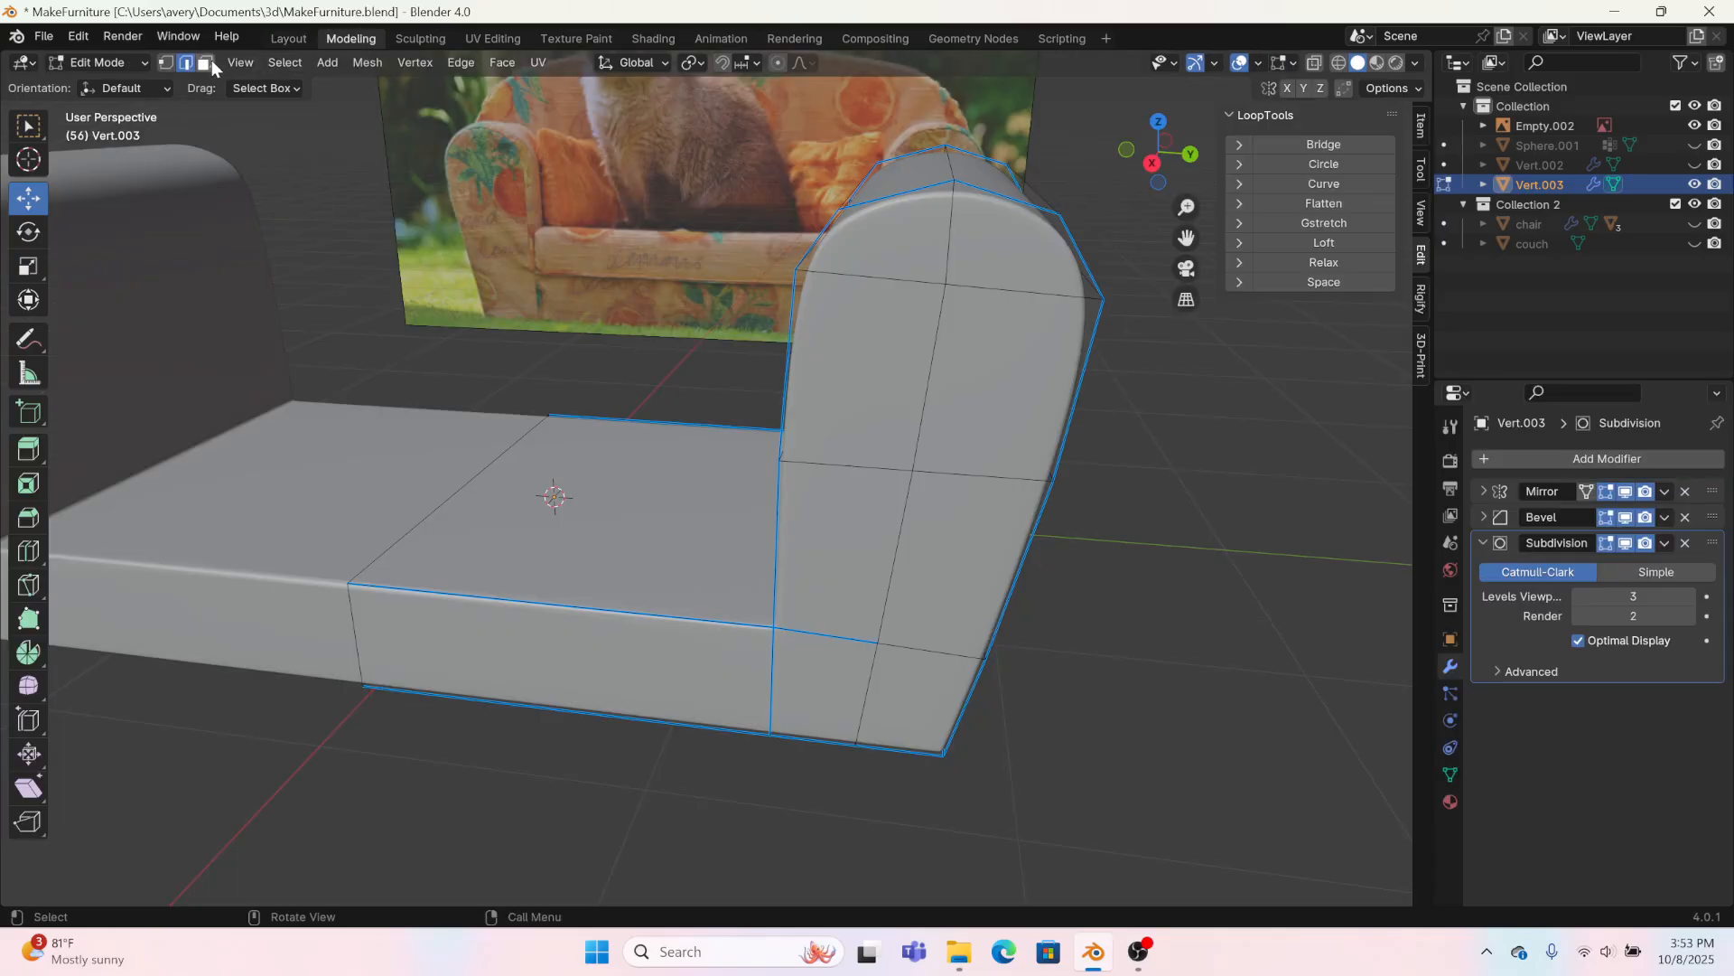
left_click(656, 477)
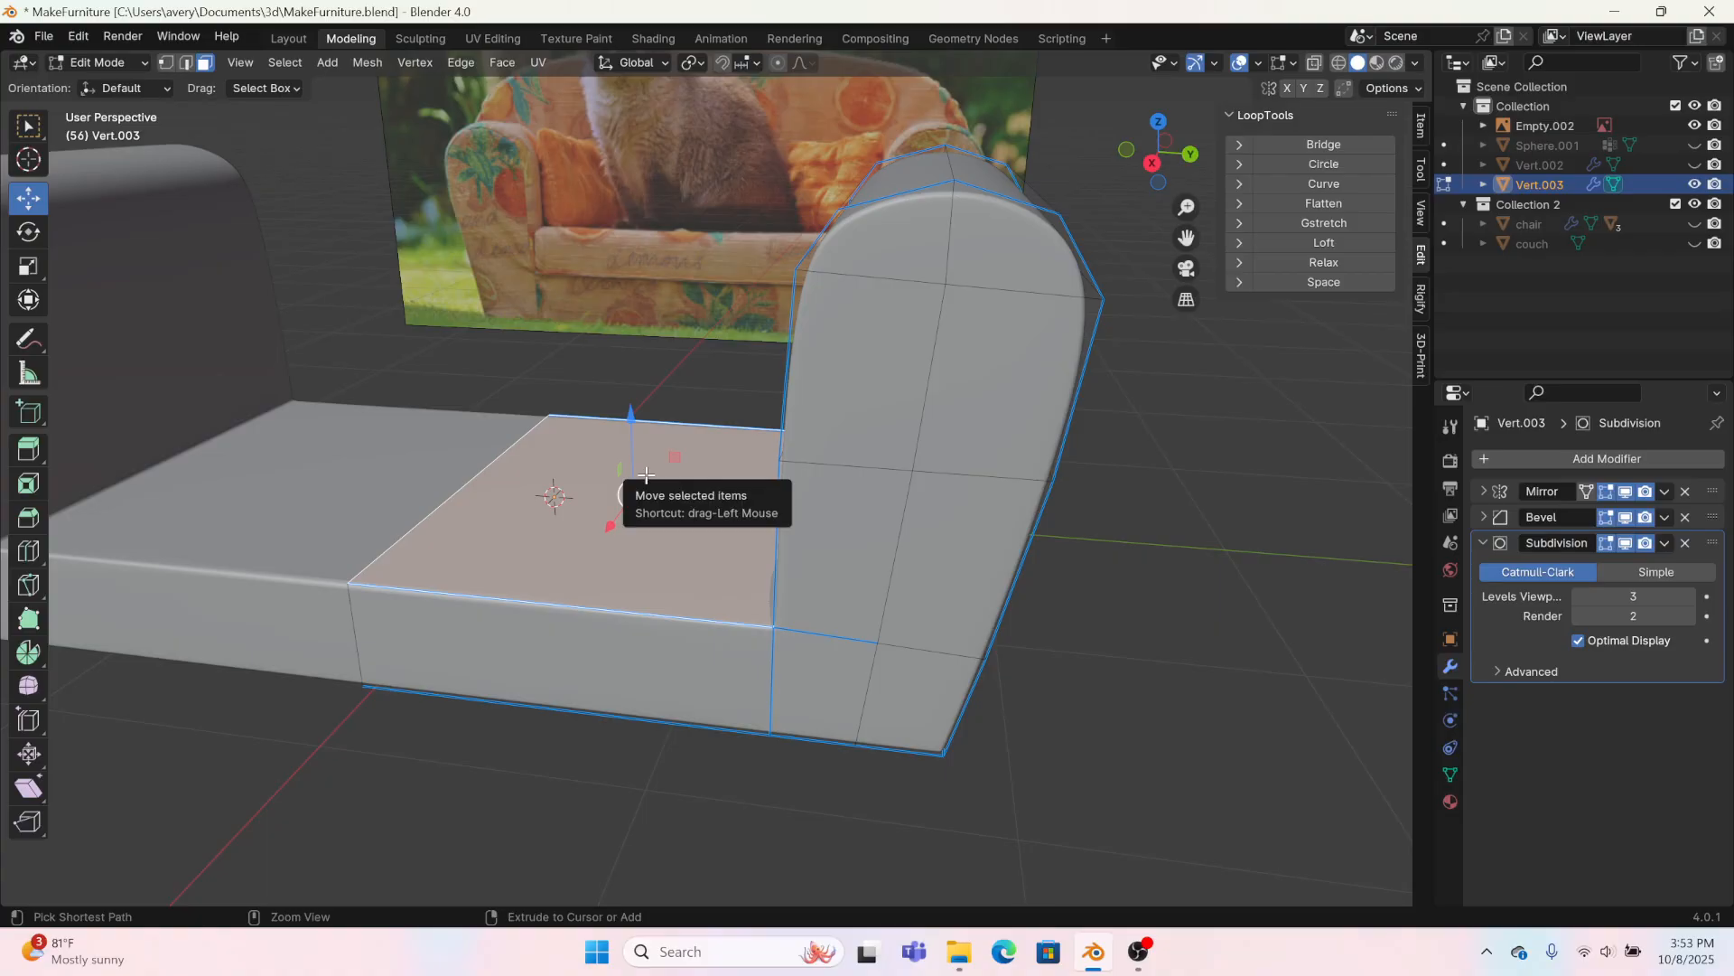
key("shift+d")
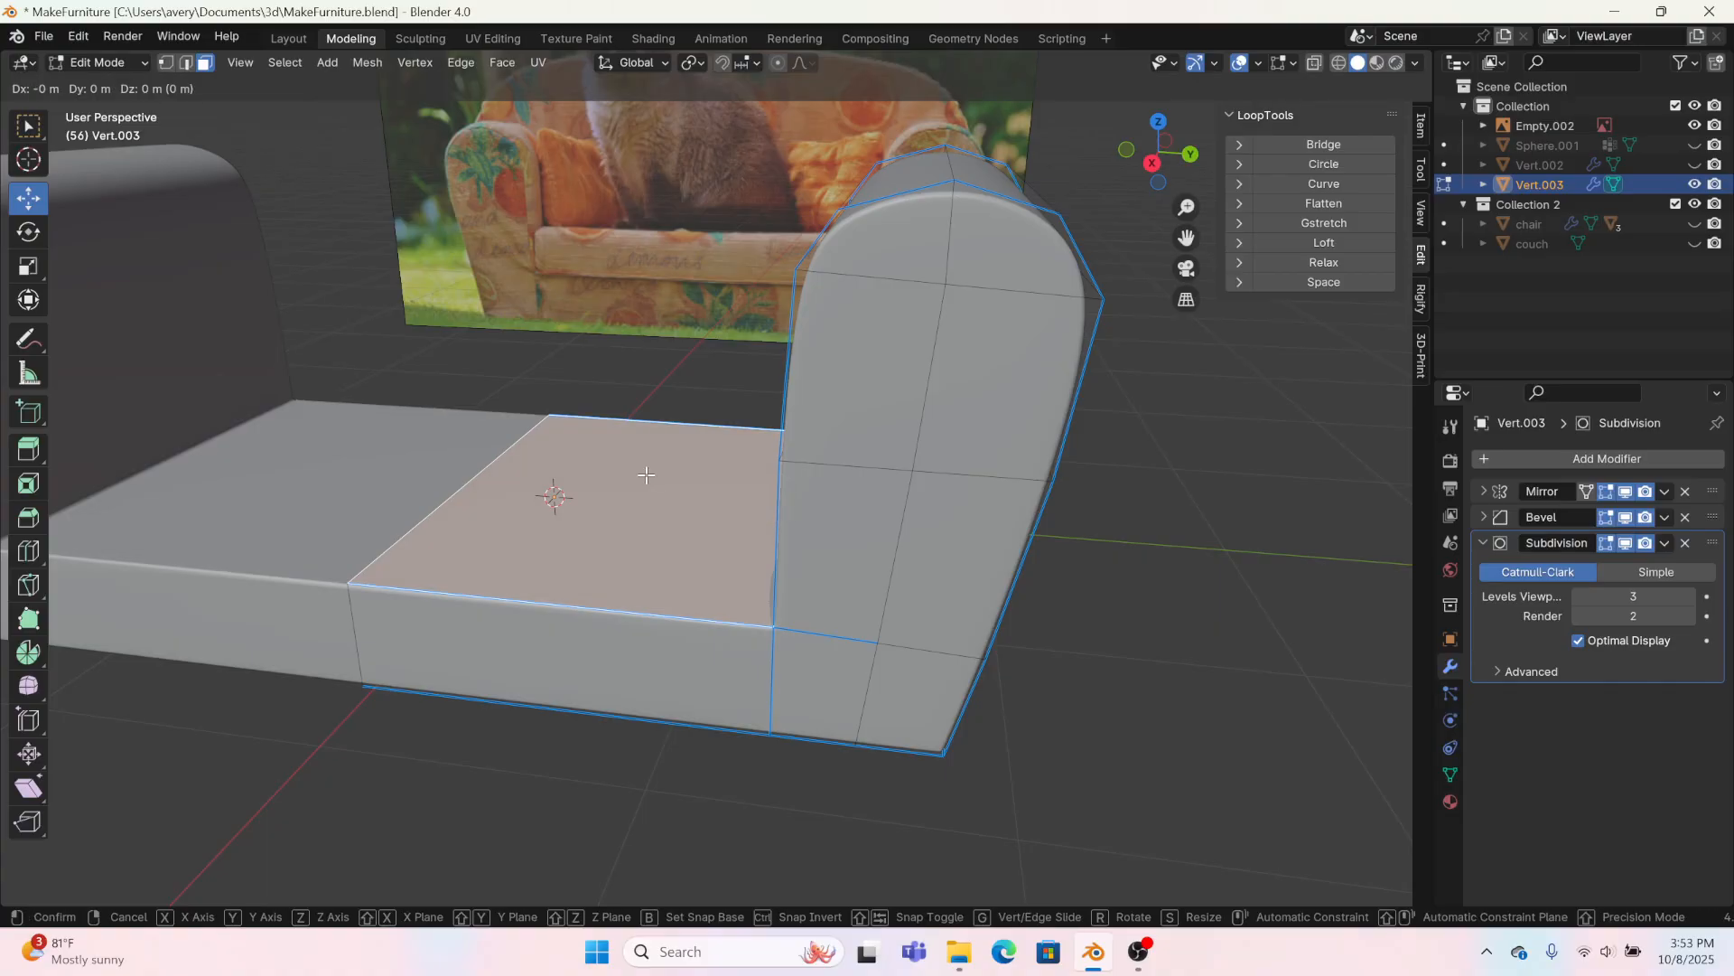
right_click(647, 476)
right_click(647, 476)
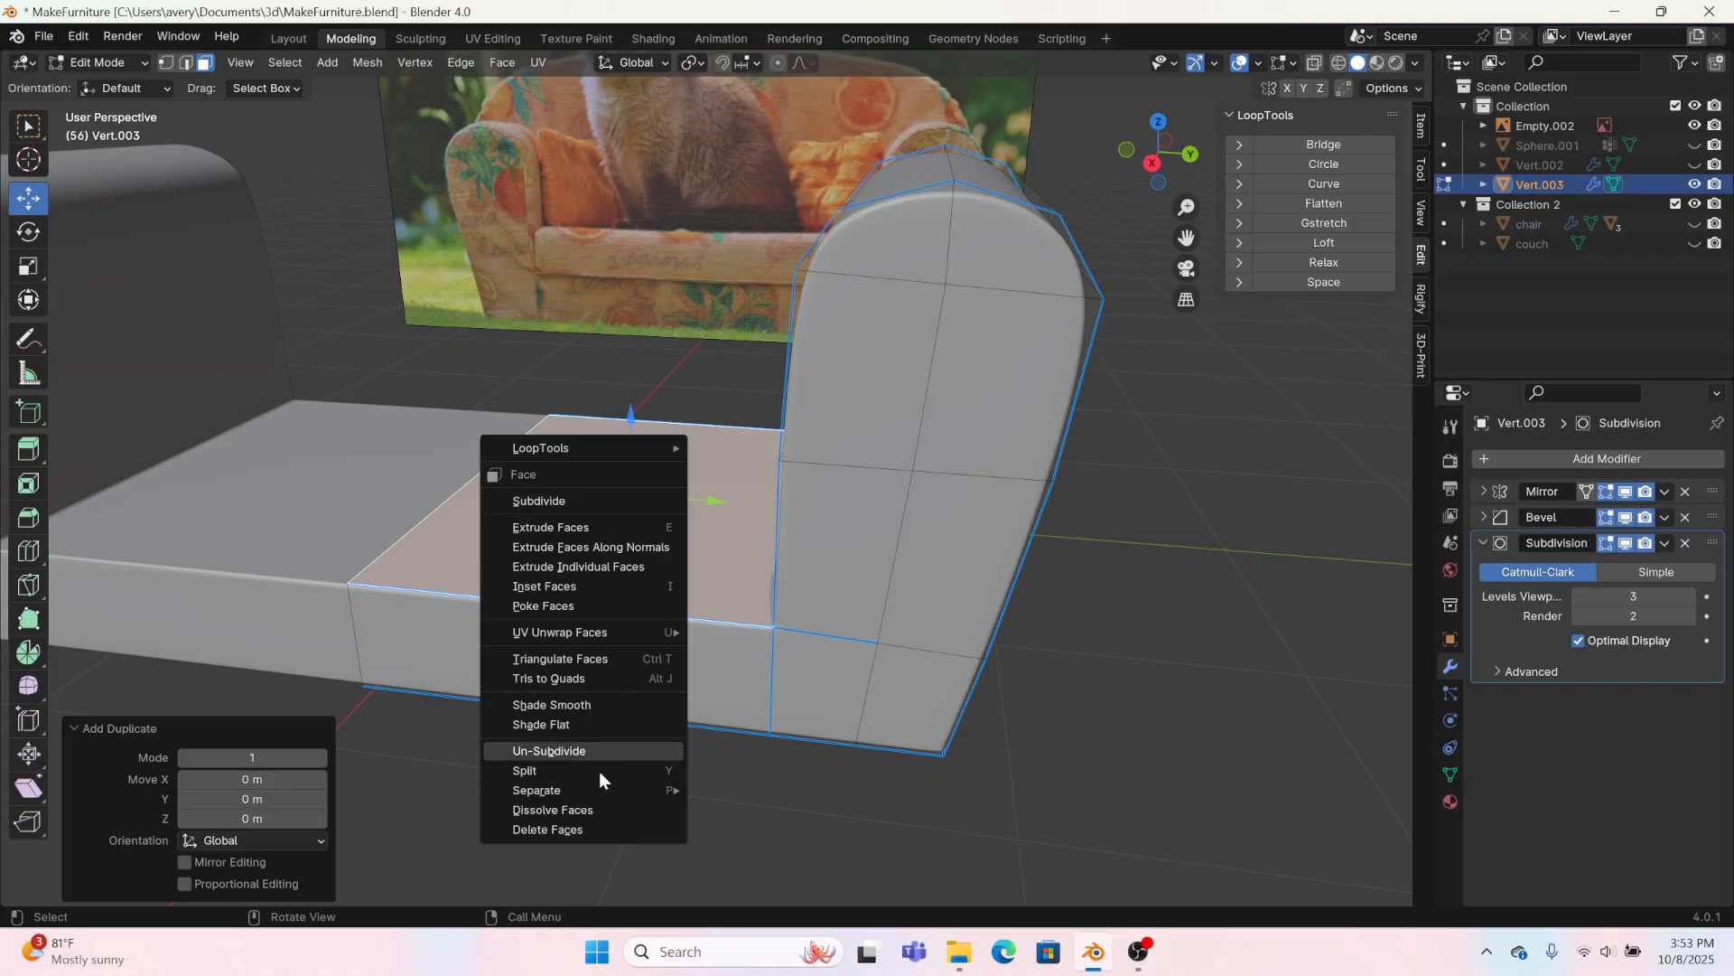
mouse_move(576, 791)
left_click(789, 782)
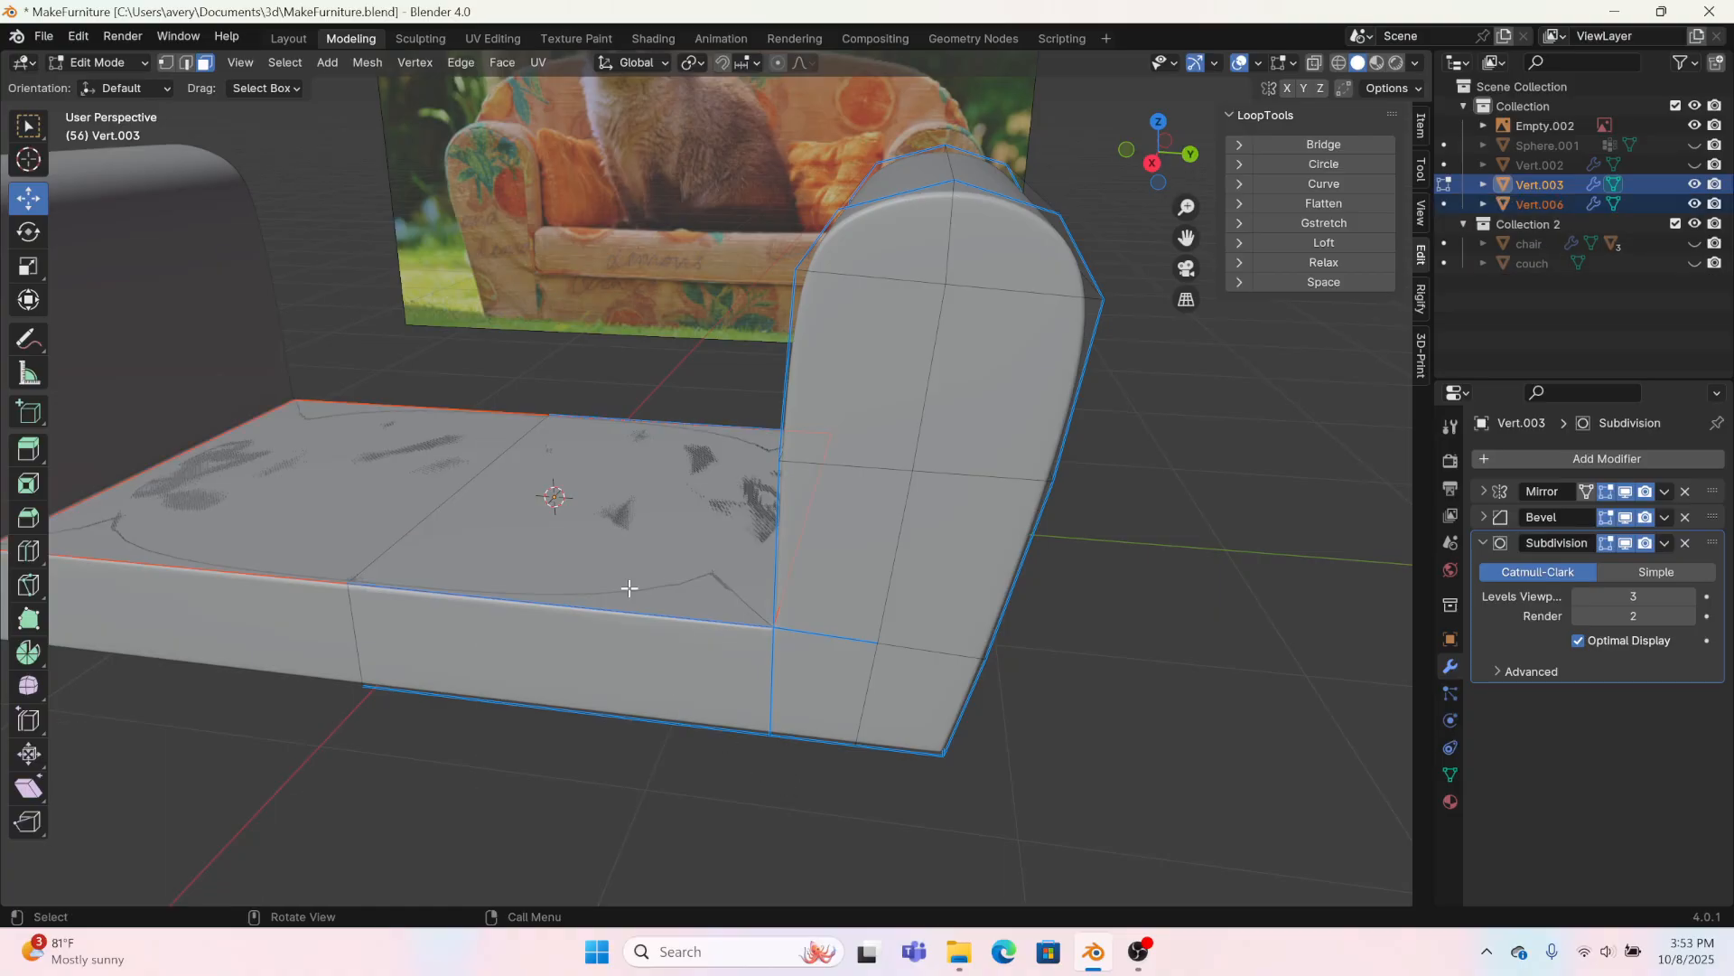
Step: Open the separated seat face for mesh editing and raise it about 0.028 m along Z
left_click(290, 40)
left_click(854, 749)
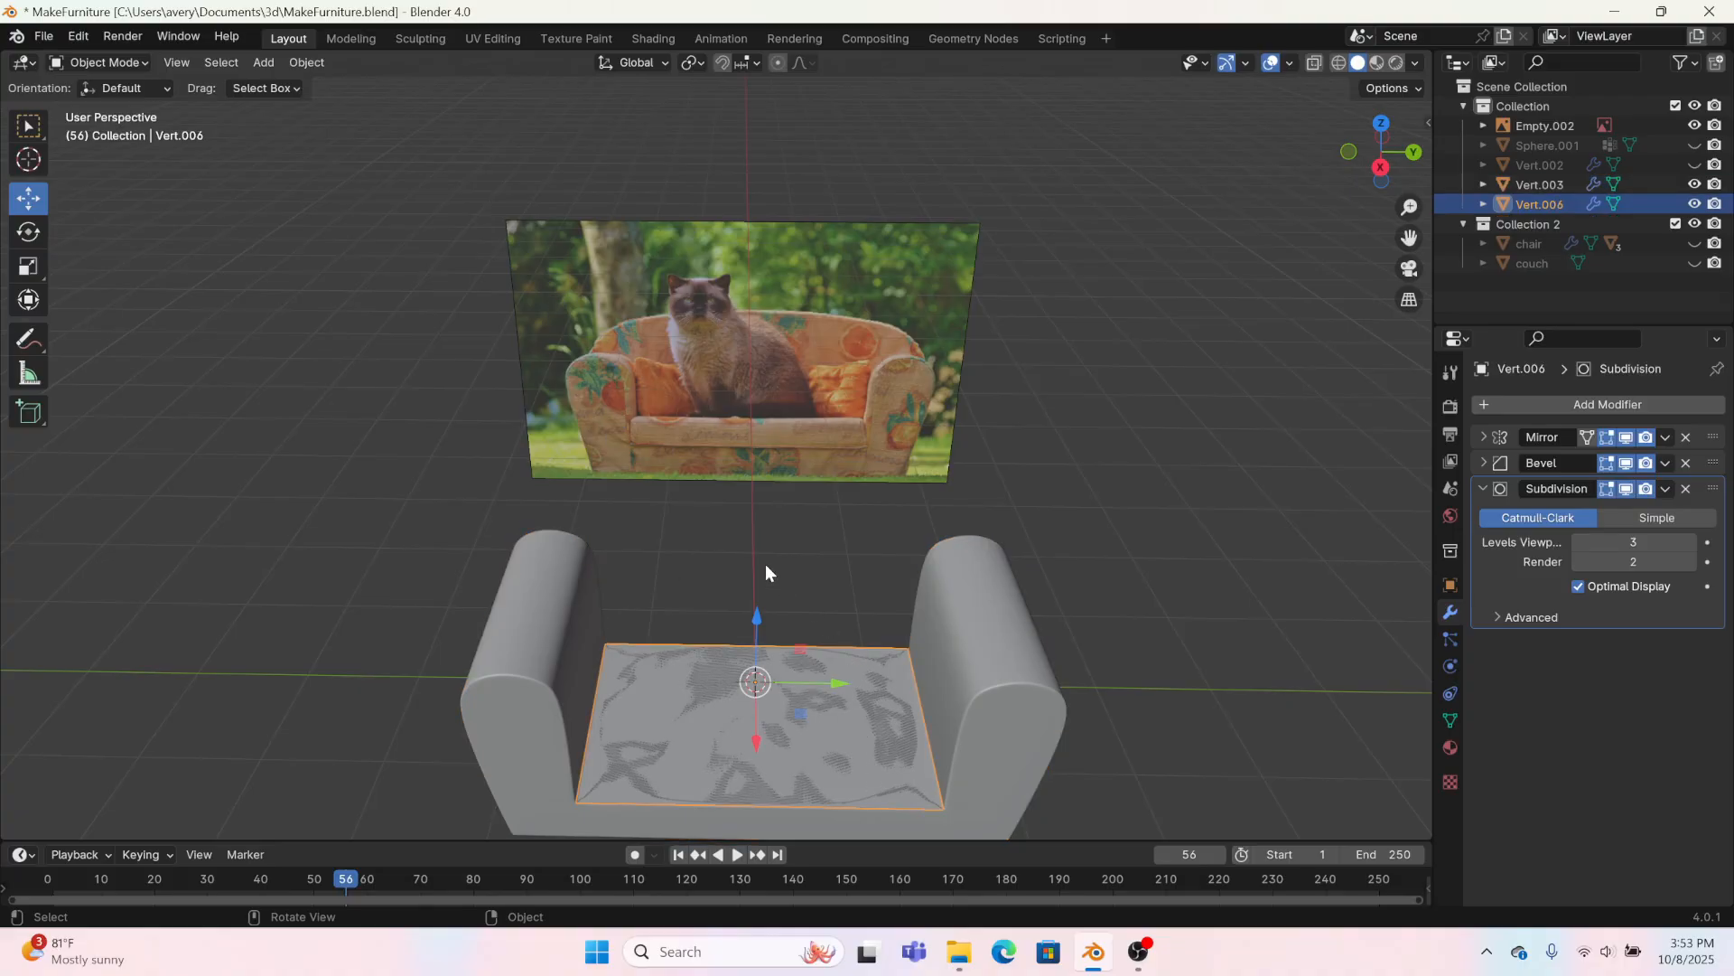
left_click(343, 38)
left_click(736, 548)
middle_click_drag(693, 555, 744, 534)
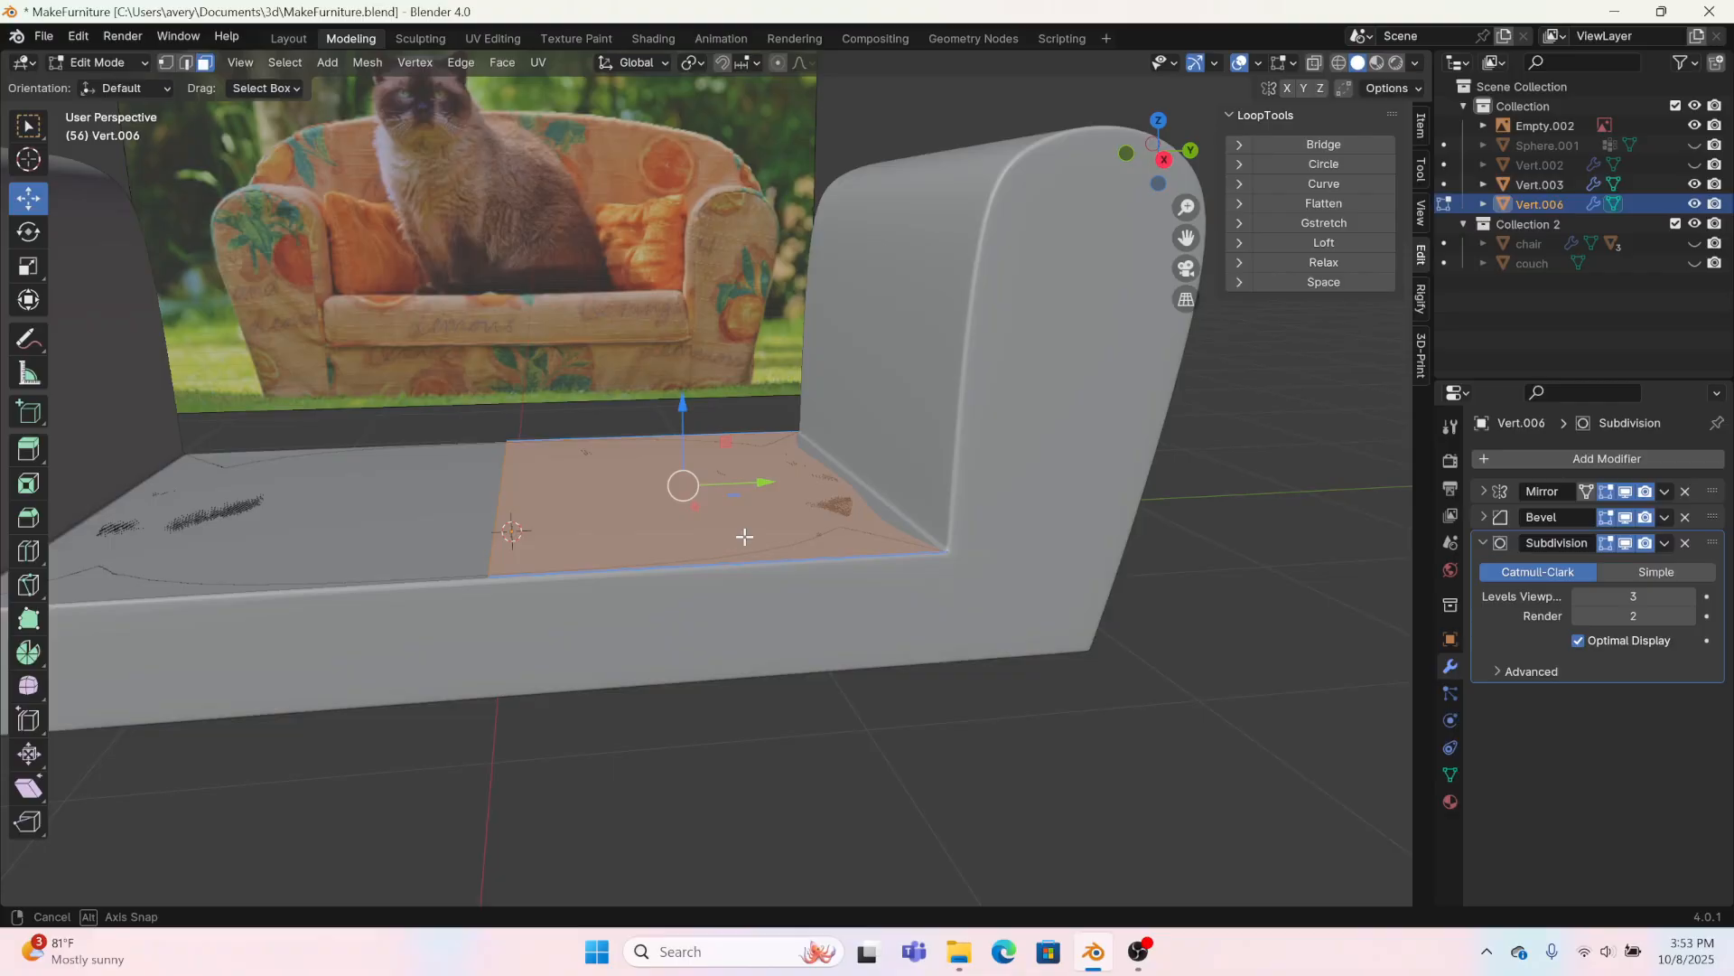
left_click_drag(682, 419, 682, 396)
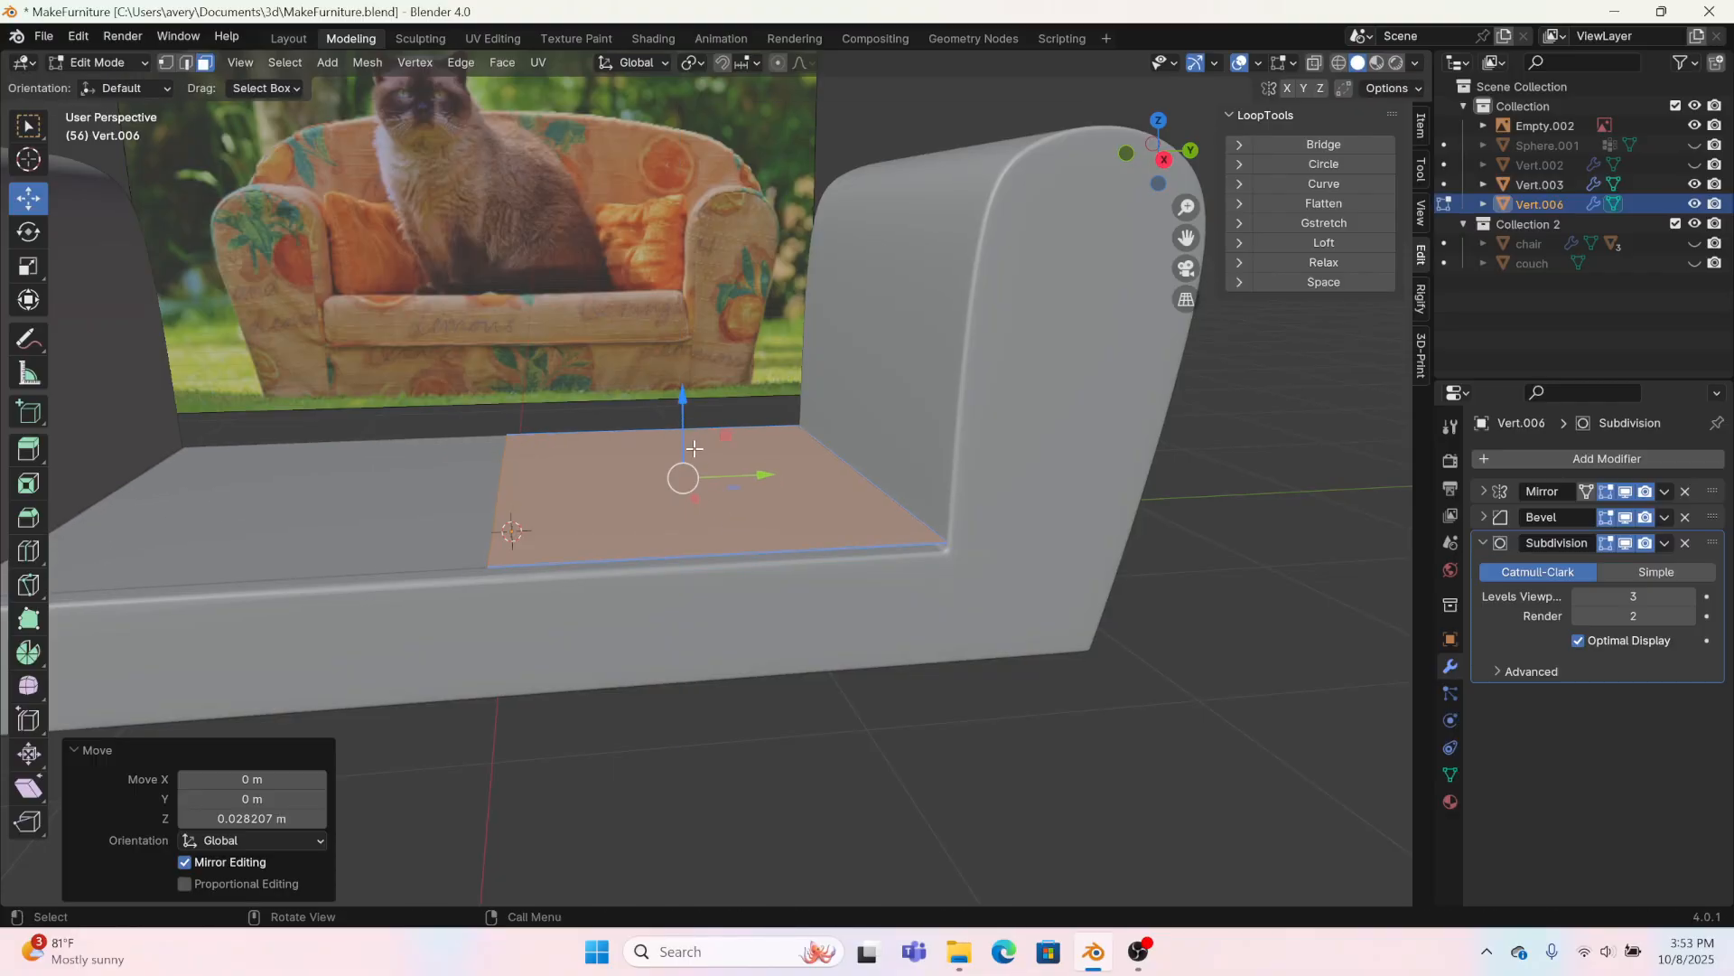
middle_click_drag(686, 397, 992, 181)
Step: In the right orthographic view, extrude the raised face upward to form the seat cushion, following the cushion in the reference photo
left_click(1167, 167)
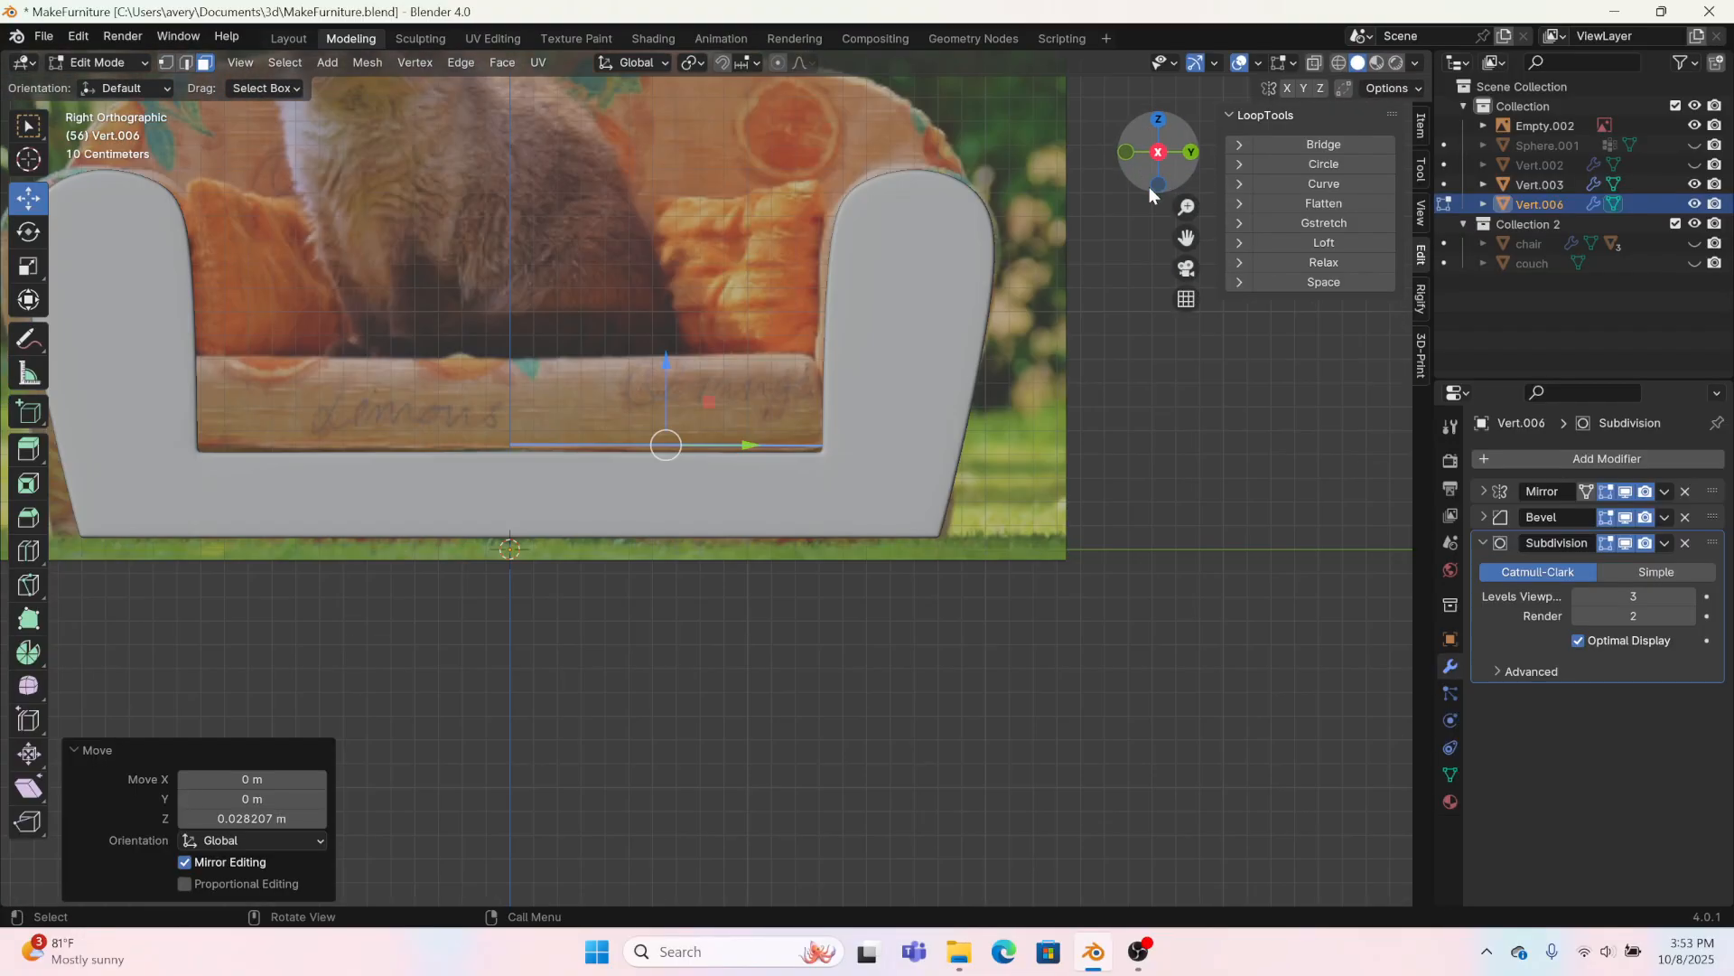
scroll(632, 476, "up", 1)
middle_click_drag(626, 472, 730, 676, "shift")
scroll(730, 675, "up", 2)
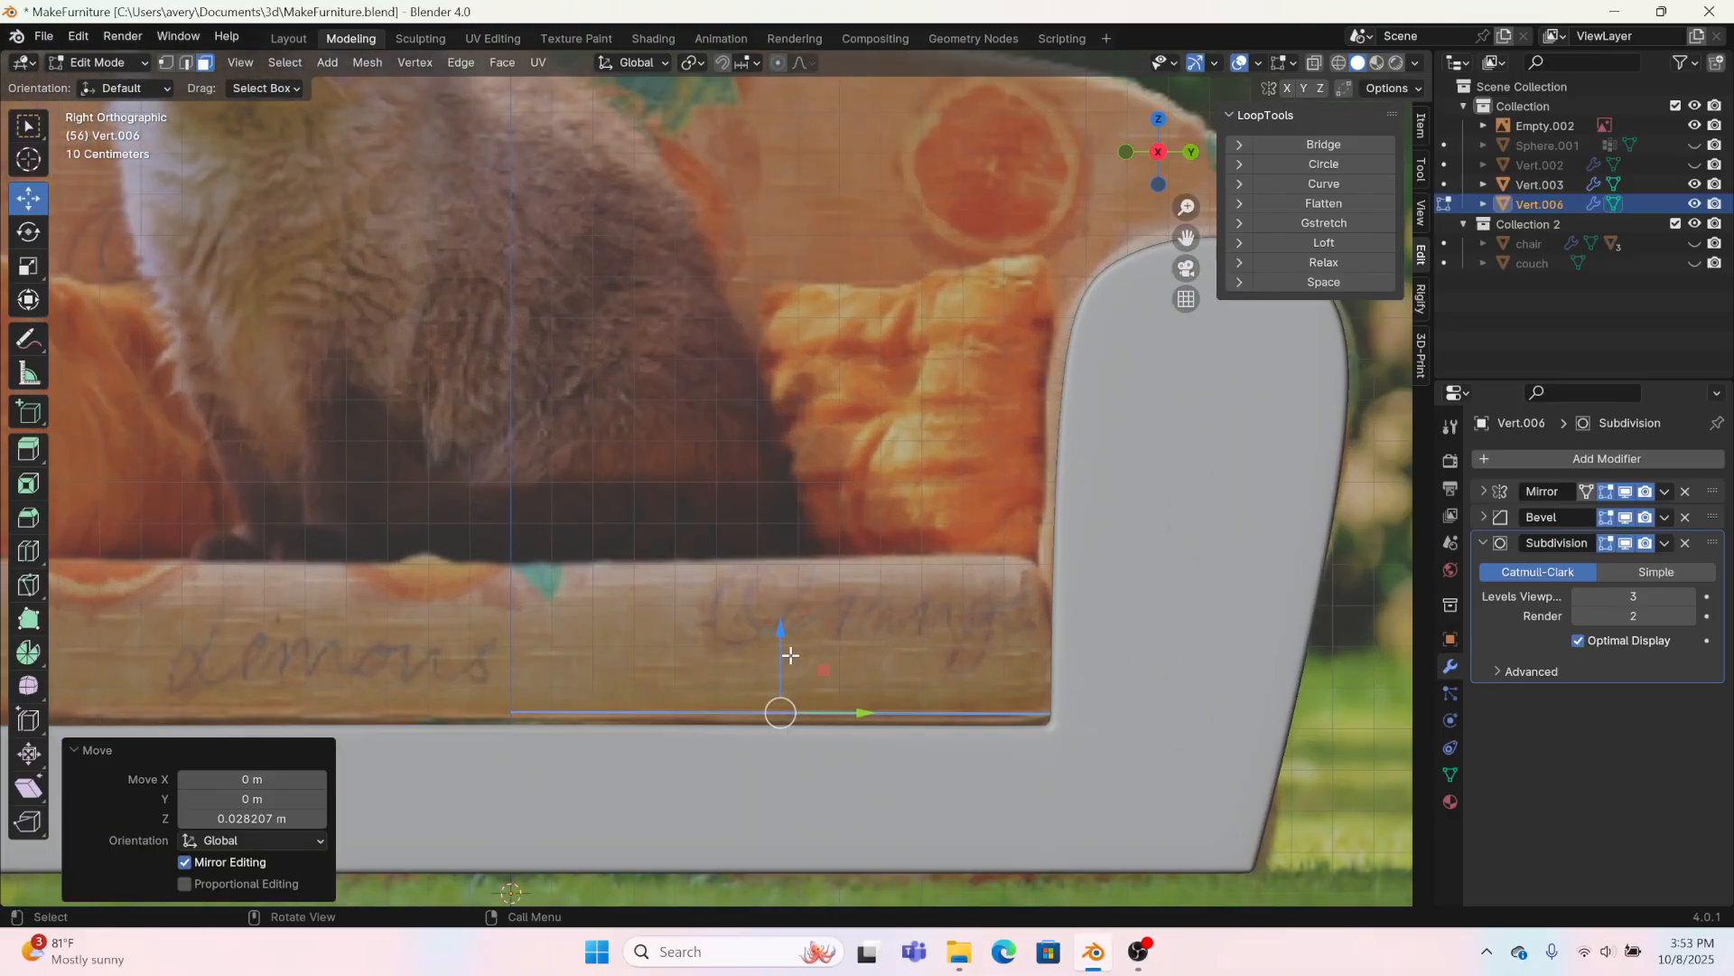
key("e")
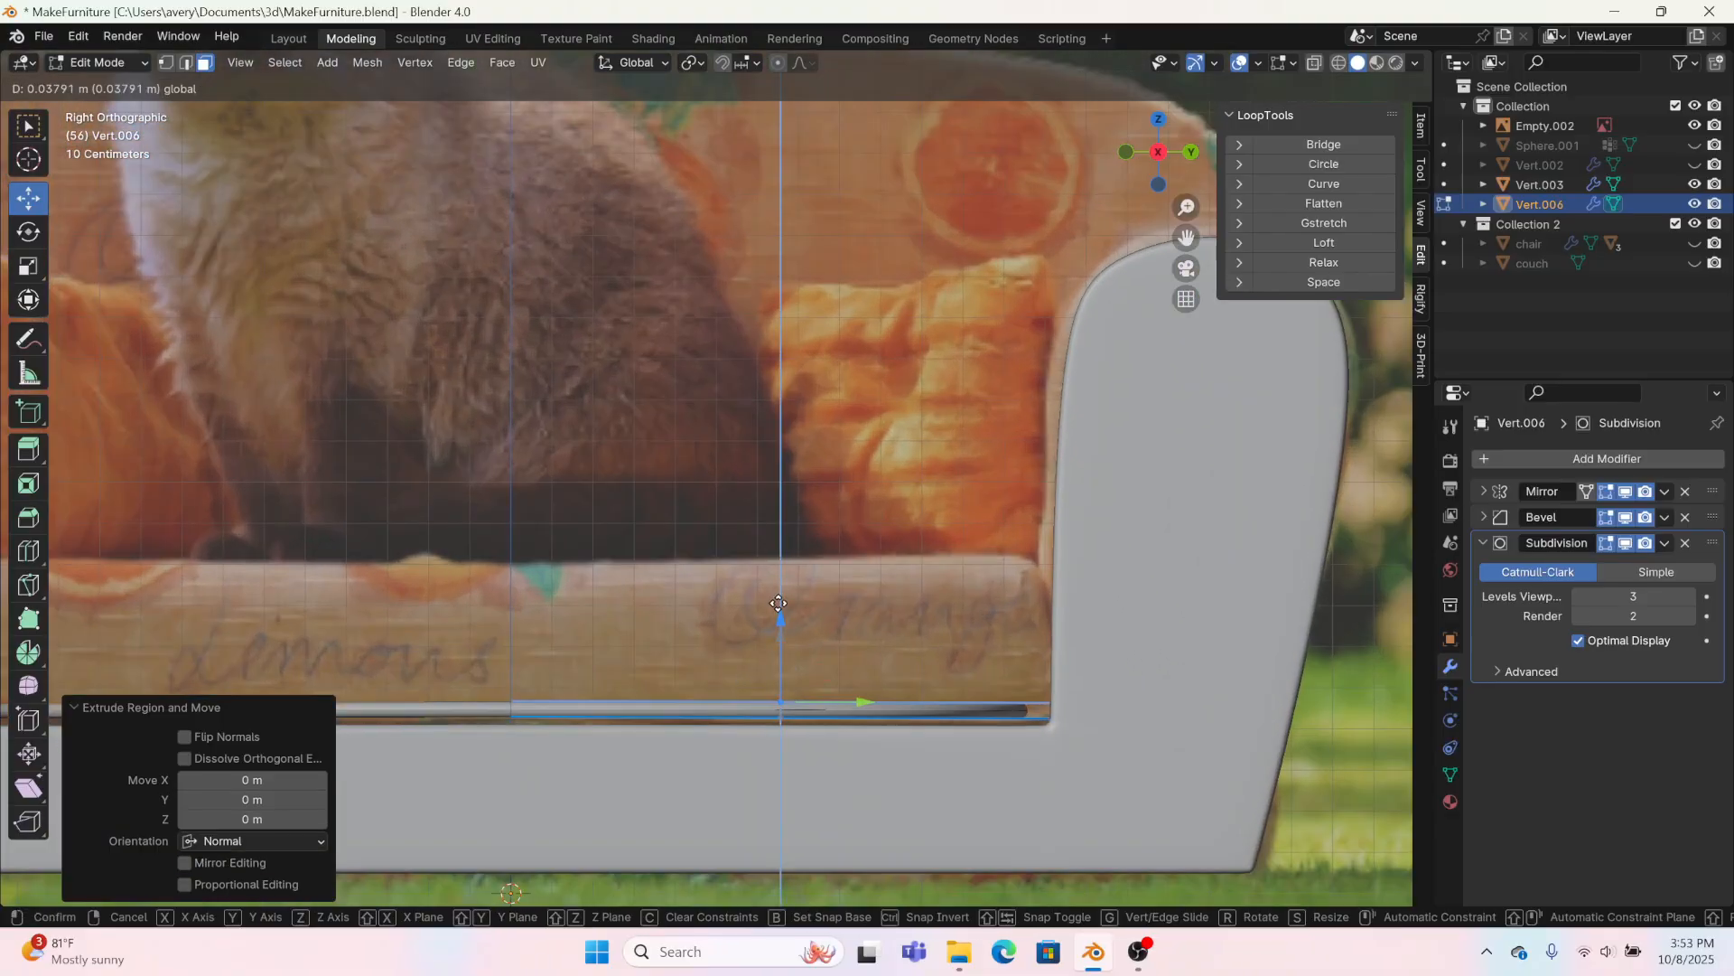
left_click(775, 469)
Step: Select the cushion's vertical corner edges beside the arm, front and back, and crease them with factor 1
middle_click_drag(775, 468, 473, 665)
left_click(513, 835)
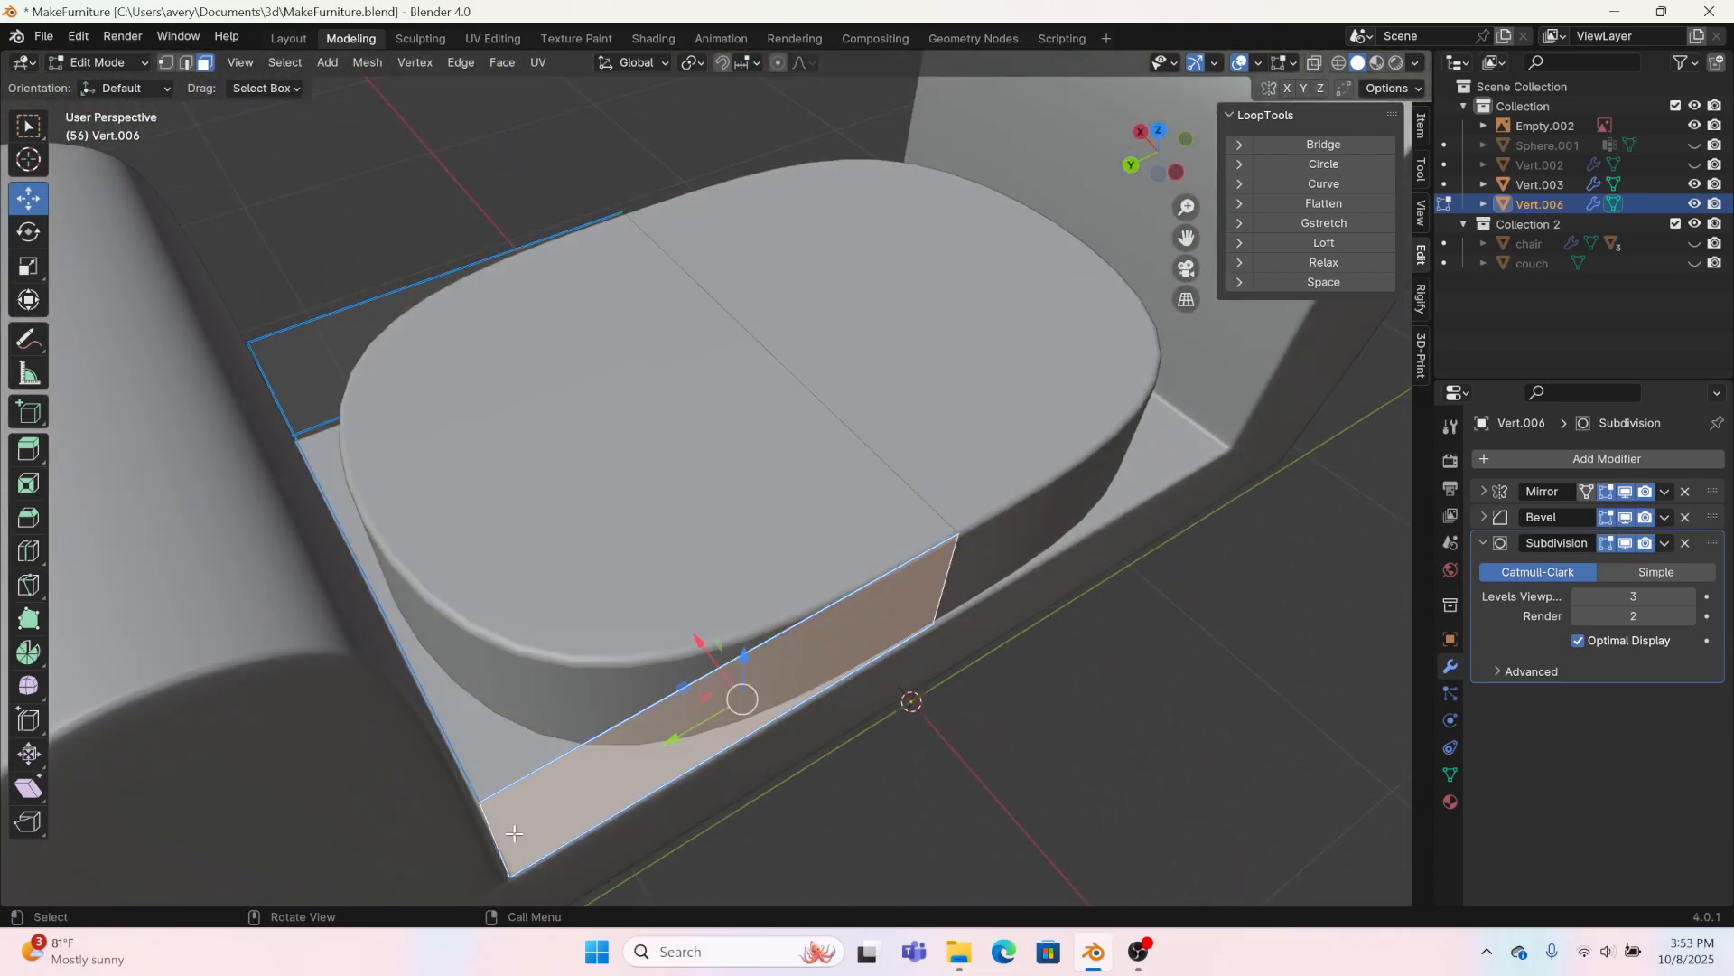
left_click(186, 64)
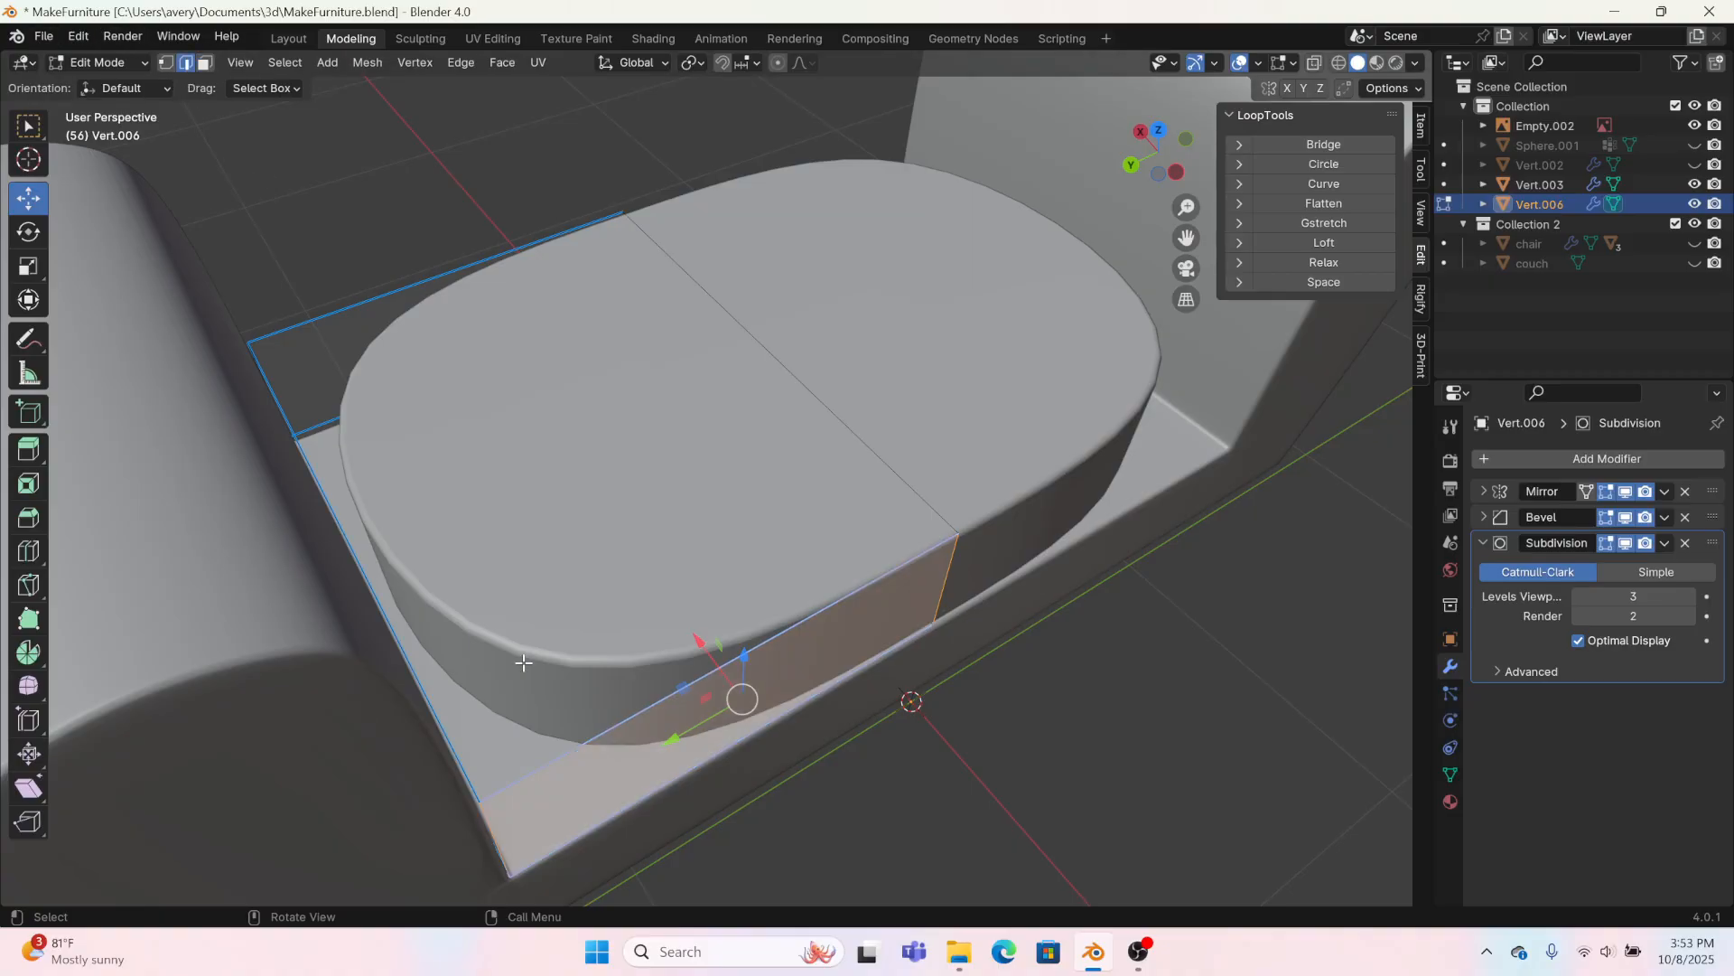
left_click(508, 825)
middle_click_drag(290, 794, 836, 859)
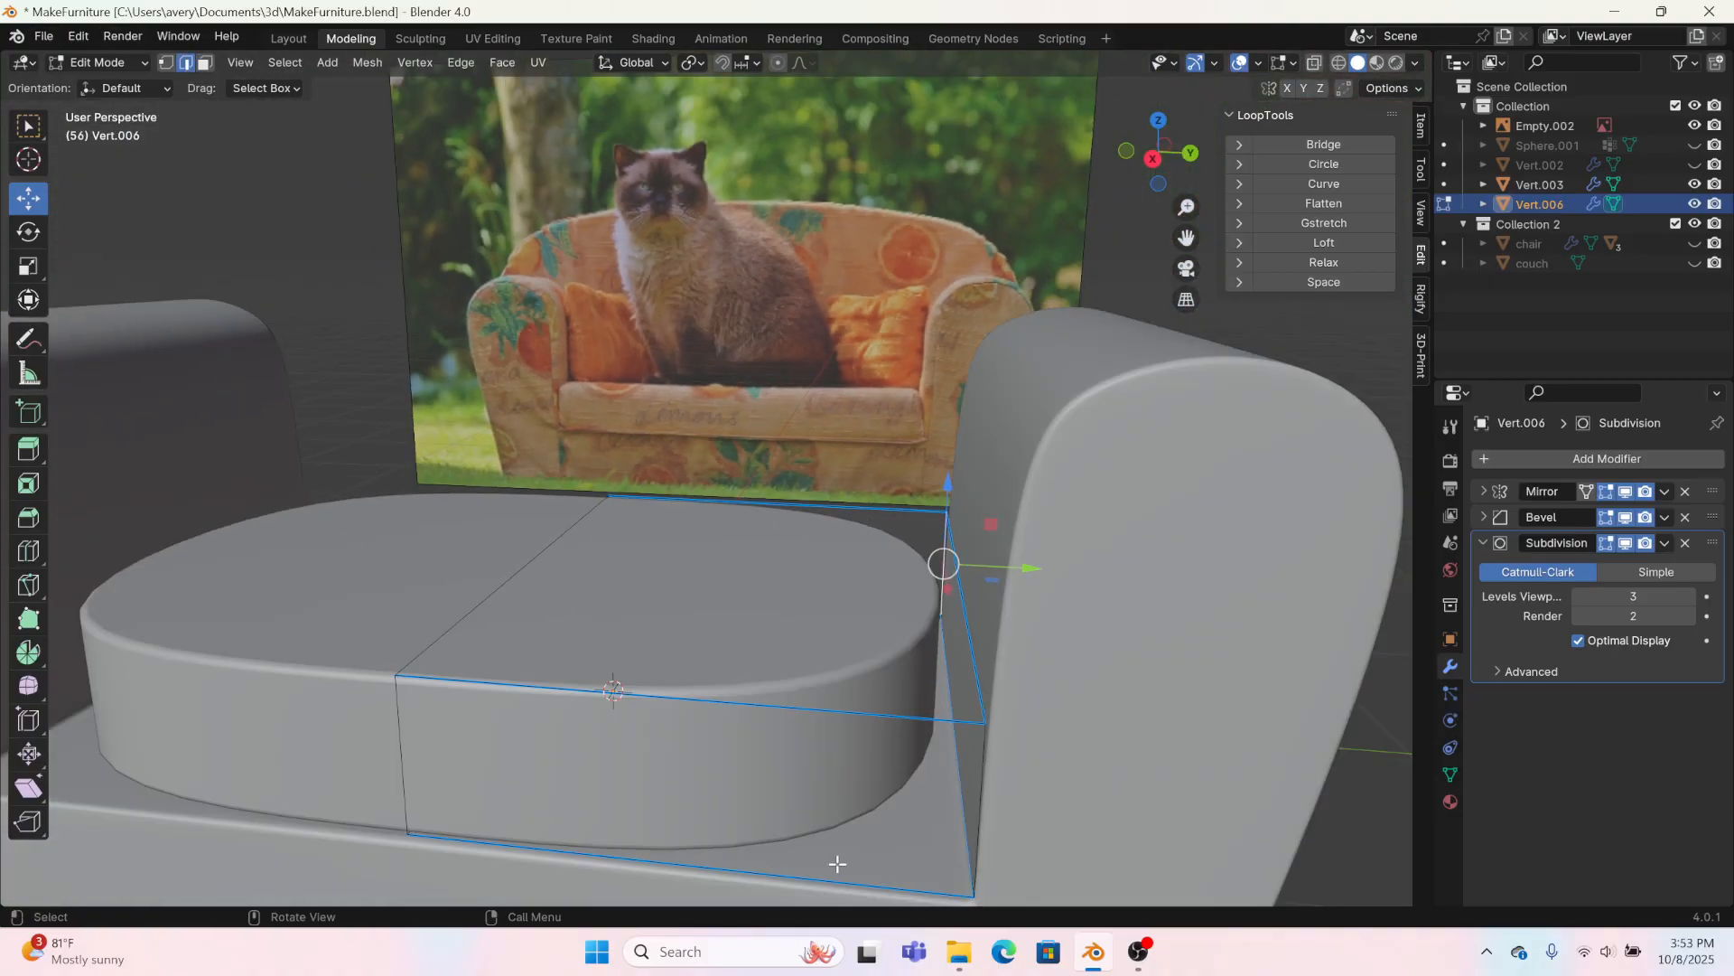
right_click(983, 767)
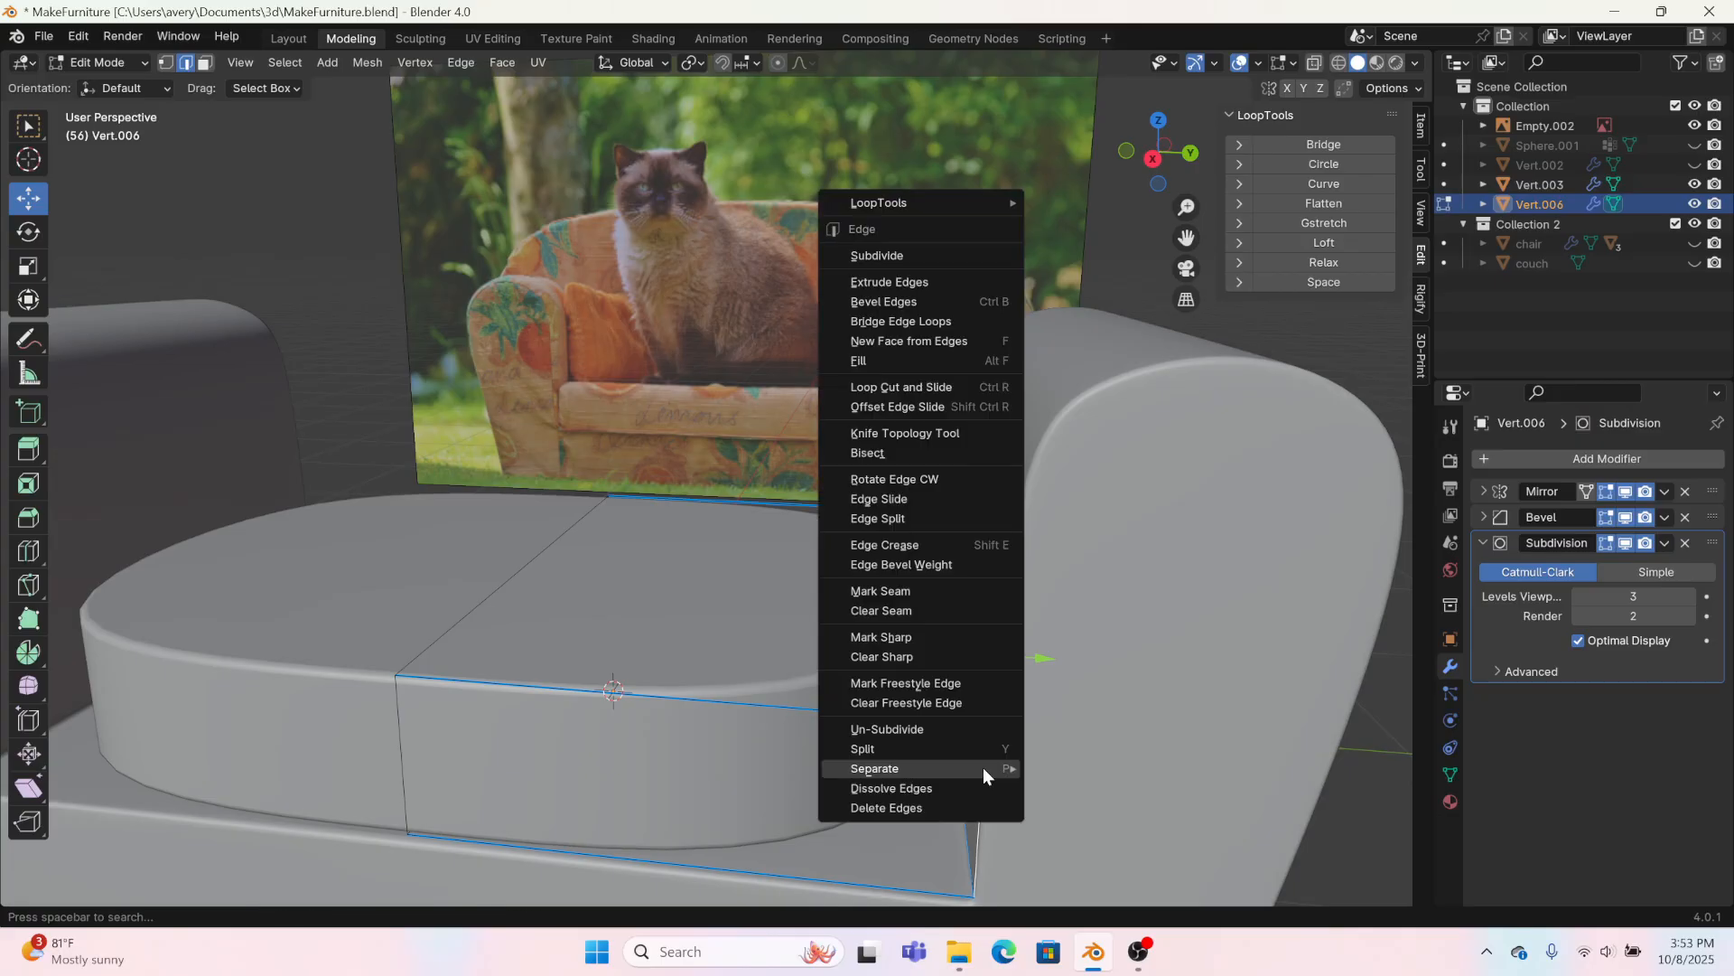
left_click(897, 544)
left_click(301, 849)
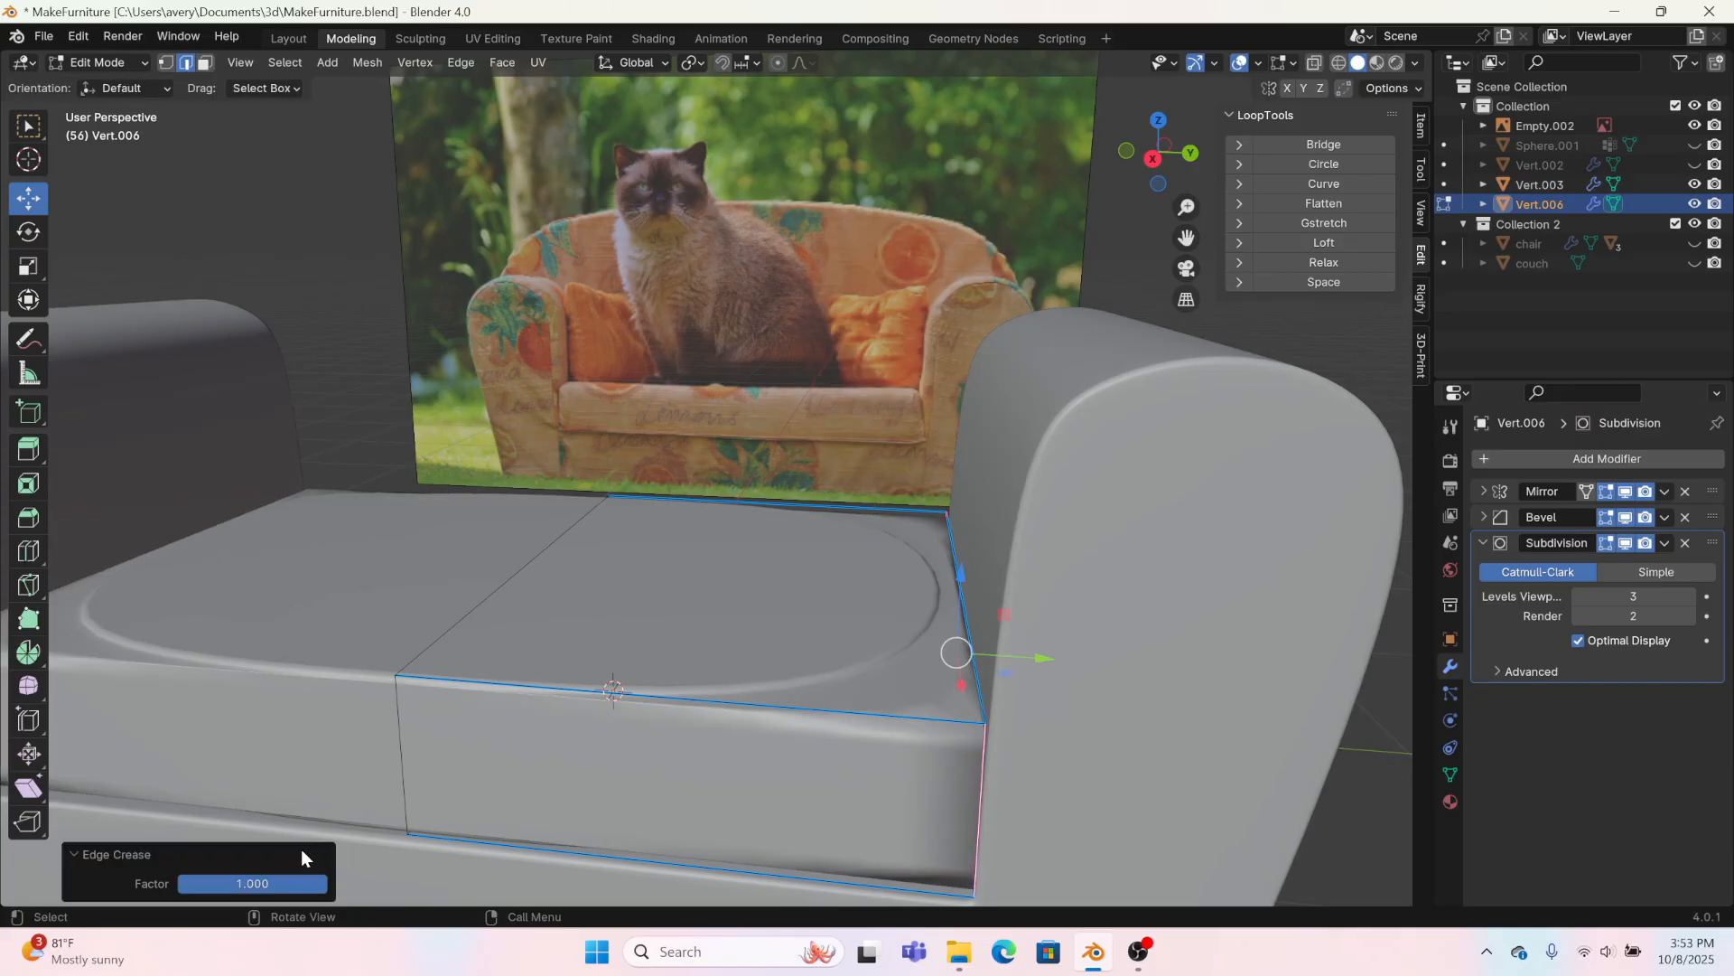
Step: Try a different edge crease amount on the cushion's vertical corner edges
right_click(496, 777)
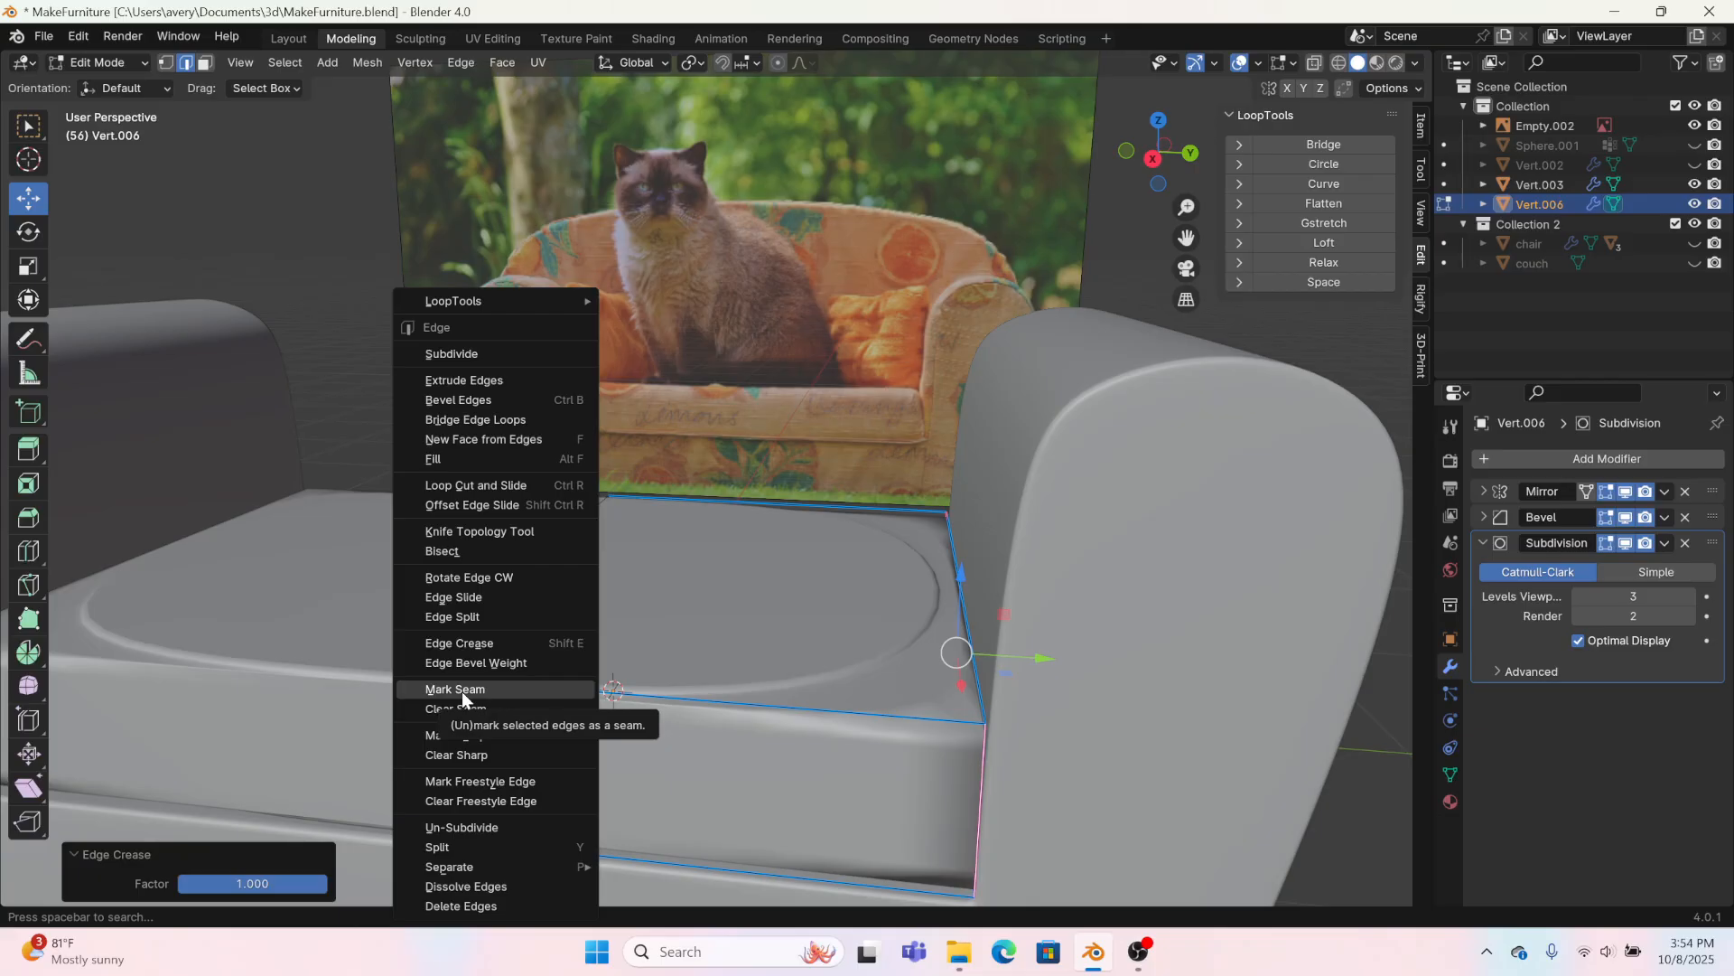
left_click(461, 643)
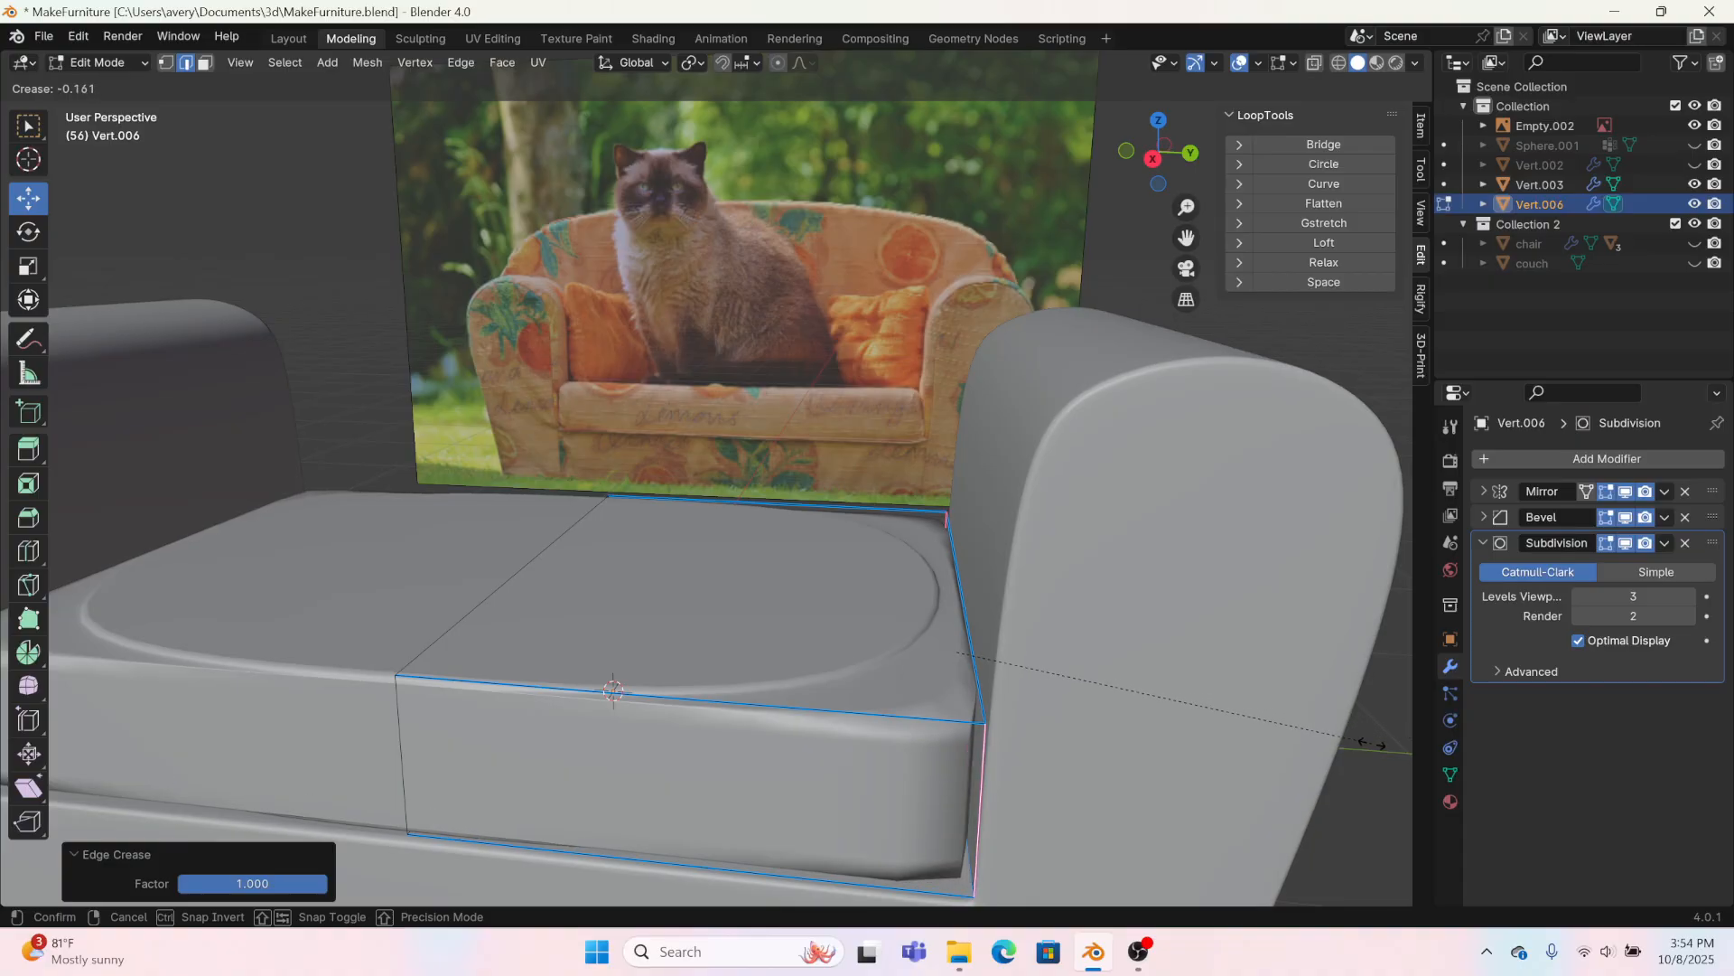
left_click(1113, 722)
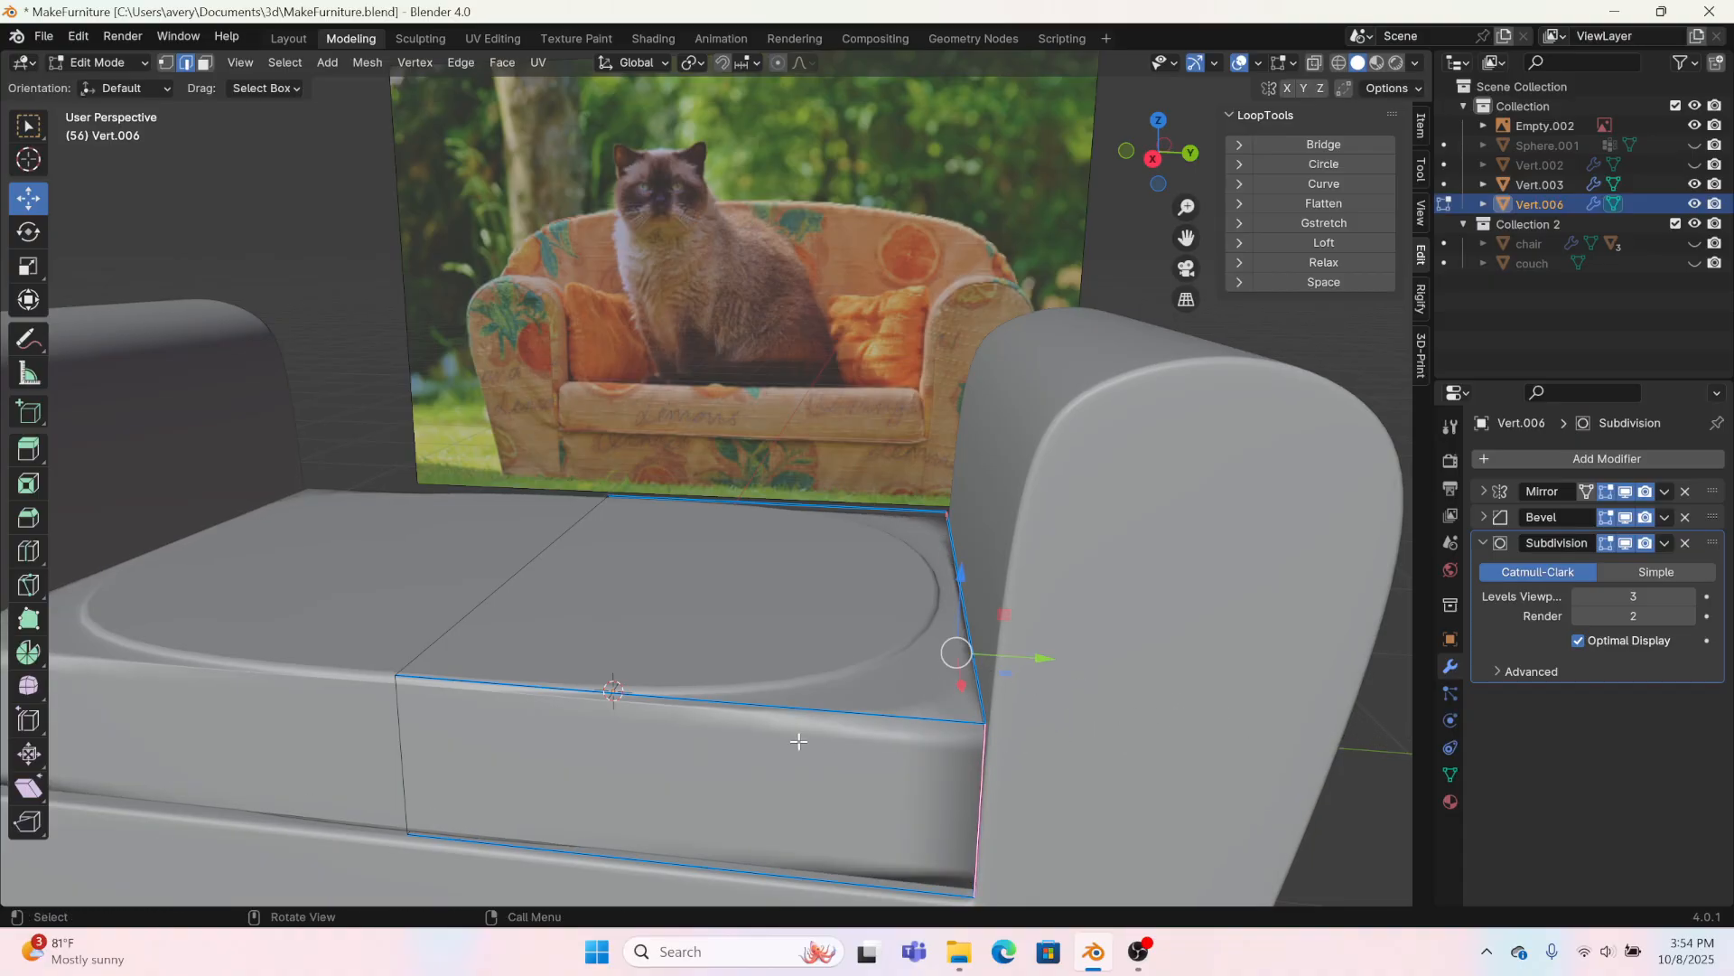
Step: Select all of the seat cushion's edges and apply an edge bevel weight of -0.638
key("a")
right_click(811, 698)
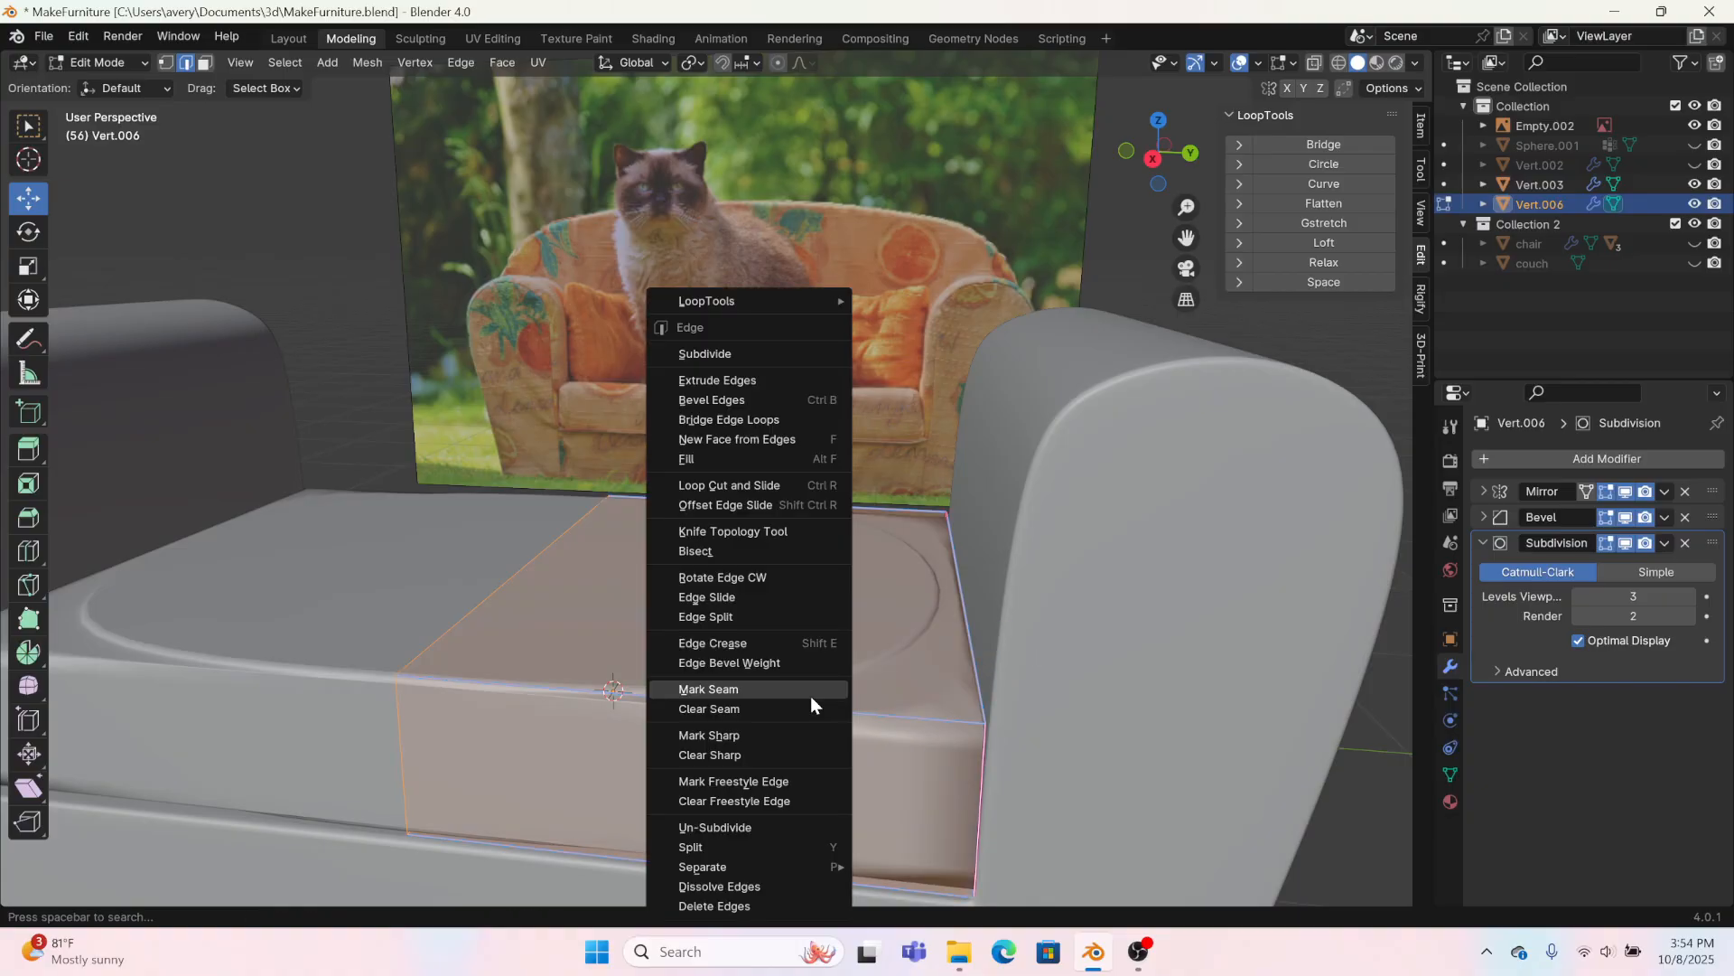
left_click(735, 663)
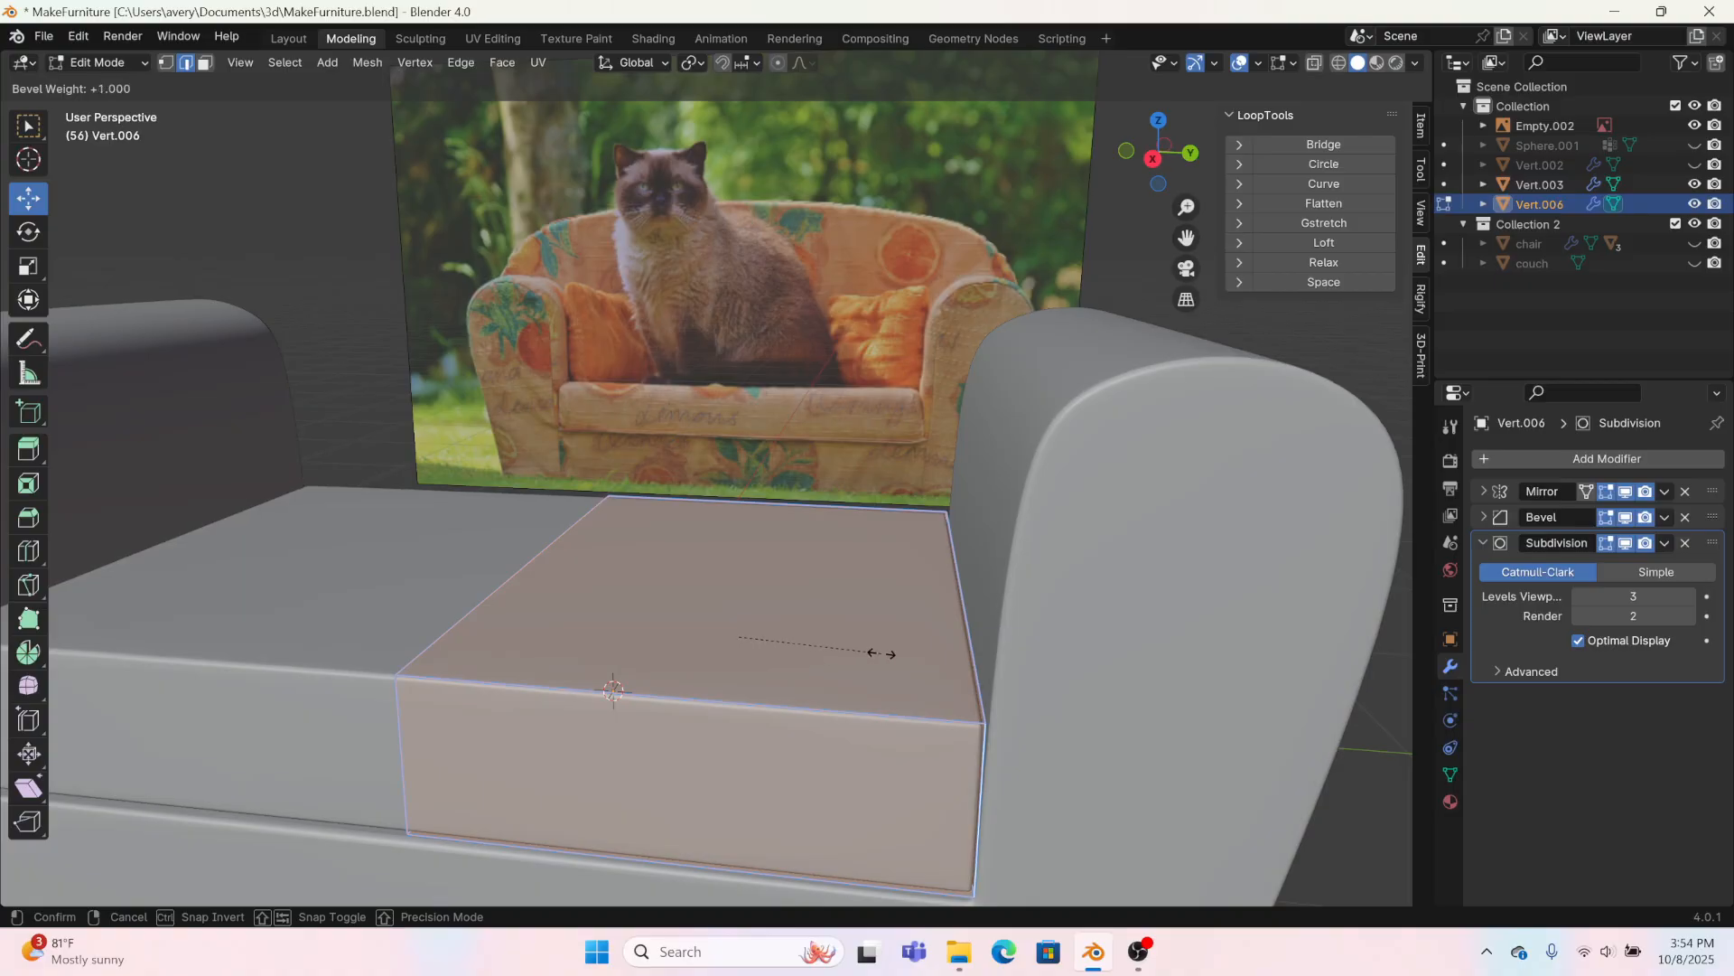
left_click(722, 641)
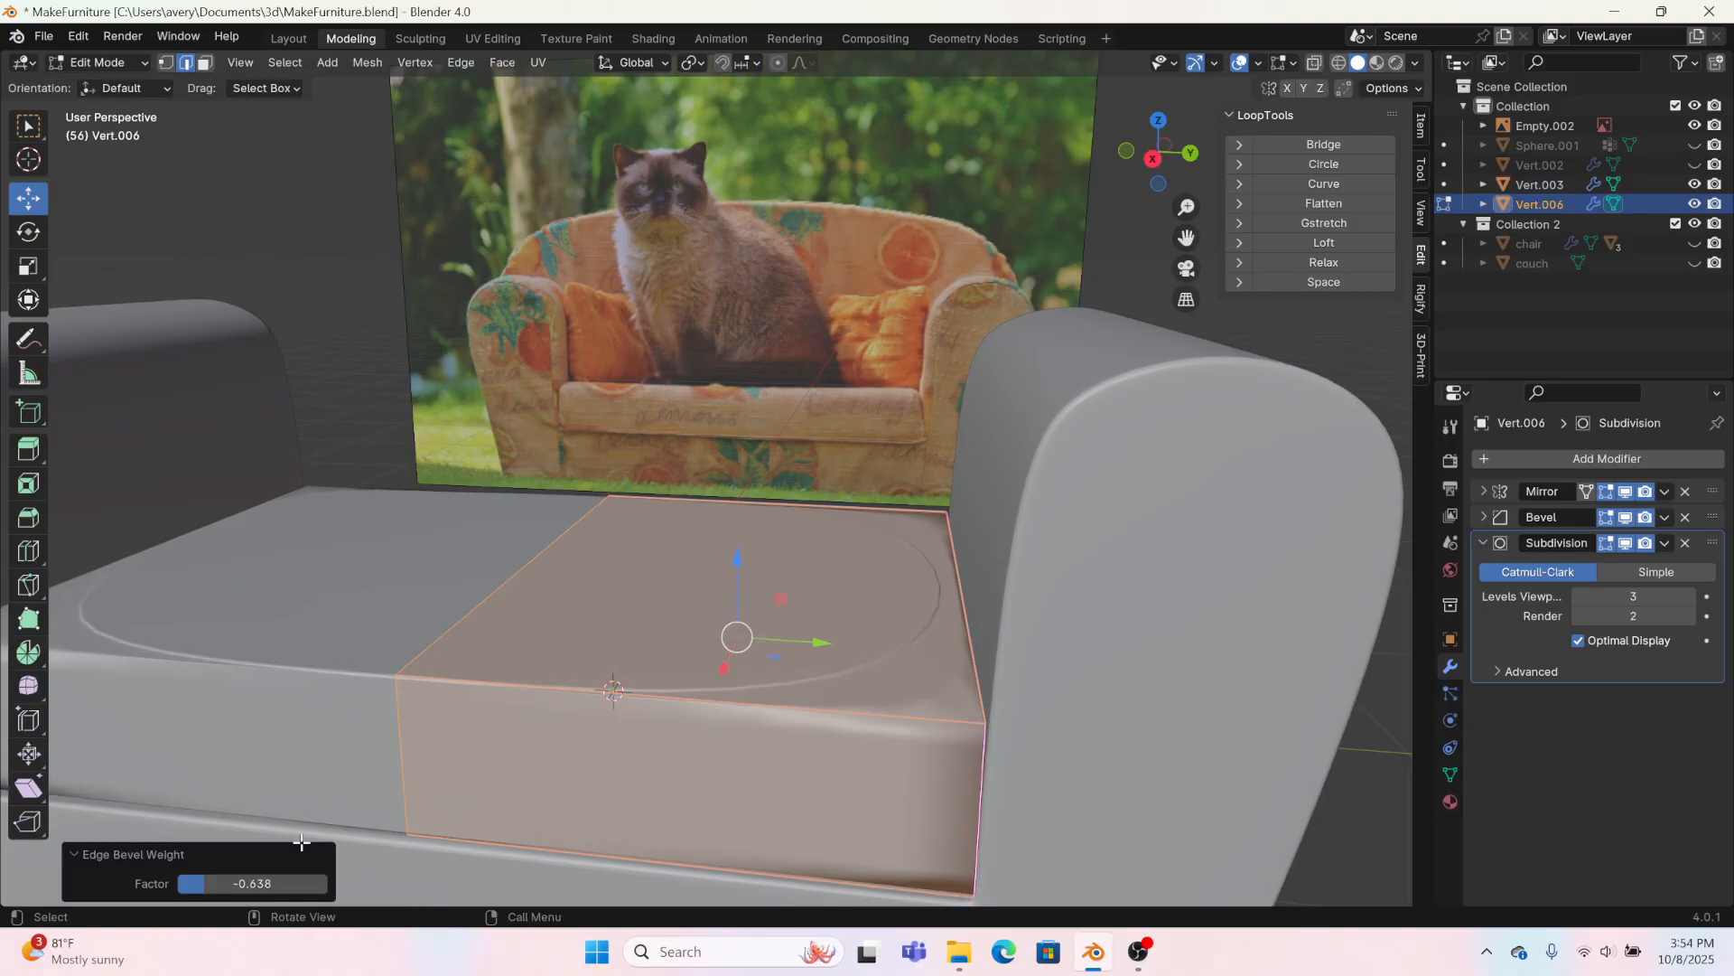
Step: Reset the seat cushion edges to a bevel weight of -1 and an edge crease of -1
left_click_drag(235, 881, 181, 882)
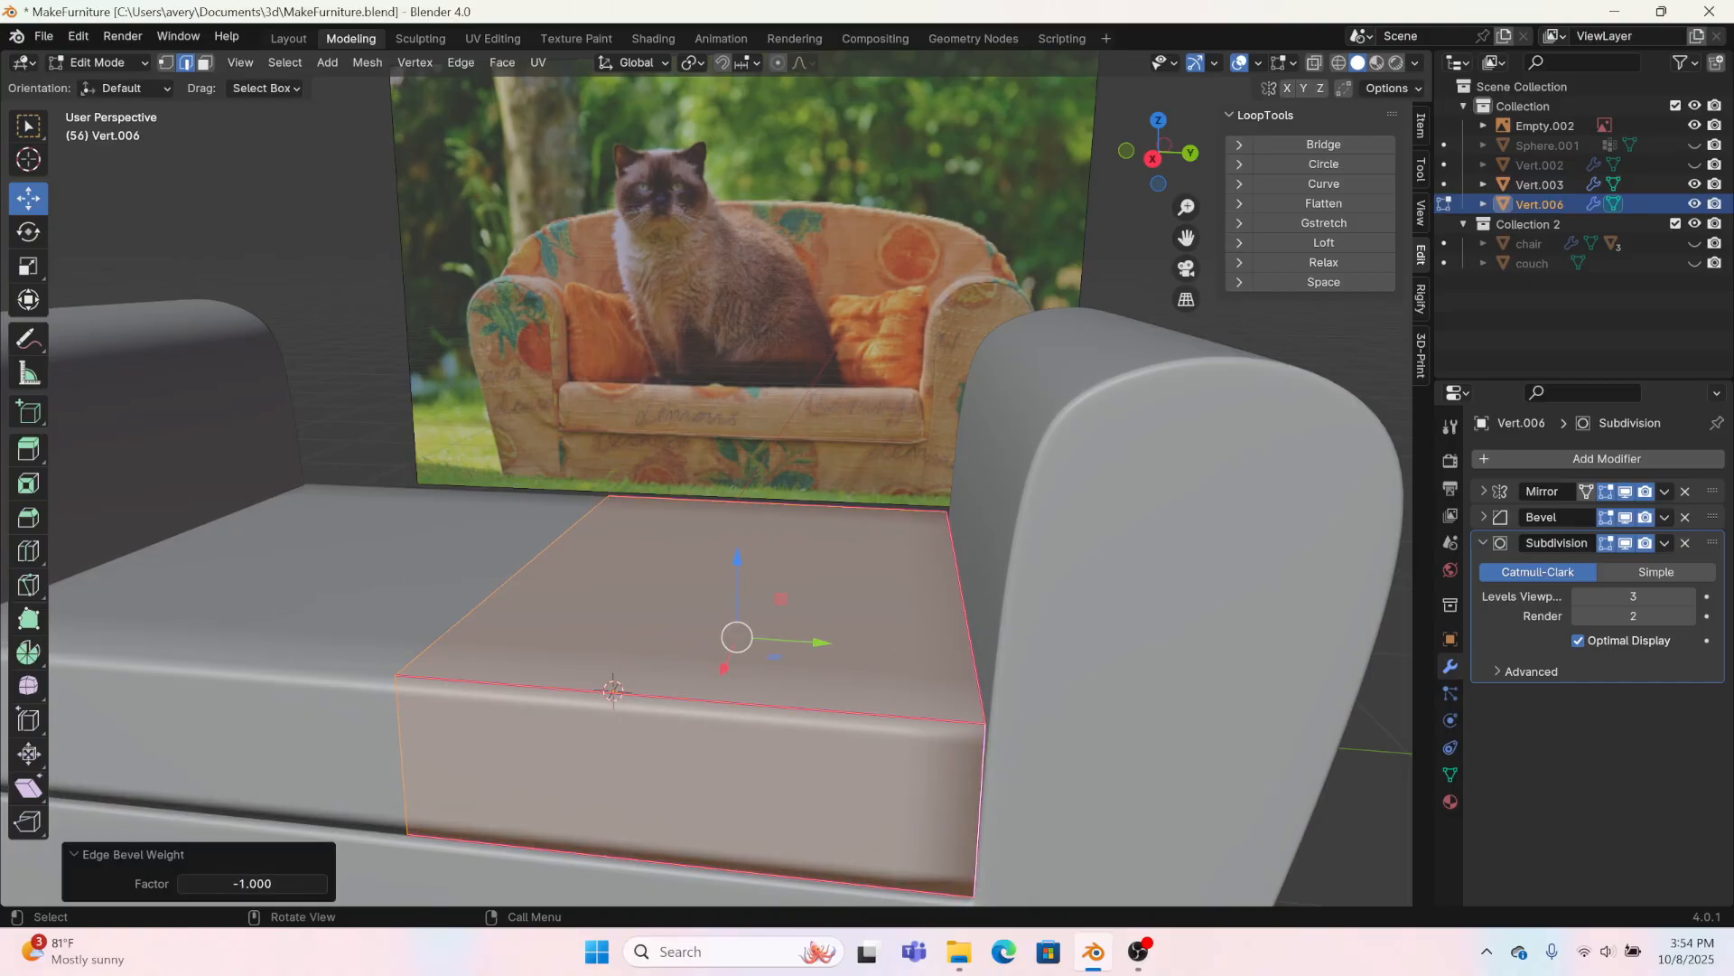
key("ctrl+e")
left_click(977, 627)
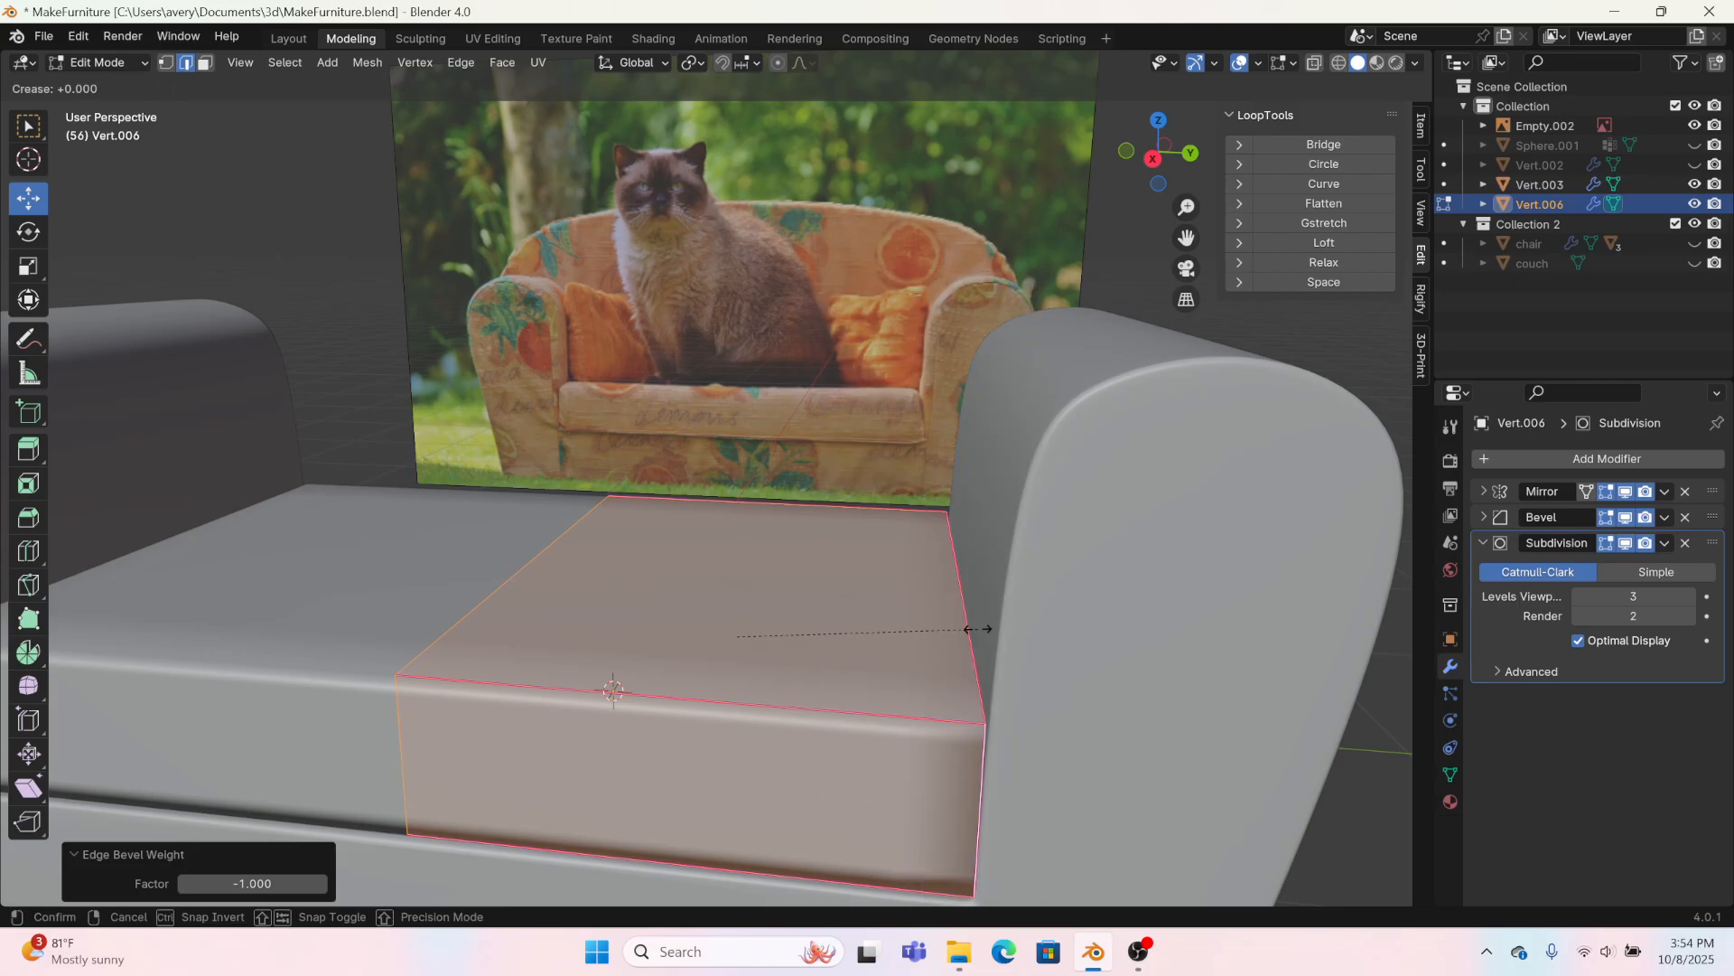
left_click(881, 632)
left_click_drag(262, 883, 190, 882)
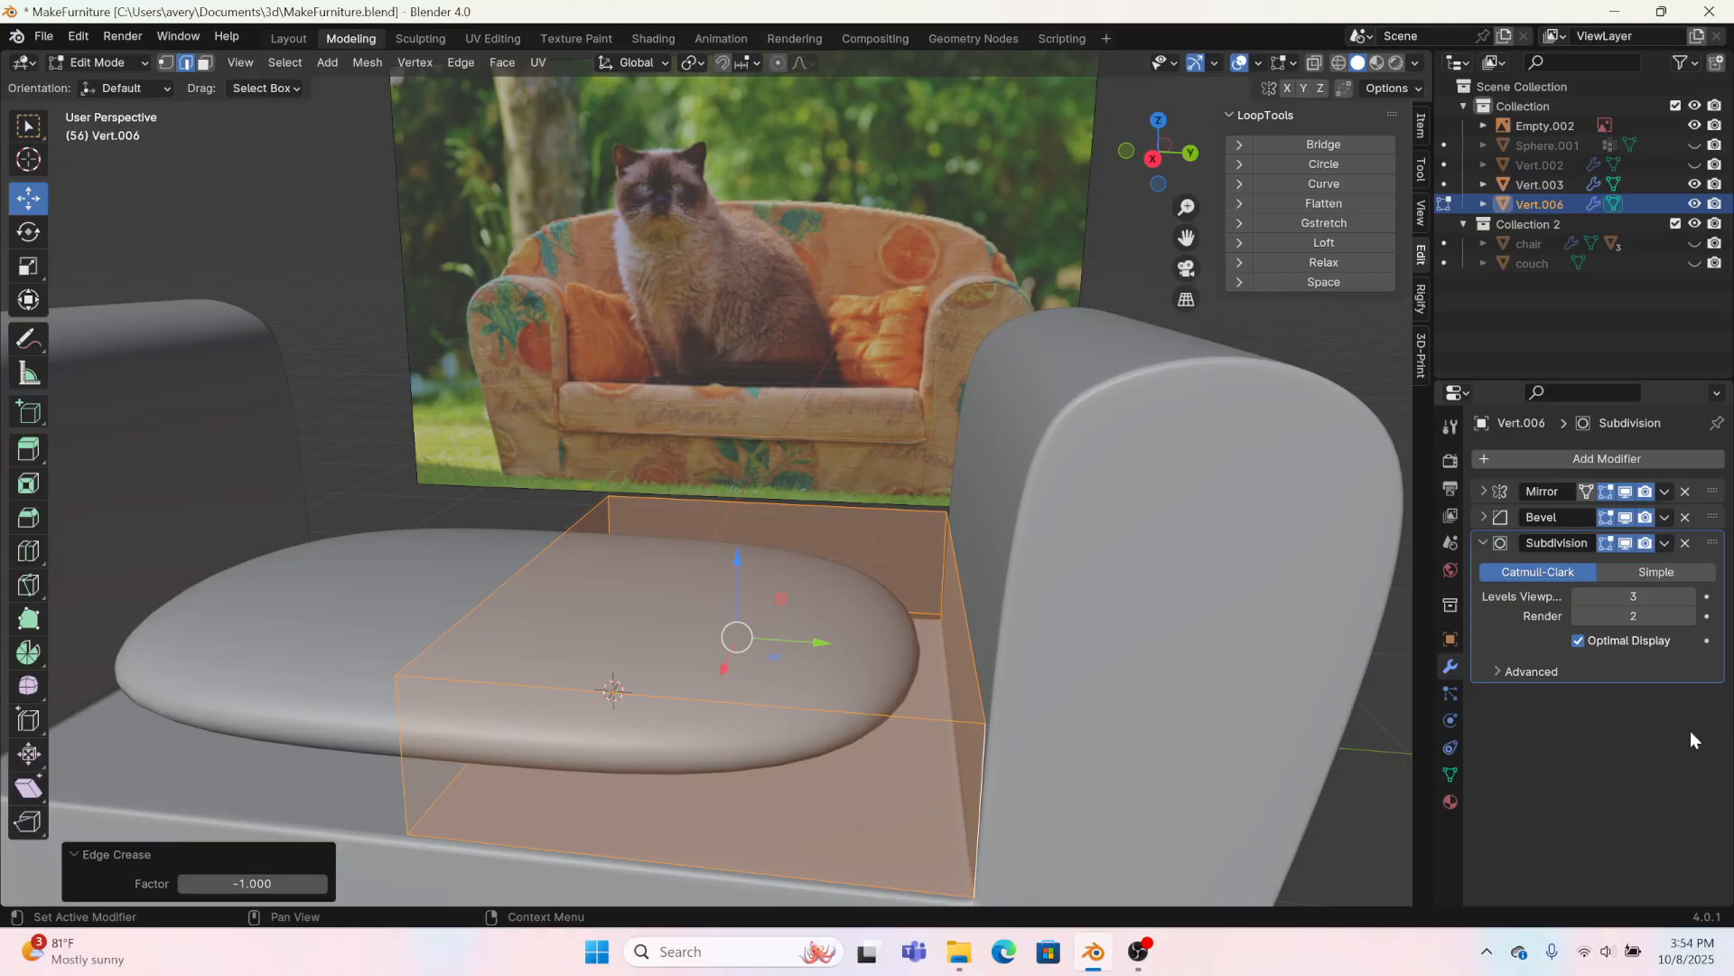
Step: Limit the cushion's Bevel modifier by Angle, set its amount to 0.11 m, and switch to the right orthographic view
left_click(1484, 516)
left_click(1621, 648)
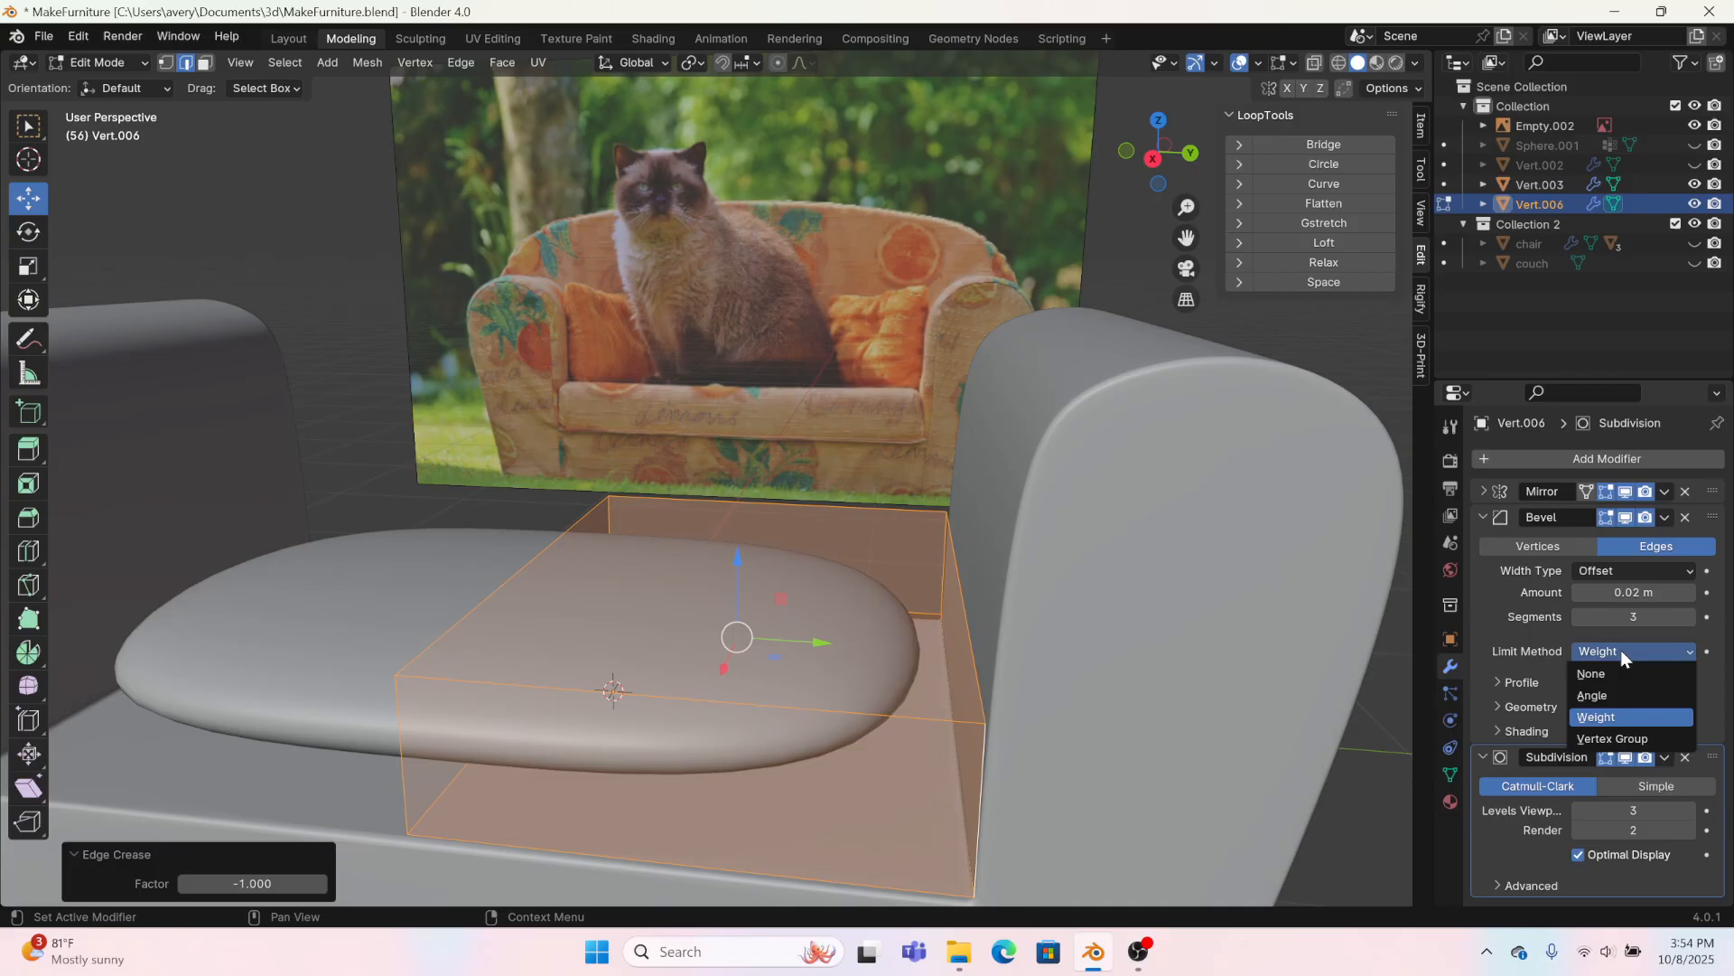
left_click(1606, 695)
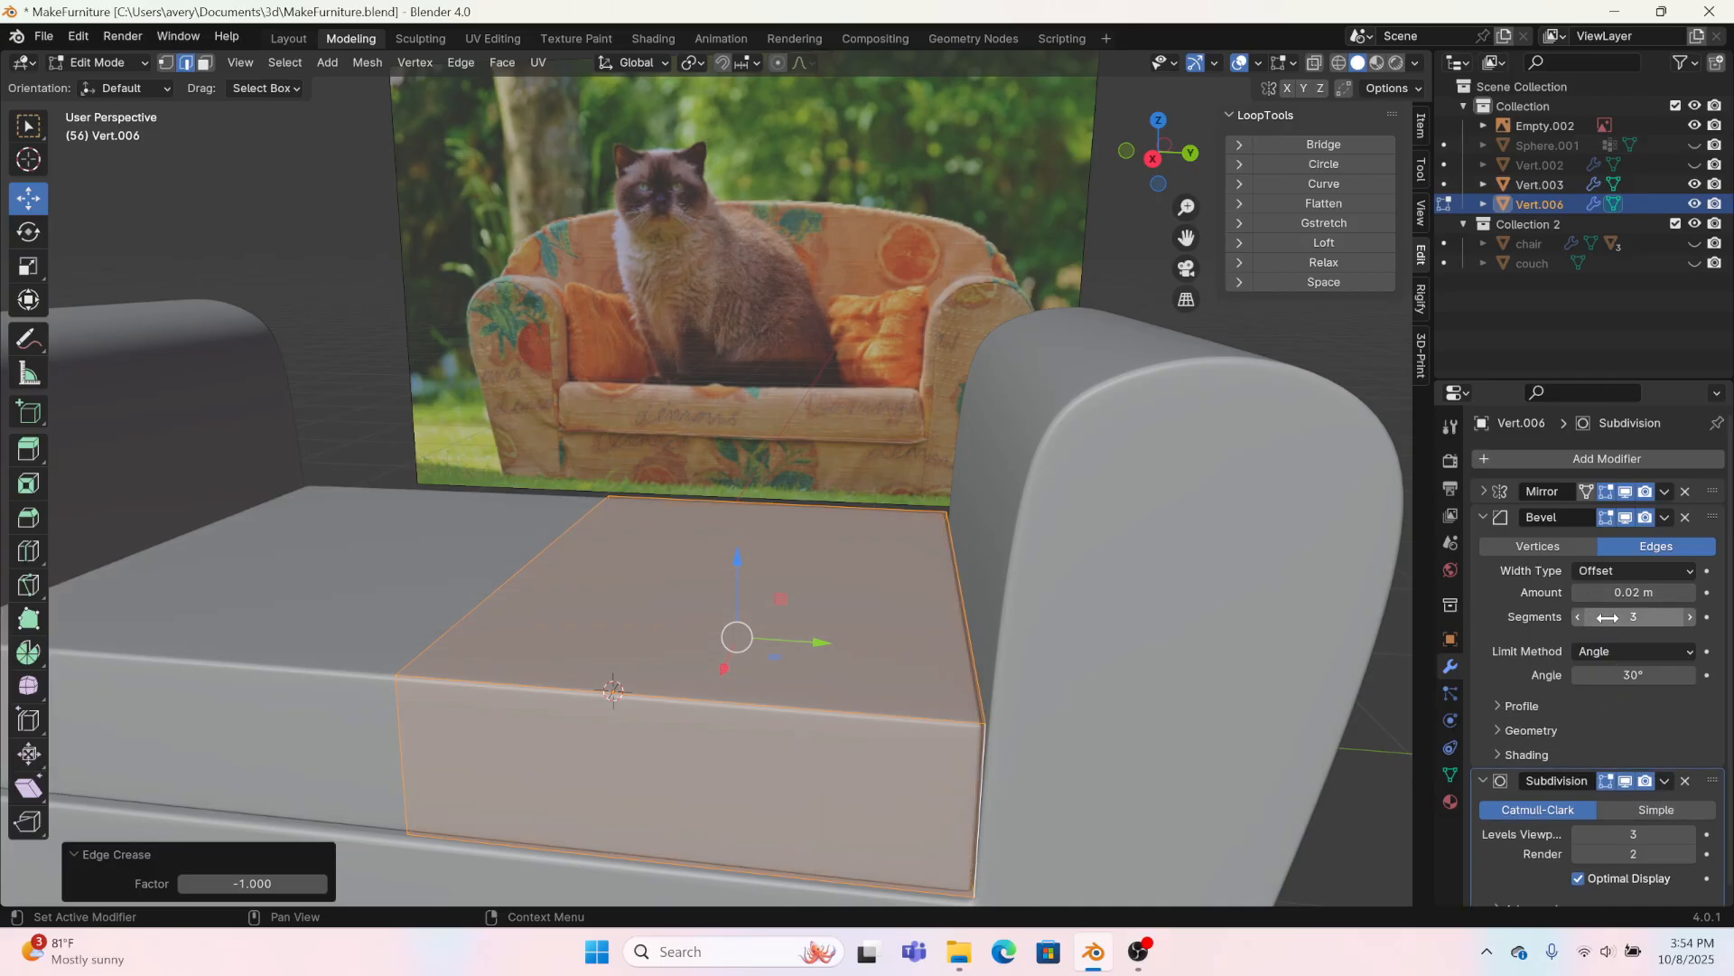
left_click_drag(1624, 593, 1631, 594)
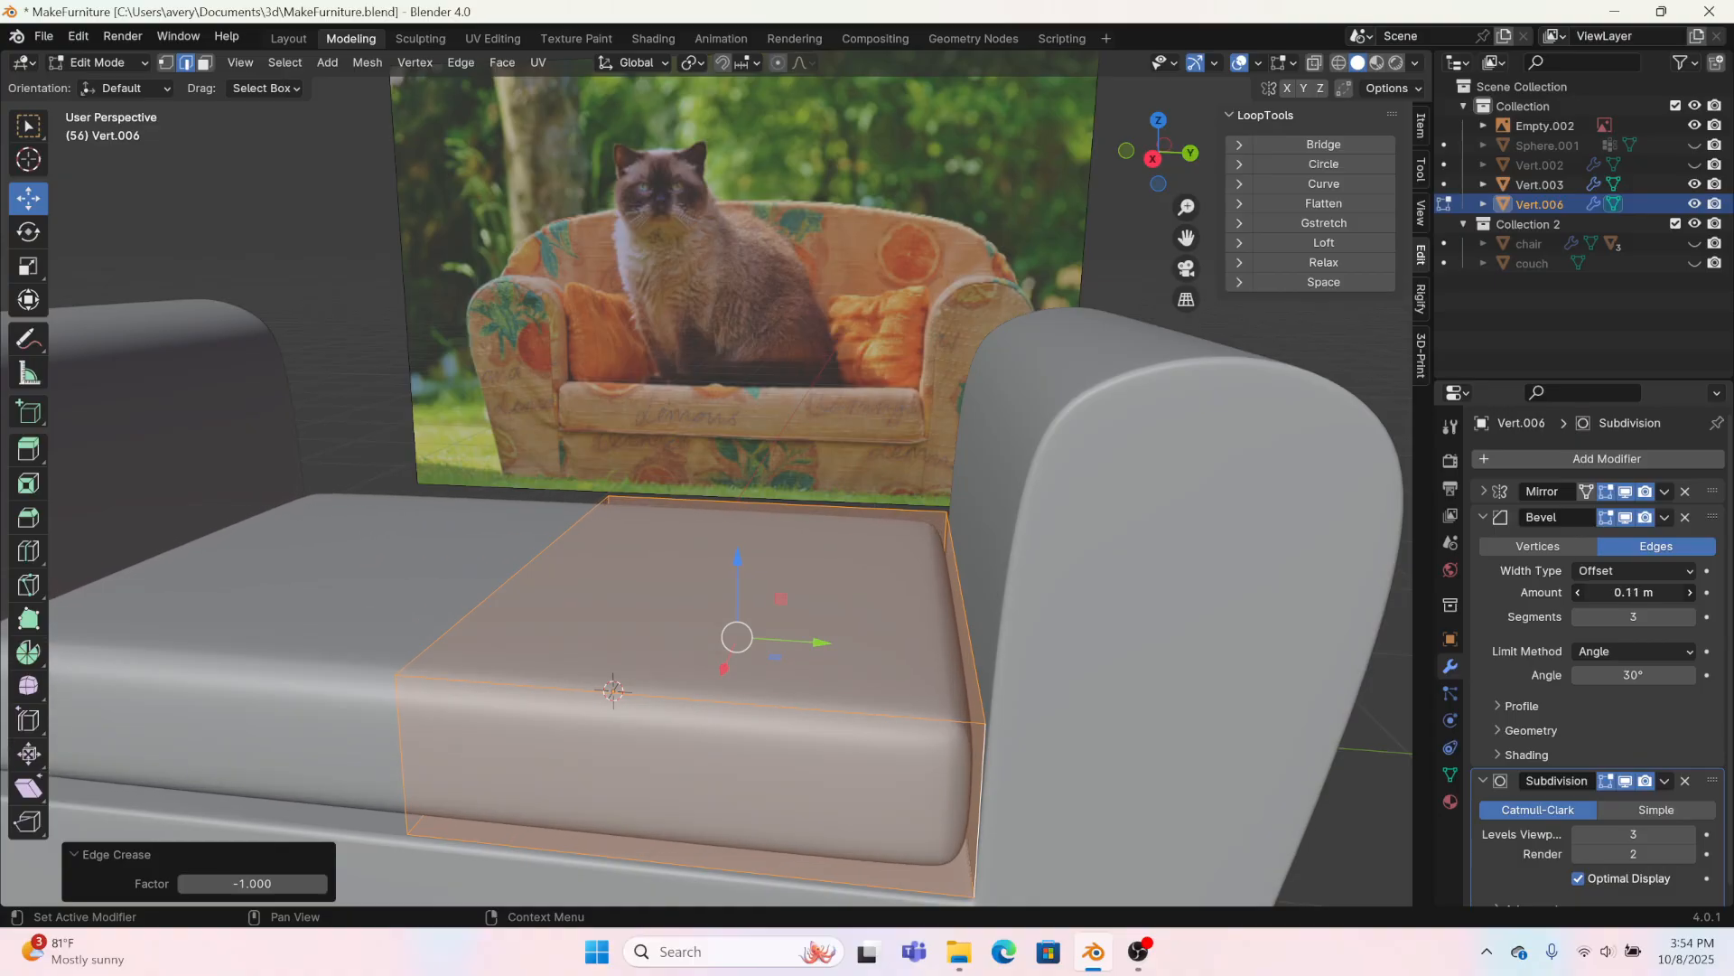
left_click(1154, 166)
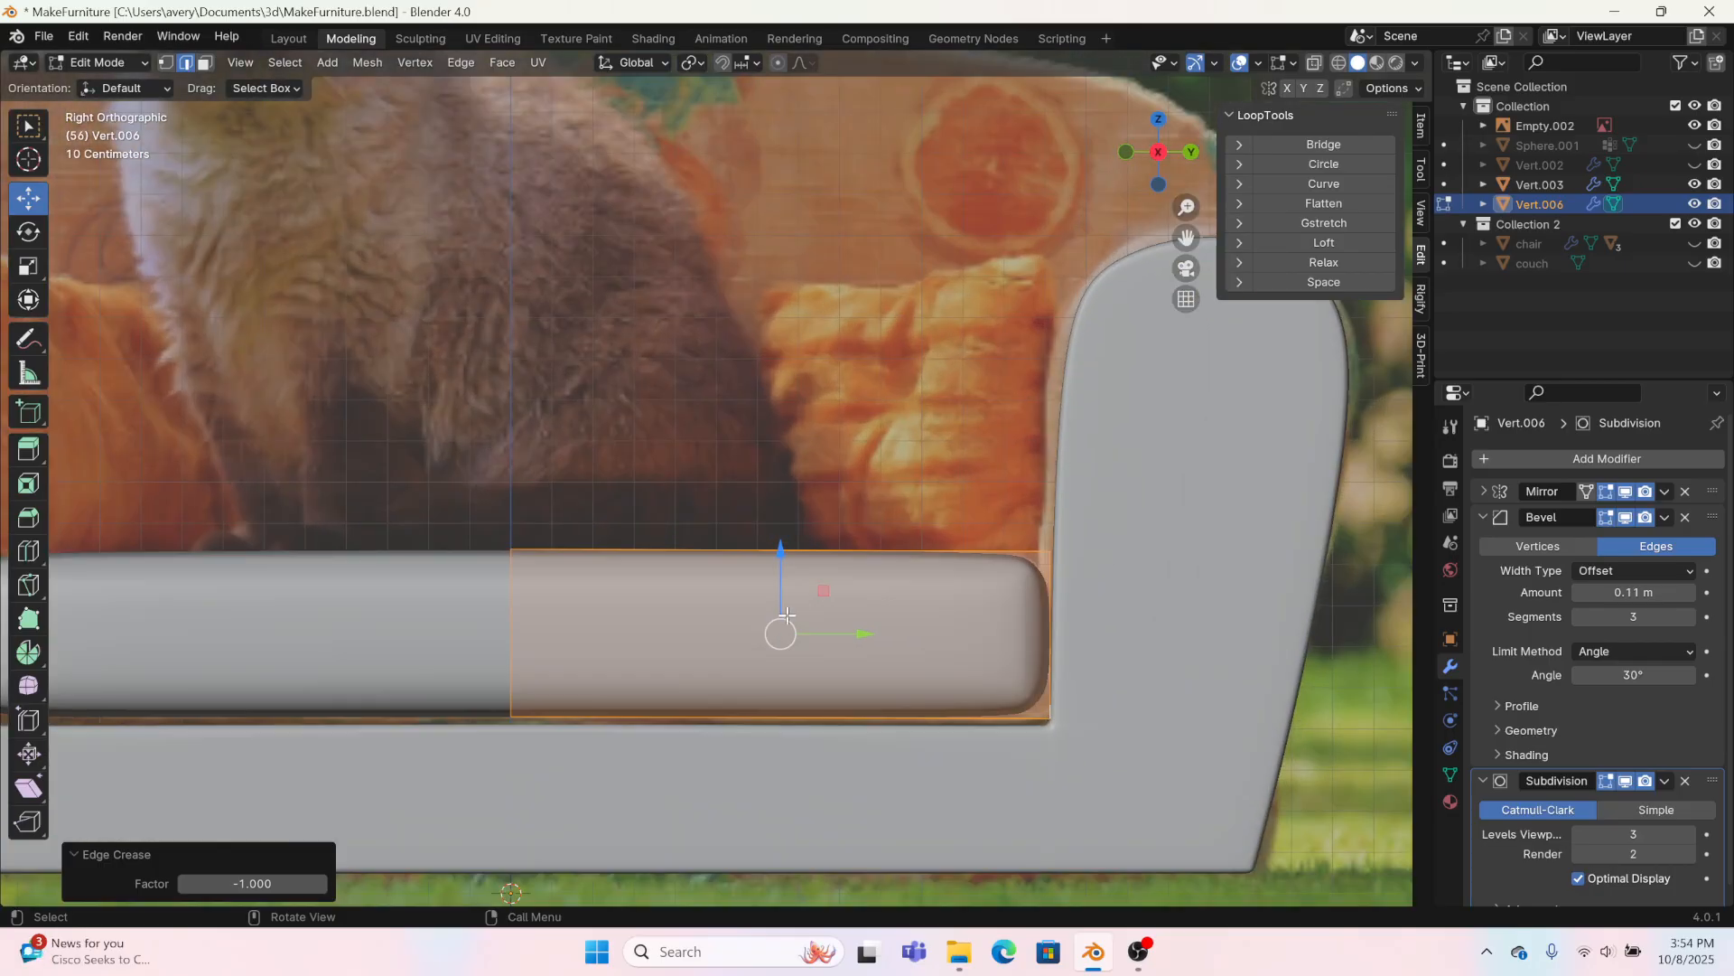
key("s")
left_click(809, 608)
key("ctrl+z")
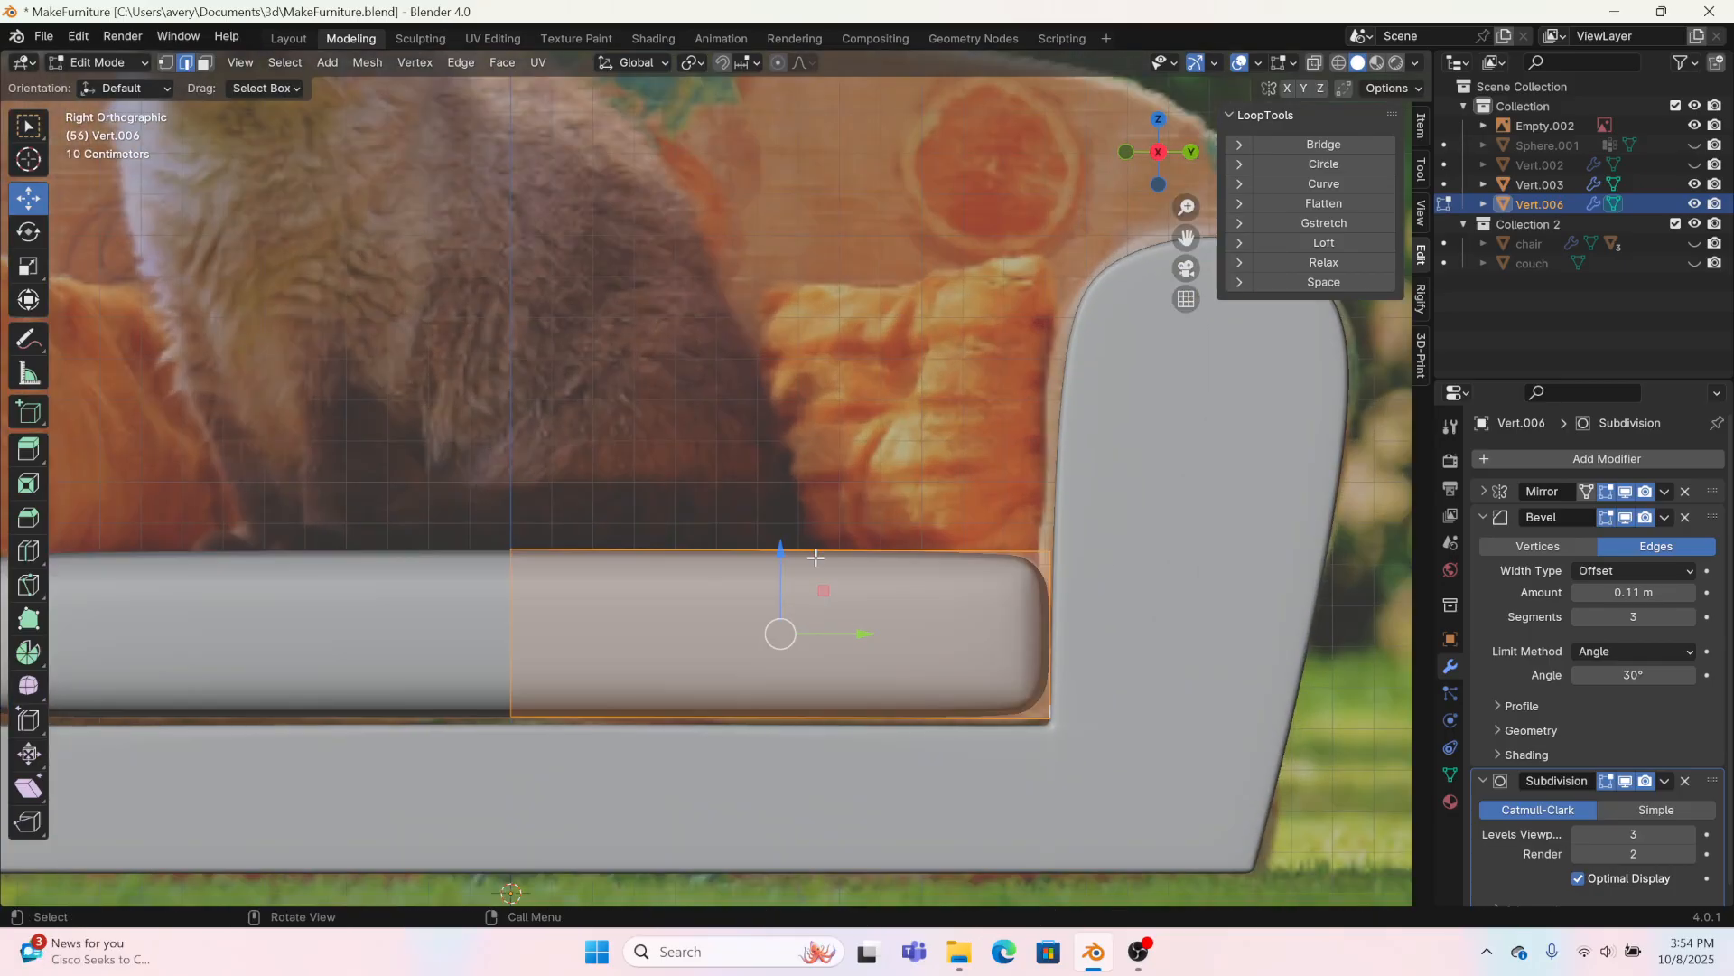
Step: Lower the seat cushion about 0.02 m onto the sofa base and scale it up very slightly
left_click_drag(782, 549, 781, 558)
key("s")
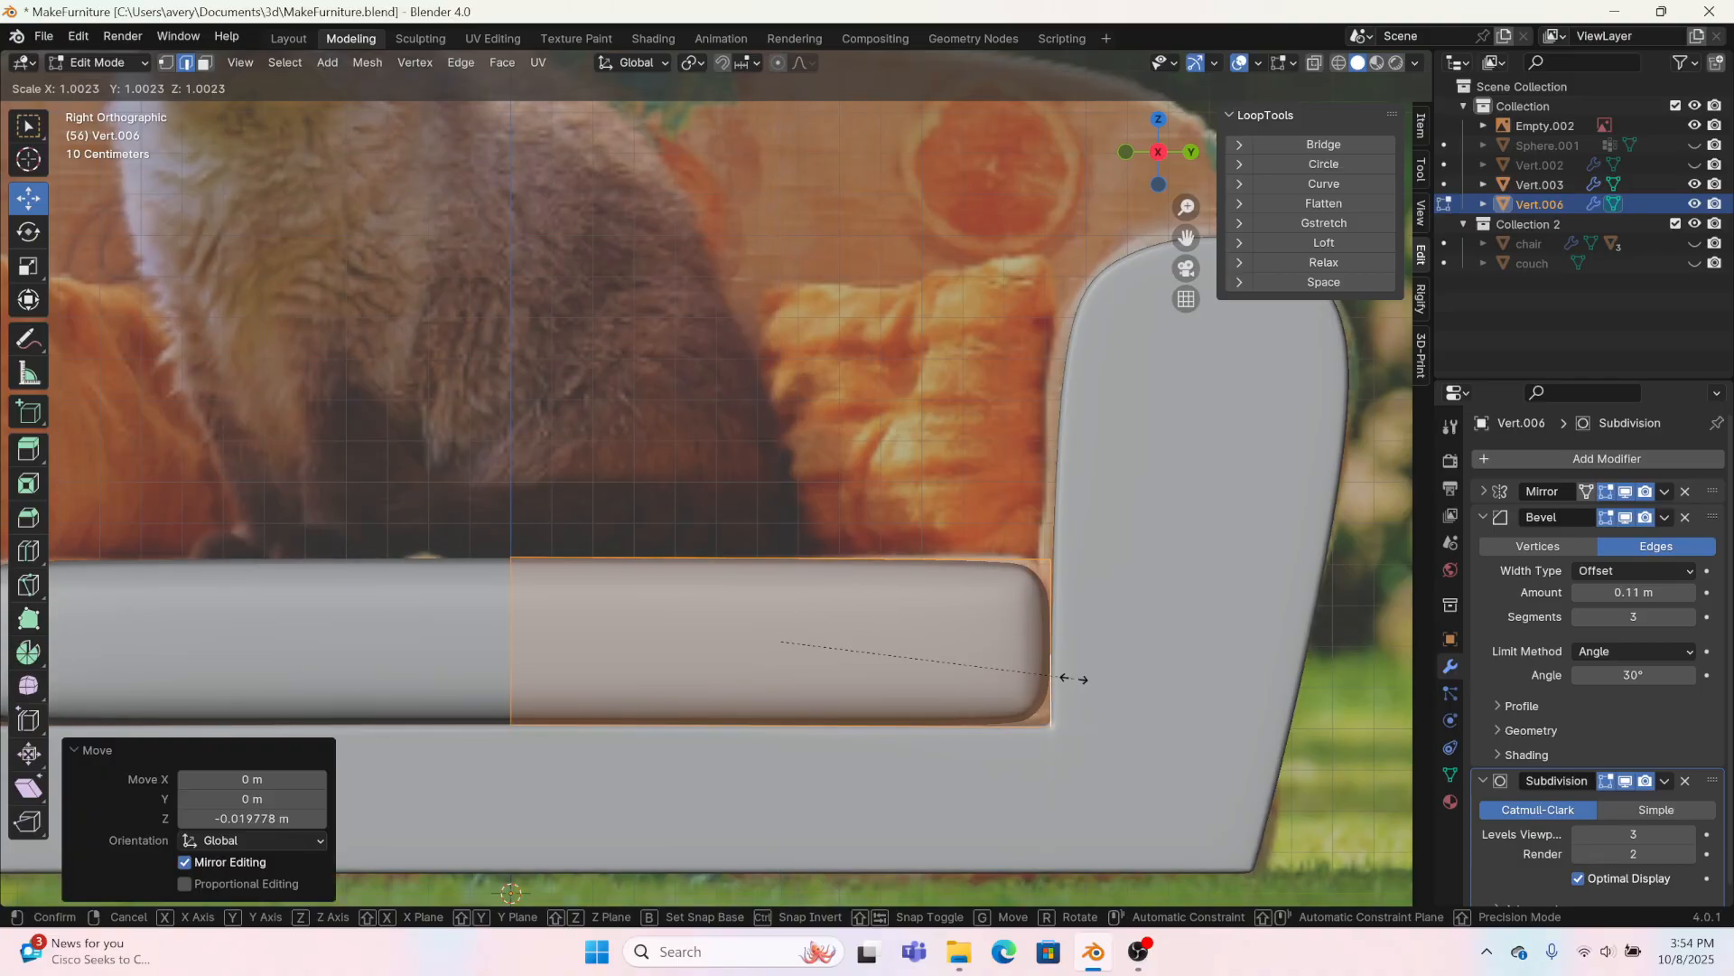
left_click(1082, 676)
Step: Return to the Layout workspace, unhide the sofa's backrest, and clear the selection
middle_click_drag(1081, 674, 852, 736)
scroll(1174, 786, "down", 1)
middle_click_drag(1174, 786, 1082, 662)
left_click(1082, 662)
middle_click_drag(1224, 729, 1166, 665)
left_click(291, 36)
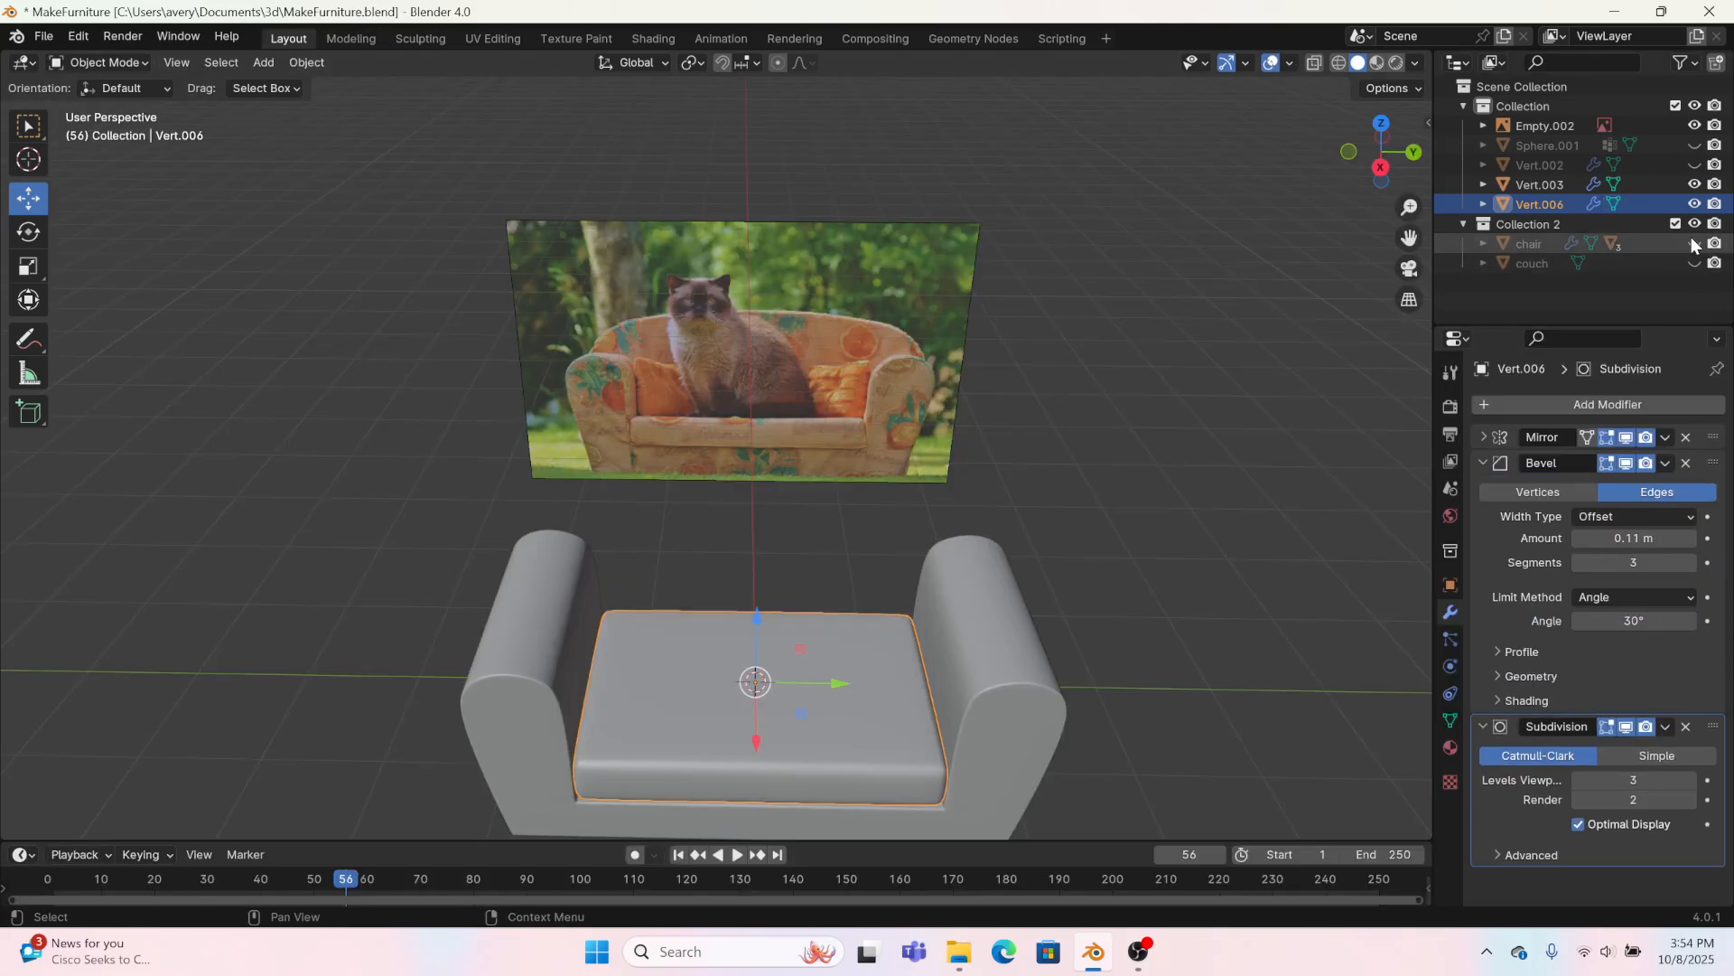
left_click(1694, 165)
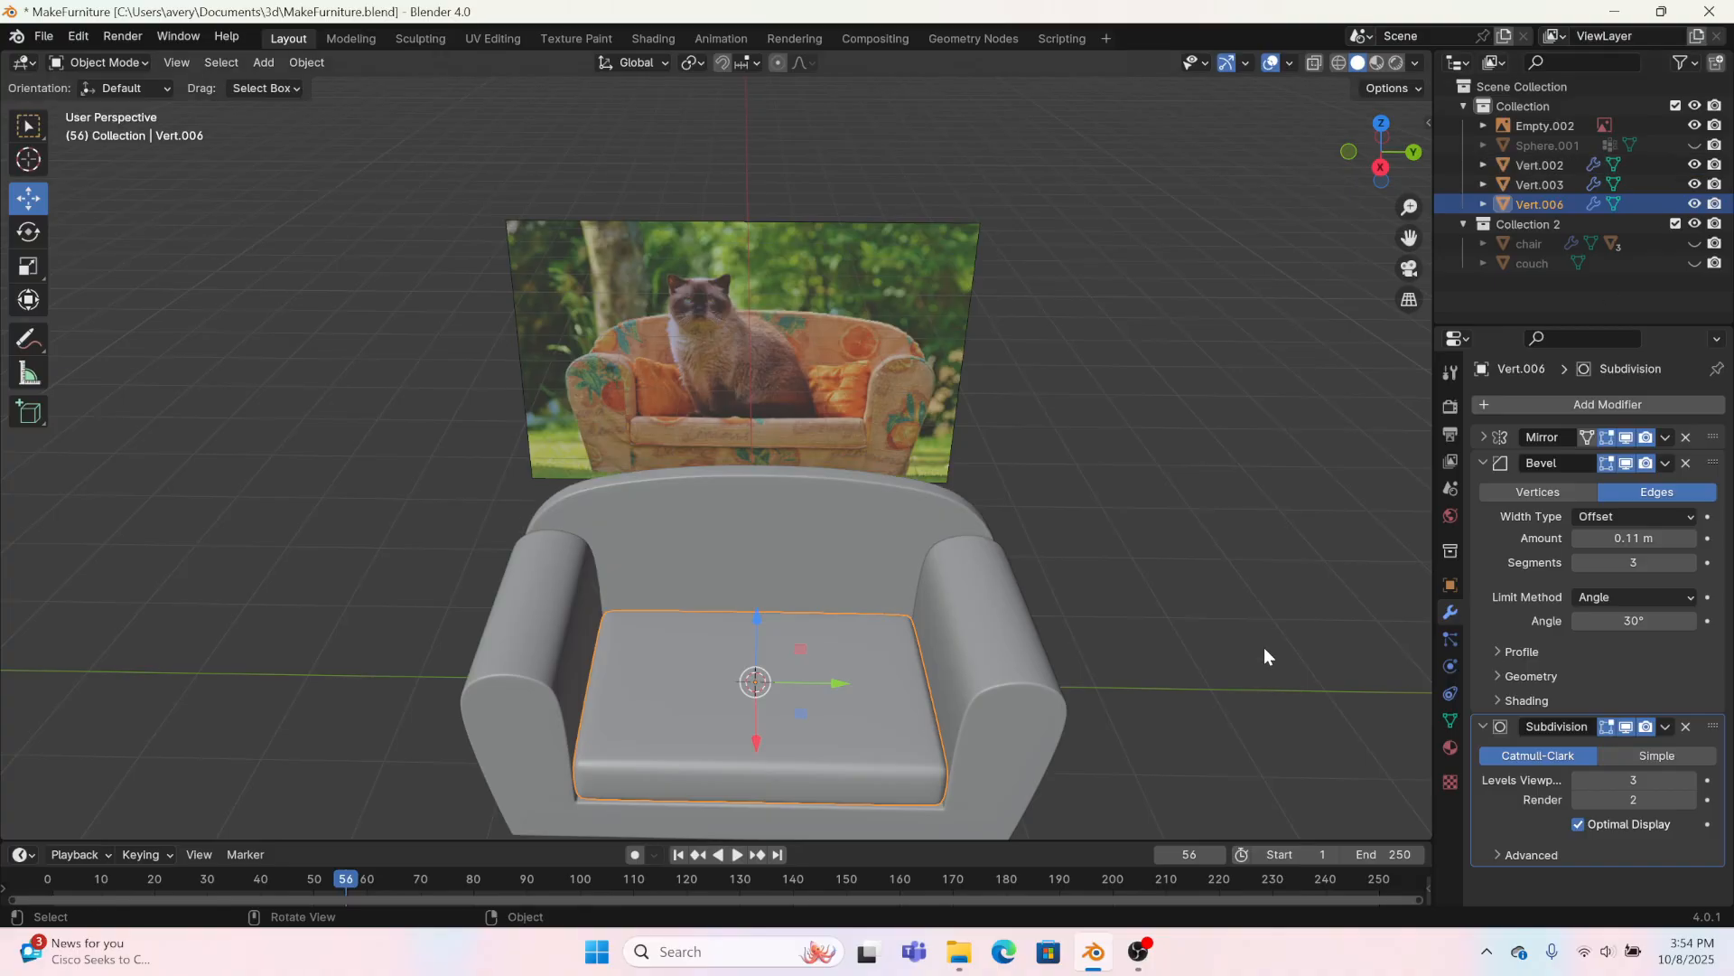
left_click(1264, 646)
Step: Hide the reference photo and open the backrest for editing in the Modeling workspace, in the left orthographic view
middle_click_drag(1080, 756, 738, 698)
left_click(718, 691)
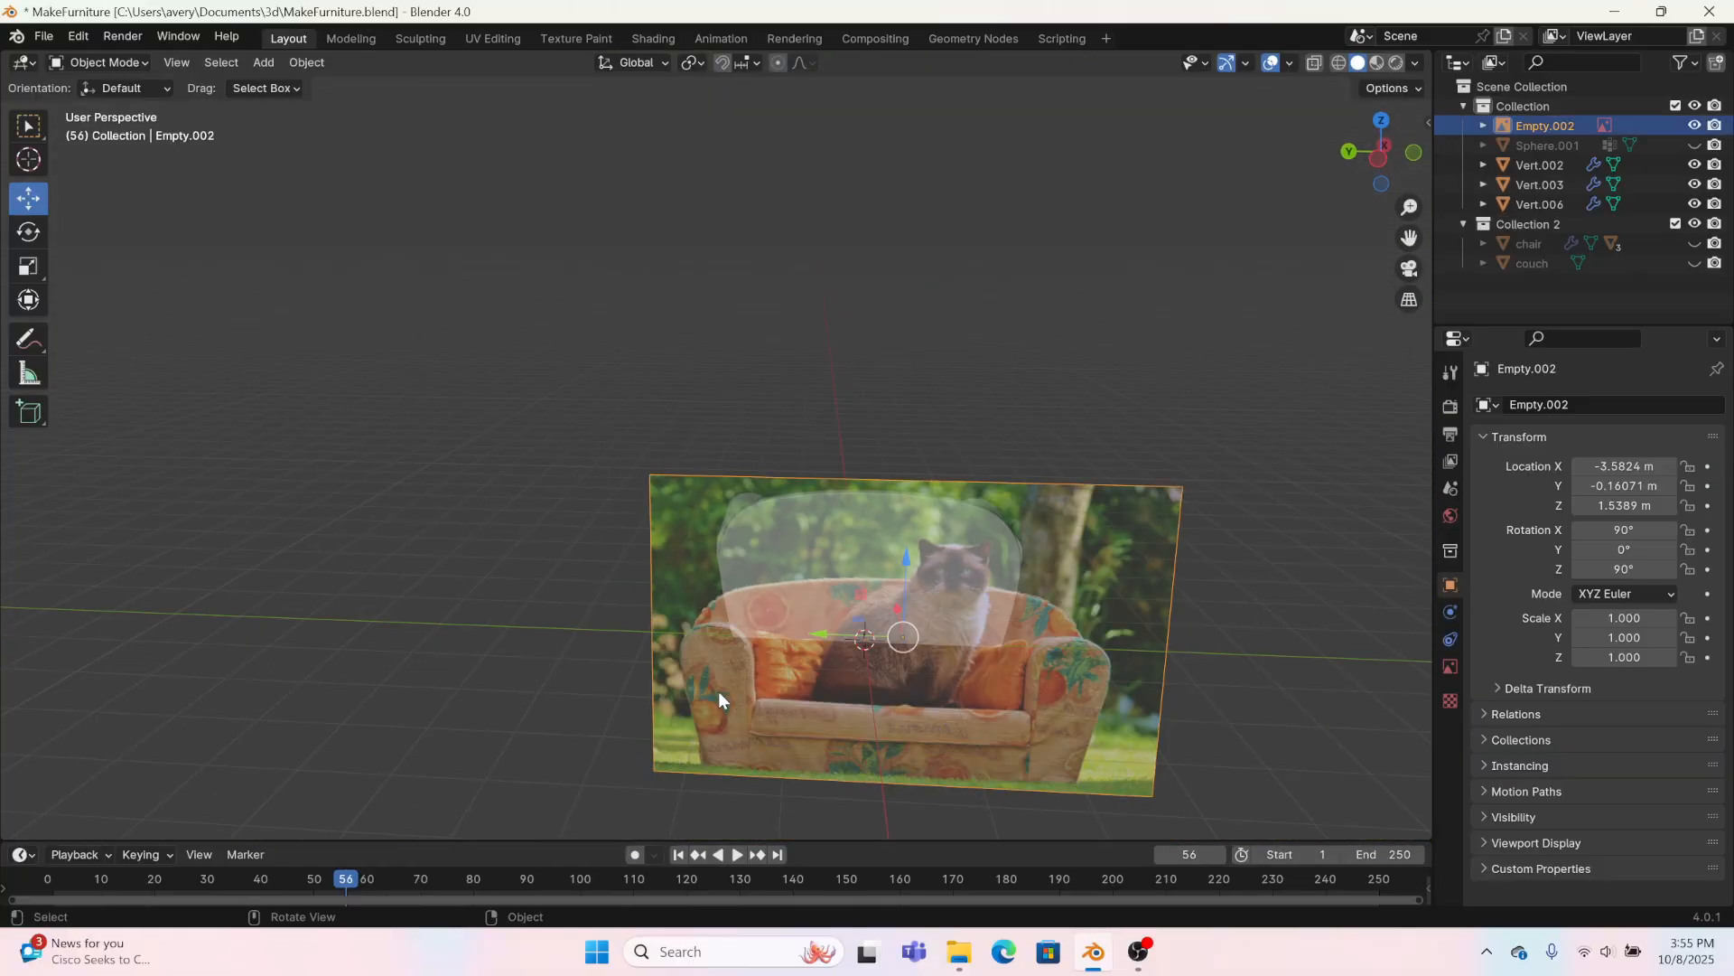
key("h")
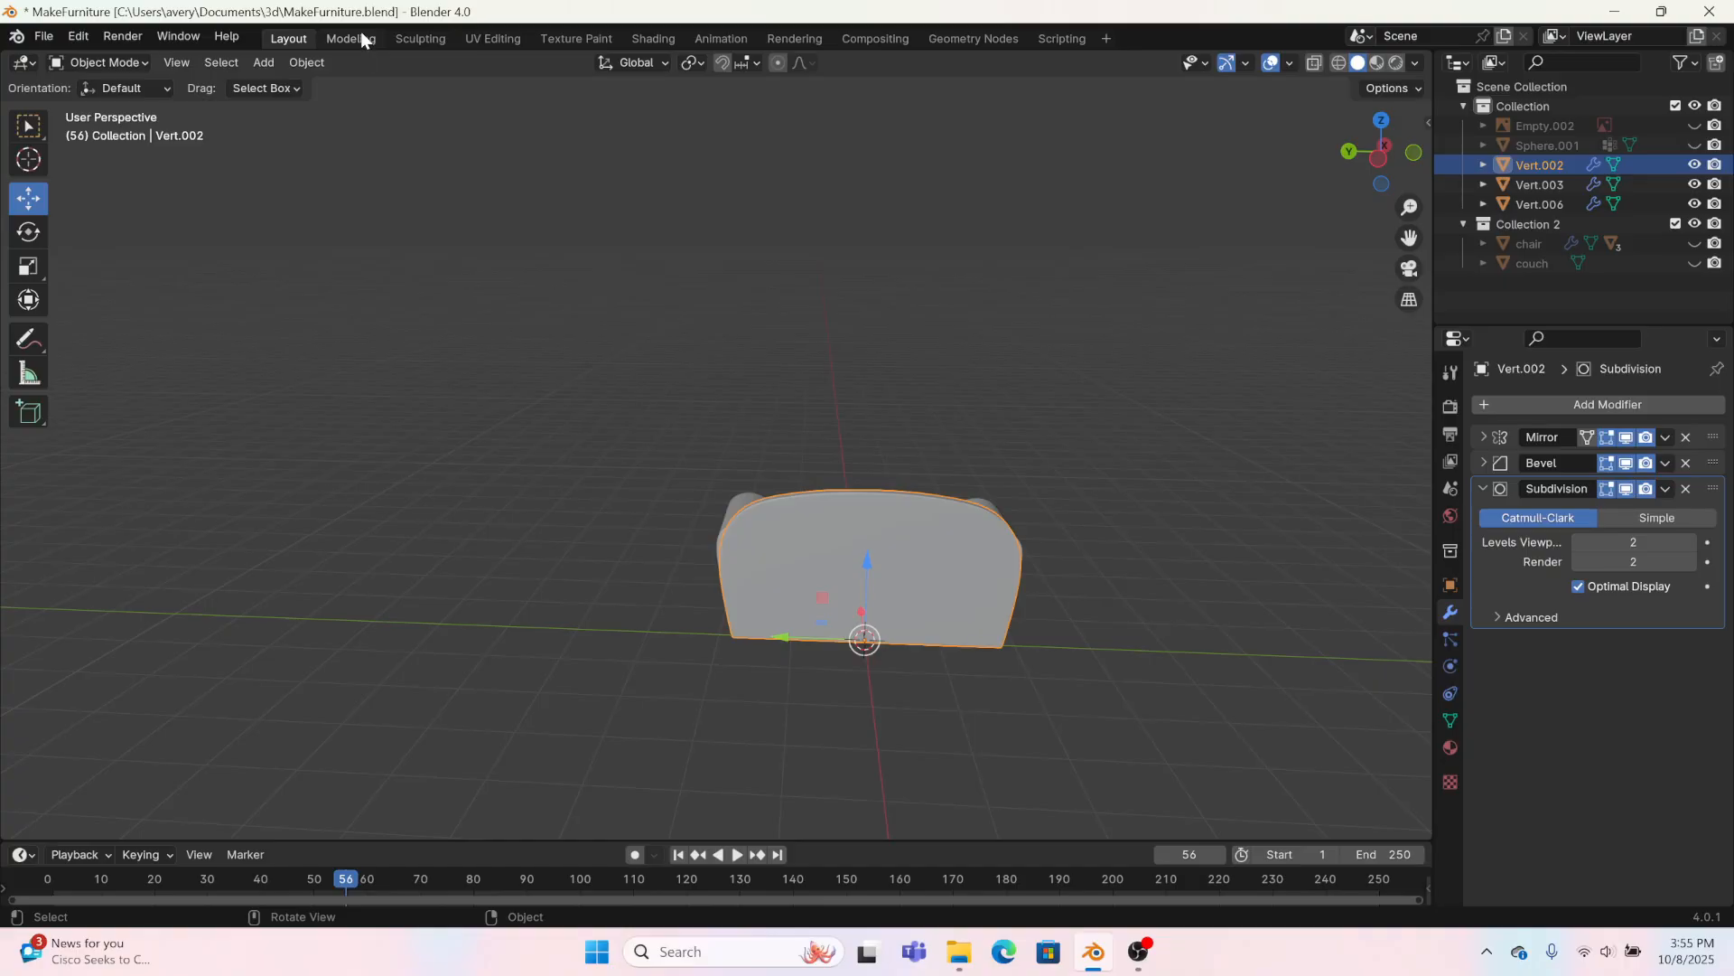
left_click(352, 37)
left_click(1196, 159)
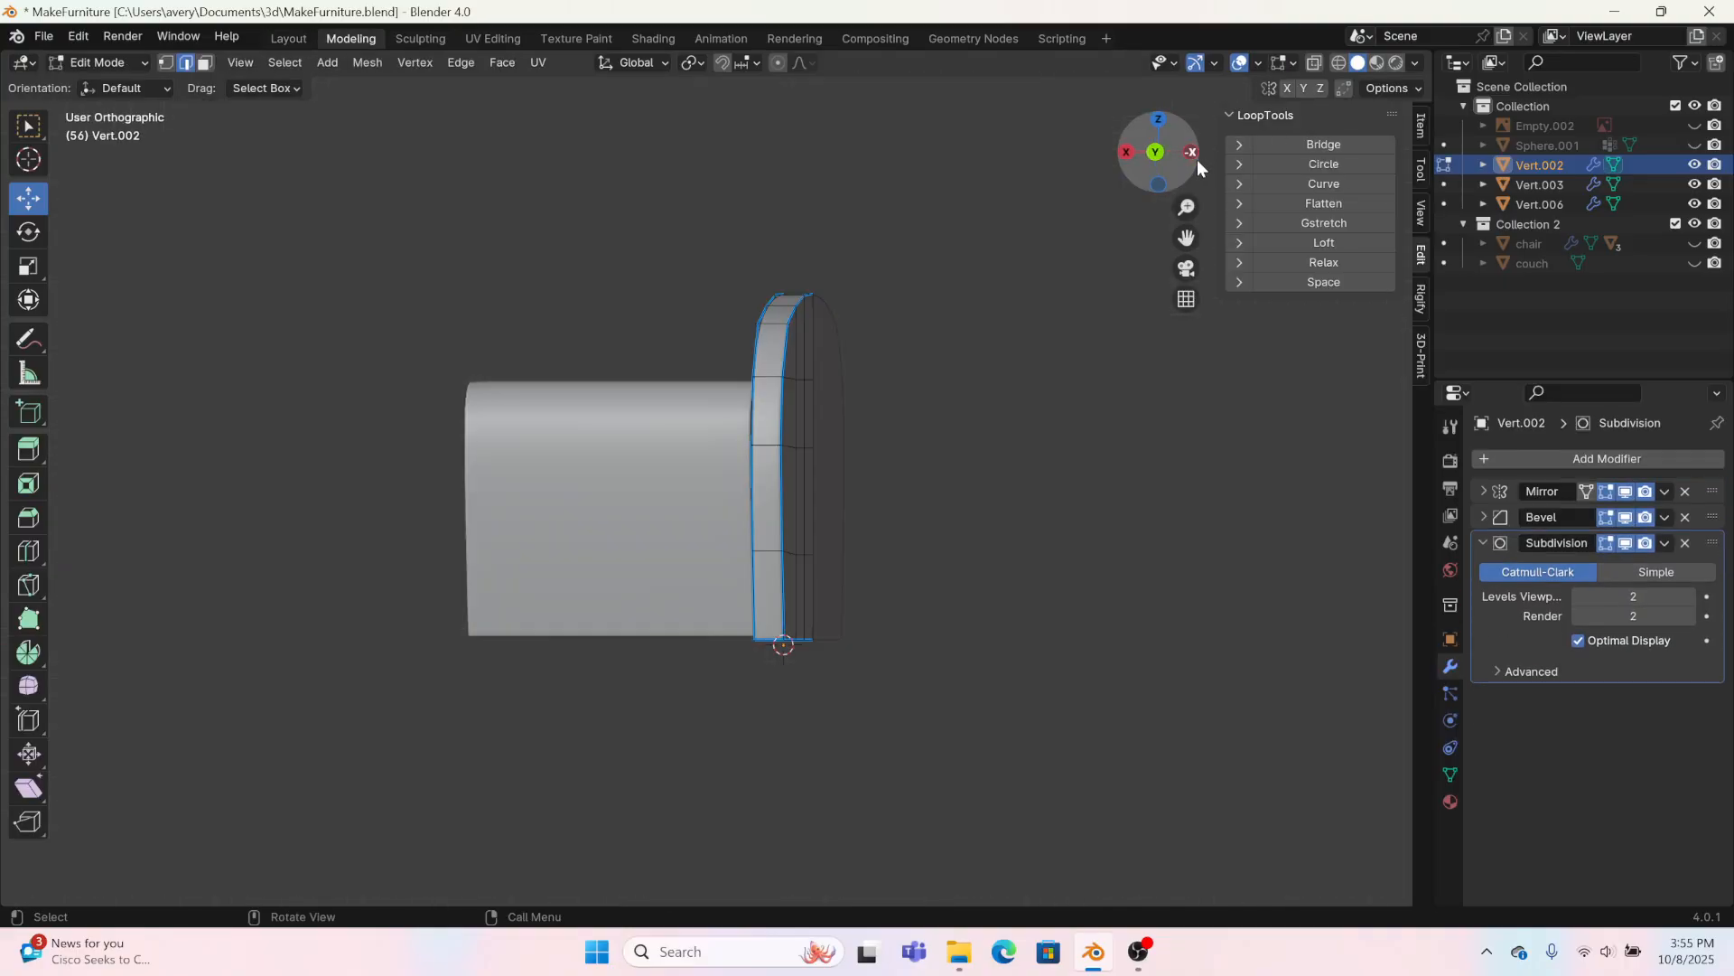
scroll(608, 279, "up", 4)
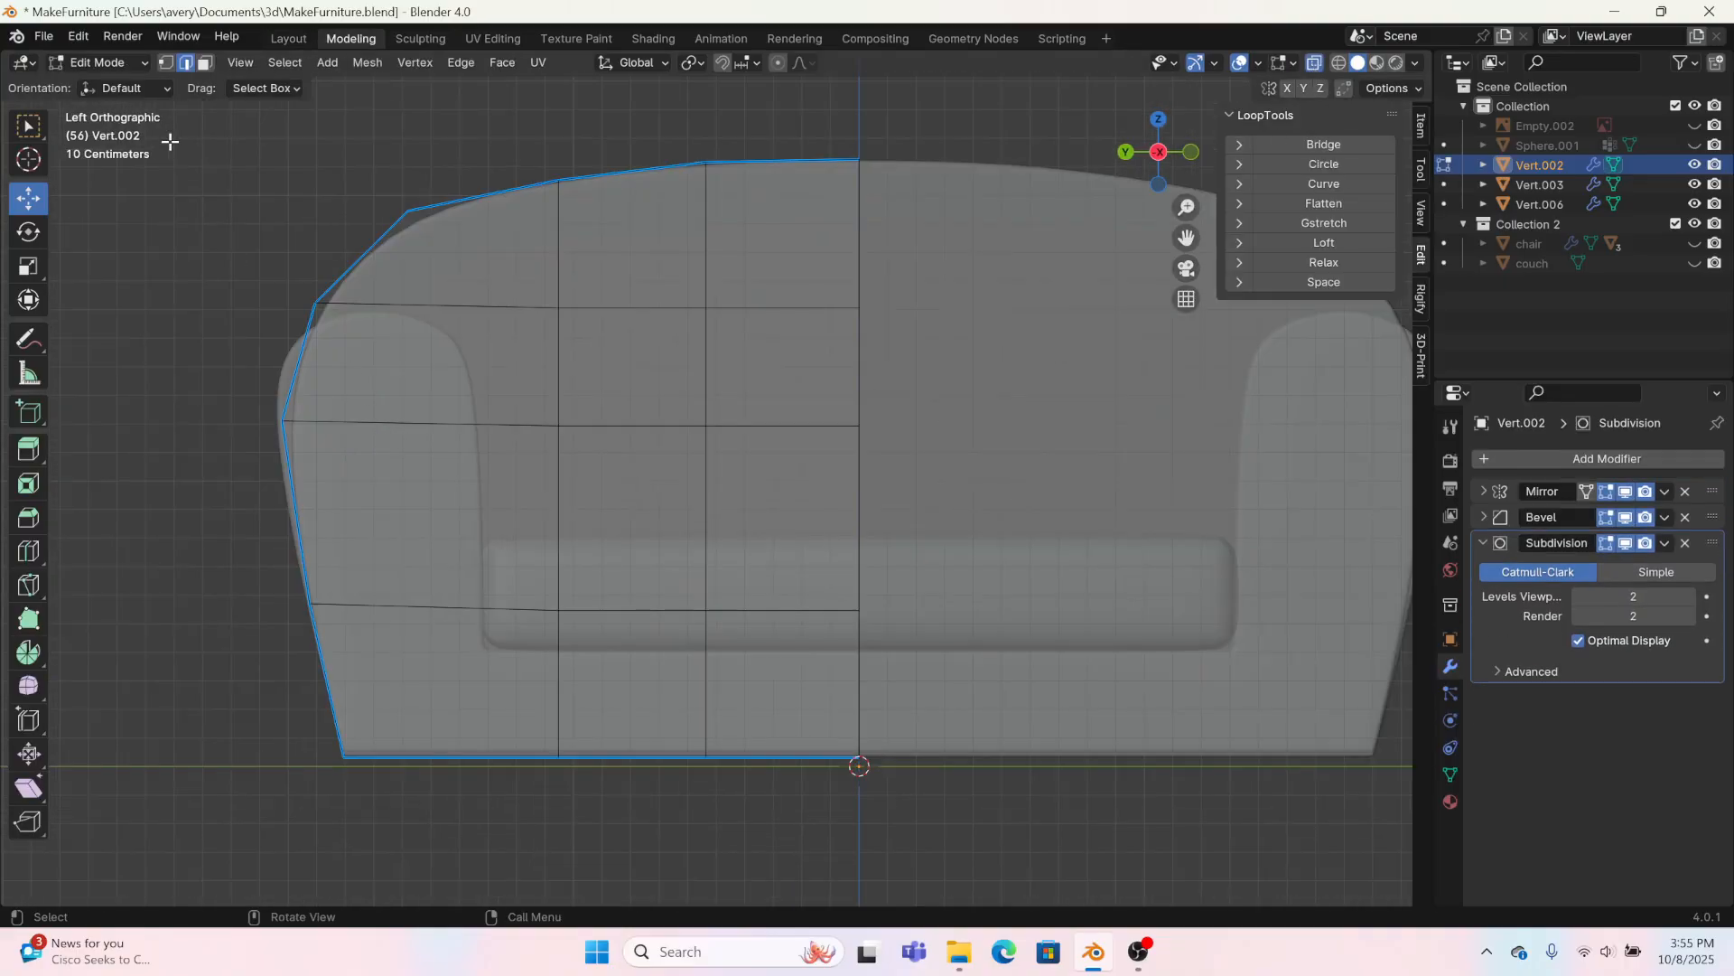
Step: Move the backrest's outermost side vertices and the ones above them outward along Y, the upper ones by about 0.065 m
left_click(165, 62)
scroll(479, 515, "up", 5)
left_click(437, 613)
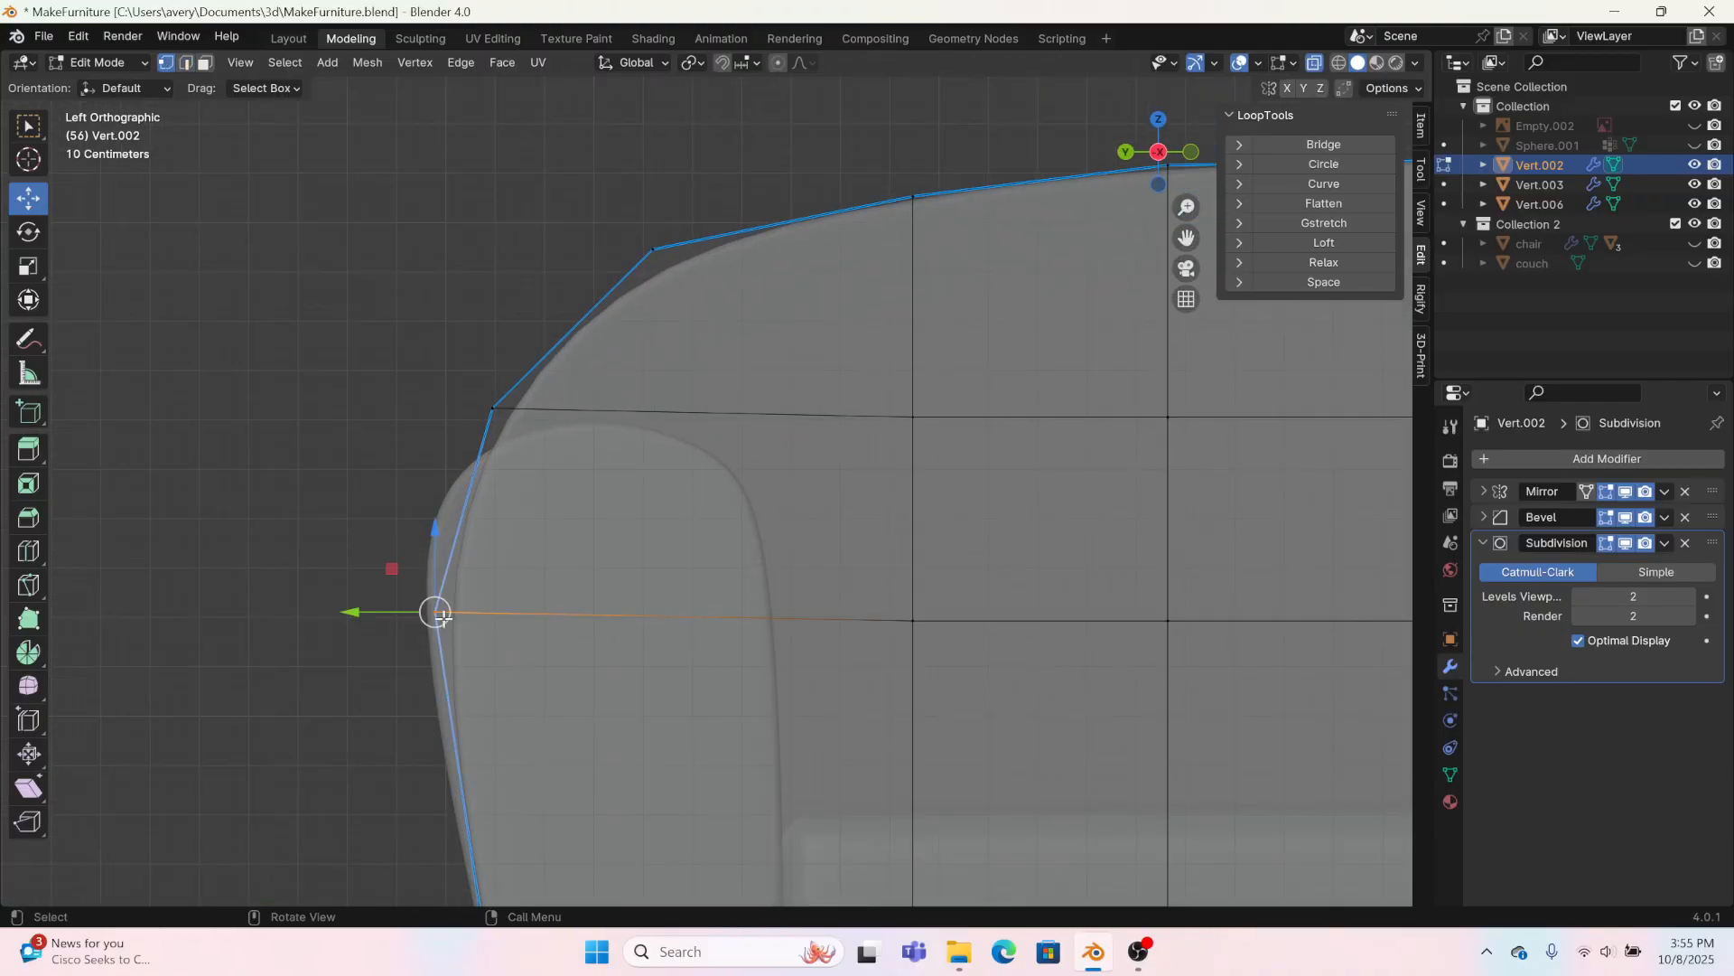
left_click_drag(365, 615, 325, 612)
left_click_drag(378, 361, 542, 425)
left_click_drag(435, 409, 403, 404)
Step: Turn off X-ray and nudge the backrest's upper side vertex behind the arm outward about 0.013 m along Y
scroll(762, 689, "down", 3)
middle_click_drag(762, 689, 651, 424)
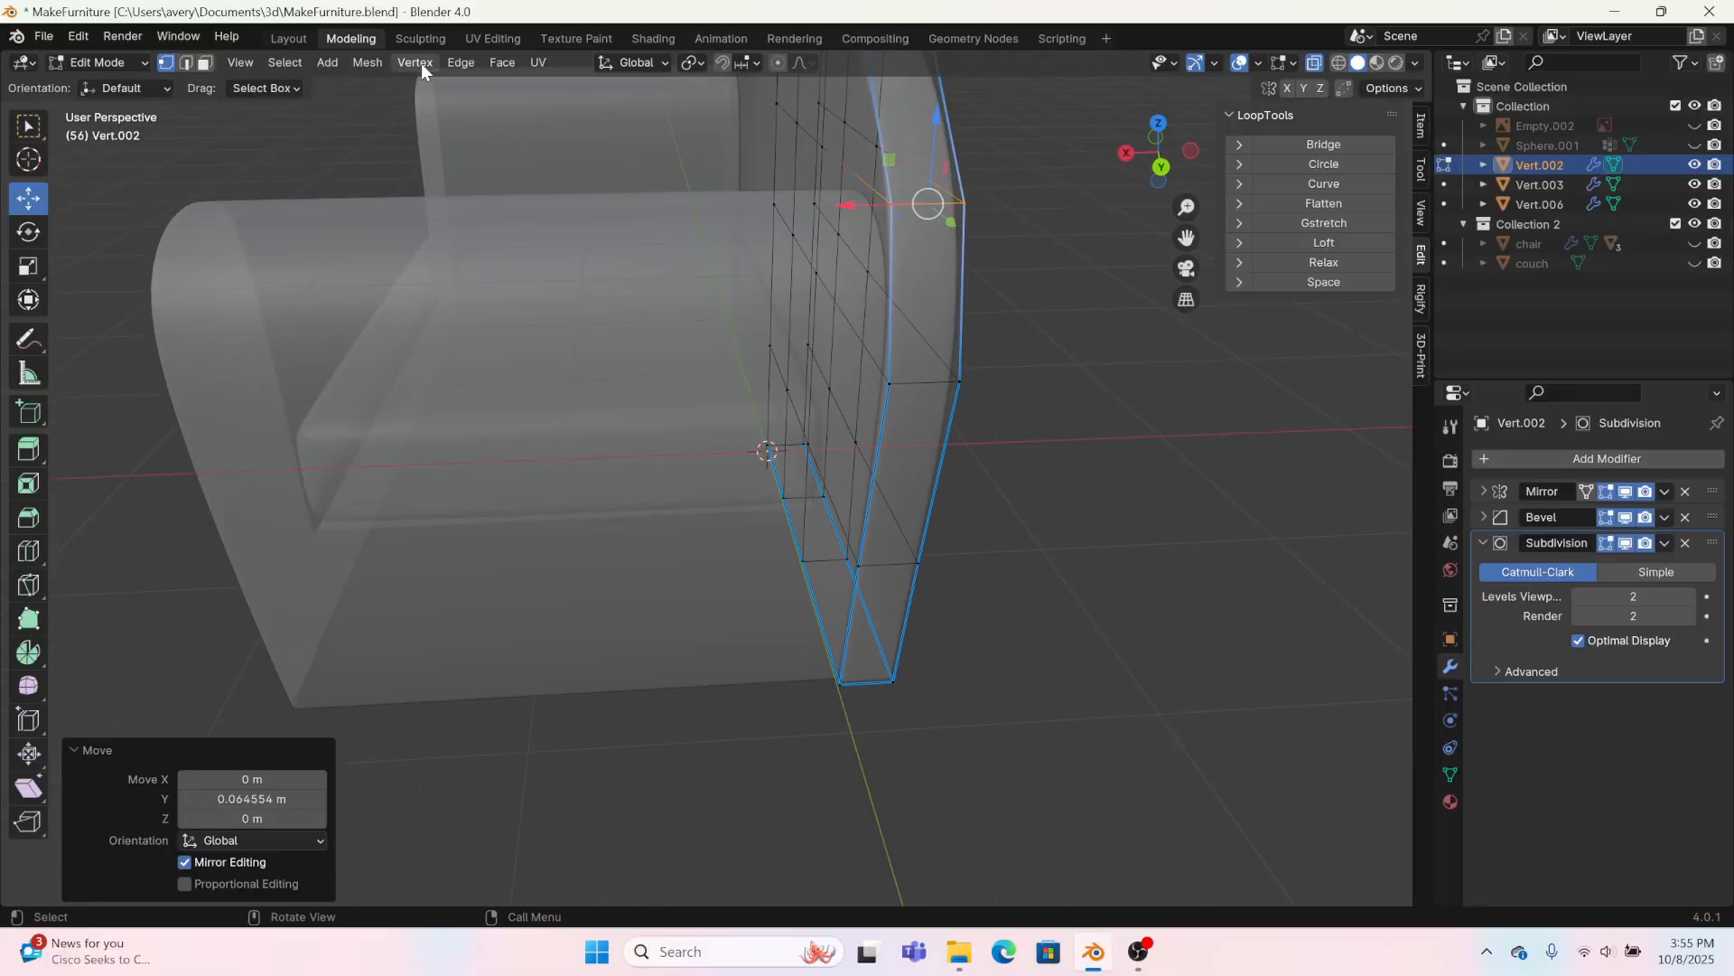
left_click(1312, 65)
mouse_move(1212, 329)
middle_mouse_down()
mouse_move(1401, 299)
mouse_move(1346, 305)
middle_mouse_up()
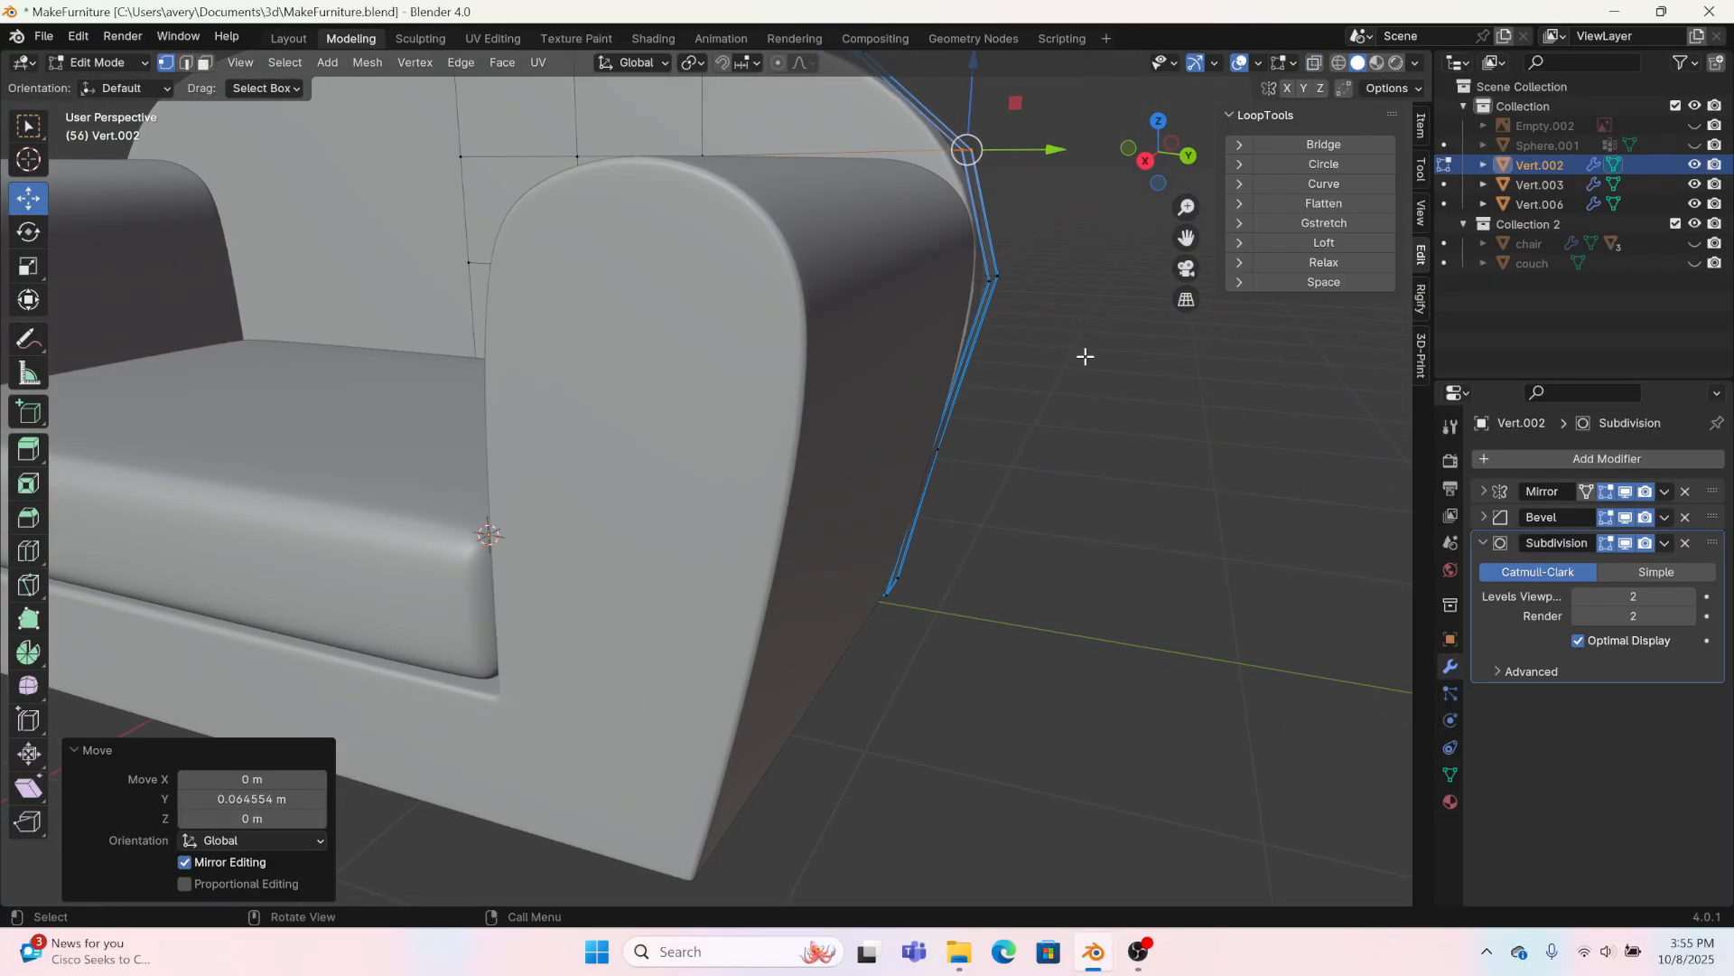
left_click_drag(1097, 345, 962, 233)
left_click_drag(1051, 281, 1046, 279)
left_click_drag(932, 121, 1020, 147)
scroll(1021, 147, "down", 5)
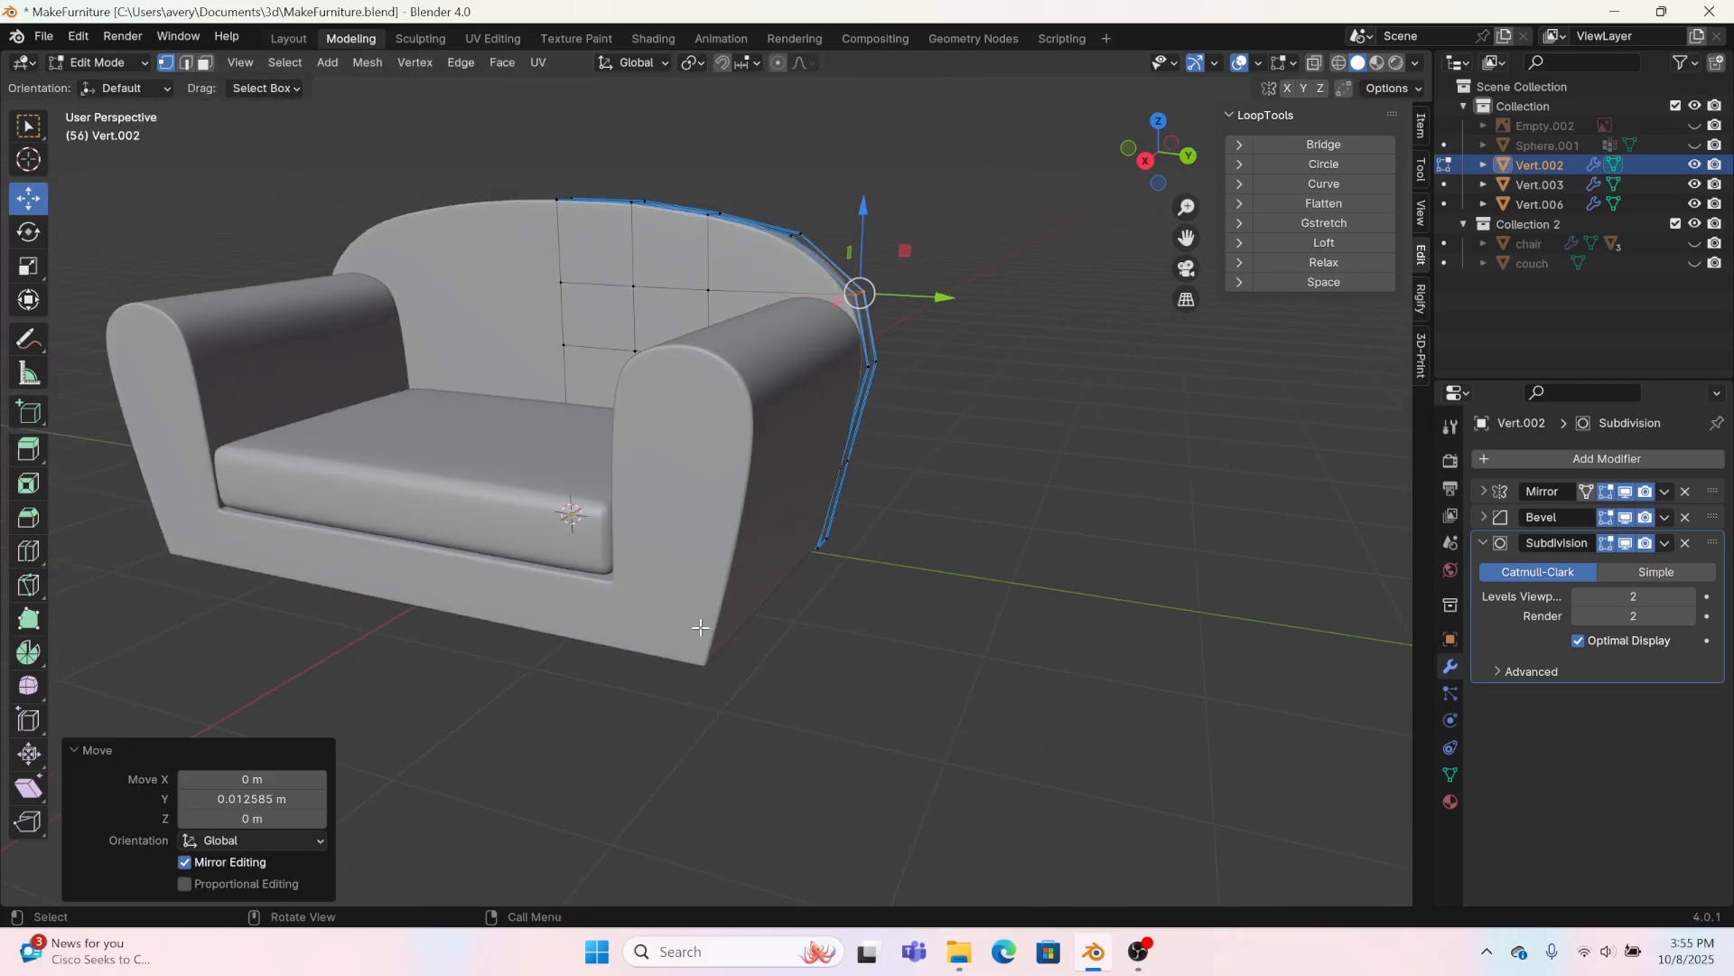
Step: Return to the Layout workspace and unhide the reference photo to compare it with the sofa
left_click(285, 38)
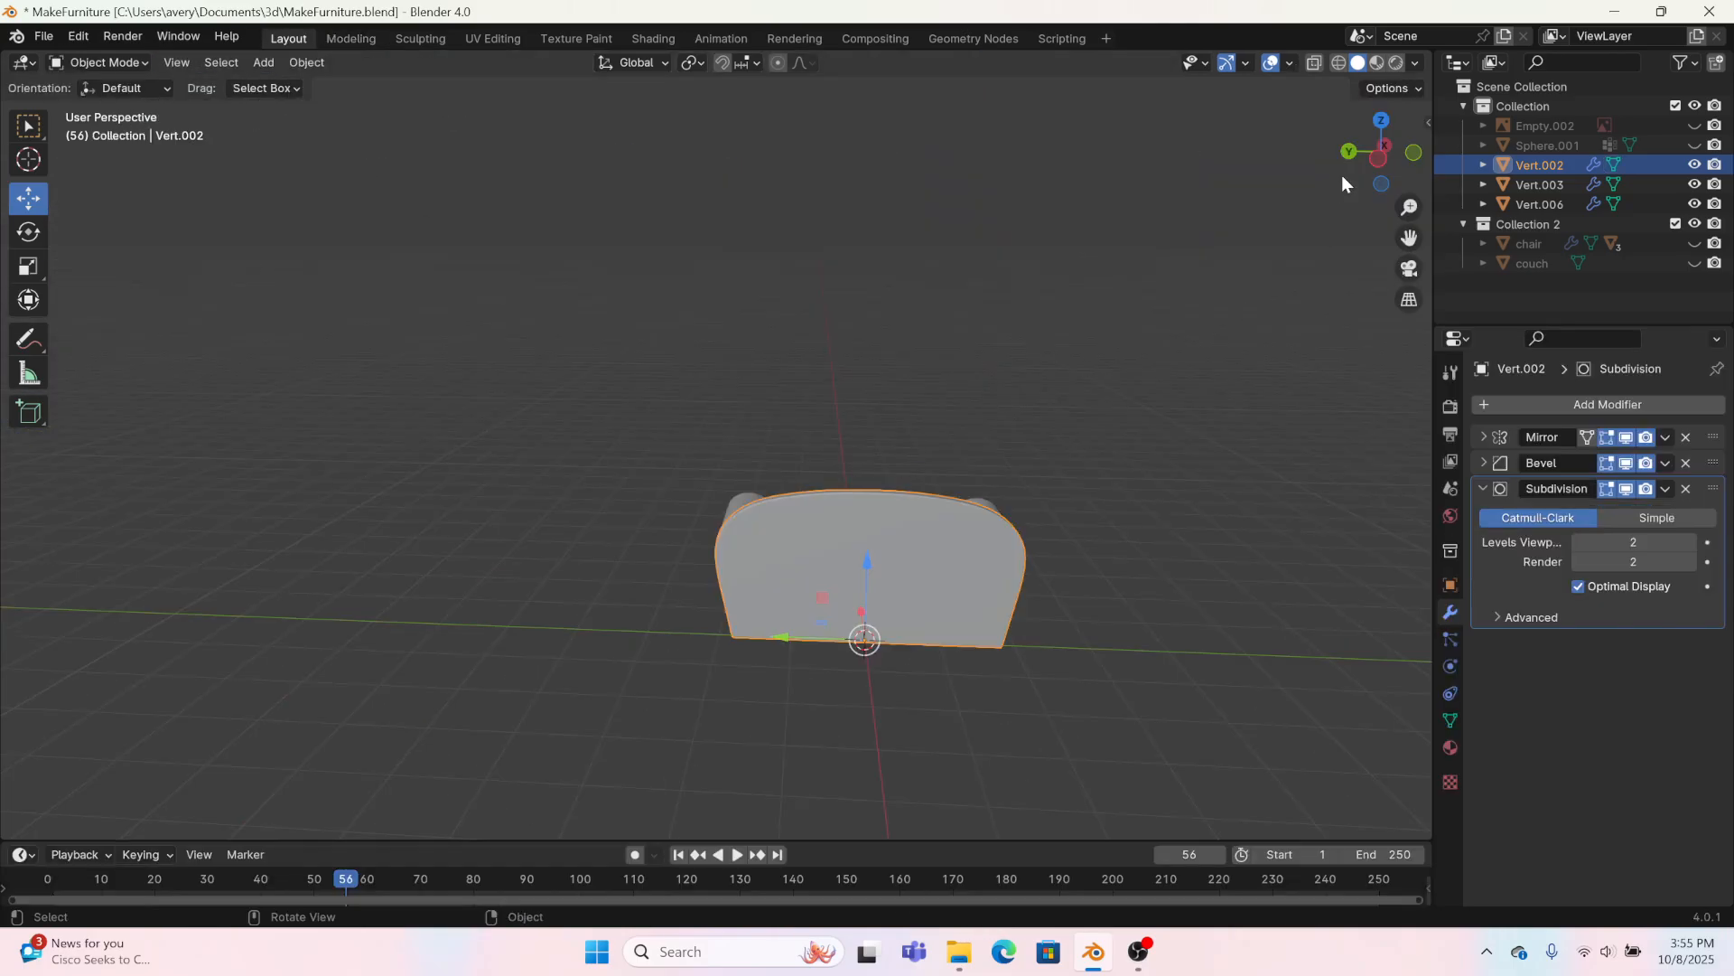
left_click(1694, 125)
left_click_drag(1380, 154, 742, 645)
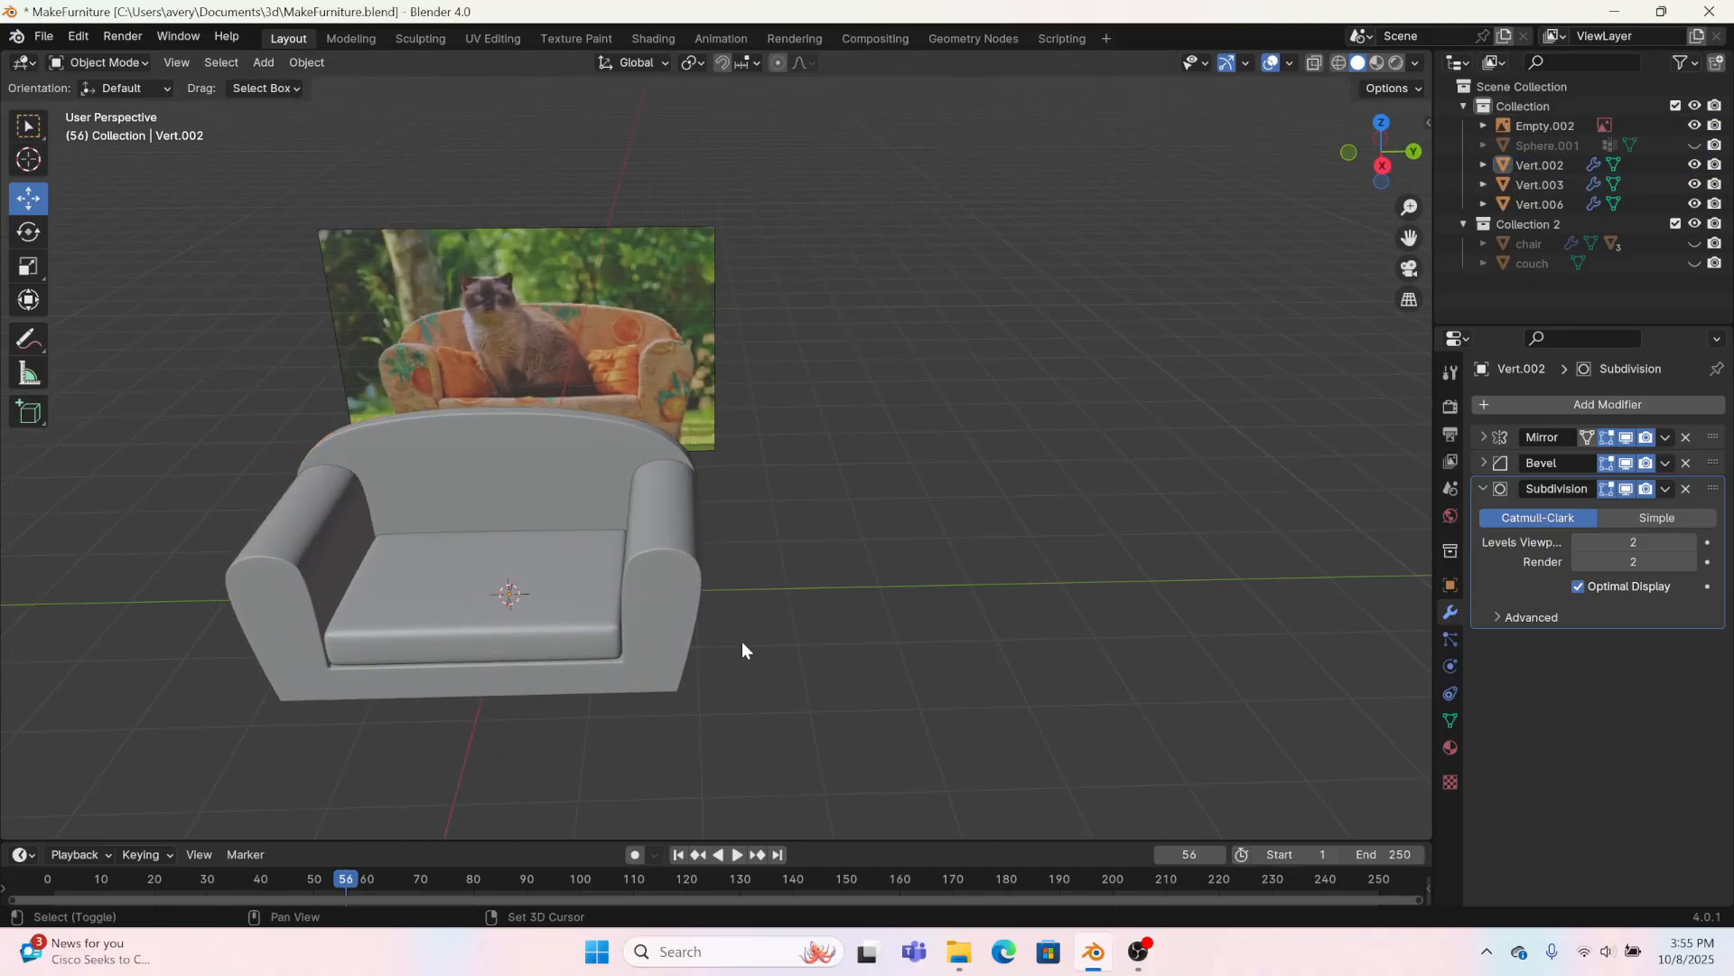
middle_click_drag(742, 648, 1017, 665, "shift")
scroll(832, 371, "up", 6)
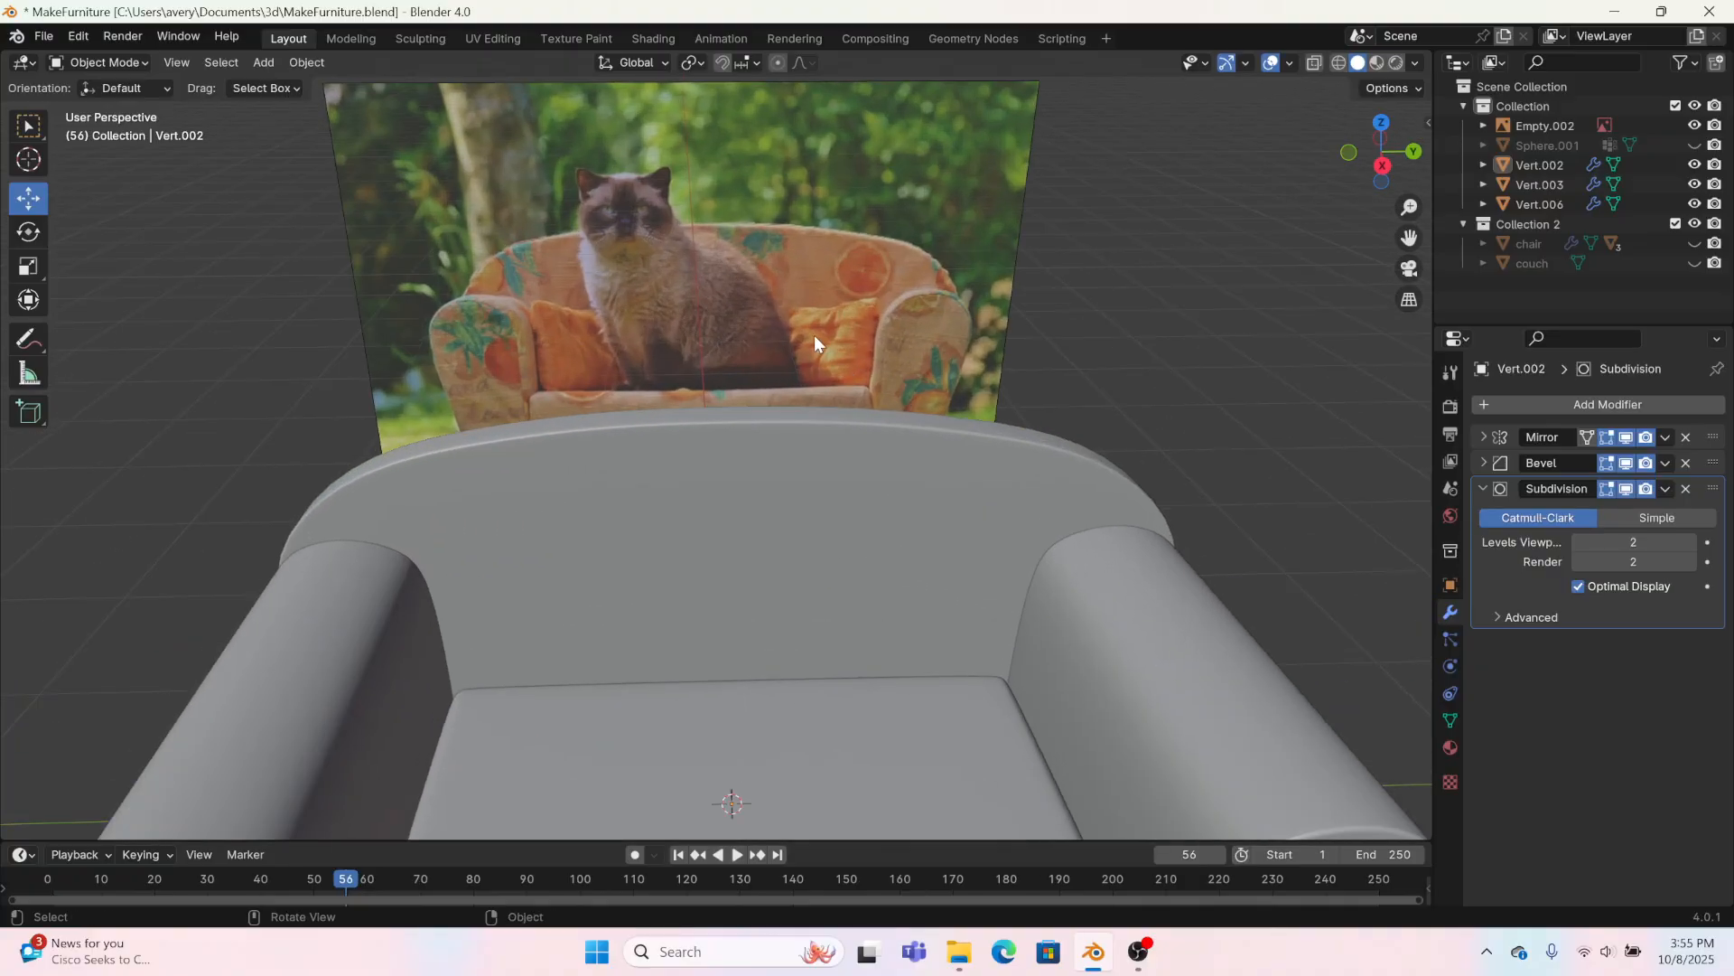
scroll(815, 336, "down", 8)
Step: Parent the backrest and seat cushion to the arm frame, and move the sofa about -4.91 m along Y
left_click_drag(832, 720, 694, 485)
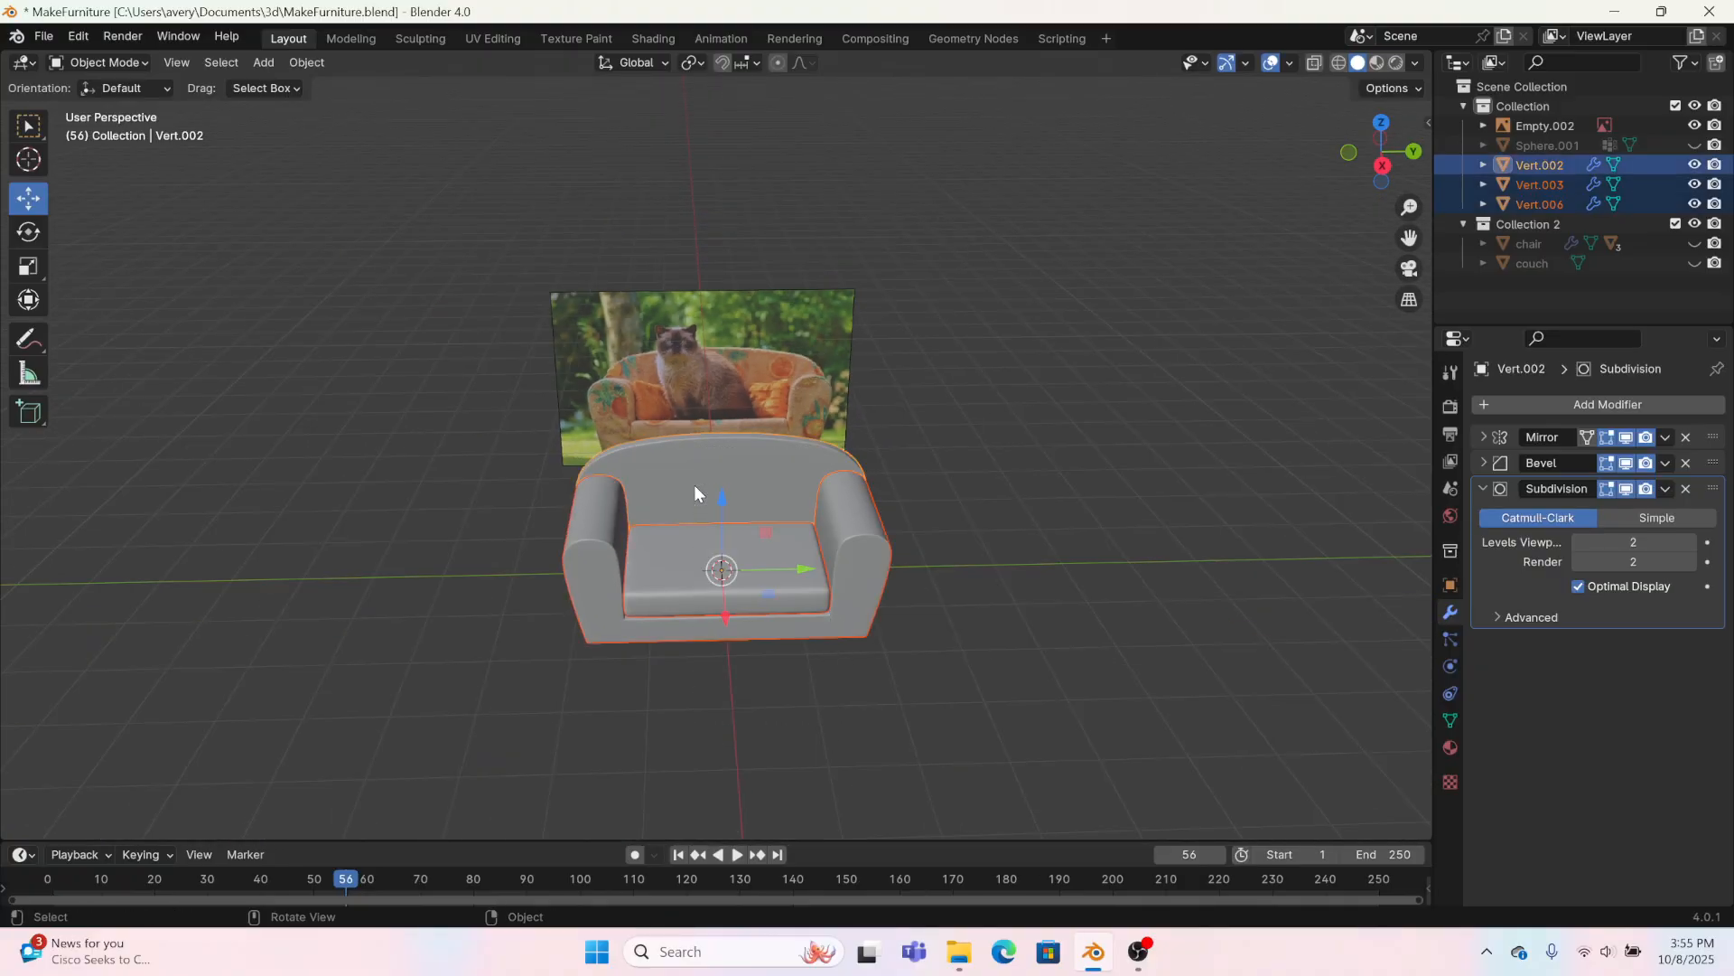
left_click(782, 560, "shift")
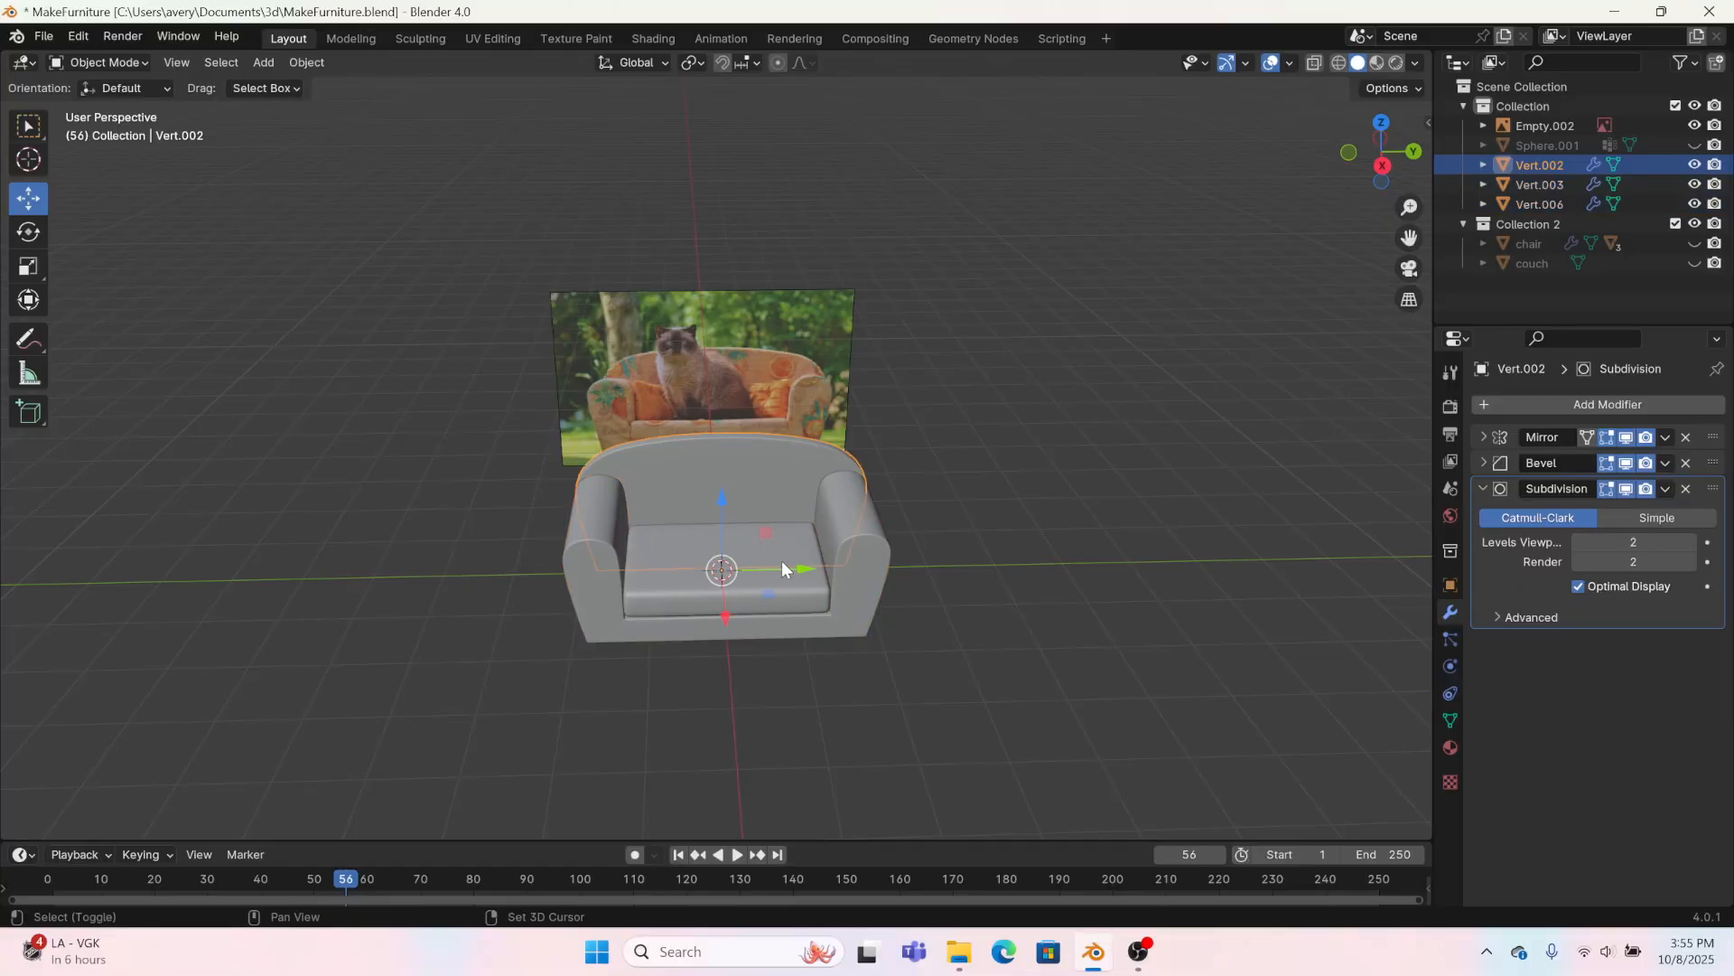
right_click(865, 578)
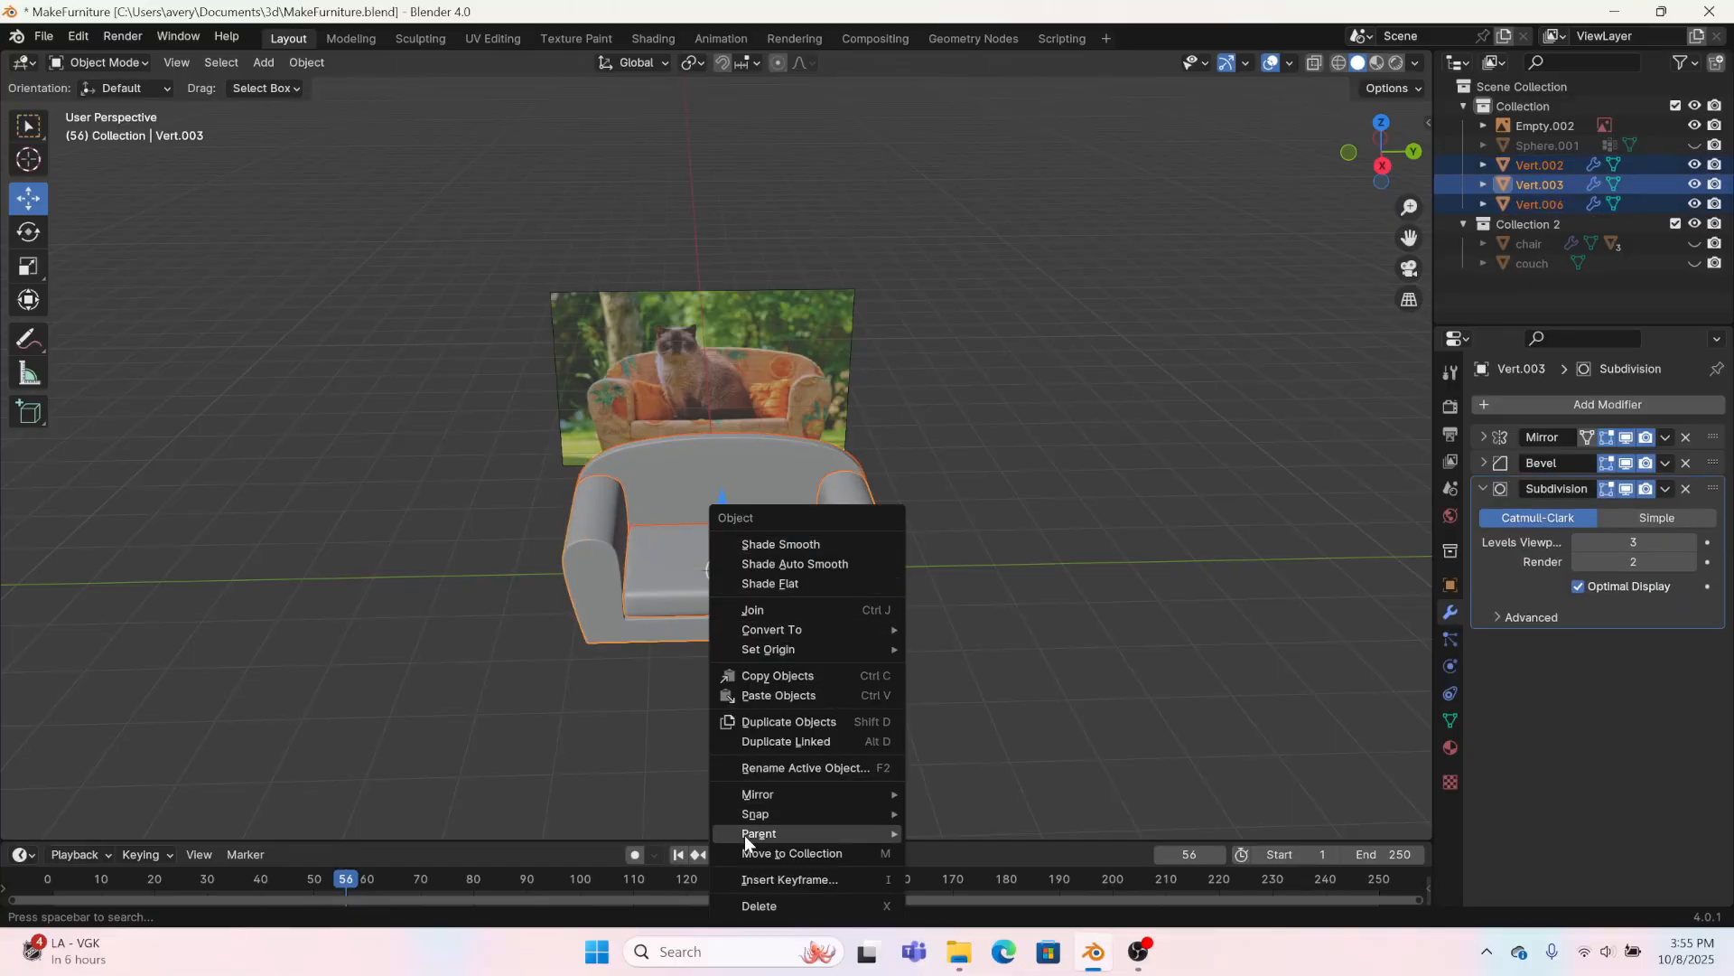
mouse_move(744, 833)
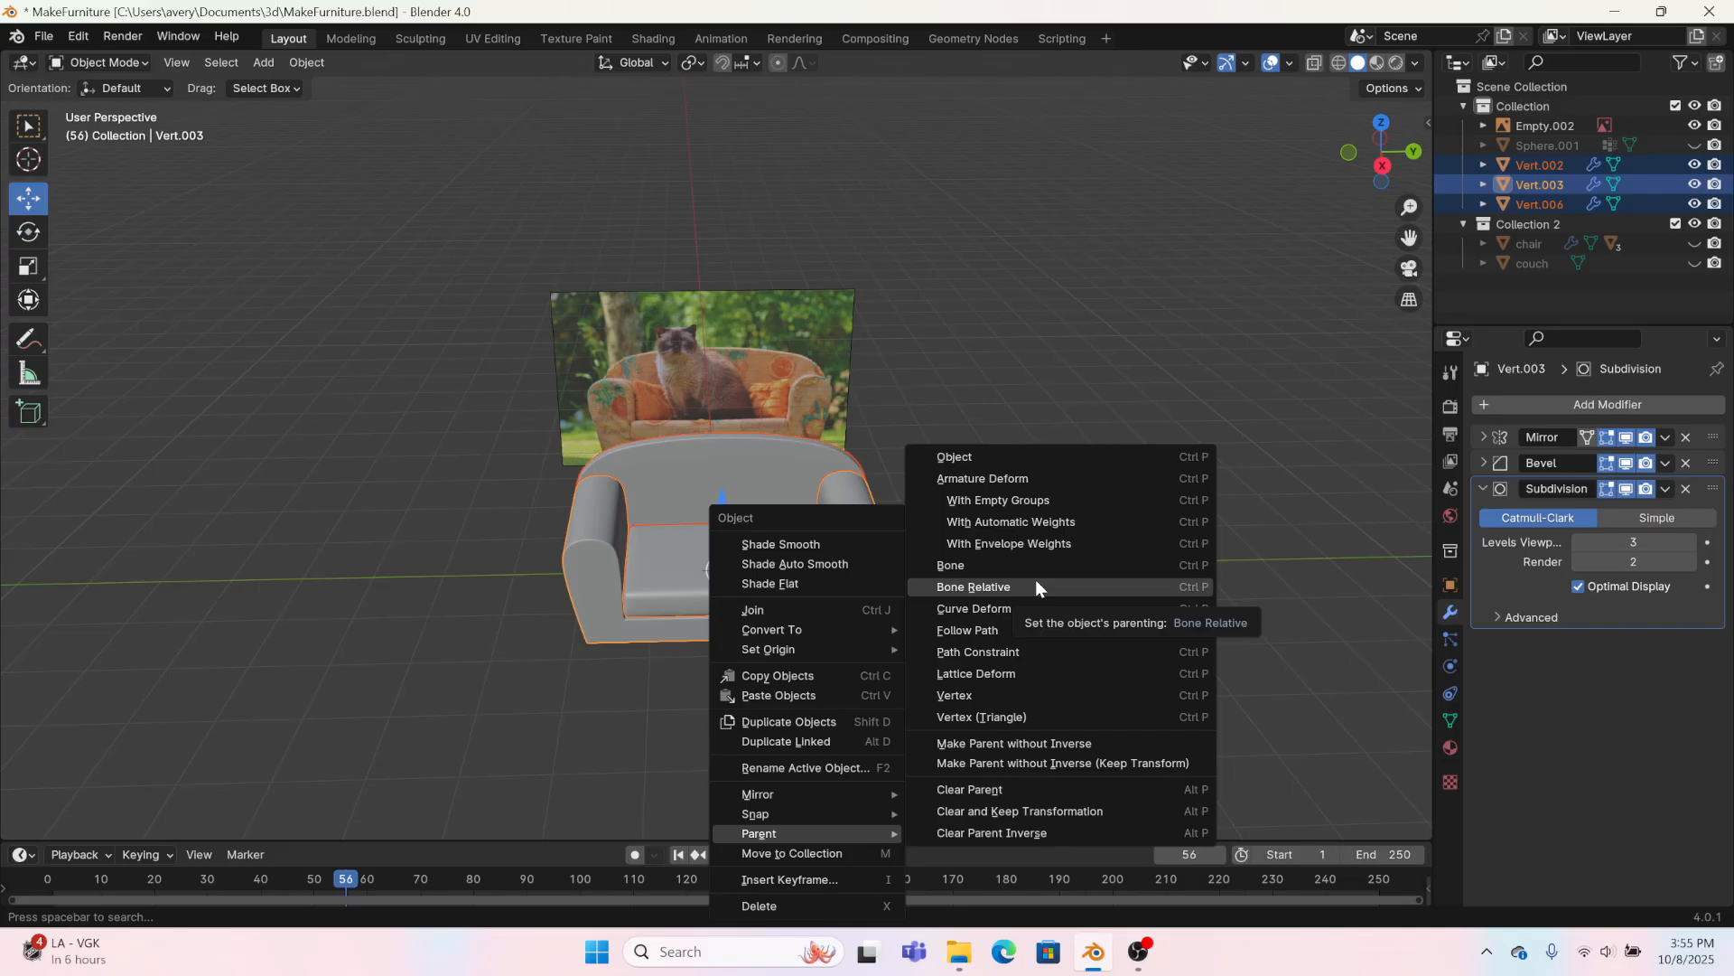
left_click(984, 456)
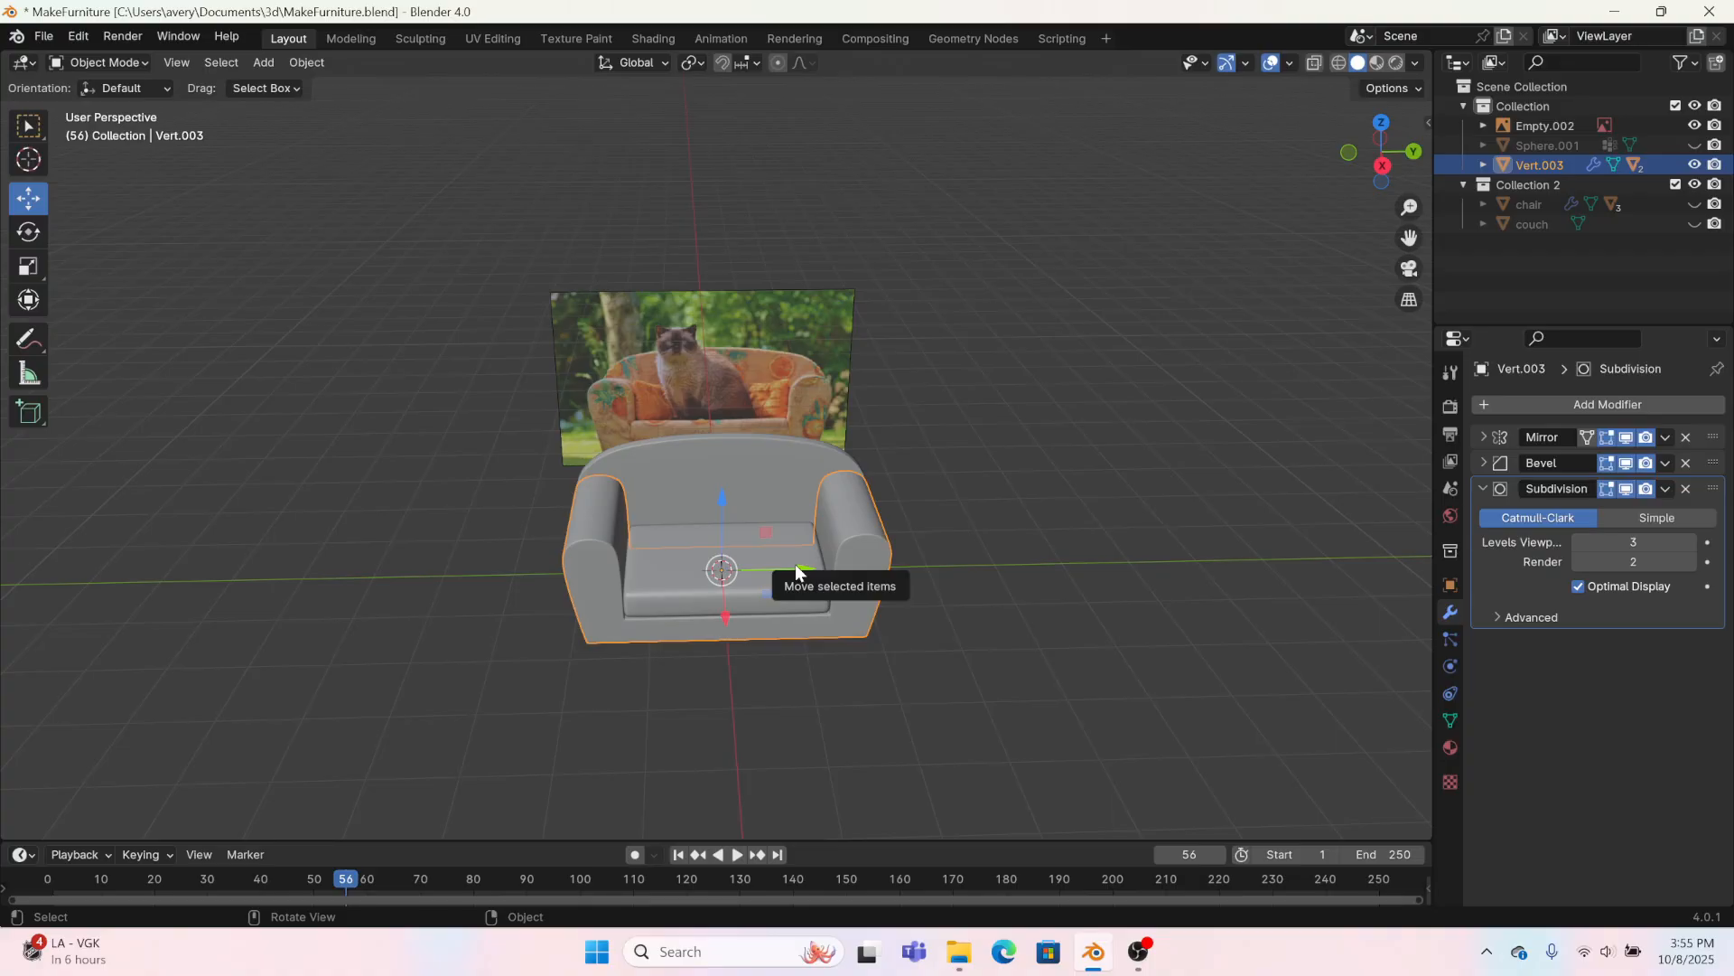
left_click_drag(795, 568, 449, 580)
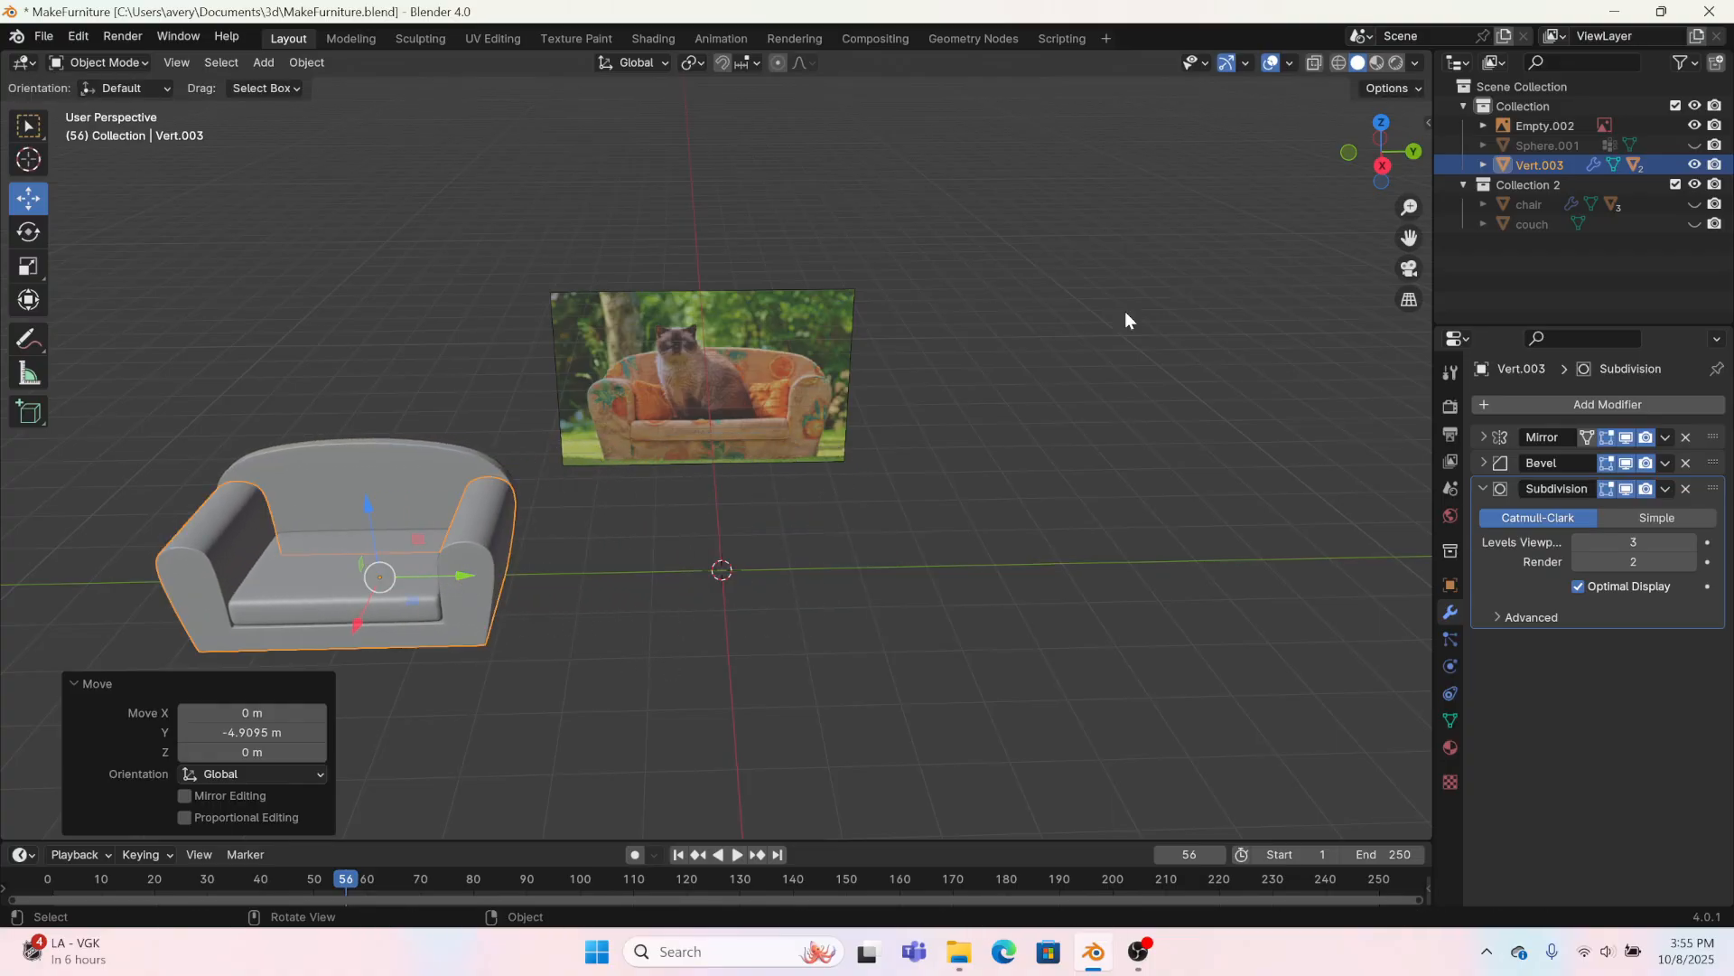
Step: In the right orthographic view, add a 2 m cube at the world origin in front of the reference photo
left_click(1382, 168)
scroll(868, 709, "up", 2)
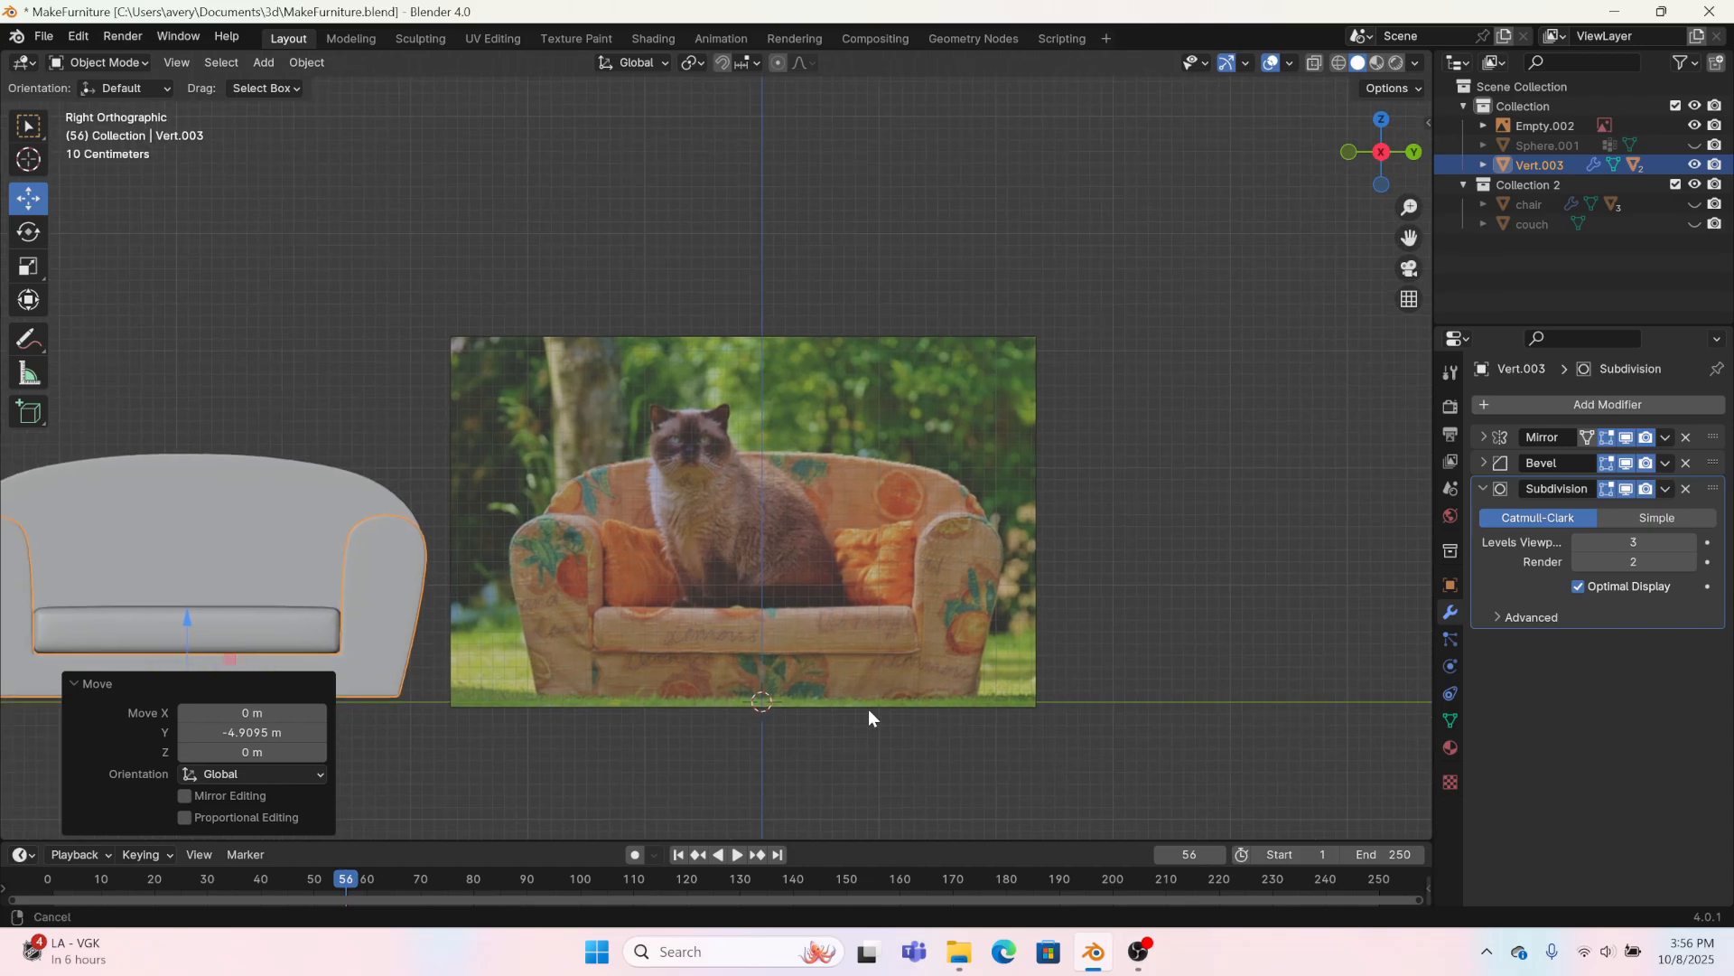
scroll(878, 589, "up", 4)
middle_click_drag(1116, 441, 1048, 431, "shift")
left_click(258, 58)
mouse_move(282, 88)
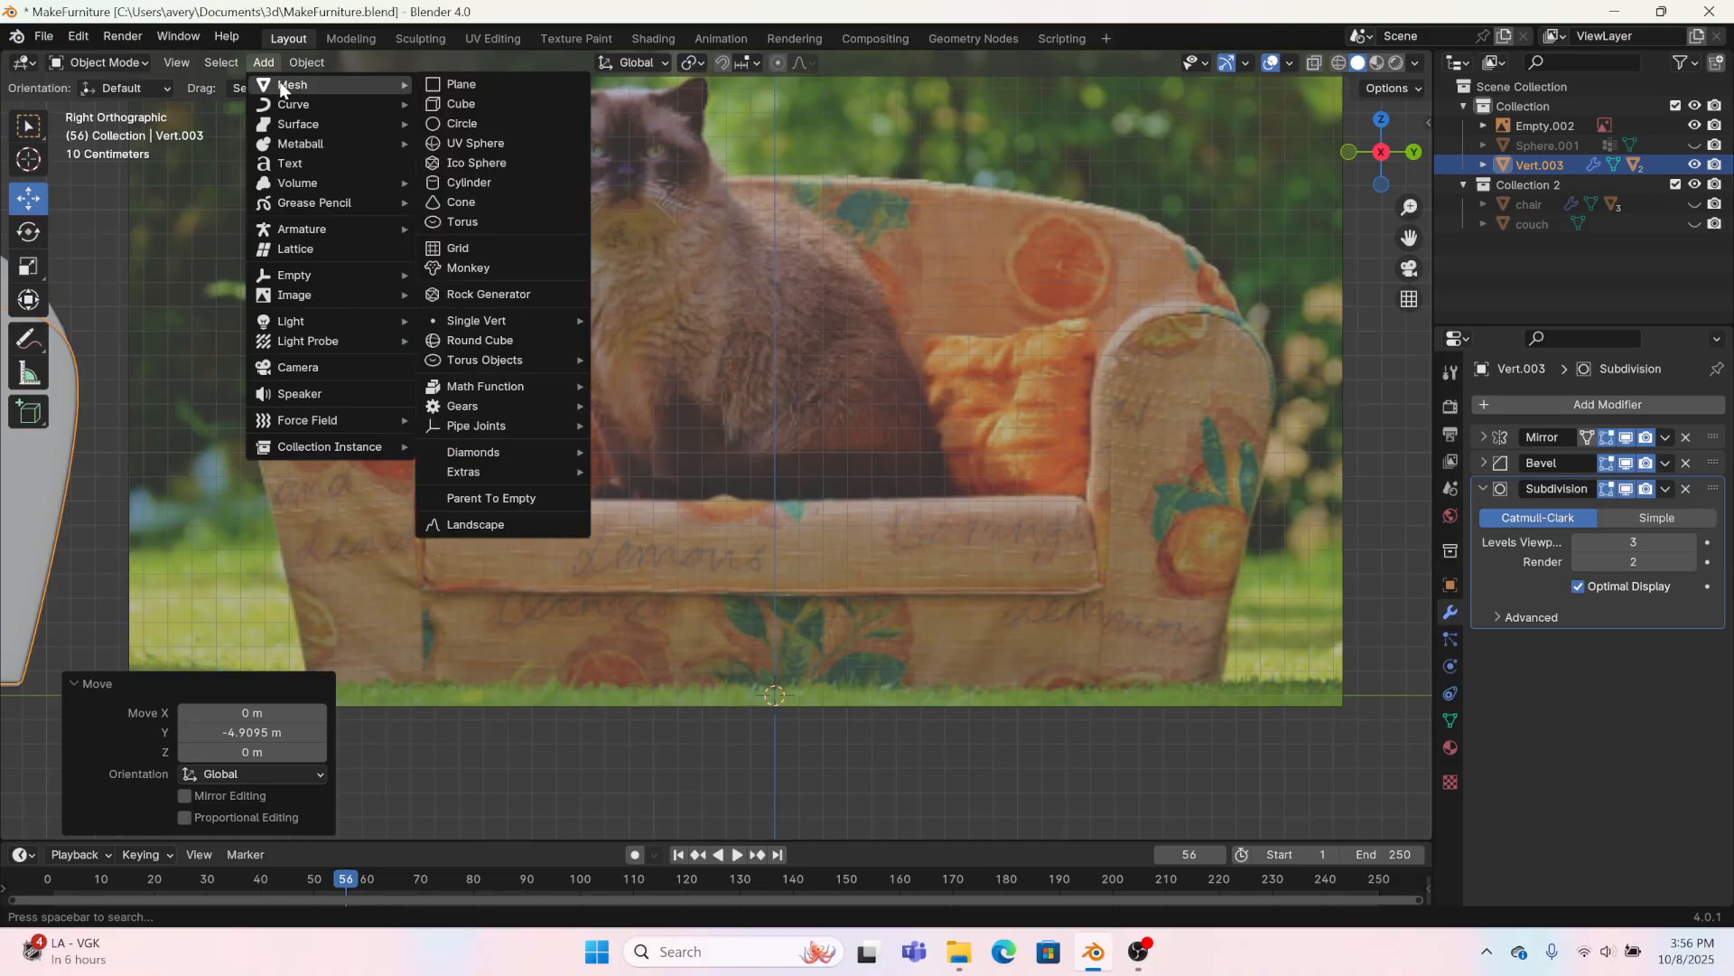
left_click(461, 104)
scroll(716, 575, "down", 2)
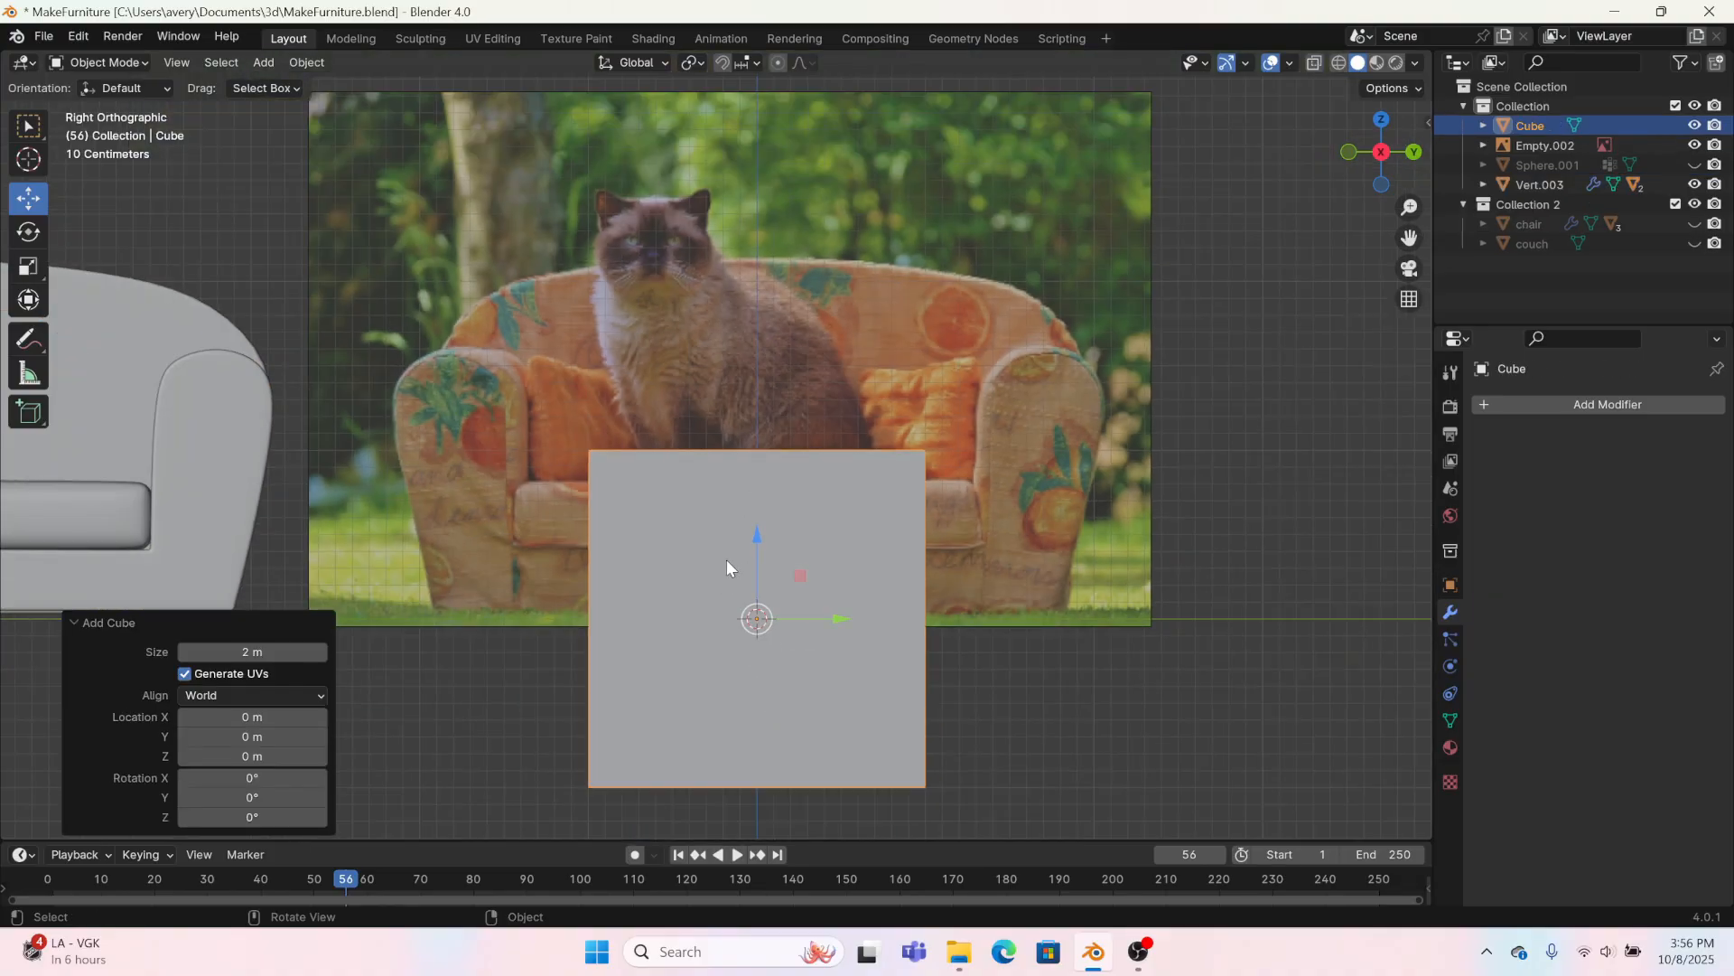
Step: In the Modeling workspace, add a centred vertical loop cut and a centred horizontal loop cut to the cube
left_click(363, 40)
middle_click_drag(633, 424, 260, 87)
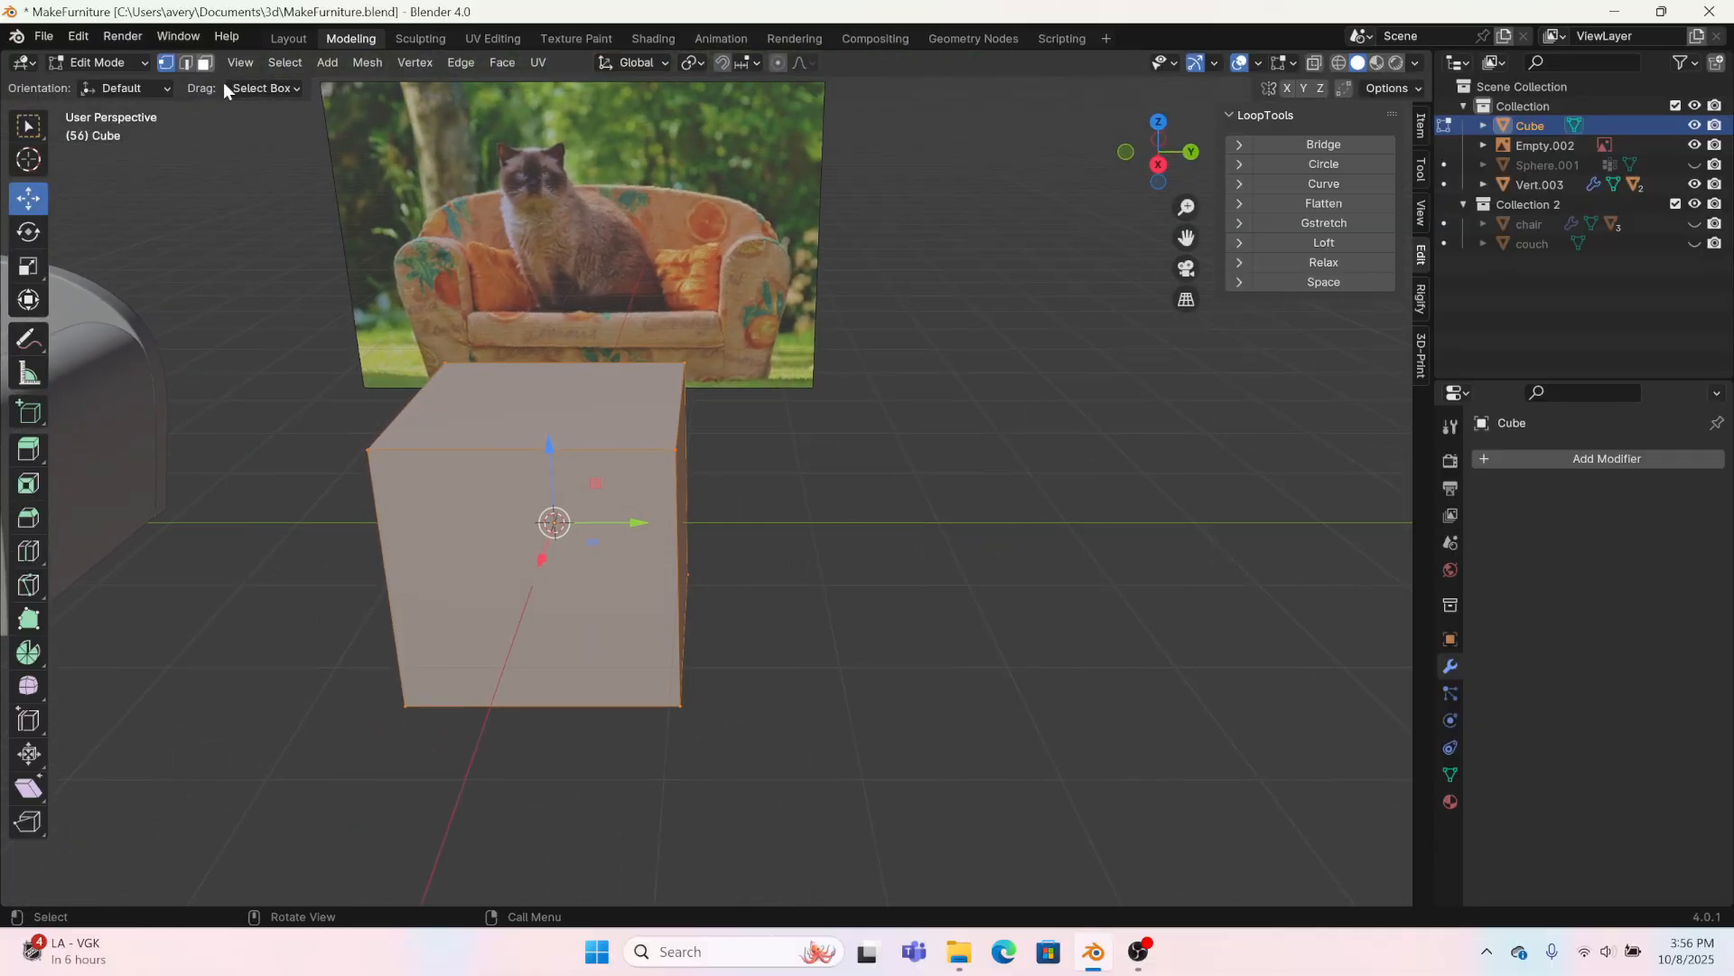
left_click(186, 62)
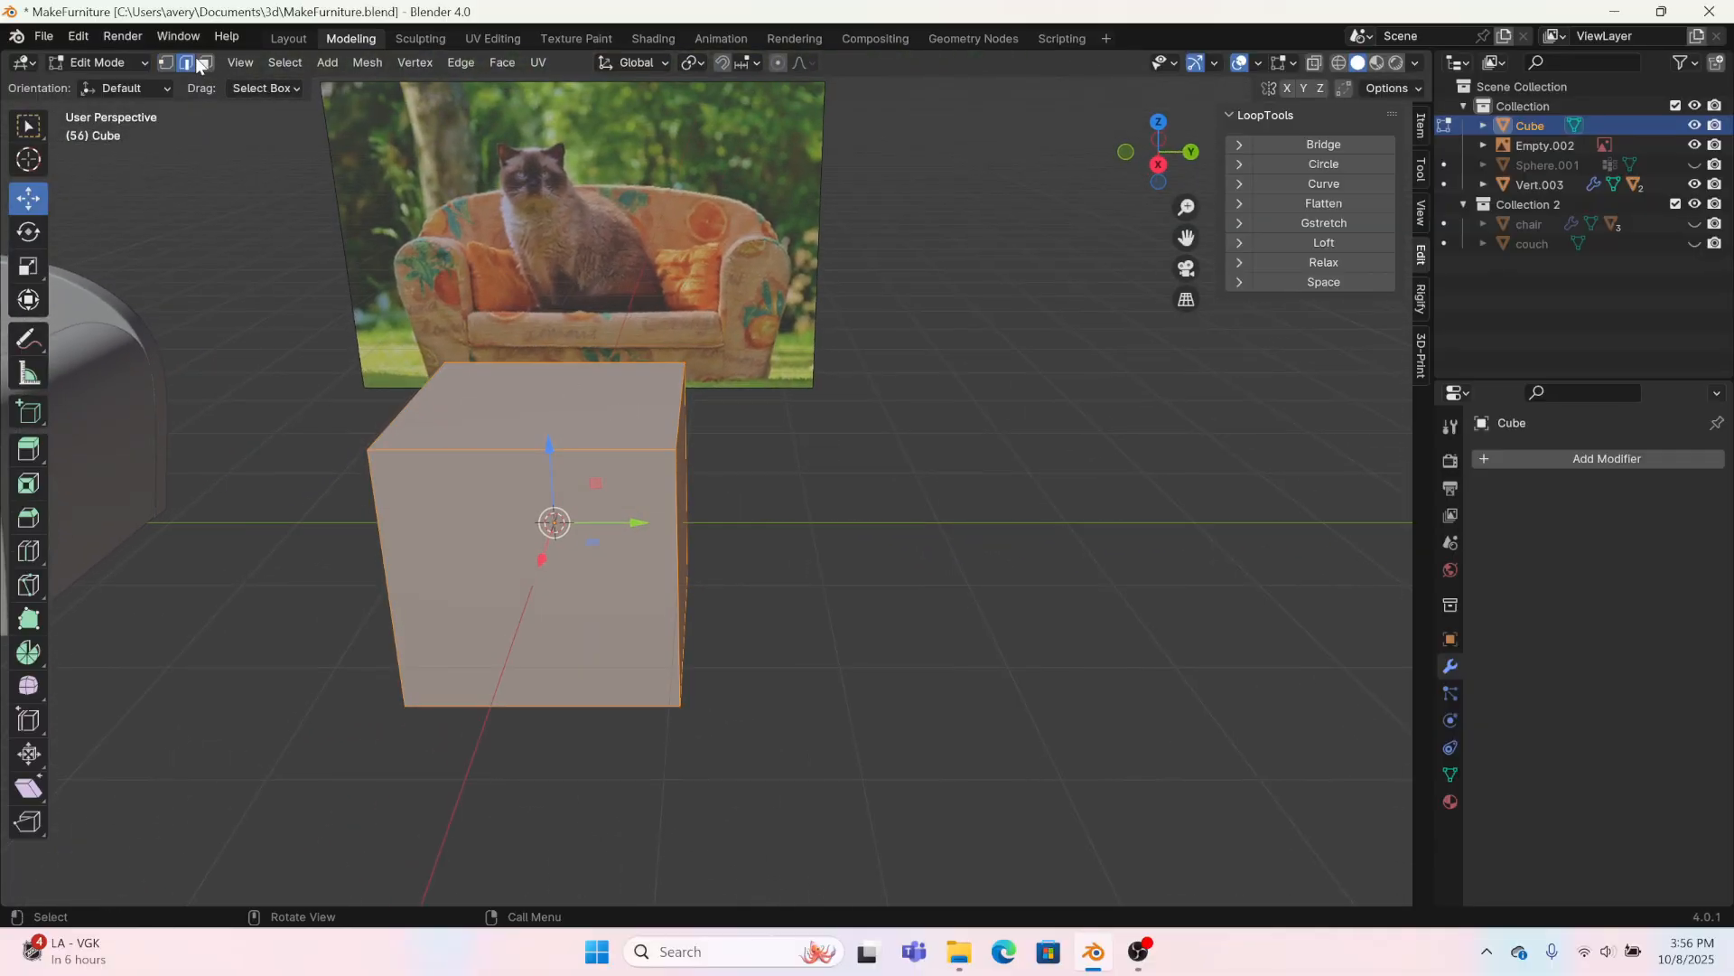
left_click(27, 548)
left_click(538, 463)
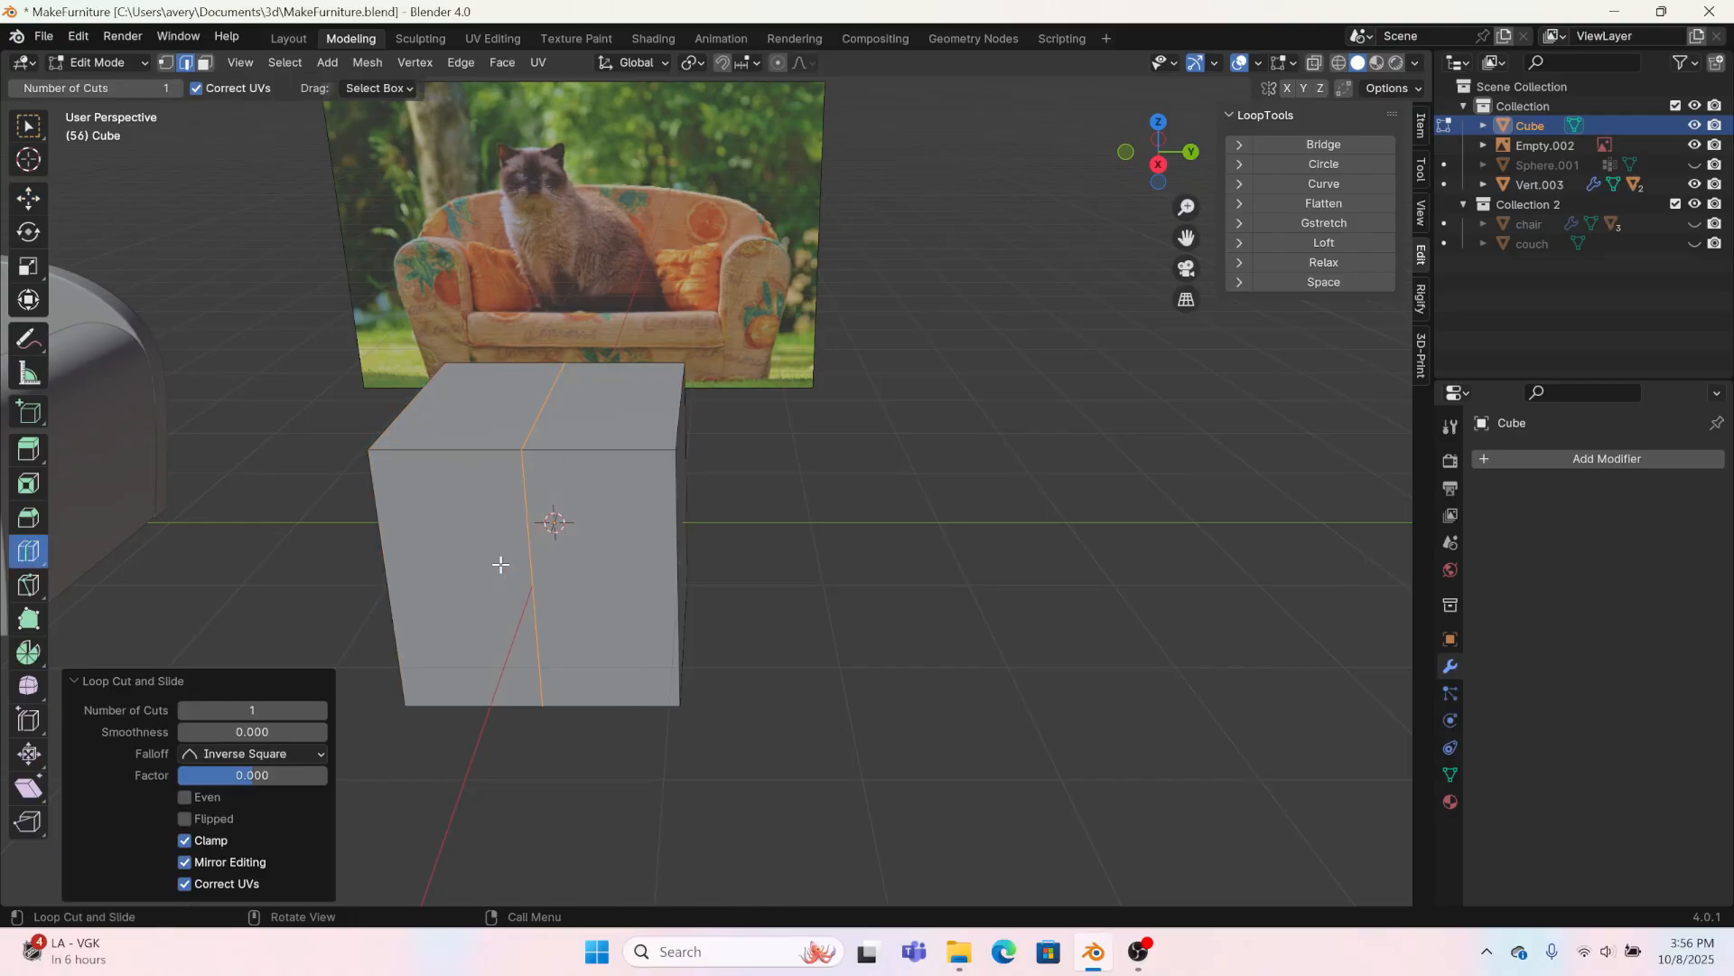
left_click(510, 535)
left_click(28, 198)
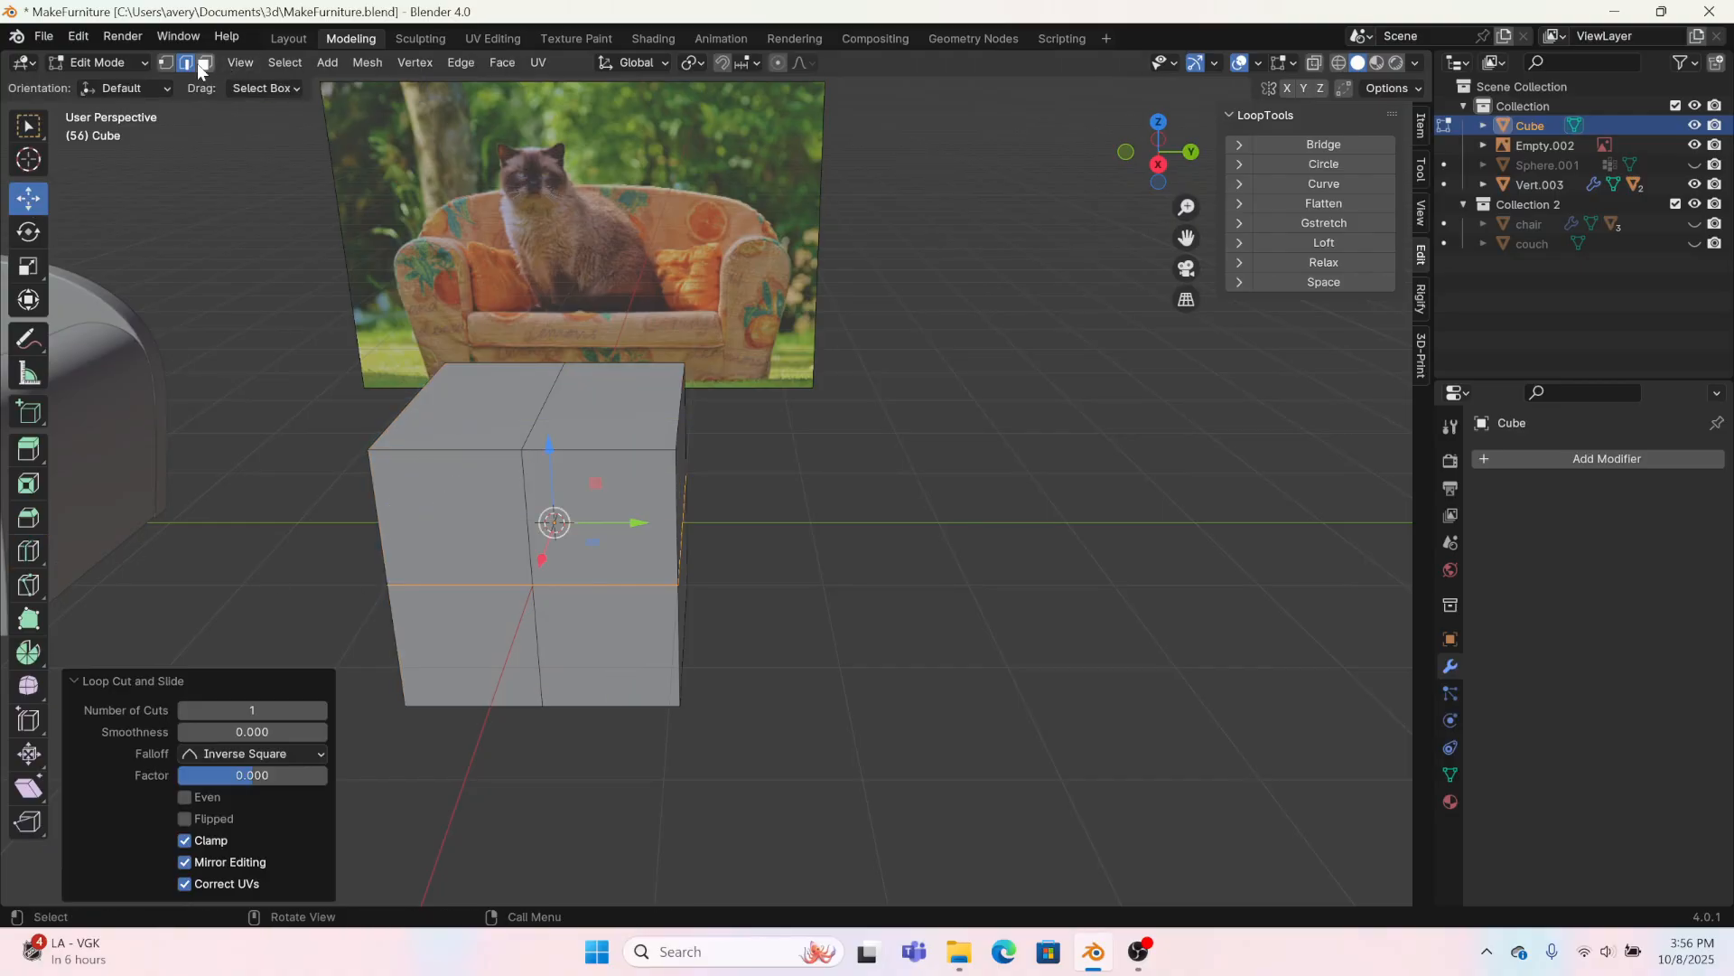
Step: Try to narrow the cube's two opposite Y-side face pairs by scaling them to 0.234 along X
left_click(205, 62)
middle_click_drag(813, 316, 744, 439)
left_click(719, 434)
left_click(714, 521, "shift")
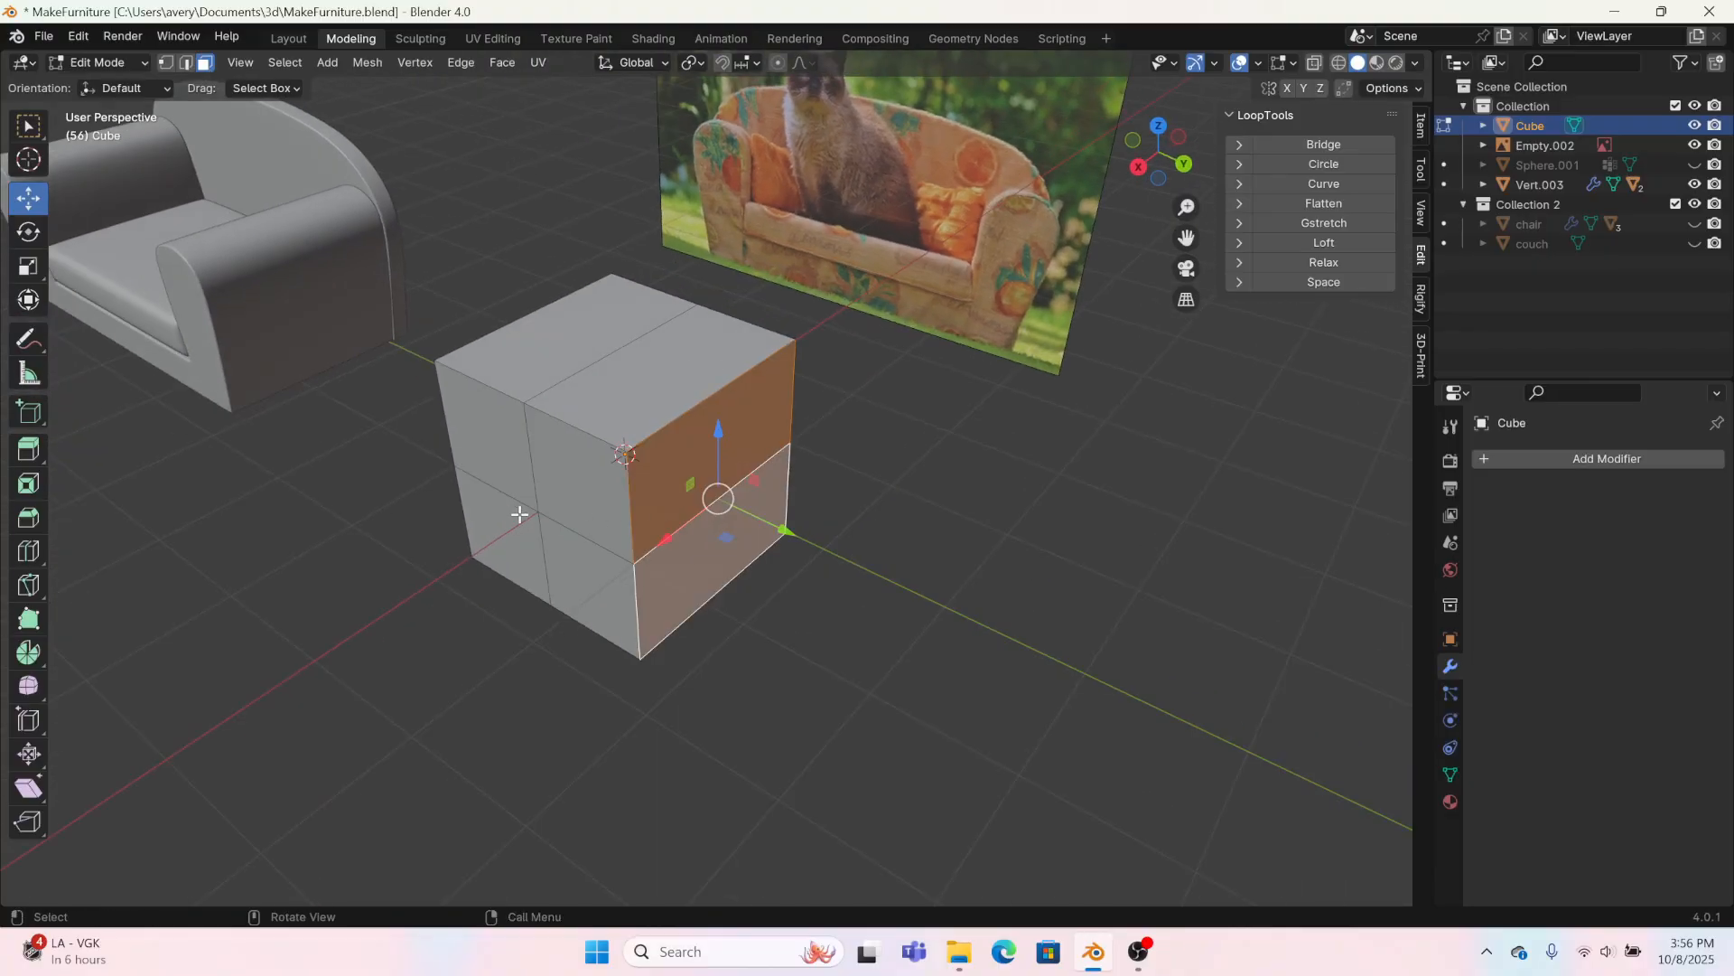
middle_click_drag(517, 503, 865, 617)
left_click(776, 705)
left_click(720, 848, "shift")
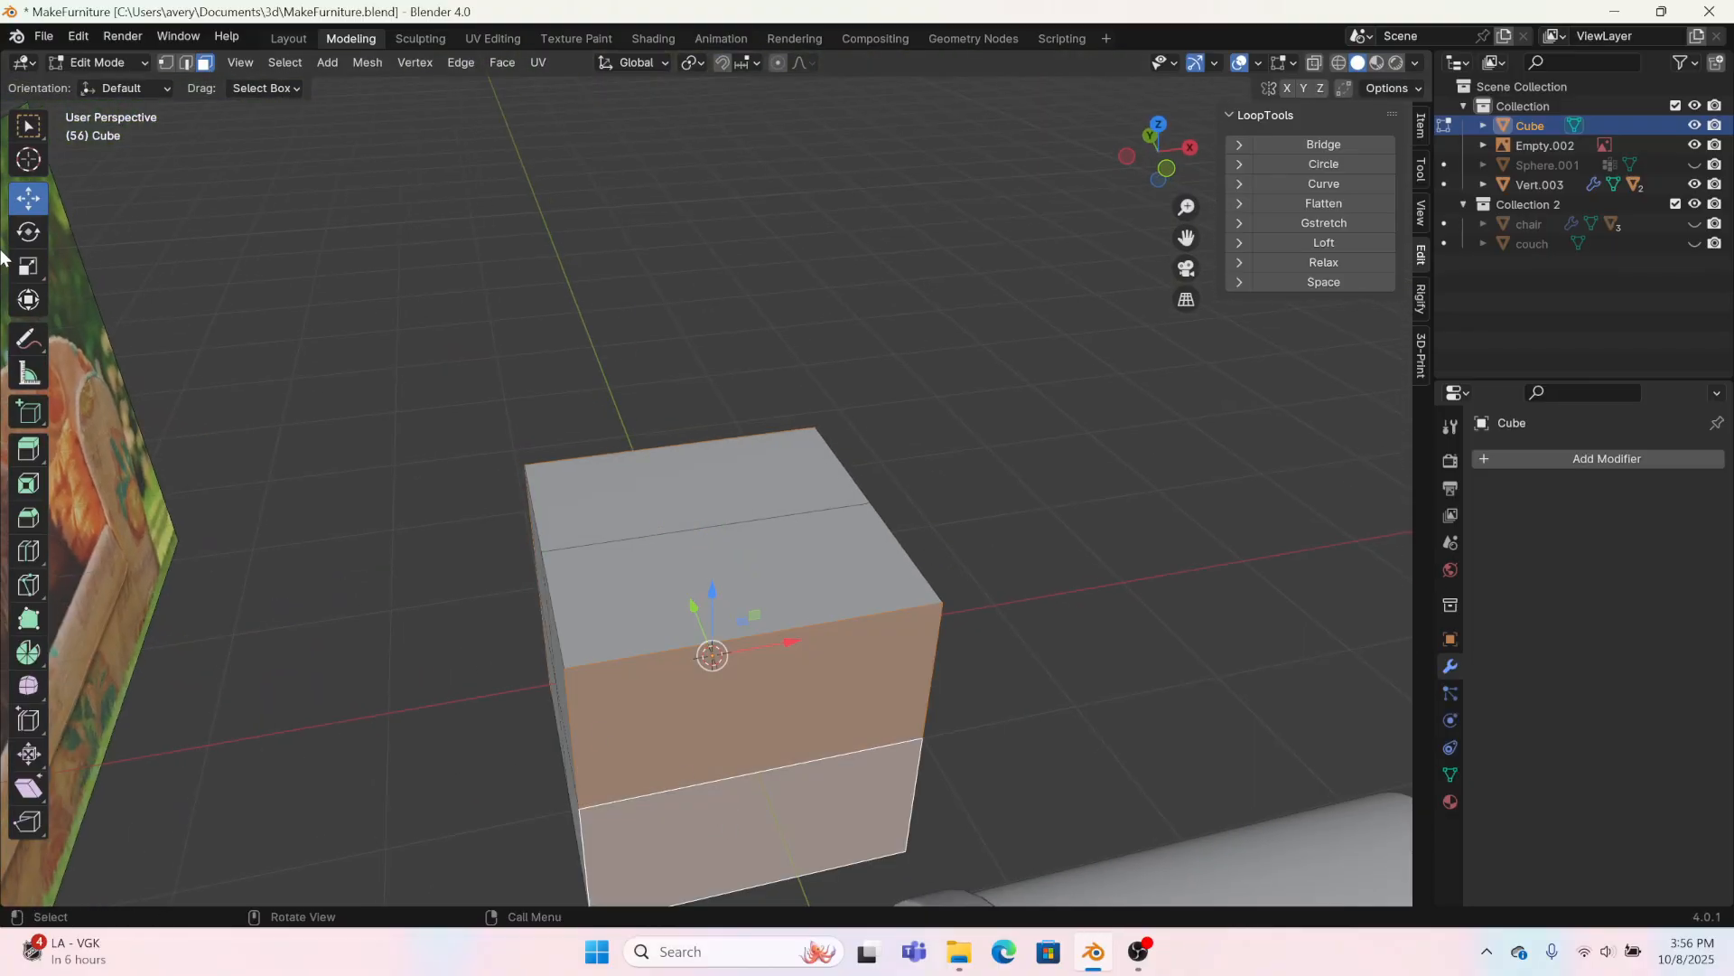
left_click(16, 276)
left_click_drag(786, 639, 732, 650)
middle_click_drag(732, 651, 573, 549)
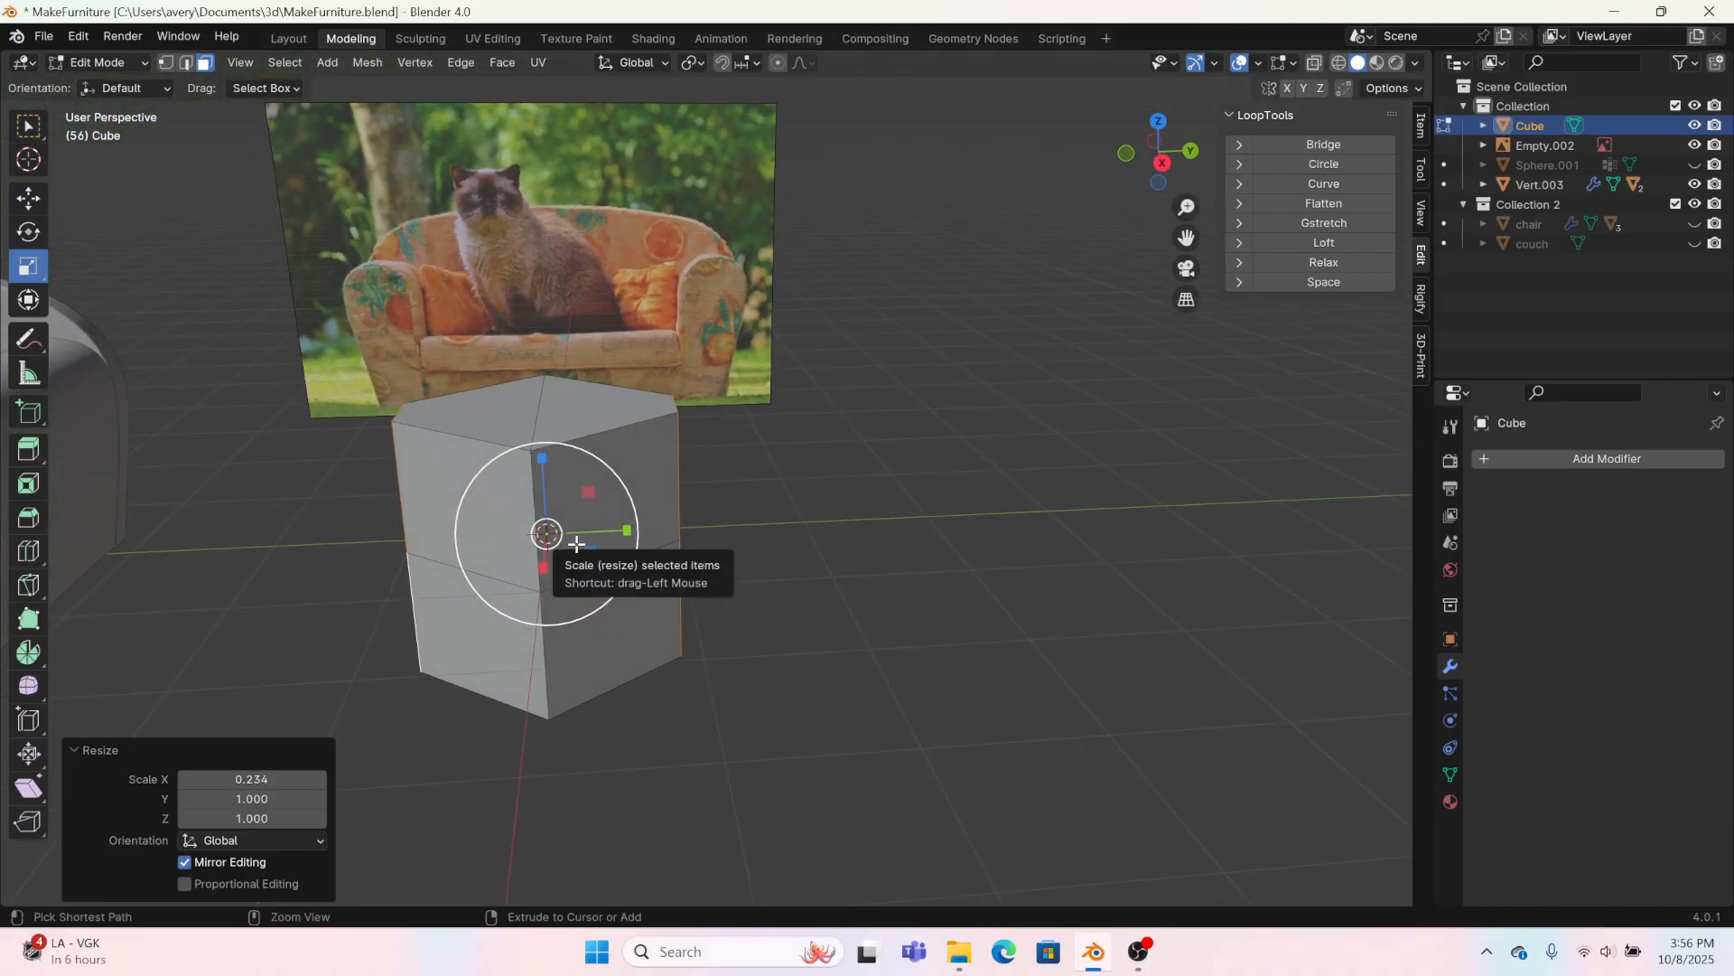
Step: Undo the side-face scaling, the face selection and the loop cuts on the cube
key("ctrl+z")
key("ctrl+z")
key("ctrl+z")
key("ctrl+z")
key("ctrl+z")
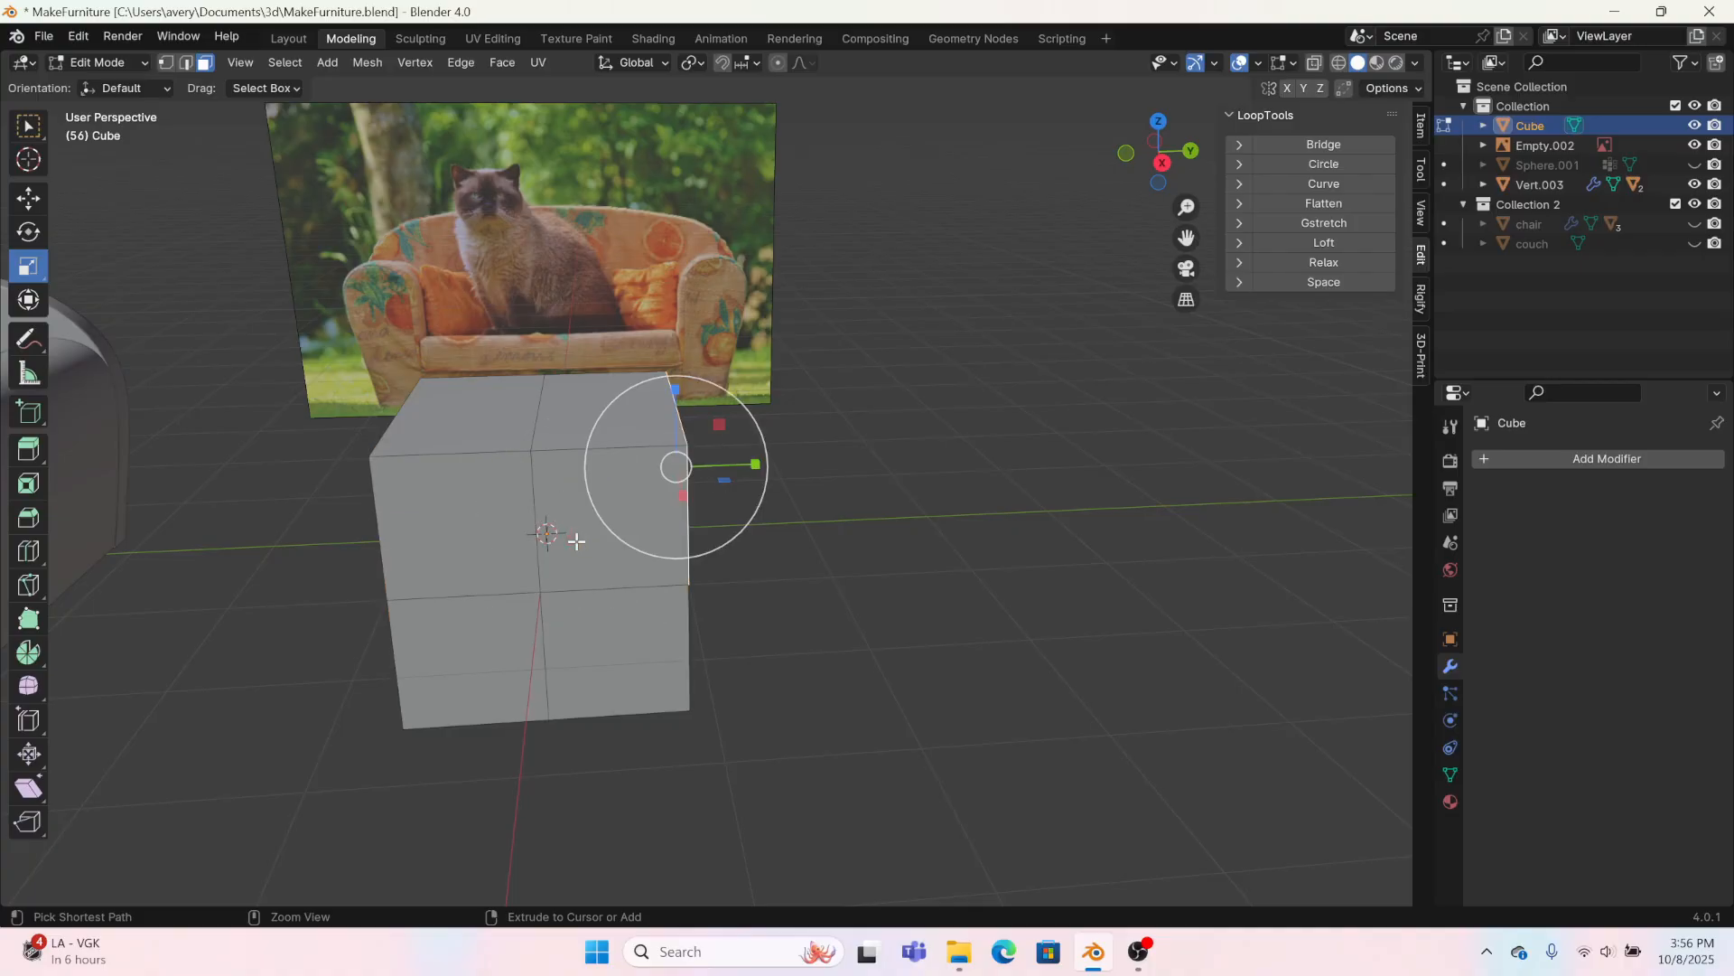
Step: Flatten the whole cube to a scale of 0.218 along X and subdivide it with one cut
middle_click_drag(576, 540, 632, 488)
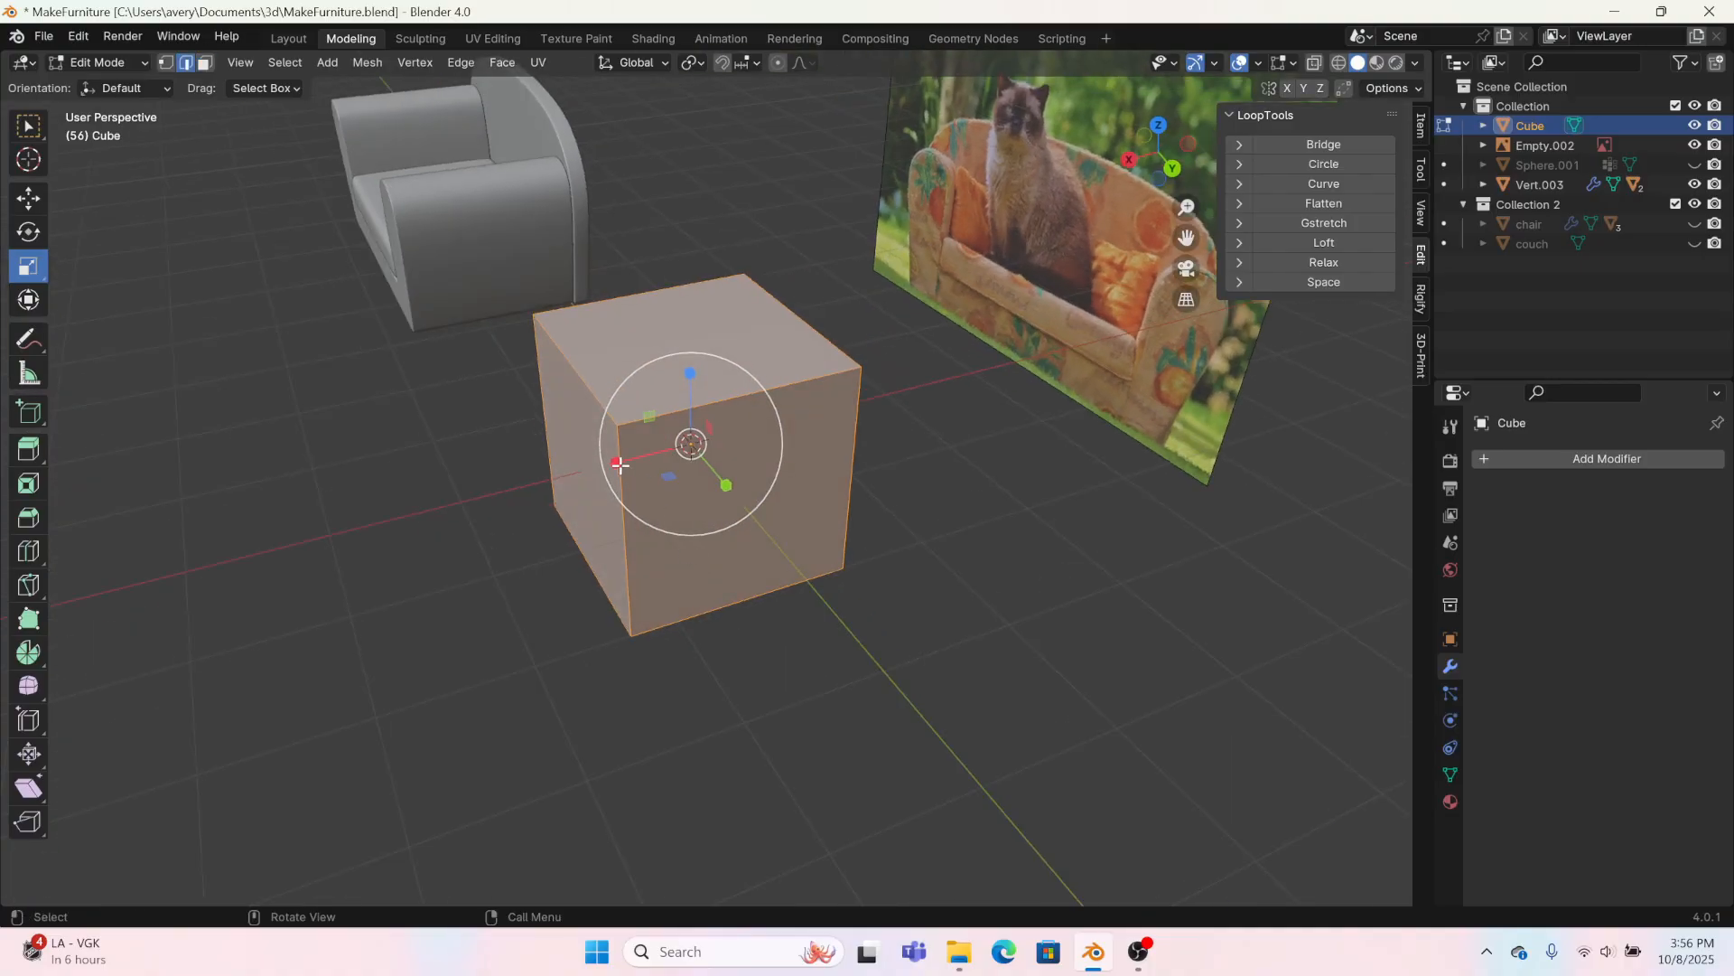
left_click_drag(621, 465, 682, 447)
middle_click_drag(611, 504, 501, 667)
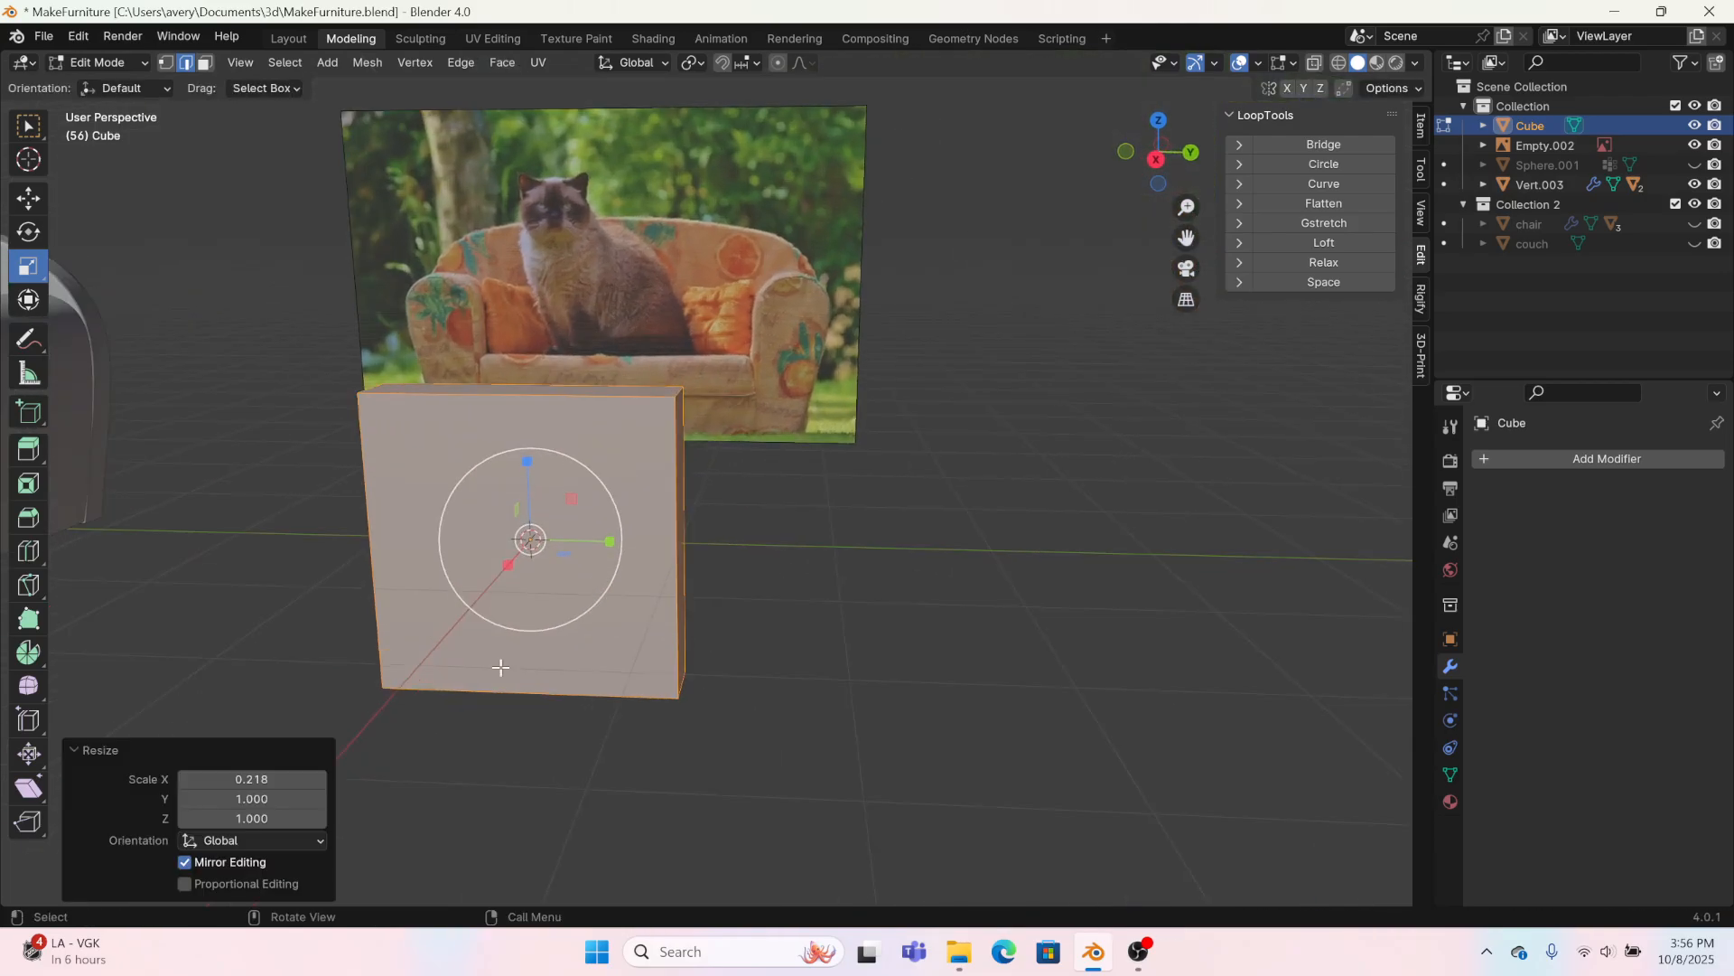
scroll(500, 667, "up", 2)
right_click(499, 665)
left_click(439, 353)
middle_click_drag(643, 502, 960, 587, "shift")
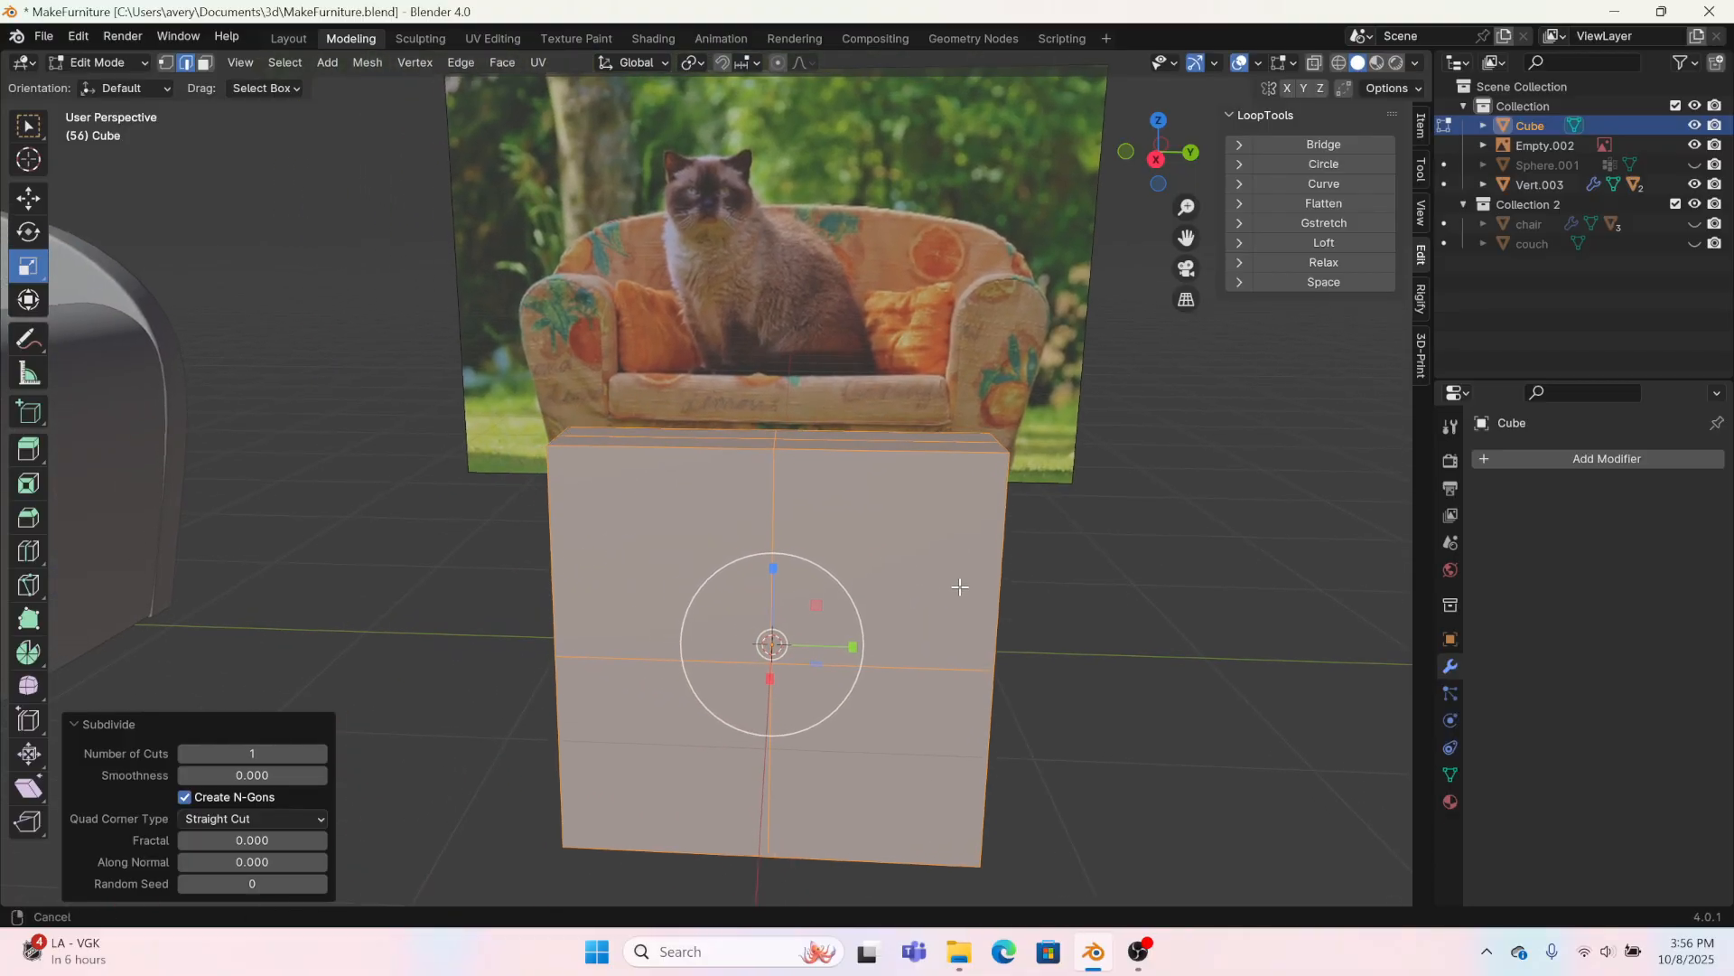
Step: Select the four large faces on the front of the flattened cube and inset each one individually
left_click(205, 63)
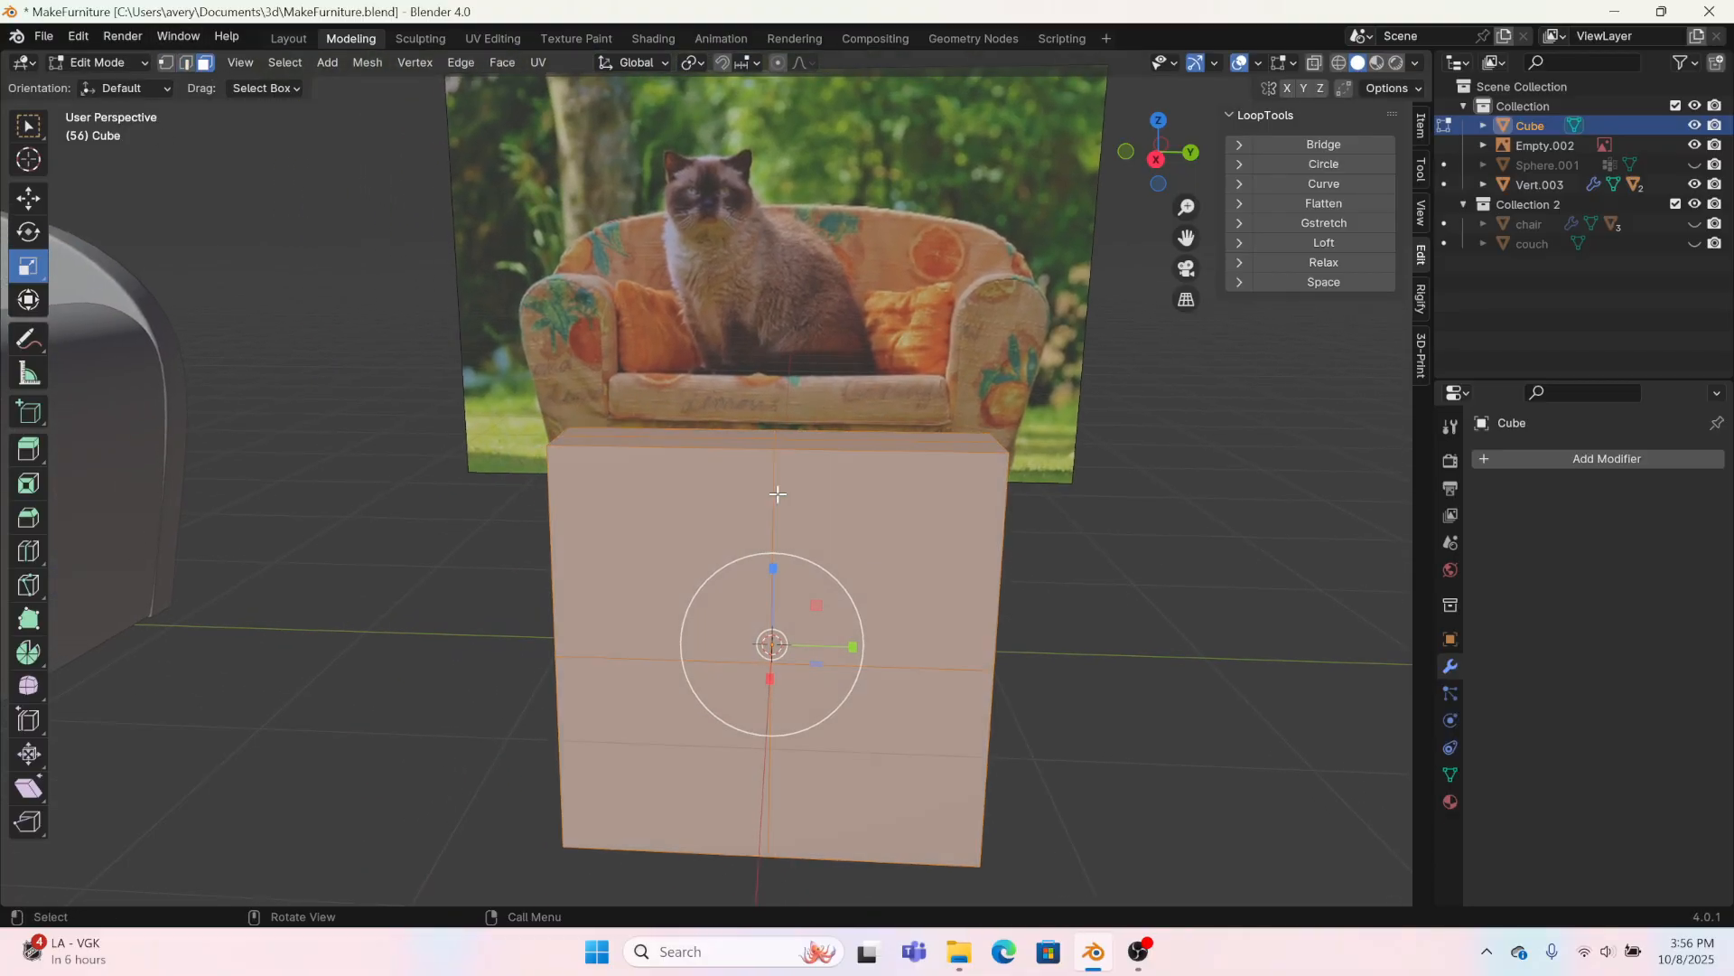
left_click(28, 198)
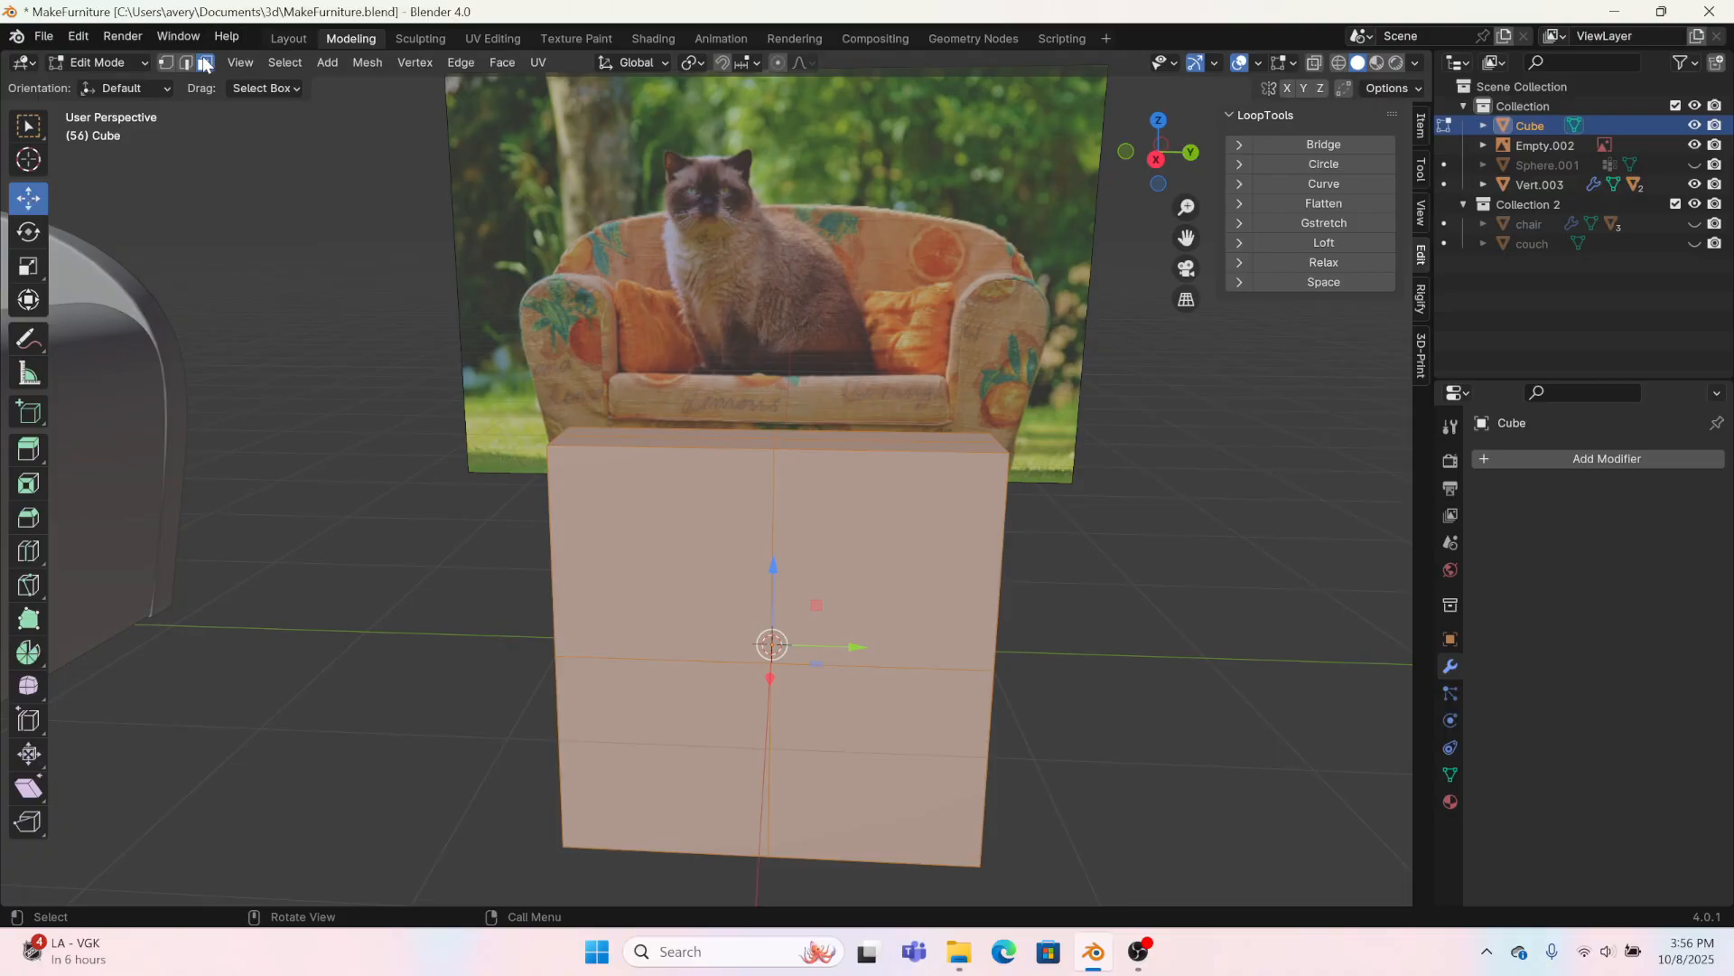
middle_click_drag(903, 451, 795, 429)
left_click(794, 429)
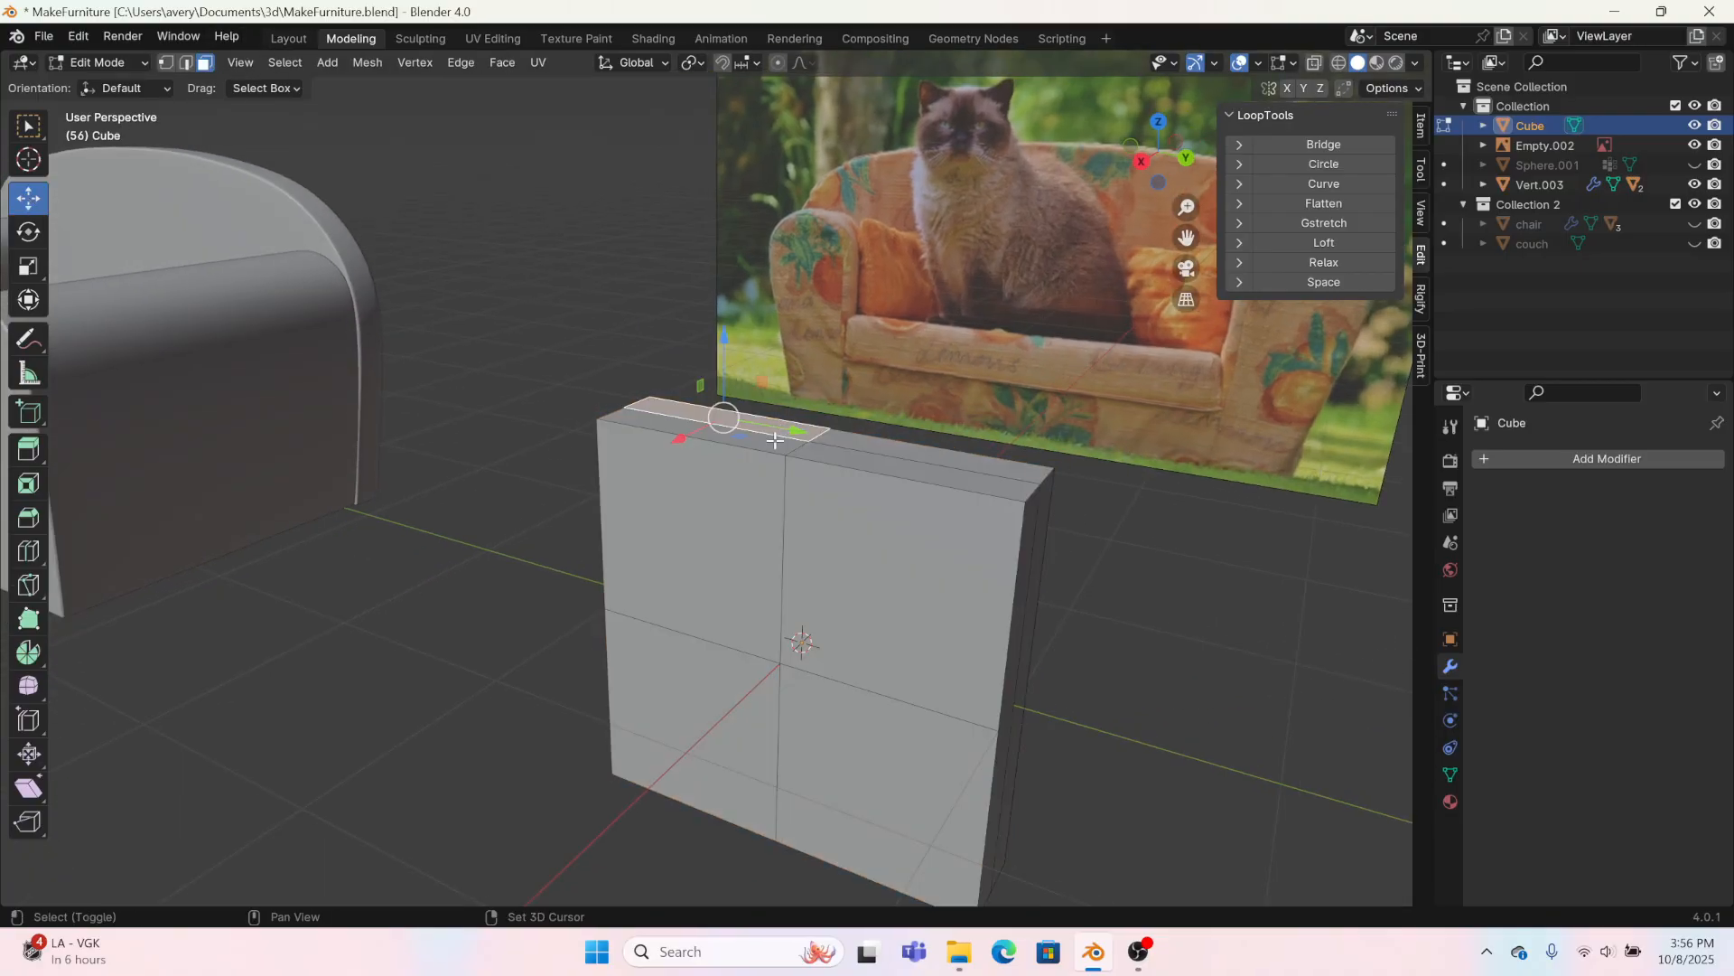
left_click(882, 442, "shift")
left_click(882, 450, "shift")
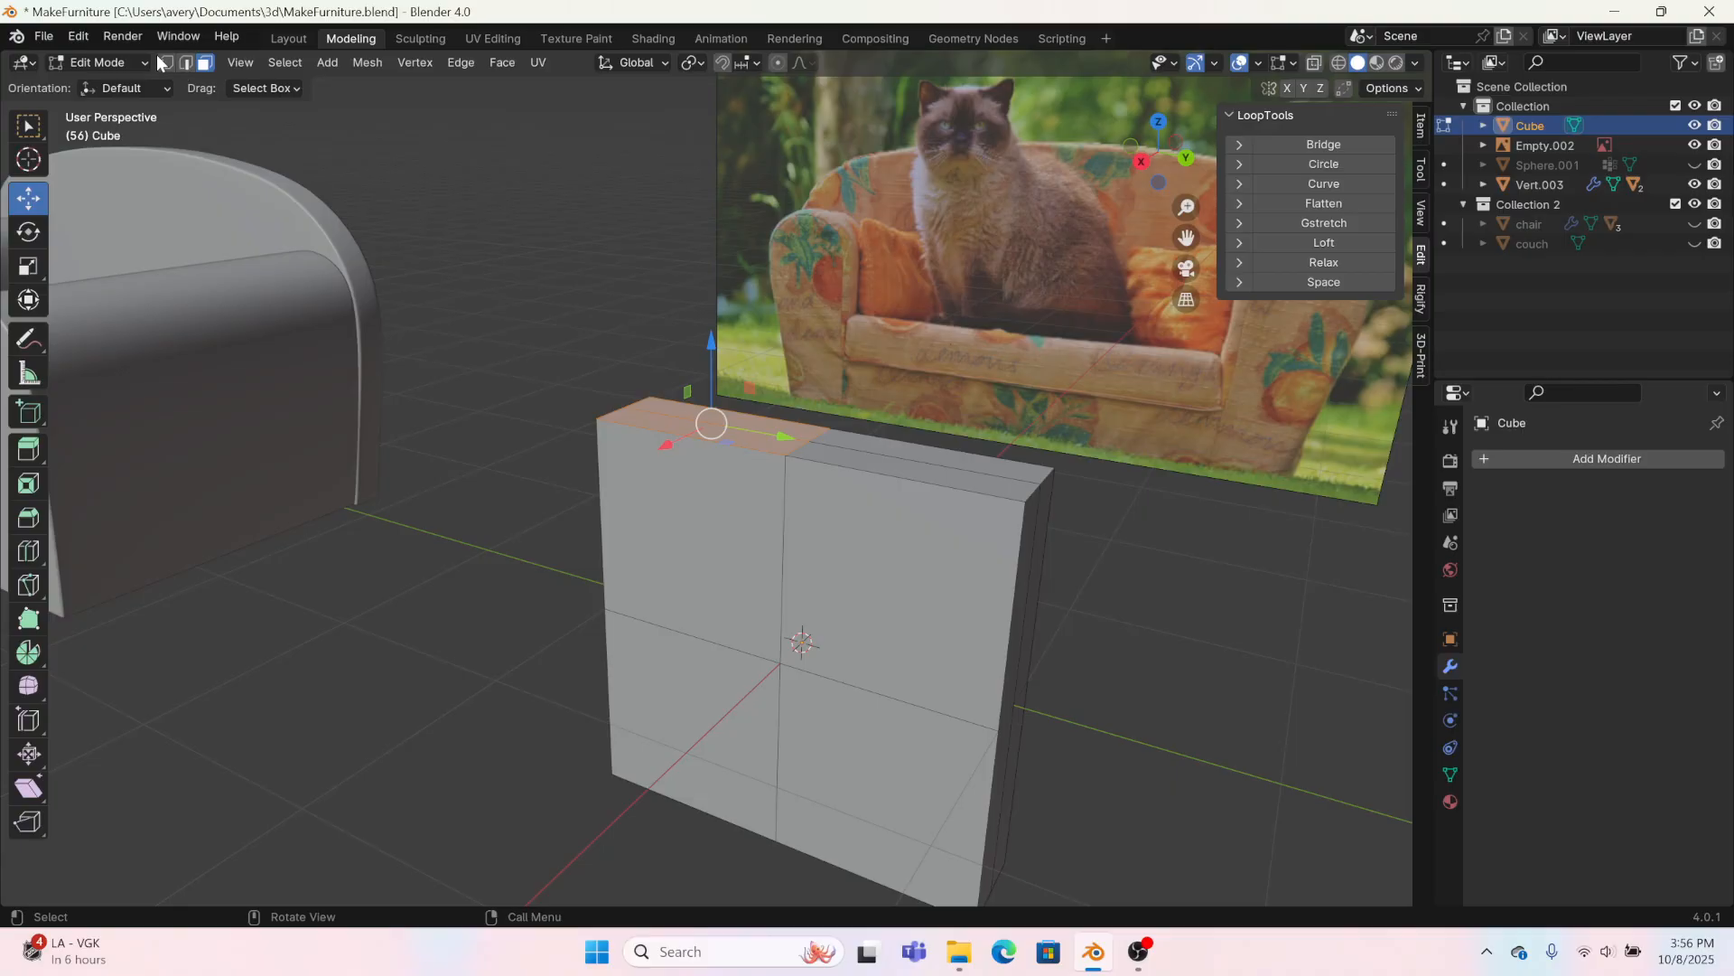
middle_click_drag(1124, 333, 1089, 299)
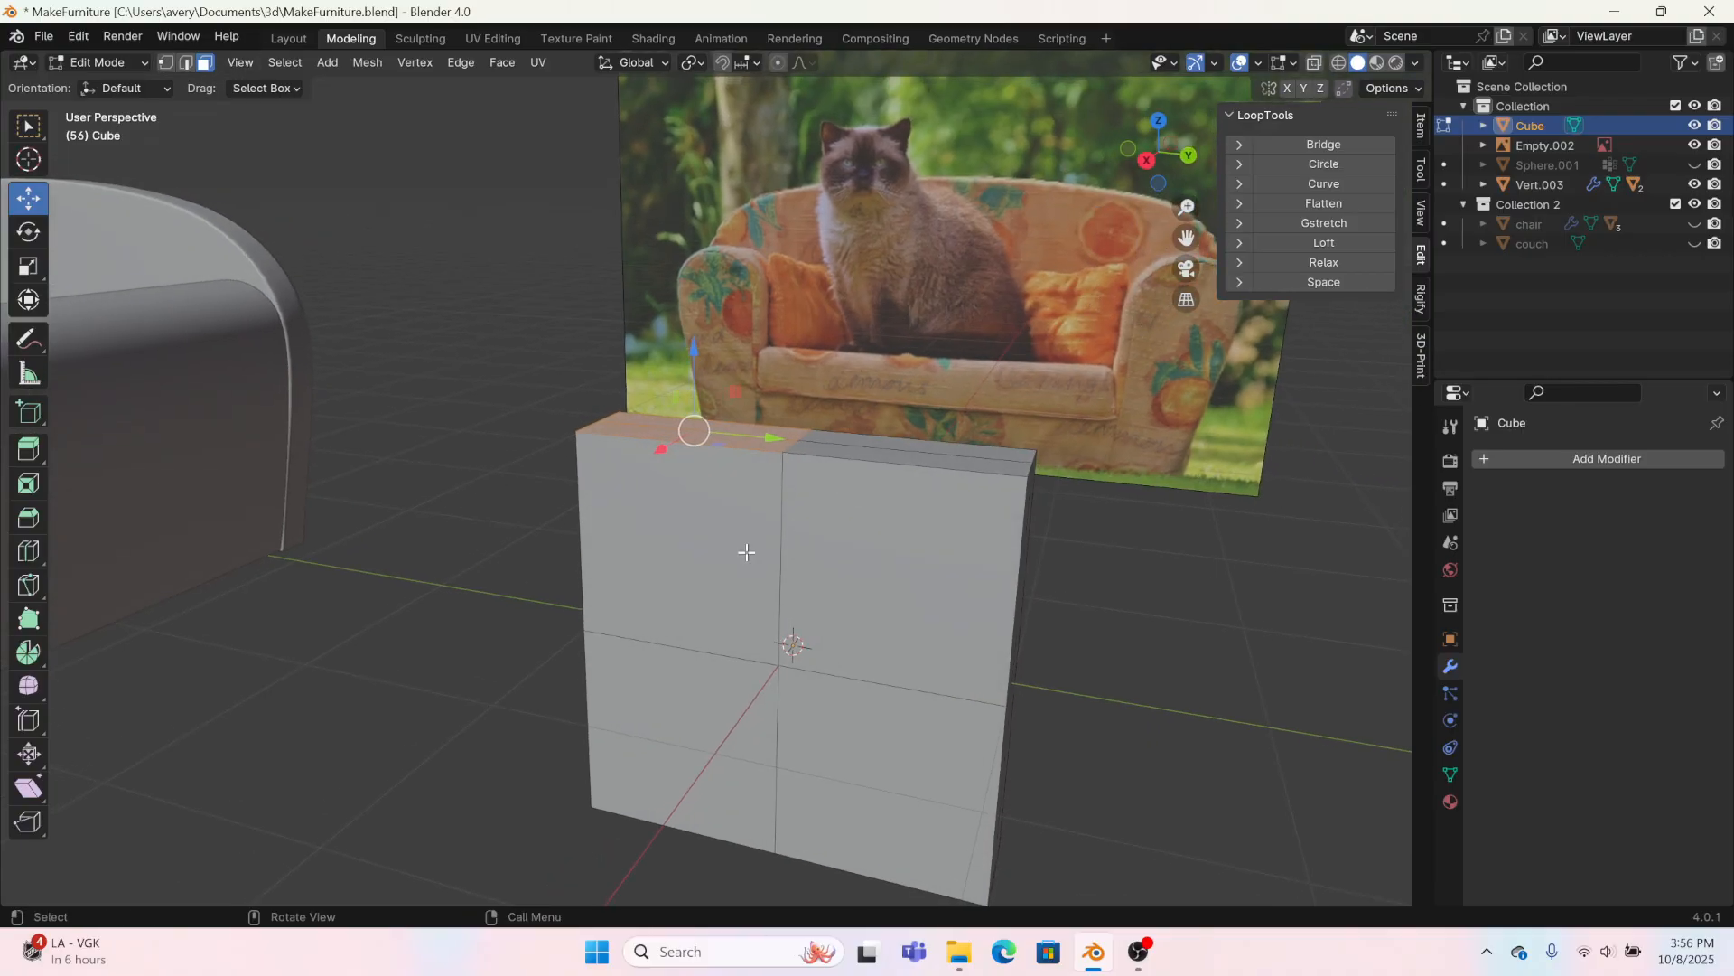
left_click(692, 567)
left_click(868, 591, "shift")
left_click(849, 724, "shift")
left_click(681, 730, "shift")
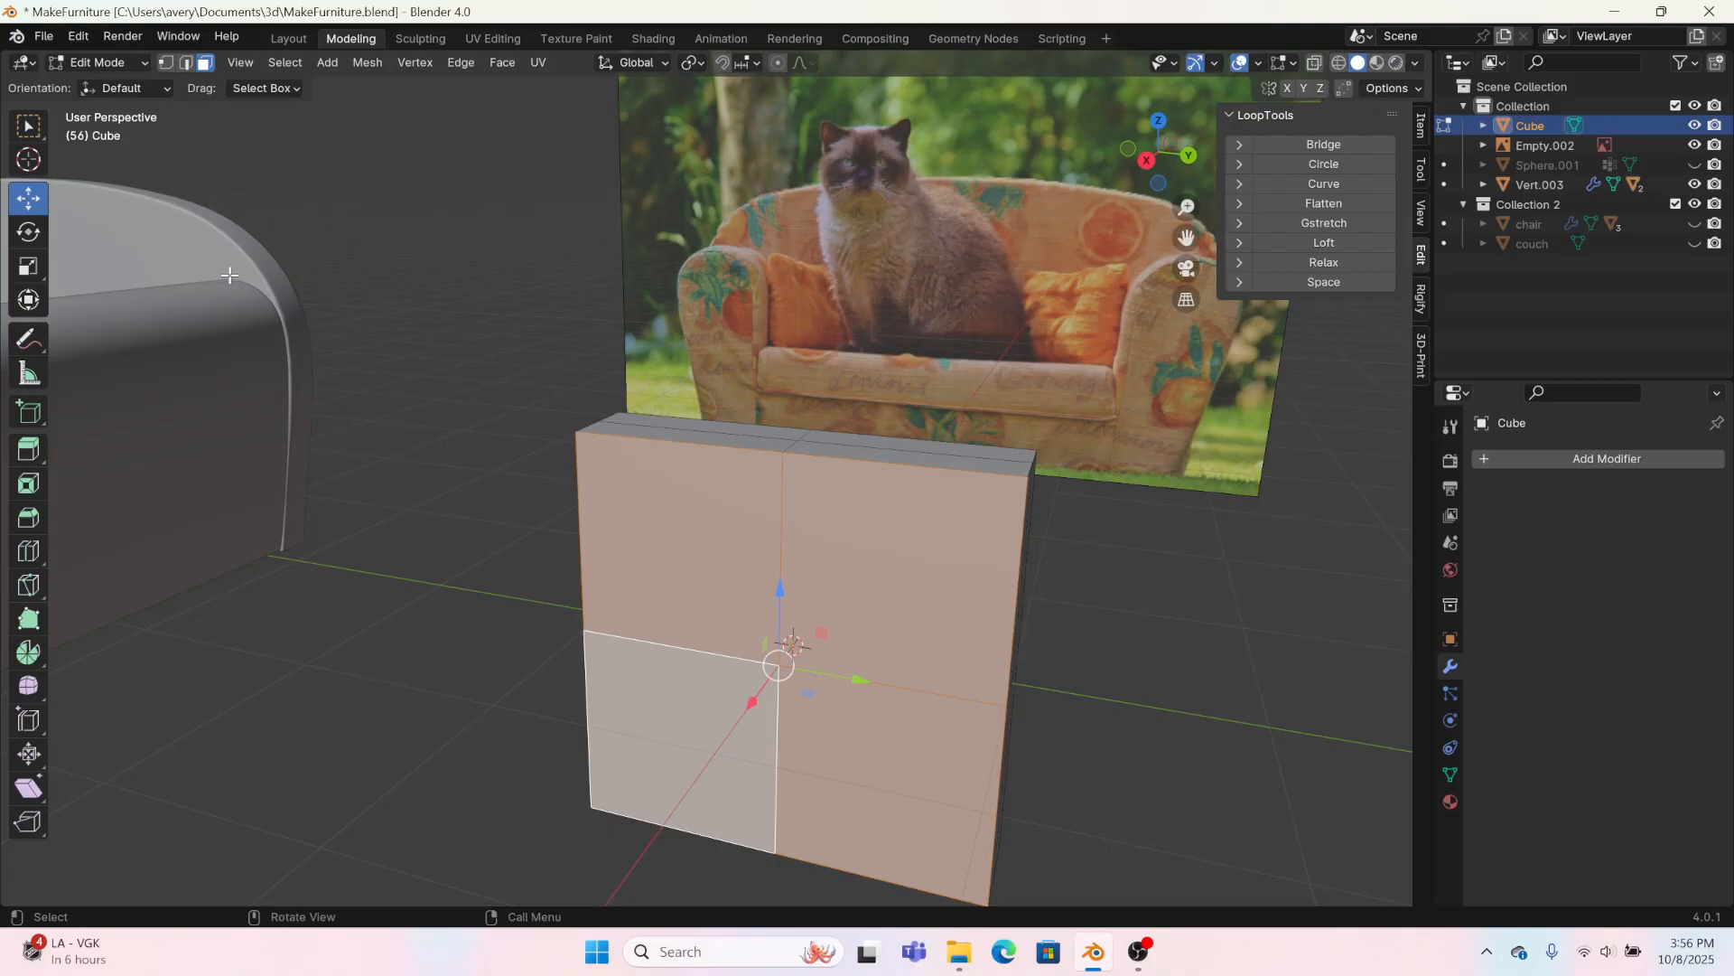
left_click(29, 483)
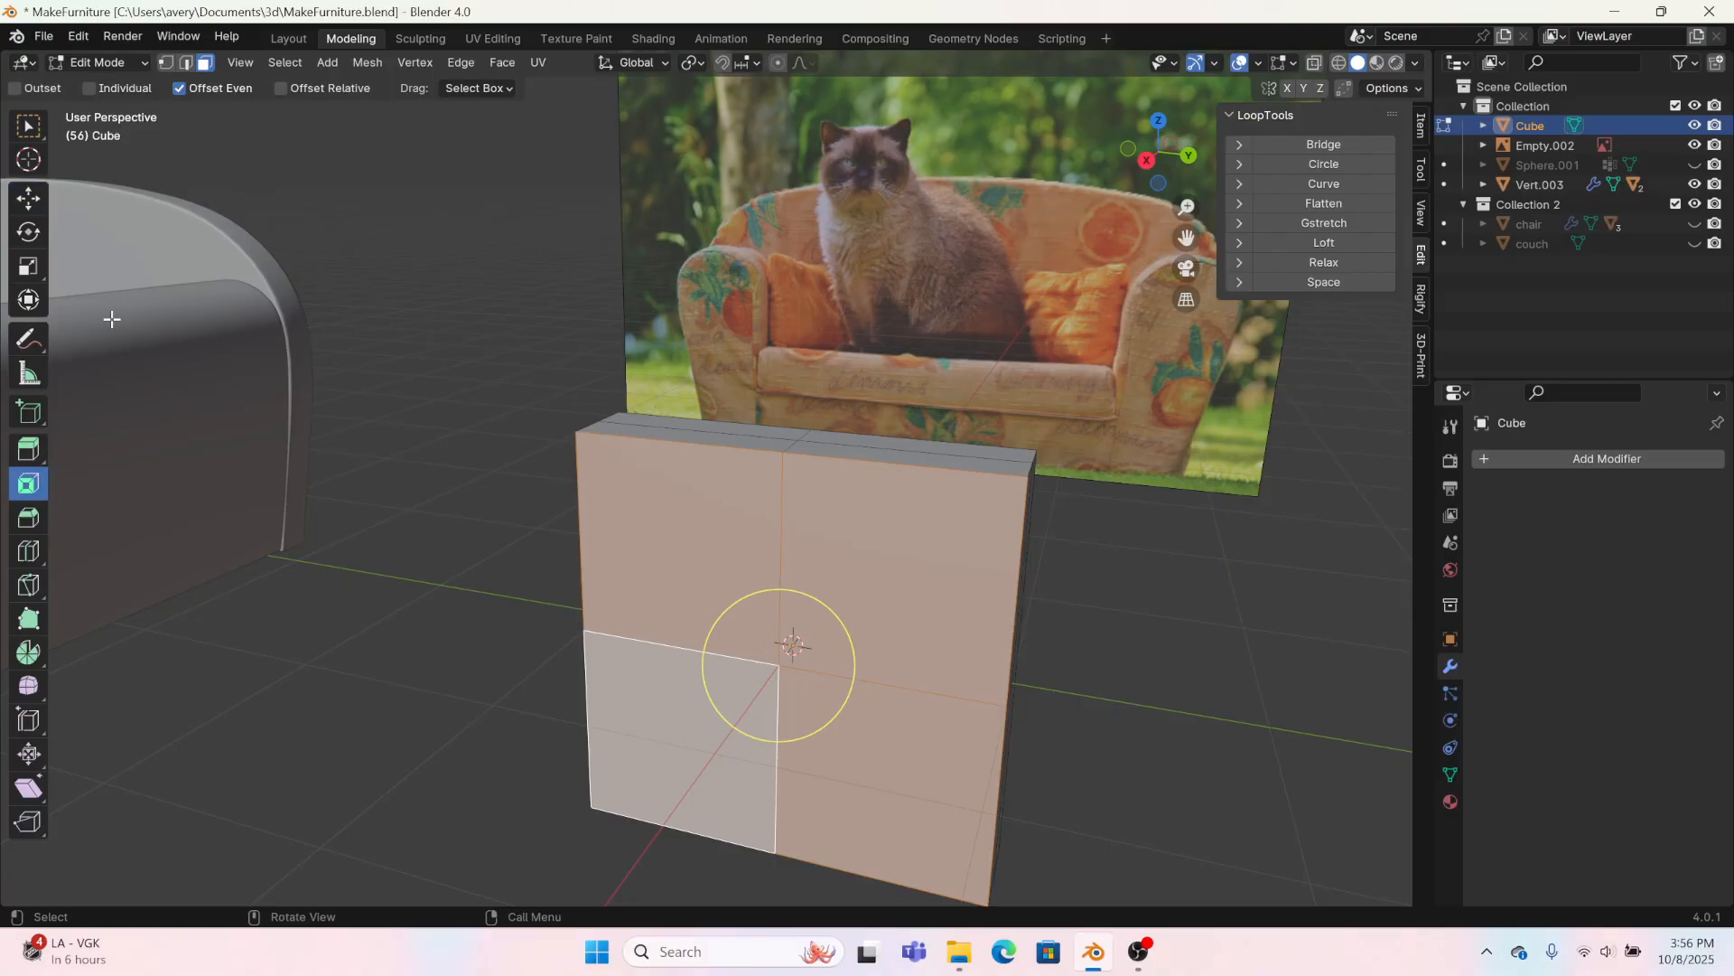
left_click_drag(830, 656, 728, 706)
Step: Move the four inset front faces about 0.06 m outward along X
key("shift+space")
key("g")
scroll(853, 700, "up", 3)
scroll(853, 700, "up", 4)
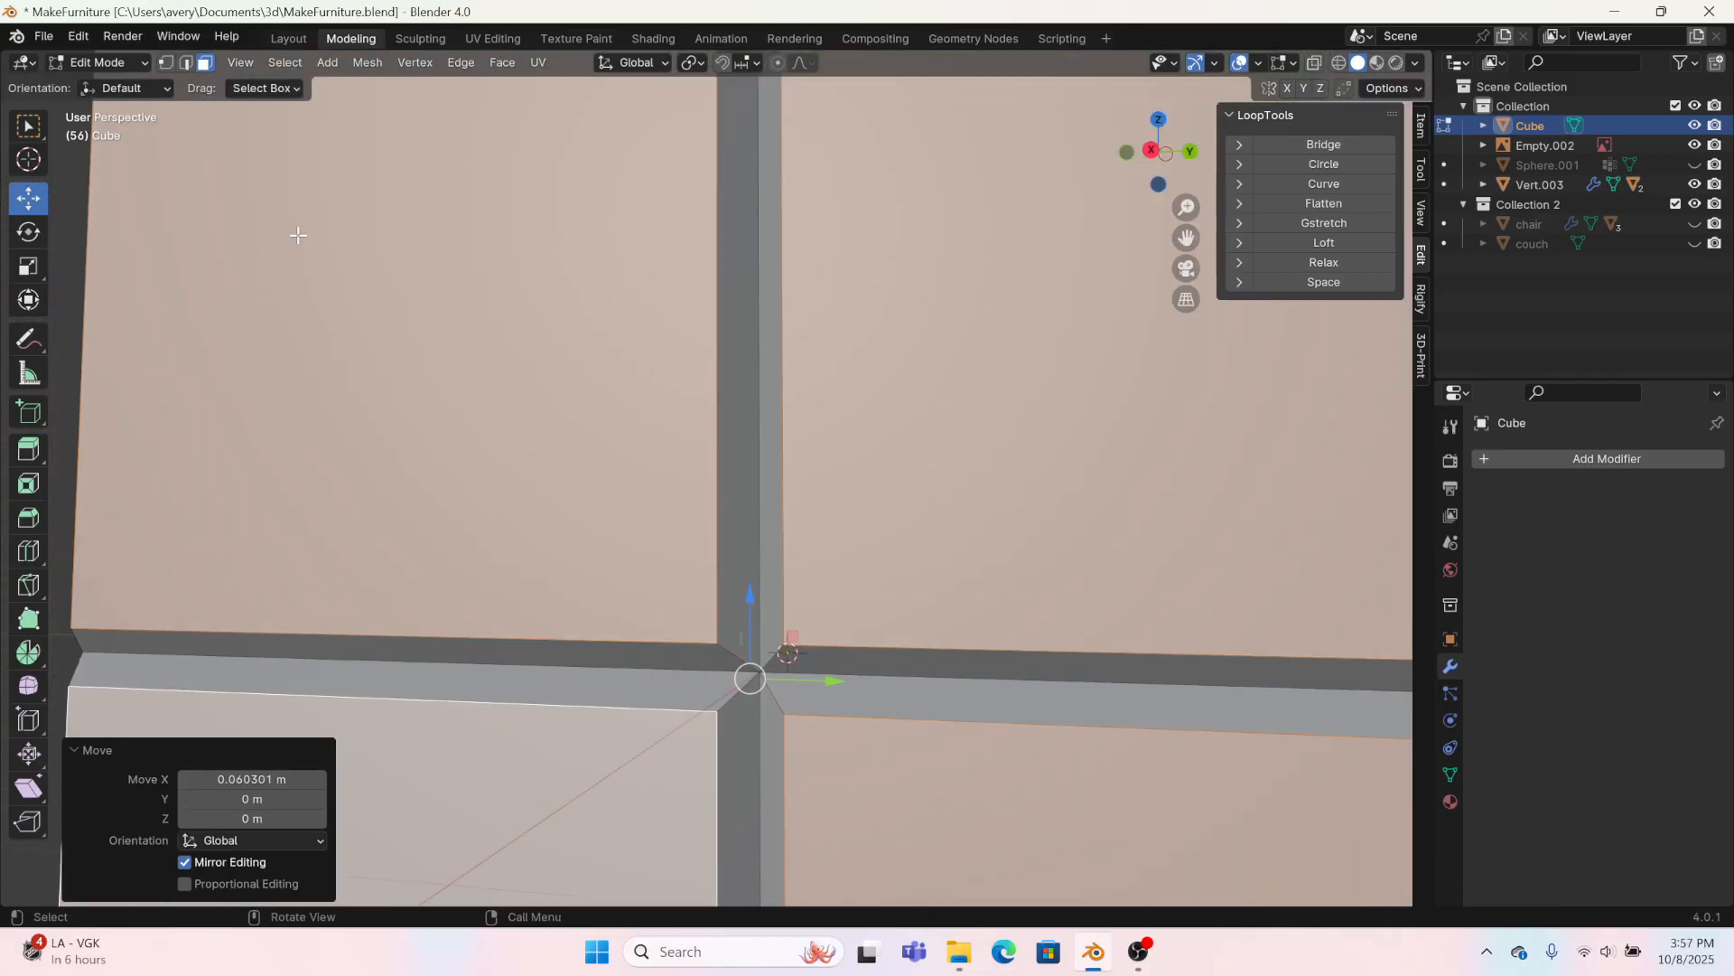
Step: Push the front's centre vertex about -0.146 m along X with smooth proportional editing at size 0.18
left_click(166, 63)
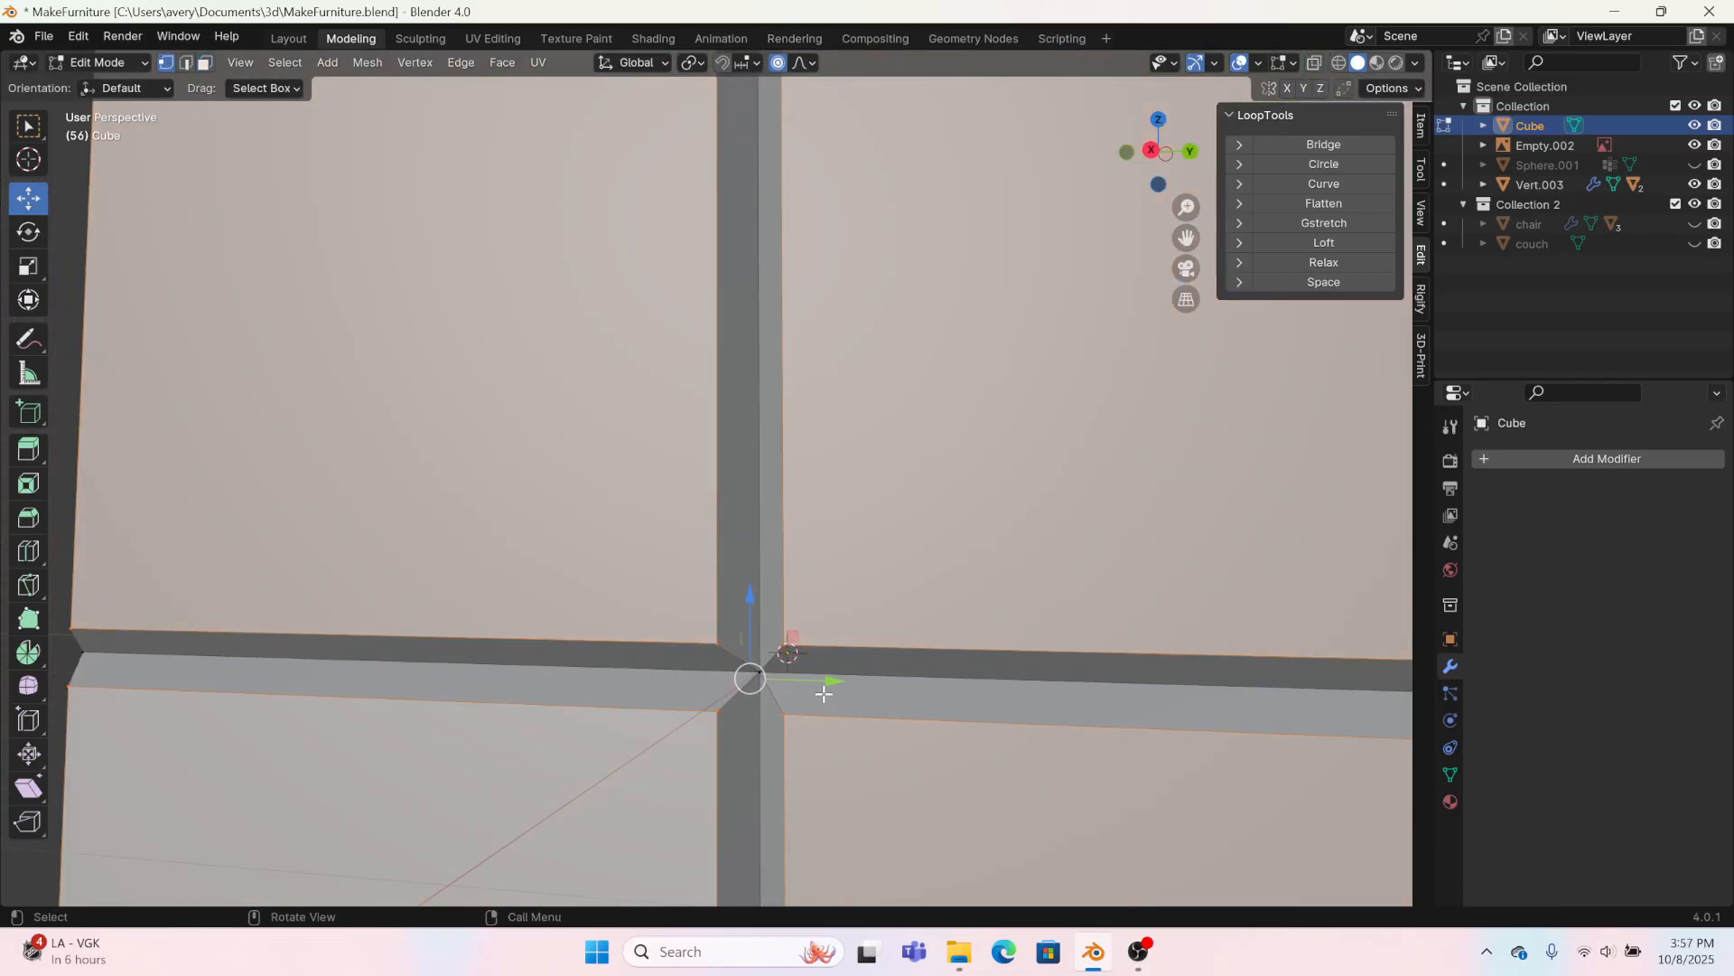
left_click(777, 671)
middle_click_drag(773, 728, 686, 771)
scroll(719, 691, "down", 2)
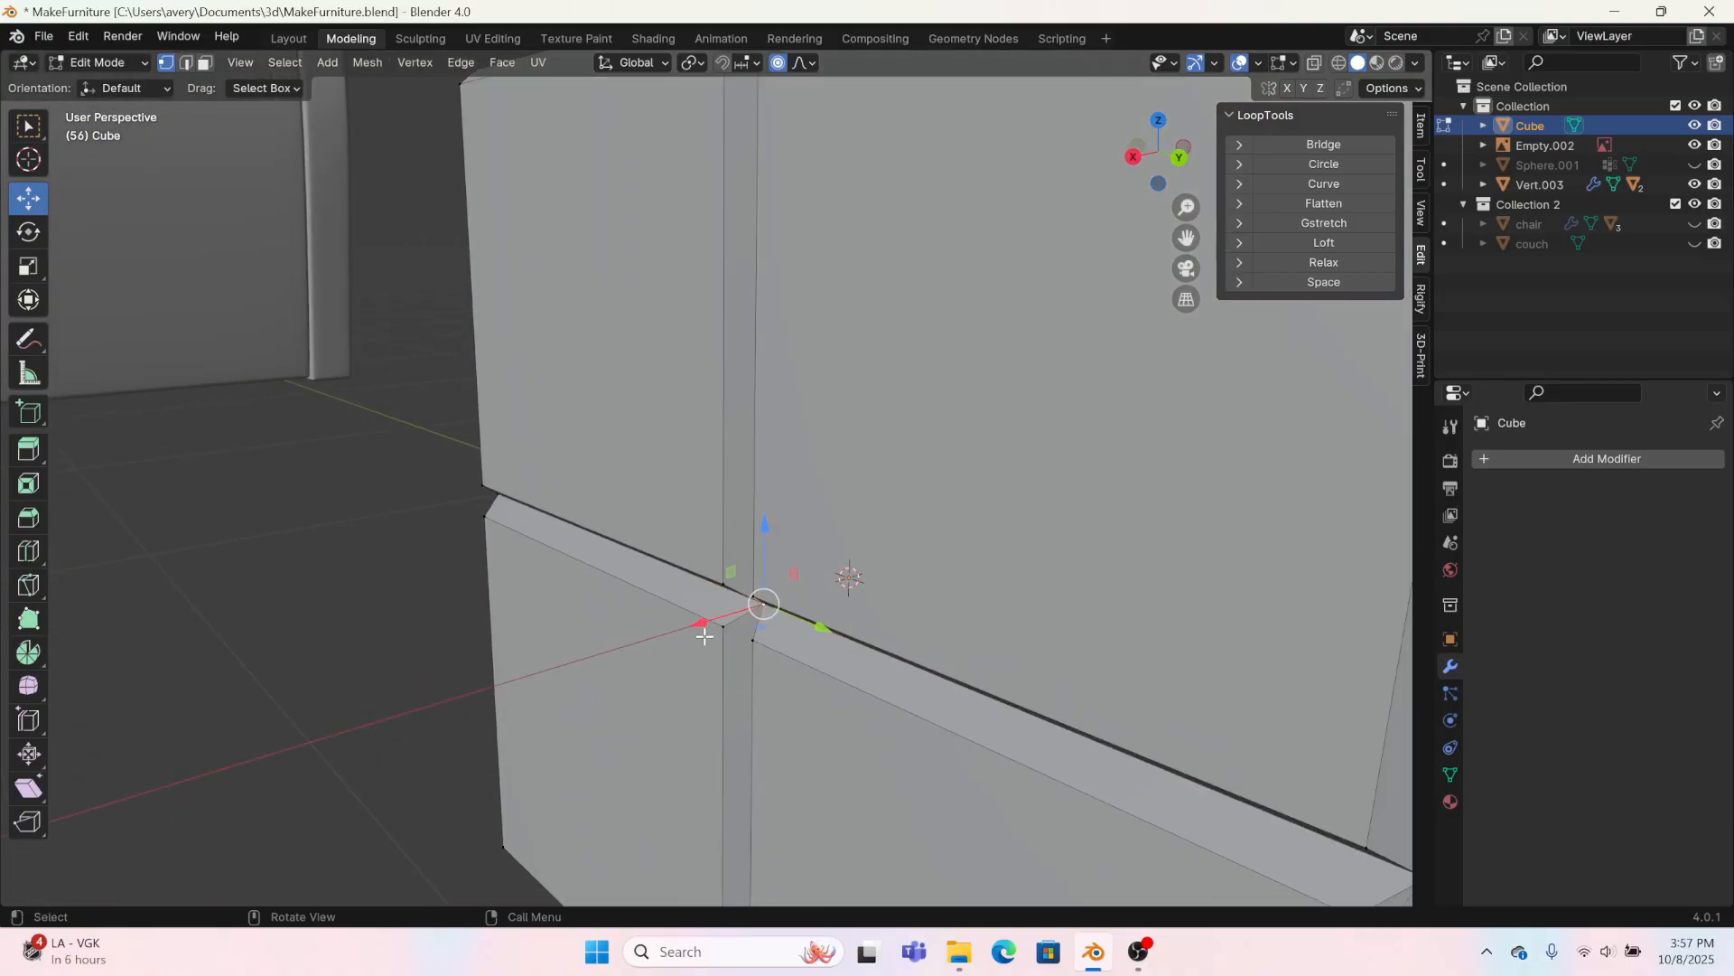
key("g")
key("x")
left_click(764, 587)
scroll(764, 587, "down", 3)
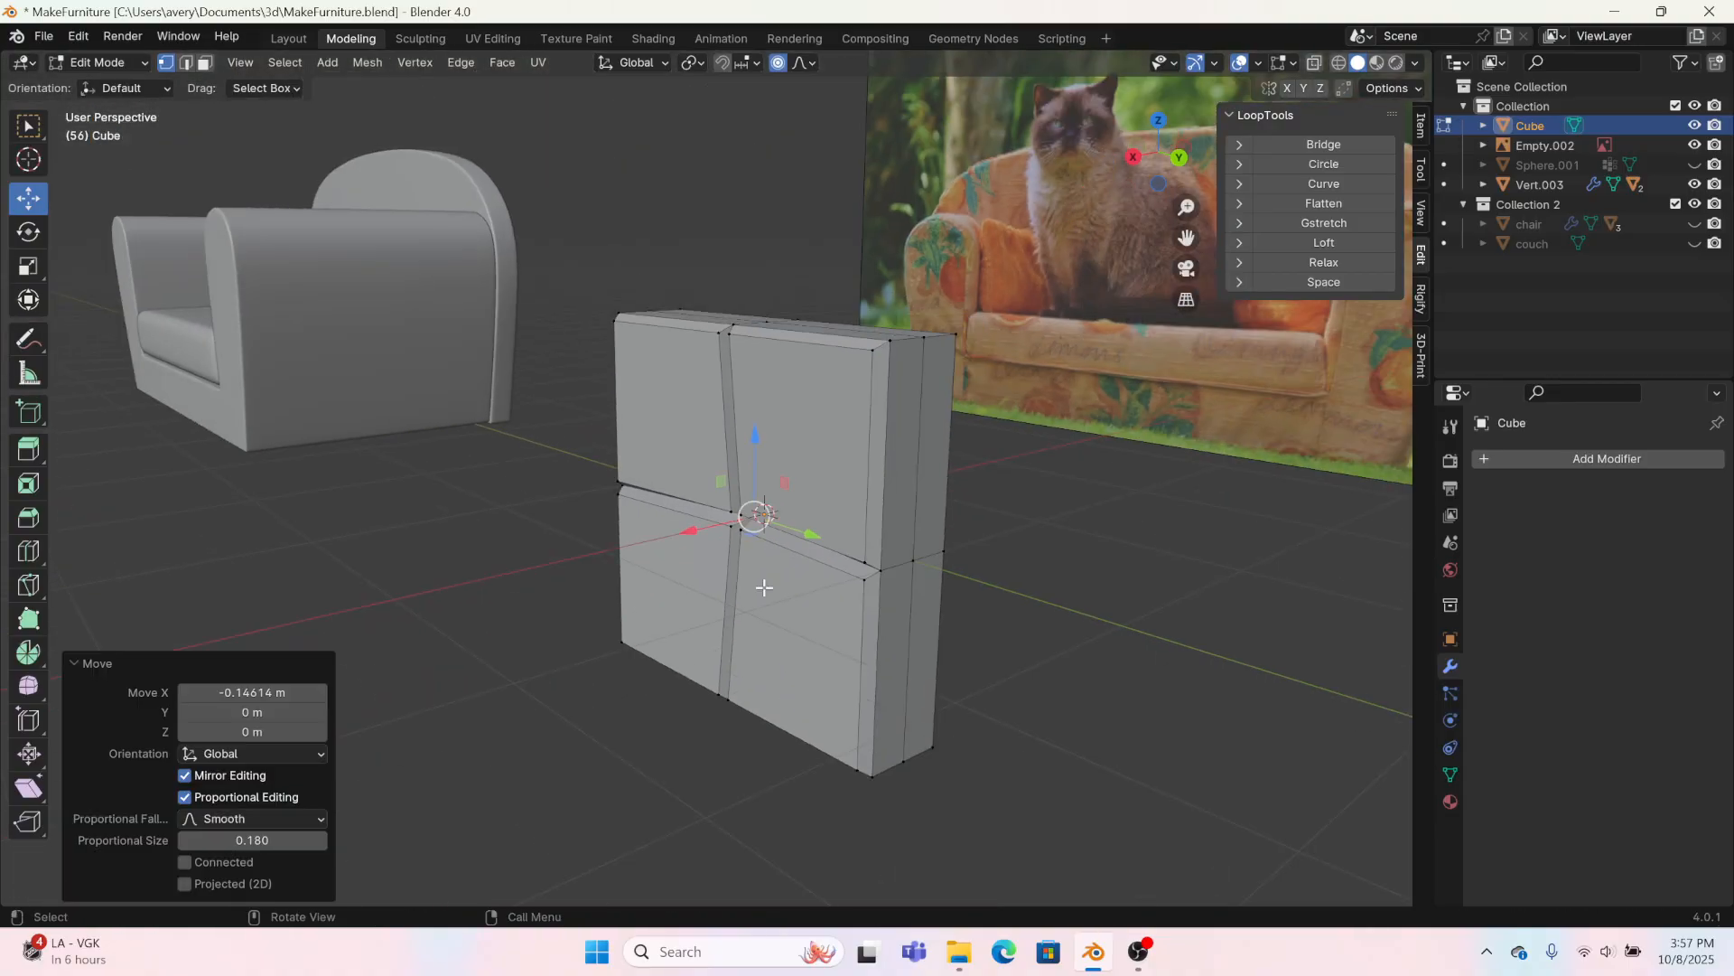
Step: Select the edge loop running around the middle of the block's thickness and scale it to 1.093
middle_click_drag(764, 587, 656, 646)
key("2")
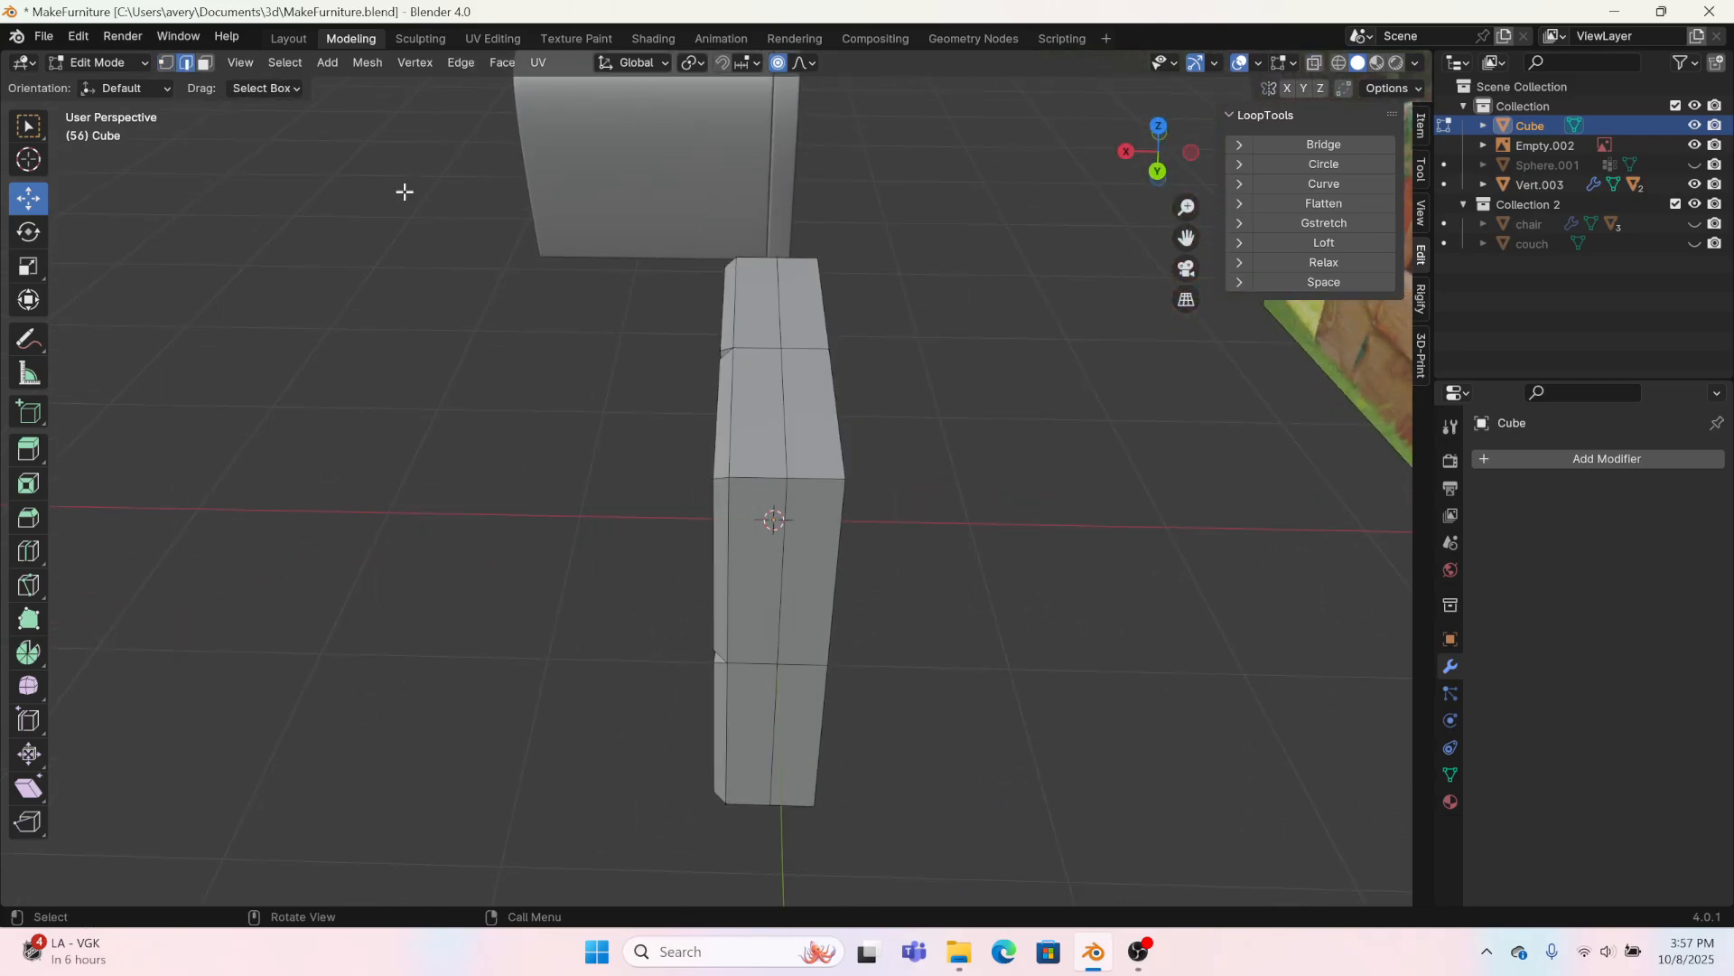
left_click(775, 417, "alt")
key("s")
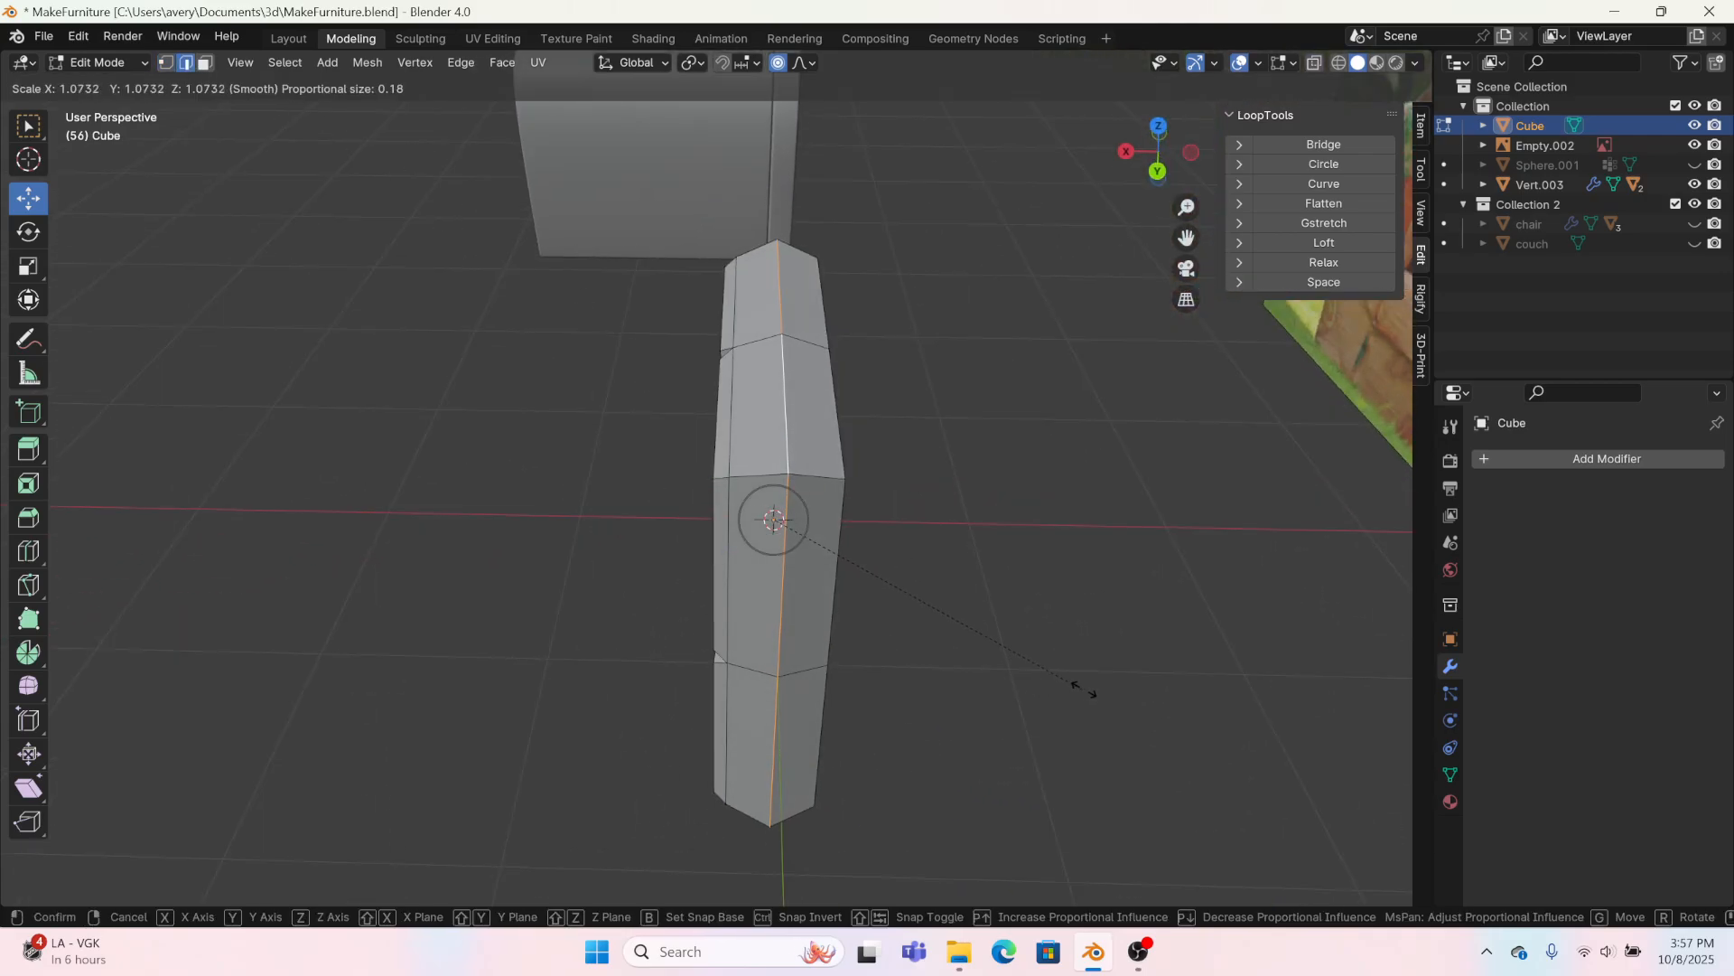
left_click(1093, 683)
middle_click_drag(1093, 684, 806, 567)
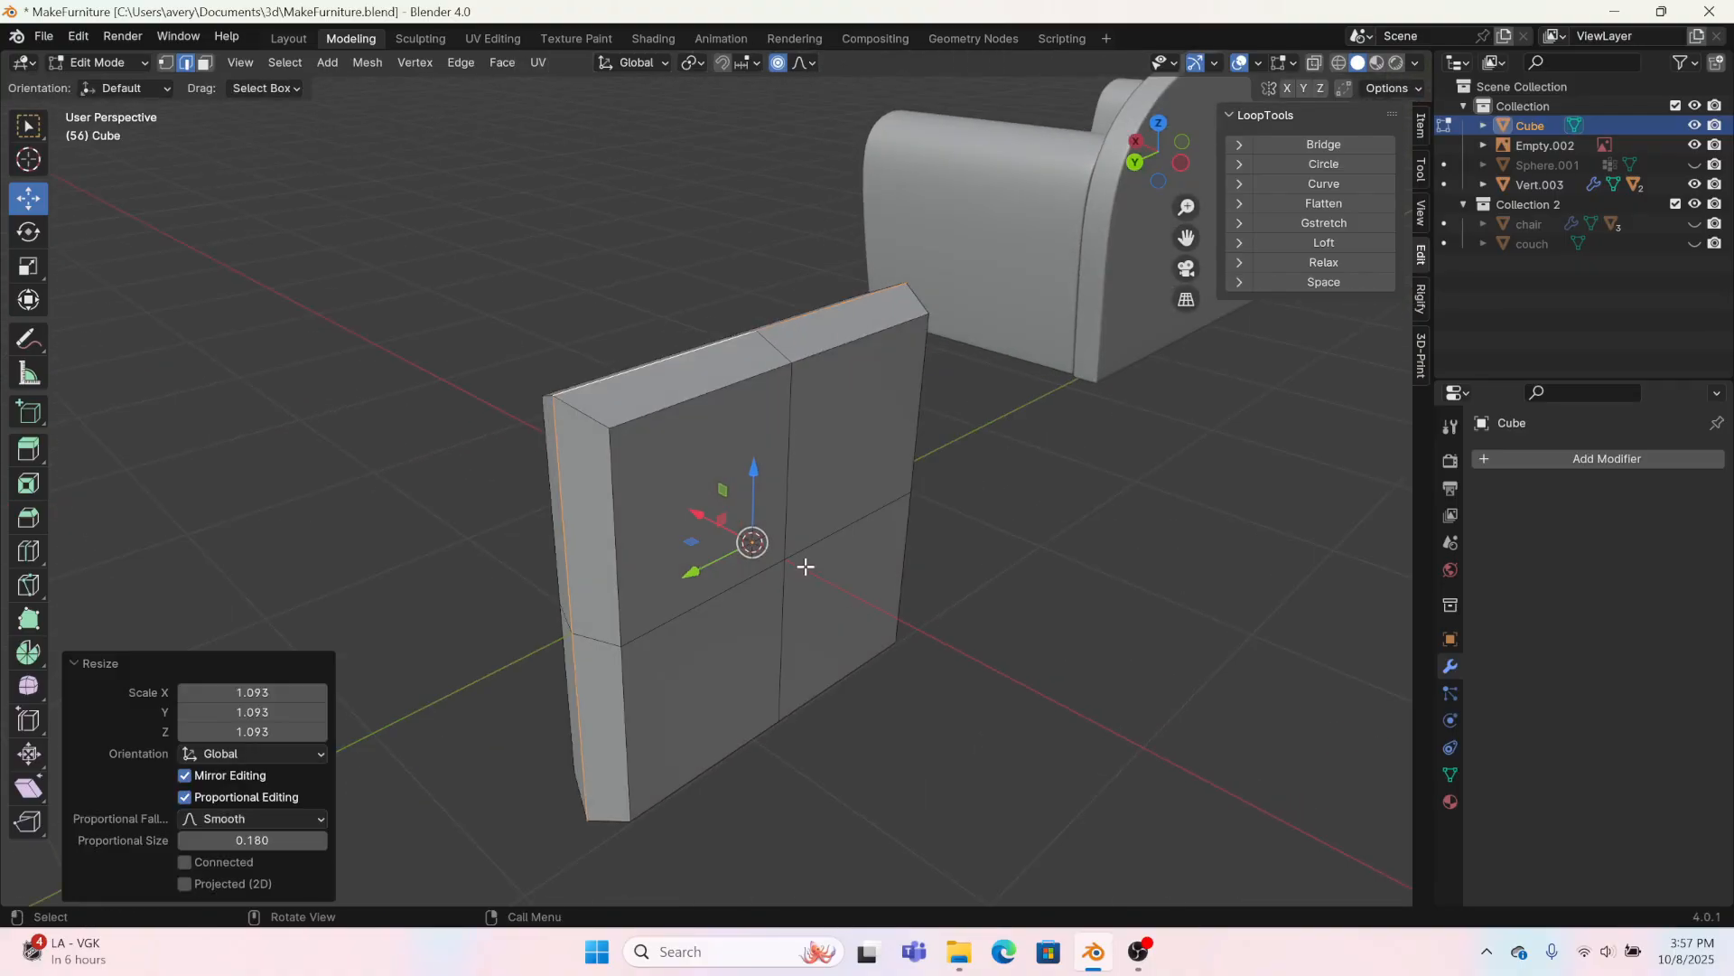
Step: Select the four large faces on the back of the block and scale them to 0.865
left_click(205, 61)
left_click(740, 554)
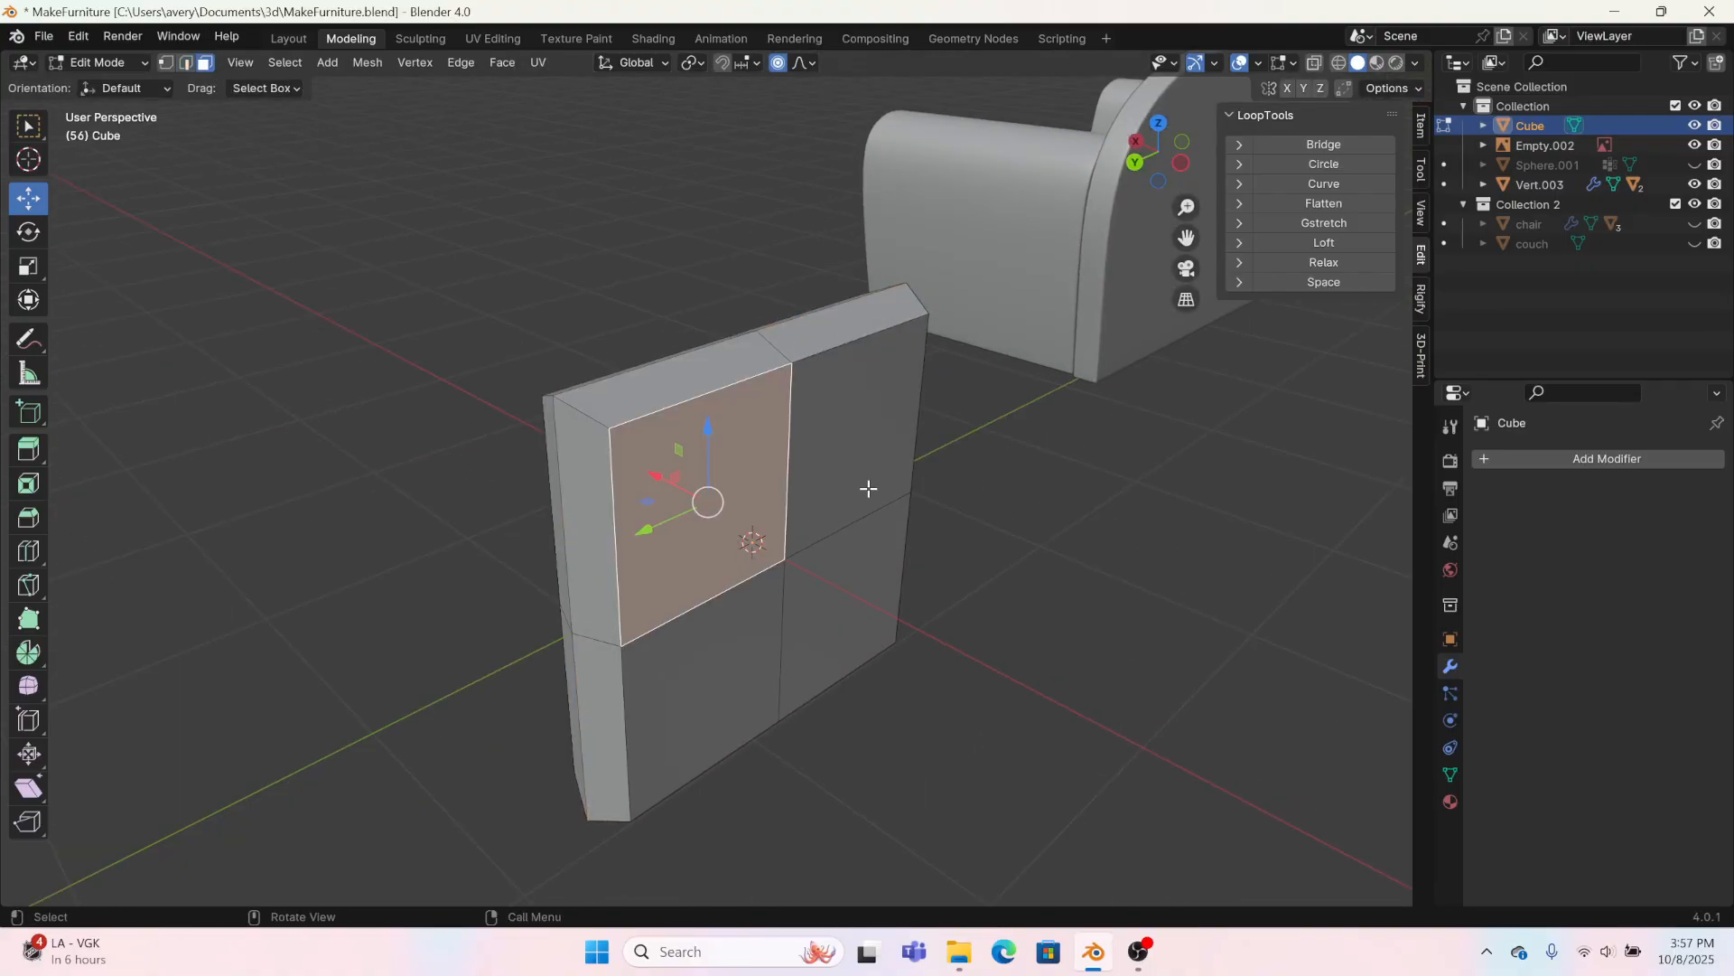
left_click_drag(818, 627, 747, 628, "shift")
left_click(843, 438, "shift")
key("s")
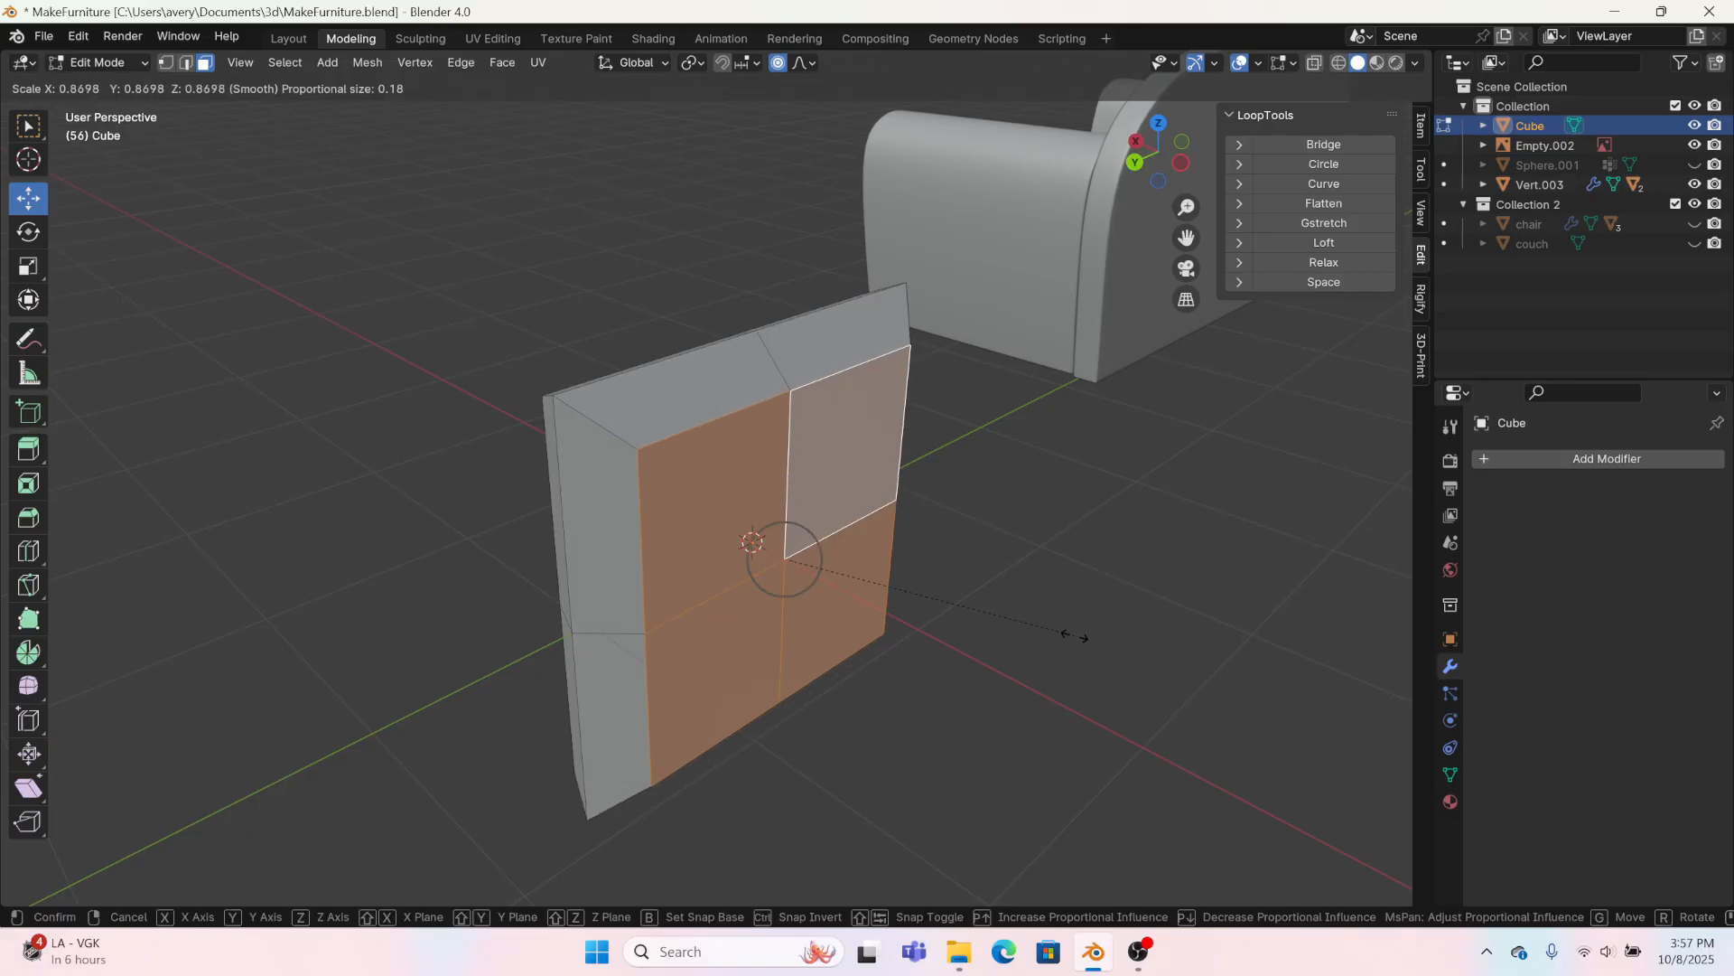
left_click(1072, 631)
middle_click_drag(658, 596, 1009, 590)
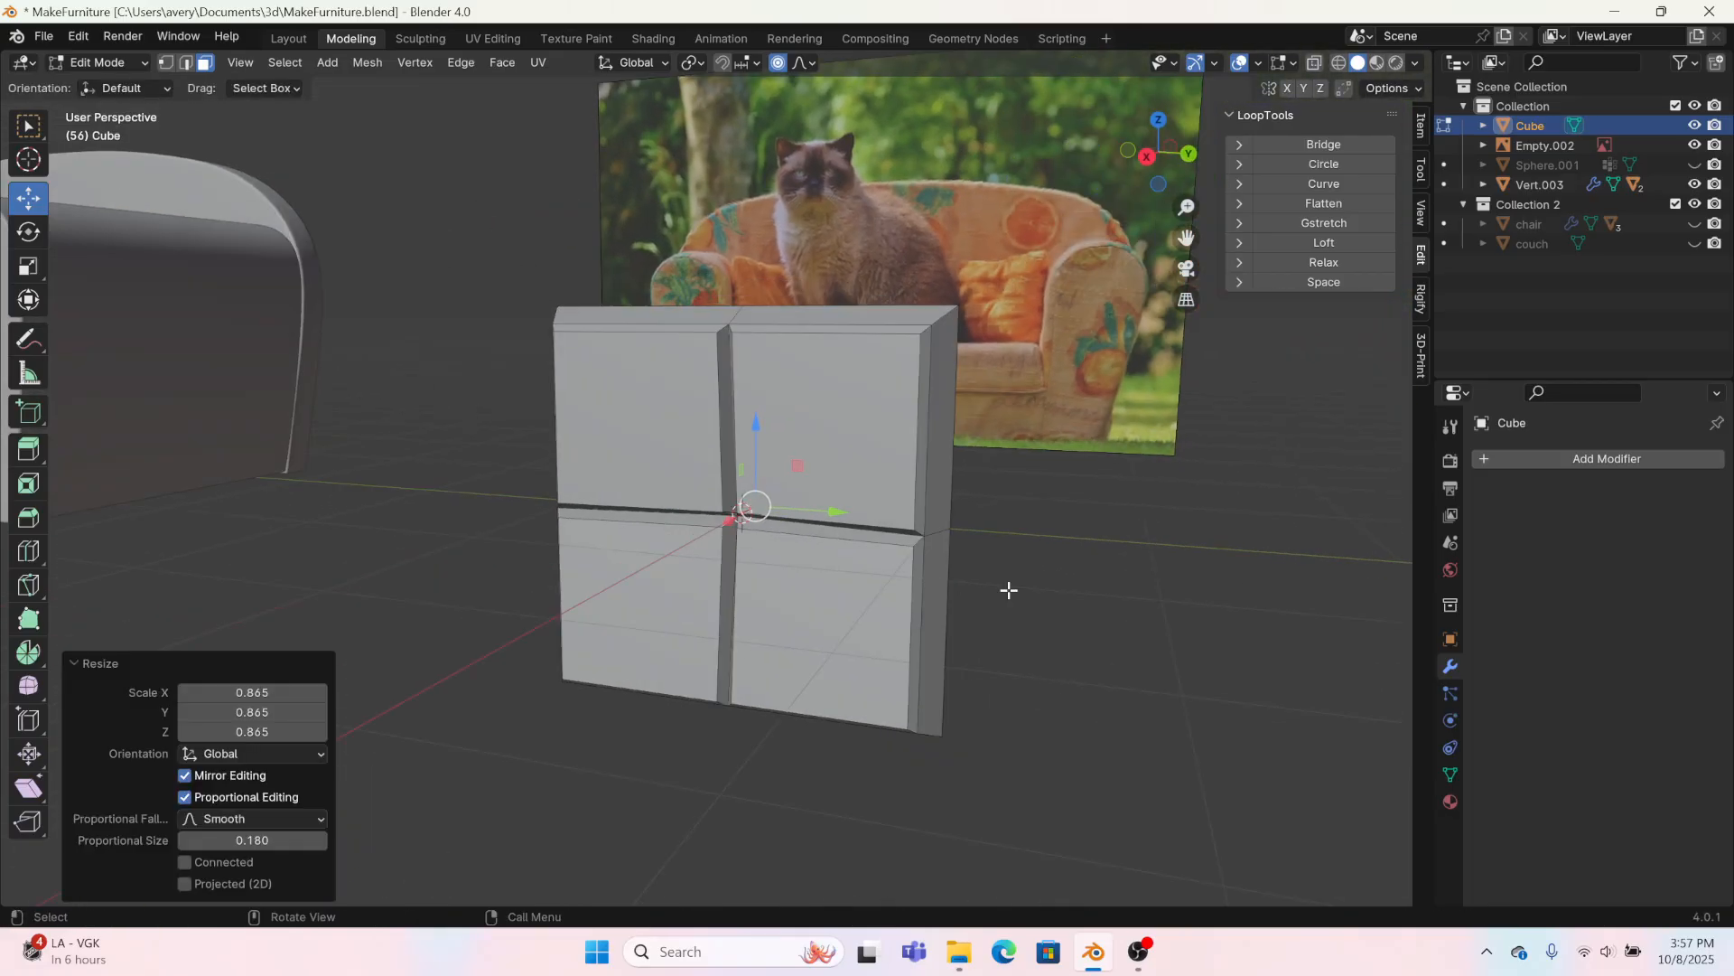
Step: Add a Subdivision Surface modifier to the cube with a viewport level of 2 and inspect the rounded shape
left_click(1551, 453)
mouse_move(1546, 453)
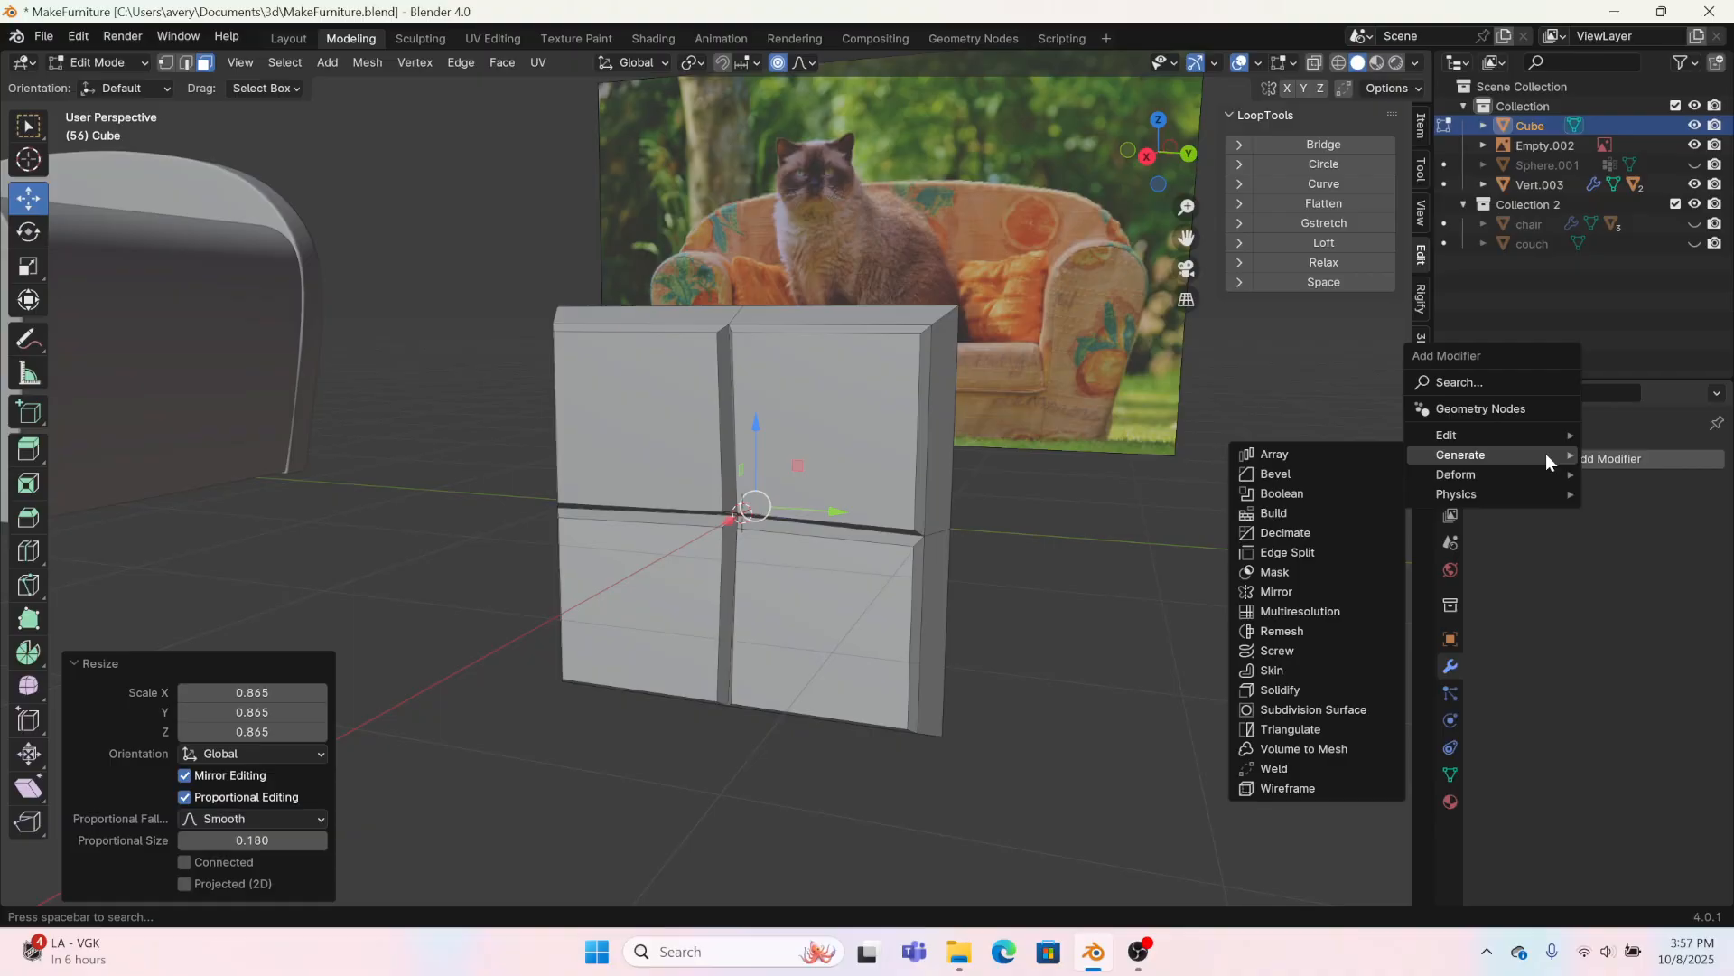
left_click(1311, 709)
middle_click_drag(1309, 709, 1193, 669)
left_click(1688, 547)
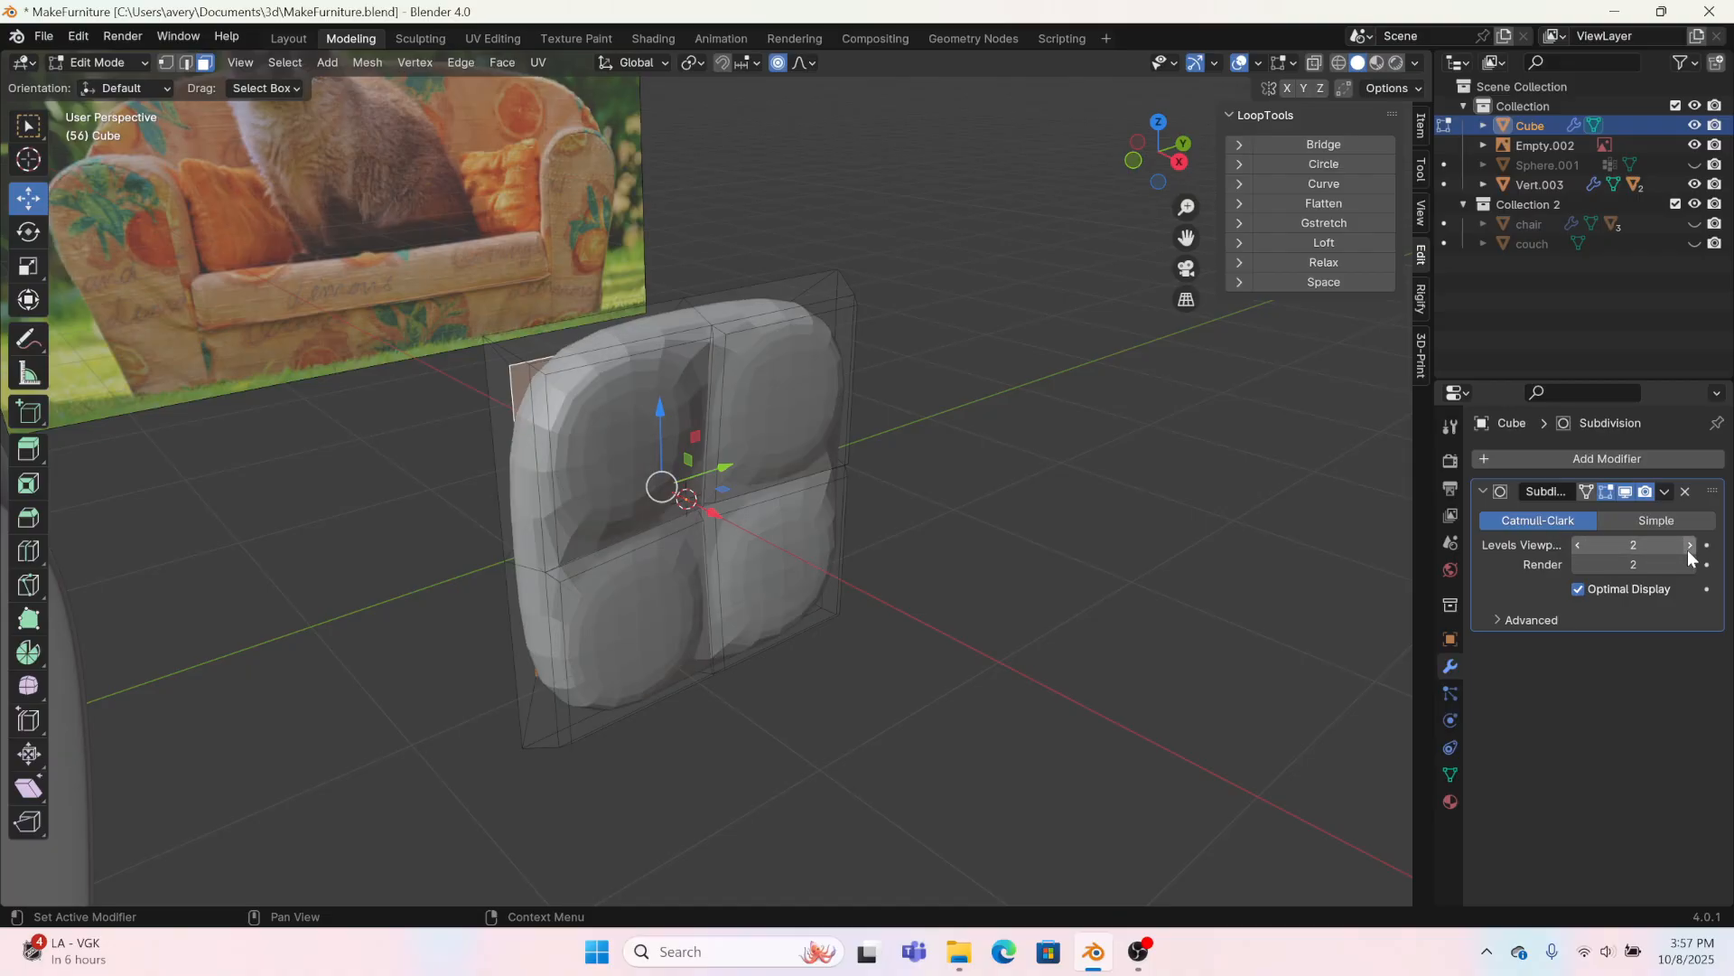
middle_click_drag(903, 506, 368, 126)
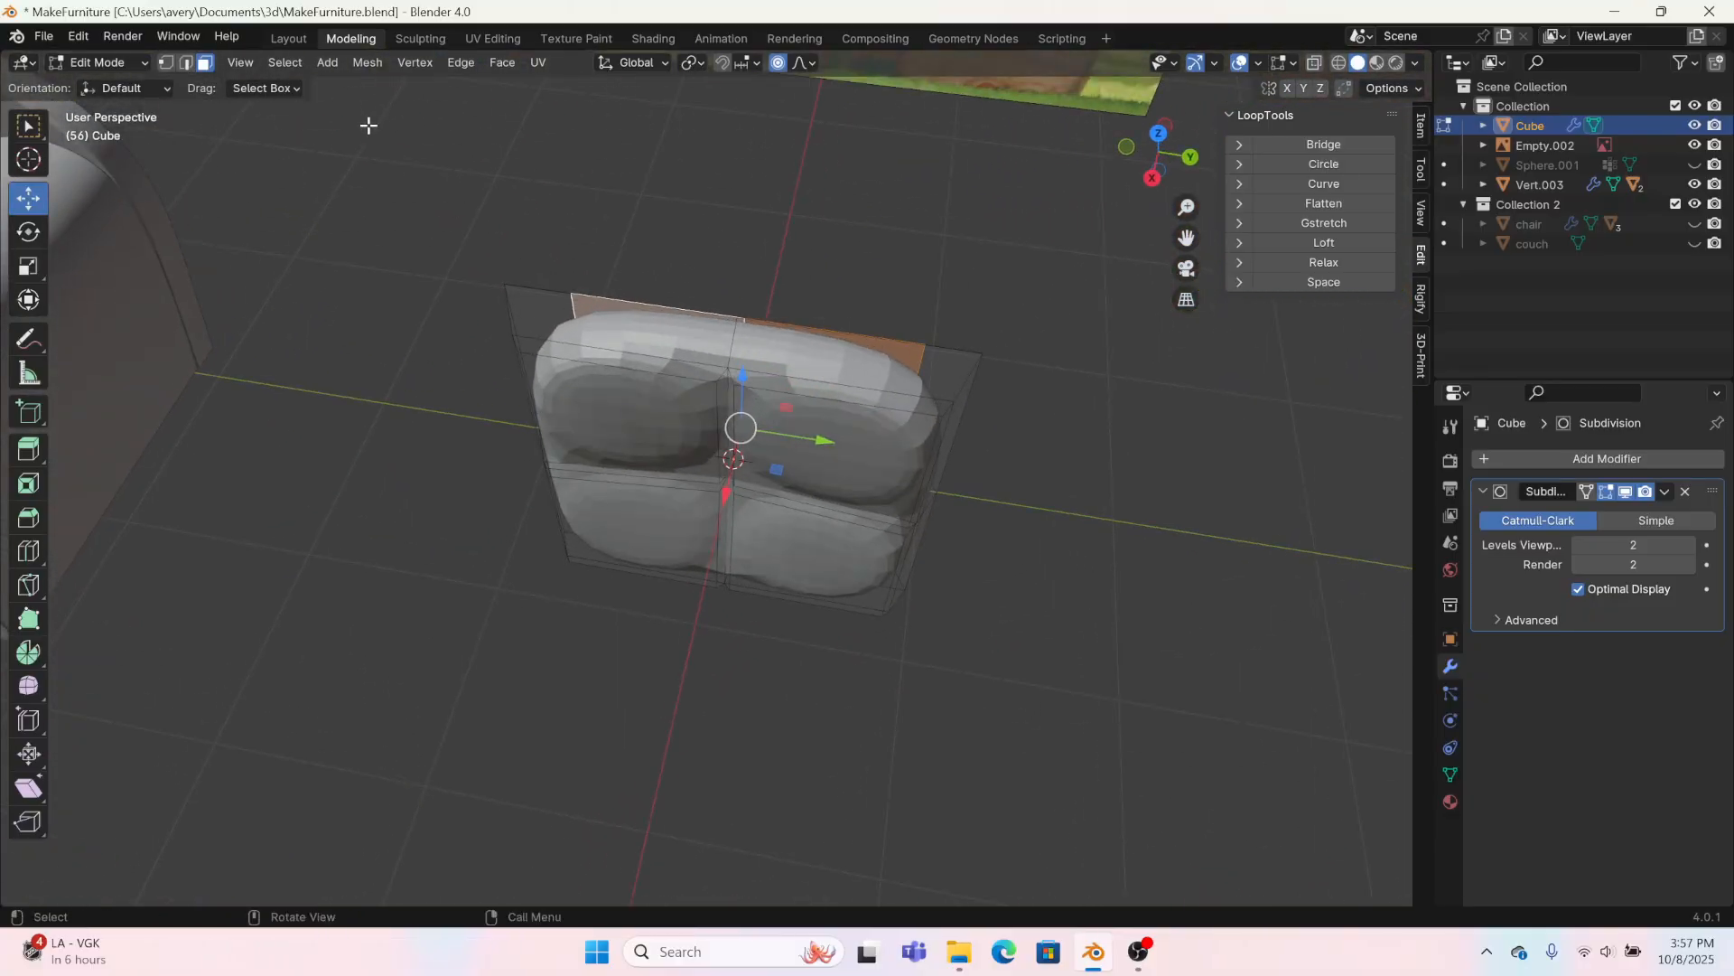
Step: Return to the Layout workspace and delete the pillow cube
left_click(288, 39)
right_click(859, 651)
left_click(815, 728)
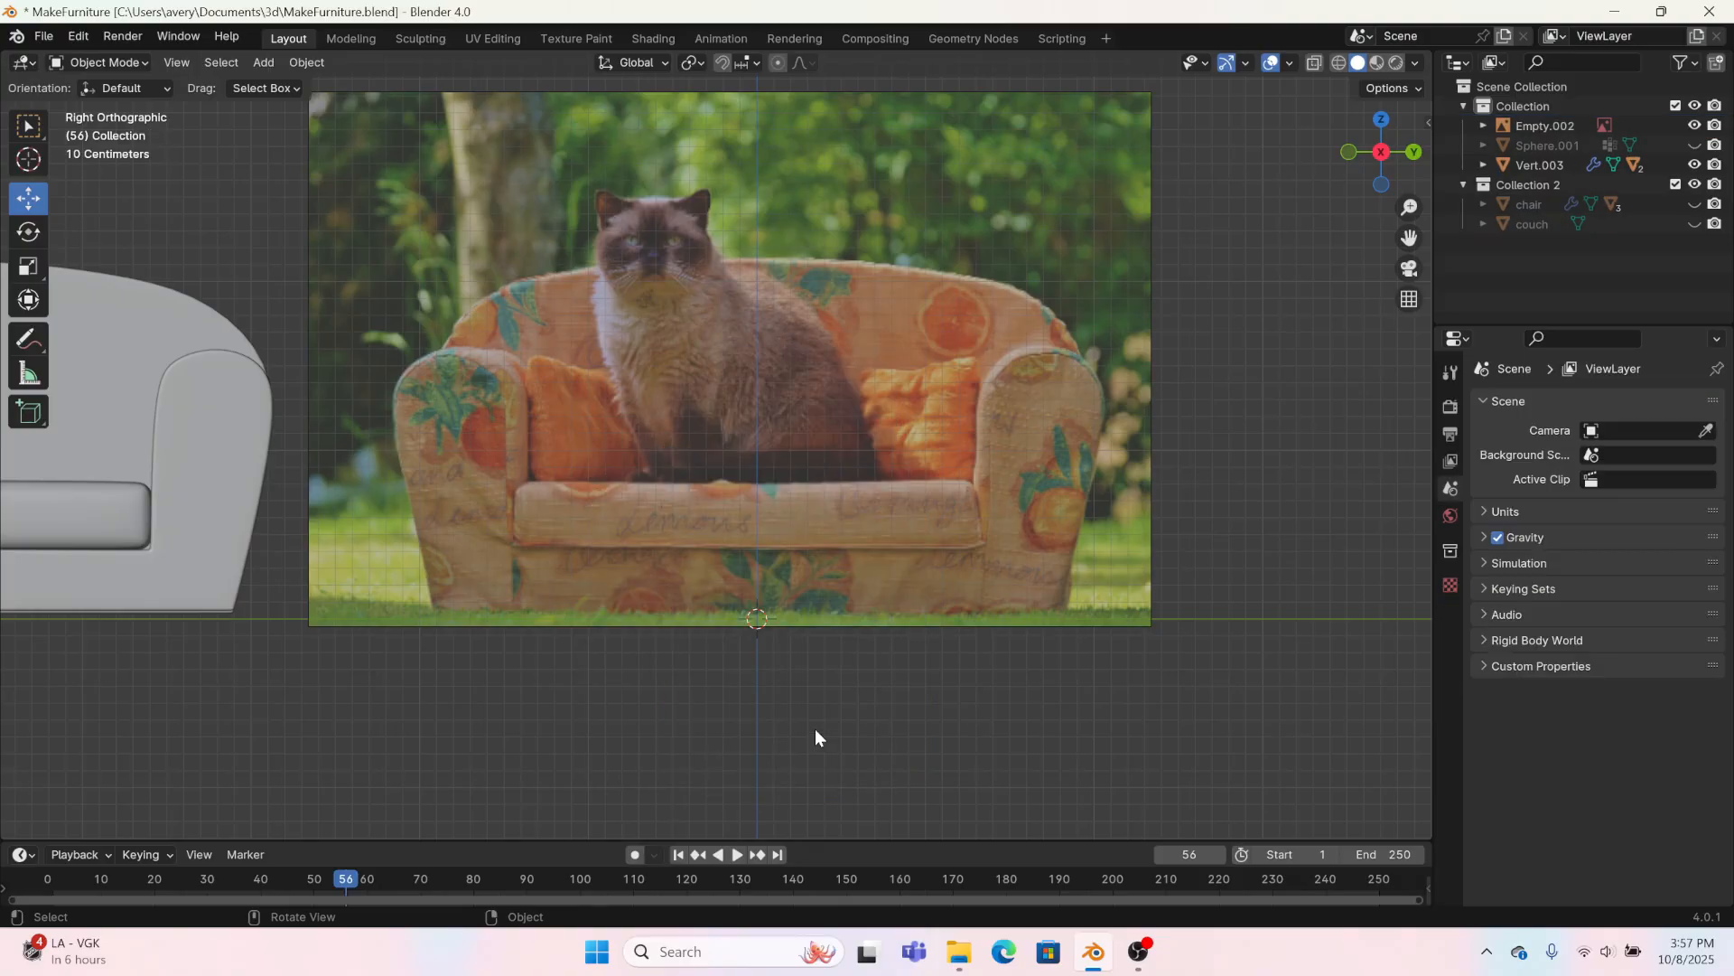
Step: Add a new mesh cube as a fresh start for the pillow
left_click(265, 60)
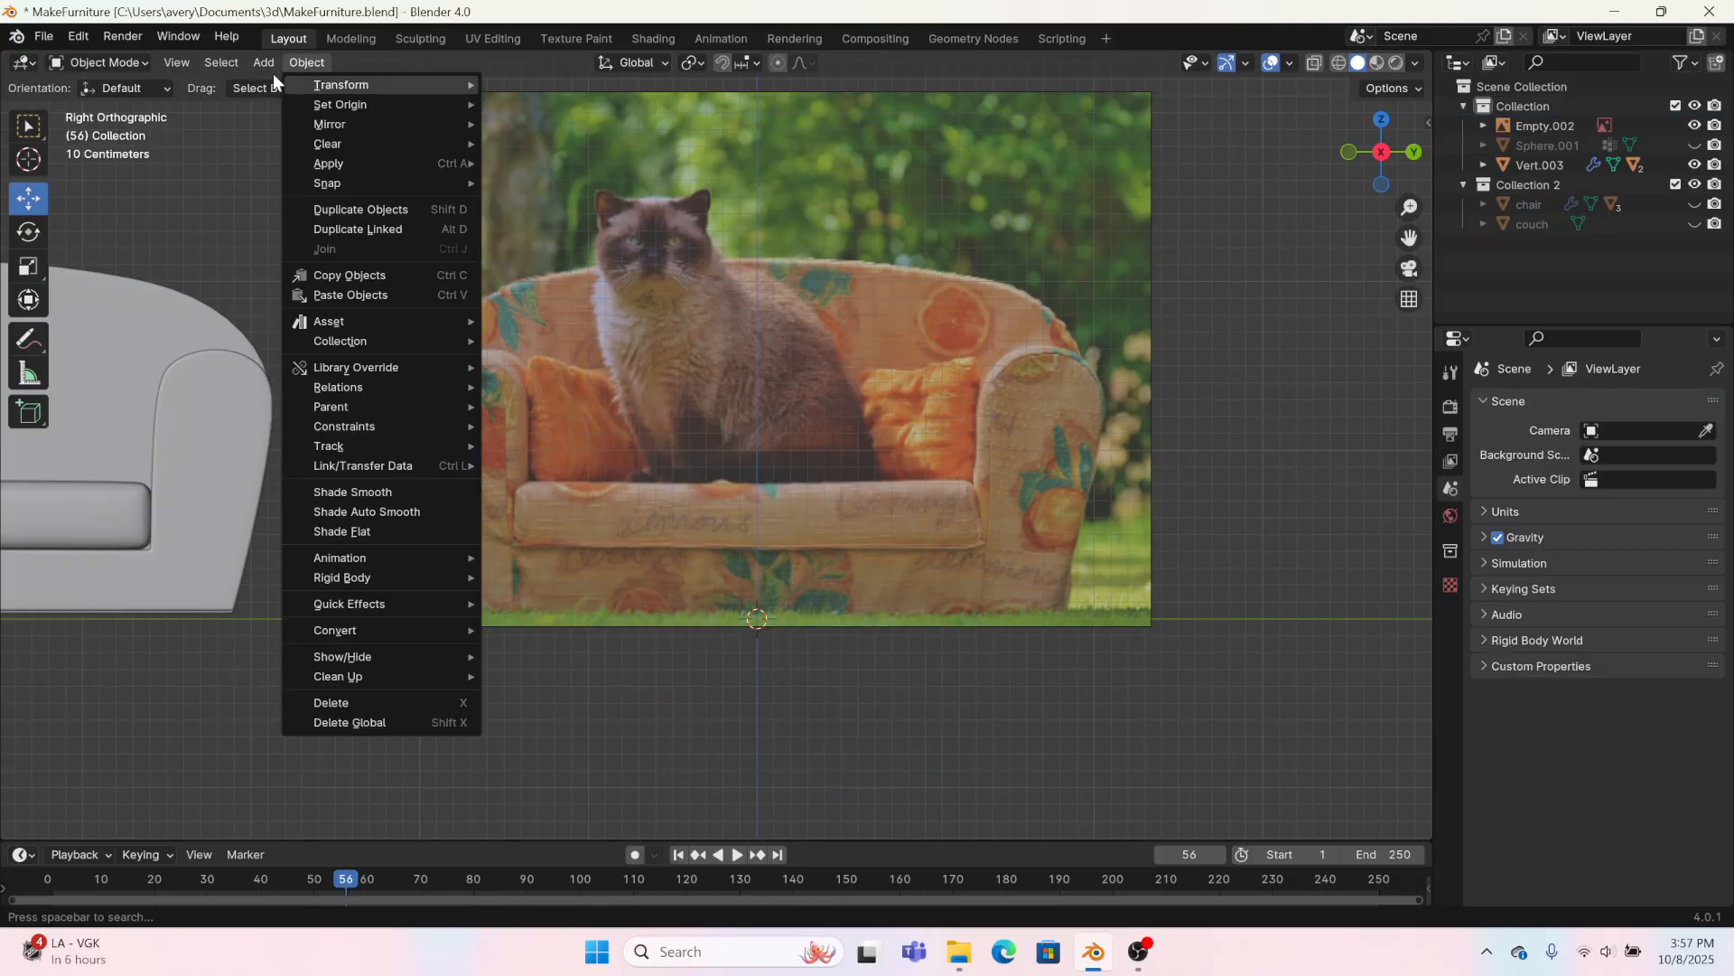
left_click(270, 65)
left_click(268, 59)
mouse_move(274, 83)
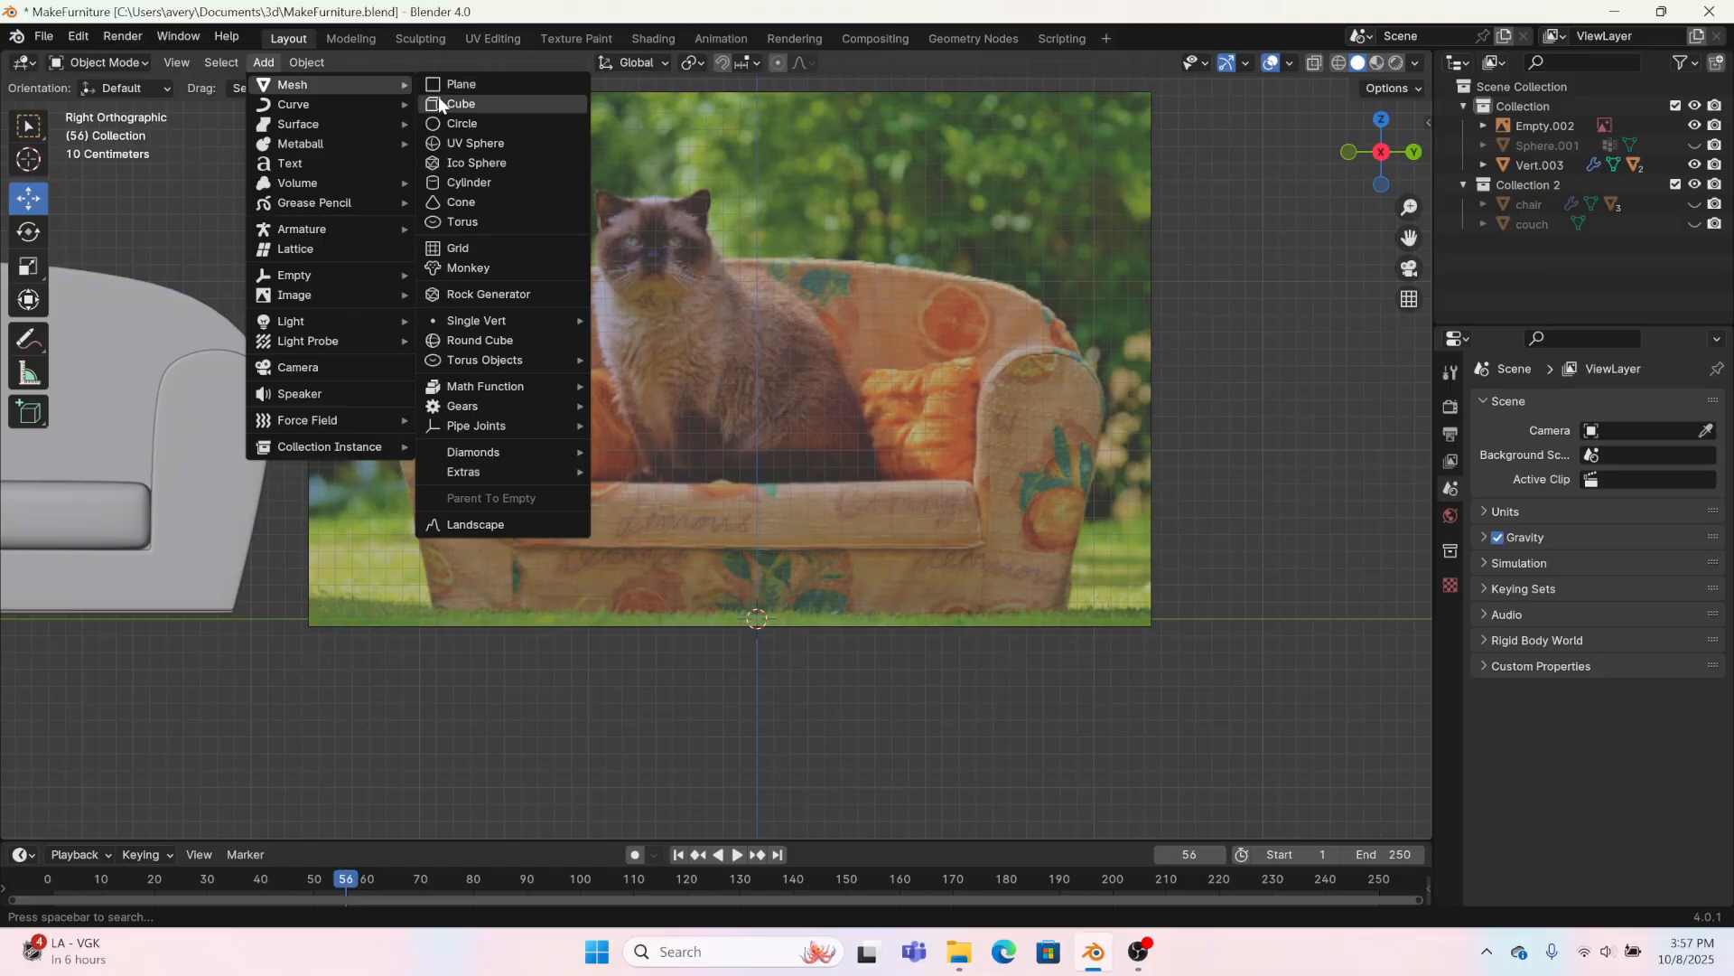
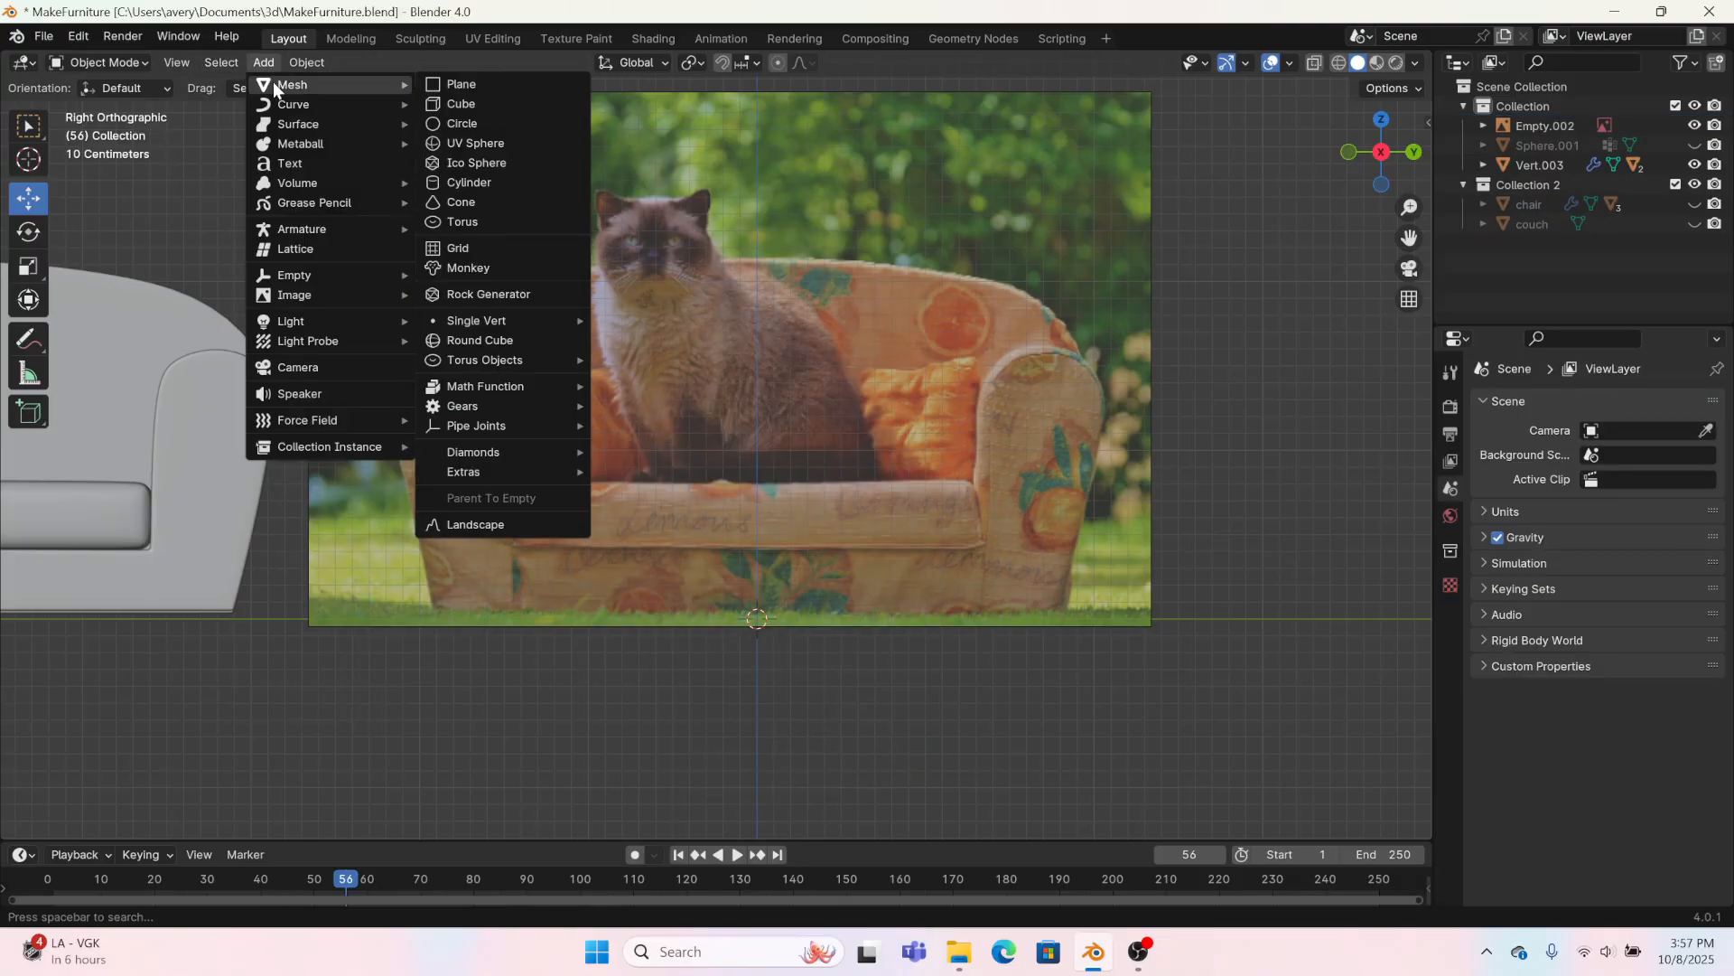
Step: Add a mesh cube and, in the Modeling workspace, flatten it along X to a scale of 0.141
left_click(459, 103)
left_click(352, 38)
middle_click_drag(536, 331, 124, 340)
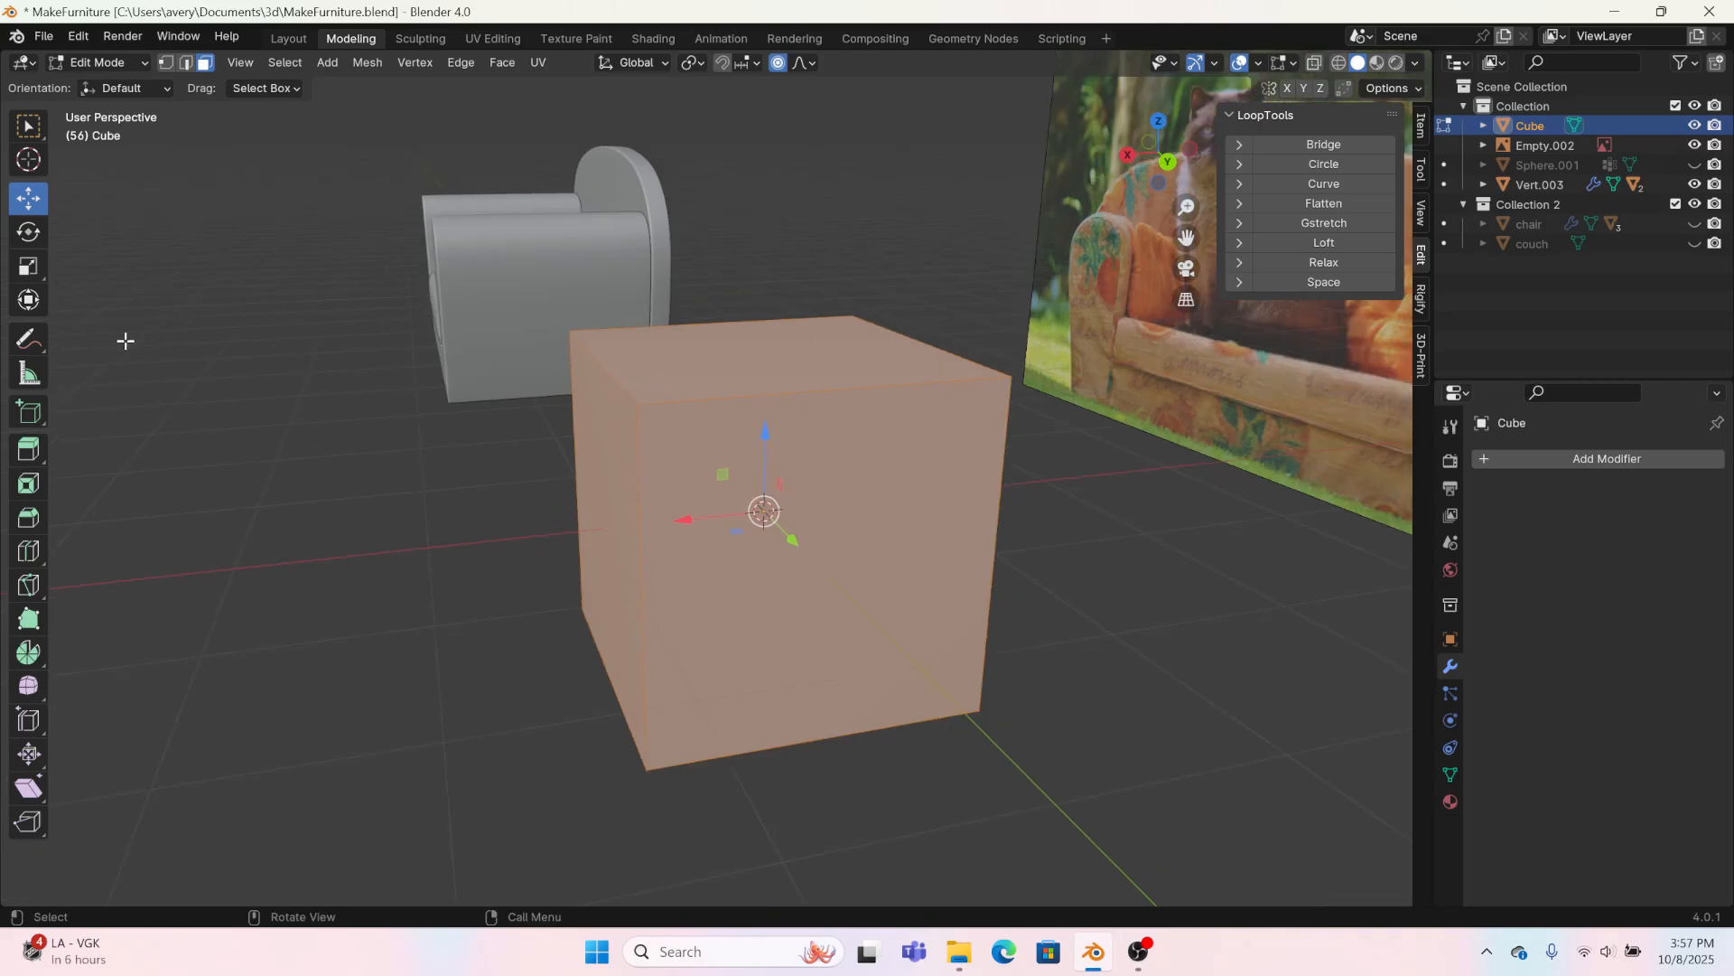
left_click(28, 266)
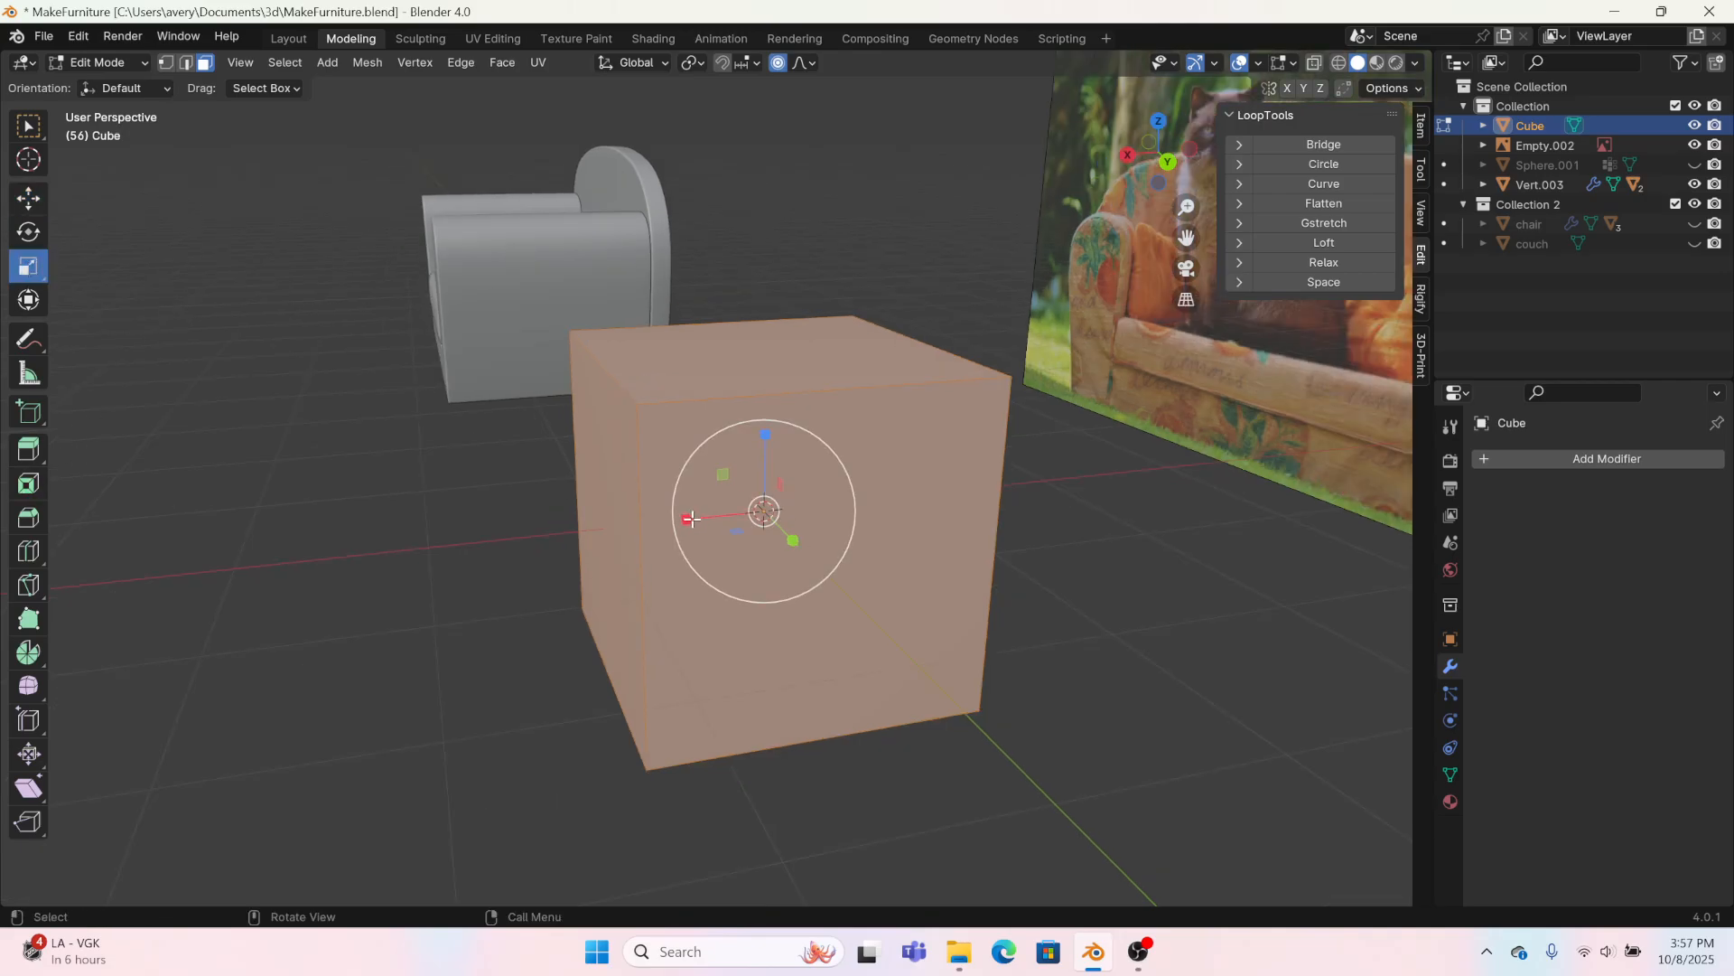
left_click_drag(691, 518, 763, 512)
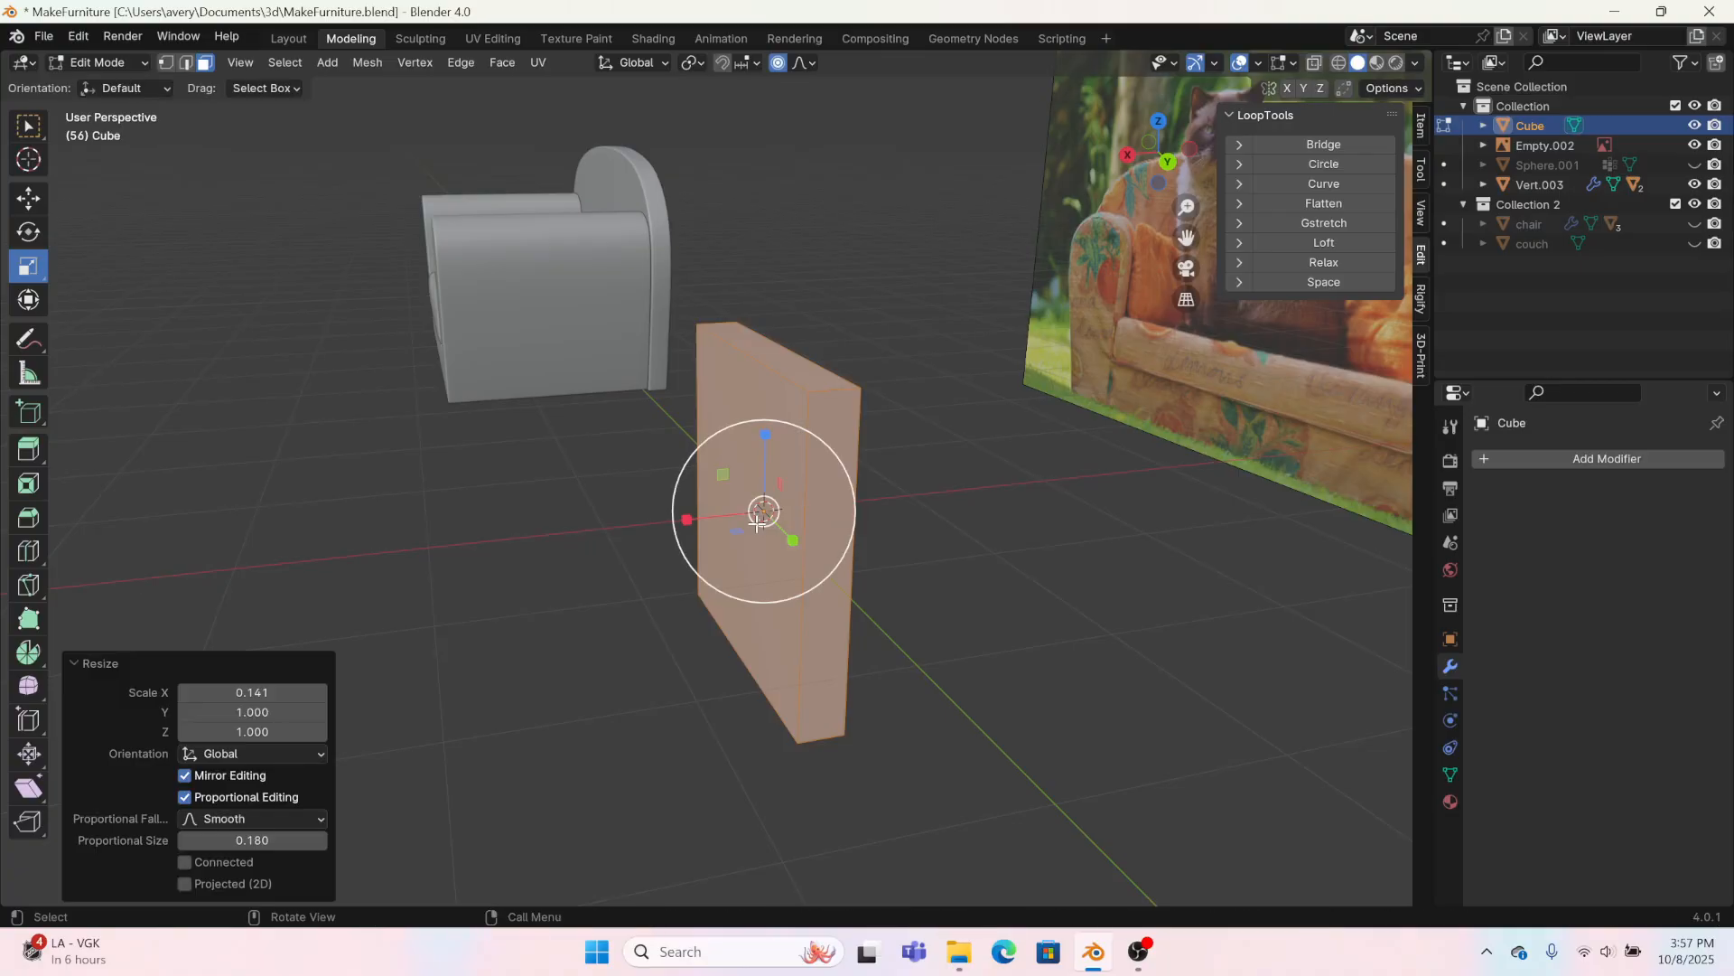
middle_click_drag(764, 513, 861, 514)
Step: Cut one vertical and one horizontal edge loop through the middle of the flattened block's large faces
left_click(28, 550)
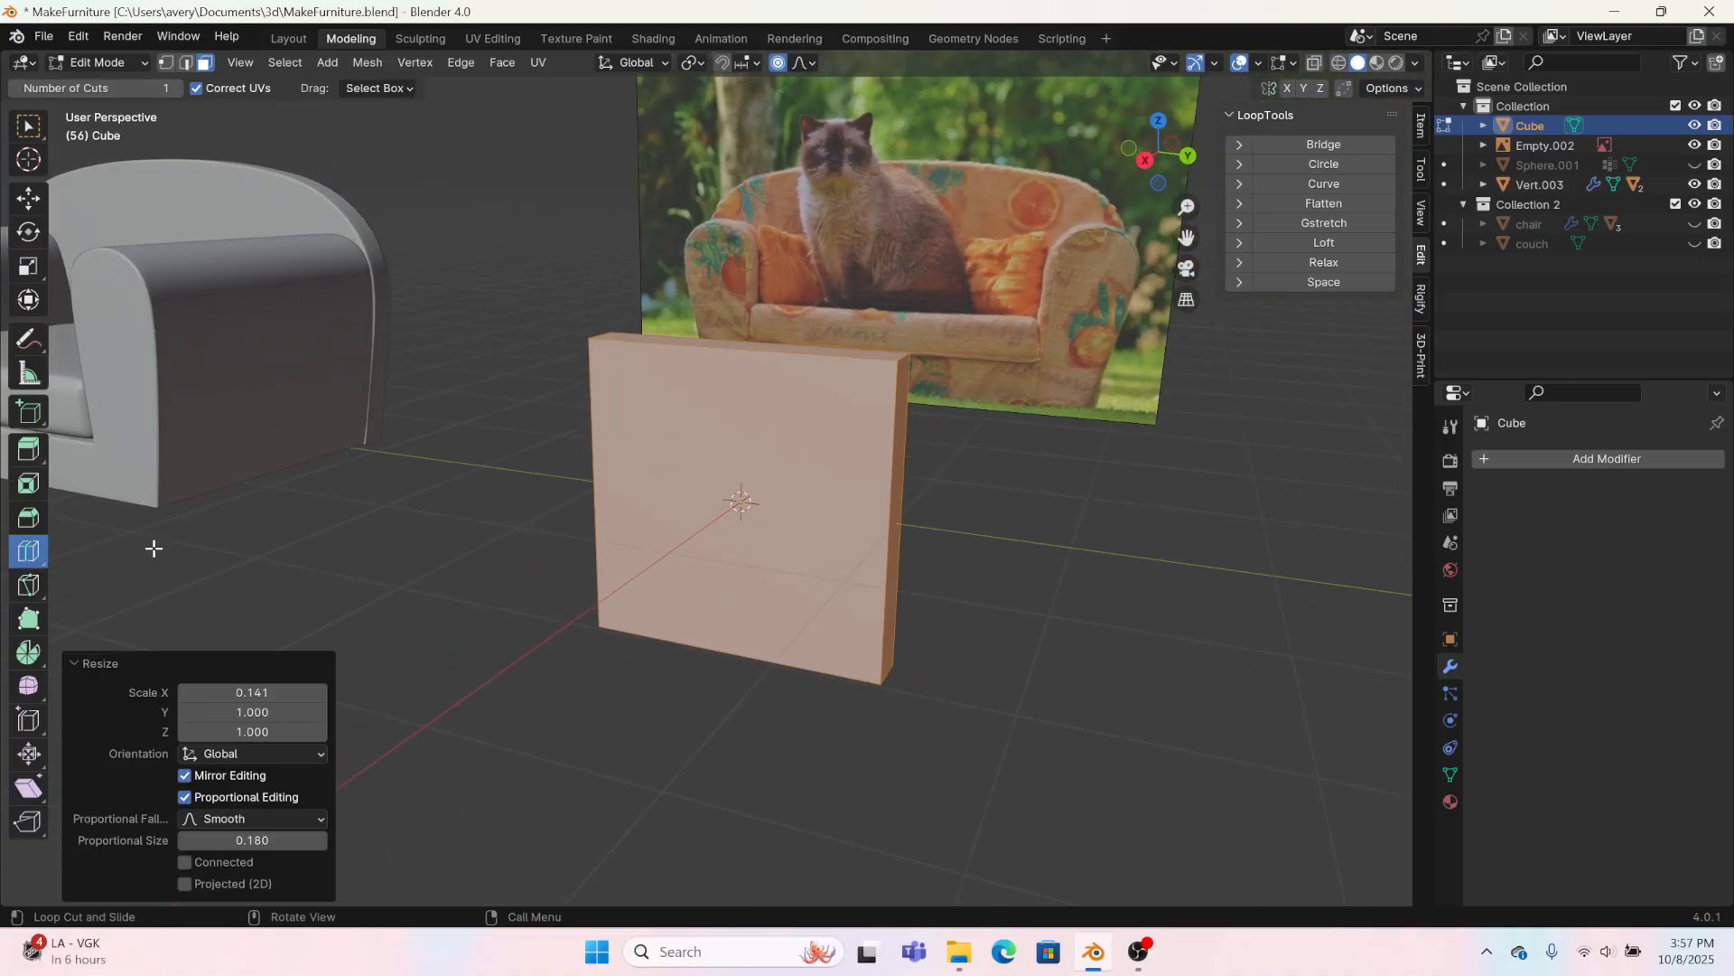
left_click(728, 402)
left_click(720, 466)
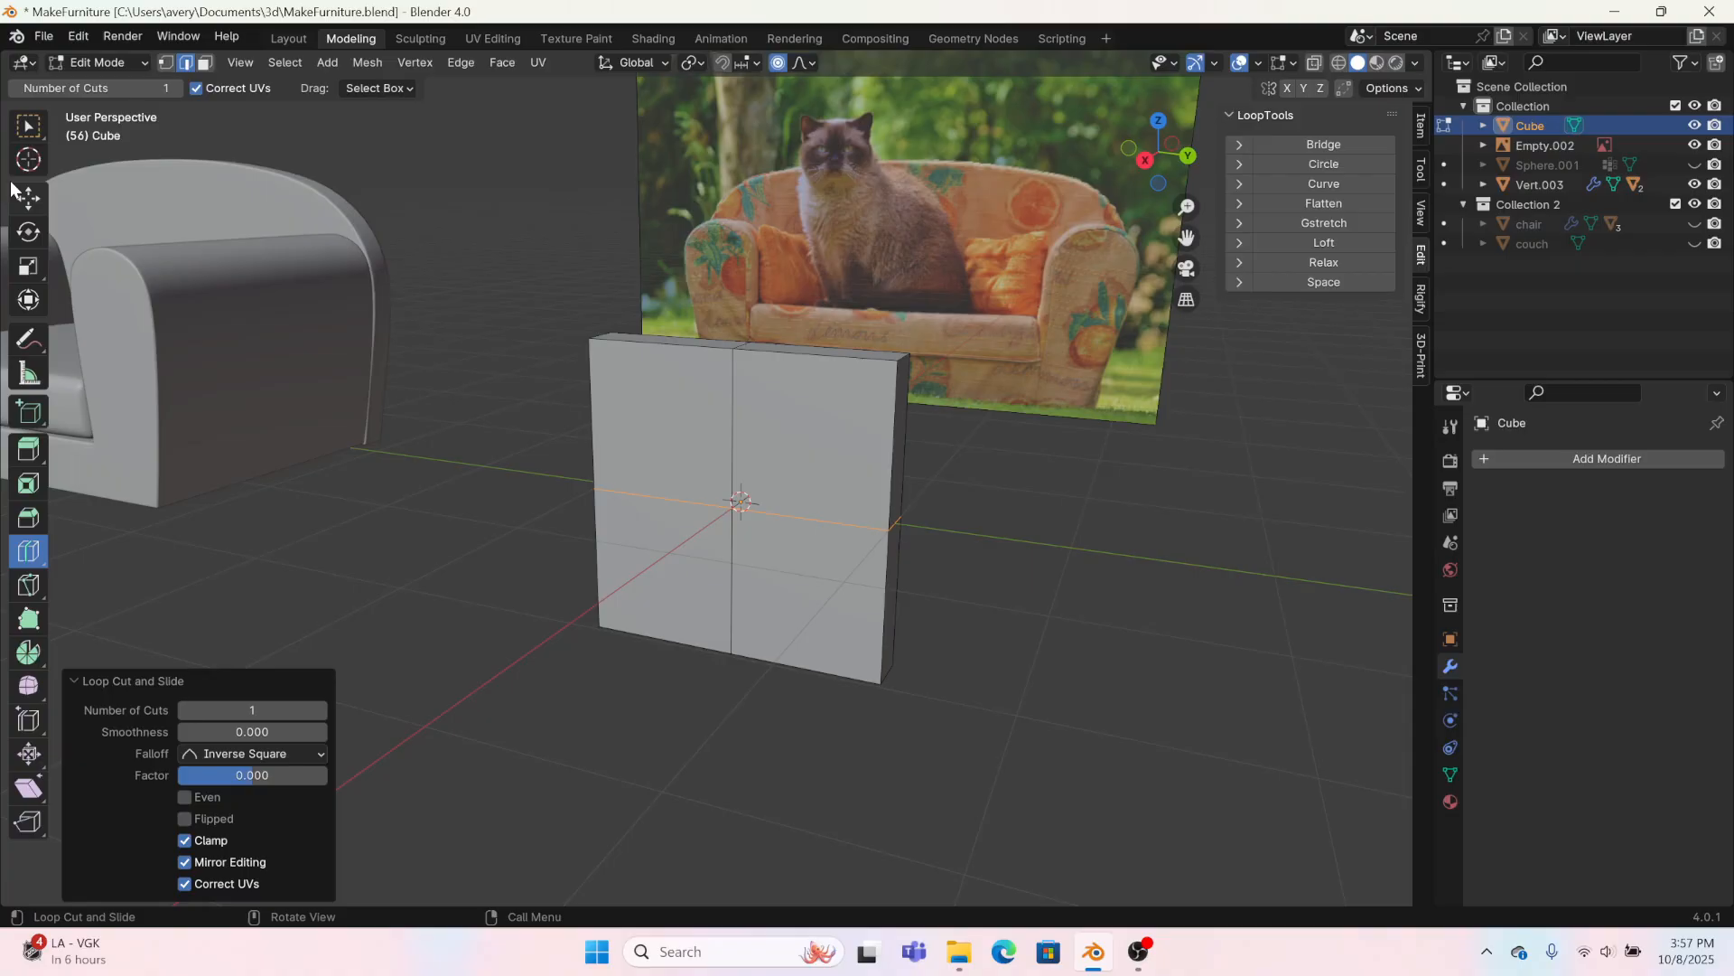
Step: Move the centre vertices of the block's two large faces along X, the front one by -0.16351 m
left_click(29, 197)
left_click(166, 65)
left_click_drag(709, 524, 739, 515)
middle_click_drag(739, 515, 134, 110)
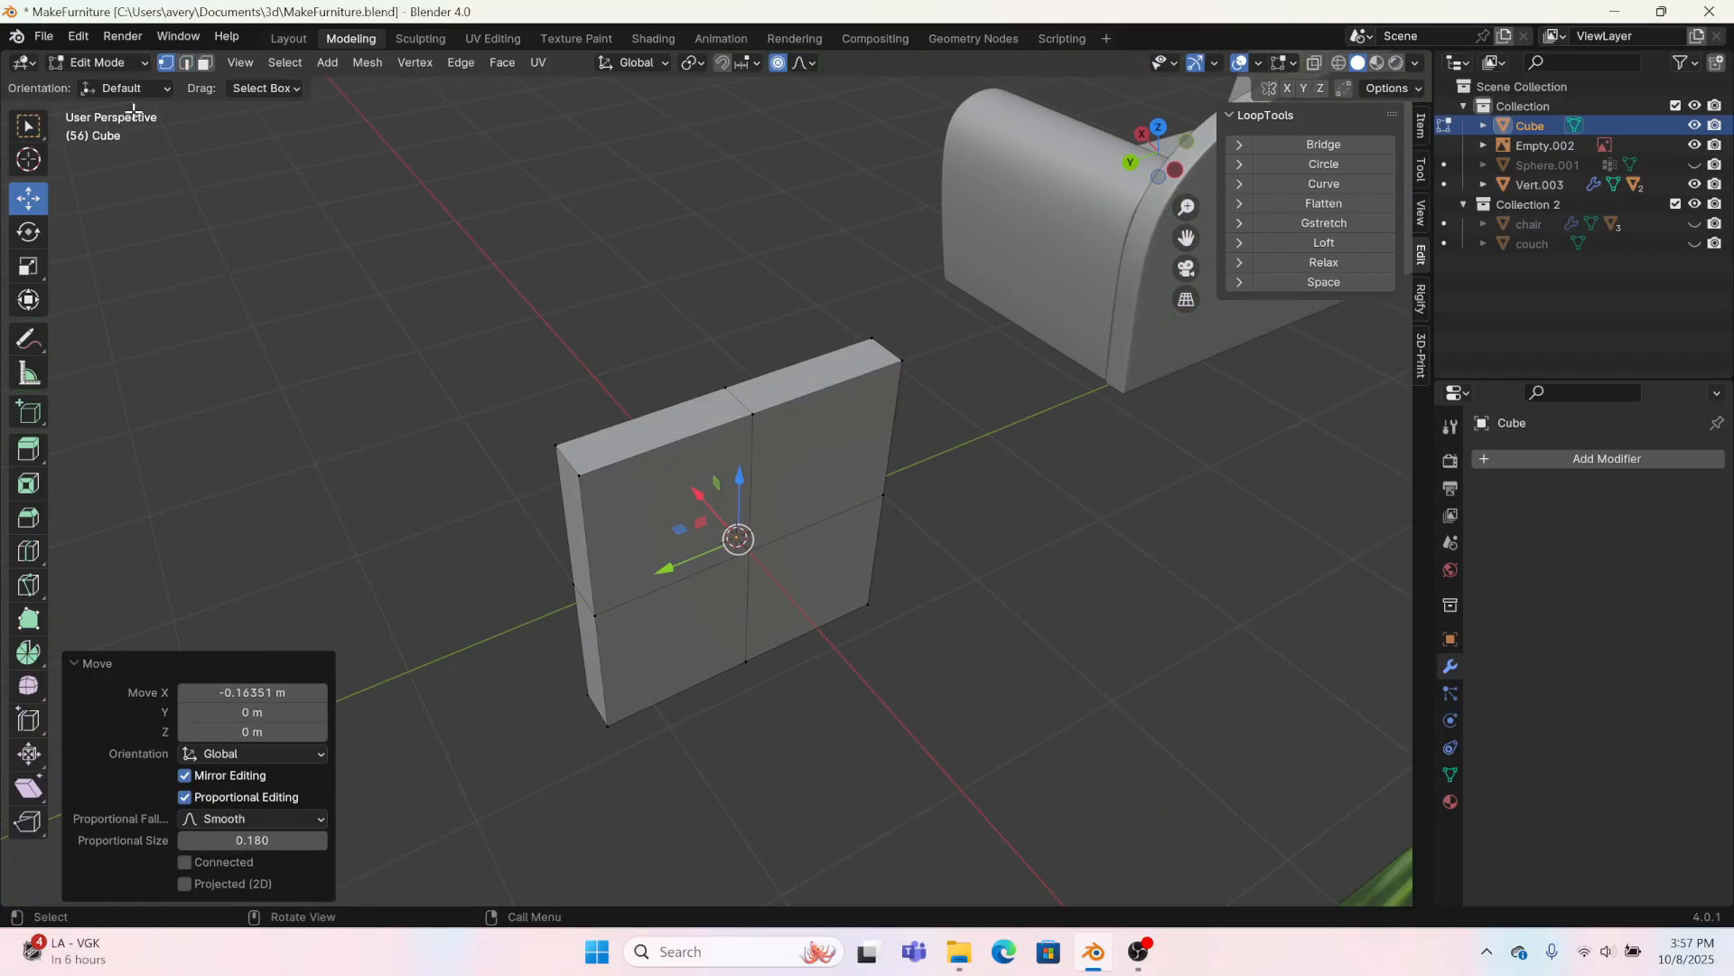
left_click_drag(738, 539, 729, 526)
middle_click_drag(729, 525, 869, 533)
Step: Select the whole mesh and add a Subdivision Surface modifier with a viewport level of 3
key("a")
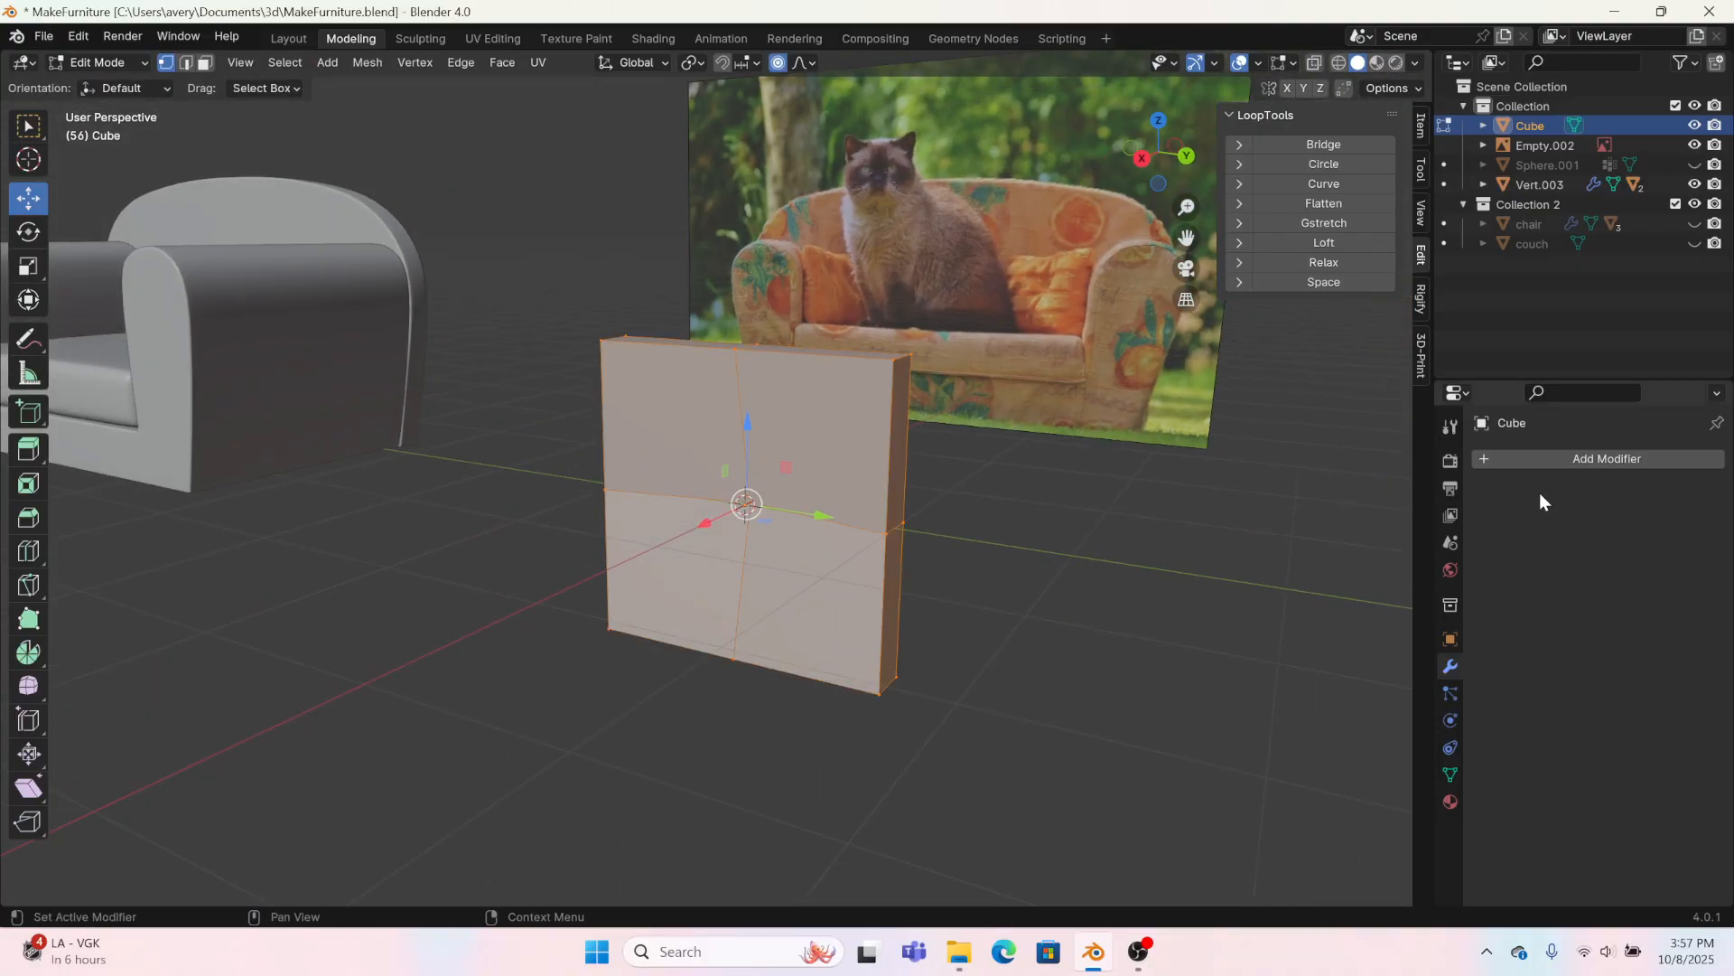
left_click(1557, 456)
mouse_move(1504, 468)
left_click(1335, 700)
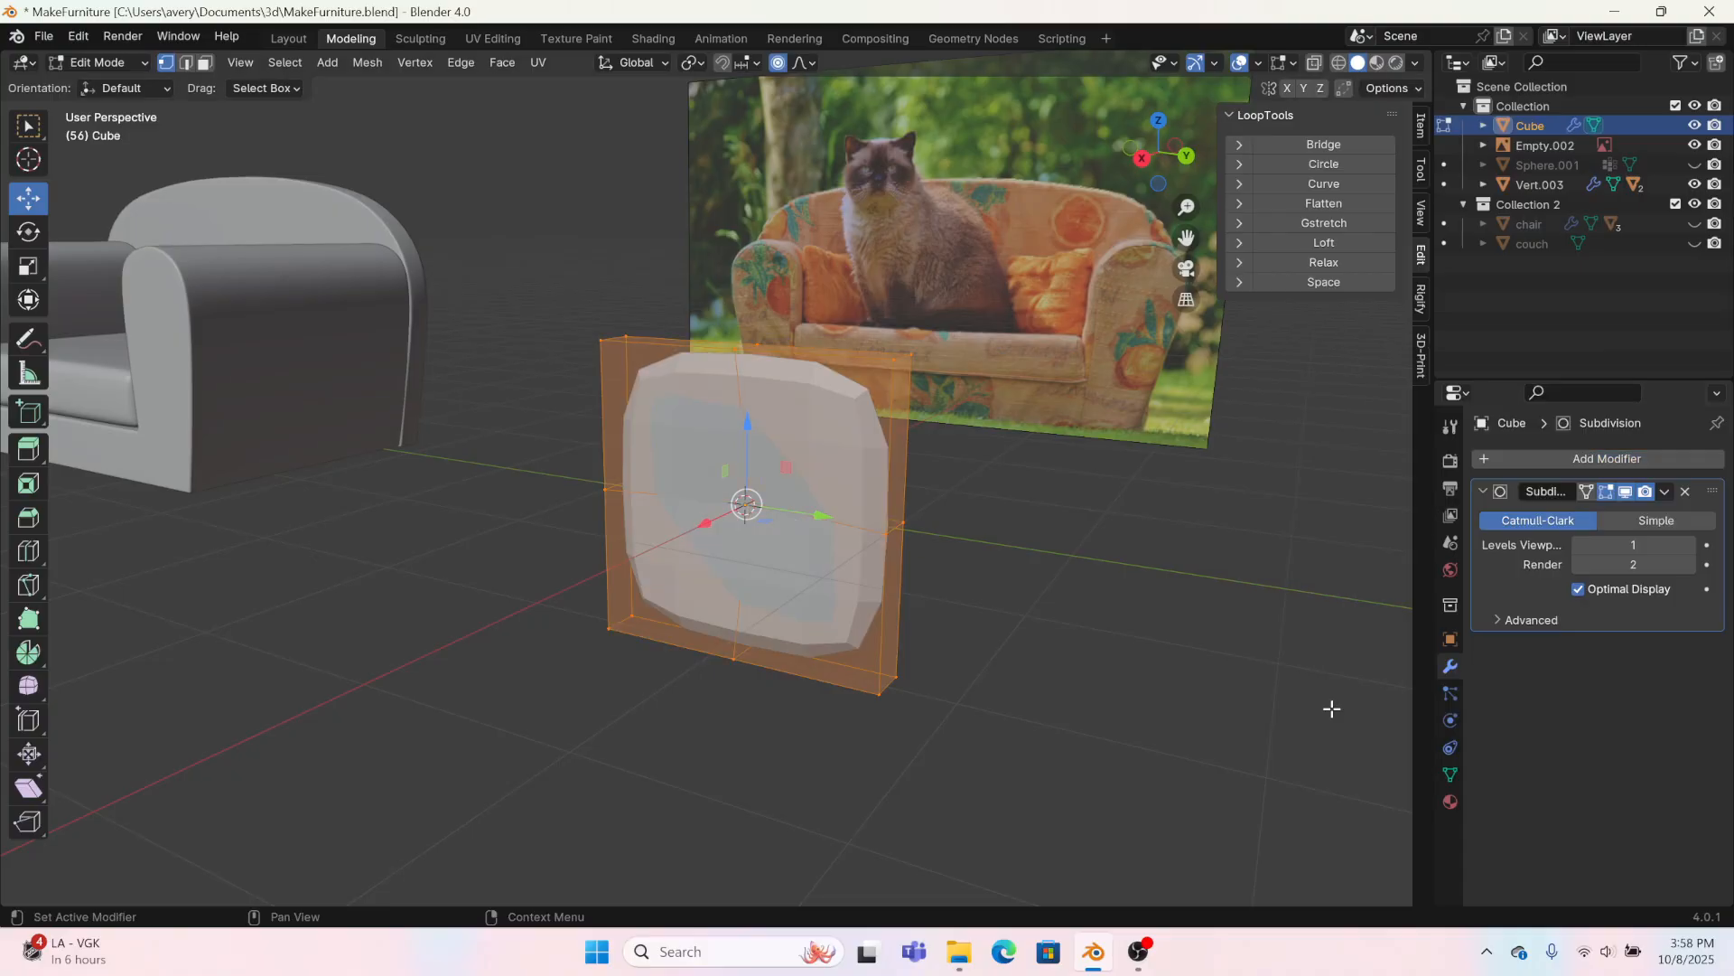
left_click(1688, 544)
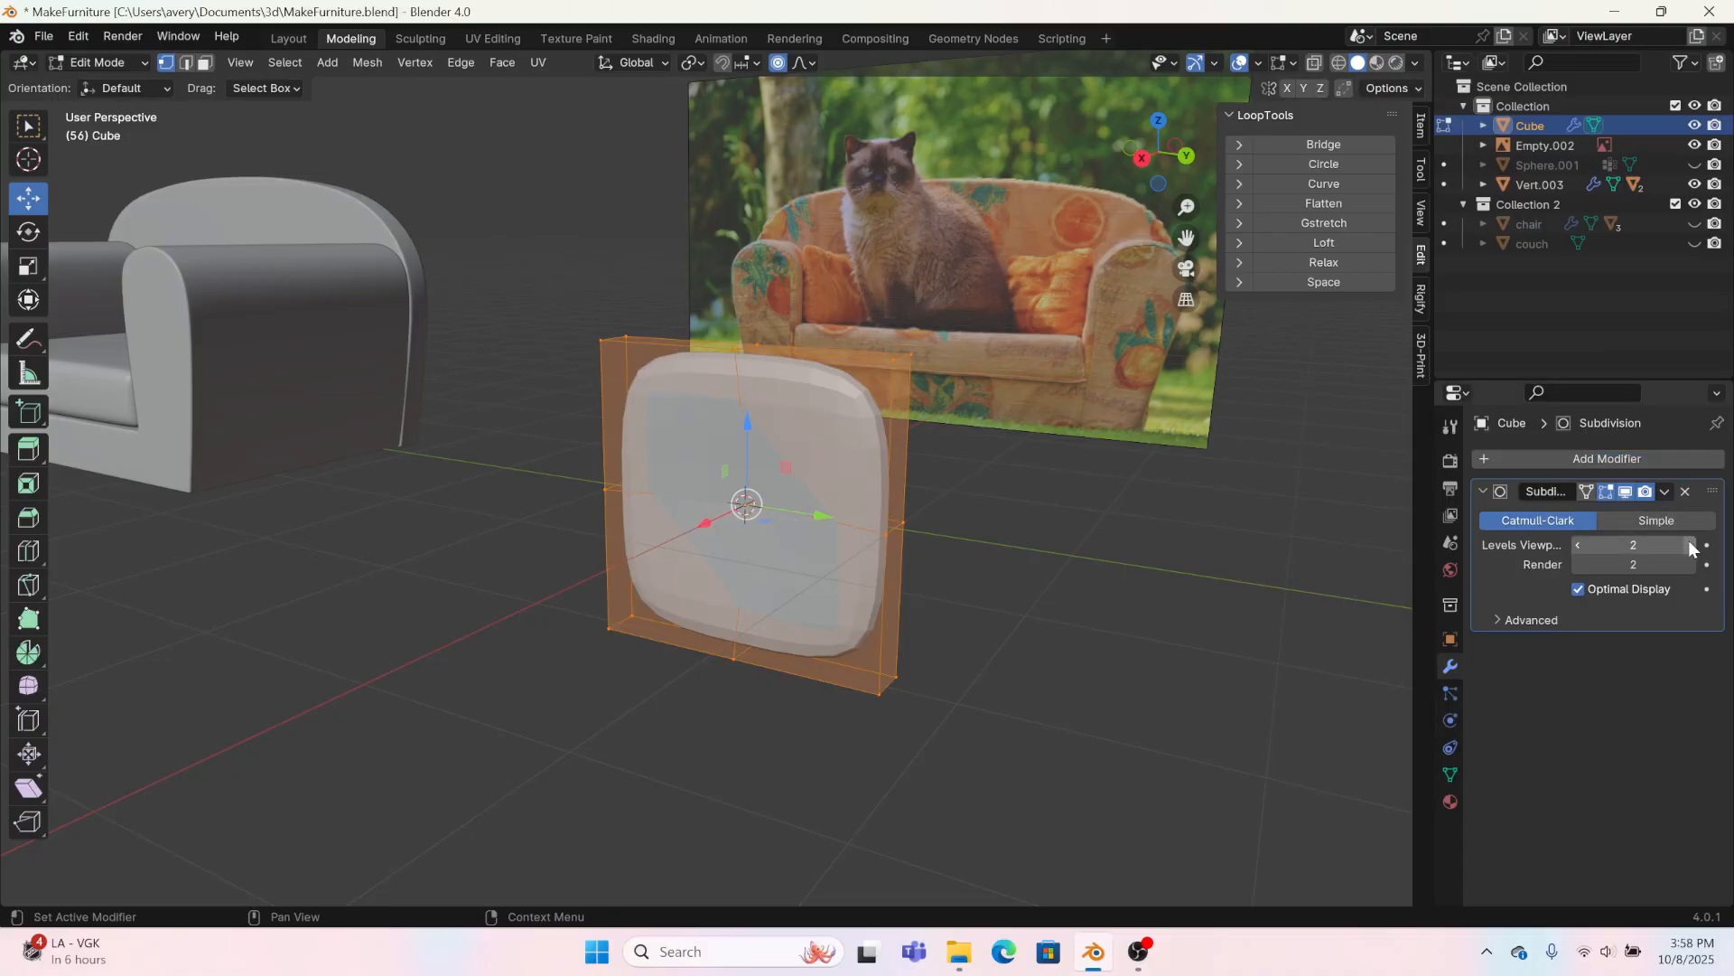
left_click(1688, 544)
Step: Thicken the whole pillow block along X to a scale of 2.070
middle_click_drag(1309, 633, 2, 324)
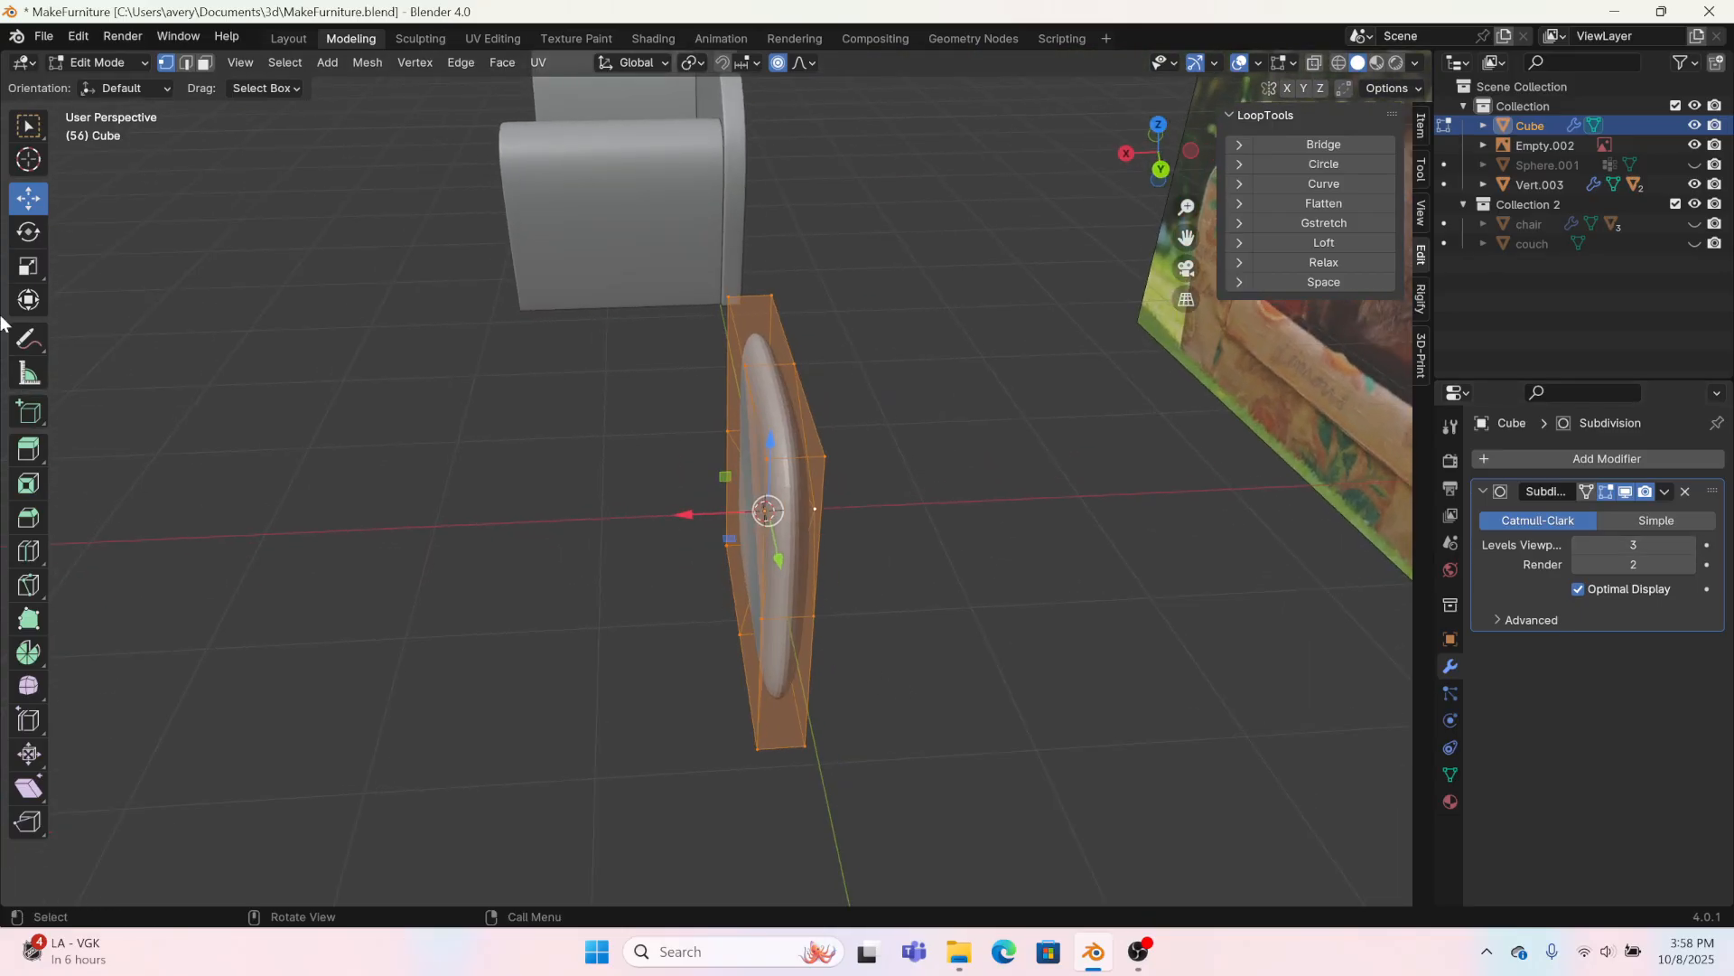
left_click(28, 265)
left_click_drag(688, 514, 608, 527)
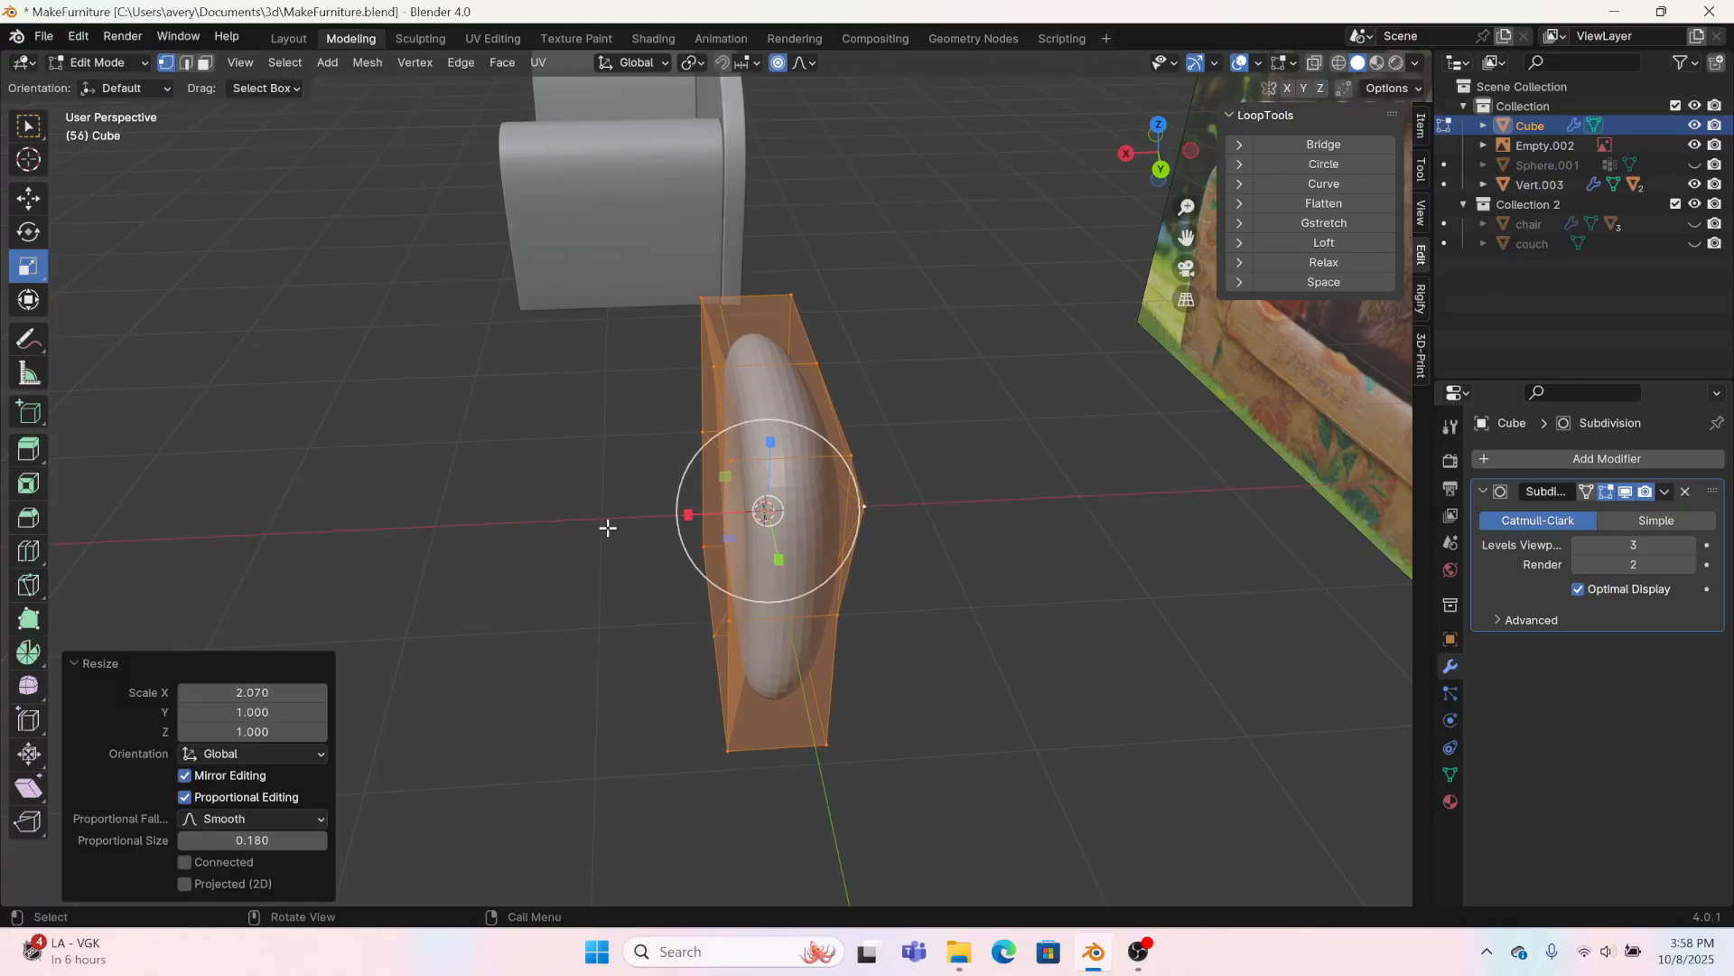
Step: Subdivide the entire pillow cage once to gain more vertices on its faces
middle_click_drag(608, 527, 78, 452)
left_click(28, 551)
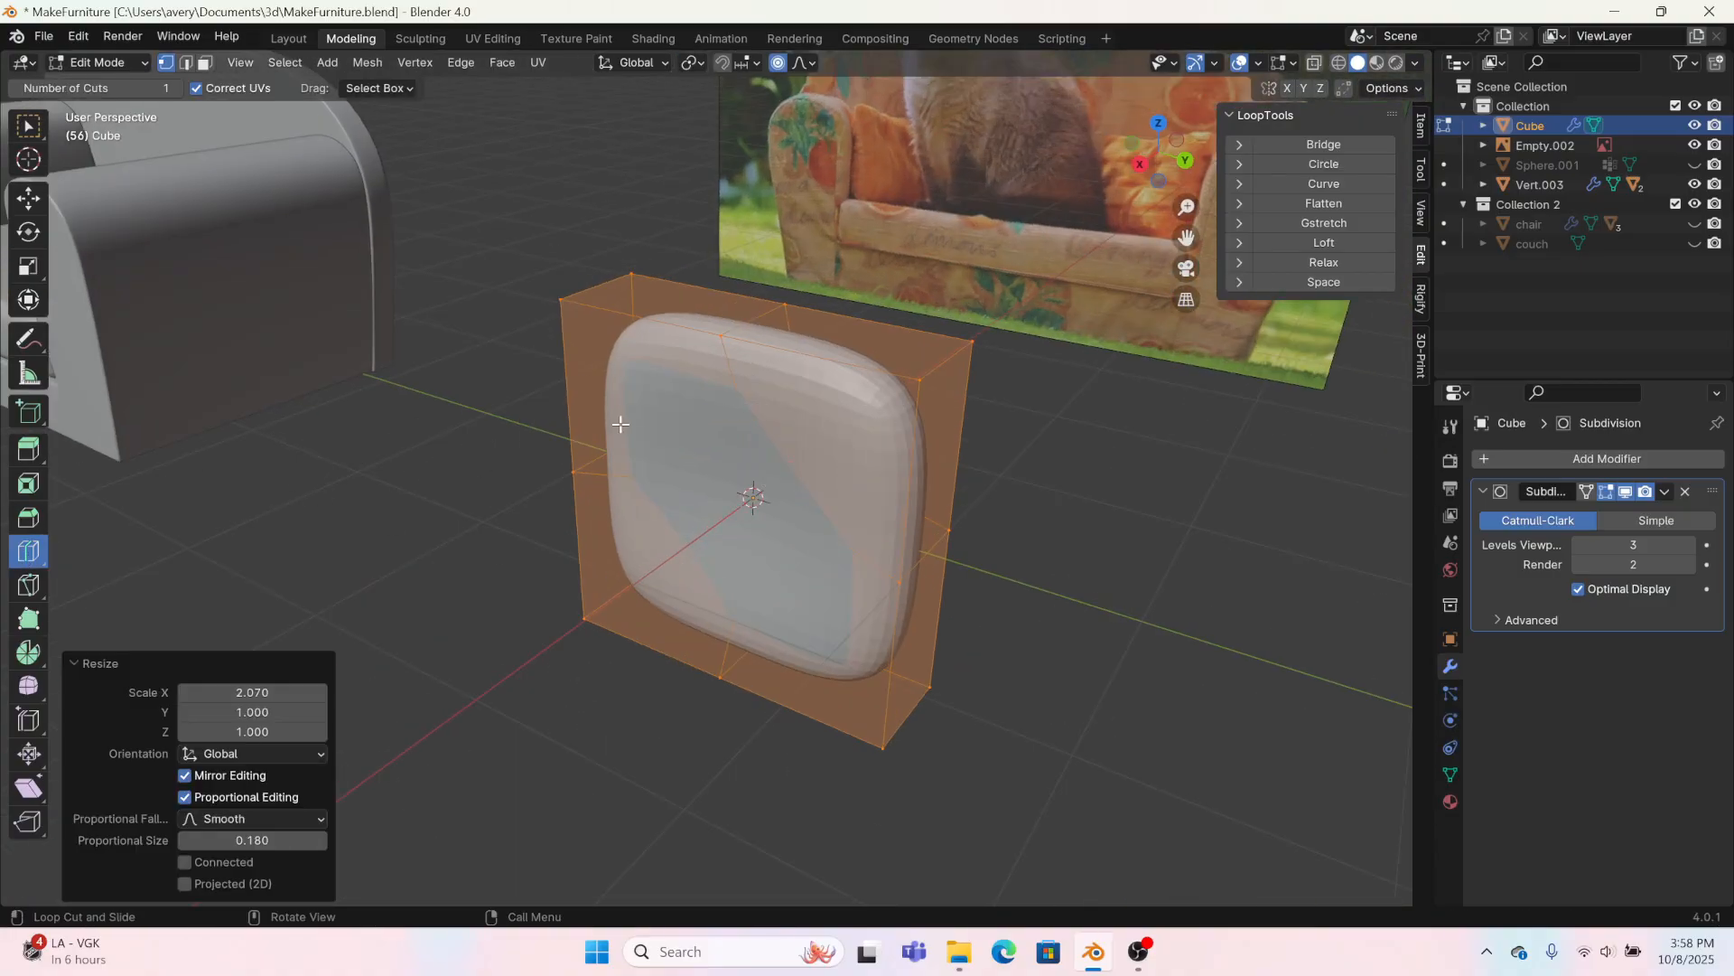
left_click(25, 201)
right_click(628, 415)
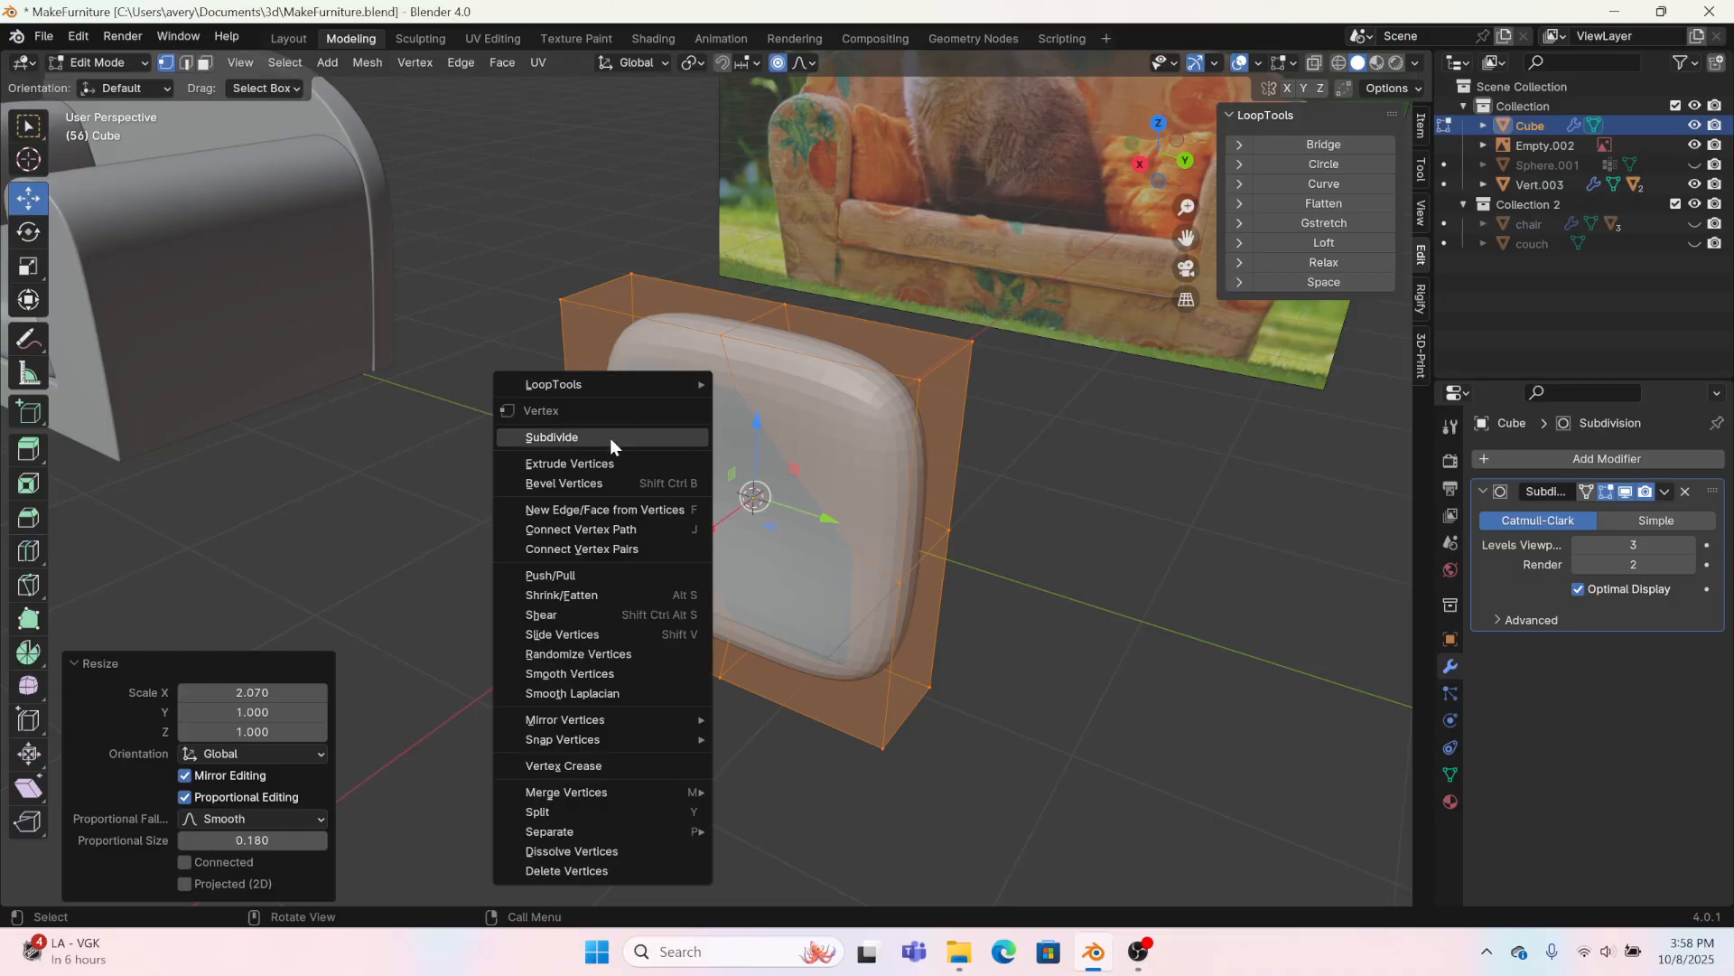
left_click(610, 437)
Step: Select the four inner vertices around the centre of the front face and move them 0.32938 m along X
left_click(653, 403)
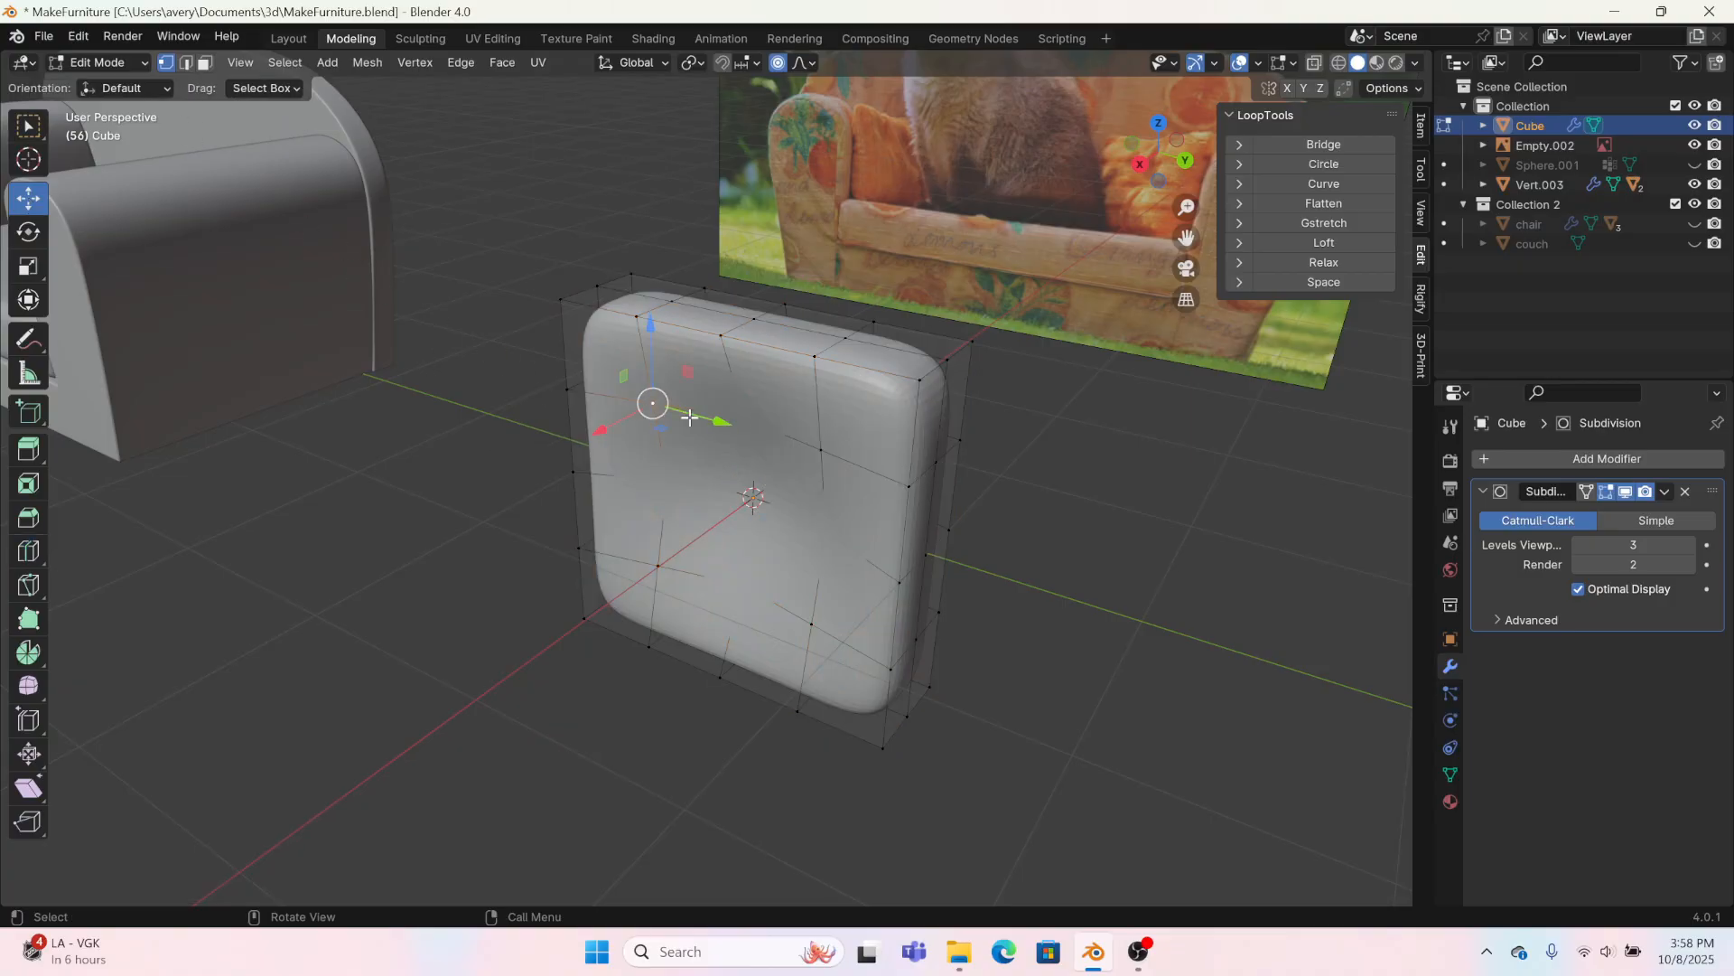
left_click(821, 450, "shift")
left_click(807, 600, "shift")
left_click(674, 561, "shift")
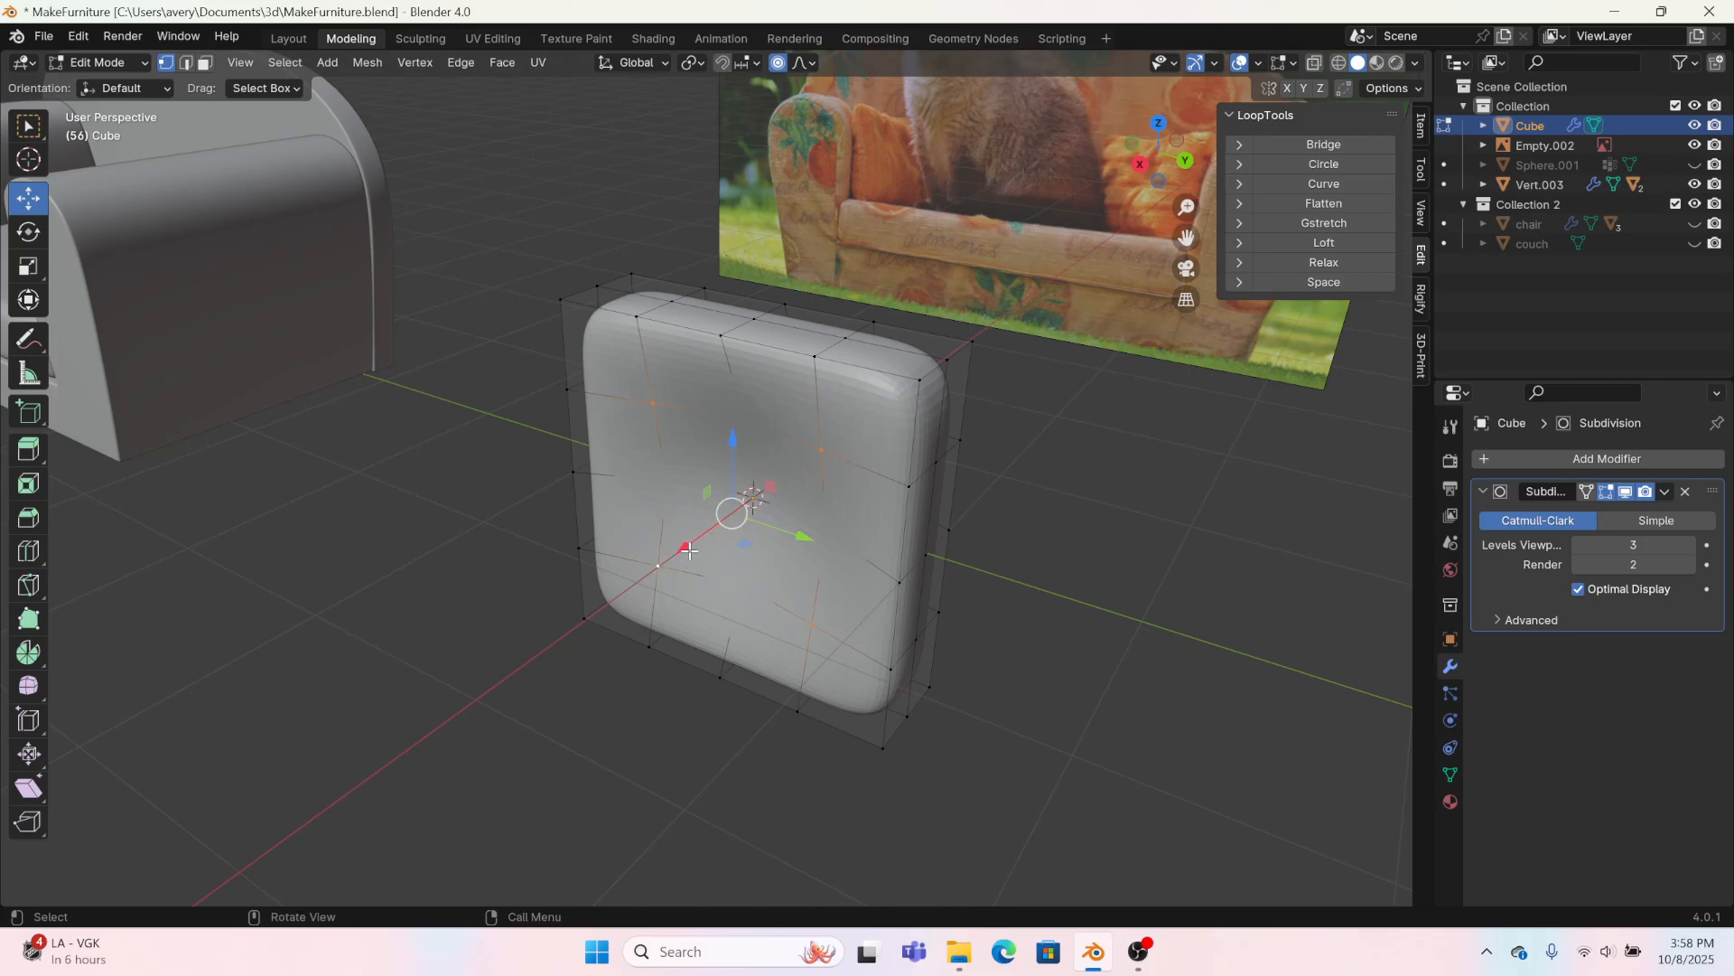
left_click_drag(686, 547, 649, 575)
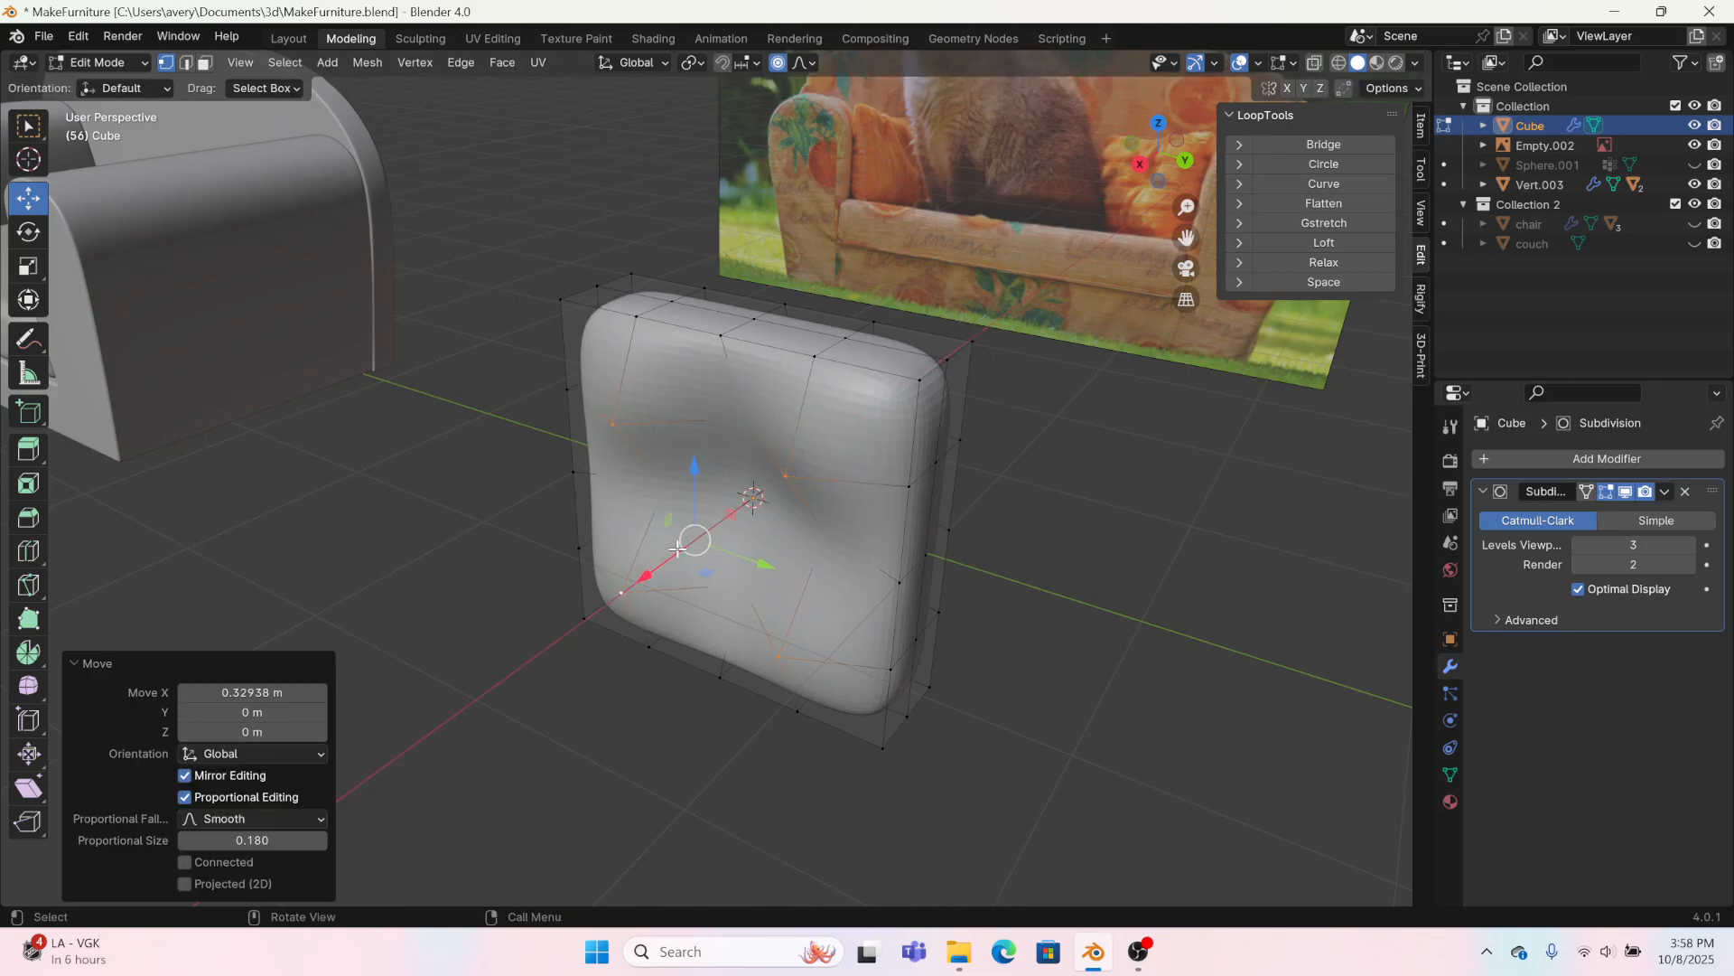
Step: Select the thickness edges at all four corners of the pillow cage and view it straight from the right
left_click(936, 370)
left_click(584, 288, "alt")
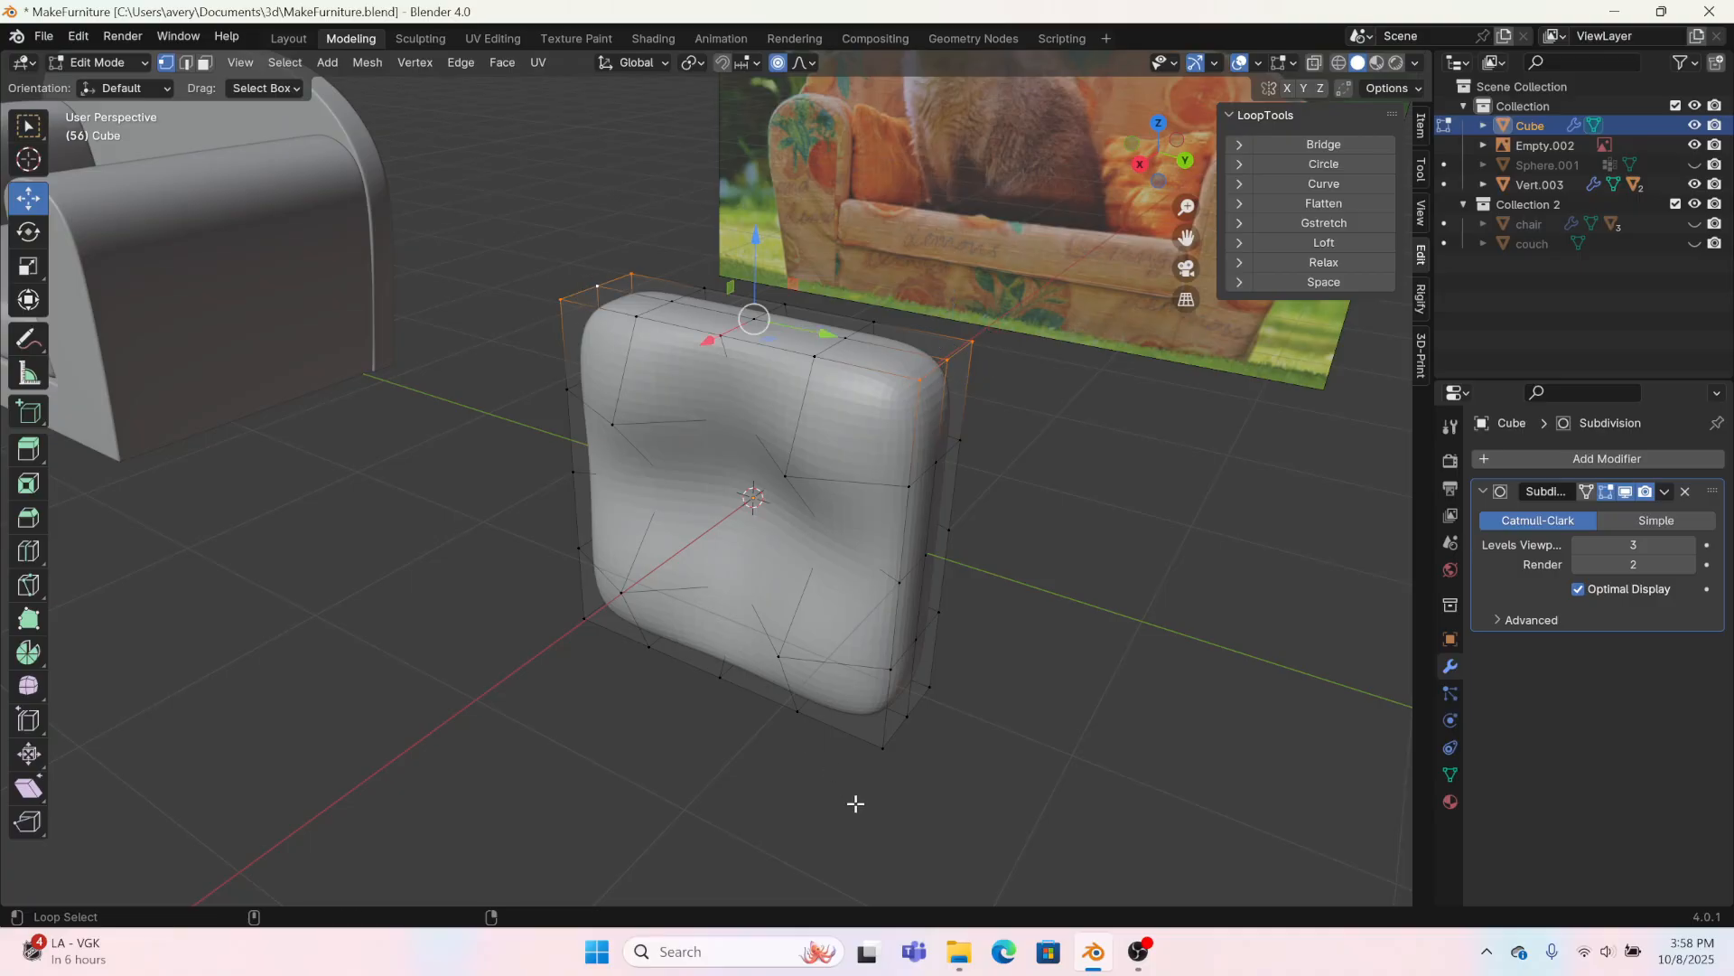
middle_click_drag(891, 728, 479, 714)
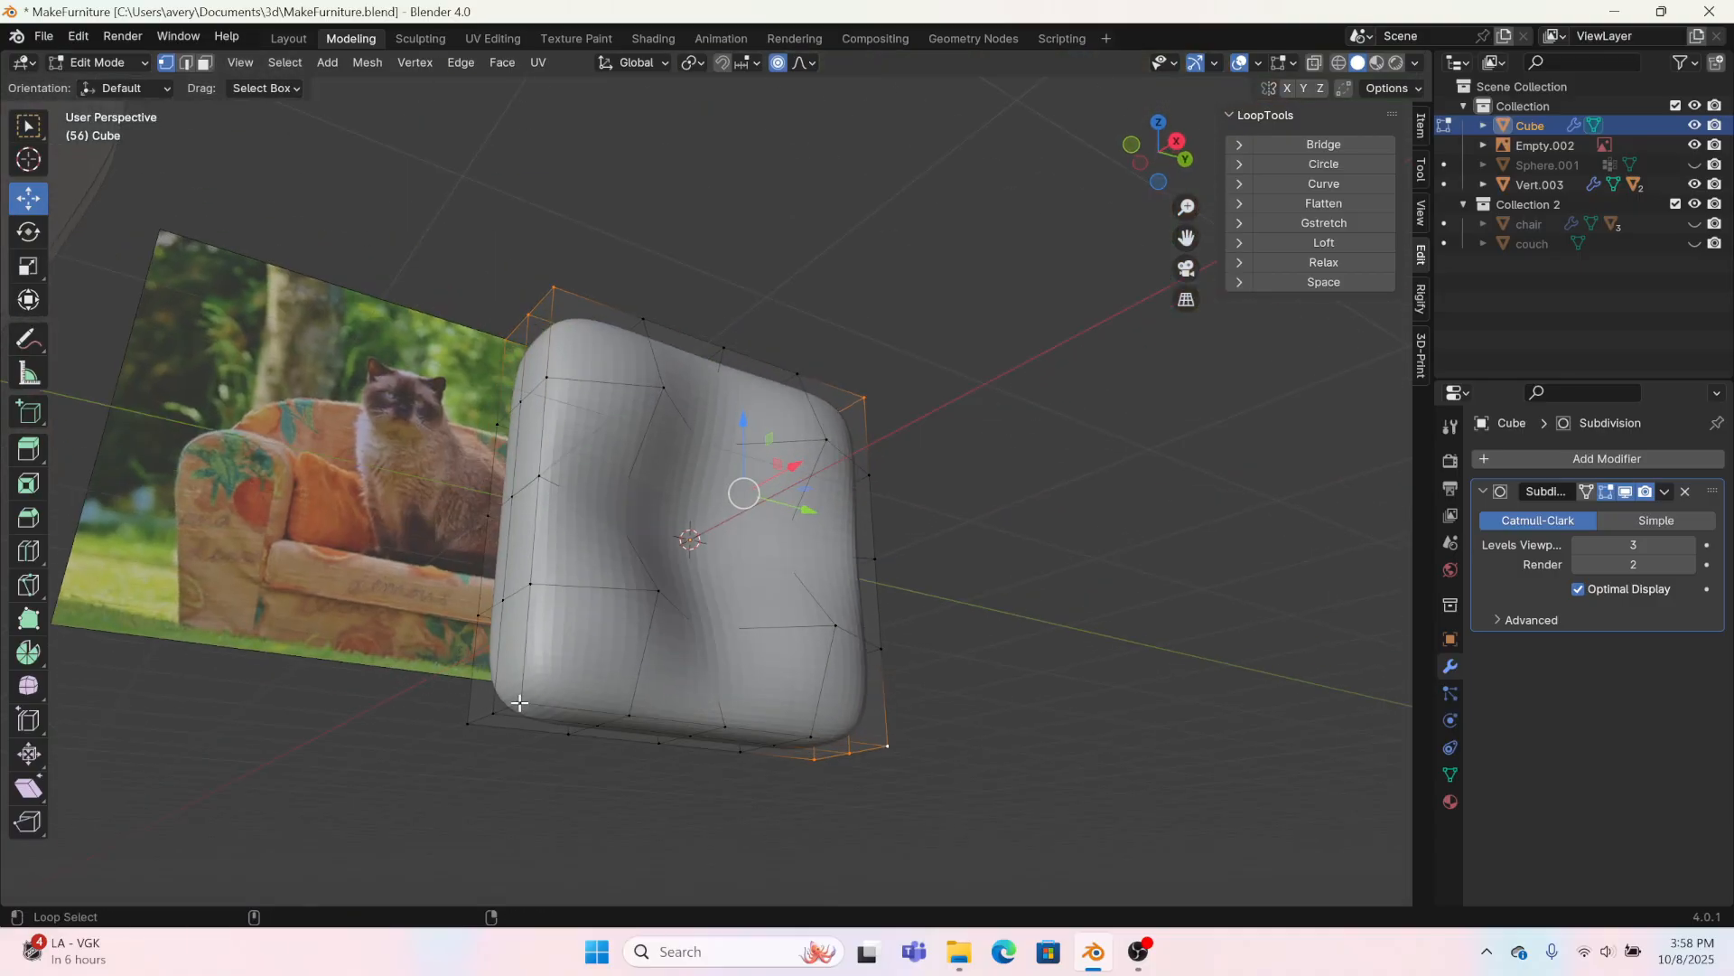
left_click(1177, 141)
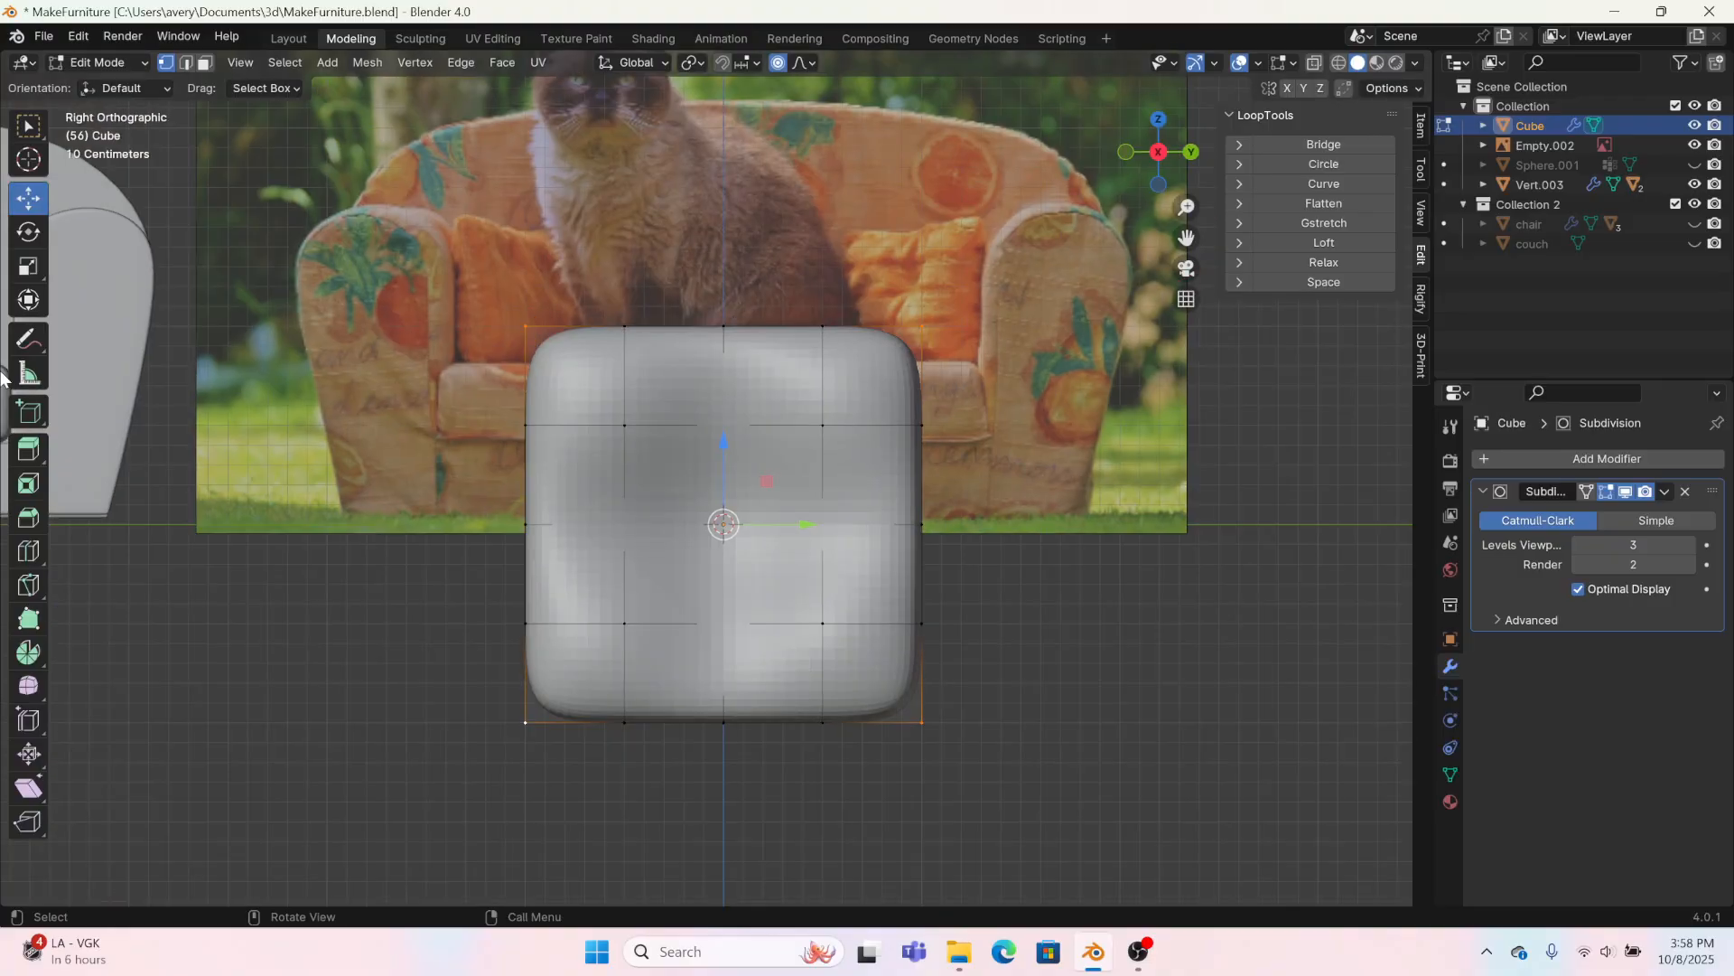
left_click(25, 267)
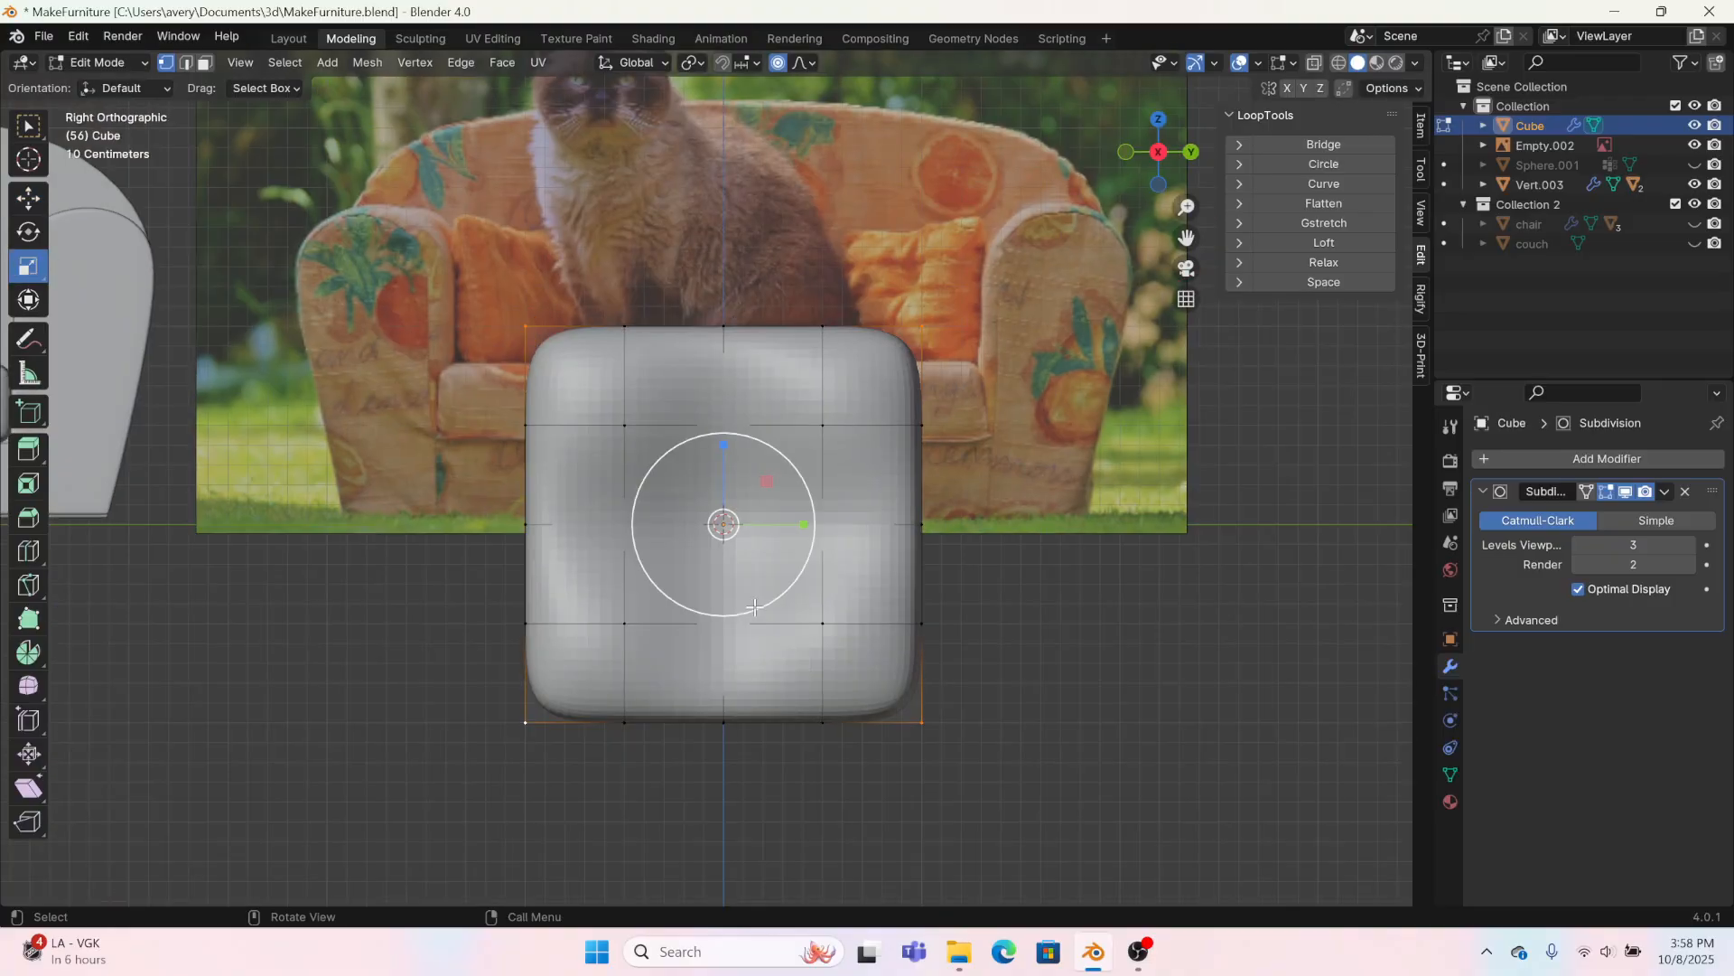
left_click_drag(800, 523, 793, 529)
left_click(784, 531)
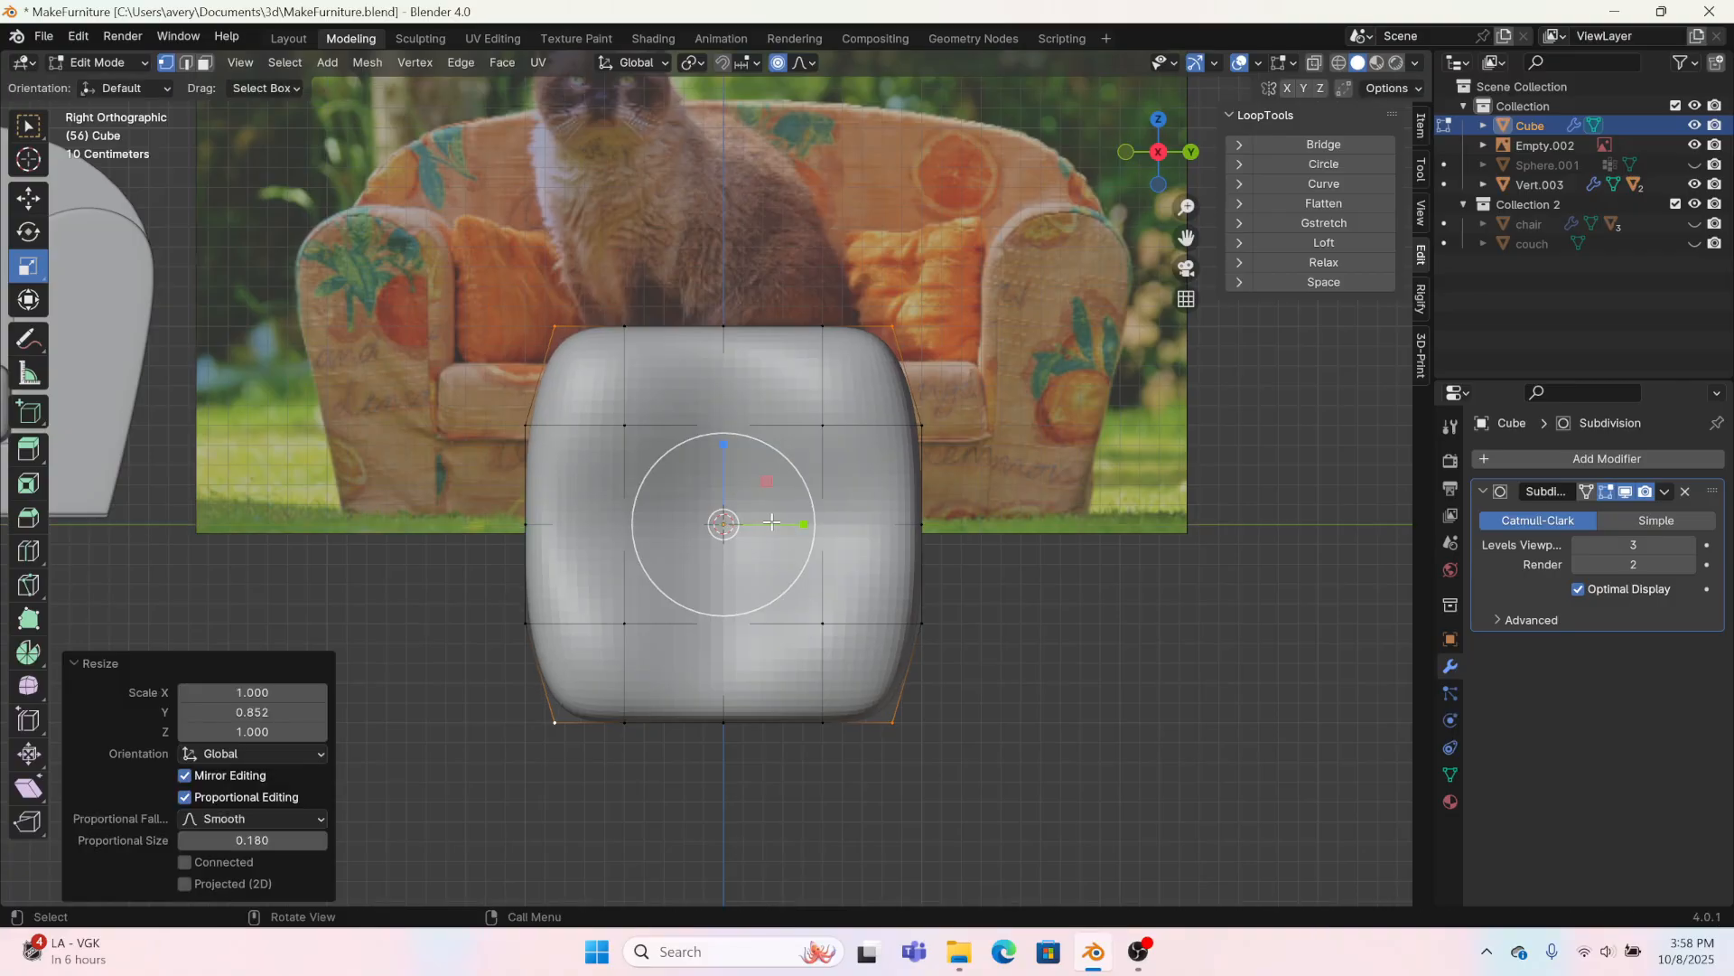
Step: Scale the selected corner vertices uniformly to 0.889 to round off the pillow's corners
key("s")
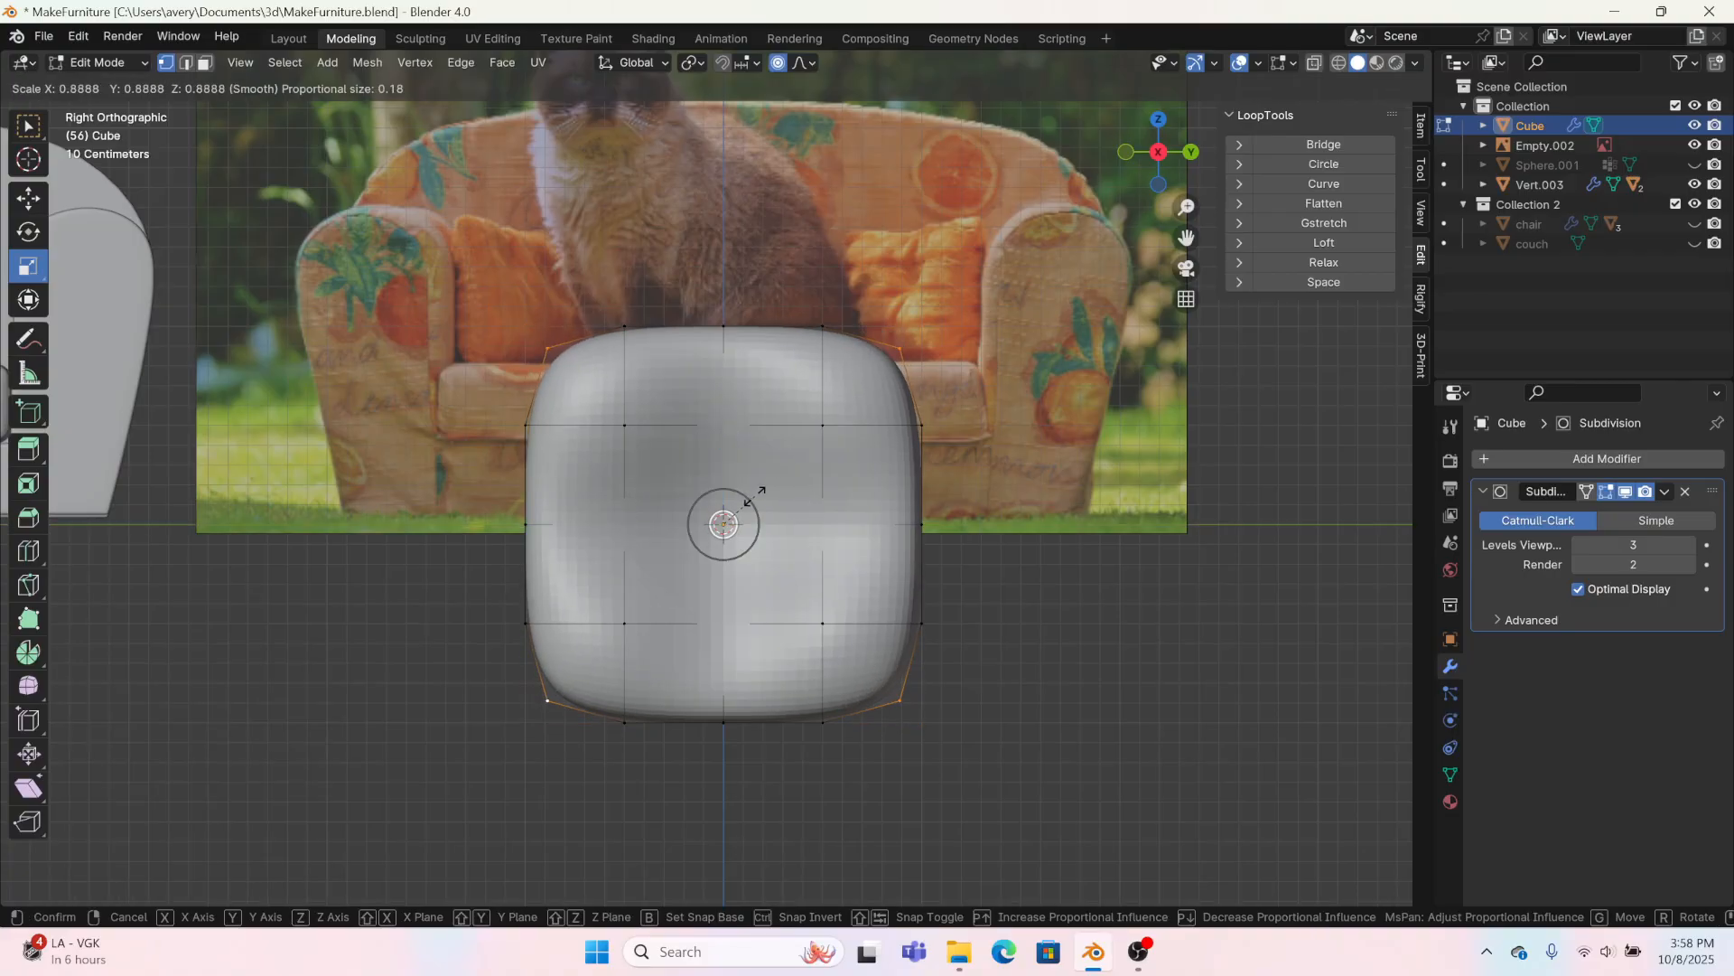
left_click(758, 495)
middle_click_drag(759, 495, 371, 550)
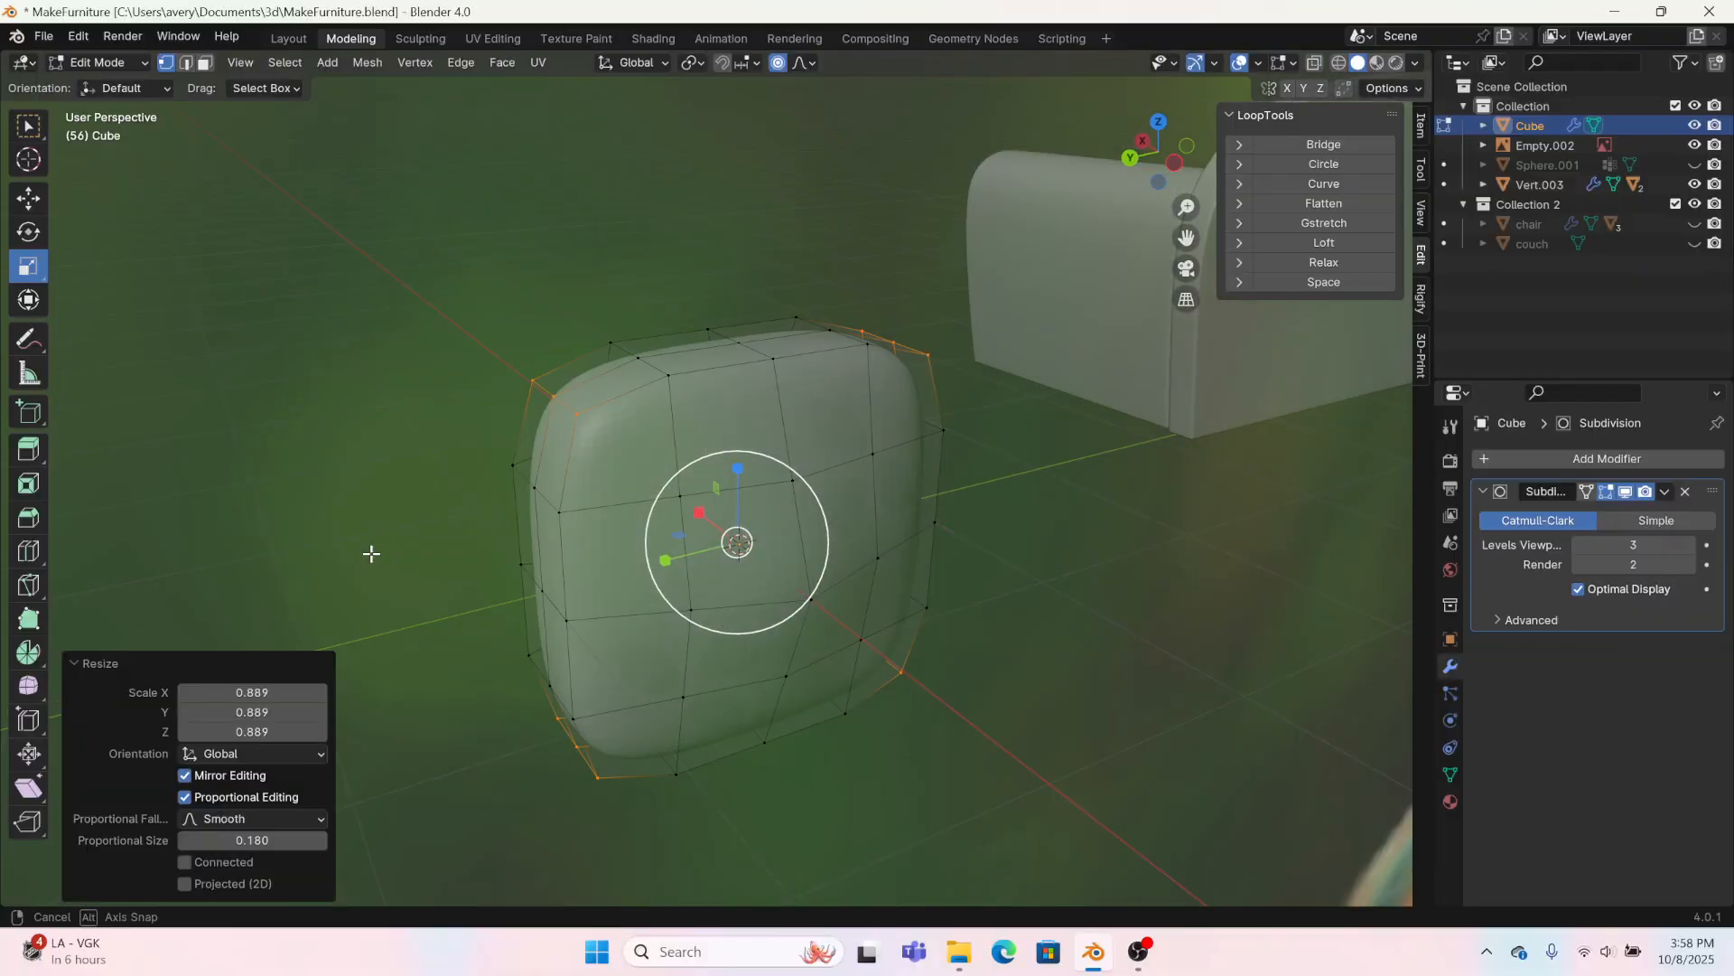
Step: Select the middle edges on the pillow's upper and lower sides and scale them to 0.951 along Z
middle_click_drag(666, 394, 1039, 410)
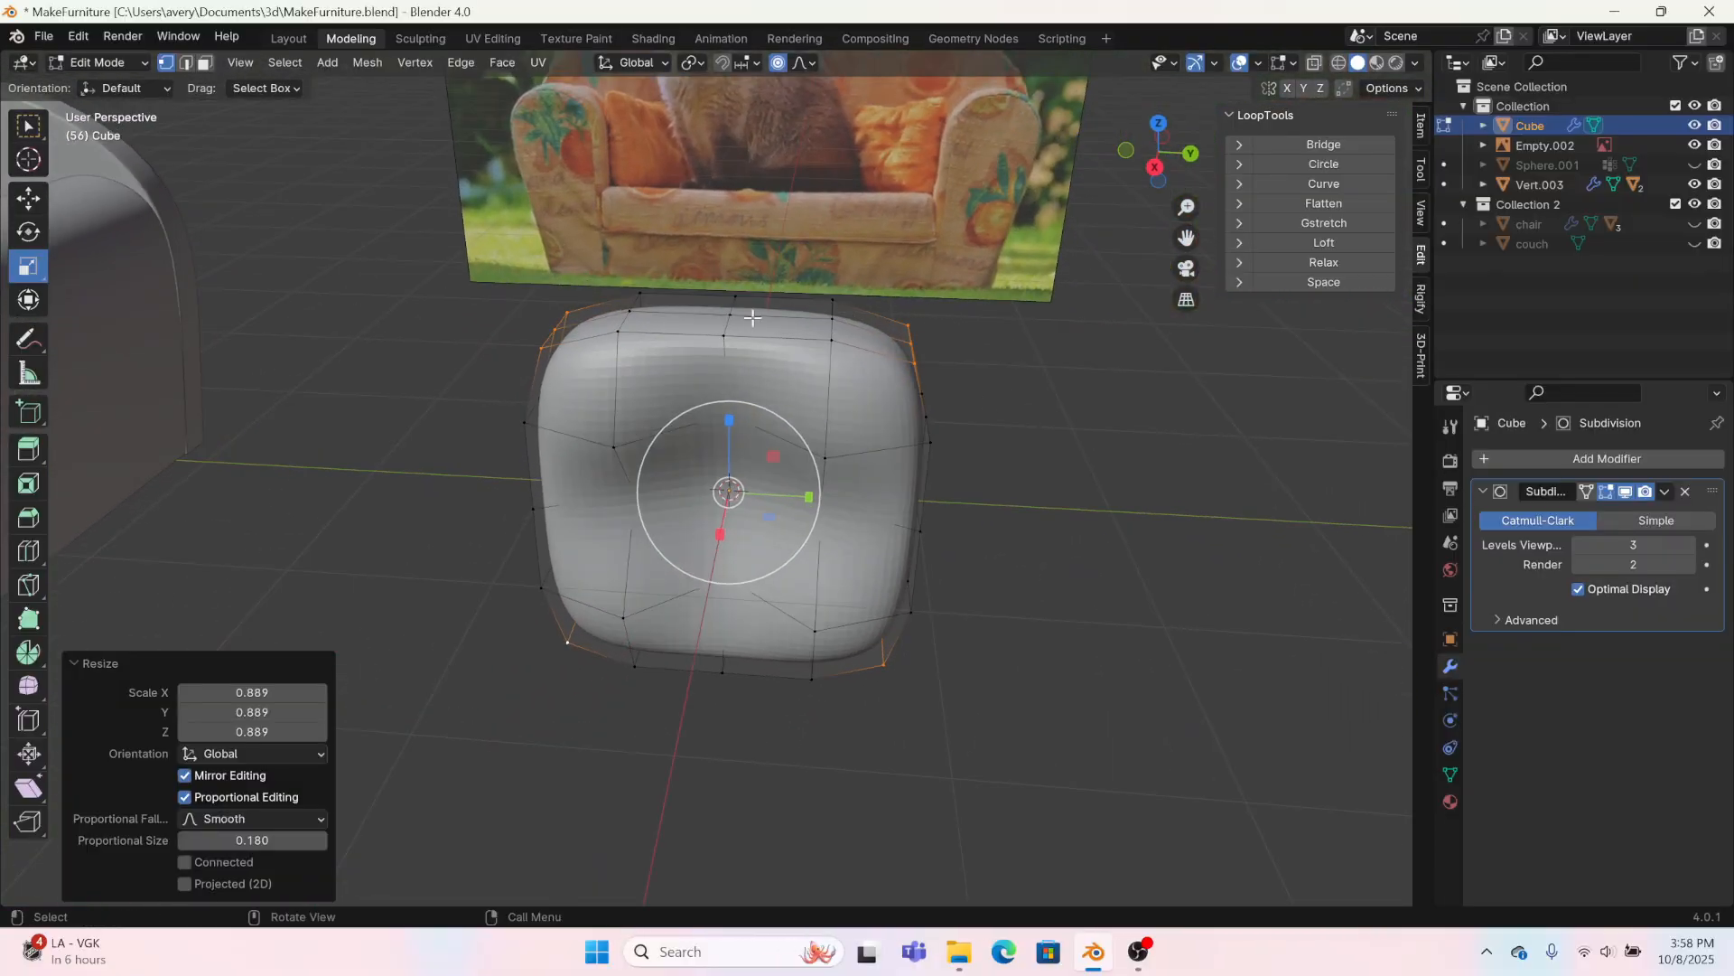
left_click(729, 328, "alt")
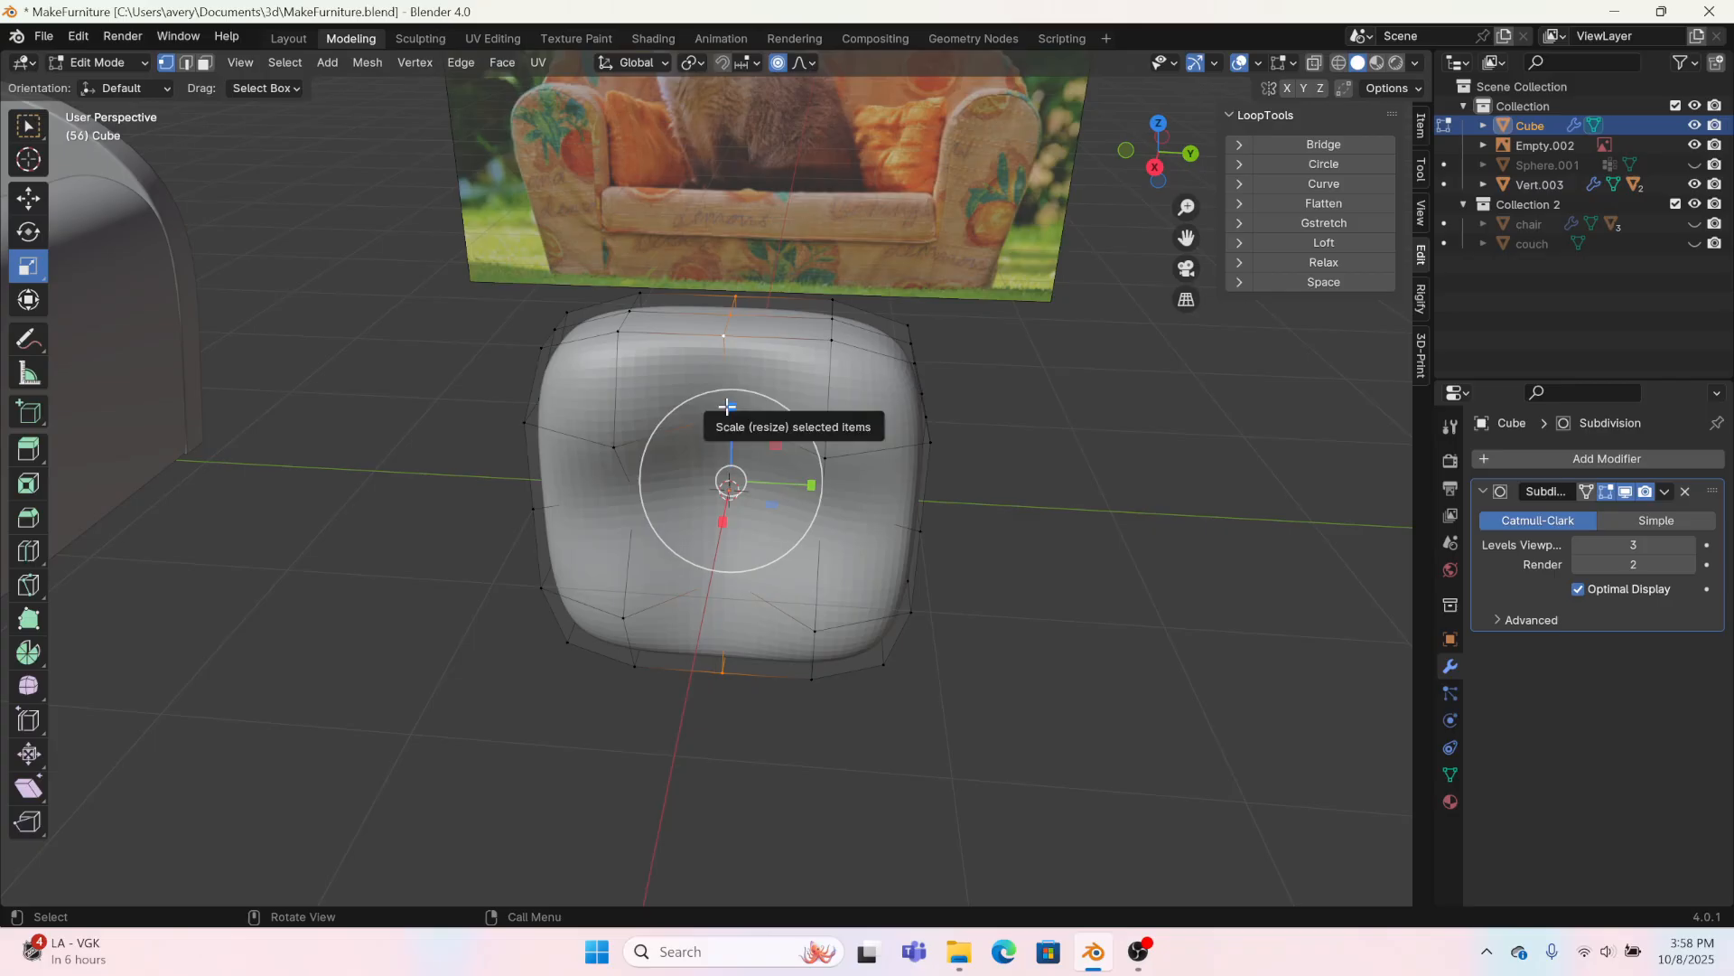
left_click_drag(728, 406, 724, 416)
middle_click_drag(803, 555, 817, 499)
left_click(16, 201)
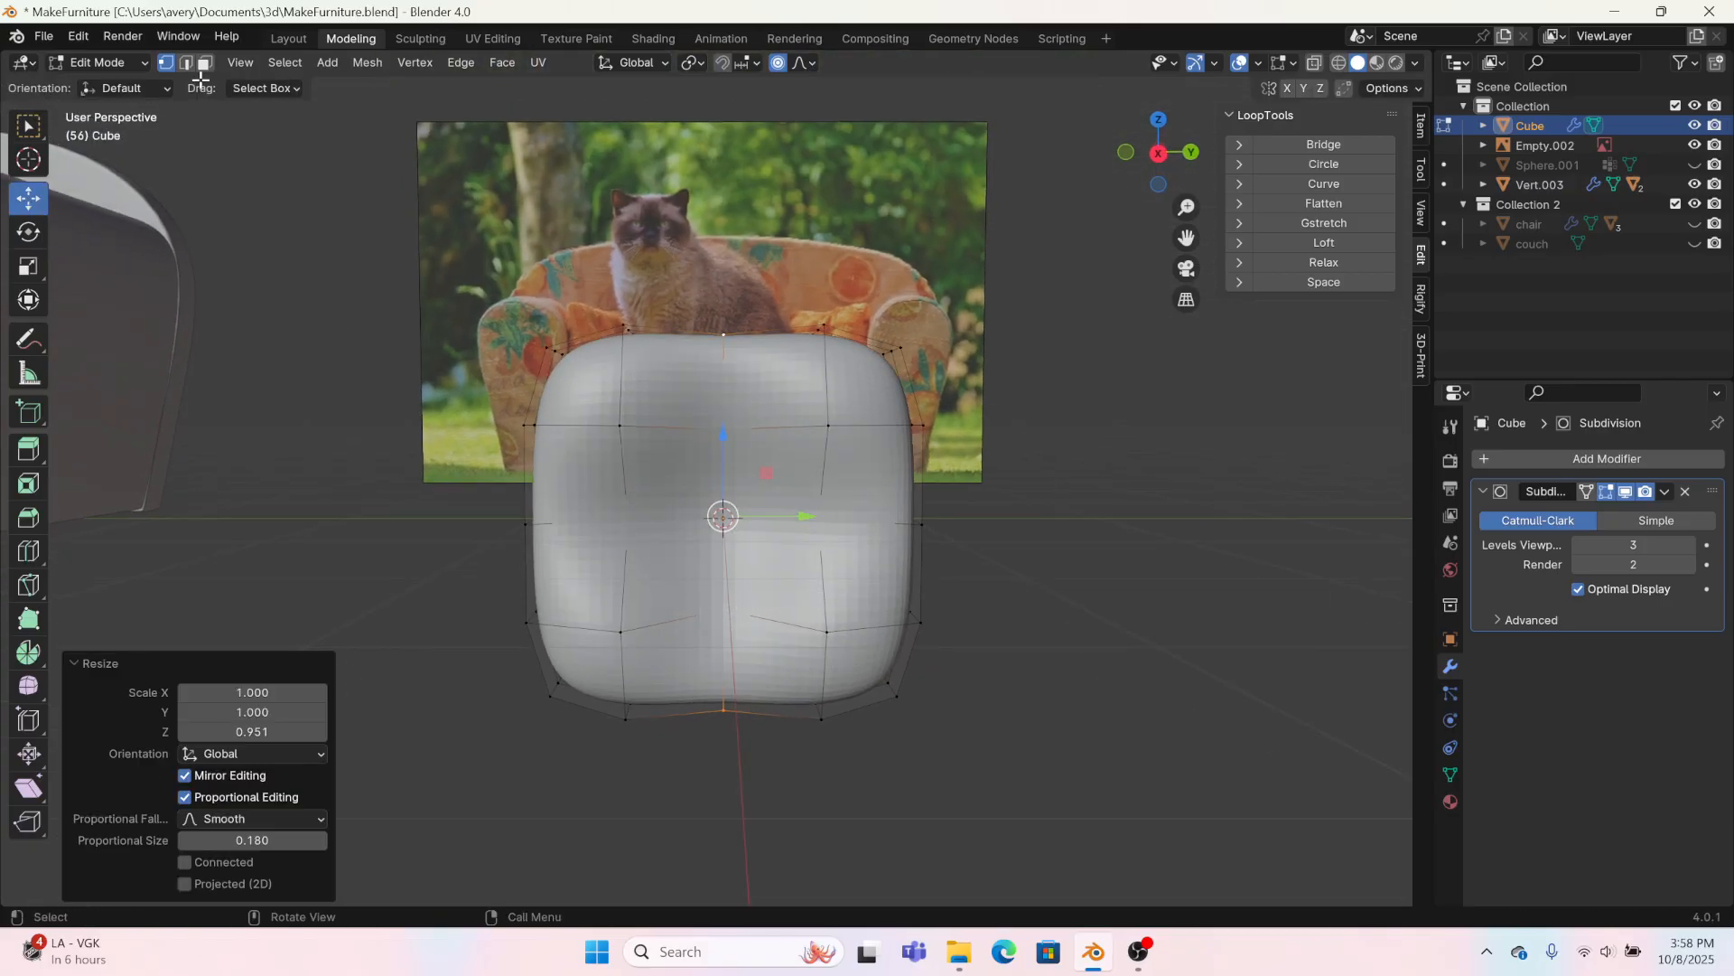
Step: Return to the Layout workspace and apply Shade Smooth to the pillow
left_click(287, 39)
right_click(553, 222)
left_click(556, 210)
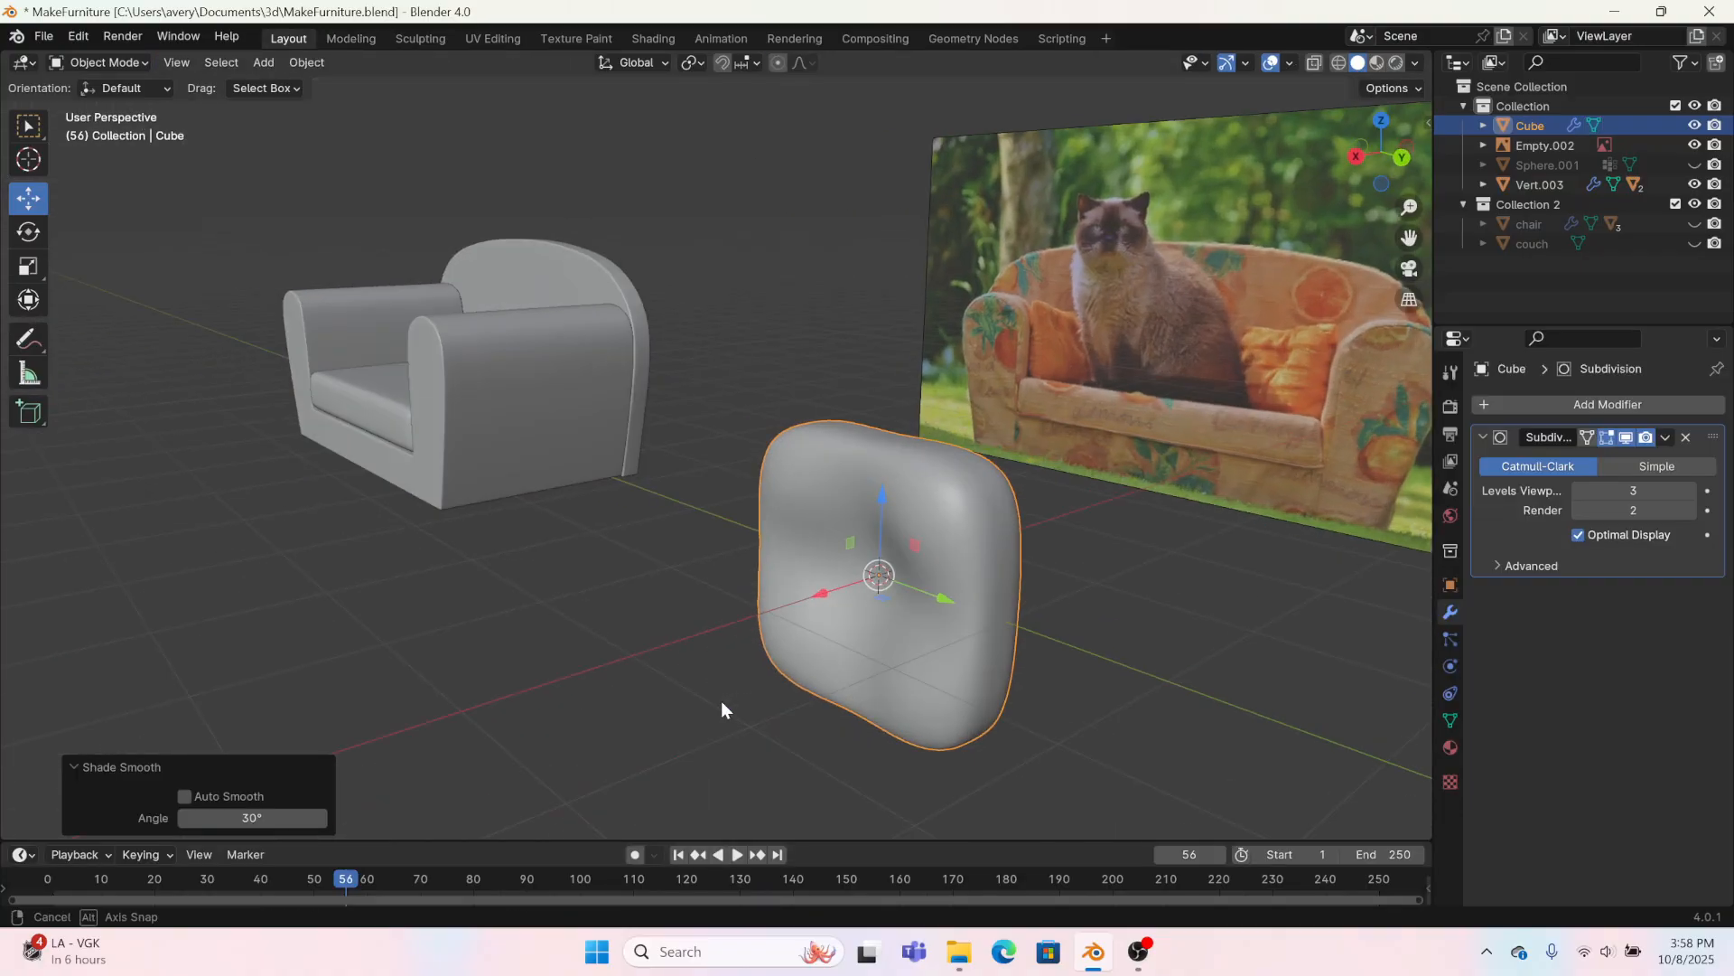
middle_click_drag(721, 701, 511, 557)
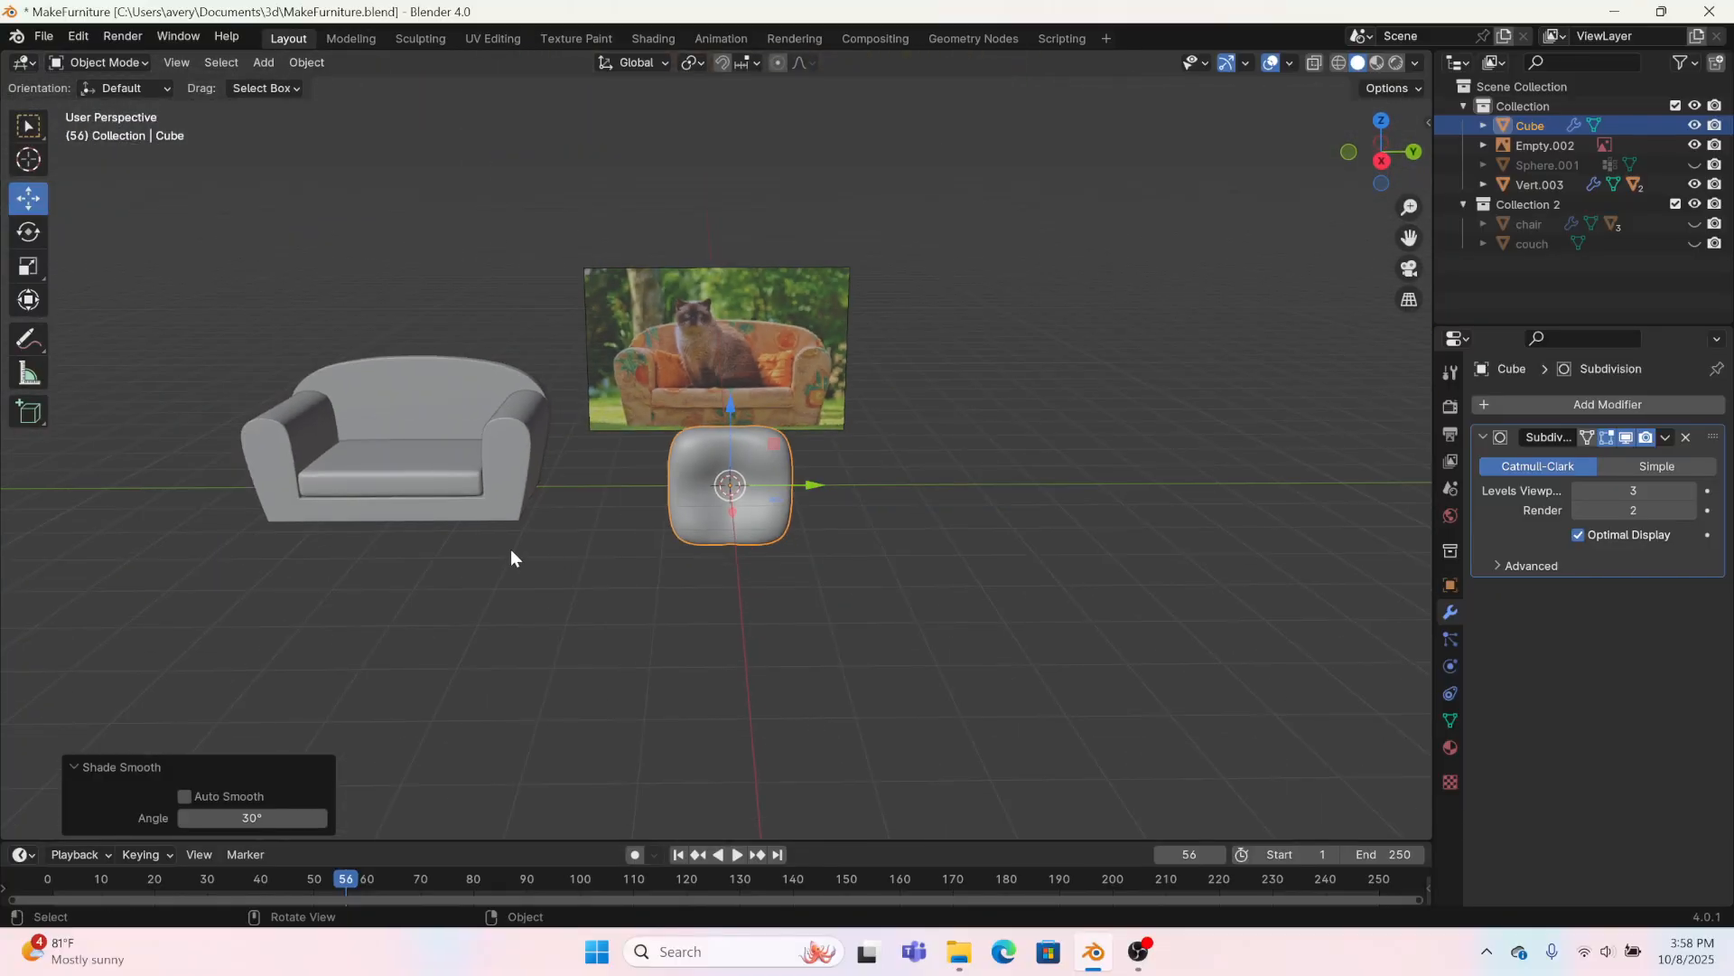
Step: Clear the sofa's location and reopen the pillow for mesh editing in the Modeling workspace
left_click(408, 370)
key("alt+g")
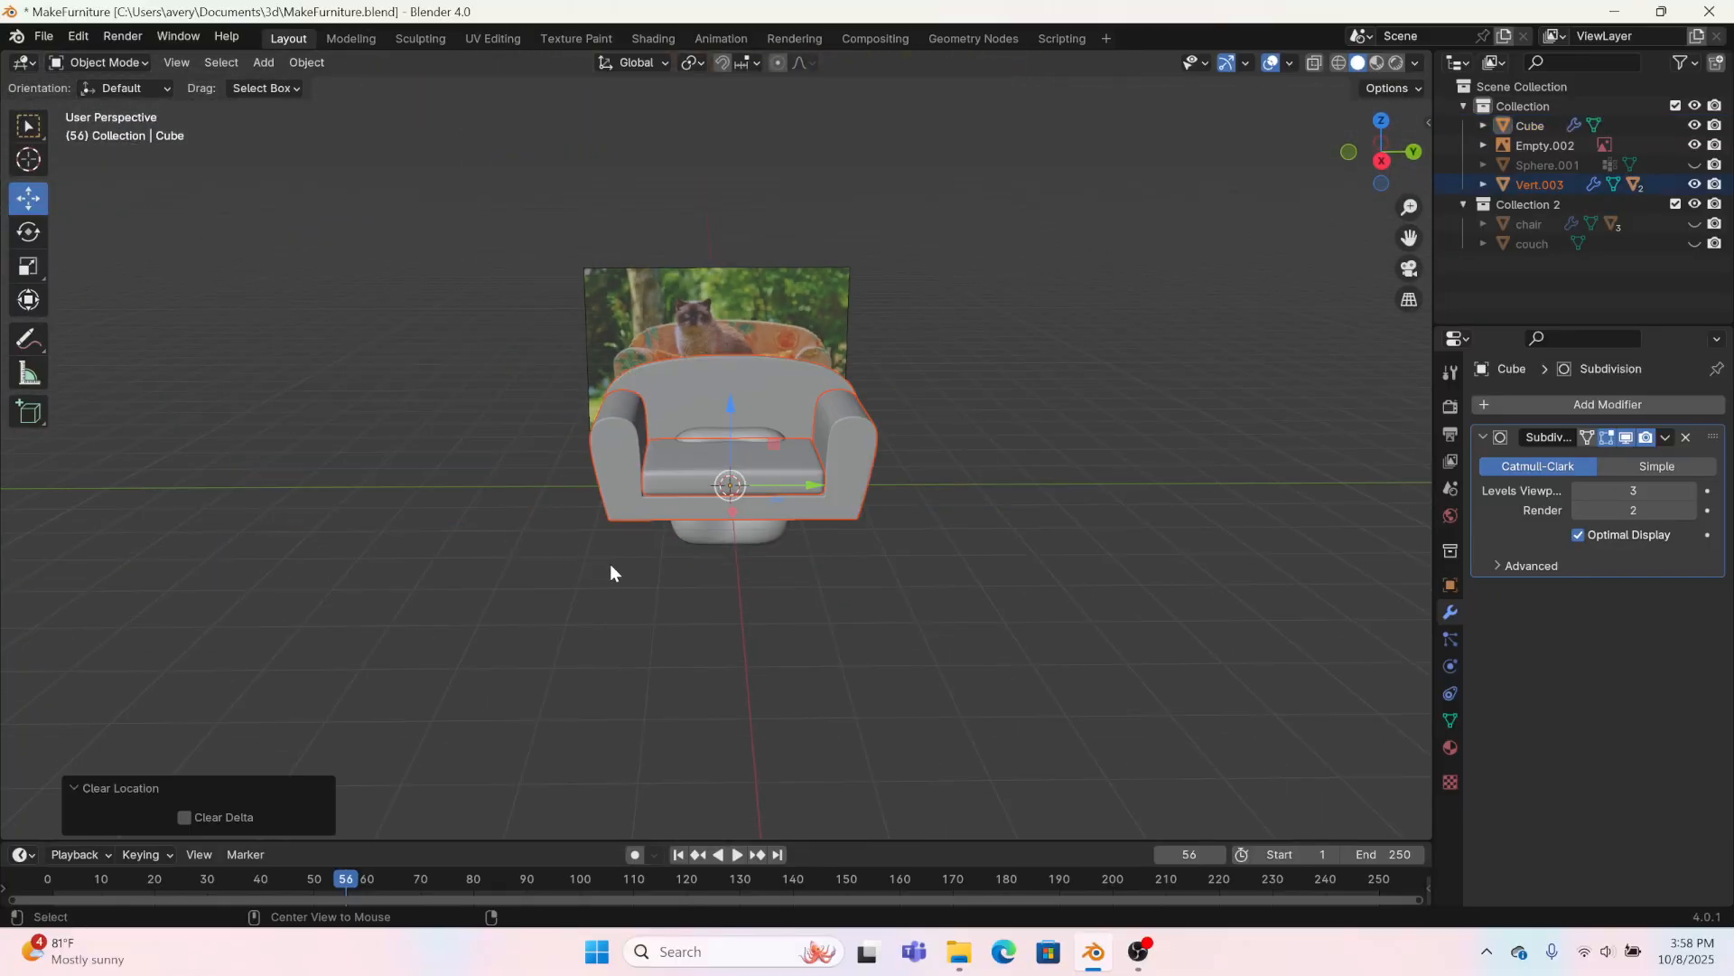
left_click(749, 539)
left_click(355, 40)
scroll(779, 467, "down", 4)
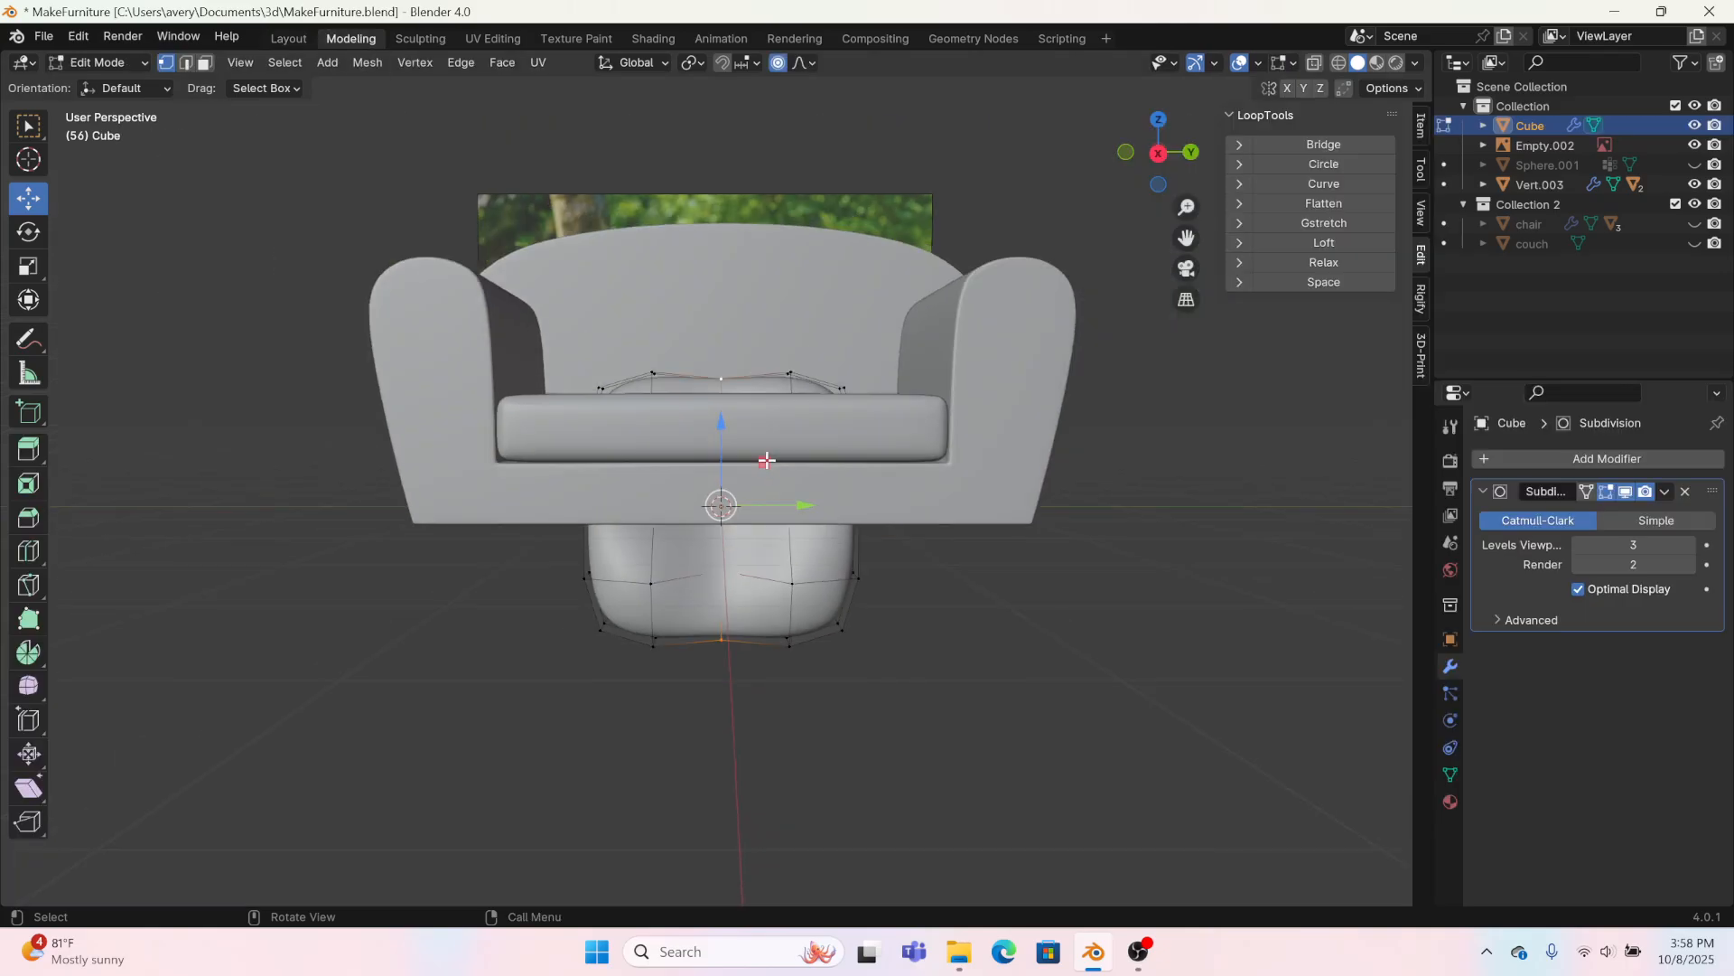
Step: Raise the whole pillow mesh 1.3869 m along Z and scale it down to fit the sofa
key("a")
left_click_drag(726, 411, 727, 253)
middle_click_drag(726, 253, 750, 379)
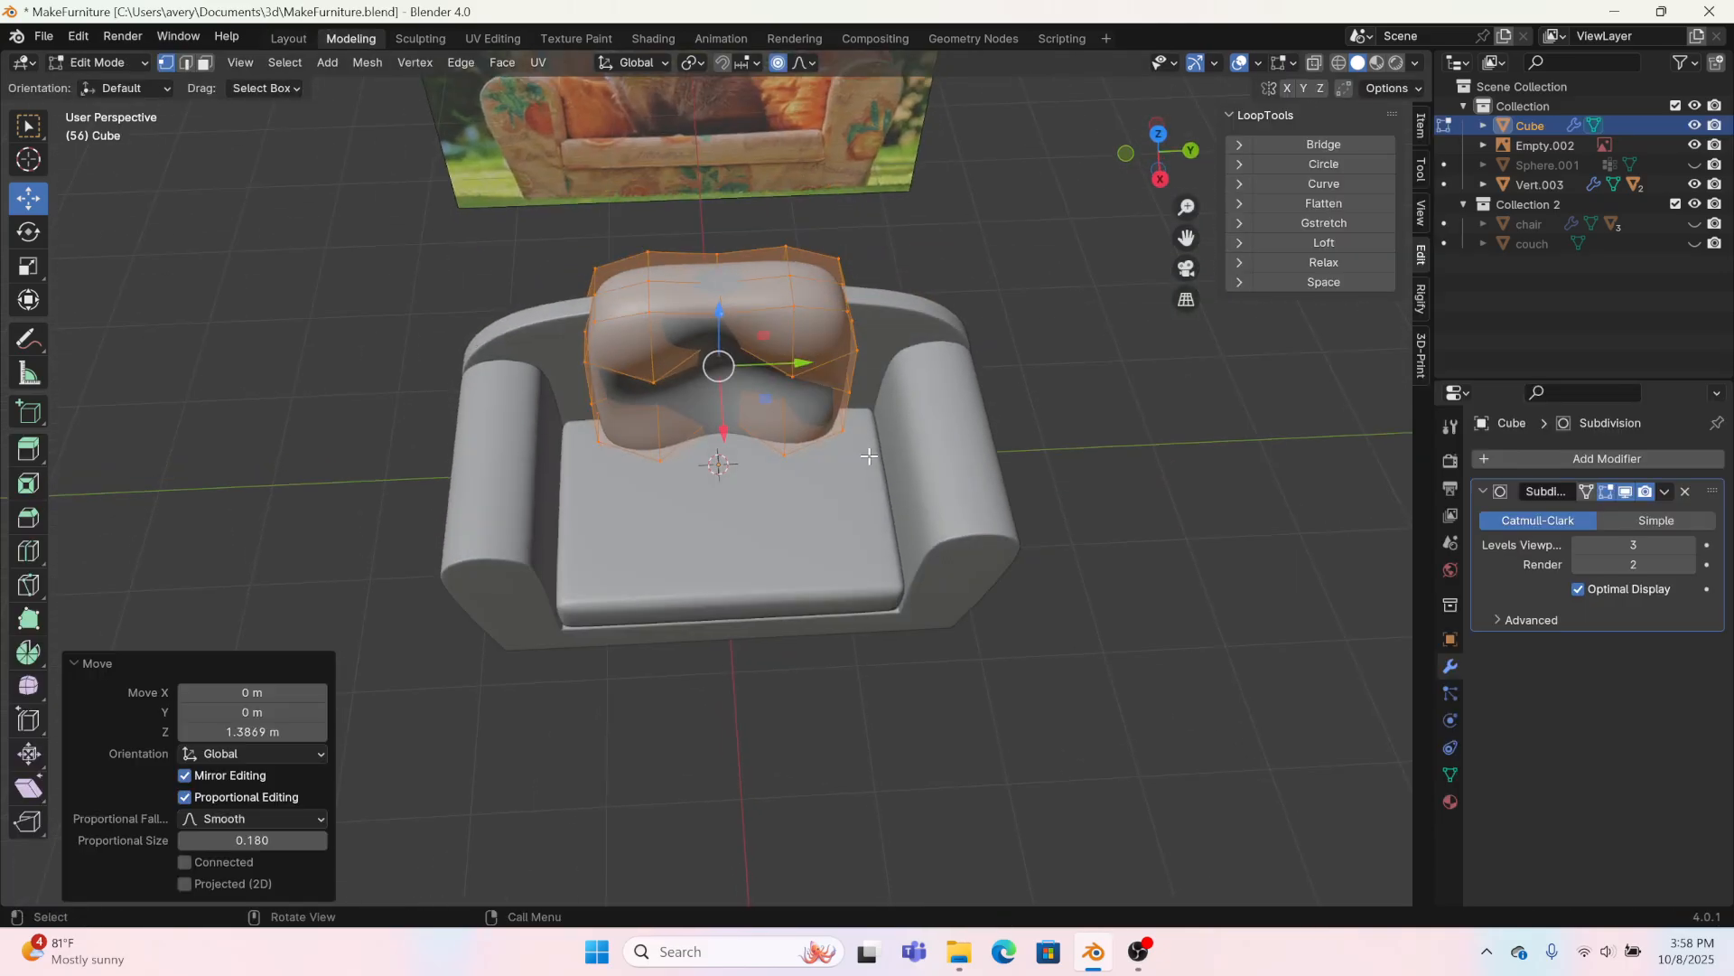
key("s")
left_click(828, 438)
Step: From the top view, move the pillow 0.51971 m along X and 0.86224 m along Y into the seat corner
left_click(1160, 179)
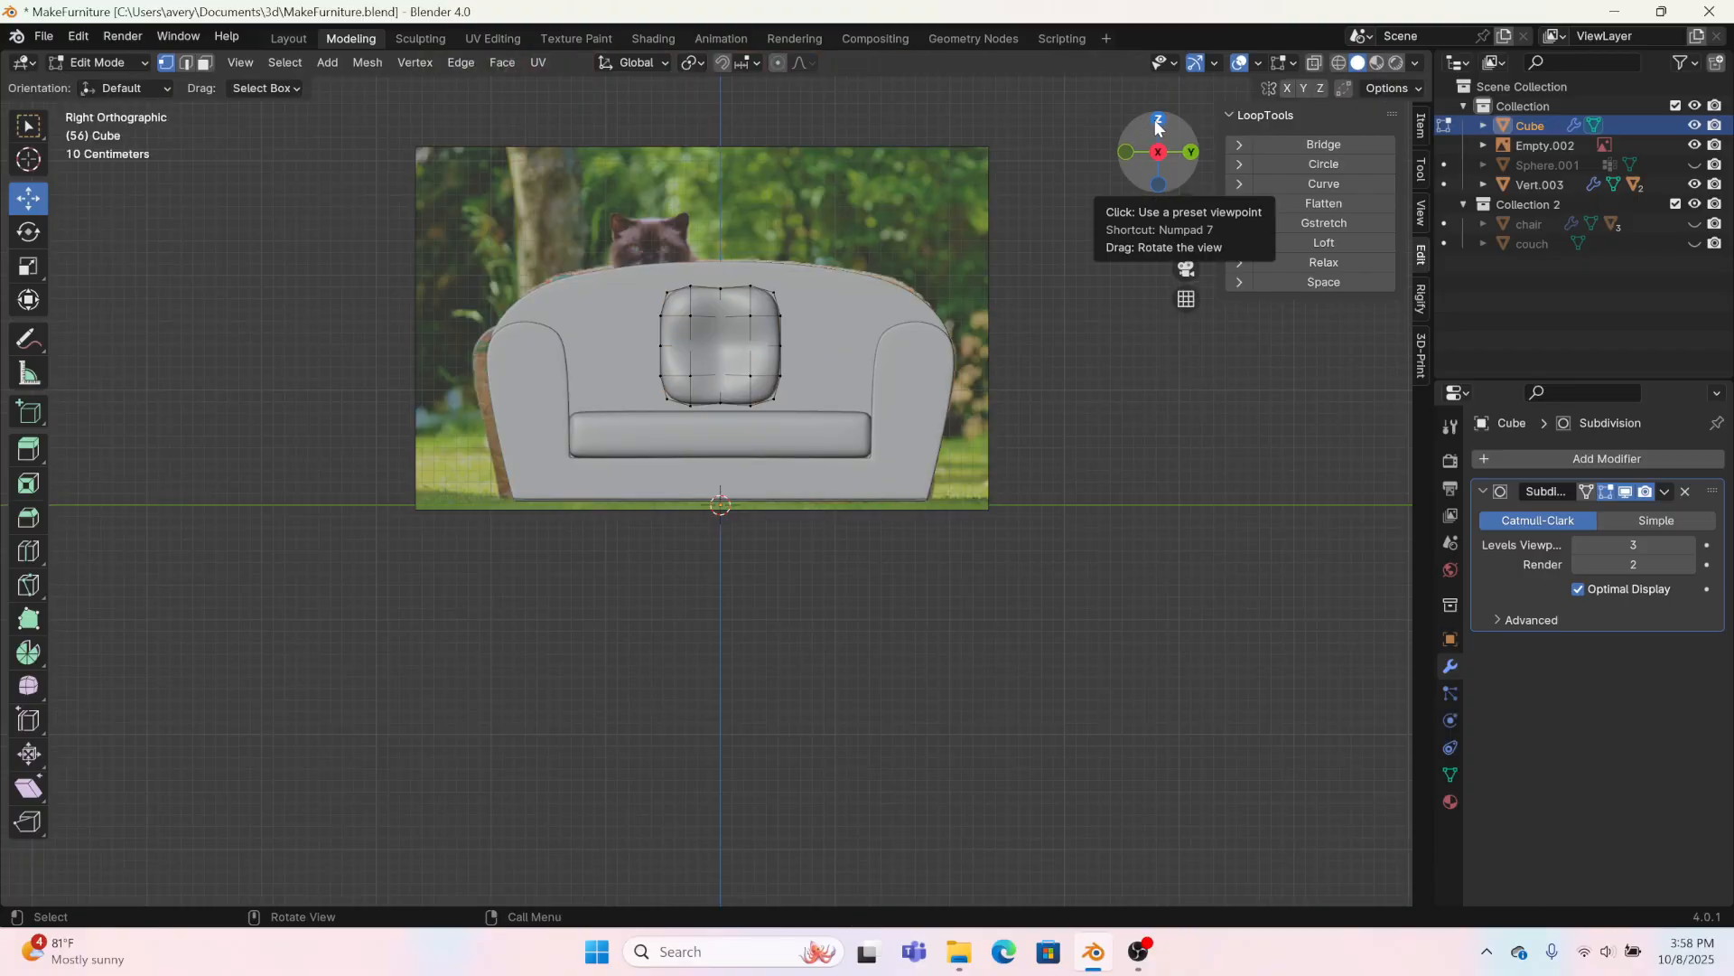
left_click(1157, 120)
left_click_drag(691, 474, 750, 373)
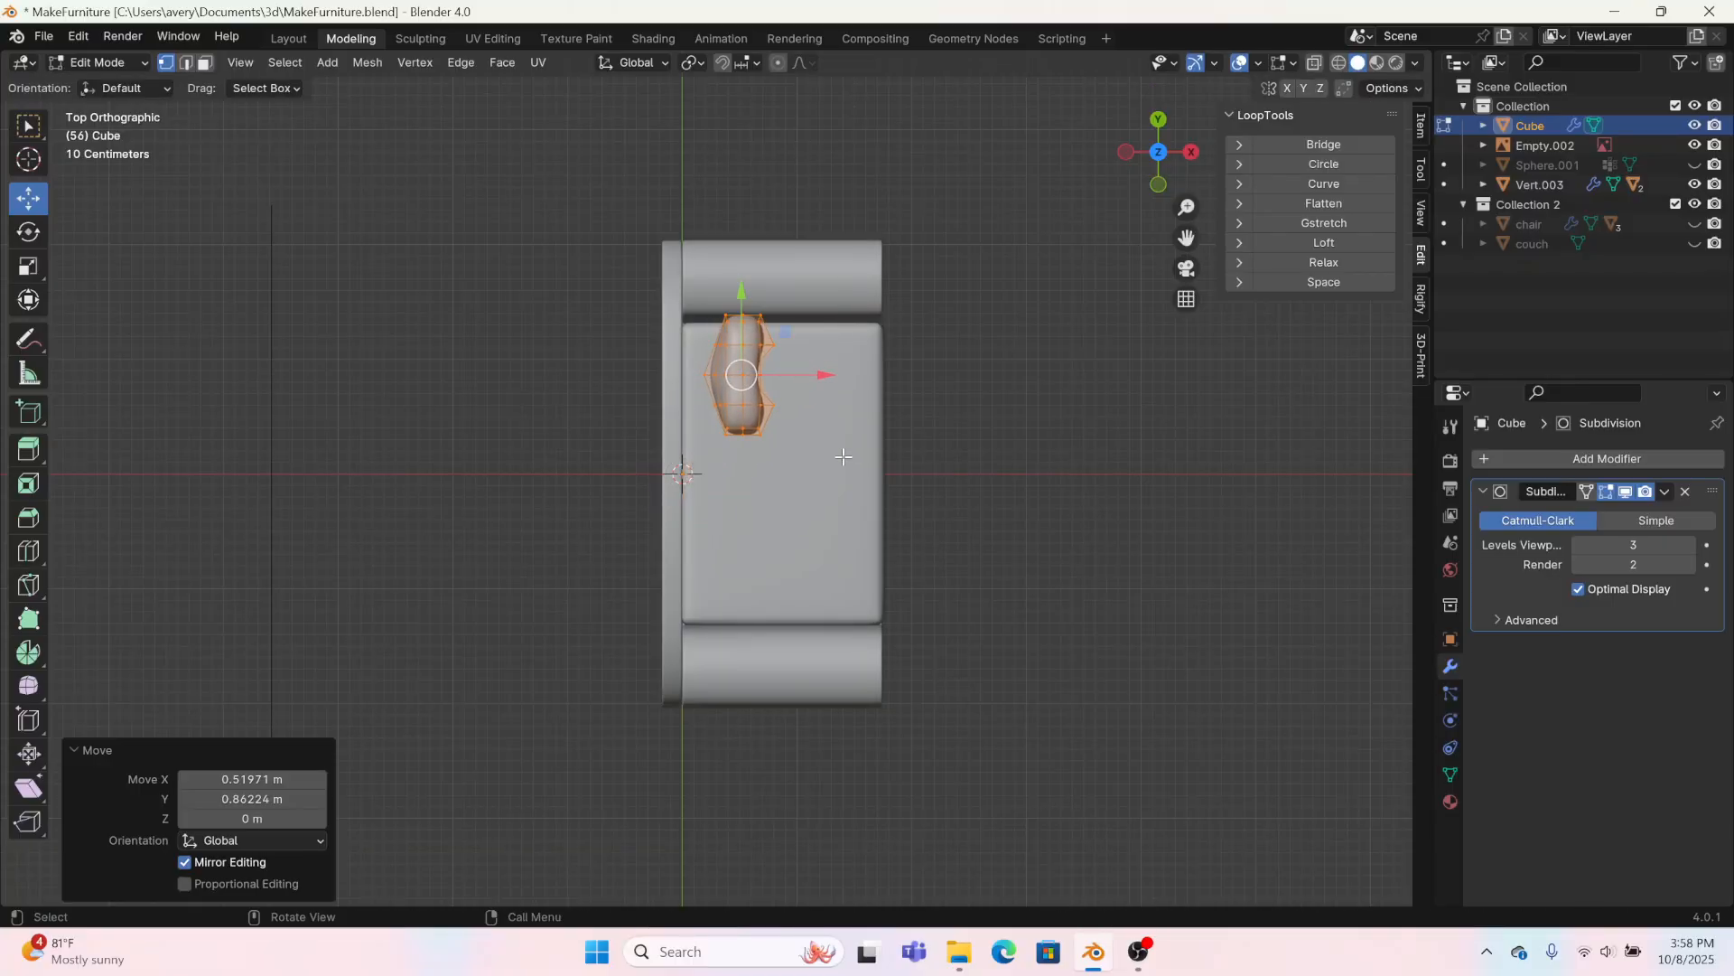
Step: Rotate the pillow 52.3° in the top view, tilt it by -11.3°, and check it from the right view
key("r")
left_click(851, 584)
middle_click_drag(851, 583, 947, 174)
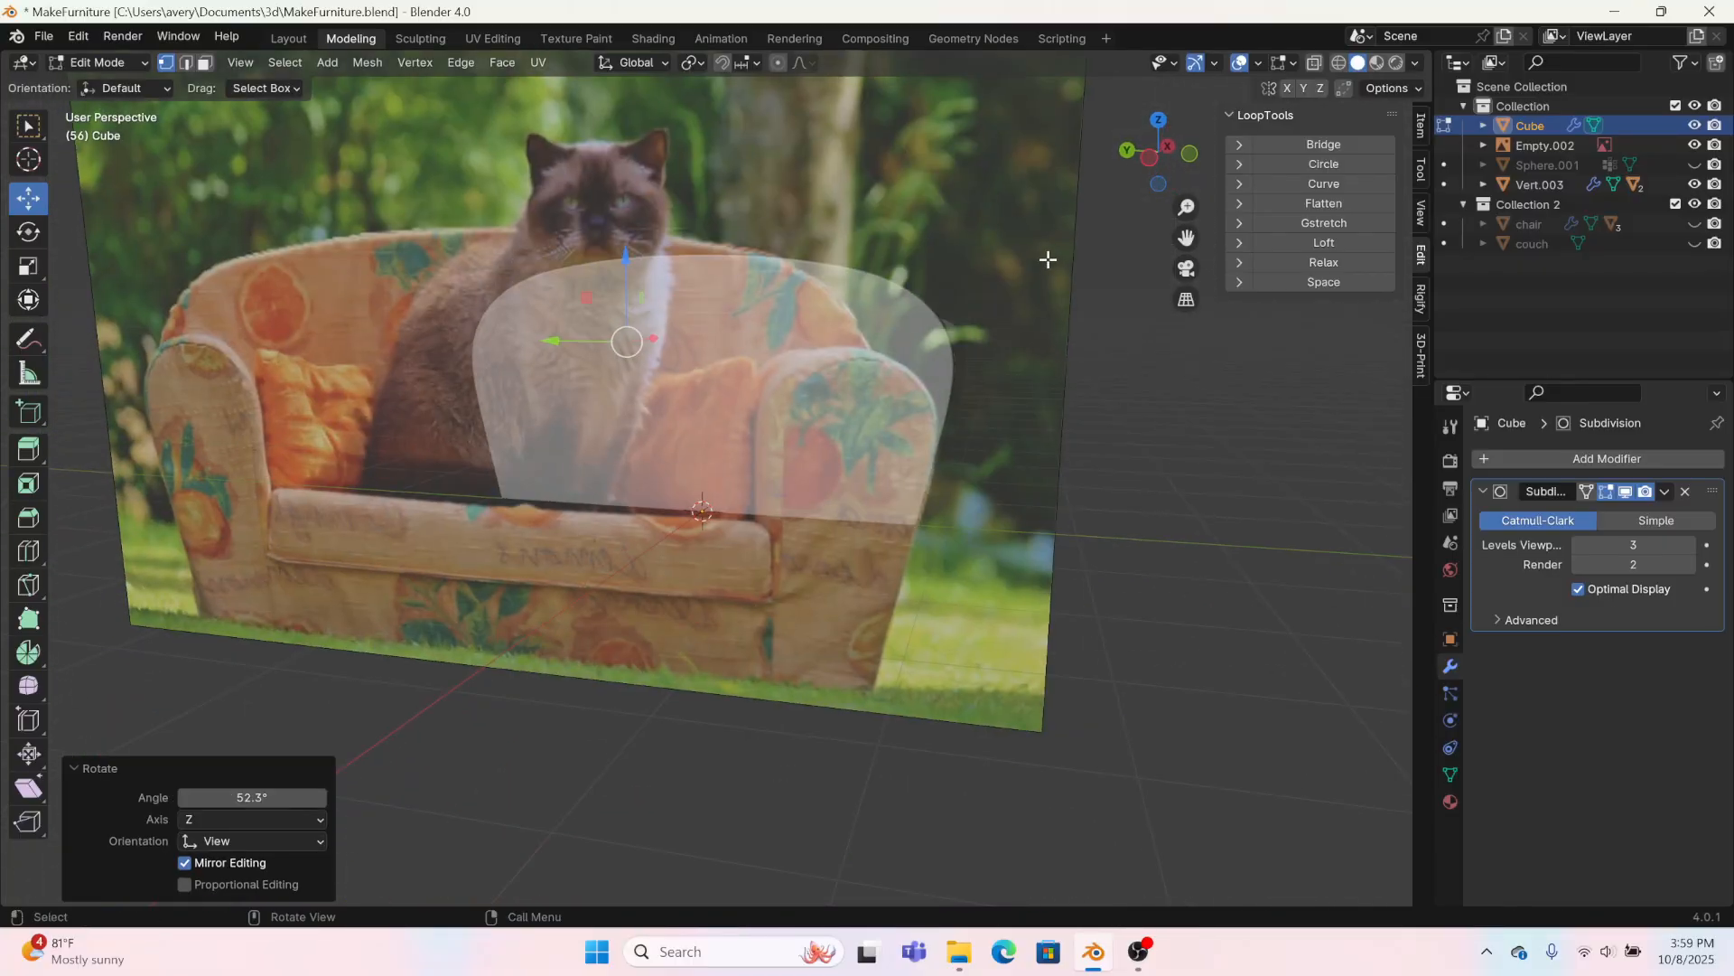
left_click(1191, 154)
left_click(1191, 151)
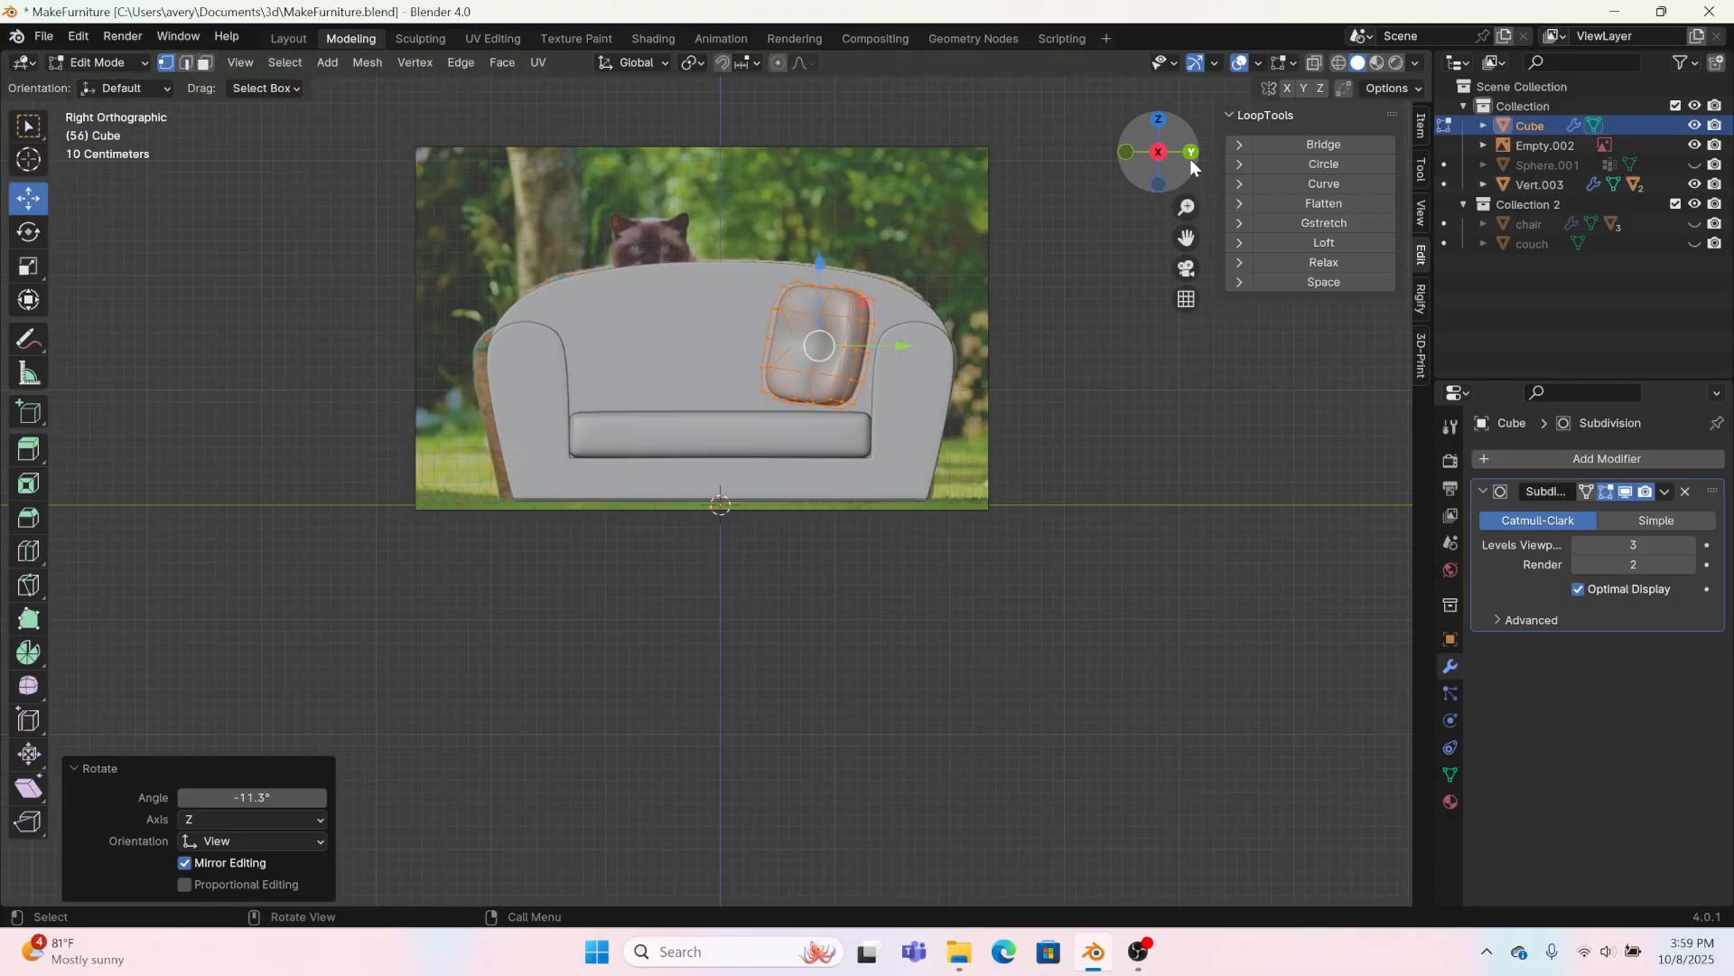
Step: Shift the pillow 0.11962 m along Y and -0.18228 m along Z, and place a duplicate about 2 m away by the opposite arm
scroll(885, 286, "up", 5)
left_click_drag(936, 195, 964, 241)
key("shift+d")
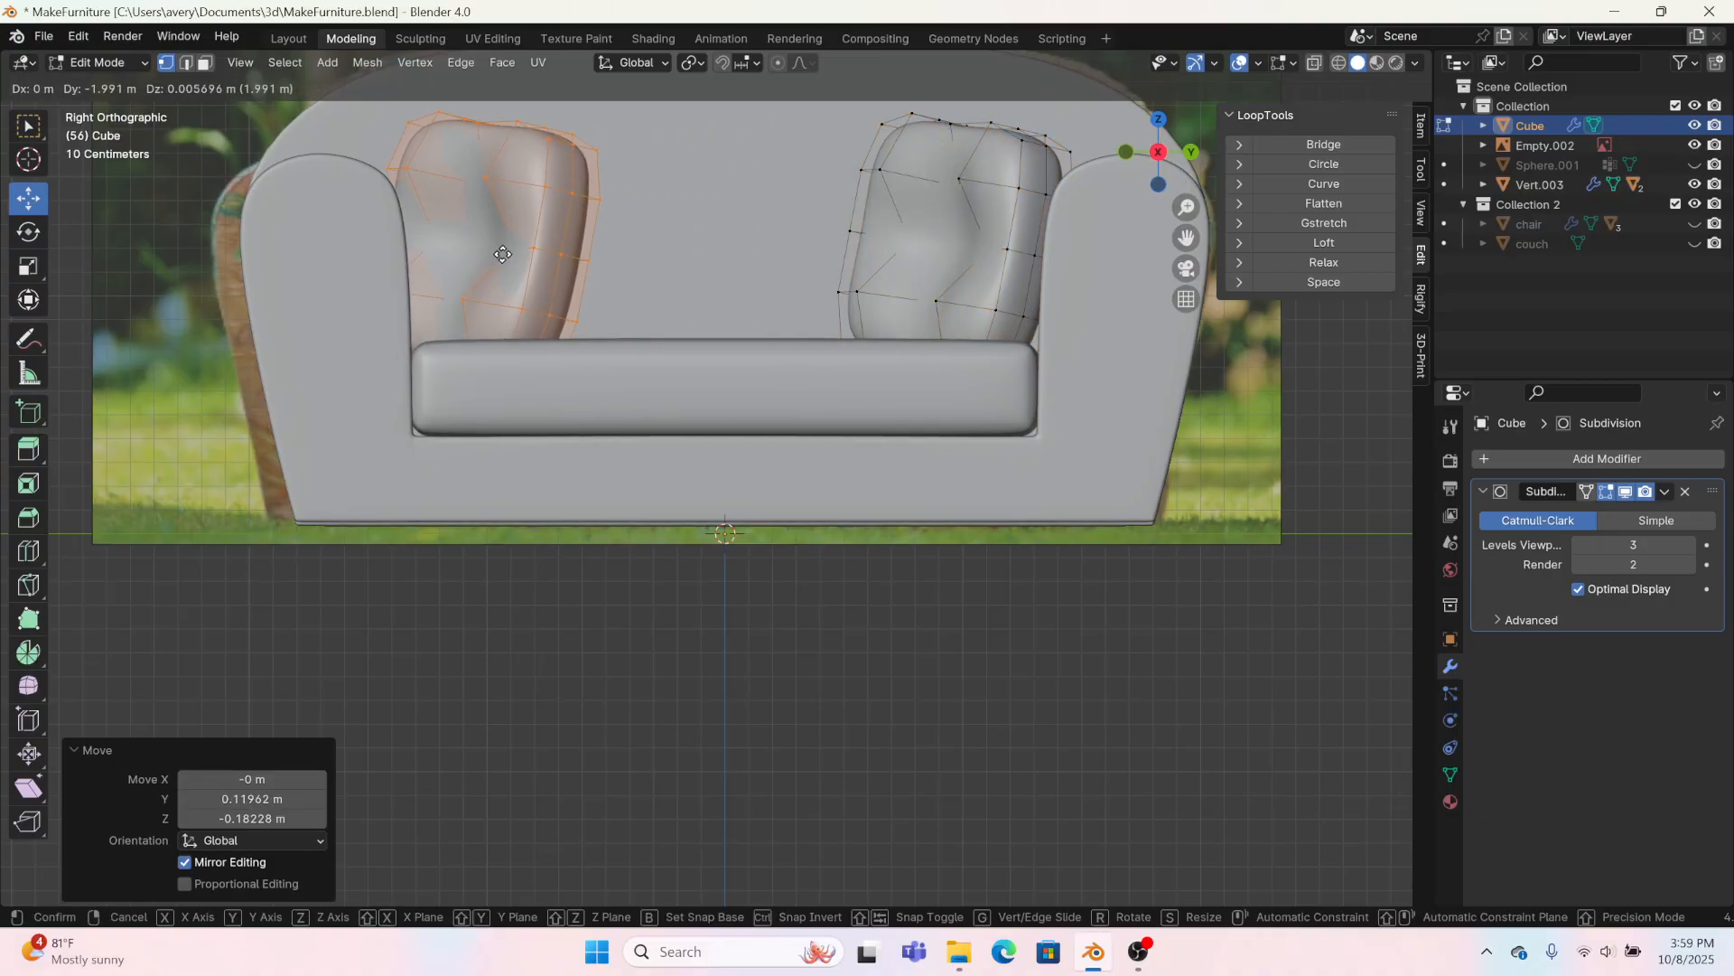
left_click(440, 258)
Step: Trackball-rotate the duplicate pillow by -17.2° and 81.4°, and lower it slightly onto the seat
left_click(28, 240)
left_click_drag(542, 208, 623, 185)
left_click(28, 197)
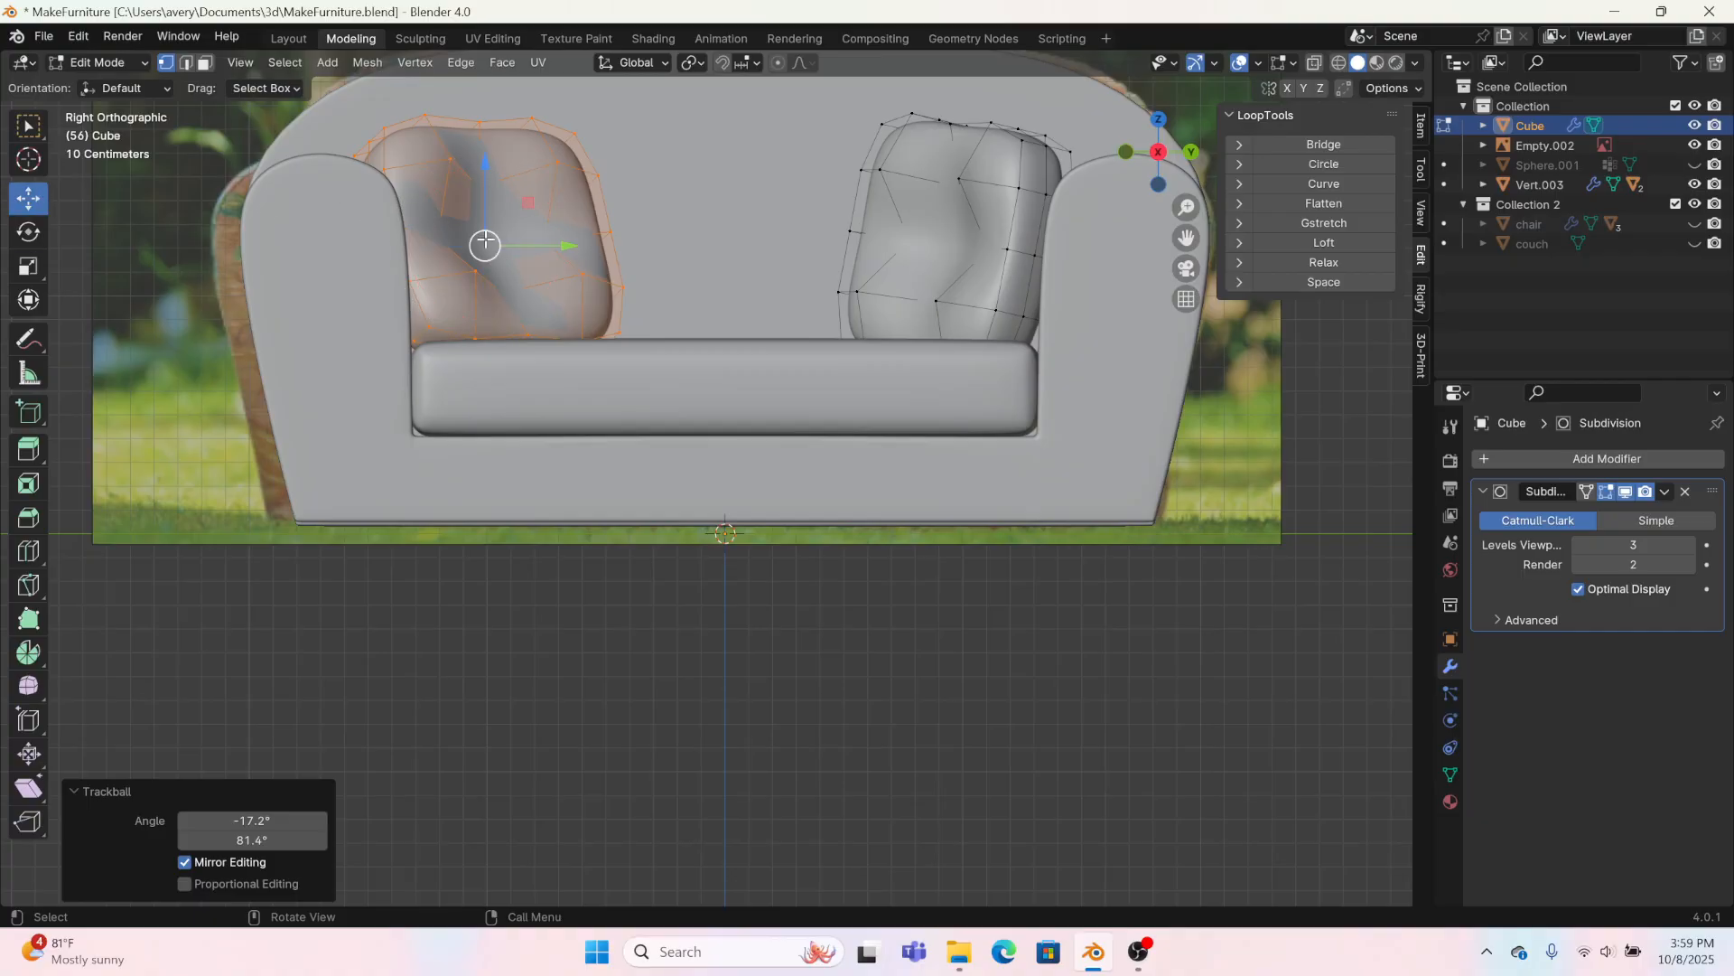
left_click_drag(485, 240, 492, 257)
left_click(339, 195)
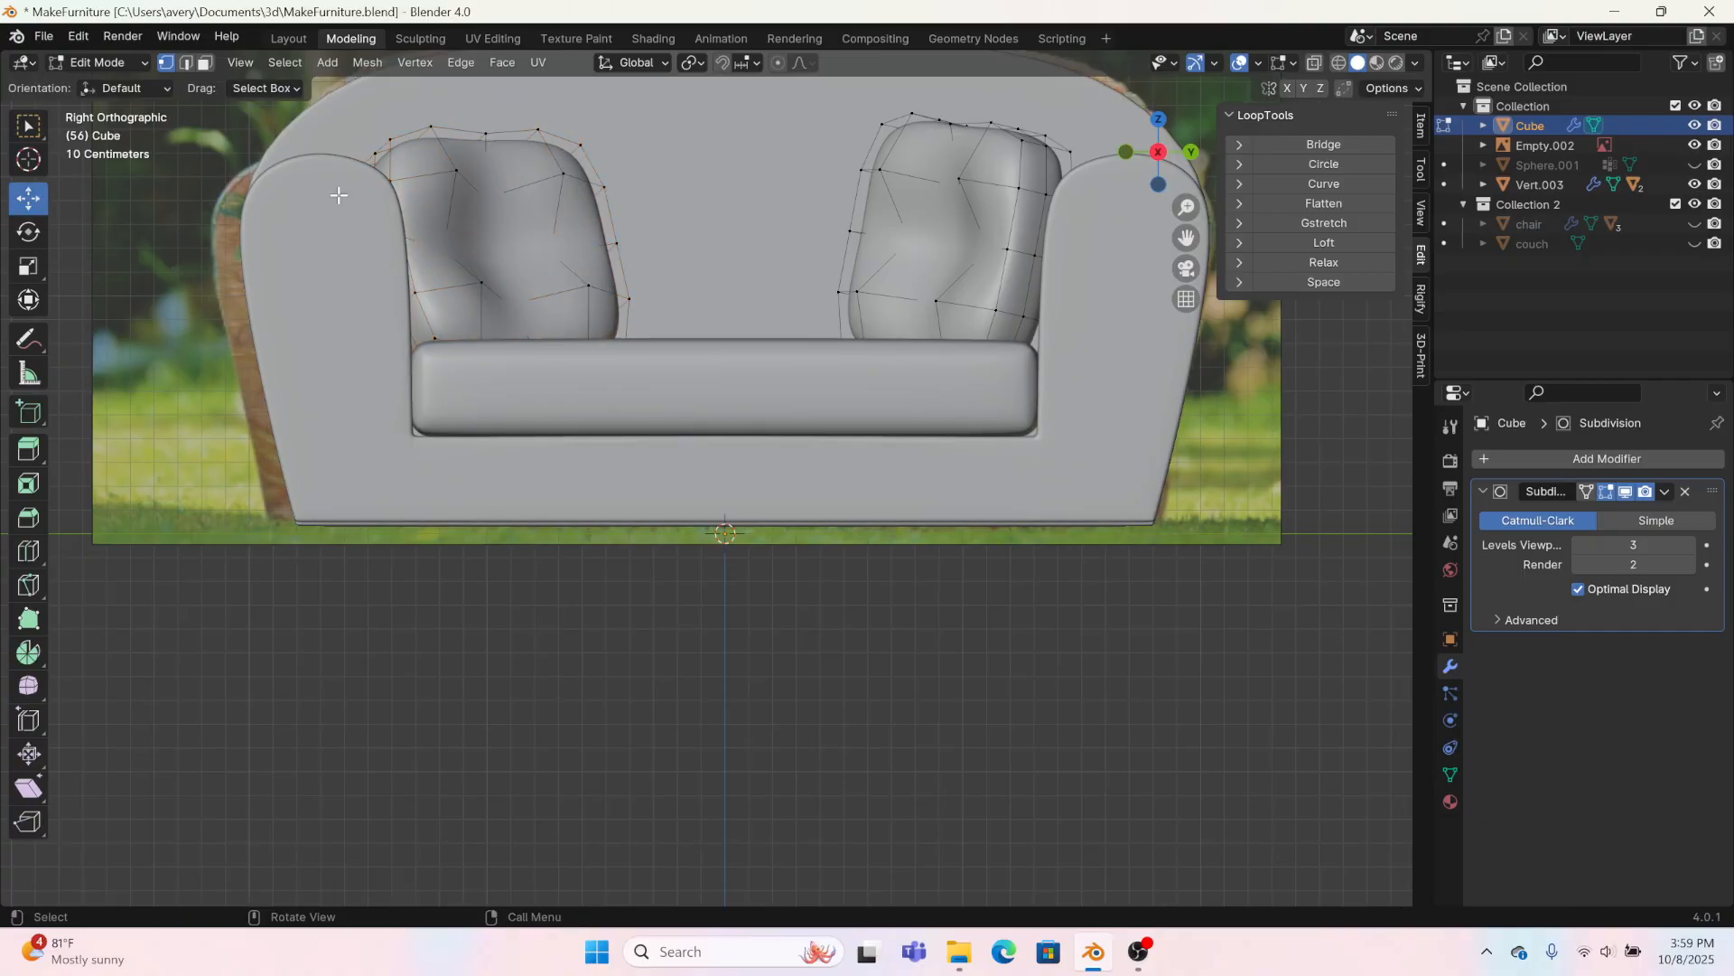
Step: Return to the Layout workspace, shift the pillows slightly along X, and check them from the front of the sofa
left_click(287, 39)
middle_click_drag(786, 560, 690, 473)
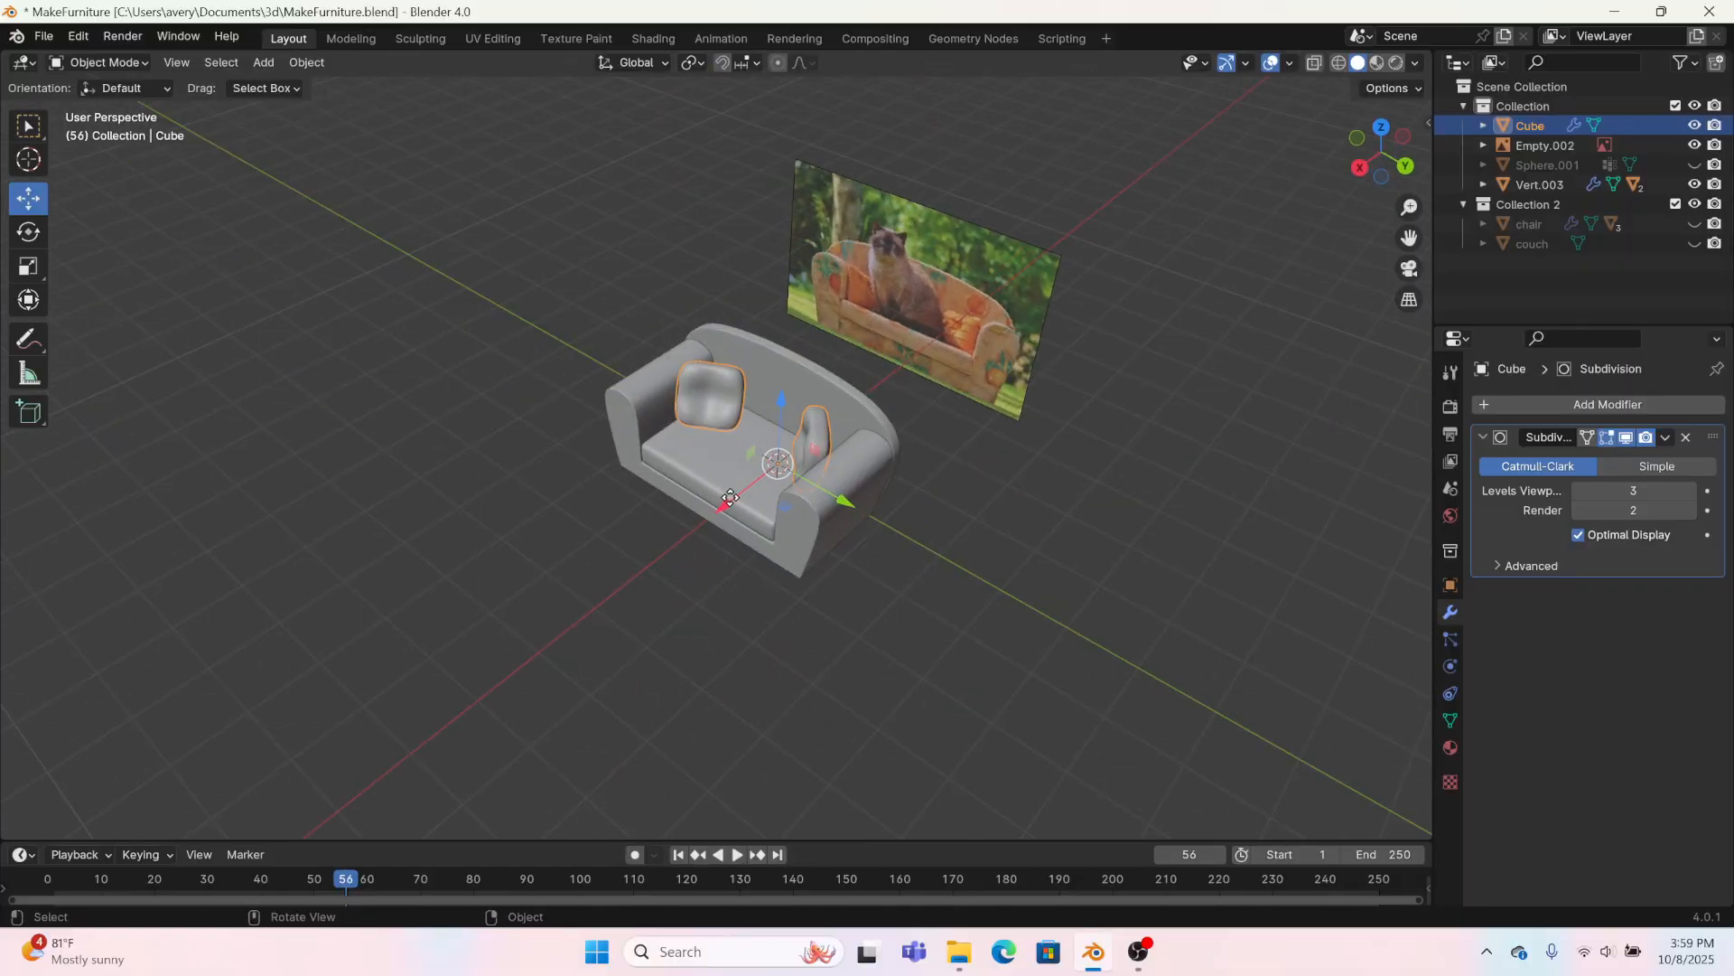
left_click_drag(730, 498, 738, 497)
left_click(870, 622)
middle_click_drag(872, 627, 937, 602)
scroll(878, 512, "up", 3)
middle_click_drag(878, 512, 907, 506)
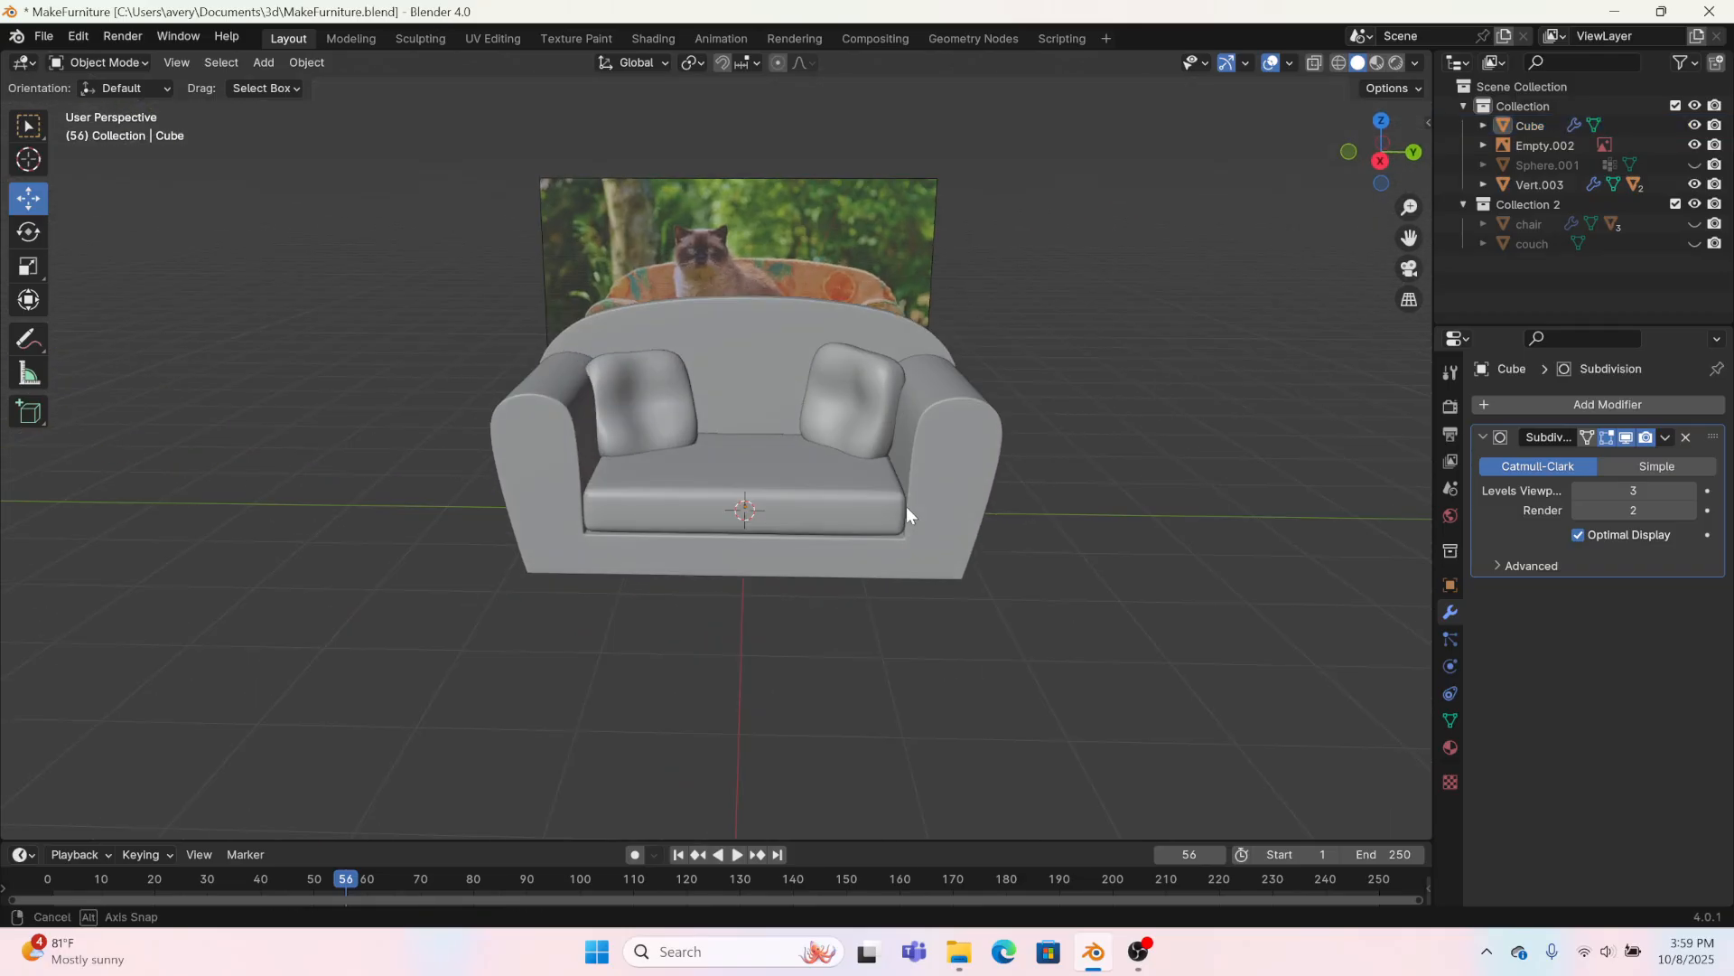
Step: Unhide the cat object Sphere.001, scale it down, and move it 1.2261 m along X toward the sofa seat
left_click(1695, 164)
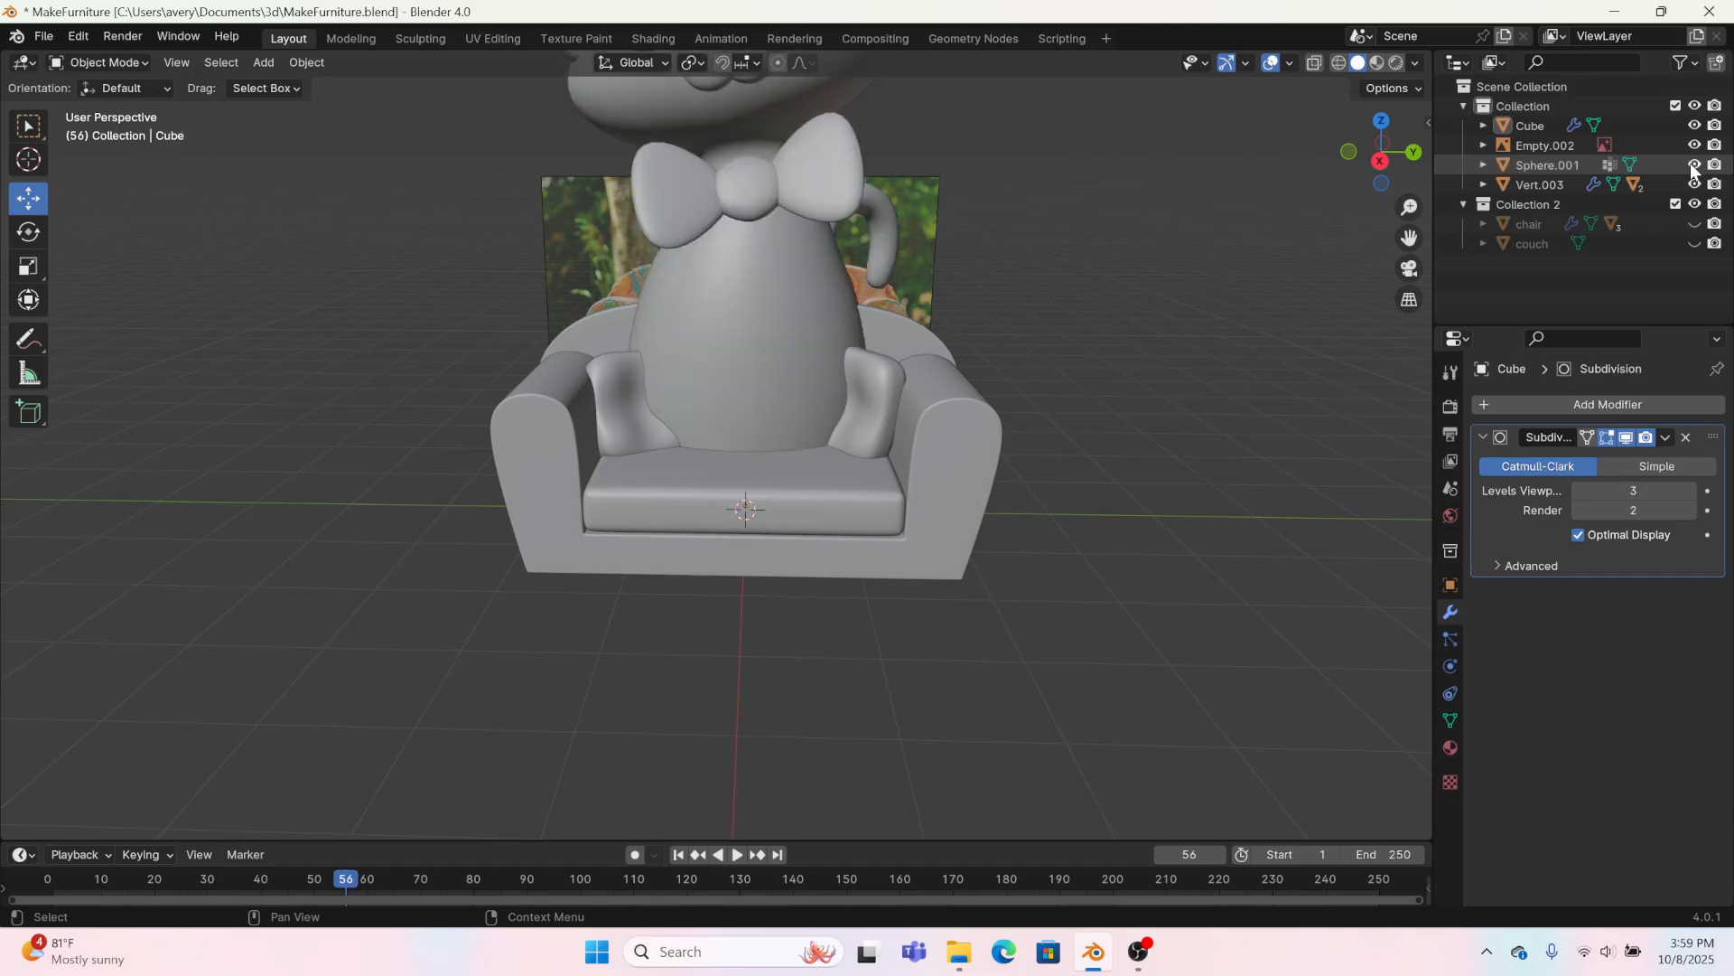
left_click(755, 277)
middle_click_drag(755, 277, 506, 416)
key("s")
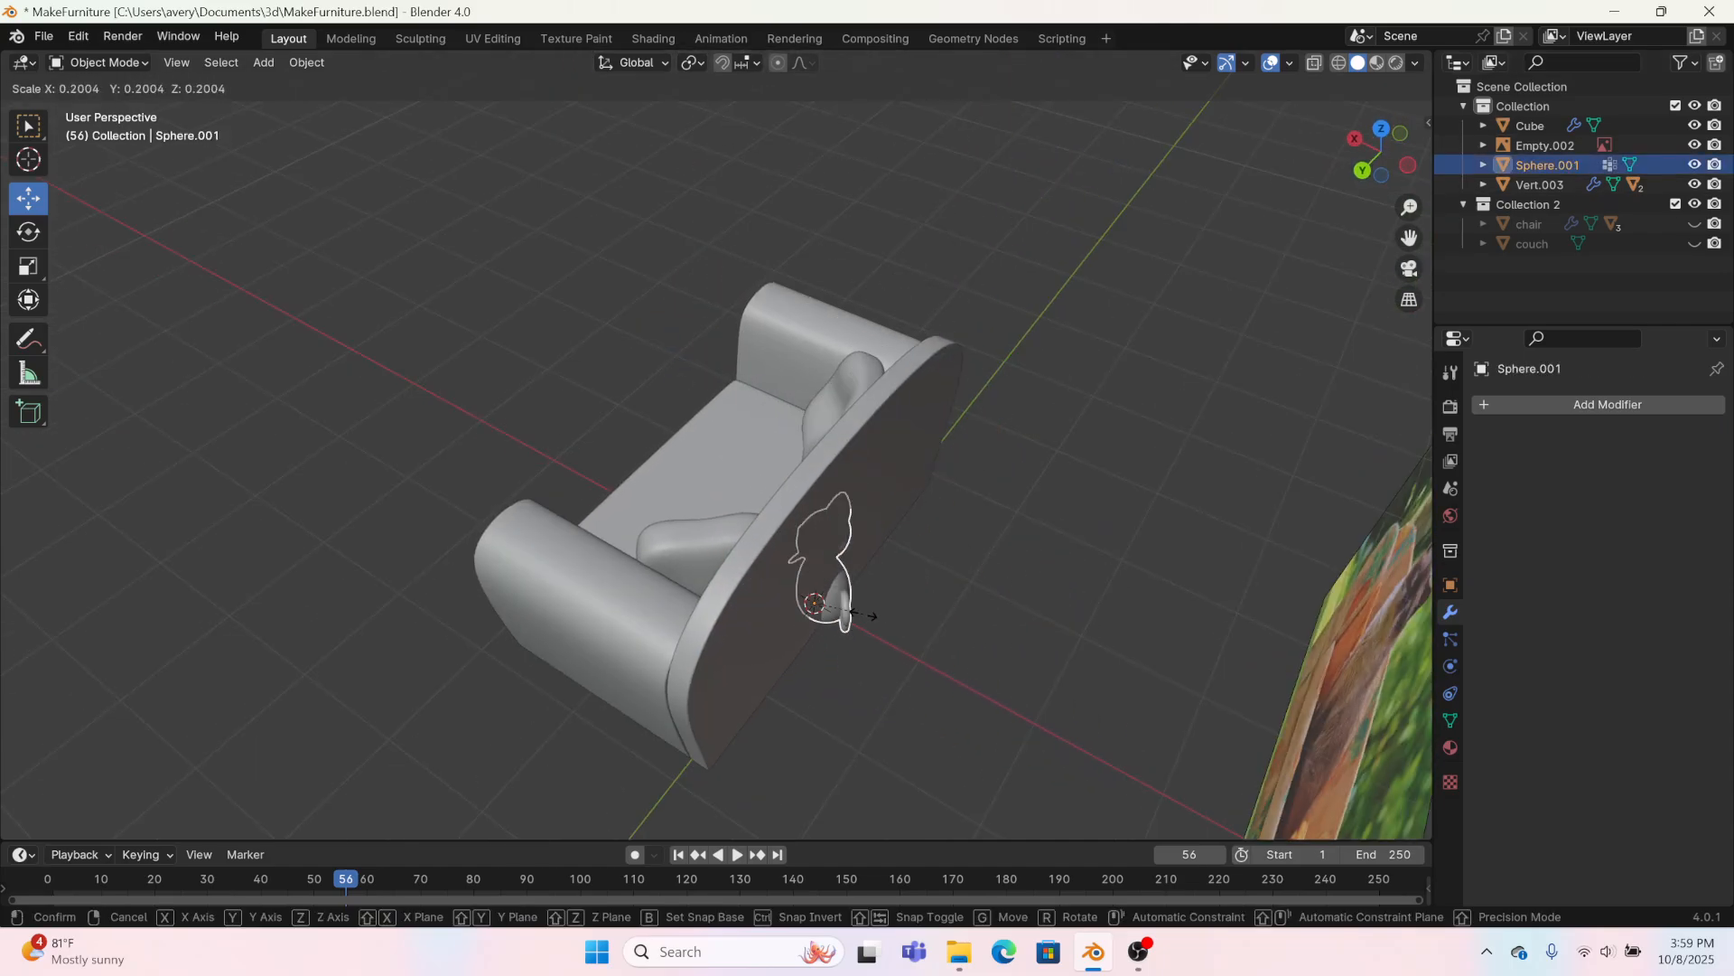
left_click(759, 585)
left_click_drag(765, 574, 646, 499)
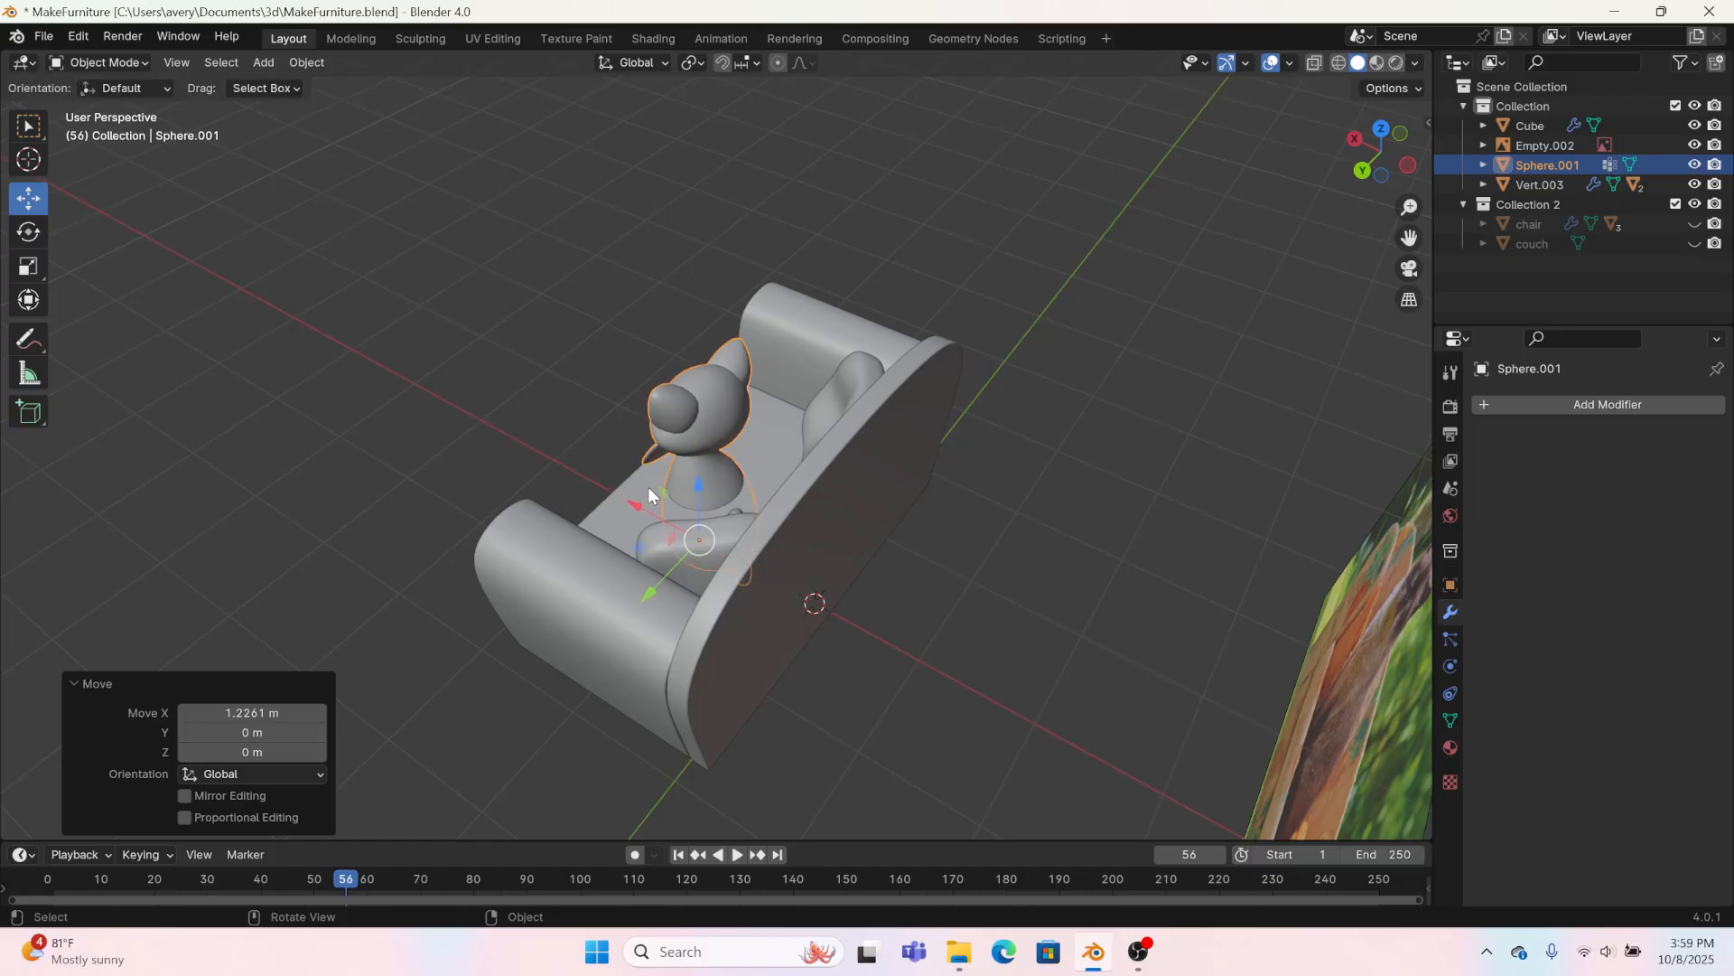
Step: Scale the cat down further and raise it 0.69009 m along Z so it sits on the cushion
middle_click_drag(648, 486, 777, 486)
key("s")
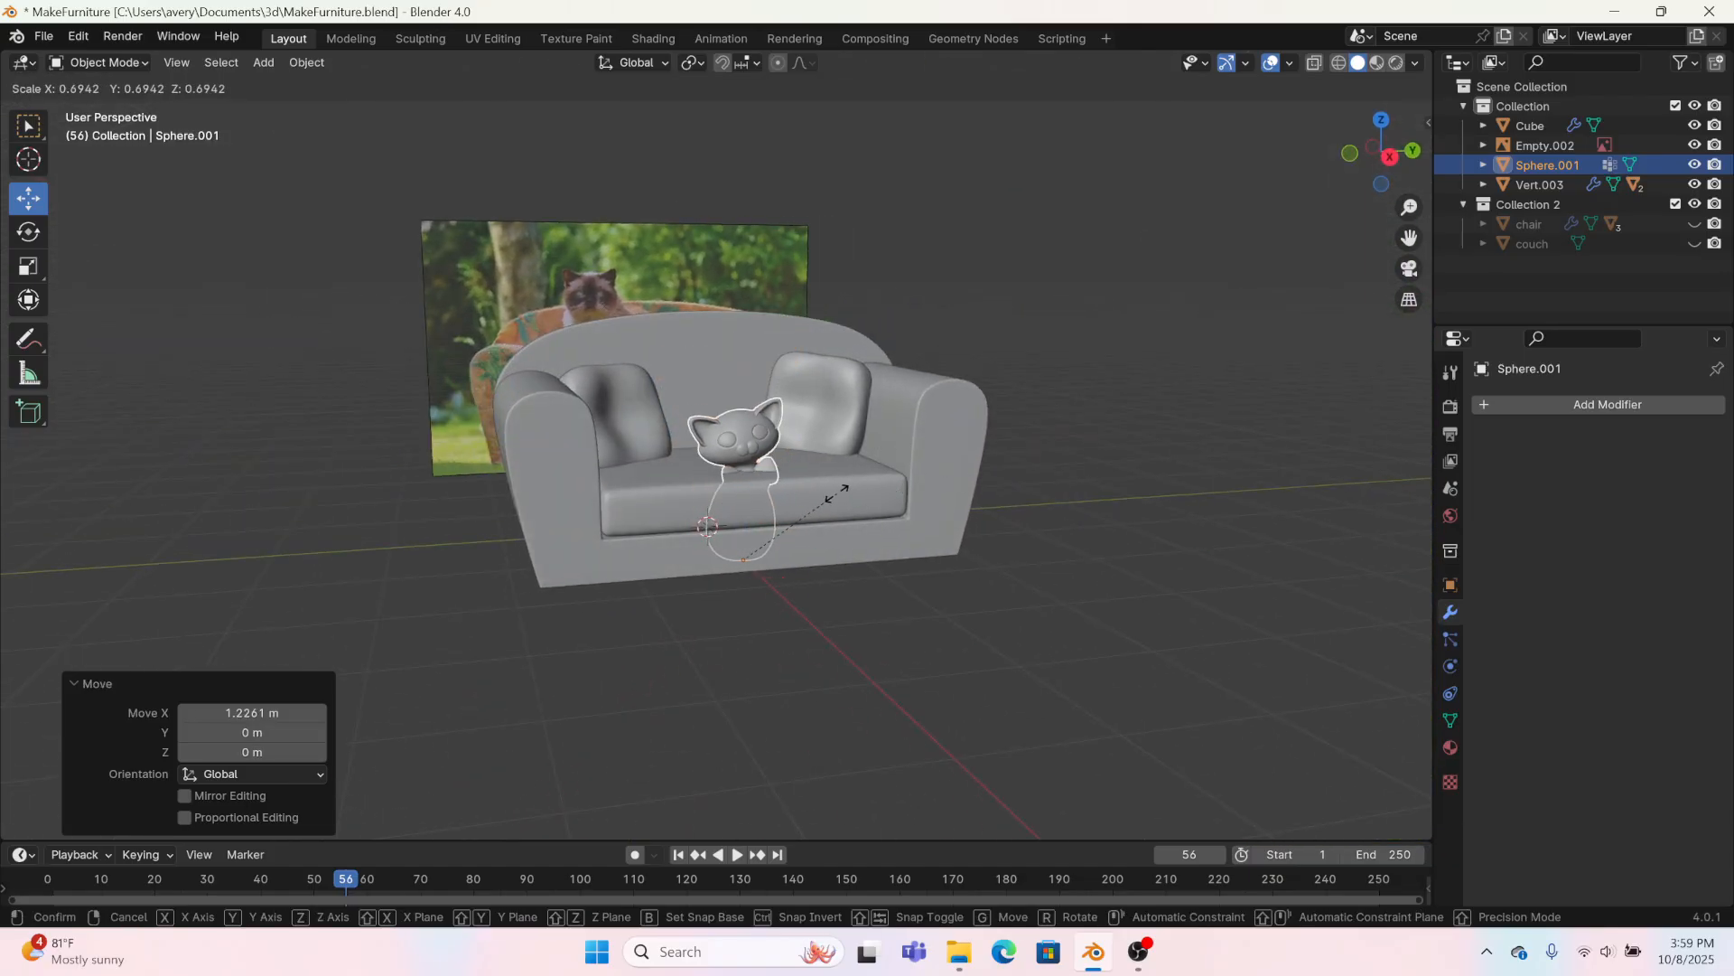
left_click(832, 481)
left_click_drag(739, 479, 910, 269)
Step: Switch the viewport to rendered shading and nudge the cat 0.001241 m along Y
left_click(1396, 63)
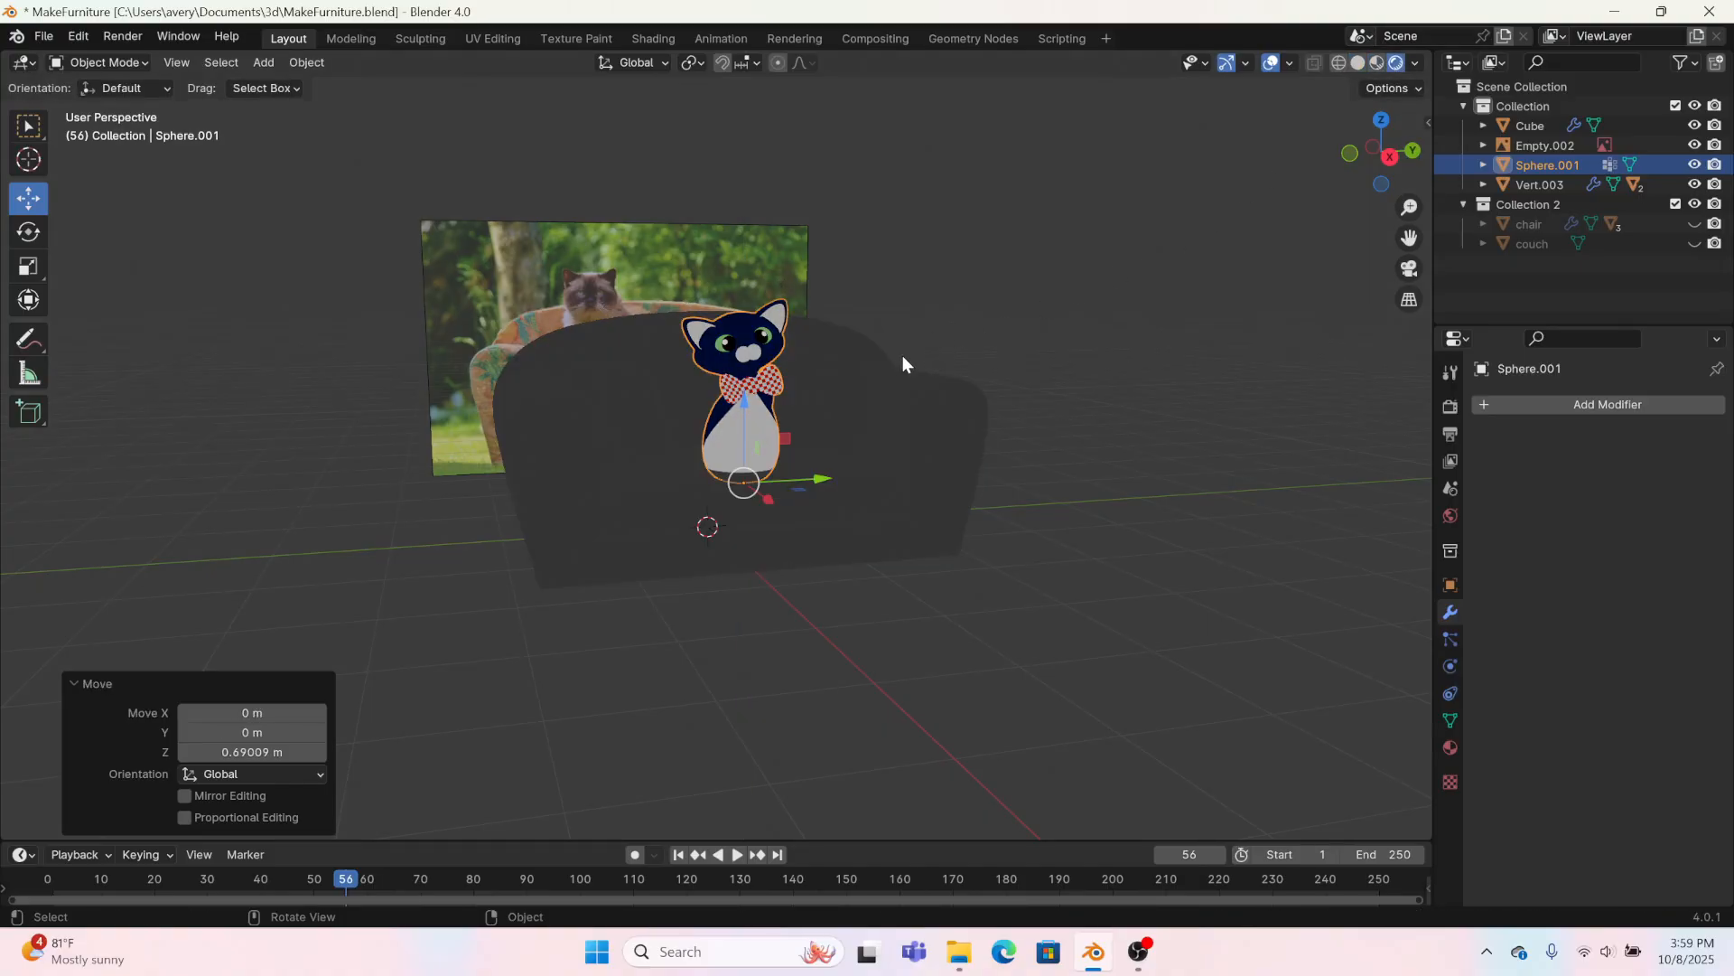
mouse_move(903, 355)
middle_mouse_down()
mouse_move(1008, 416)
mouse_move(859, 426)
mouse_move(772, 488)
middle_mouse_up()
left_click_drag(822, 491, 821, 444)
Step: Add a Sun light, move it 2.882 m, 2.824 m and 2.6776 m along X, Y and Z, and rotate it about 80° toward the sofa
left_click(279, 63)
mouse_move(275, 88)
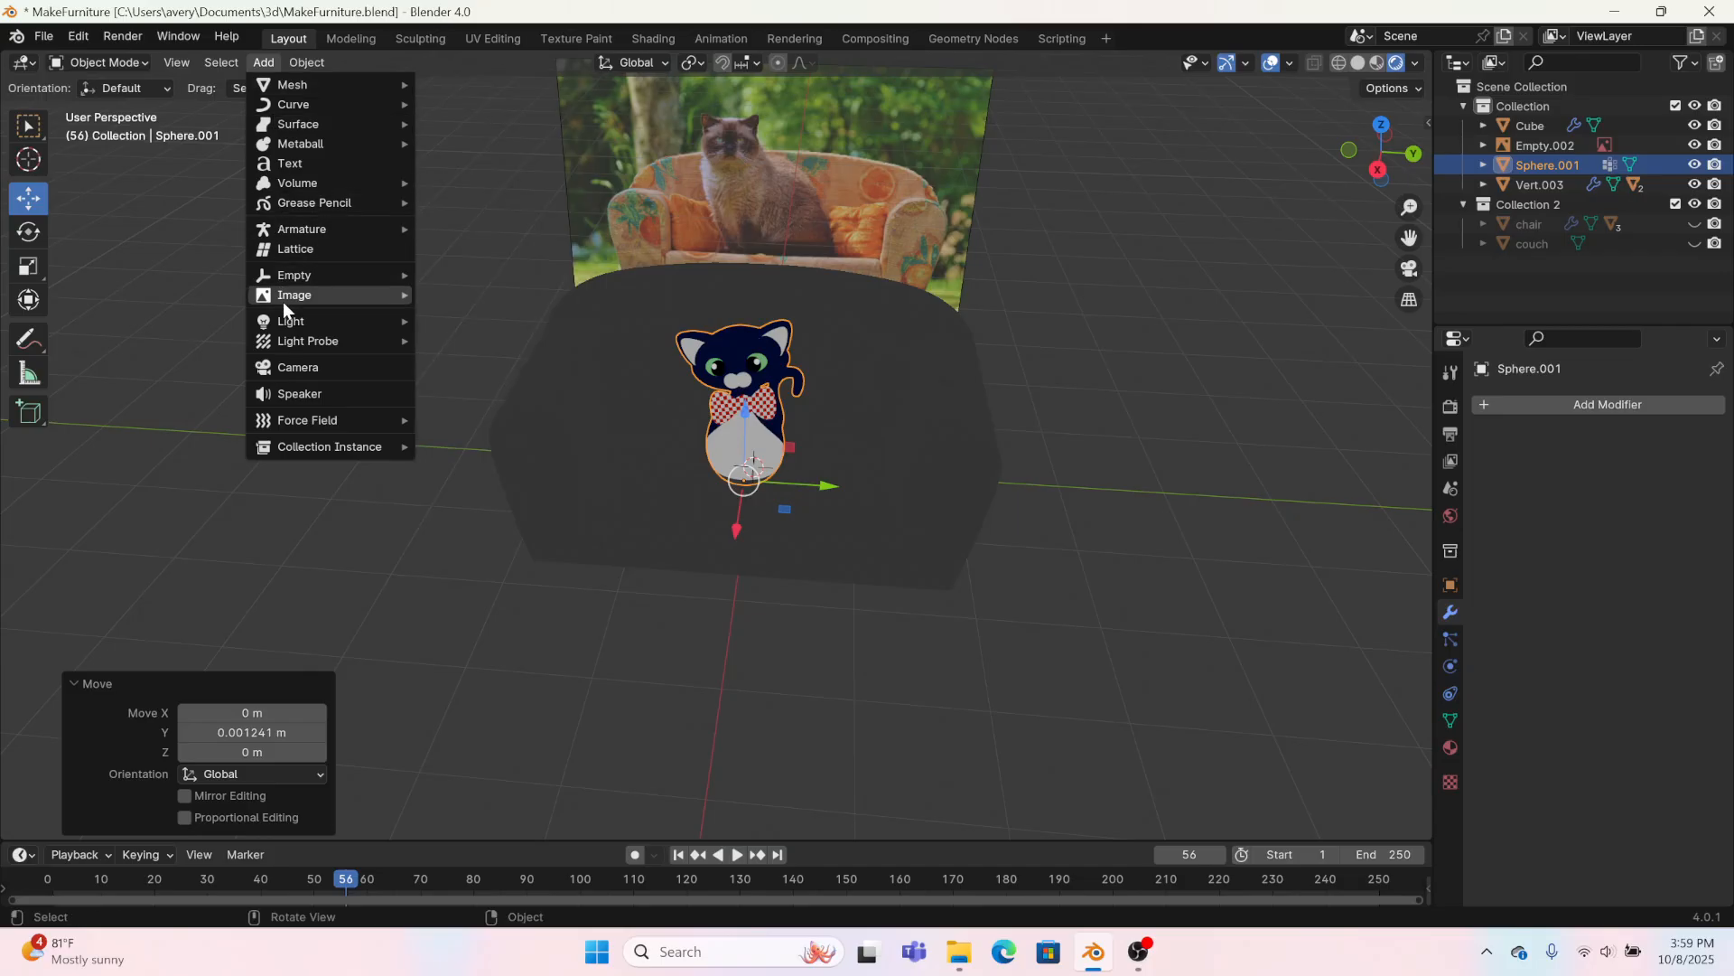
mouse_move(398, 317)
left_click(553, 342)
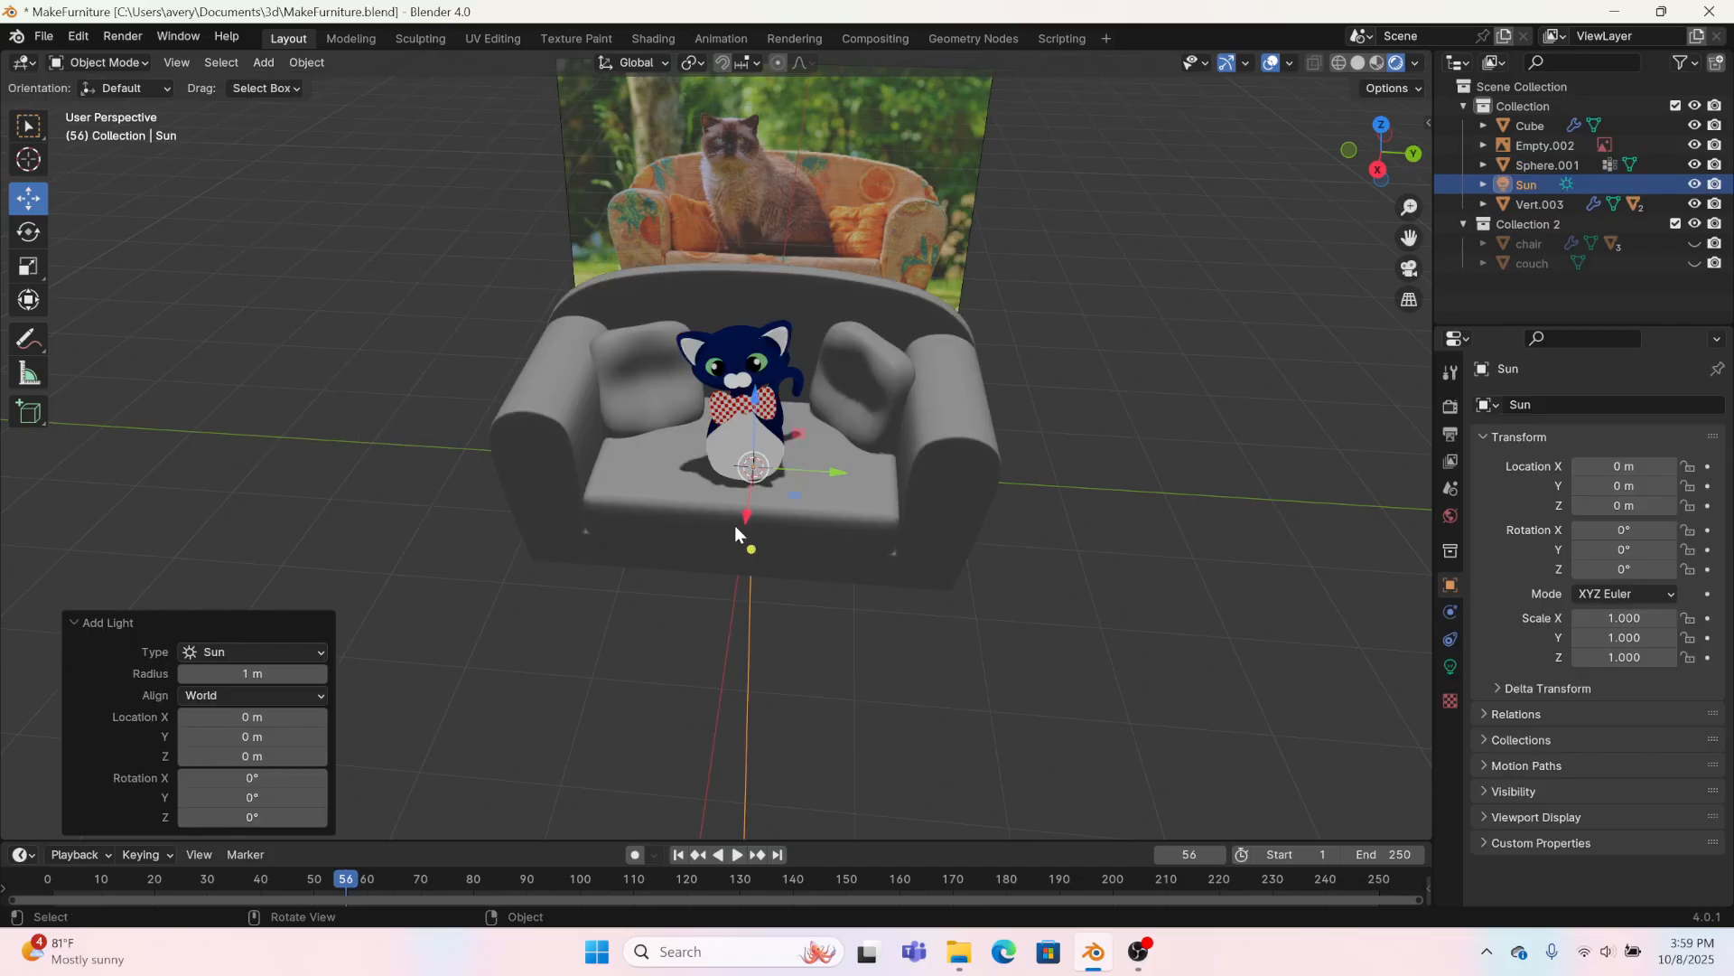
middle_click_drag(735, 524, 811, 515)
key("g")
left_click(1117, 242)
key("r")
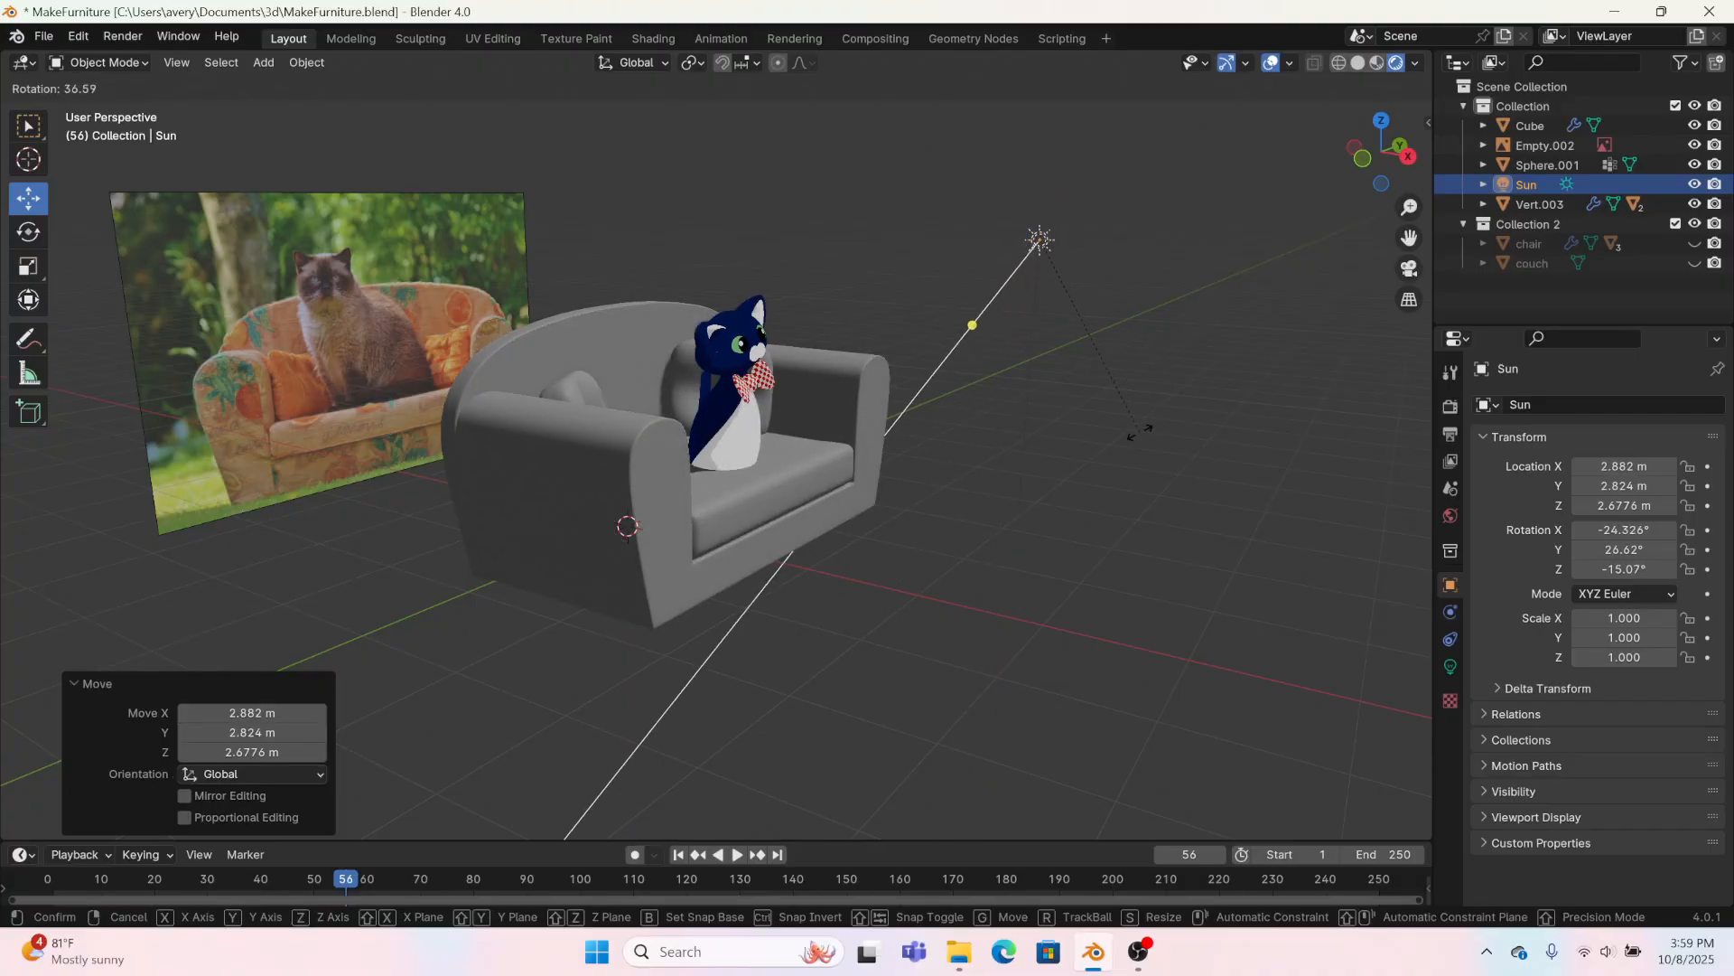
left_click(960, 540)
Step: In the Shading workspace, give the seat cushion a separate copy of the black material named orange1
left_click(782, 513)
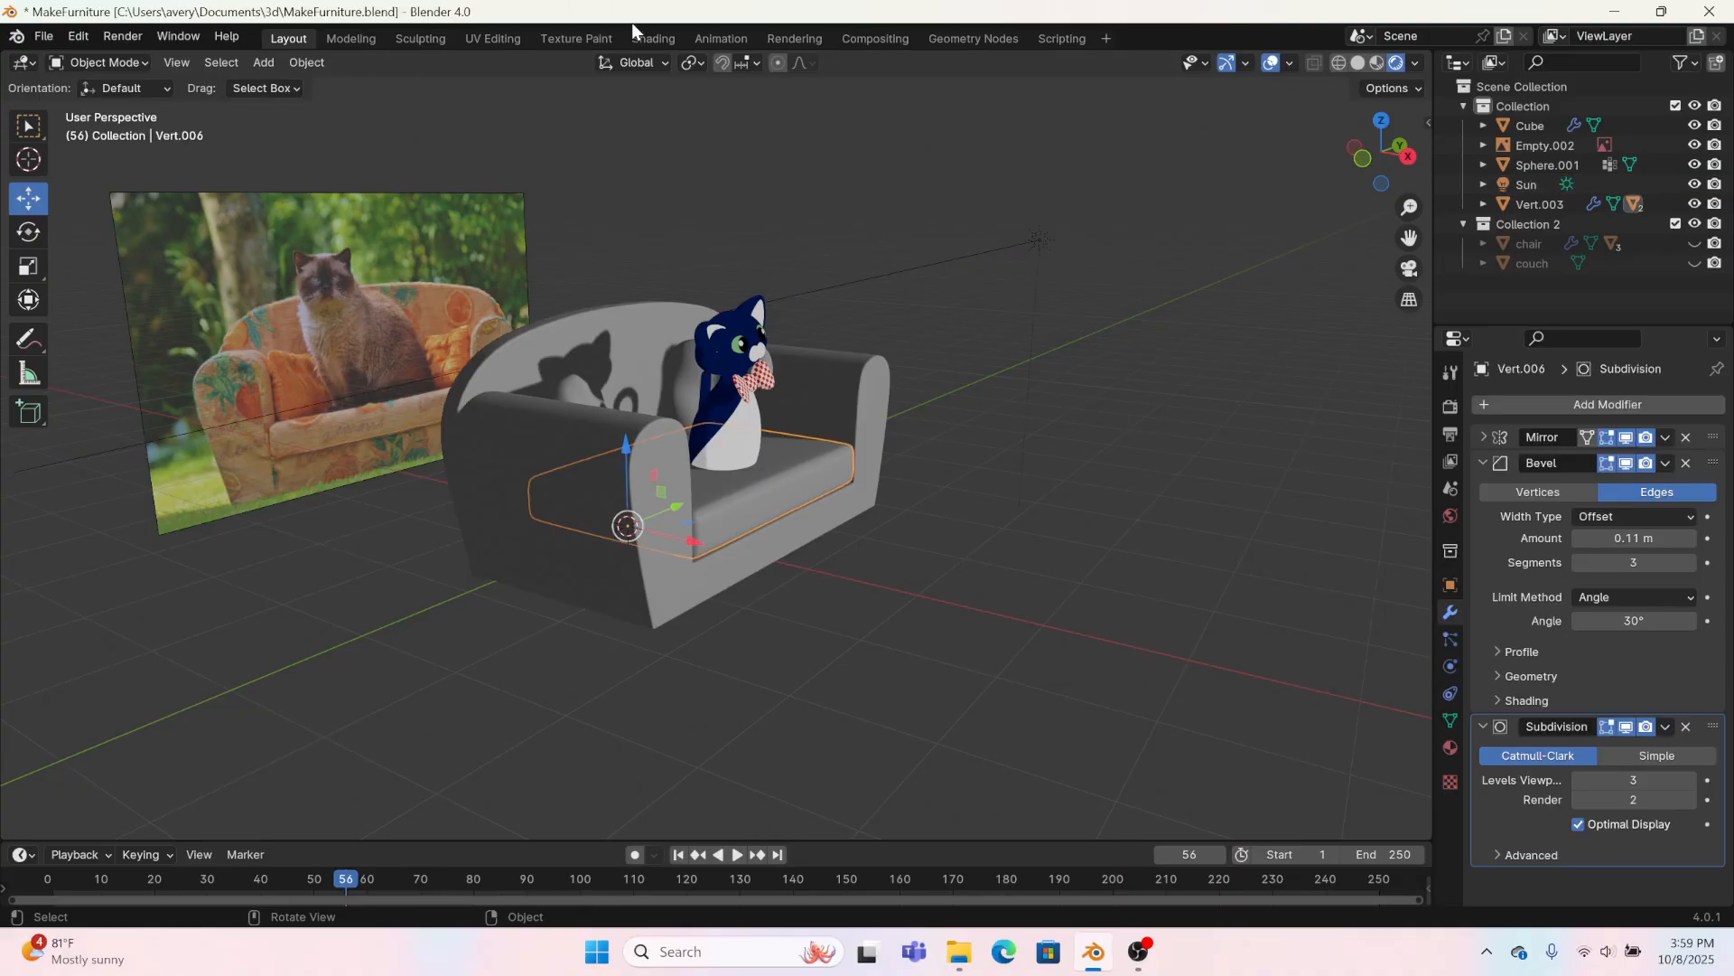
left_click(653, 39)
left_click(683, 550)
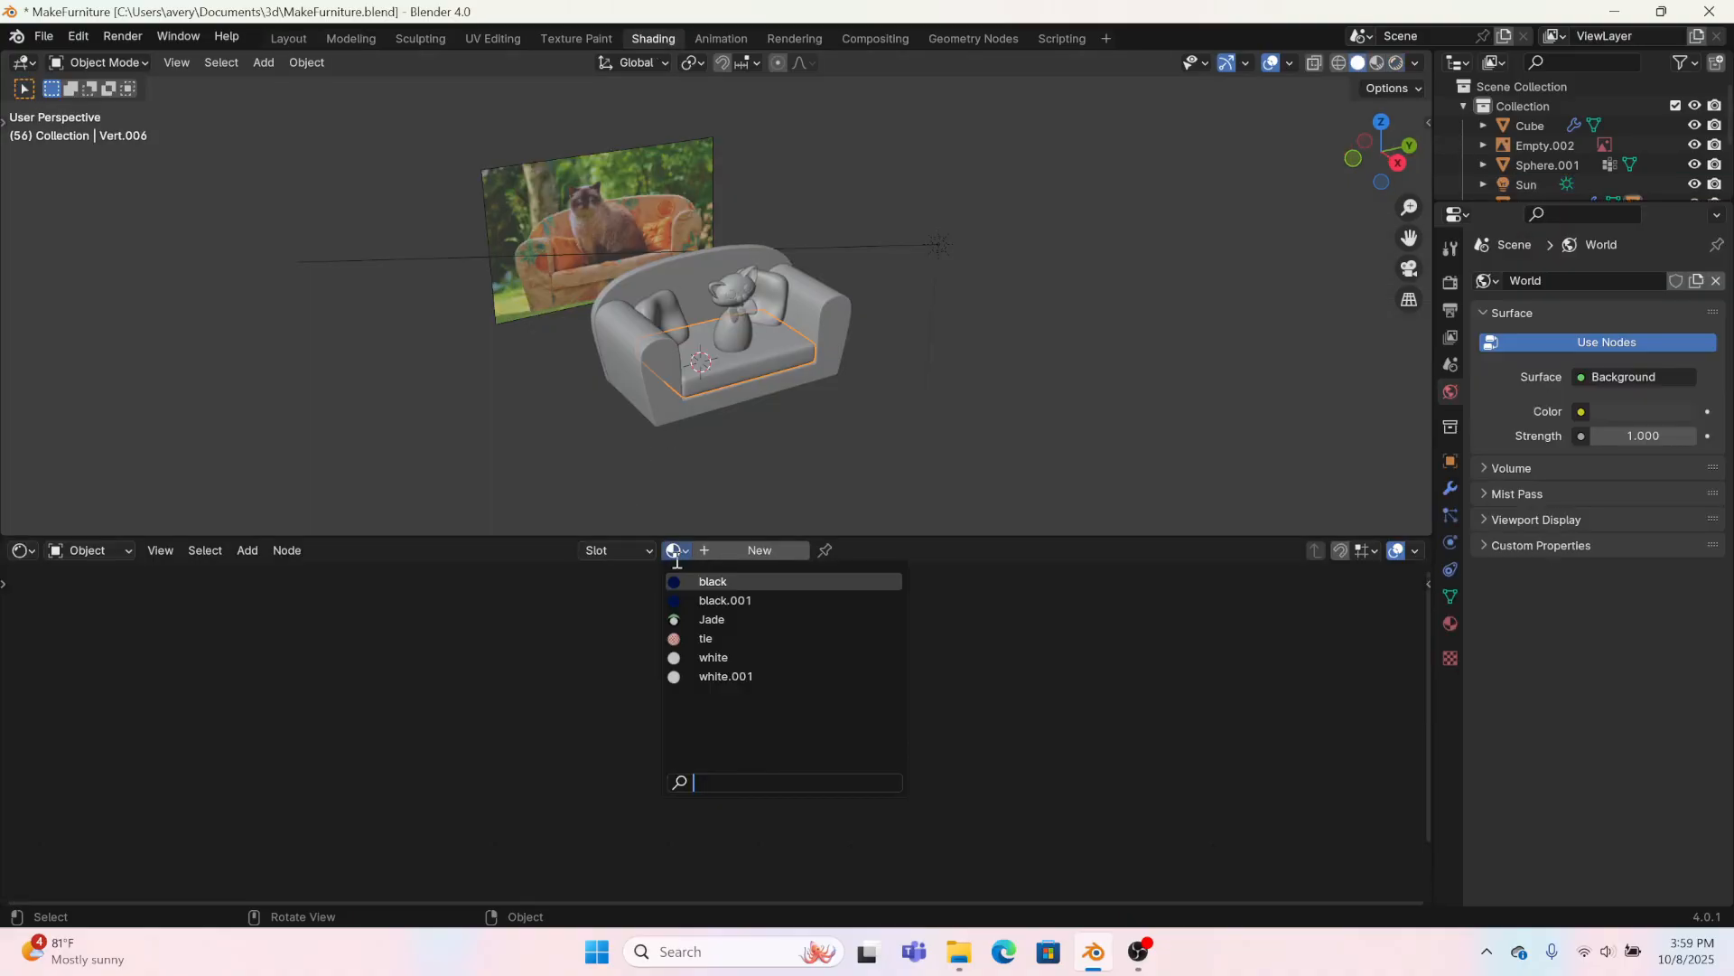
left_click(687, 582)
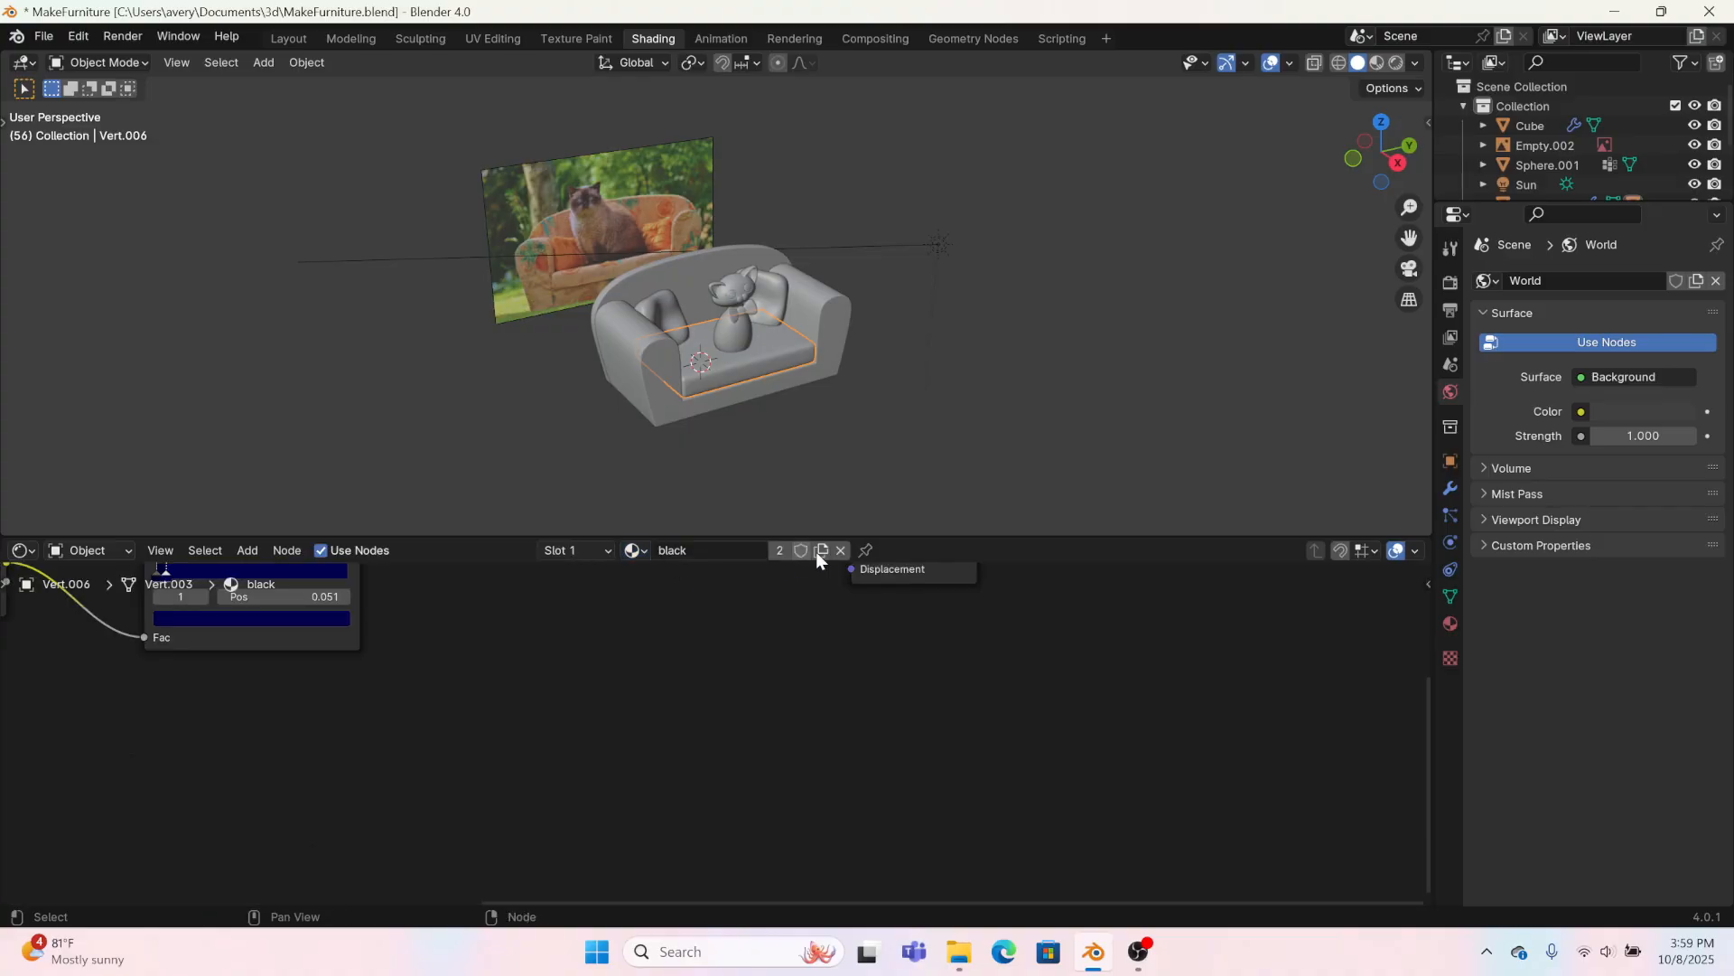
left_click(815, 551)
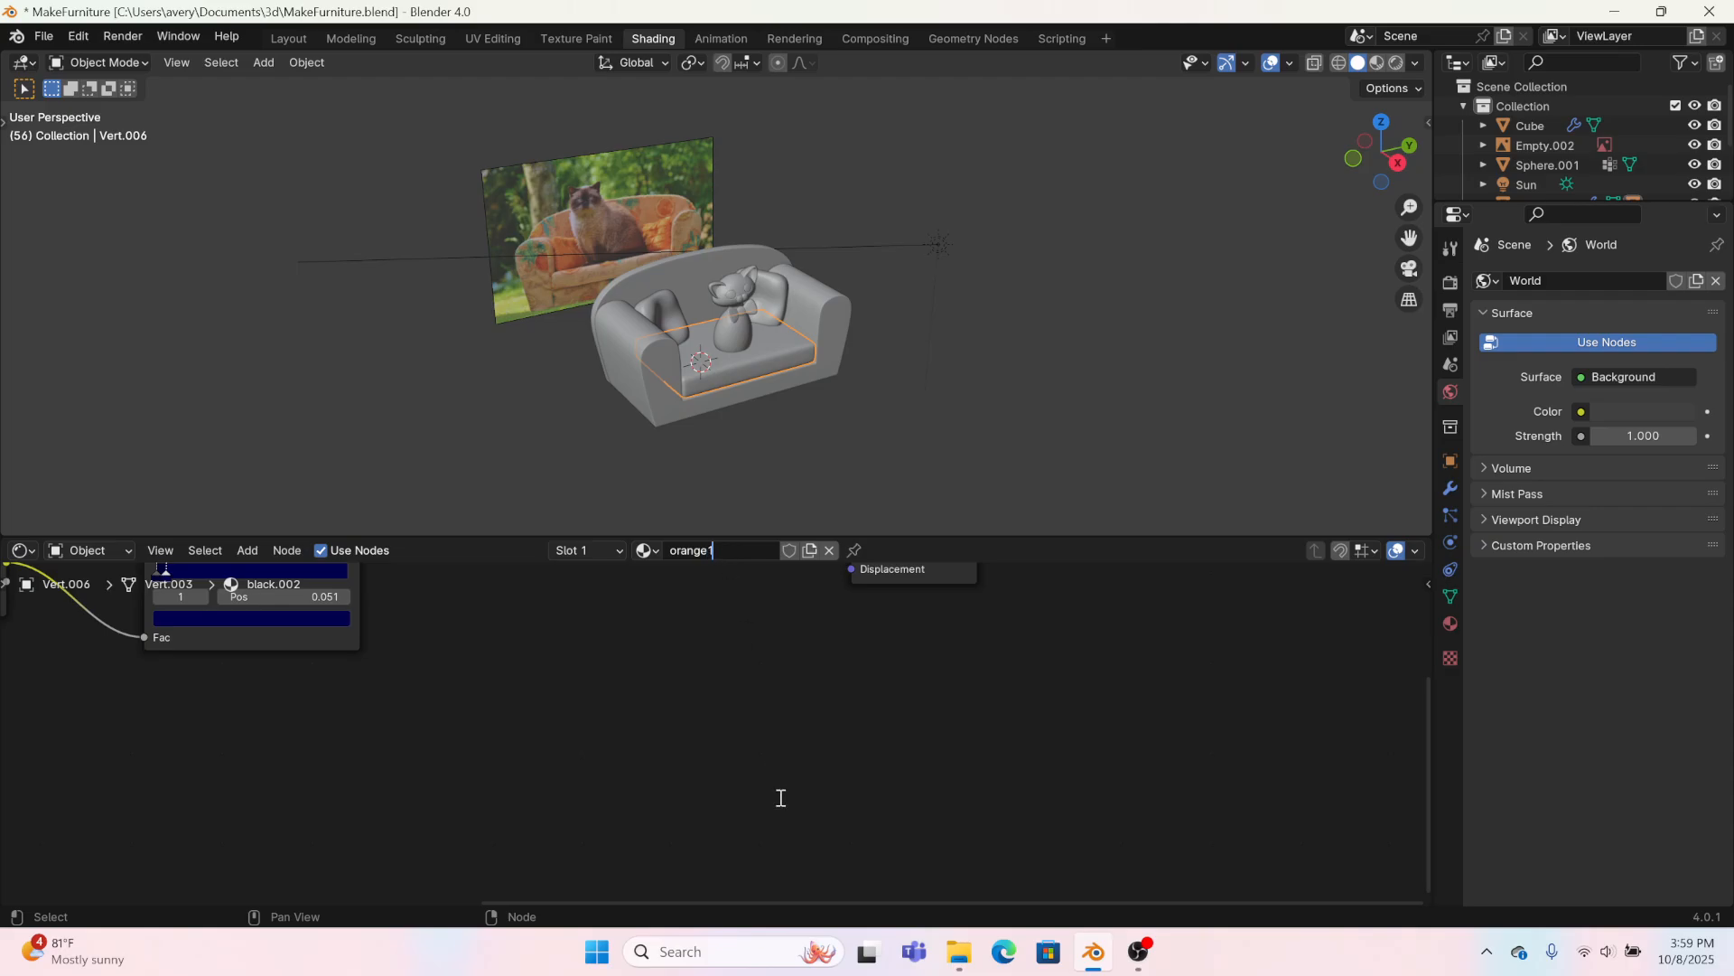
Step: Set the reference photo's opacity to 1.000
middle_click_drag(577, 706, 554, 763)
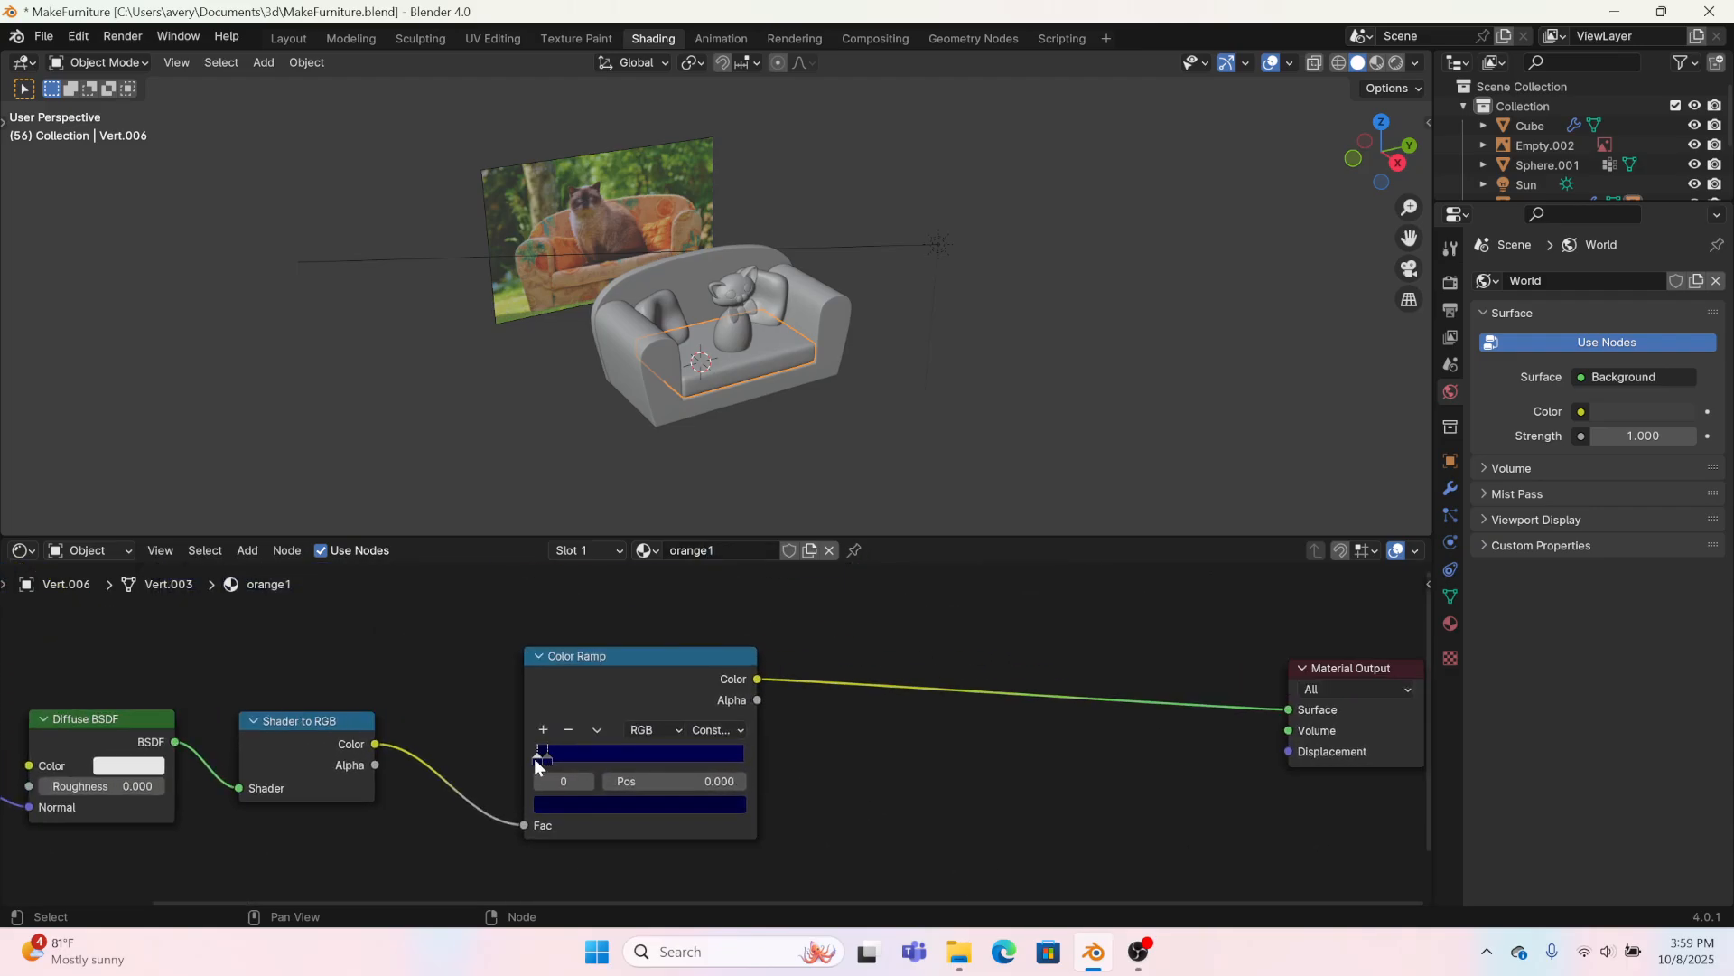
left_click(621, 181)
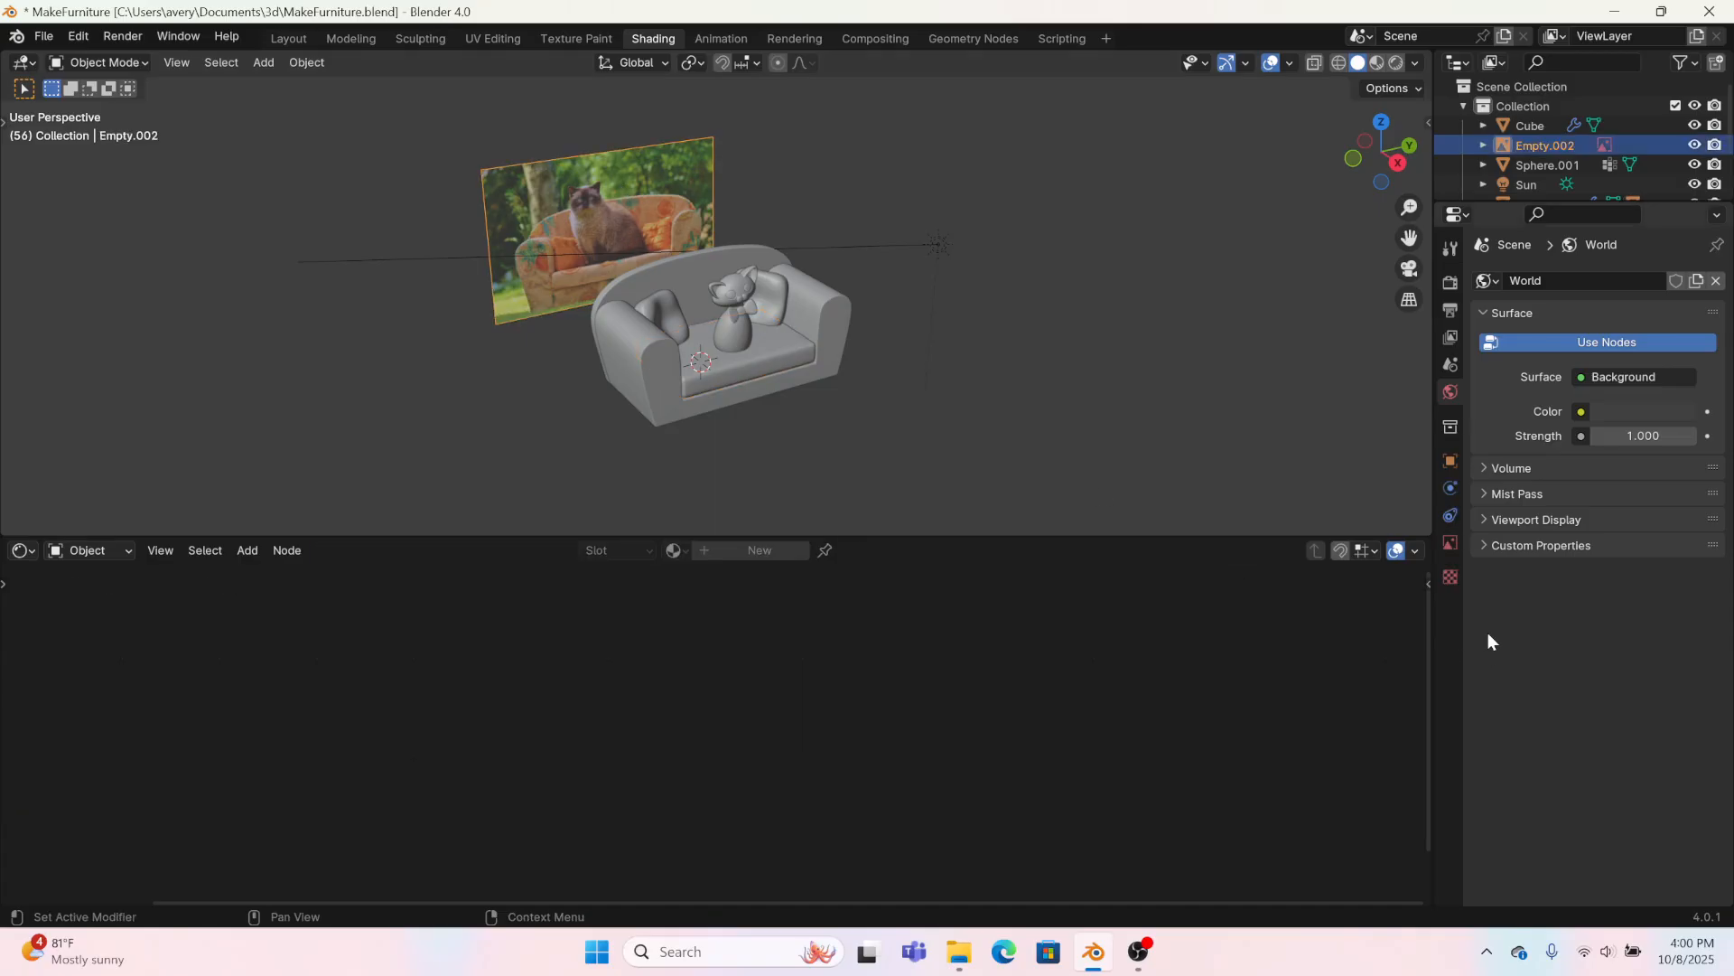
left_click(1449, 539)
left_click_drag(1610, 513, 1697, 513)
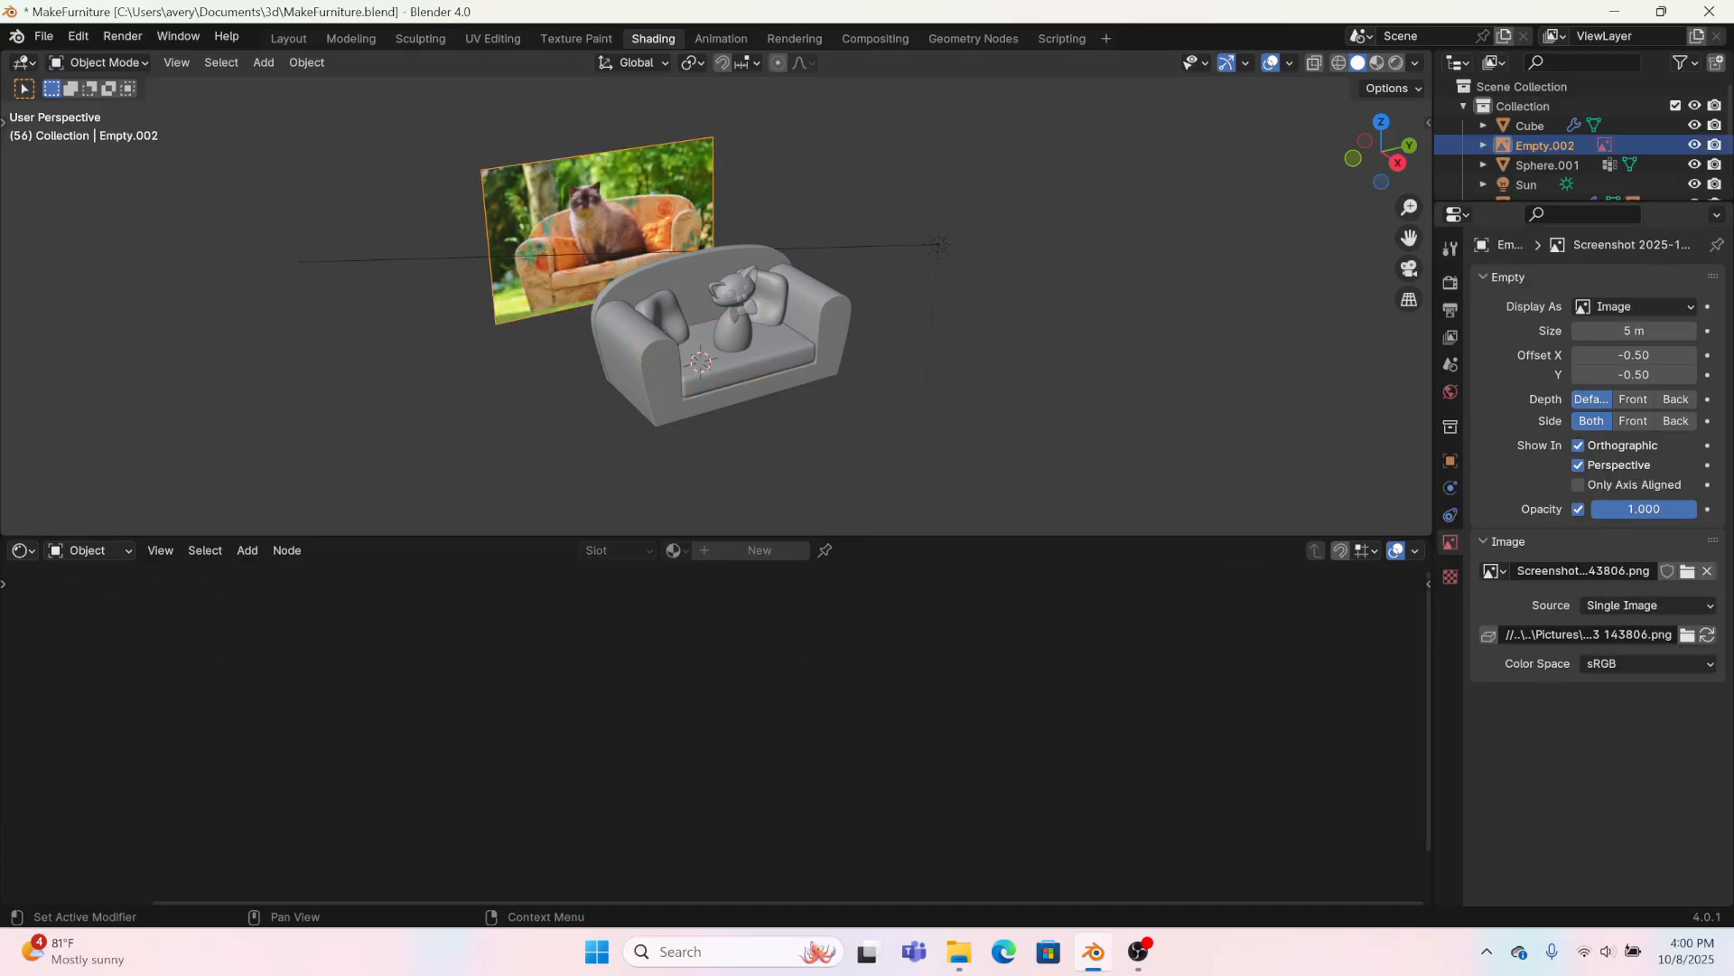
Step: Set the first Color Ramp stop of the seat cushion's orange1 material to a dark orange sampled from the photo's sofa arm
scroll(666, 273, "up", 5)
left_click(477, 462)
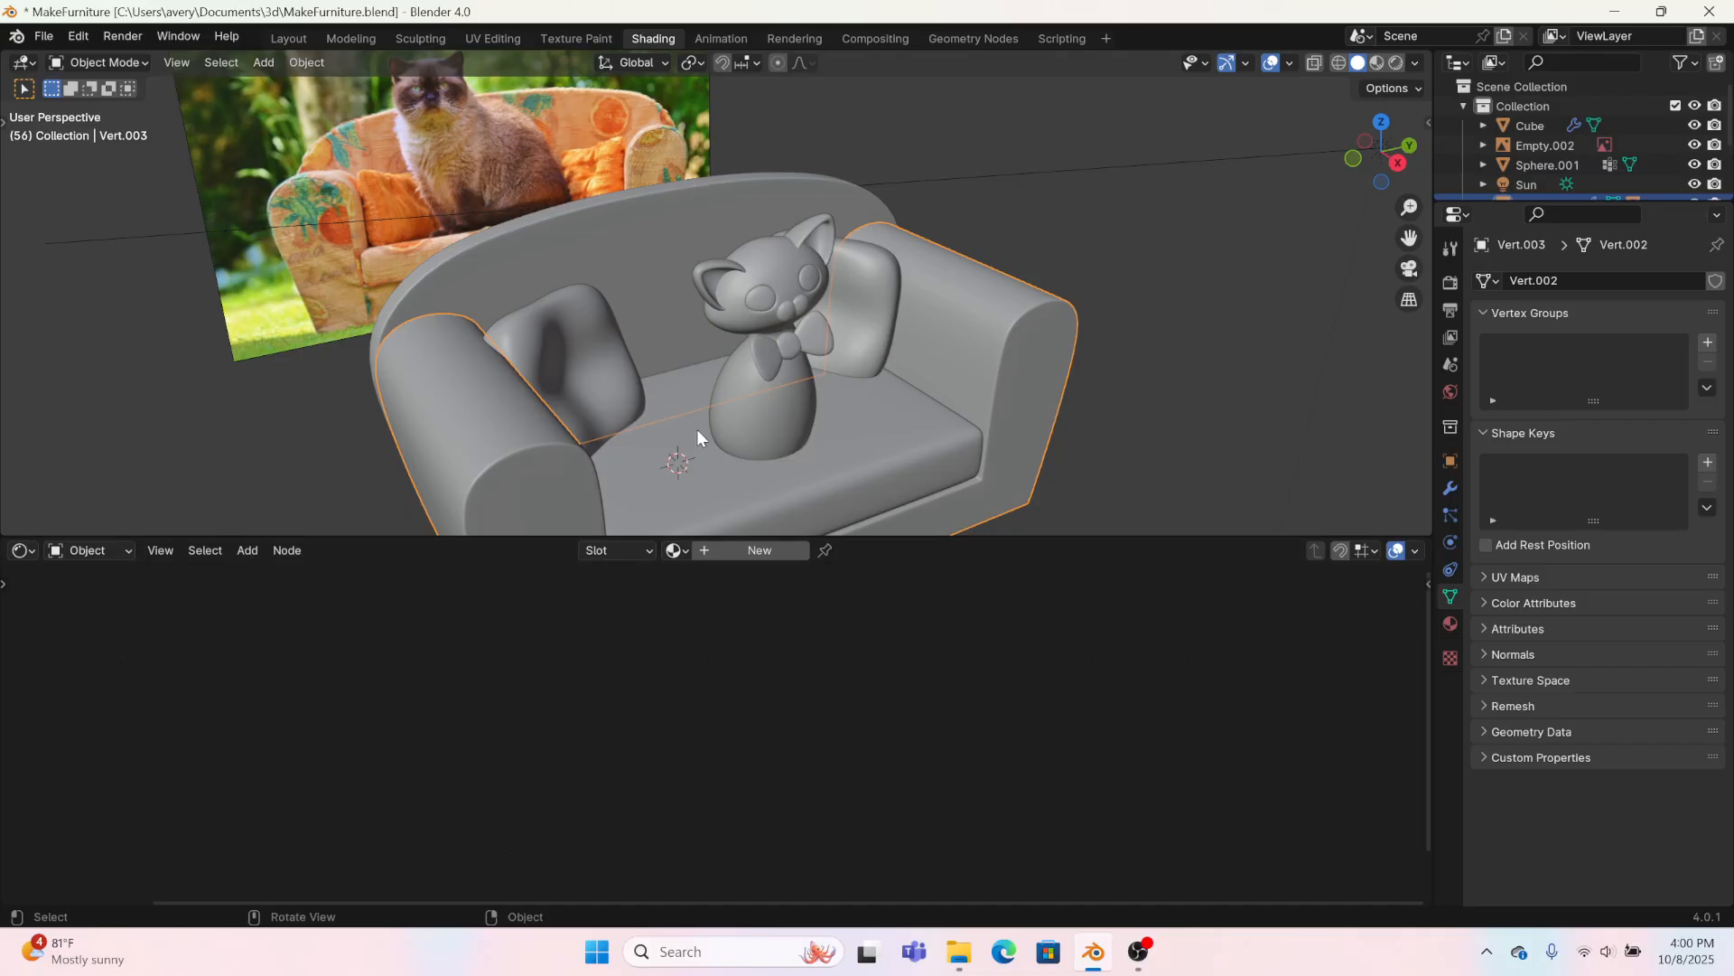
left_click(662, 399)
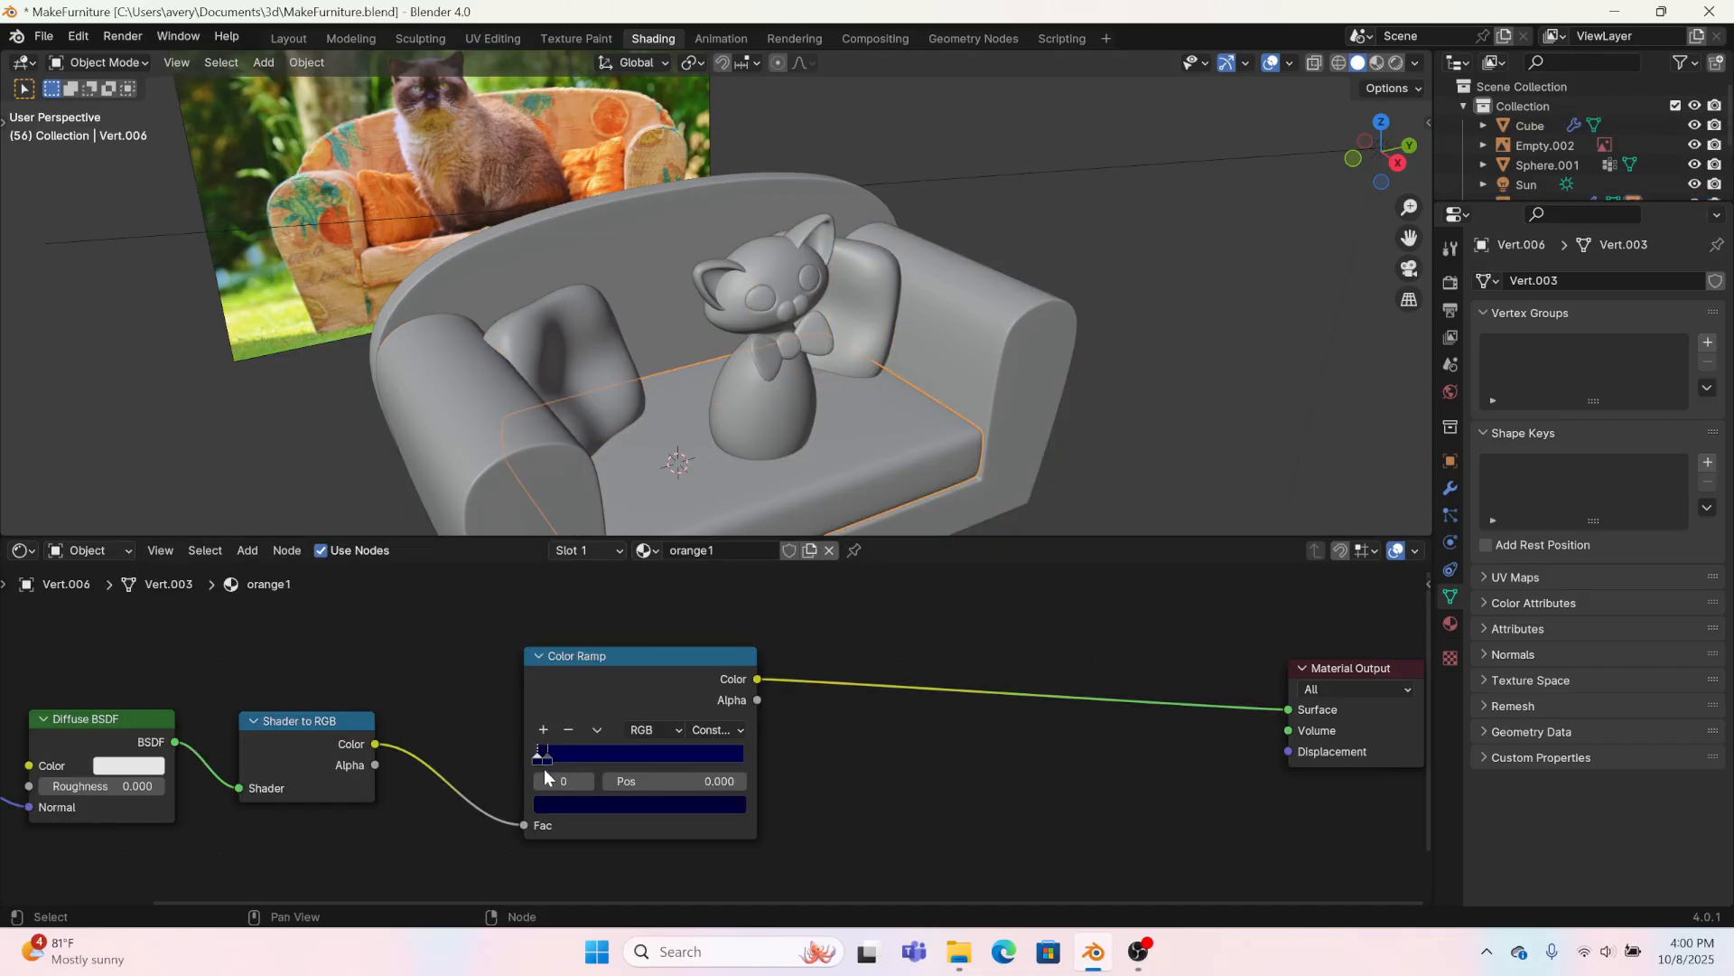
left_click(536, 766)
left_click(578, 806)
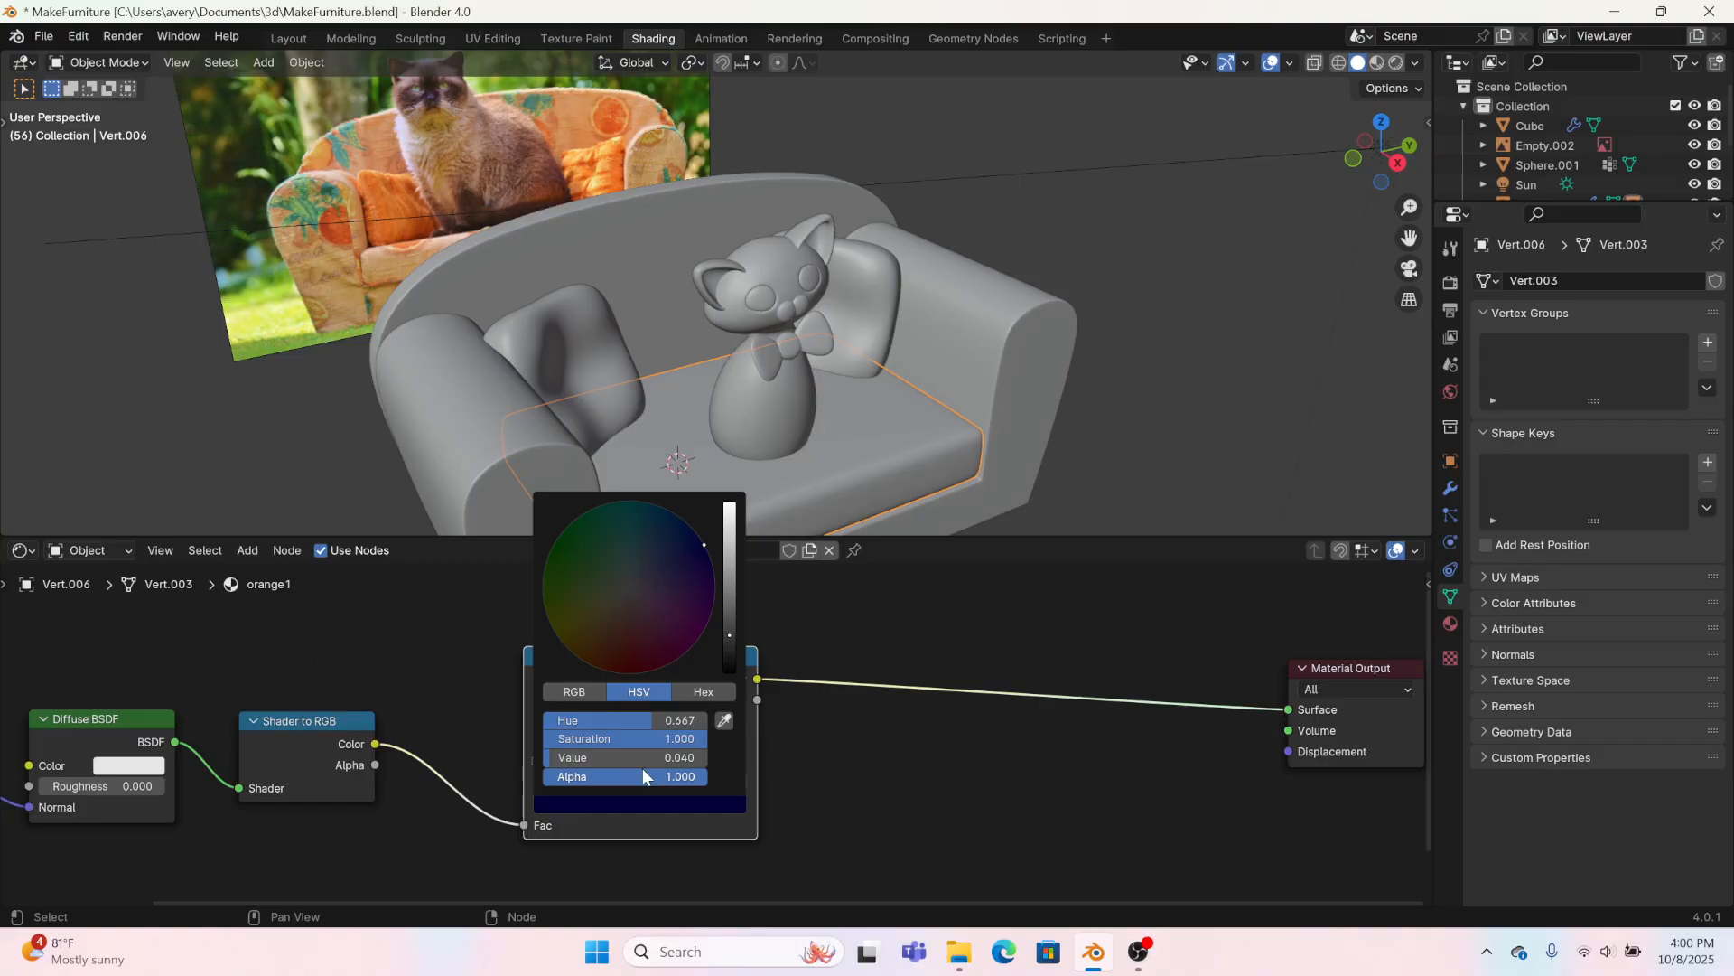
left_click(727, 716)
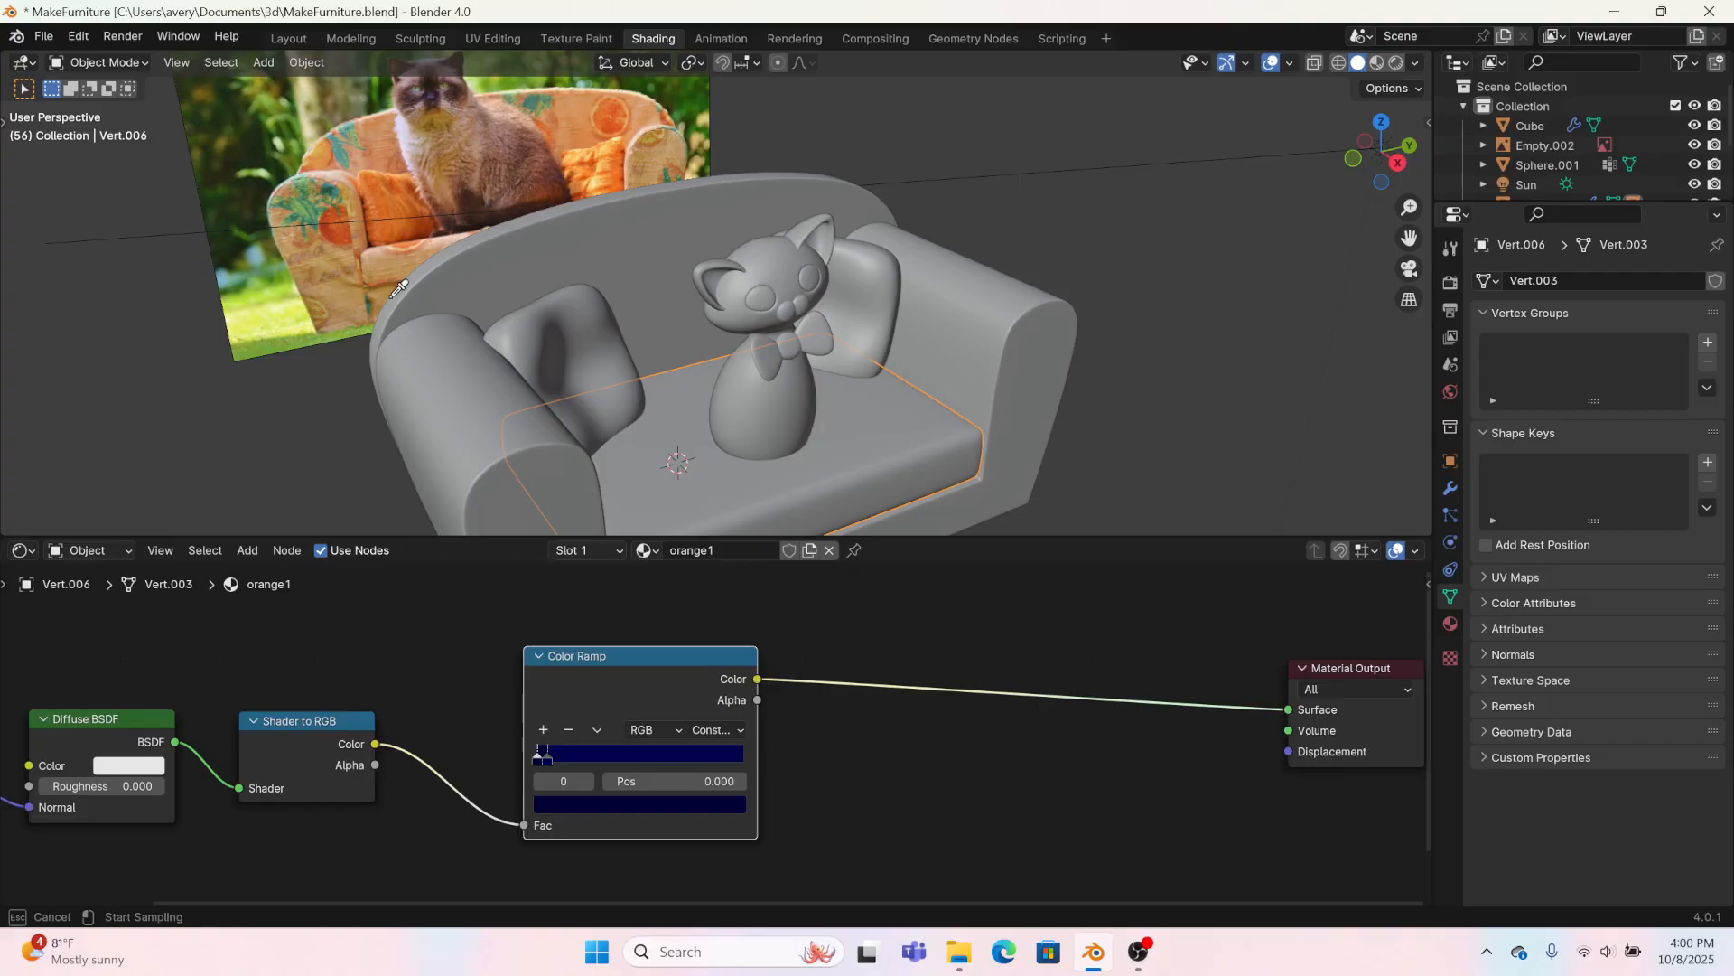
left_click(339, 224)
Step: Set orange1's second Color Ramp stop to a lighter orange sampled from the photo's sofa arm
left_click(546, 757)
left_click(579, 804)
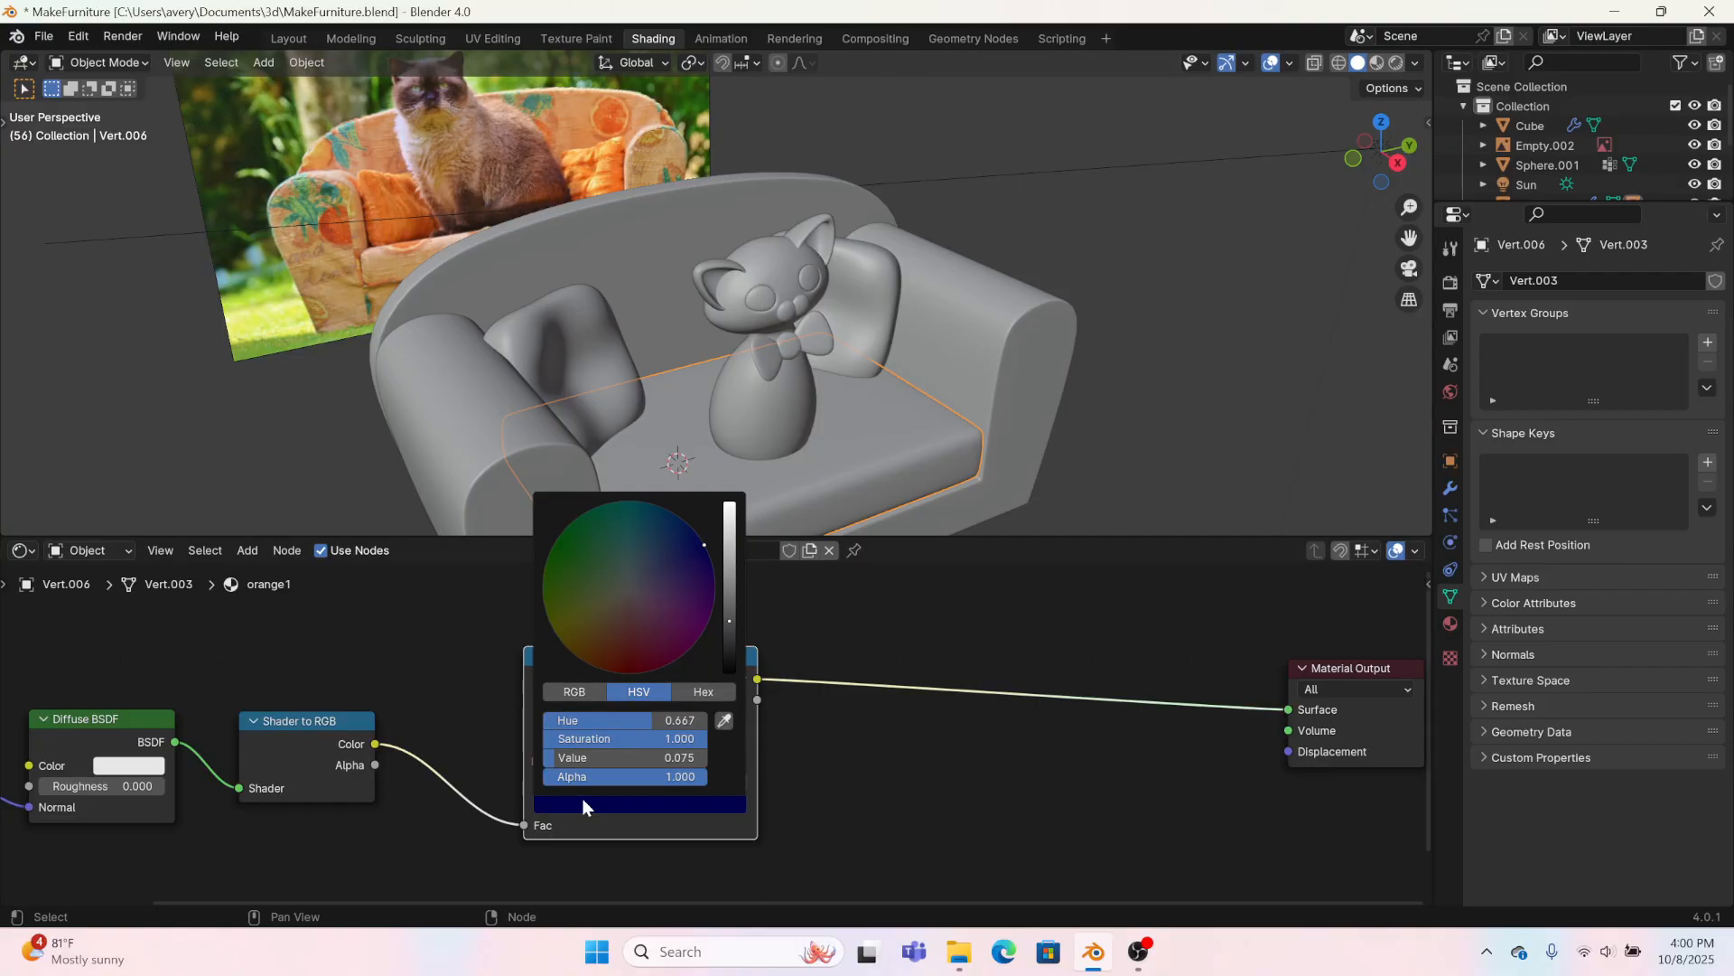
left_click(724, 722)
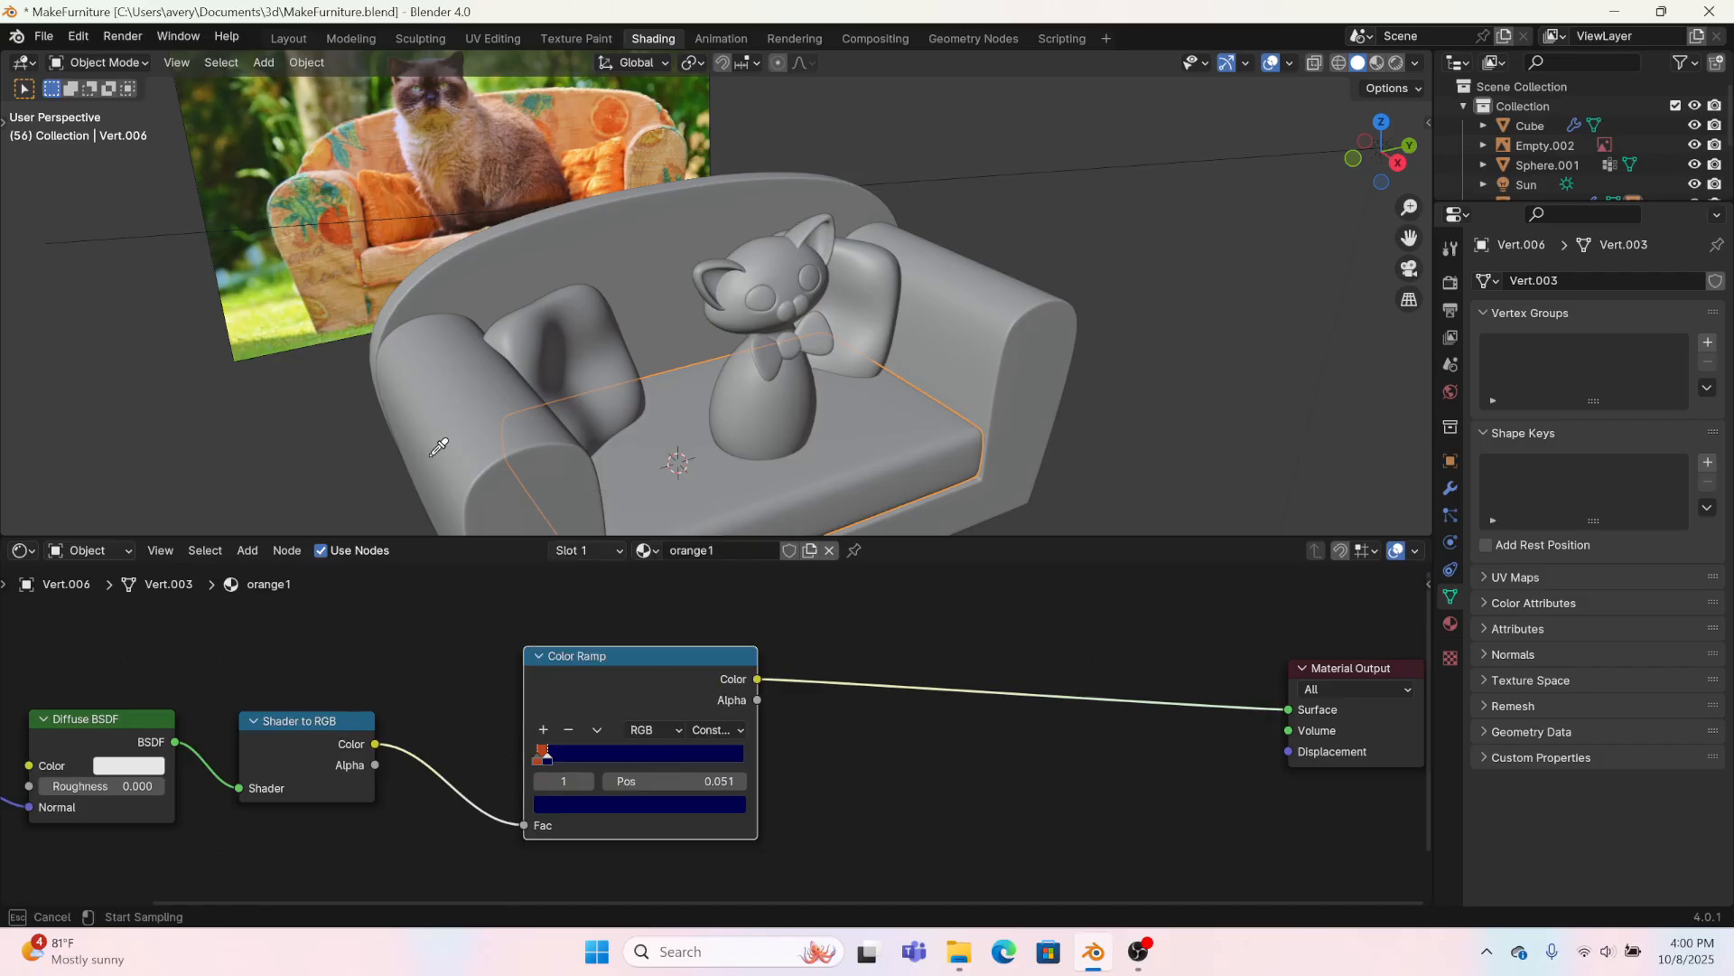
left_click(345, 220)
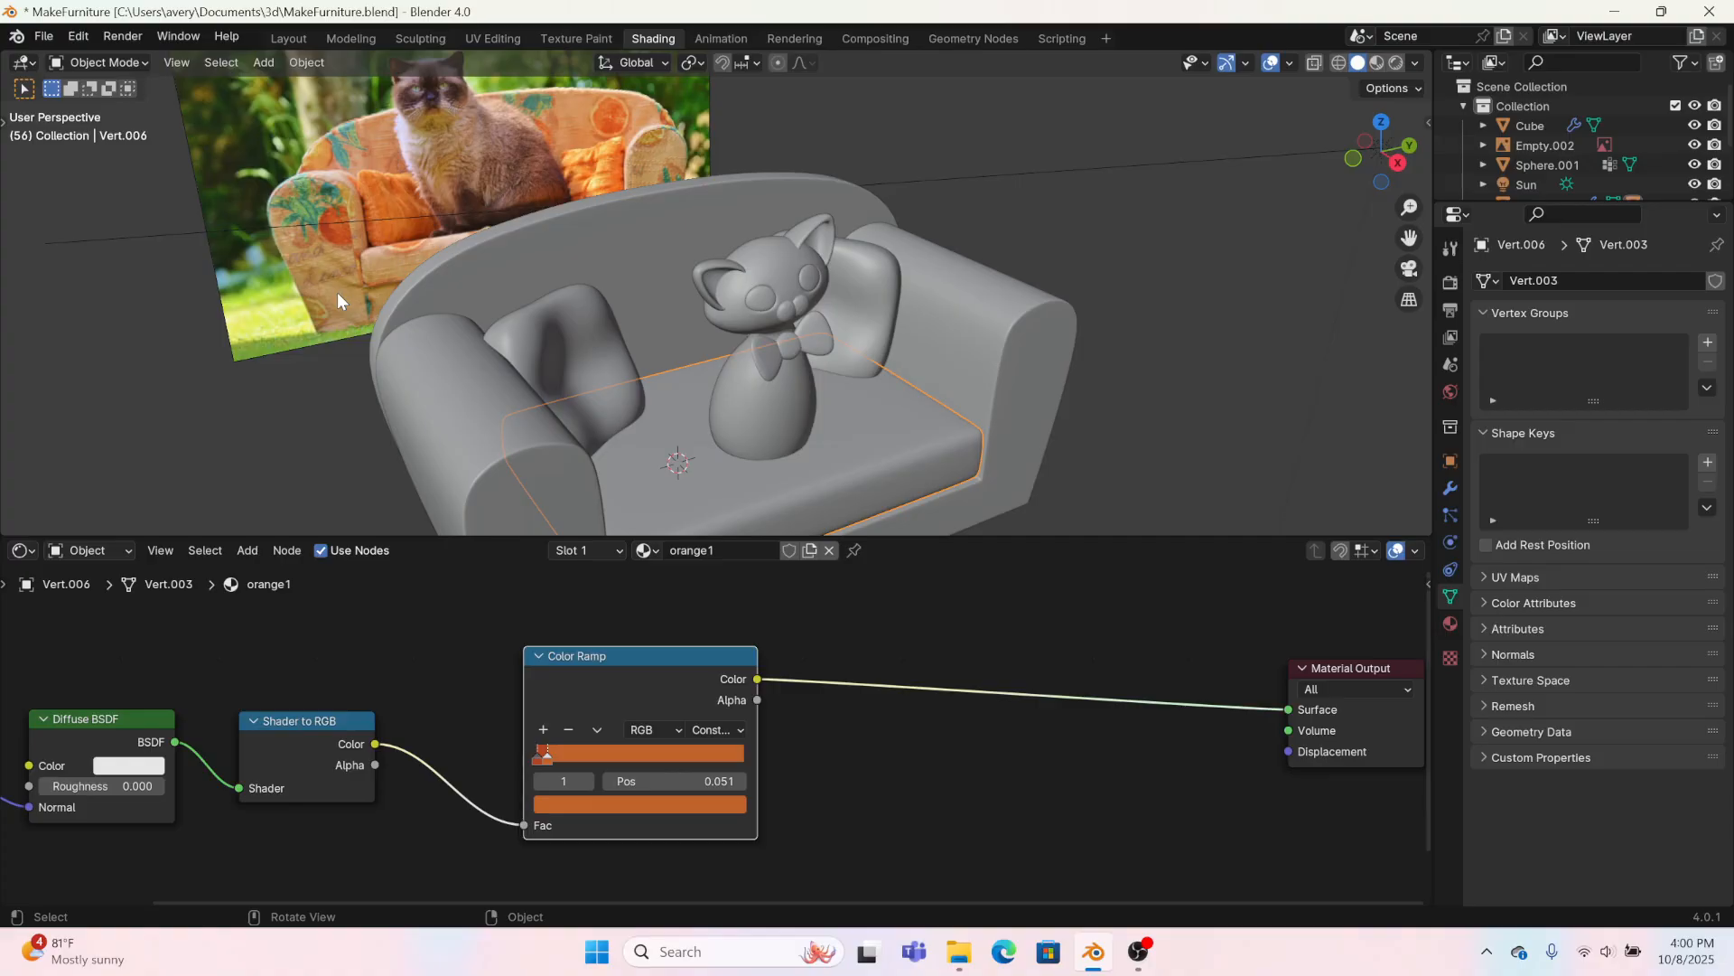
Step: Assign the orange1 material to the pillows
middle_click_drag(339, 296, 577, 365)
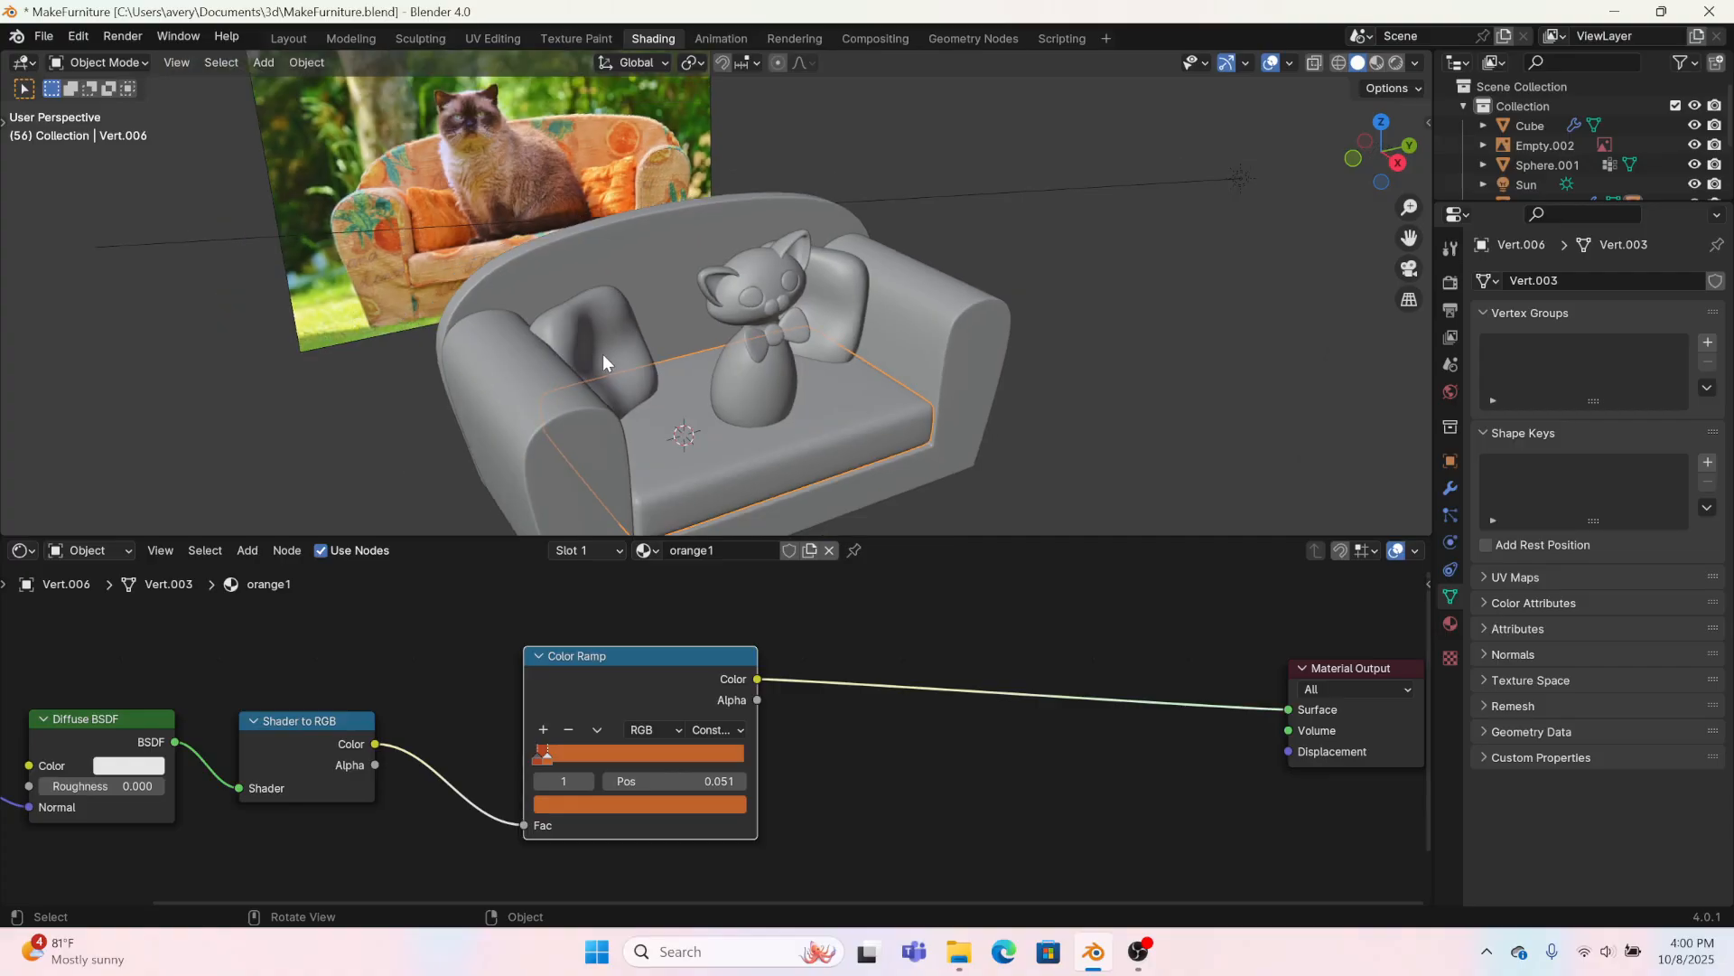
left_click(604, 354)
left_click(675, 550)
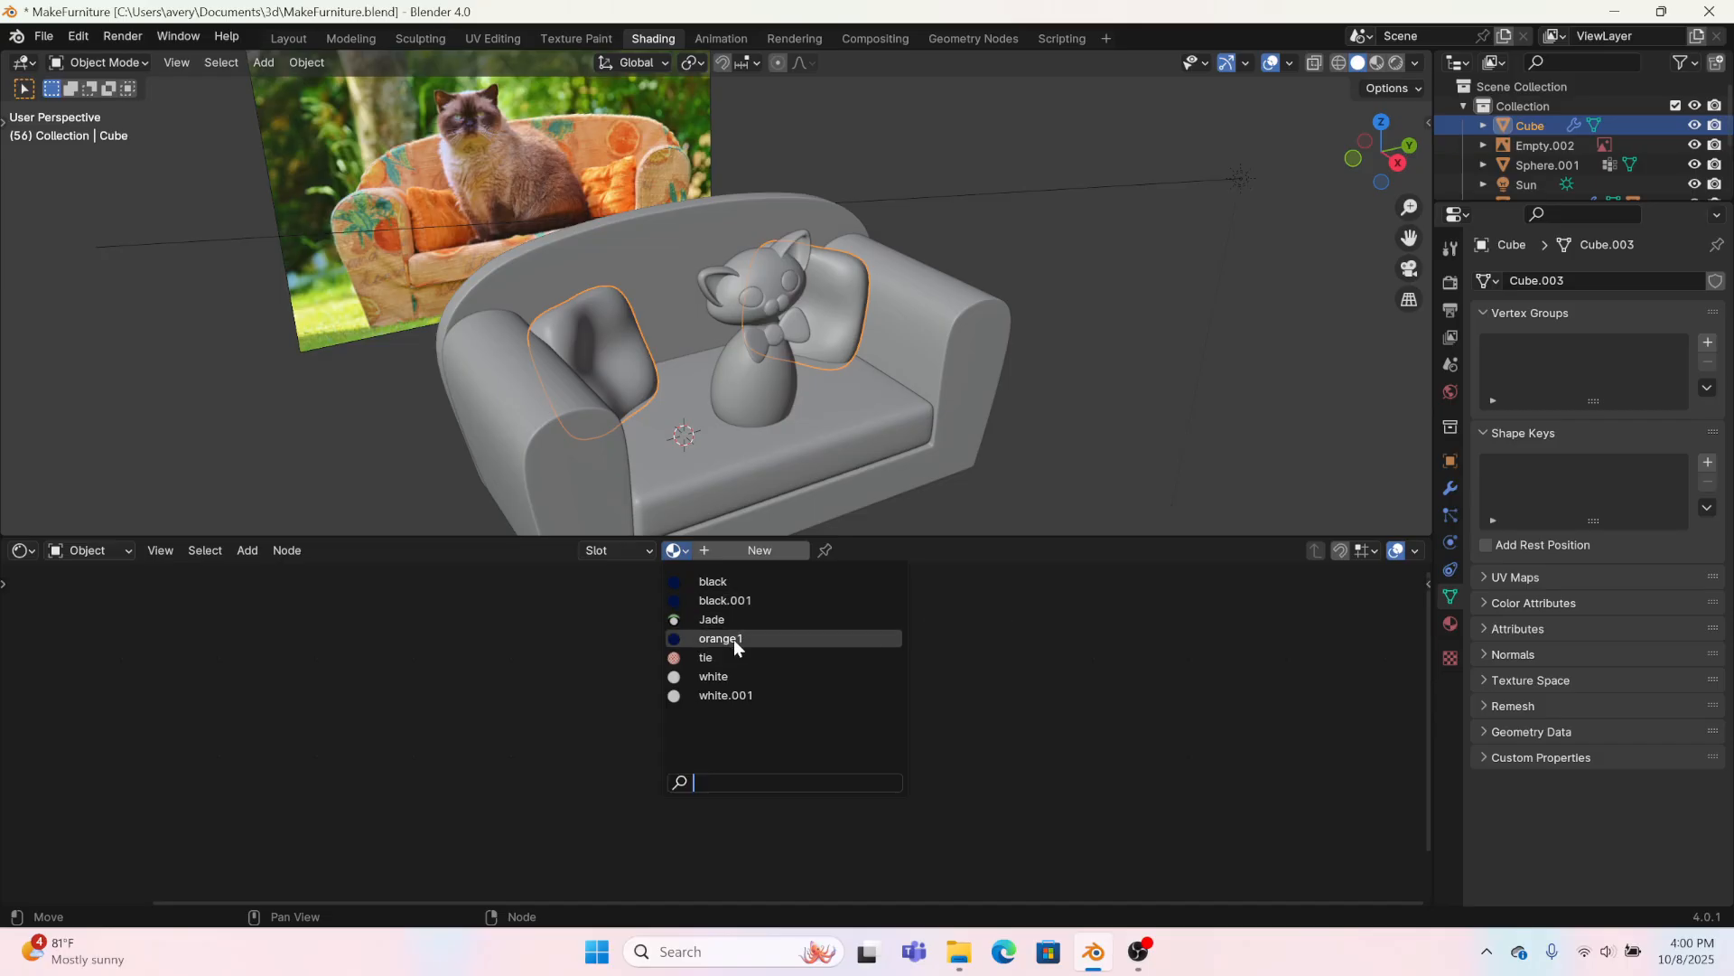
left_click(682, 641)
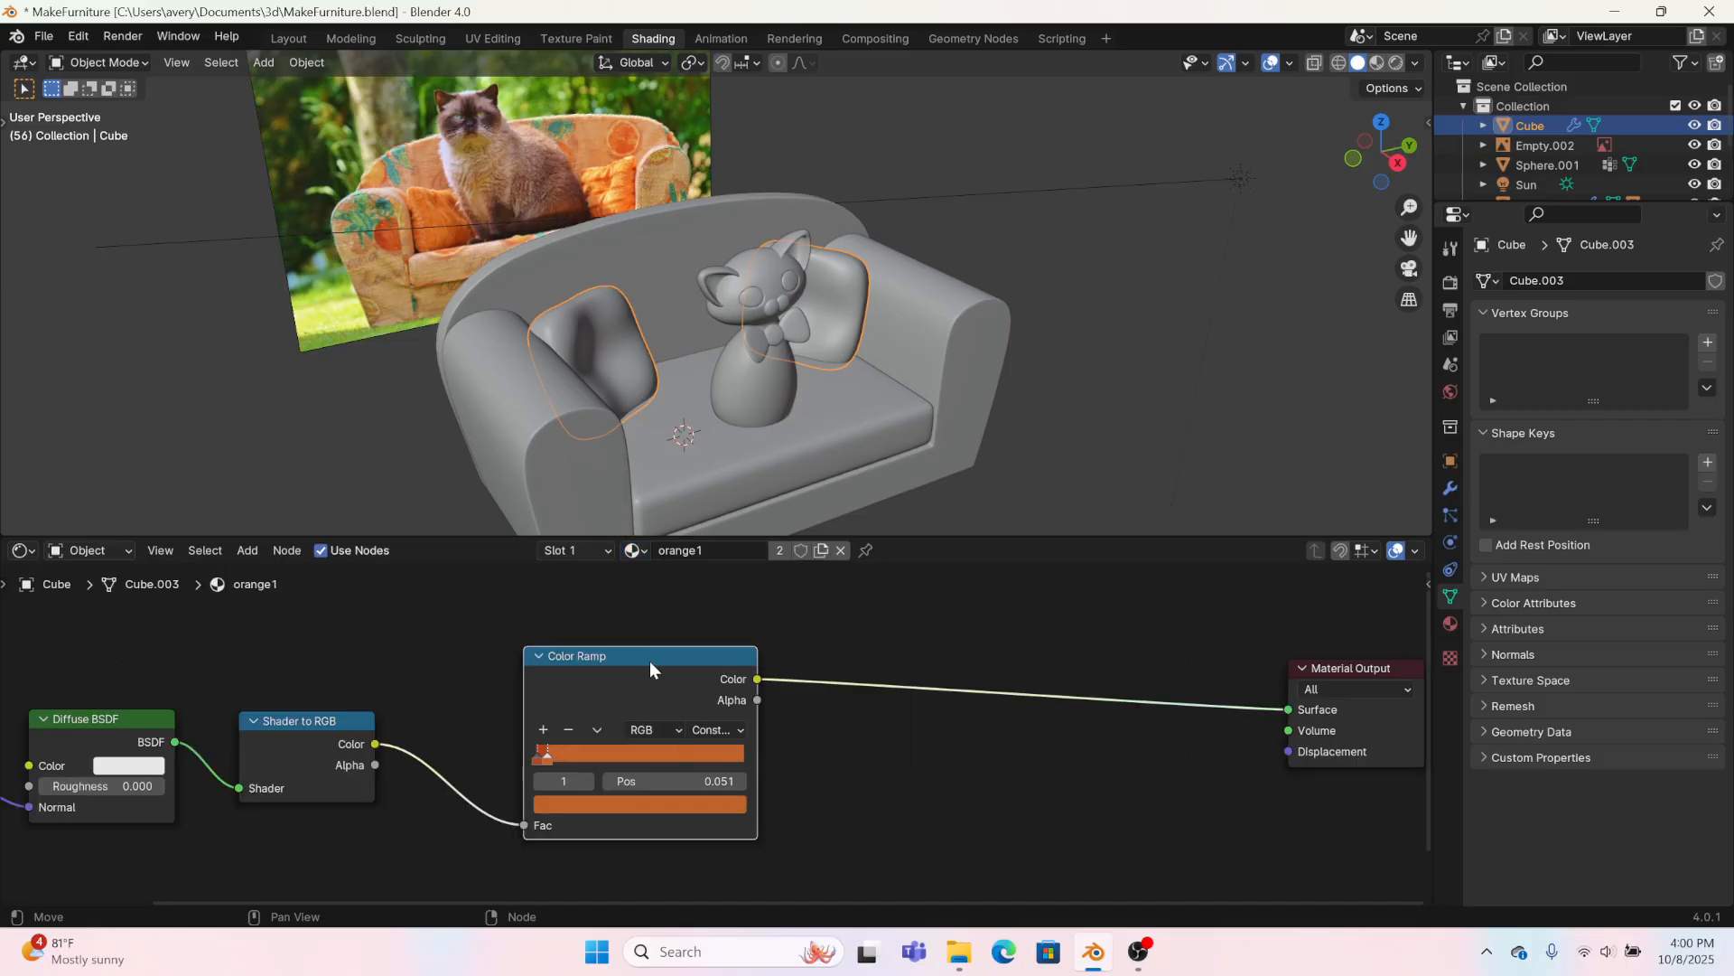
Step: Make the seat cushion's material a separate copy and rename it orange2
left_click(681, 470)
double_click(742, 552)
left_click_drag(742, 553, 700, 553)
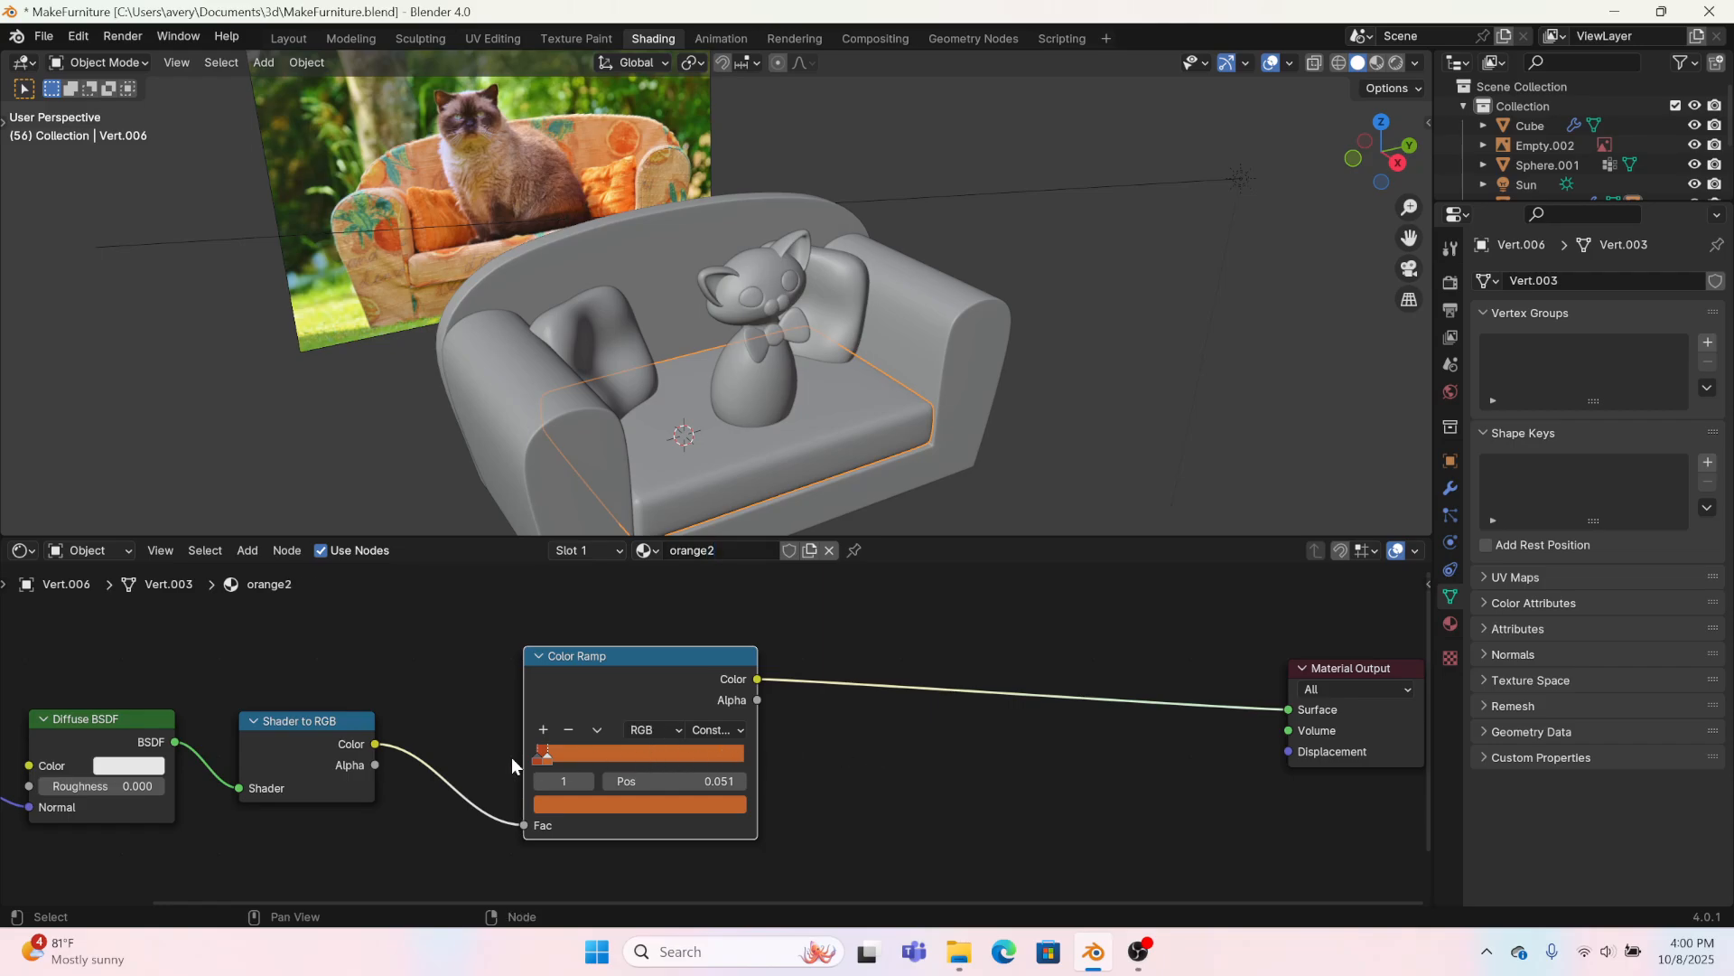
Step: Set the second Color Ramp stop of the orange2 material to a light tan sampled from the photo's sofa arm
left_click(588, 805)
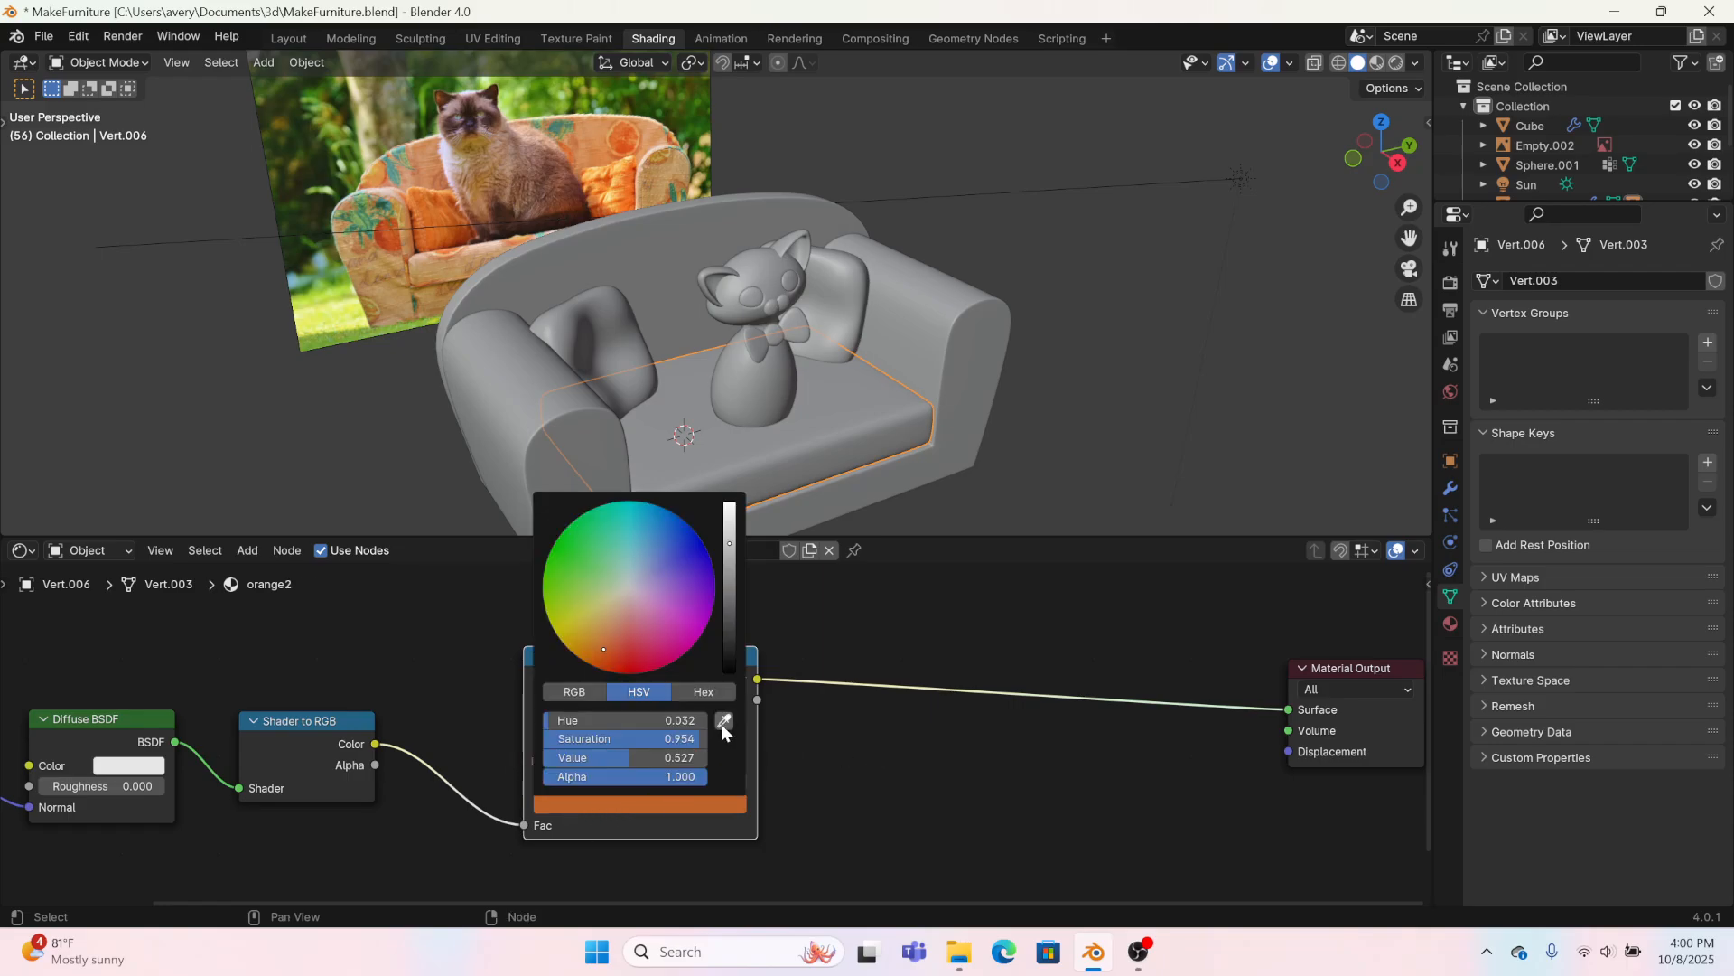
left_click(721, 724)
left_click(392, 292)
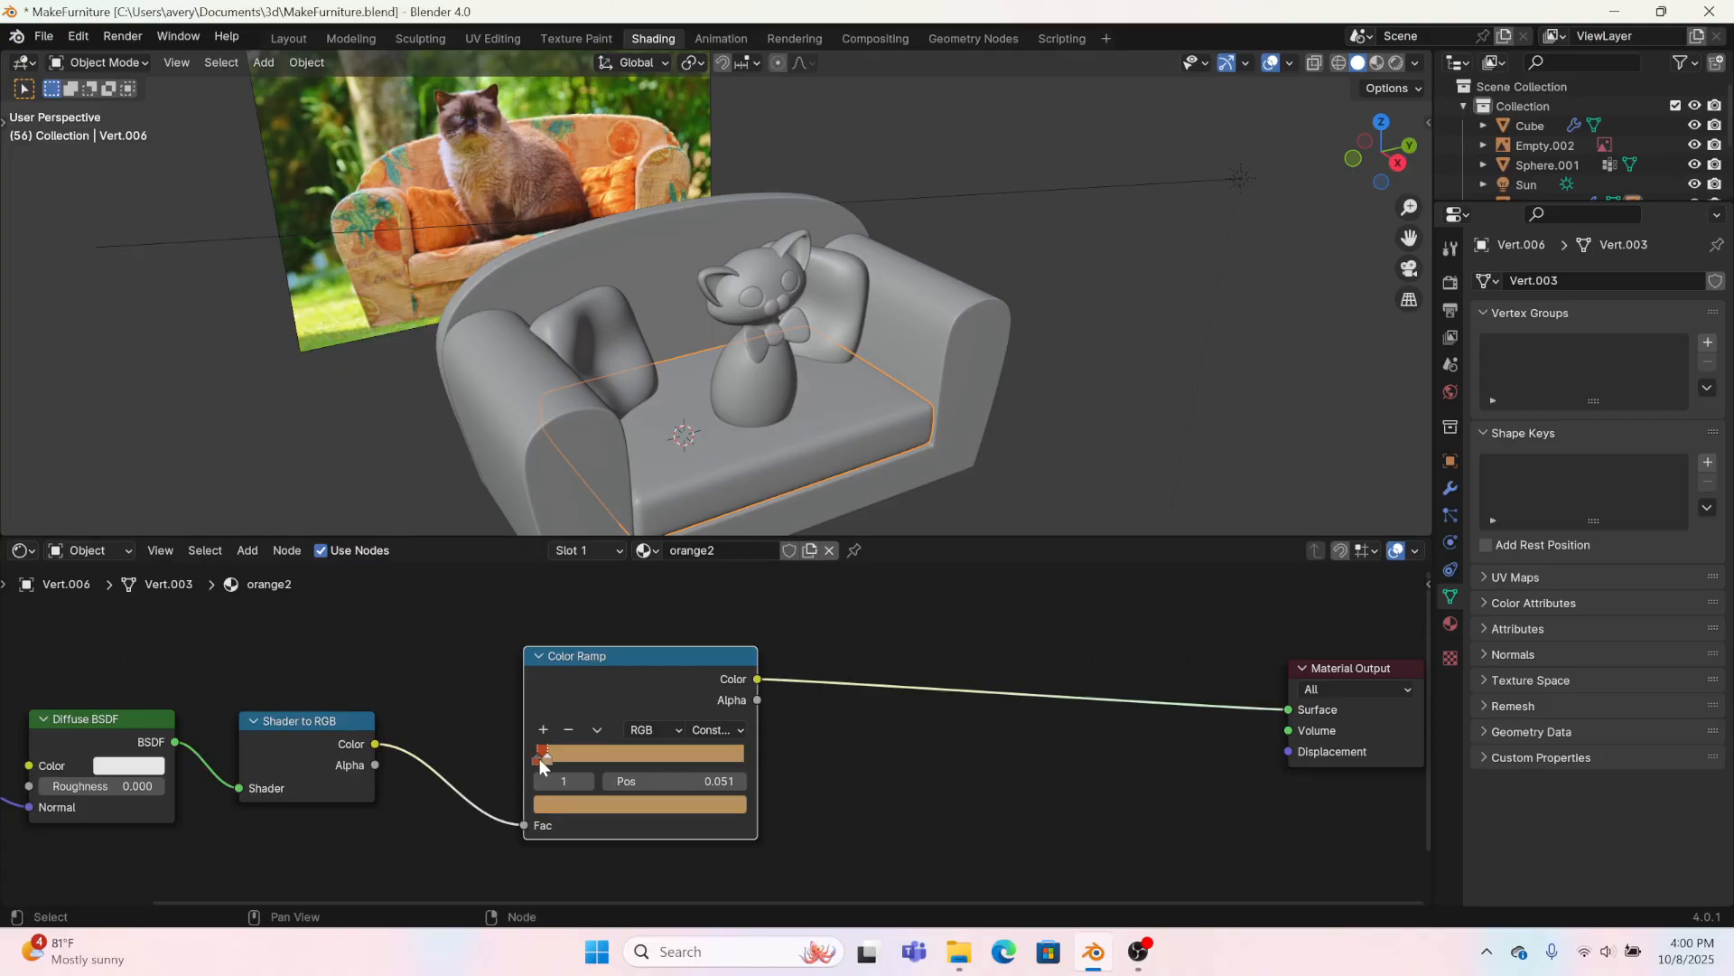
Step: Set orange2's first Color Ramp stop to a bright orange sampled from the pillow in the reference photo
left_click(542, 764)
left_click(570, 807)
left_click(722, 722)
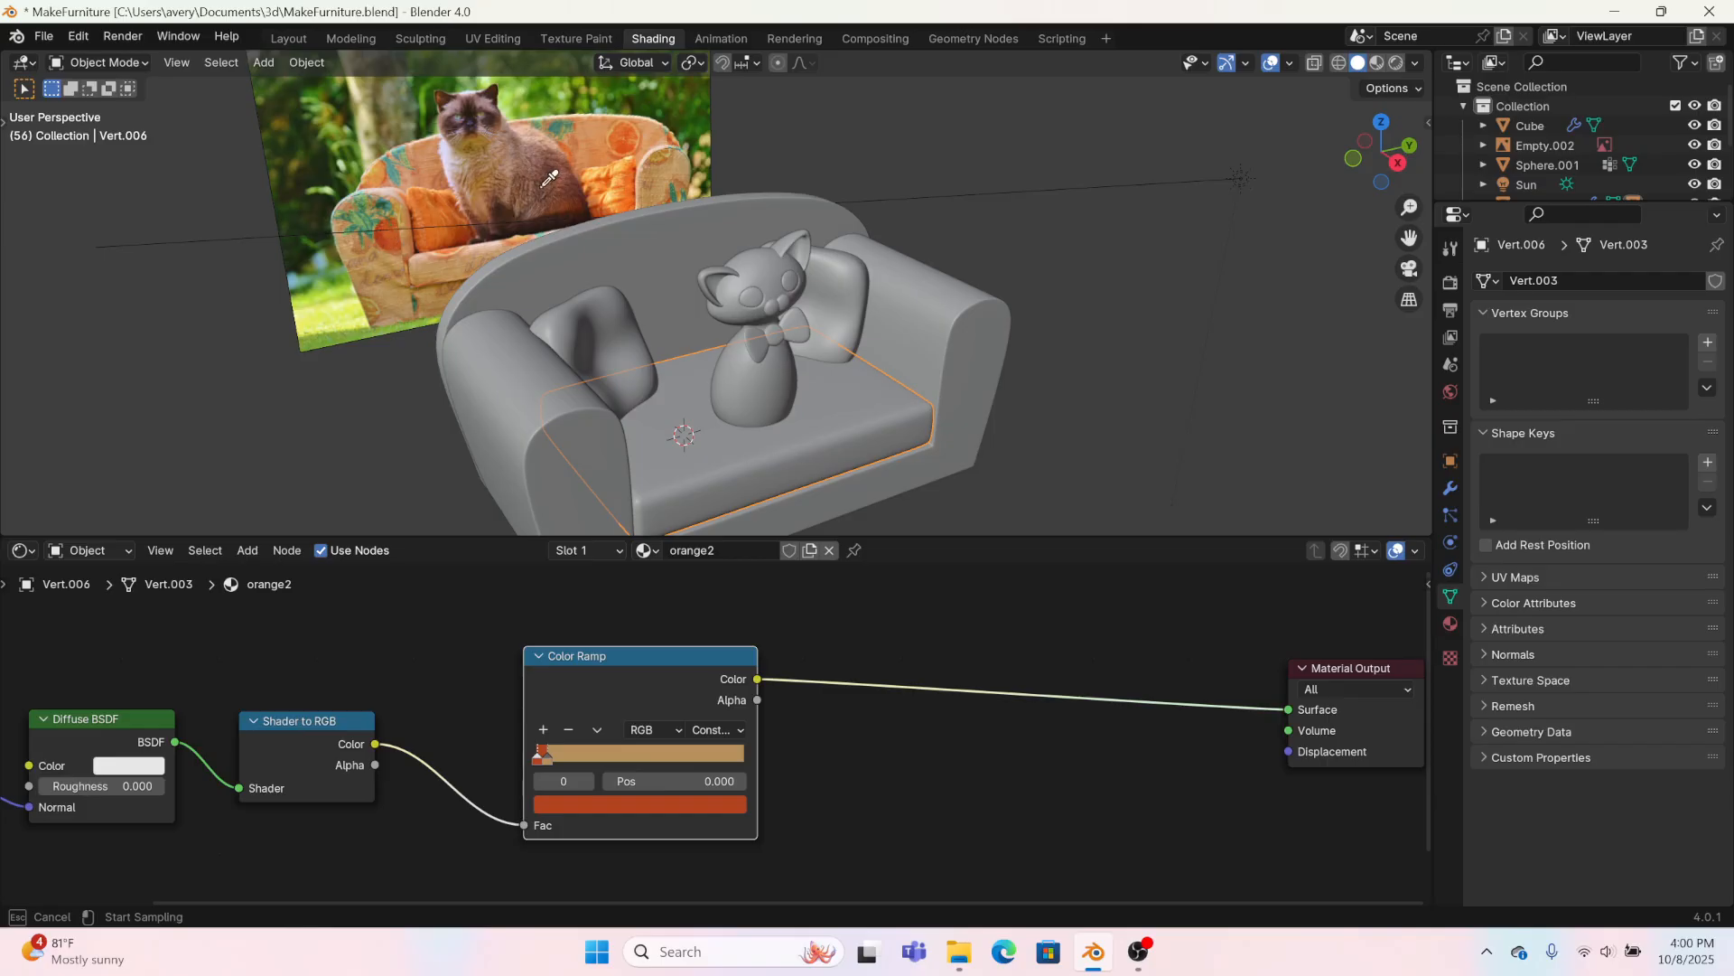
left_click(455, 236)
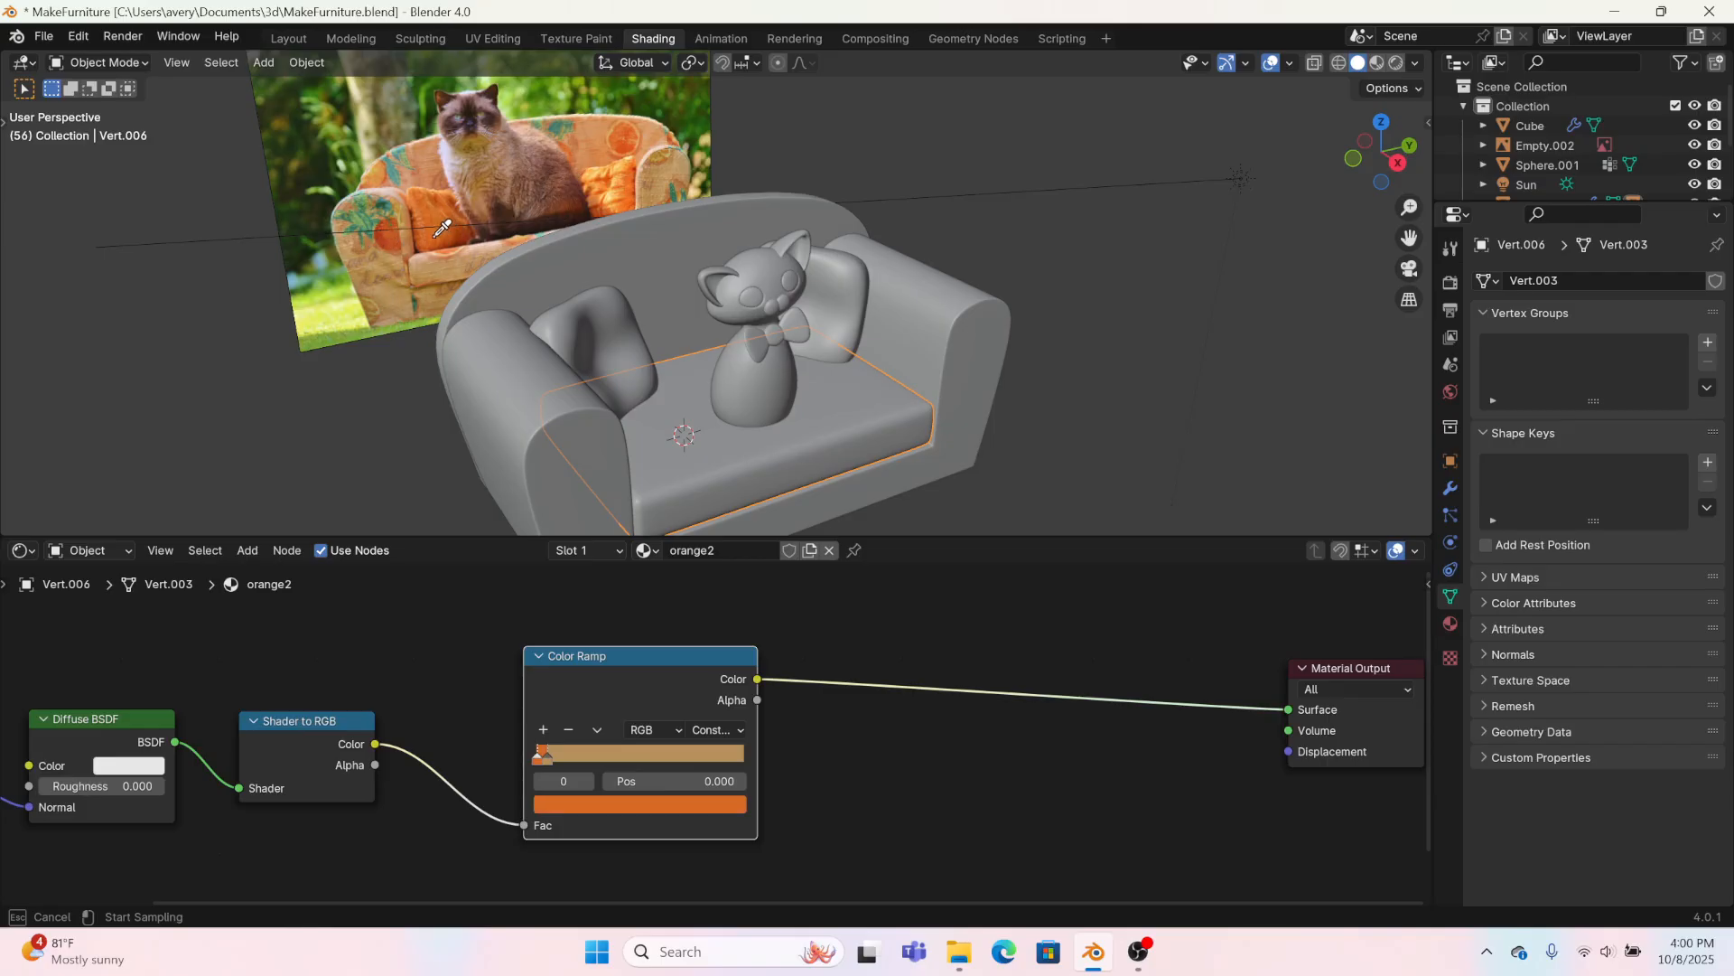
Step: Raise the saturation of orange2's second Color Ramp stop to 0.949
left_click(551, 757)
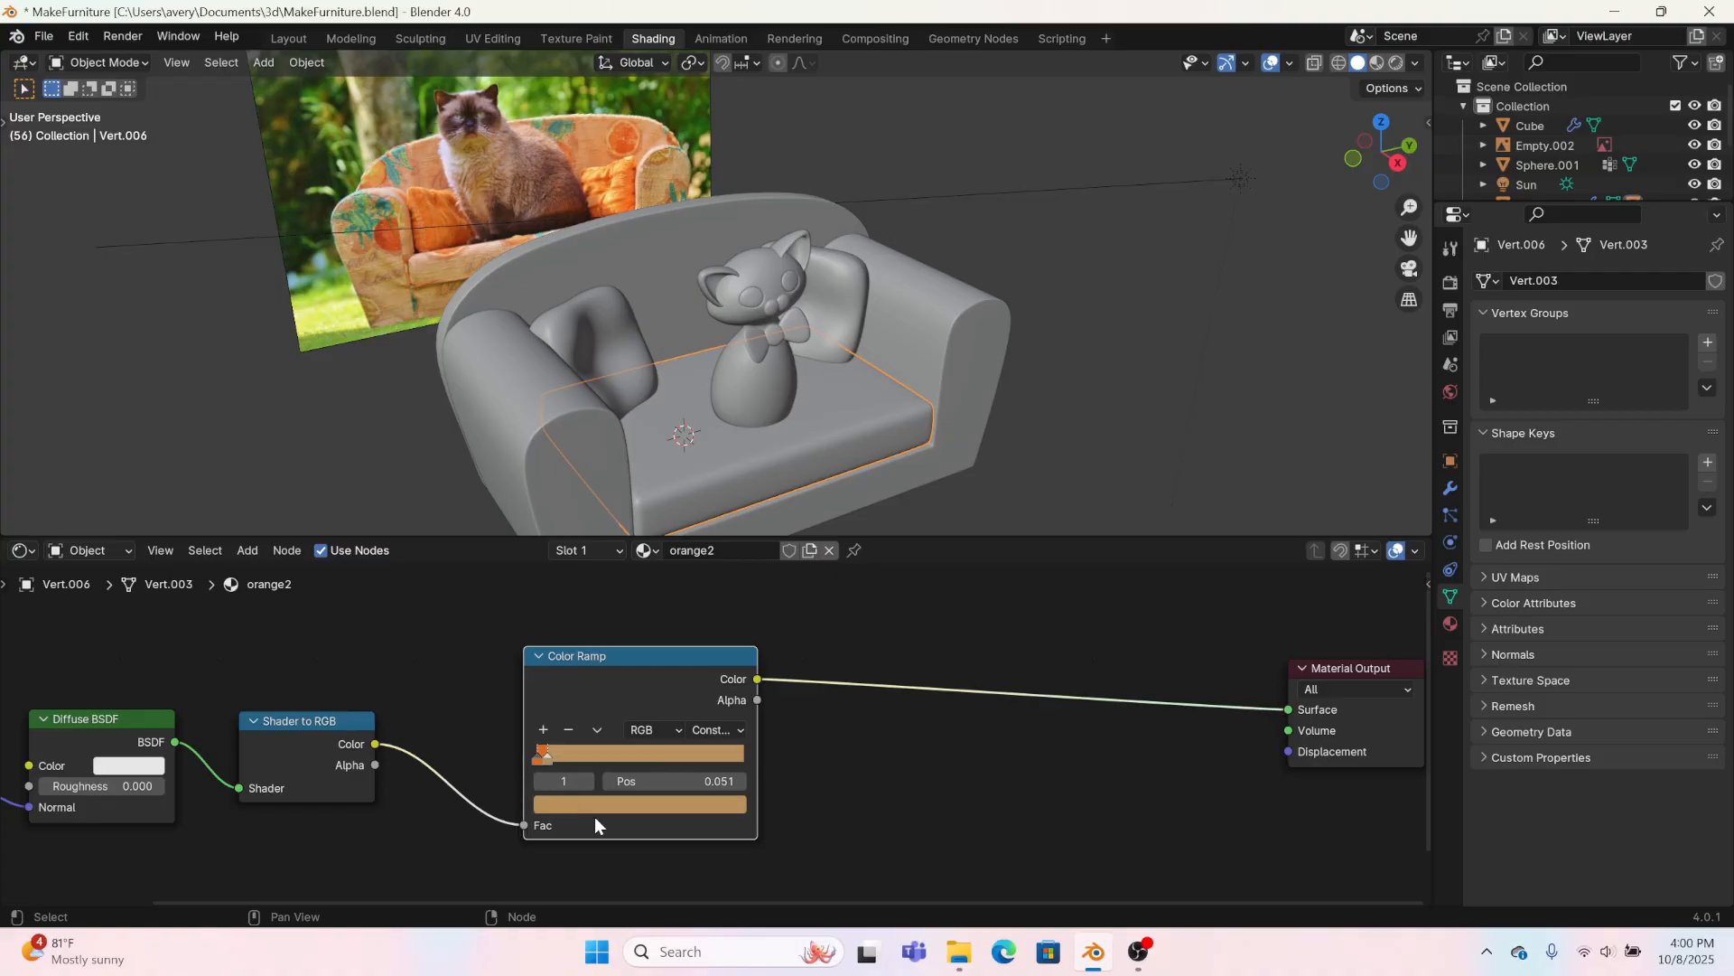
left_click(595, 804)
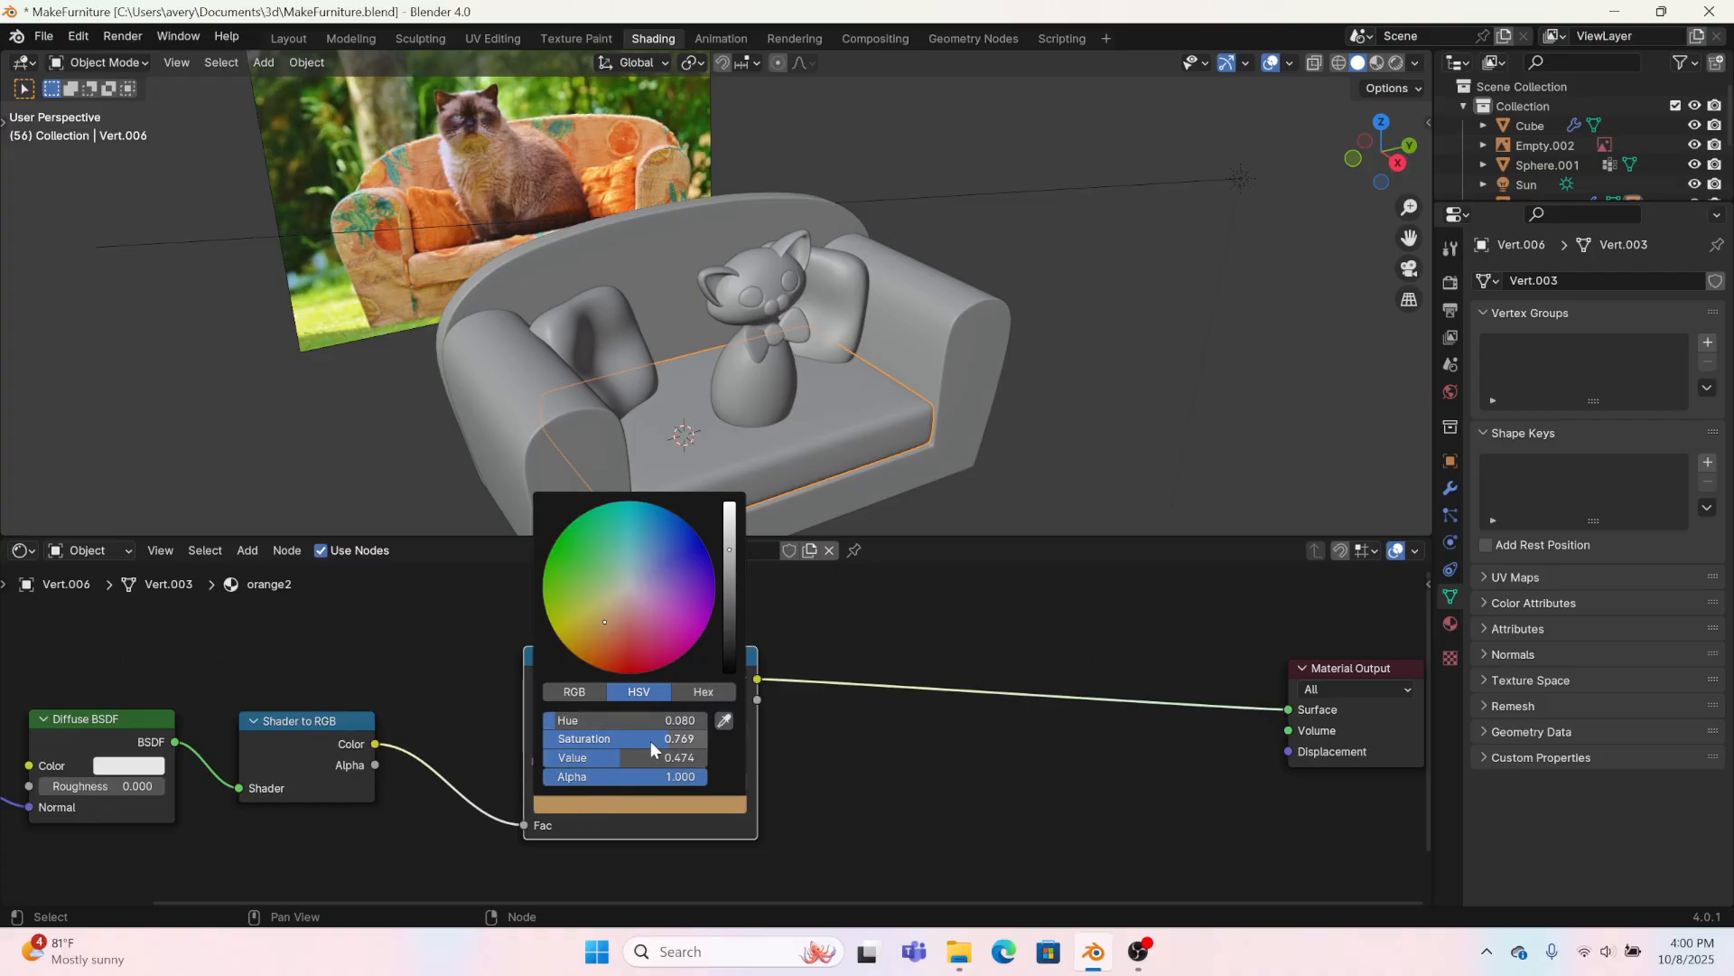
left_click_drag(651, 742, 700, 741)
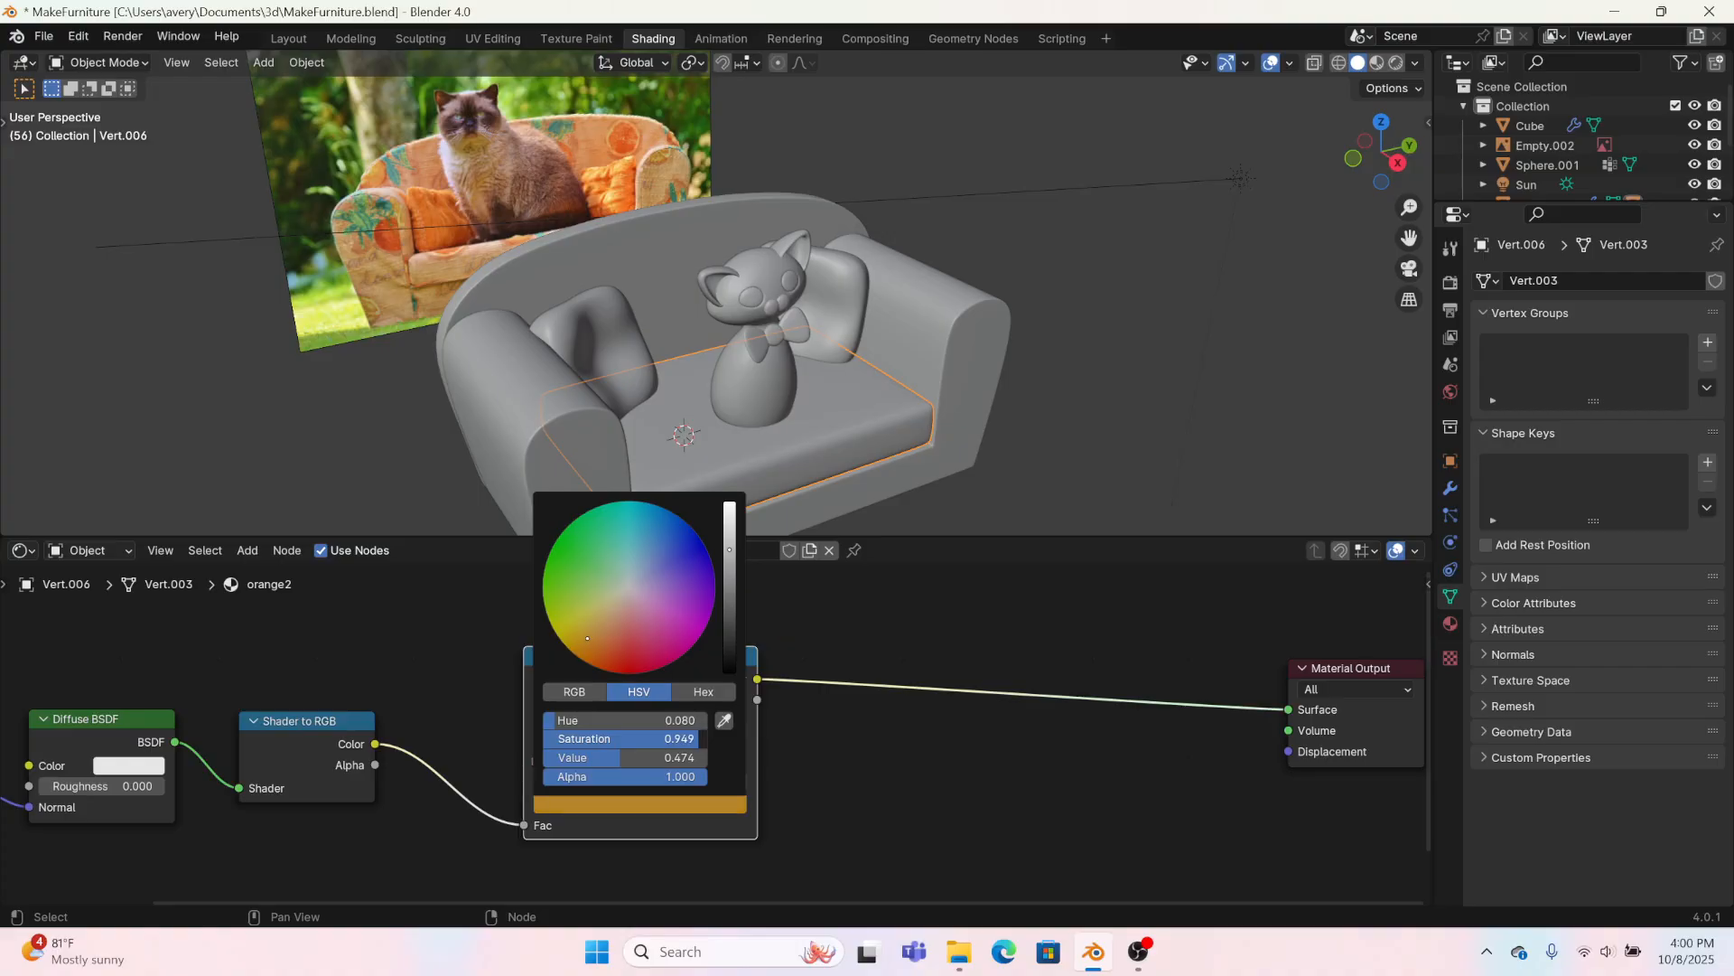
Step: Set orange2's first Color Ramp stop to the golden color sampled from the ramp's second stop
left_click(541, 759)
left_click(574, 809)
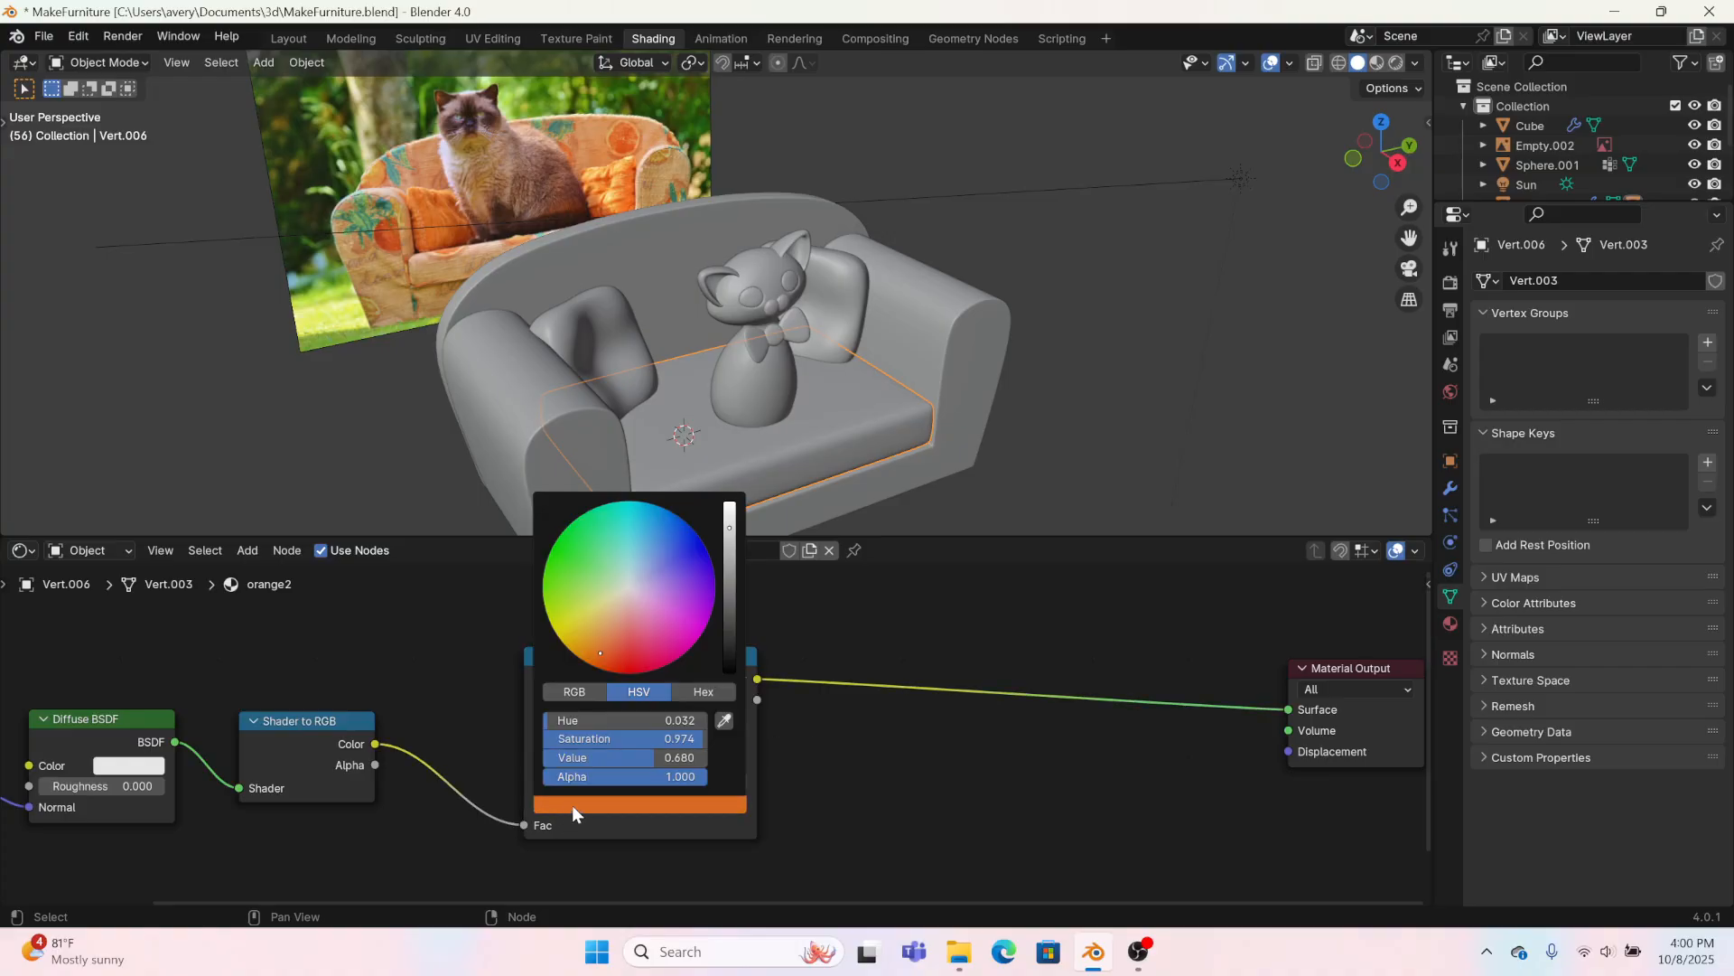
left_click(723, 720)
left_click(564, 756)
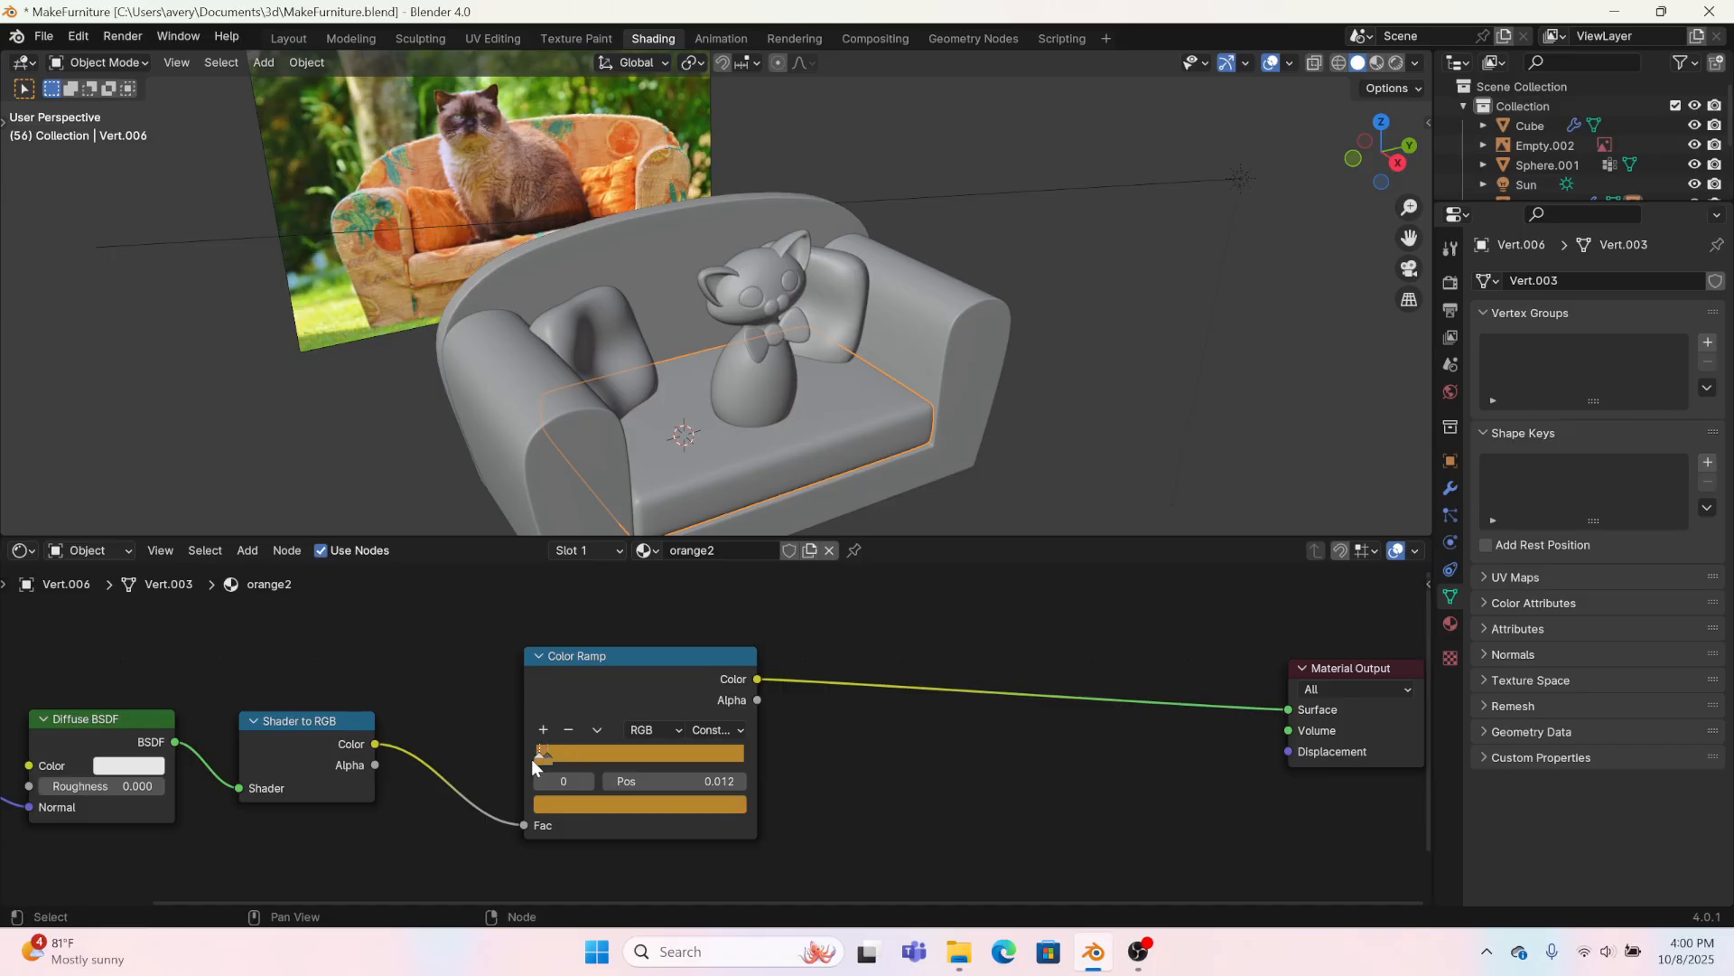
Step: Darken orange2's first Color Ramp stop to a value of 0.294 at full saturation and shift its hue toward orange
left_click(558, 805)
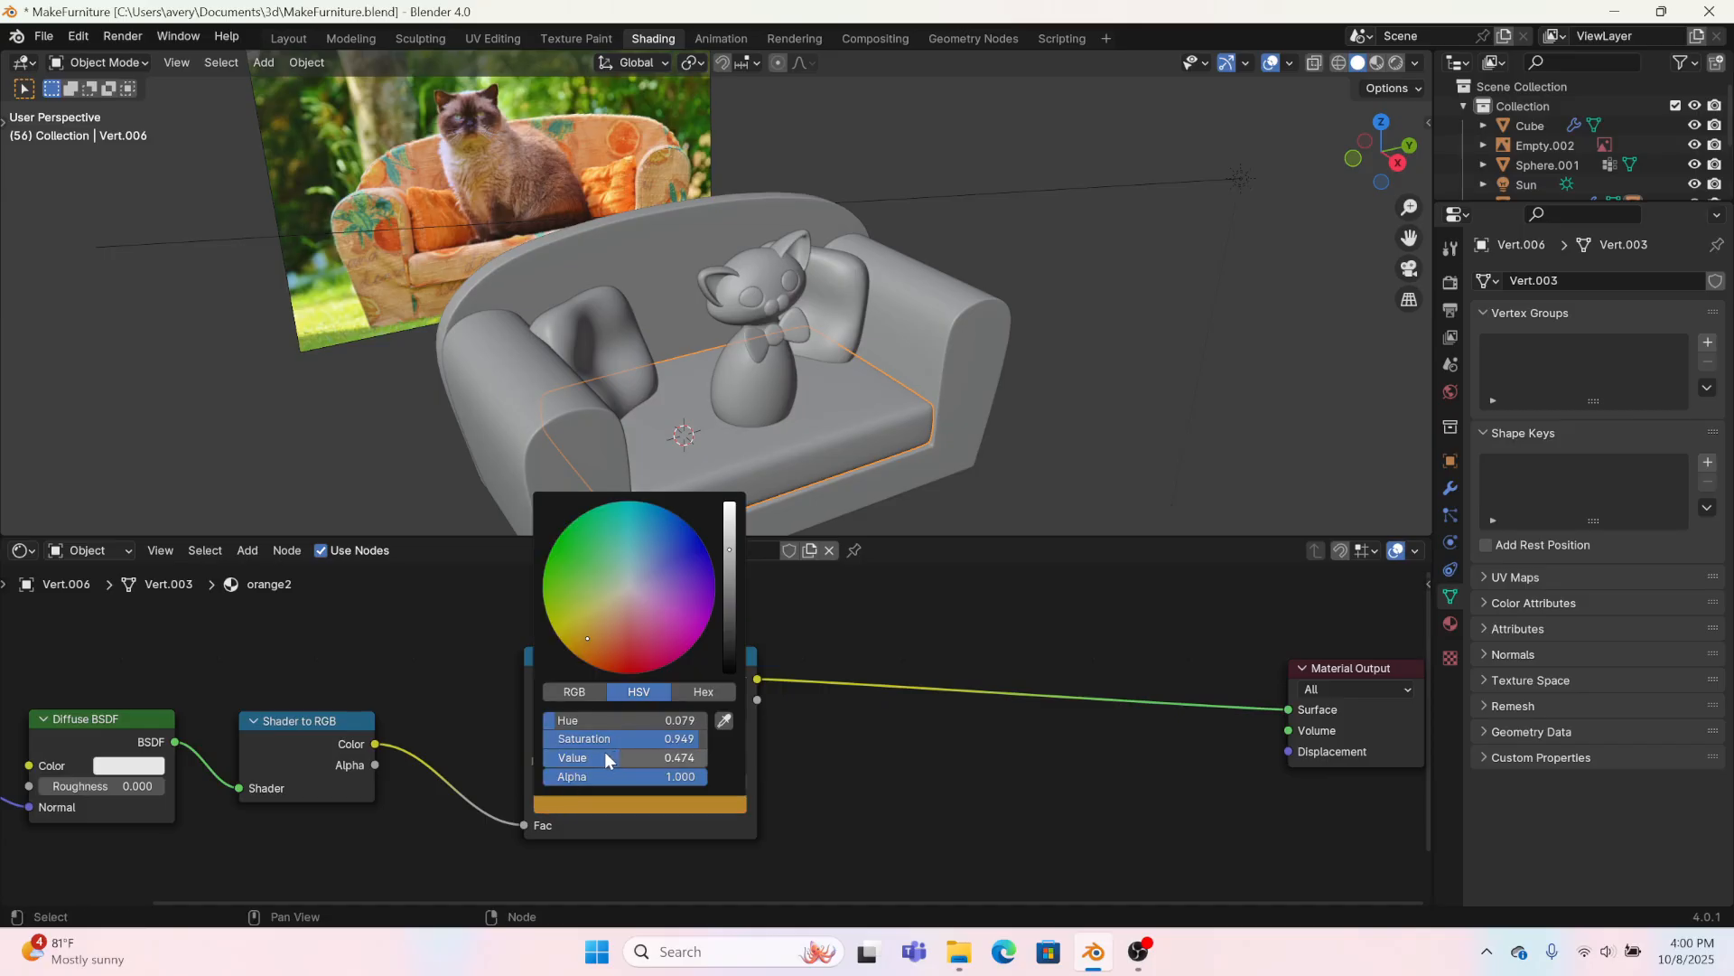
mouse_move(632, 755)
left_mouse_down()
mouse_move(592, 756)
mouse_move(652, 744)
left_mouse_up()
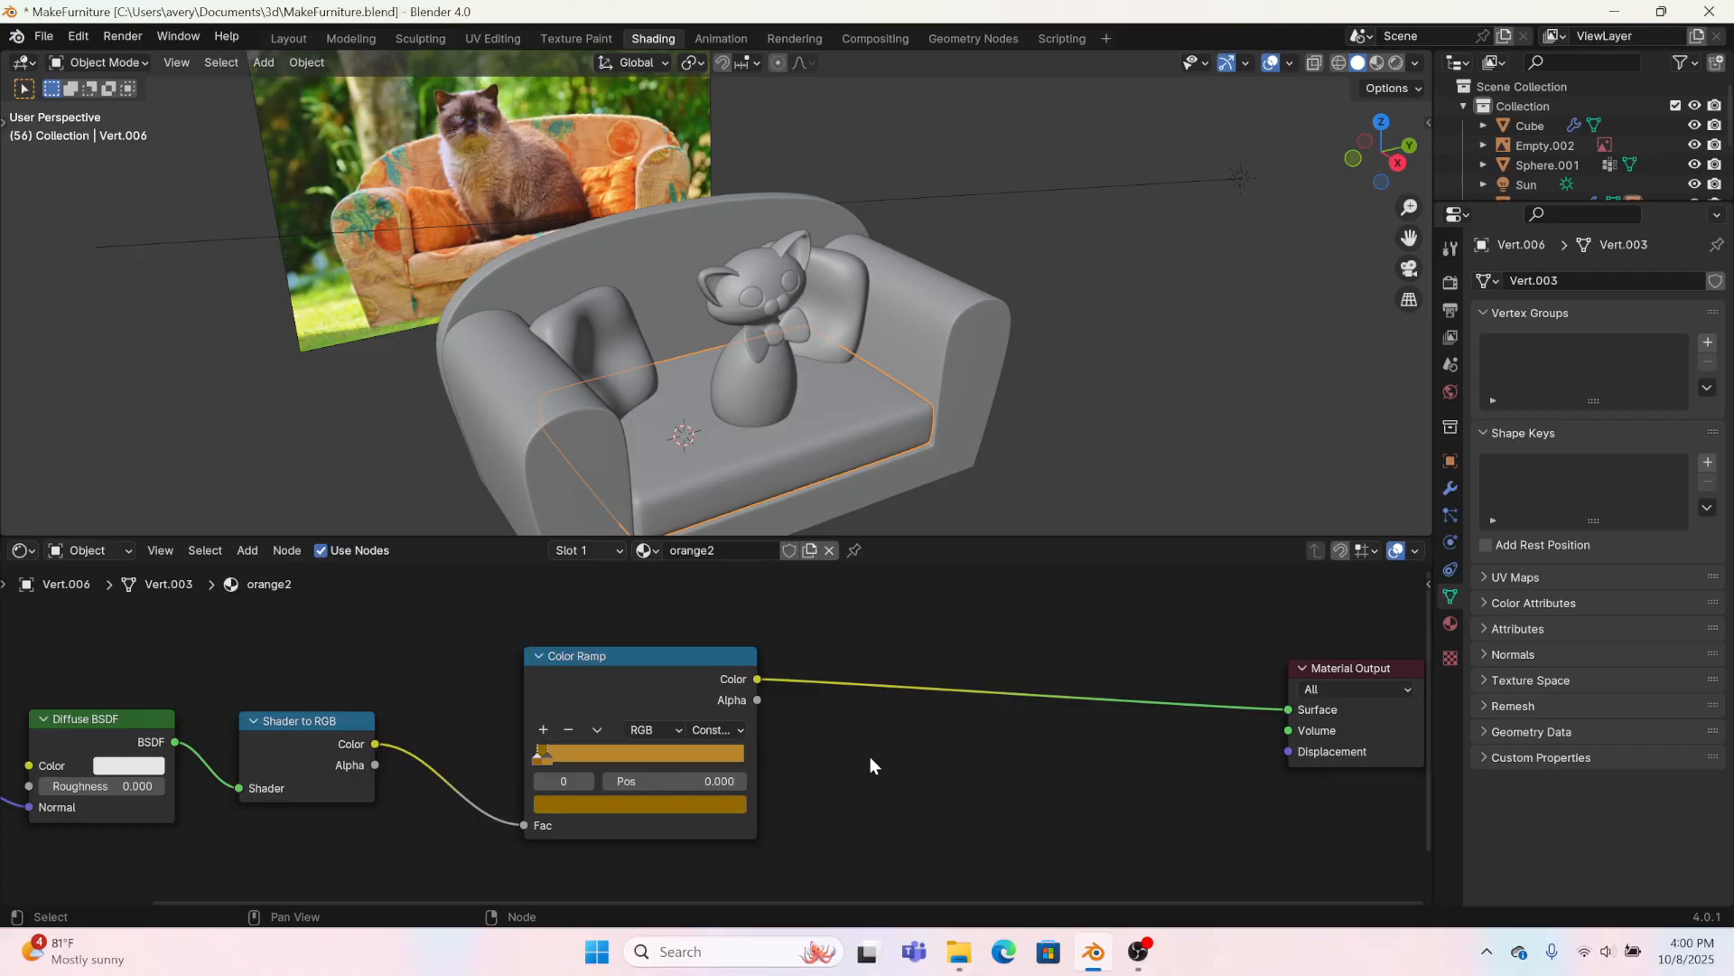
left_click(603, 807)
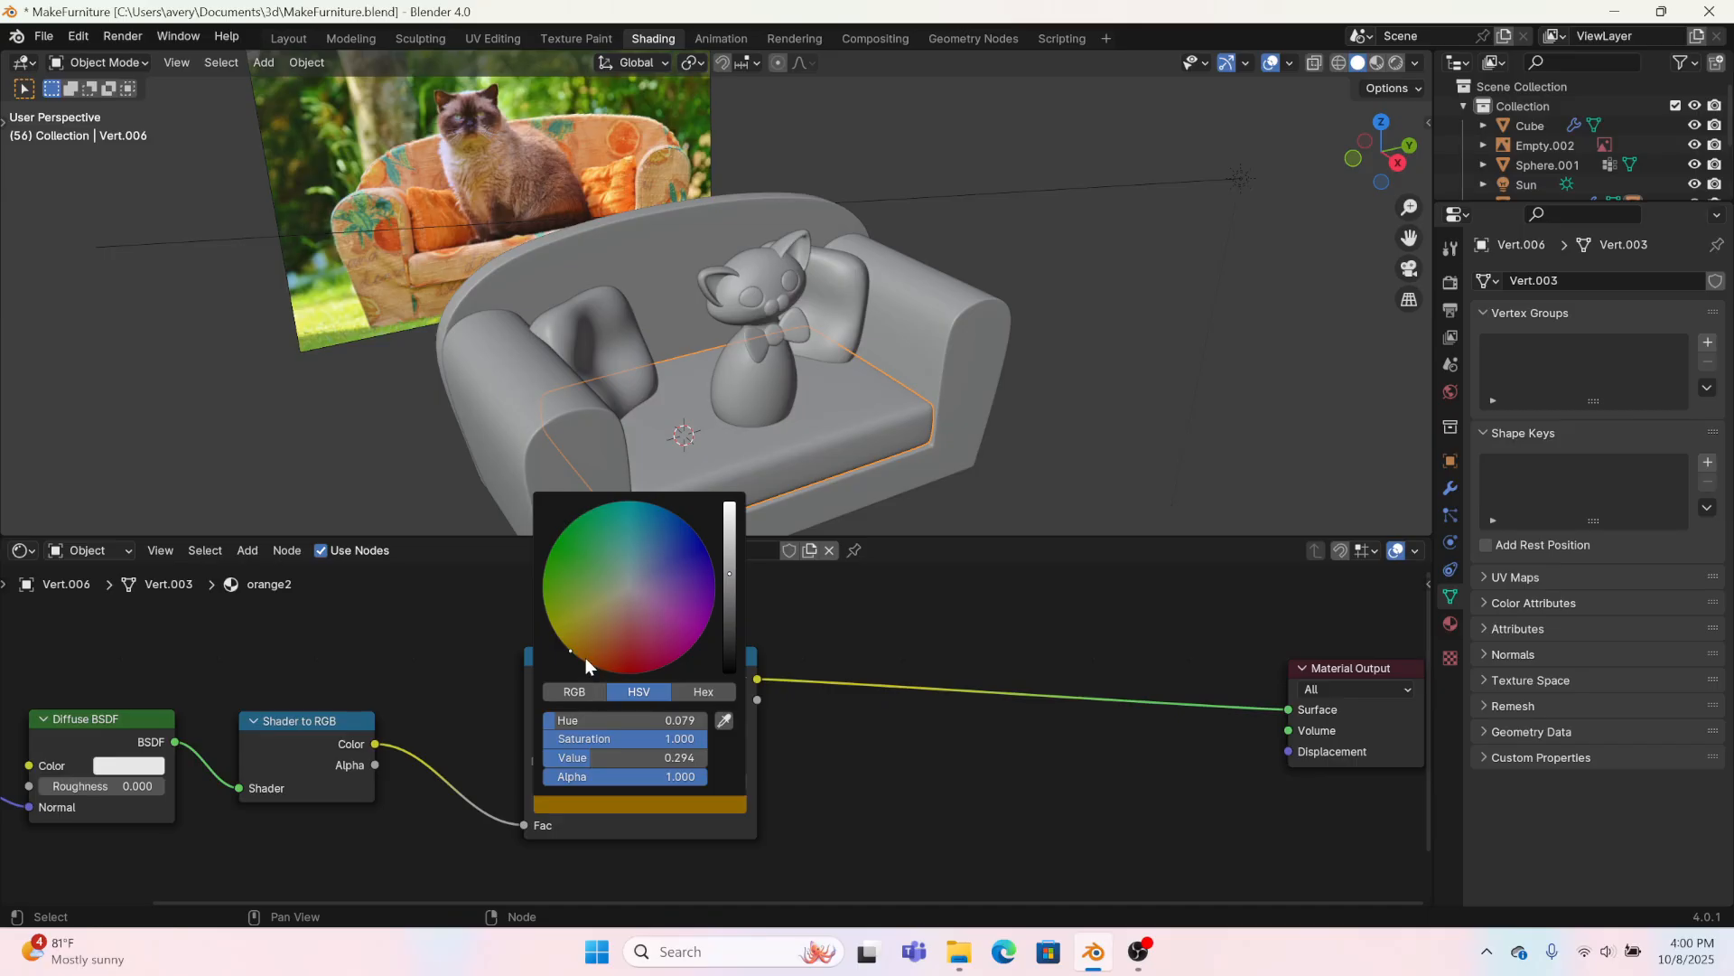
left_click(586, 659)
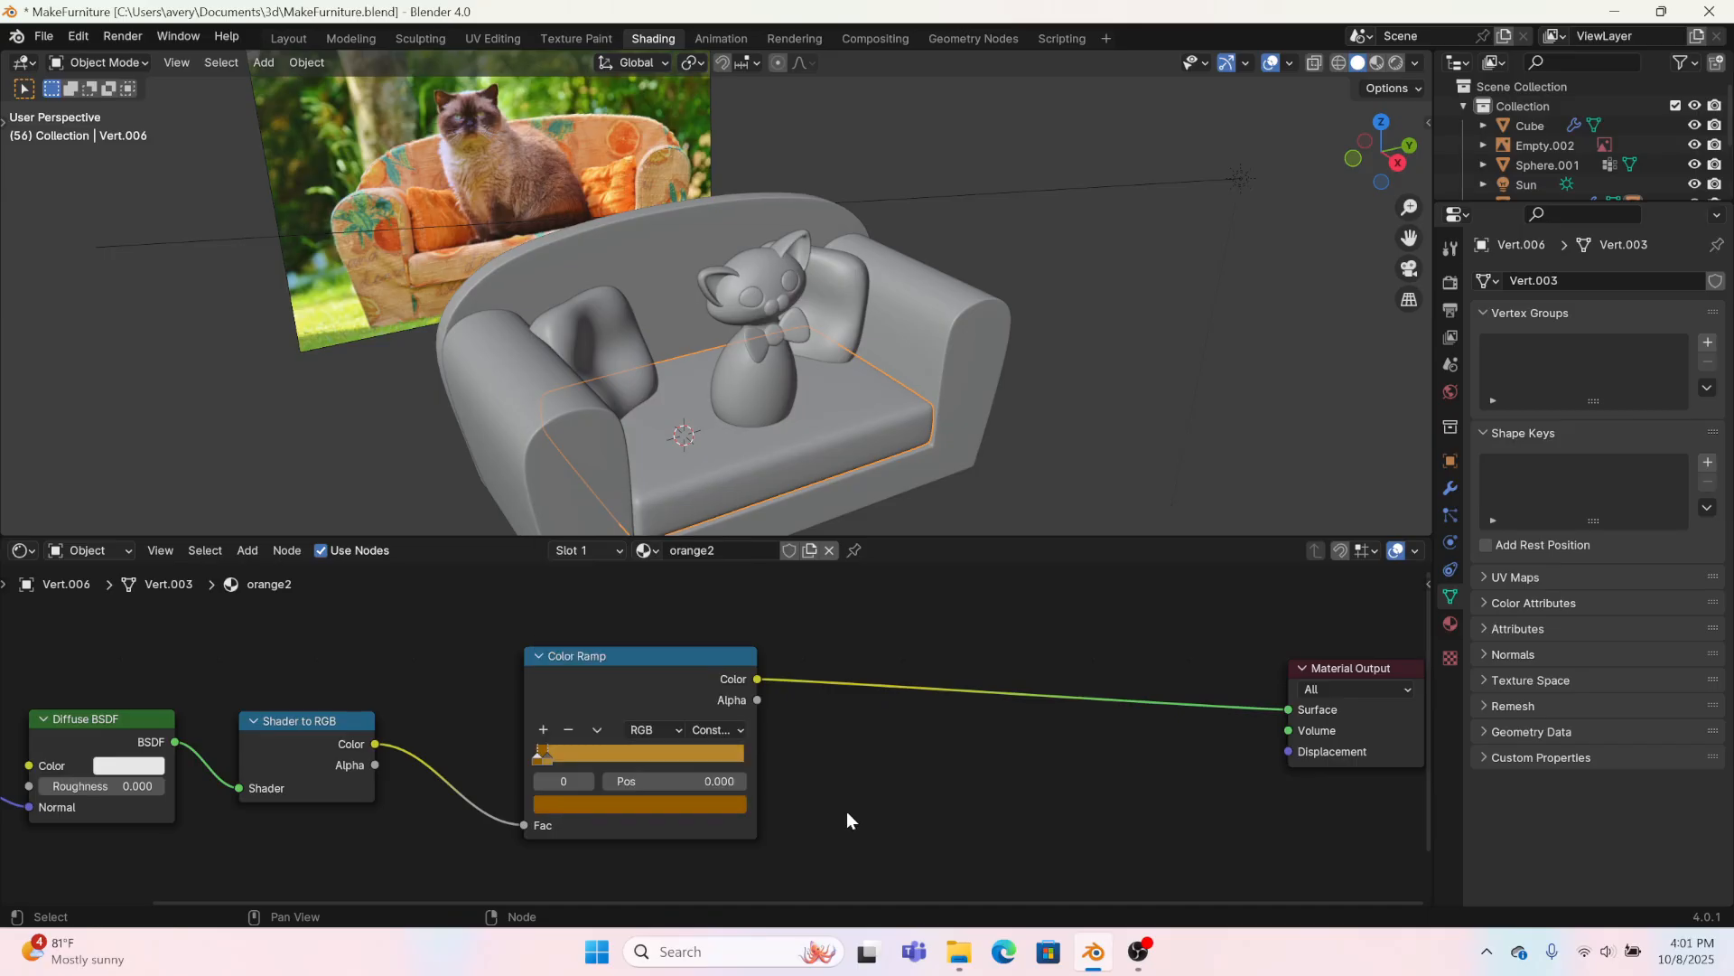
Step: Assign the orange2 material to the sofa's arm frame and to its backrest
left_click(922, 346)
left_click(674, 550)
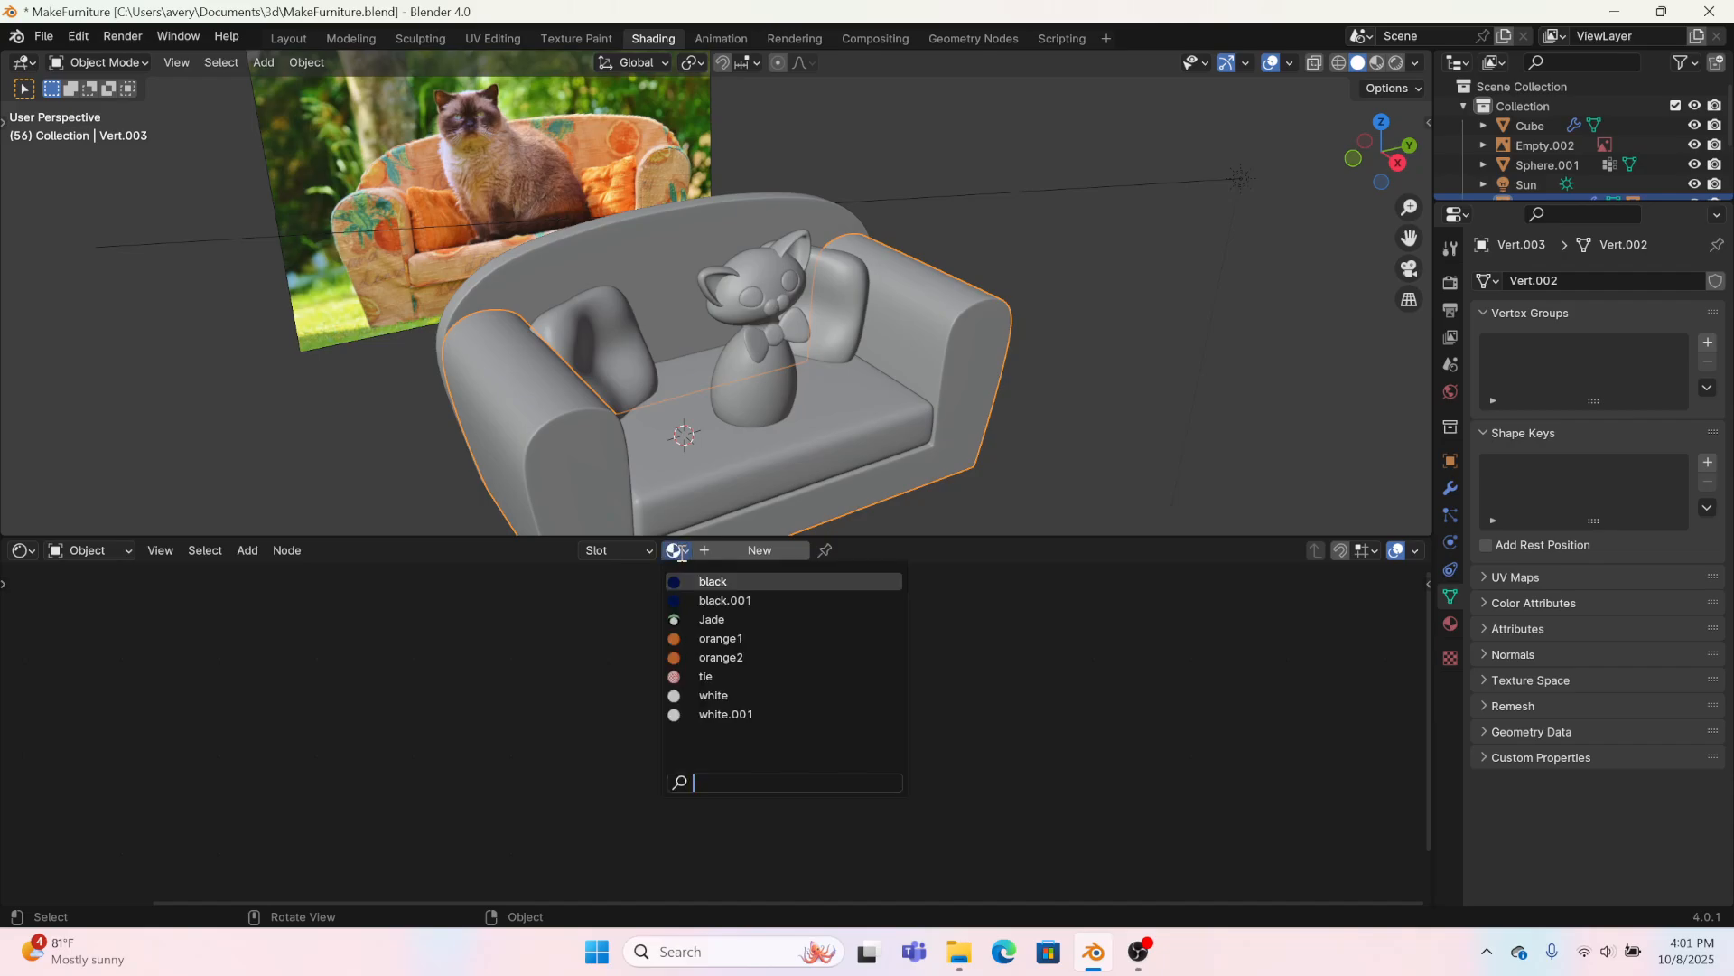
left_click(704, 658)
left_click(576, 313)
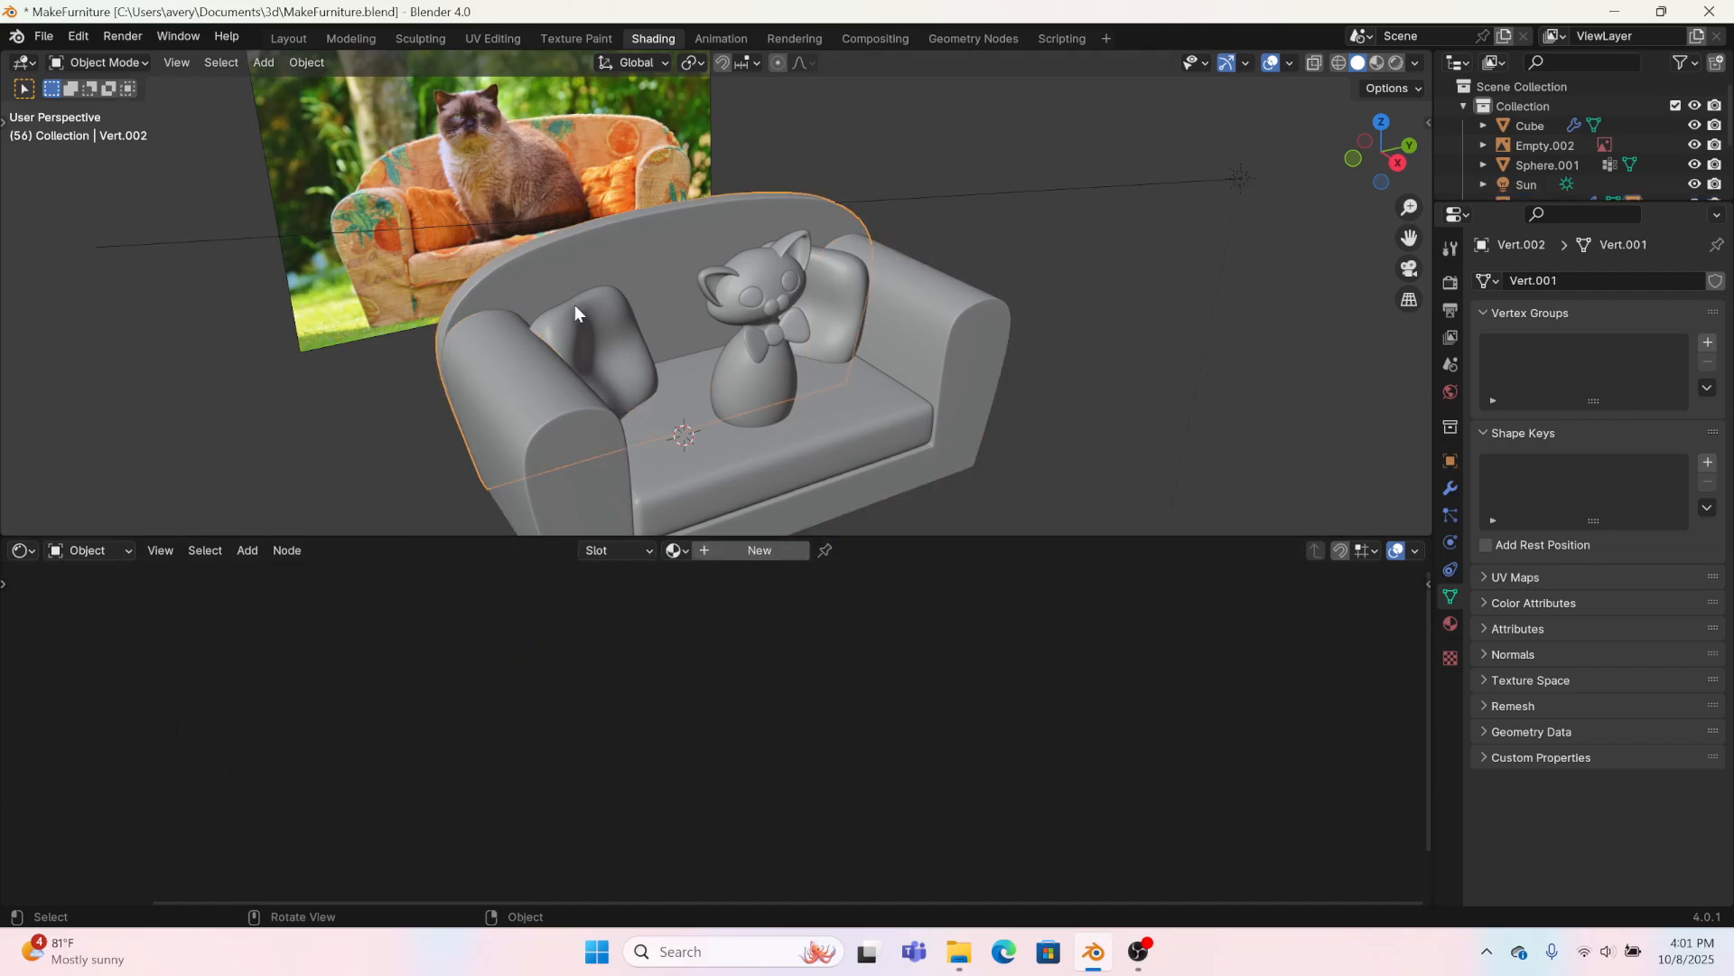
left_click(674, 550)
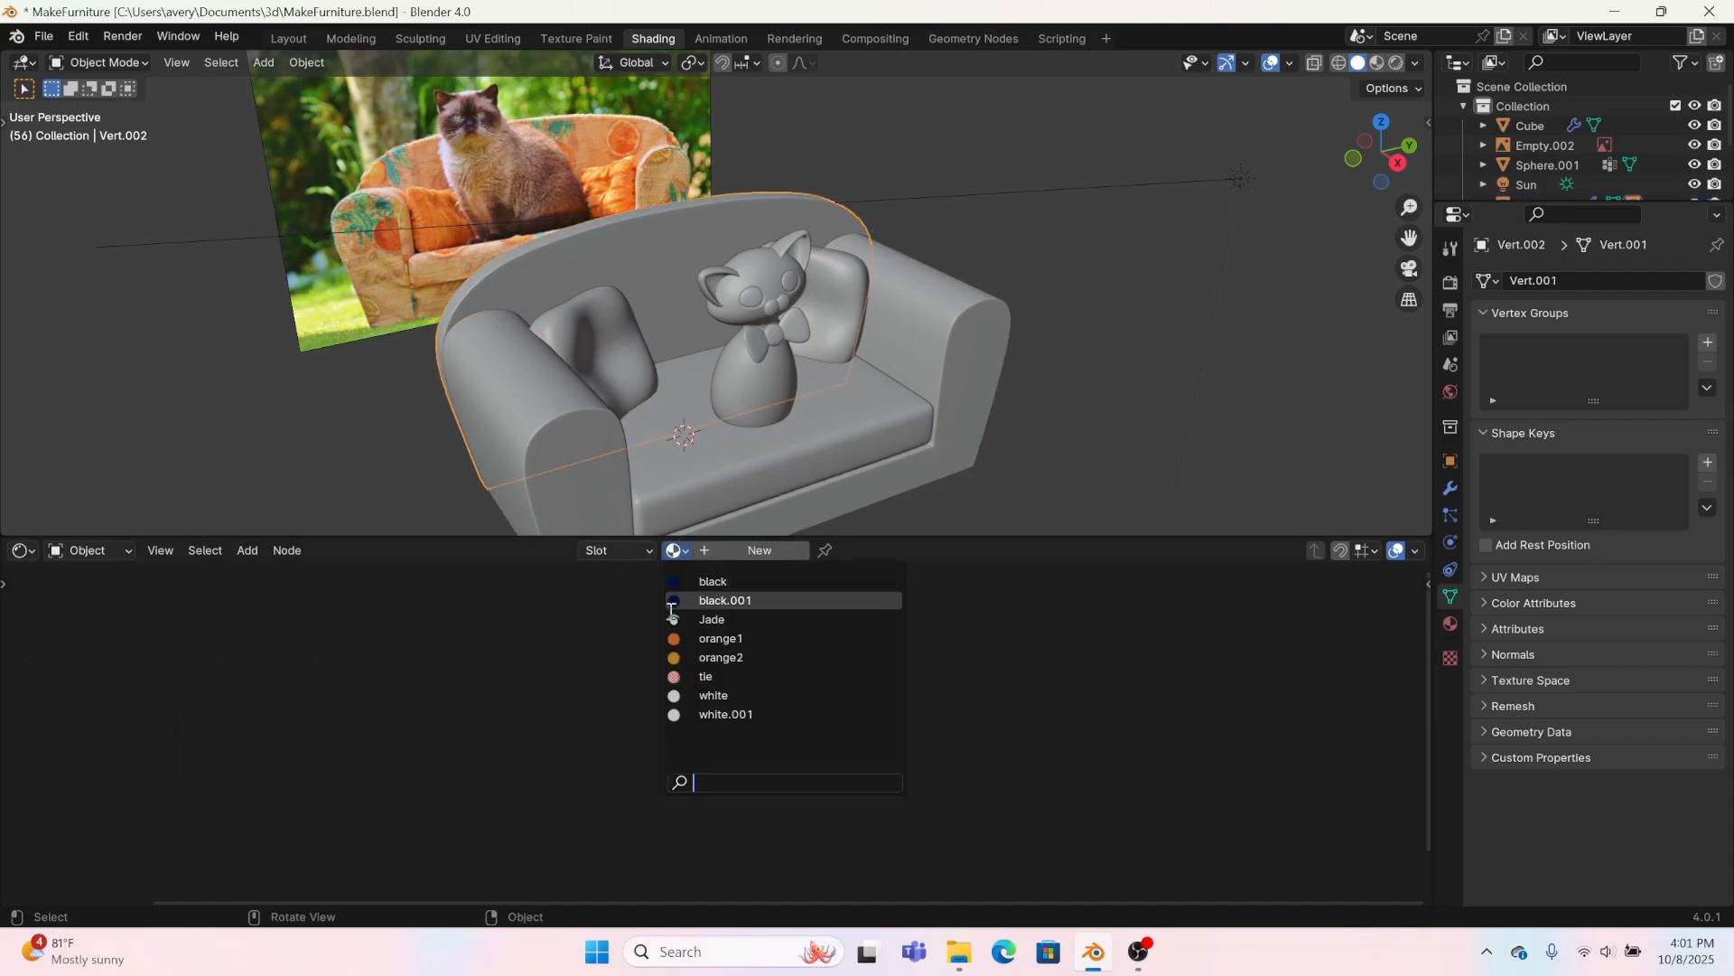
left_click(705, 658)
Step: Switch the viewport to rendered shading and rotate the sun light to change the shadows on the sofa
left_click(1396, 62)
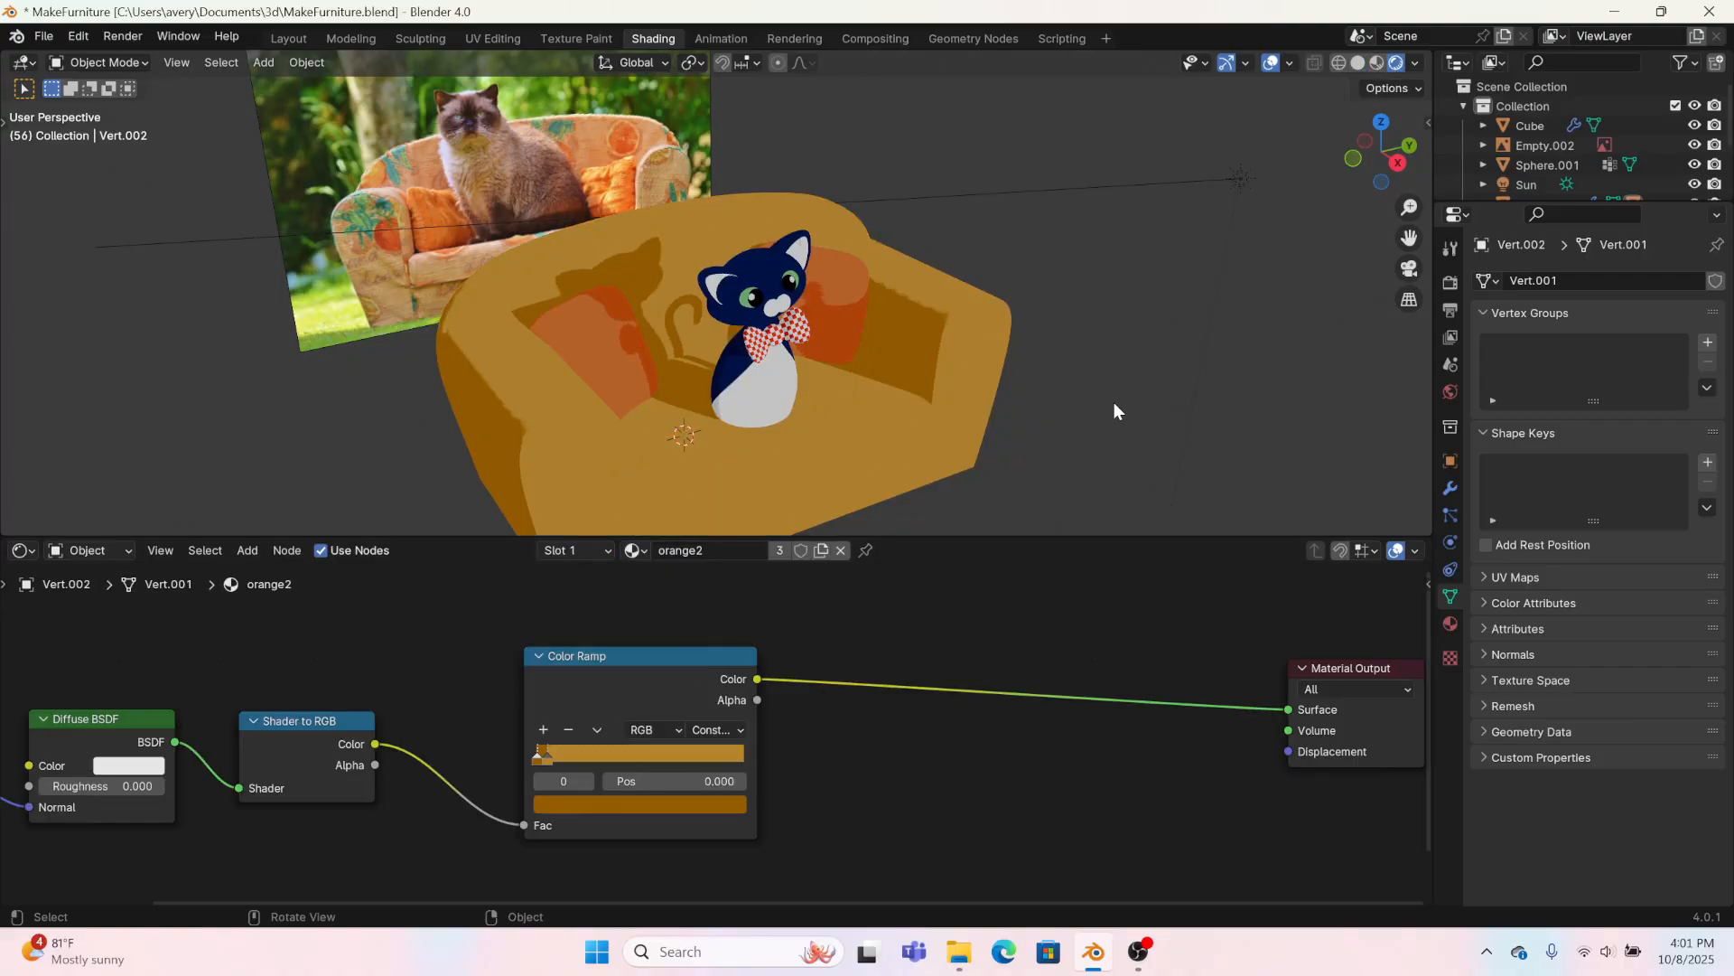
mouse_move(1114, 402)
middle_mouse_down()
mouse_move(1009, 321)
mouse_move(1119, 371)
mouse_move(1086, 468)
mouse_move(1040, 430)
mouse_move(1146, 137)
middle_mouse_up()
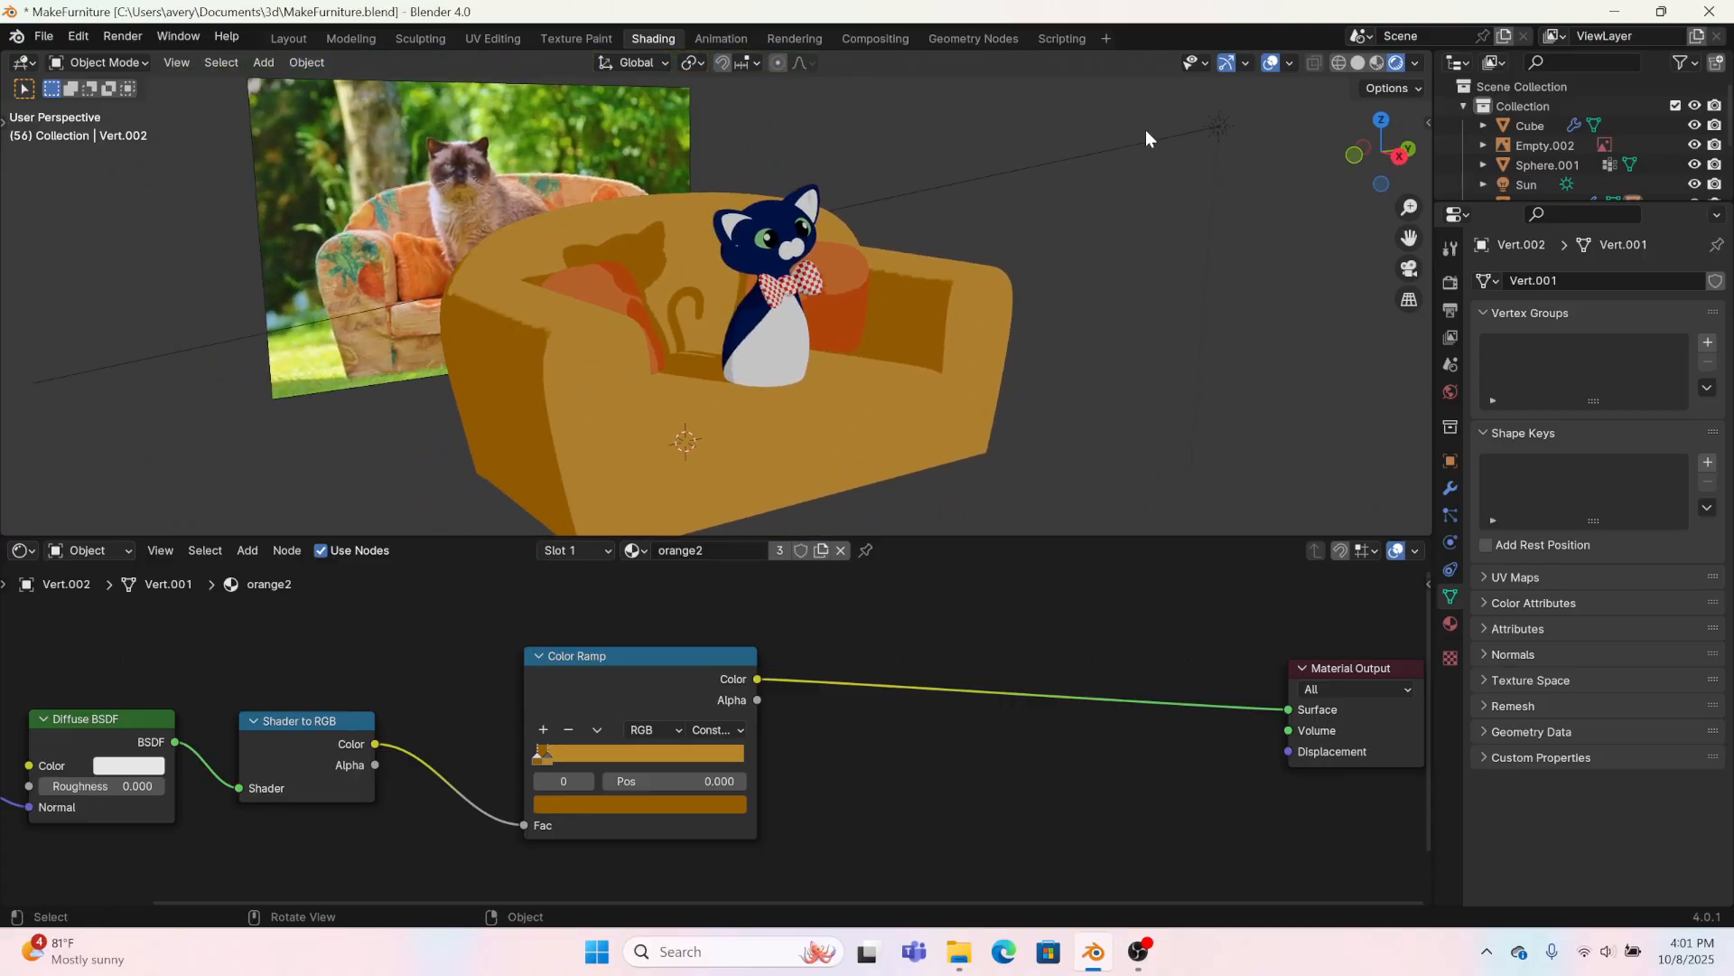
left_click(1220, 124)
key("r")
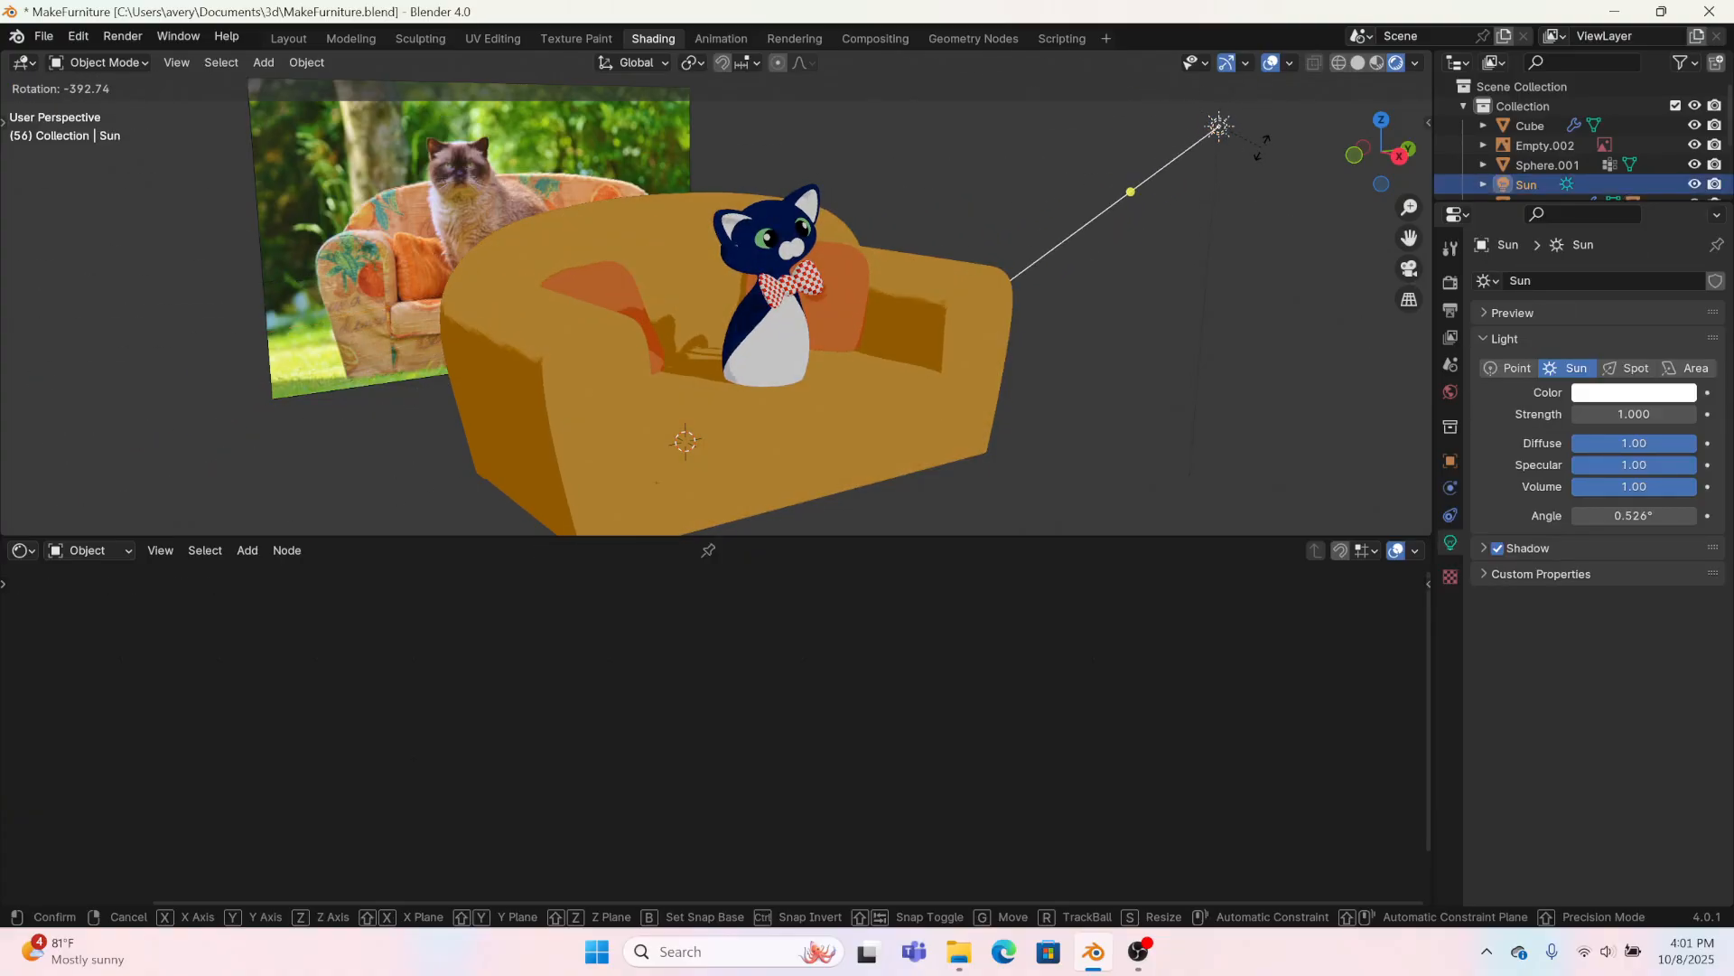
left_click(1245, 136)
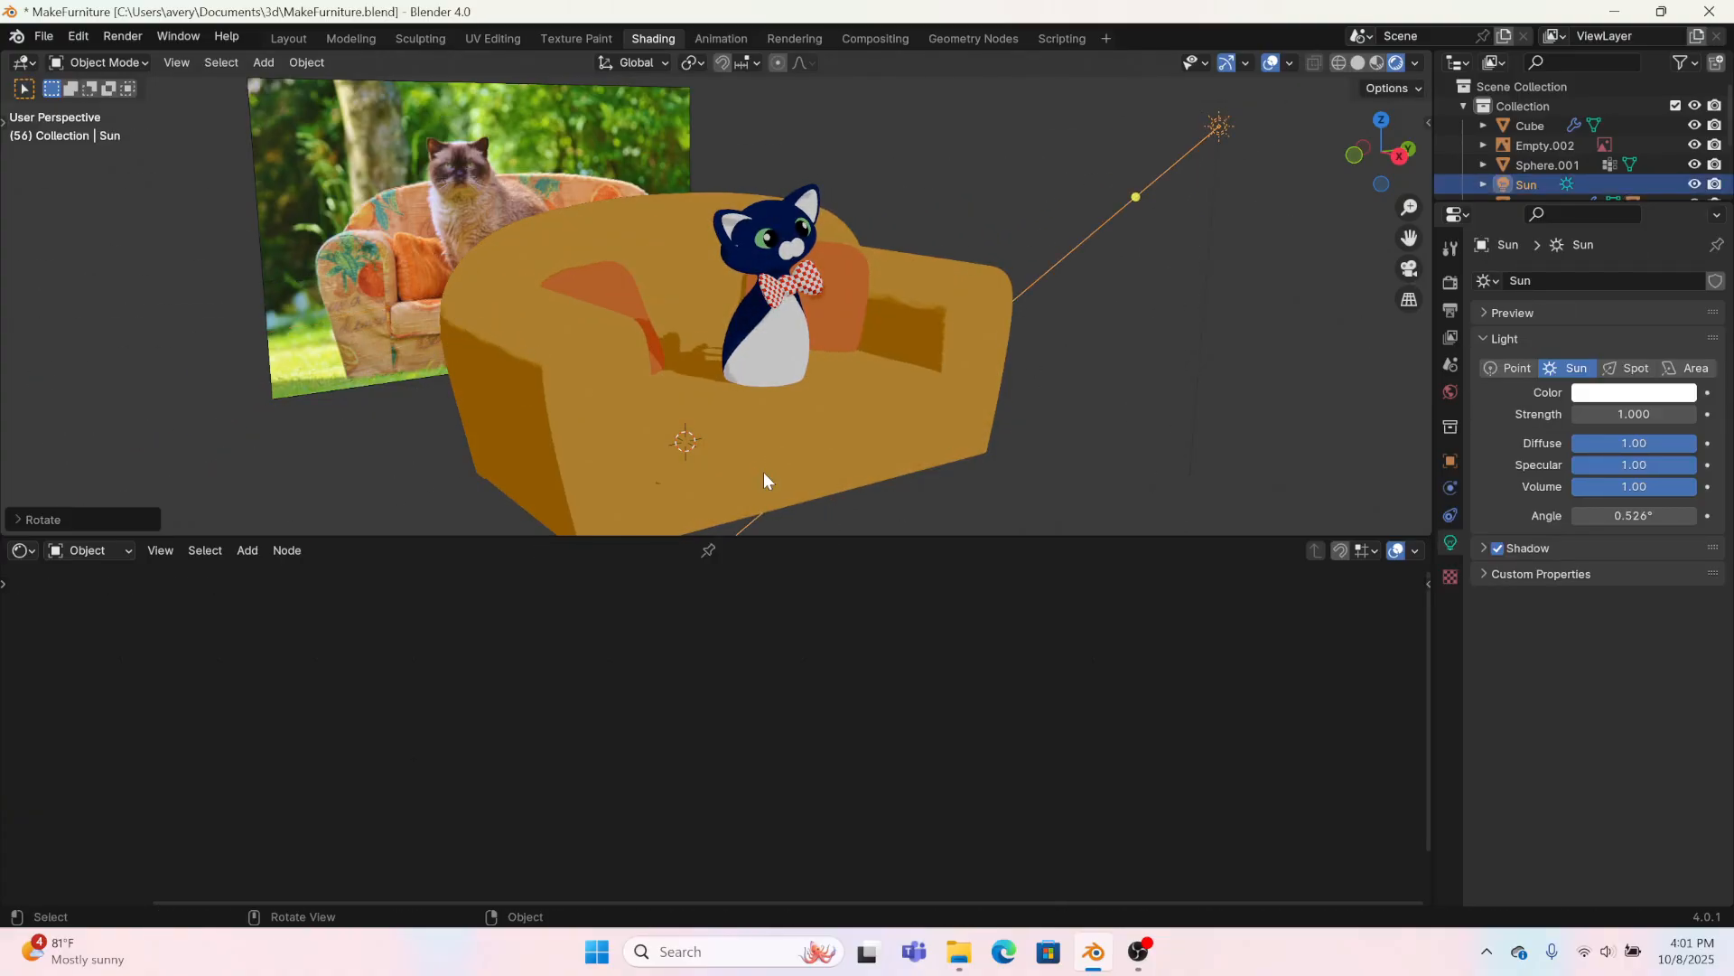
Step: Disconnect the Normal node from the Diffuse BSDF in the sofa's orange2 material and the pillows' orange1 material
left_click(764, 474)
middle_click_drag(279, 724, 911, 664)
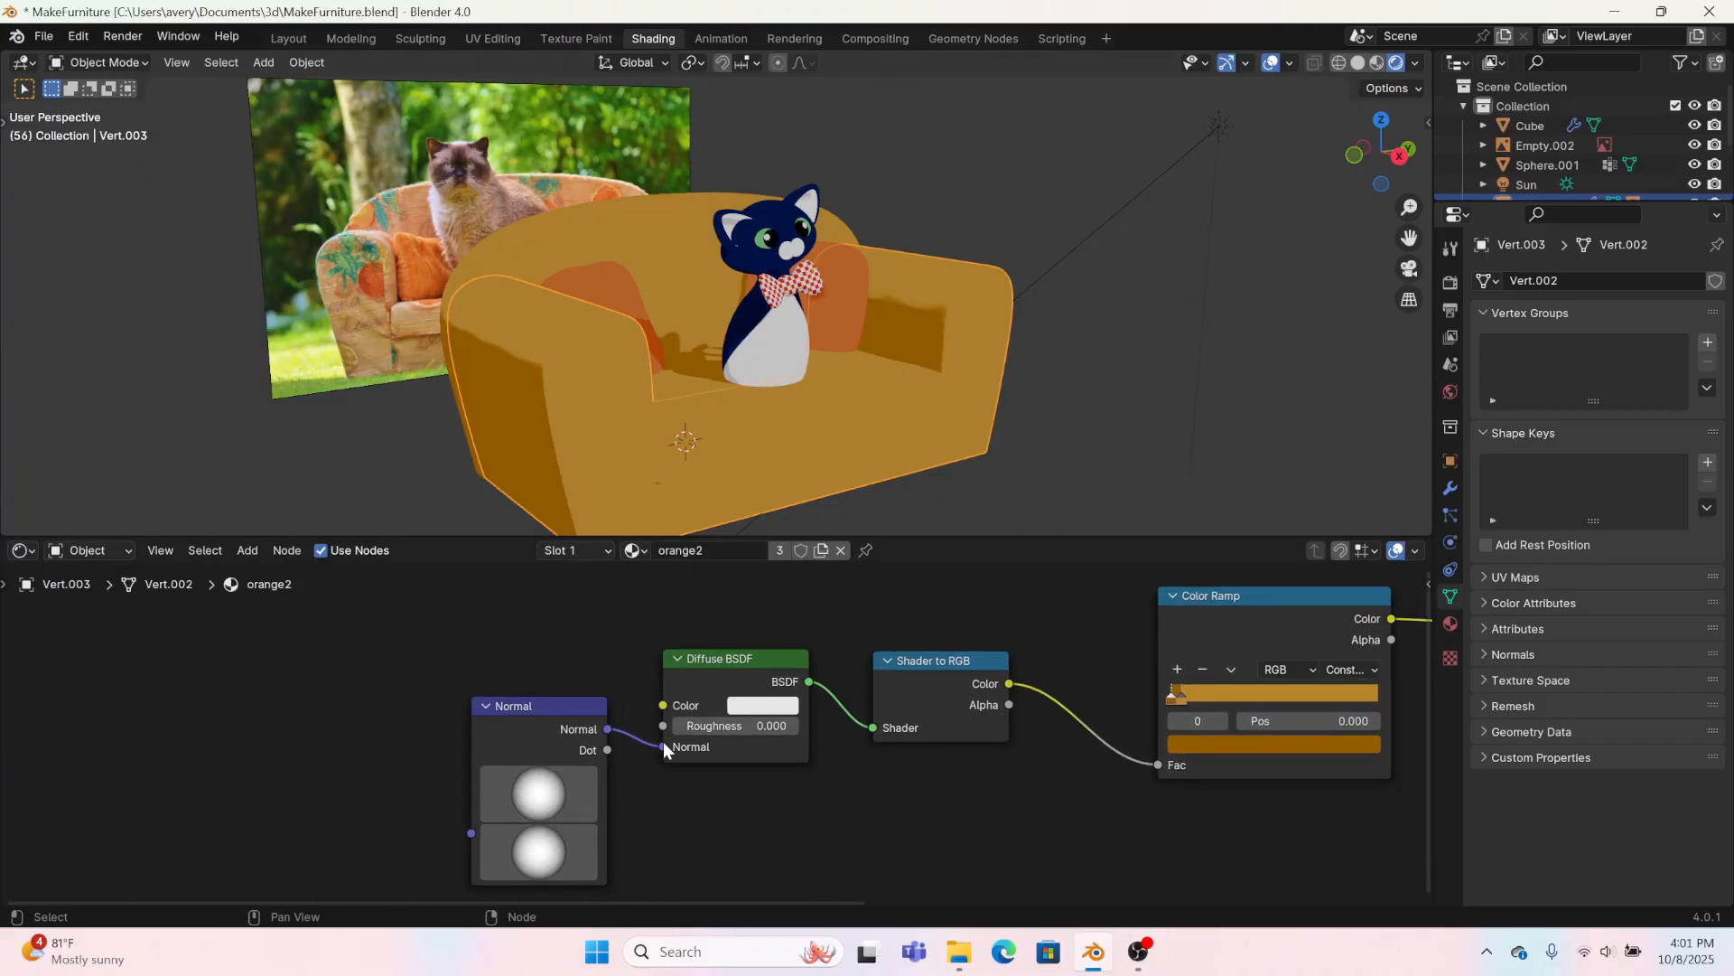
left_click(614, 275)
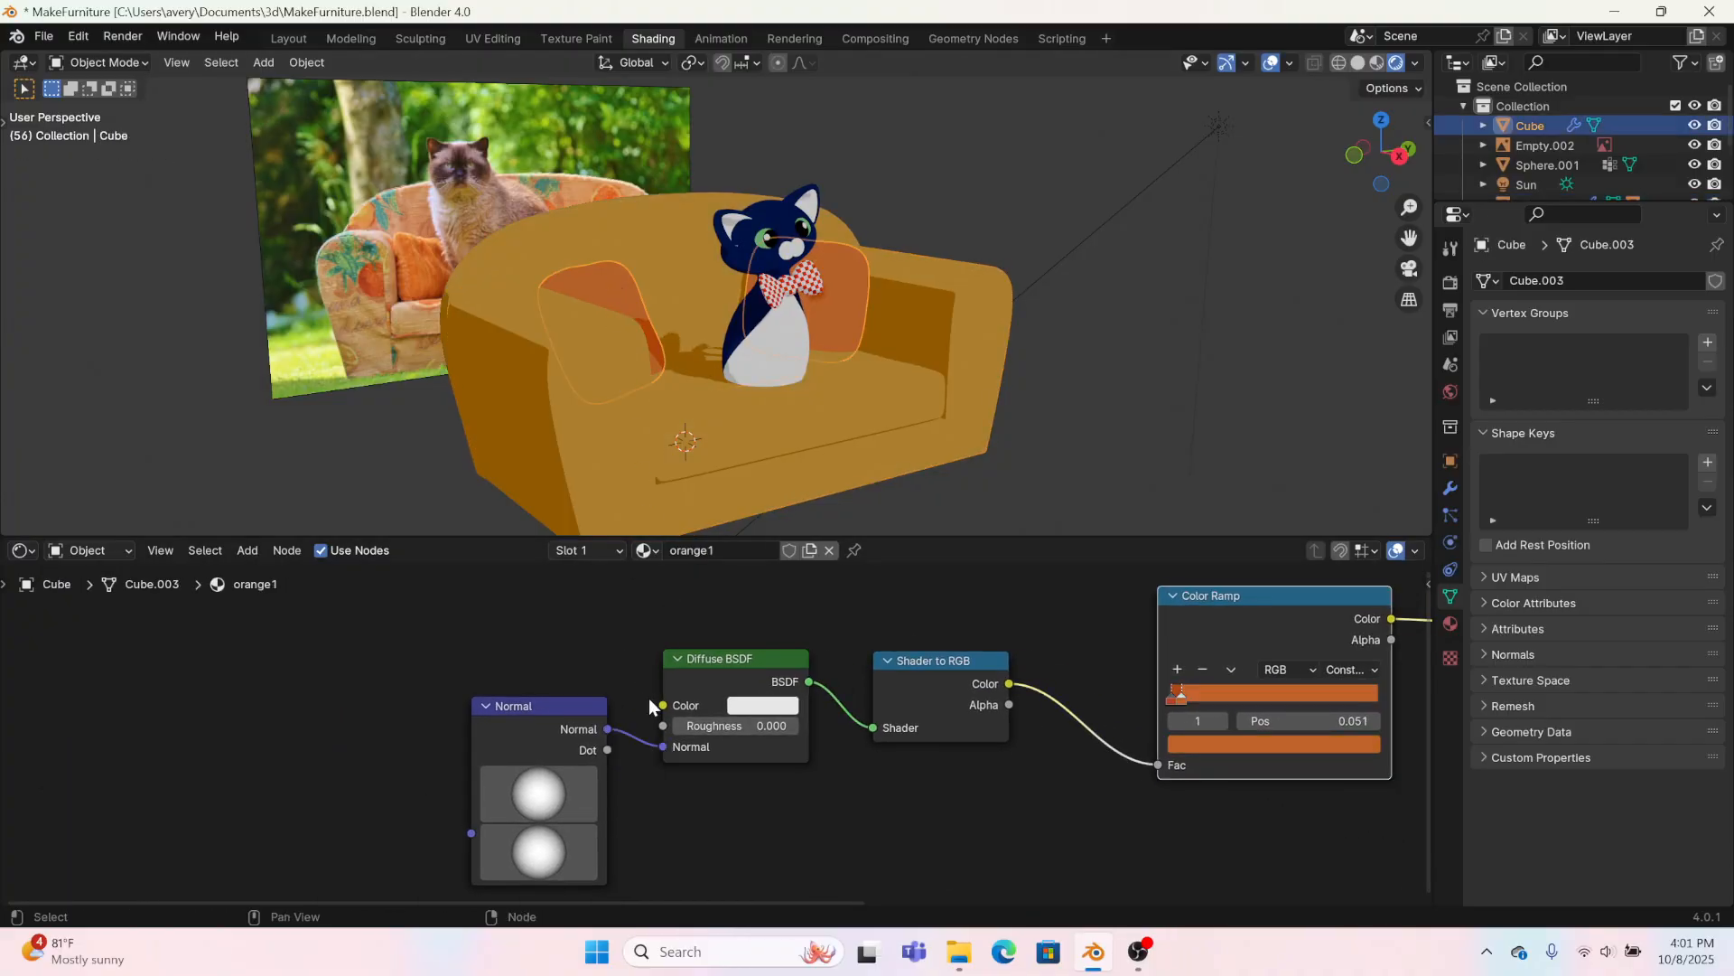
left_click_drag(662, 746, 616, 762)
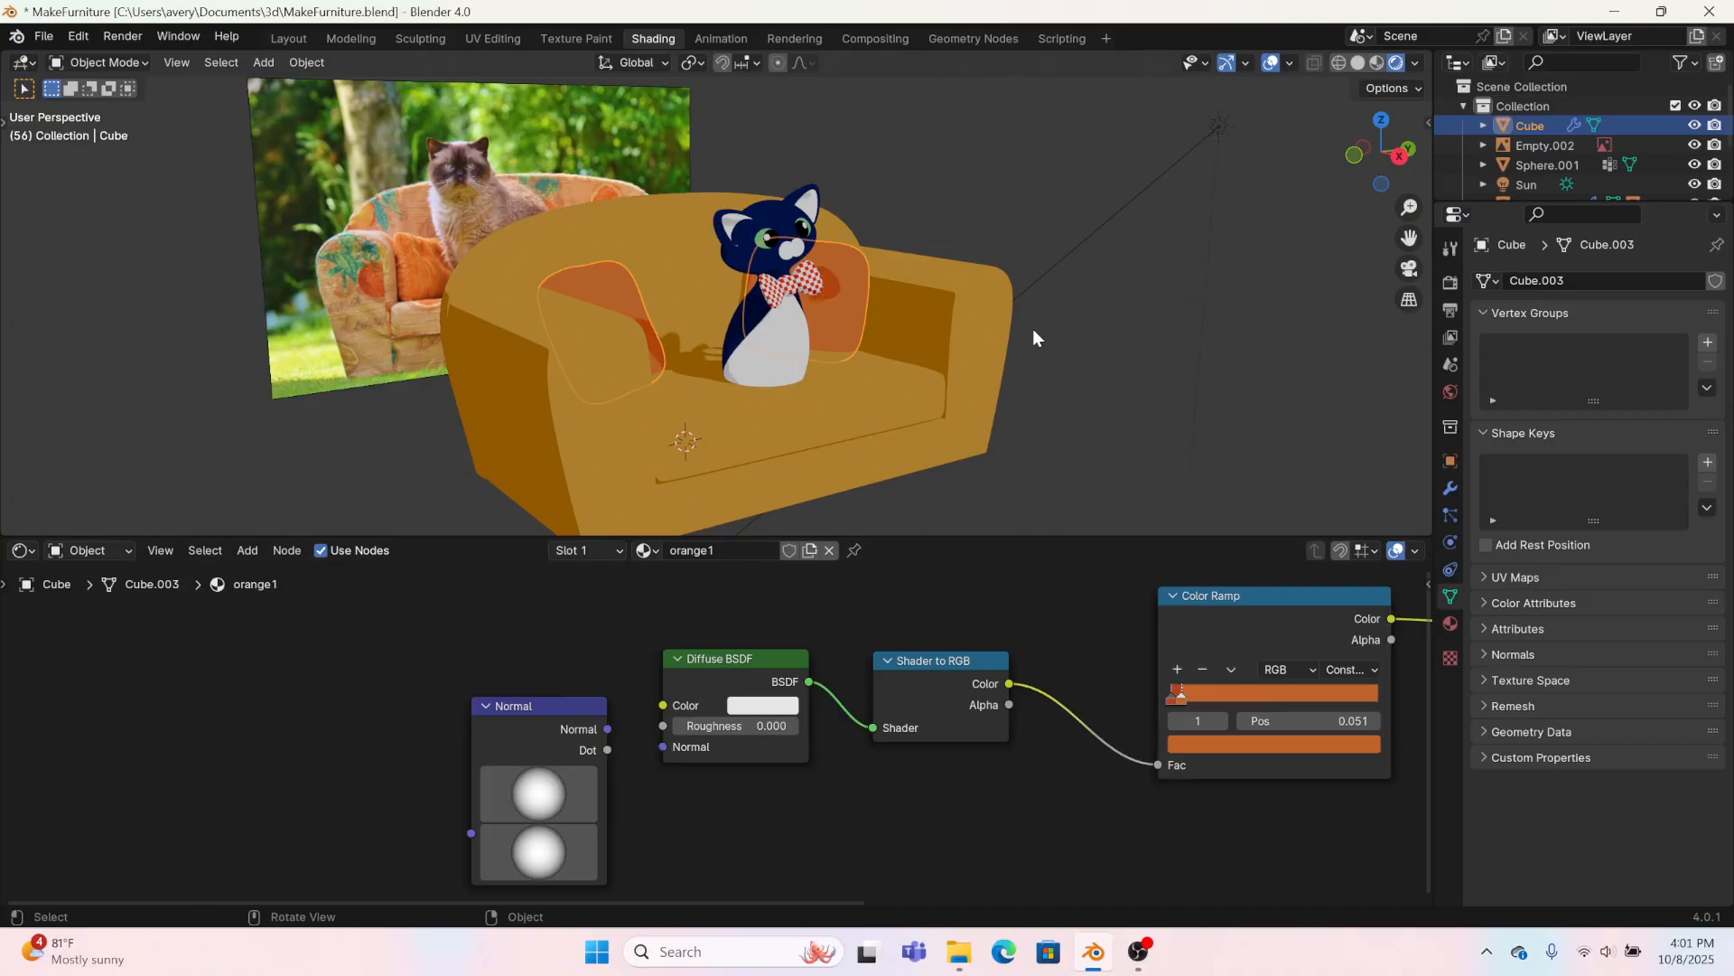
Step: Rotate the sun light again from a frontal view of the sofa so the cat's shadow falls across the pillow beside it
middle_click_drag(1032, 329, 937, 351)
left_click(937, 353)
left_click(1211, 154)
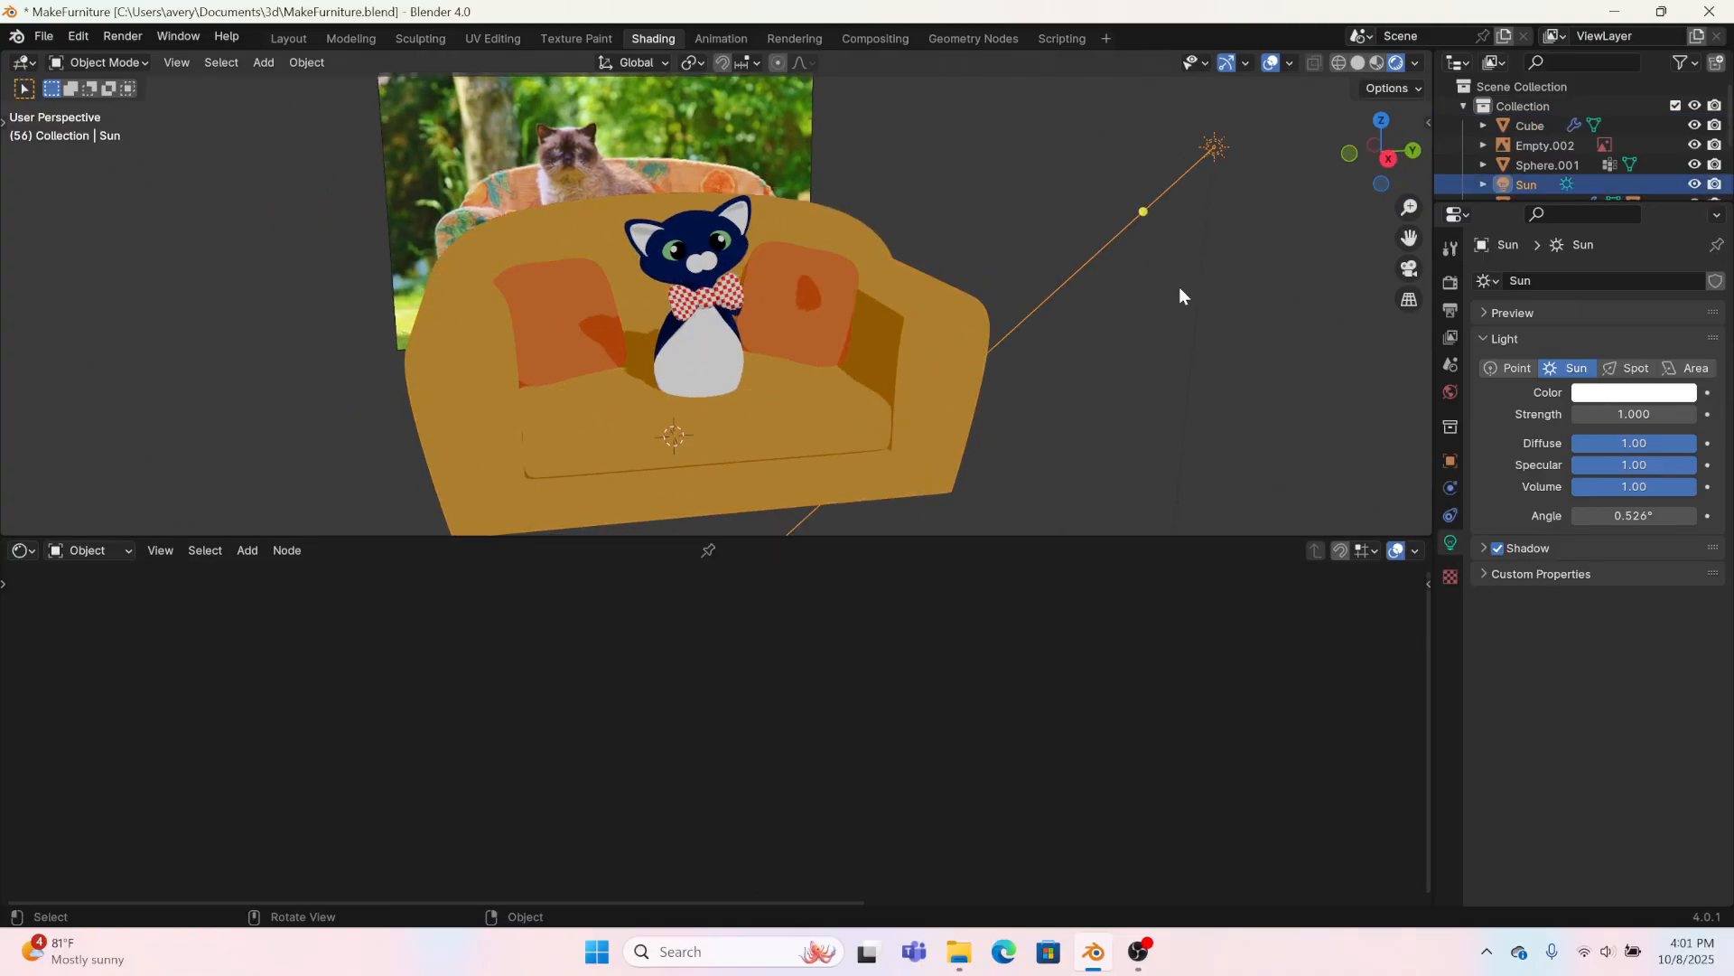
key("r")
left_click(1118, 315)
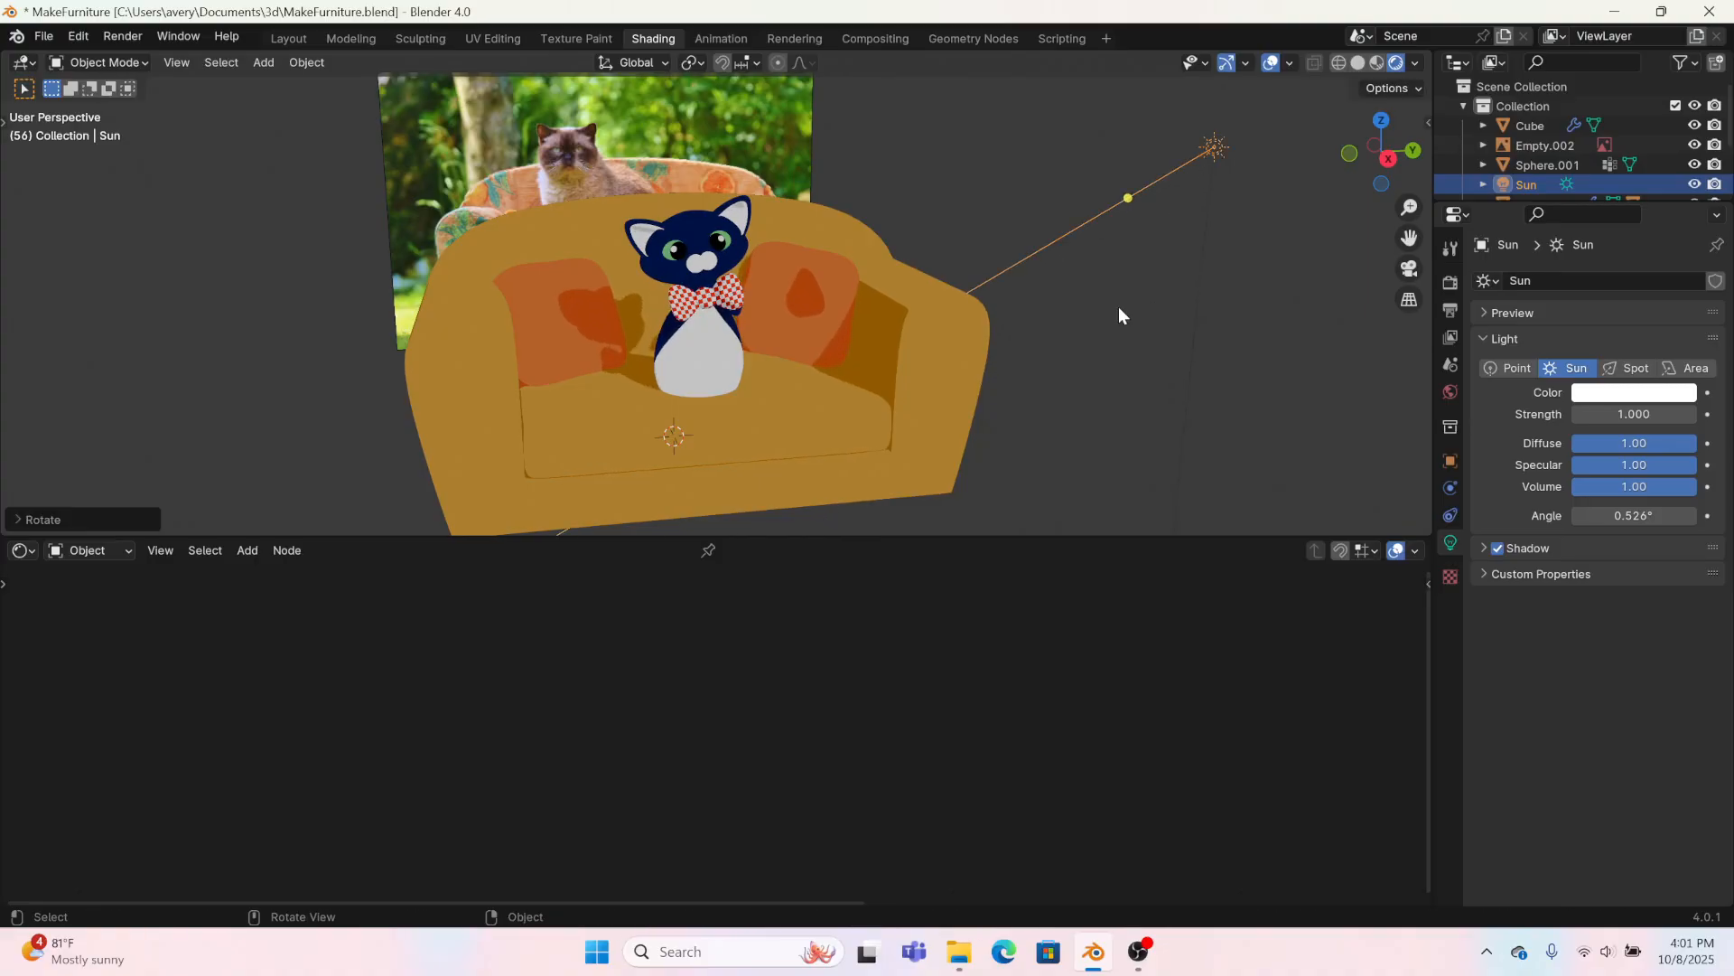
Step: Rotate the cat about 31° on the seat in top orthographic view
left_click(701, 362)
middle_click_drag(825, 434, 1413, 129)
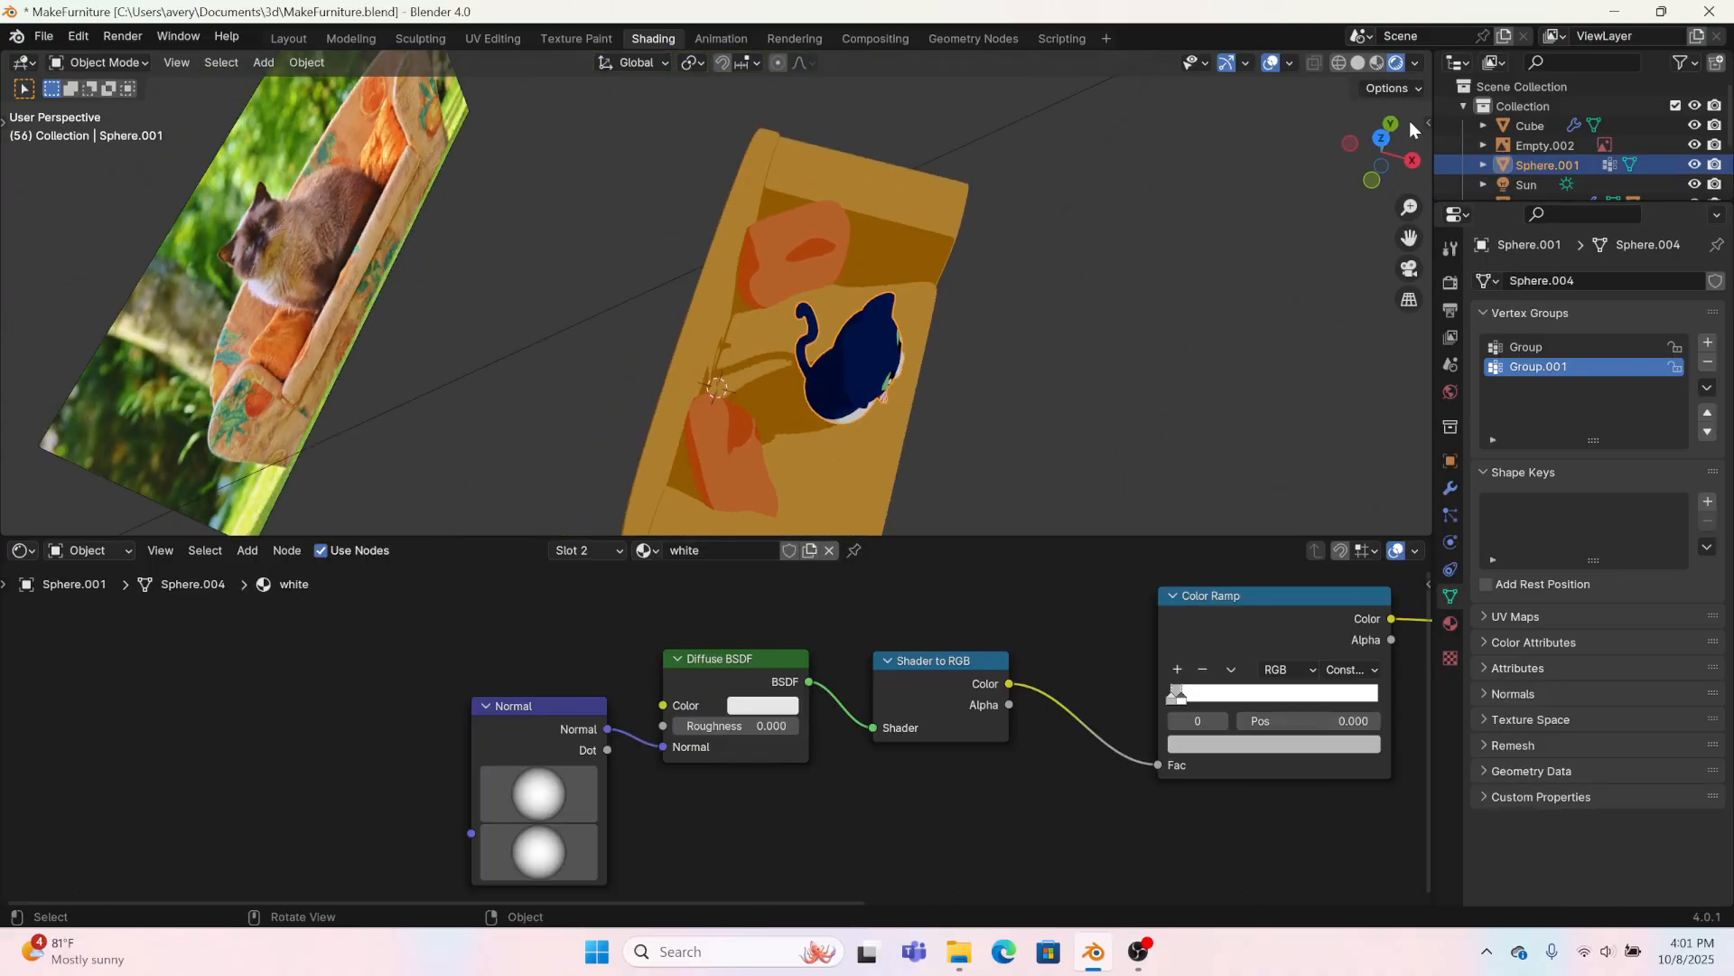
left_click(1383, 141)
key("r")
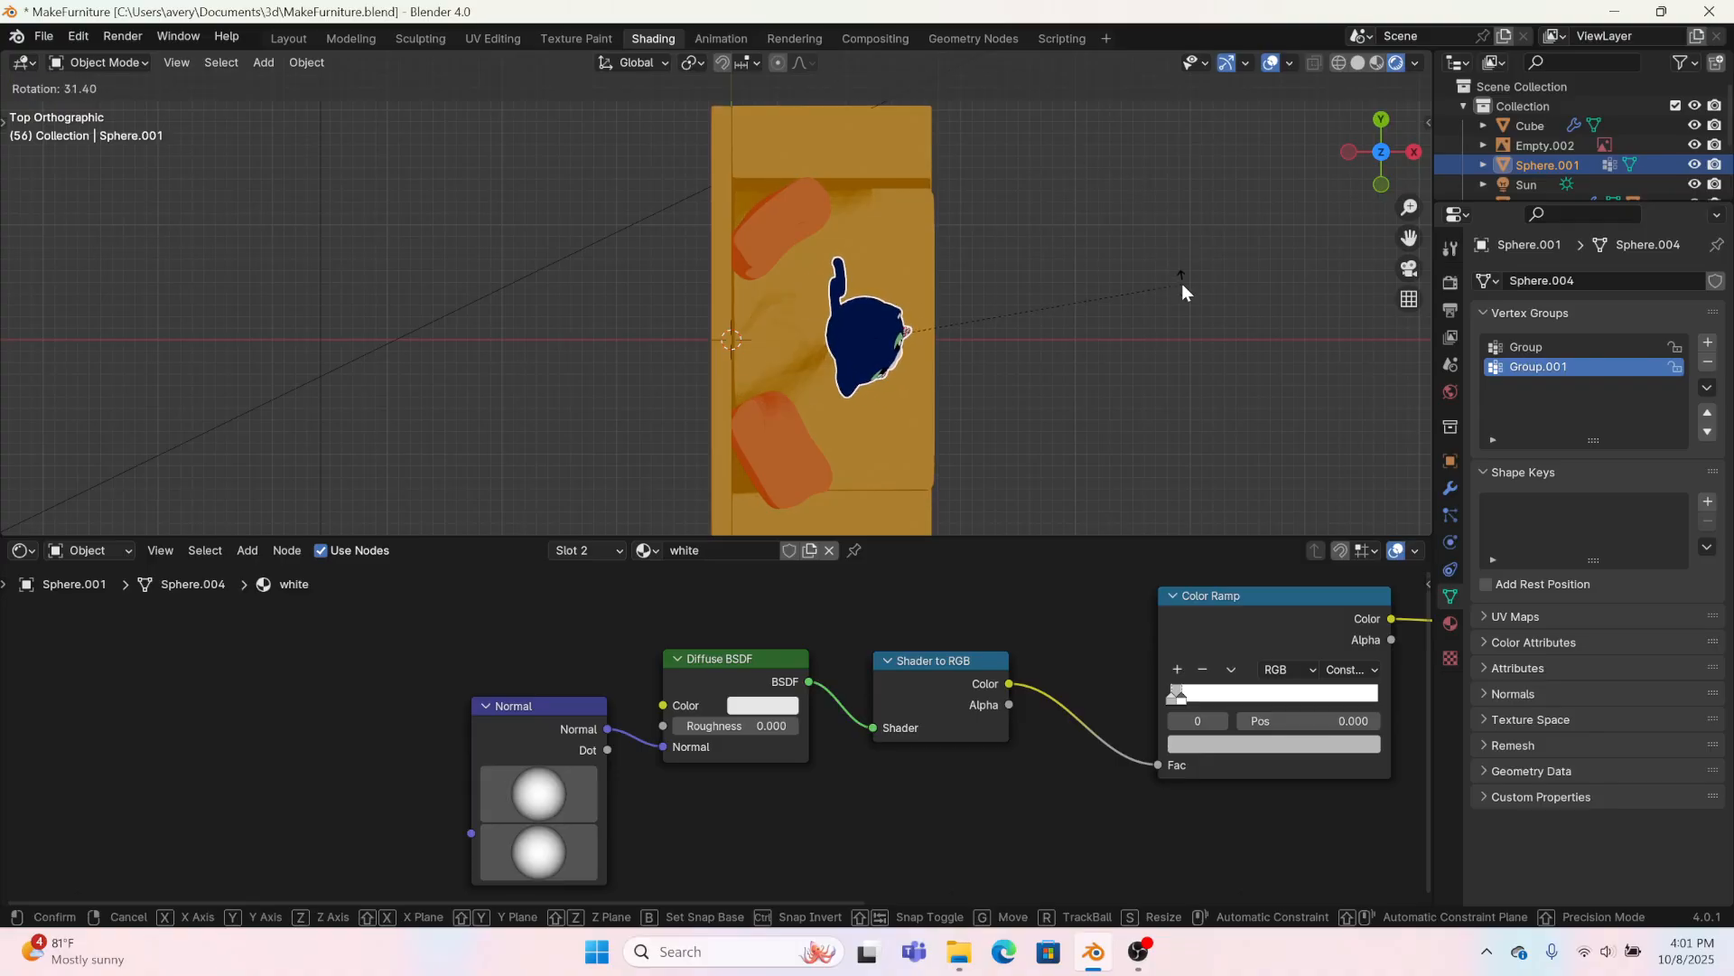
left_click(1184, 286)
Step: Move the cat sideways along the seat in right orthographic view until it sits close to the left pillow
left_click(1413, 152)
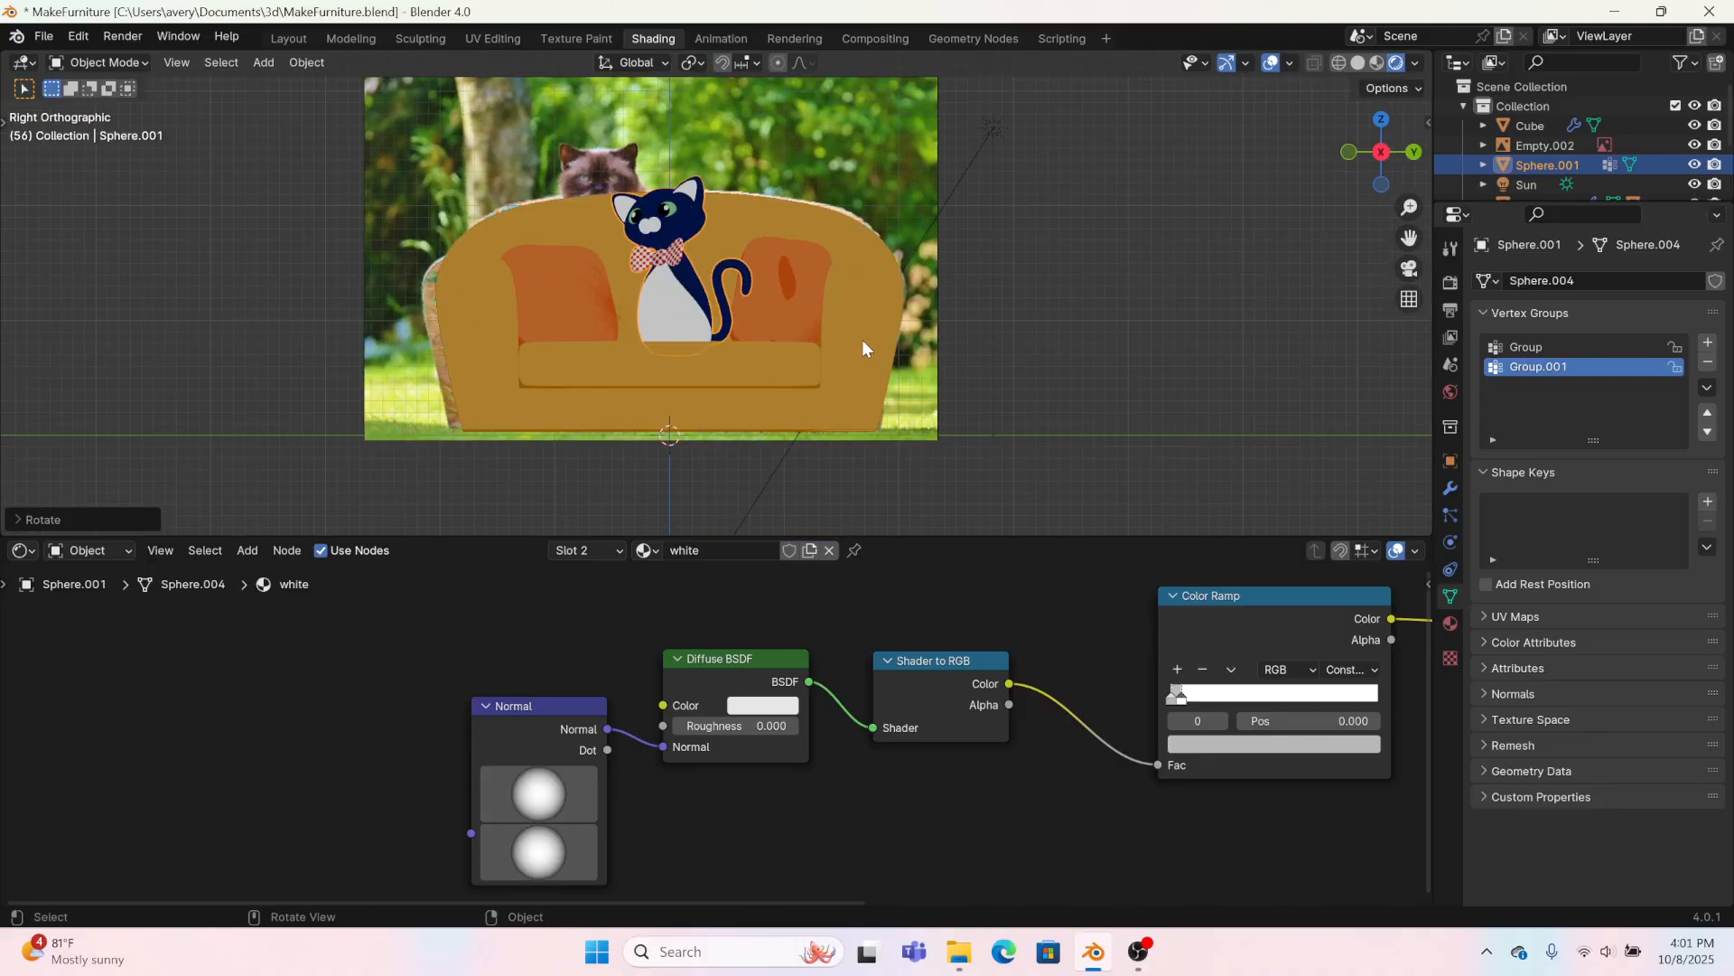
key("g")
left_click(676, 284)
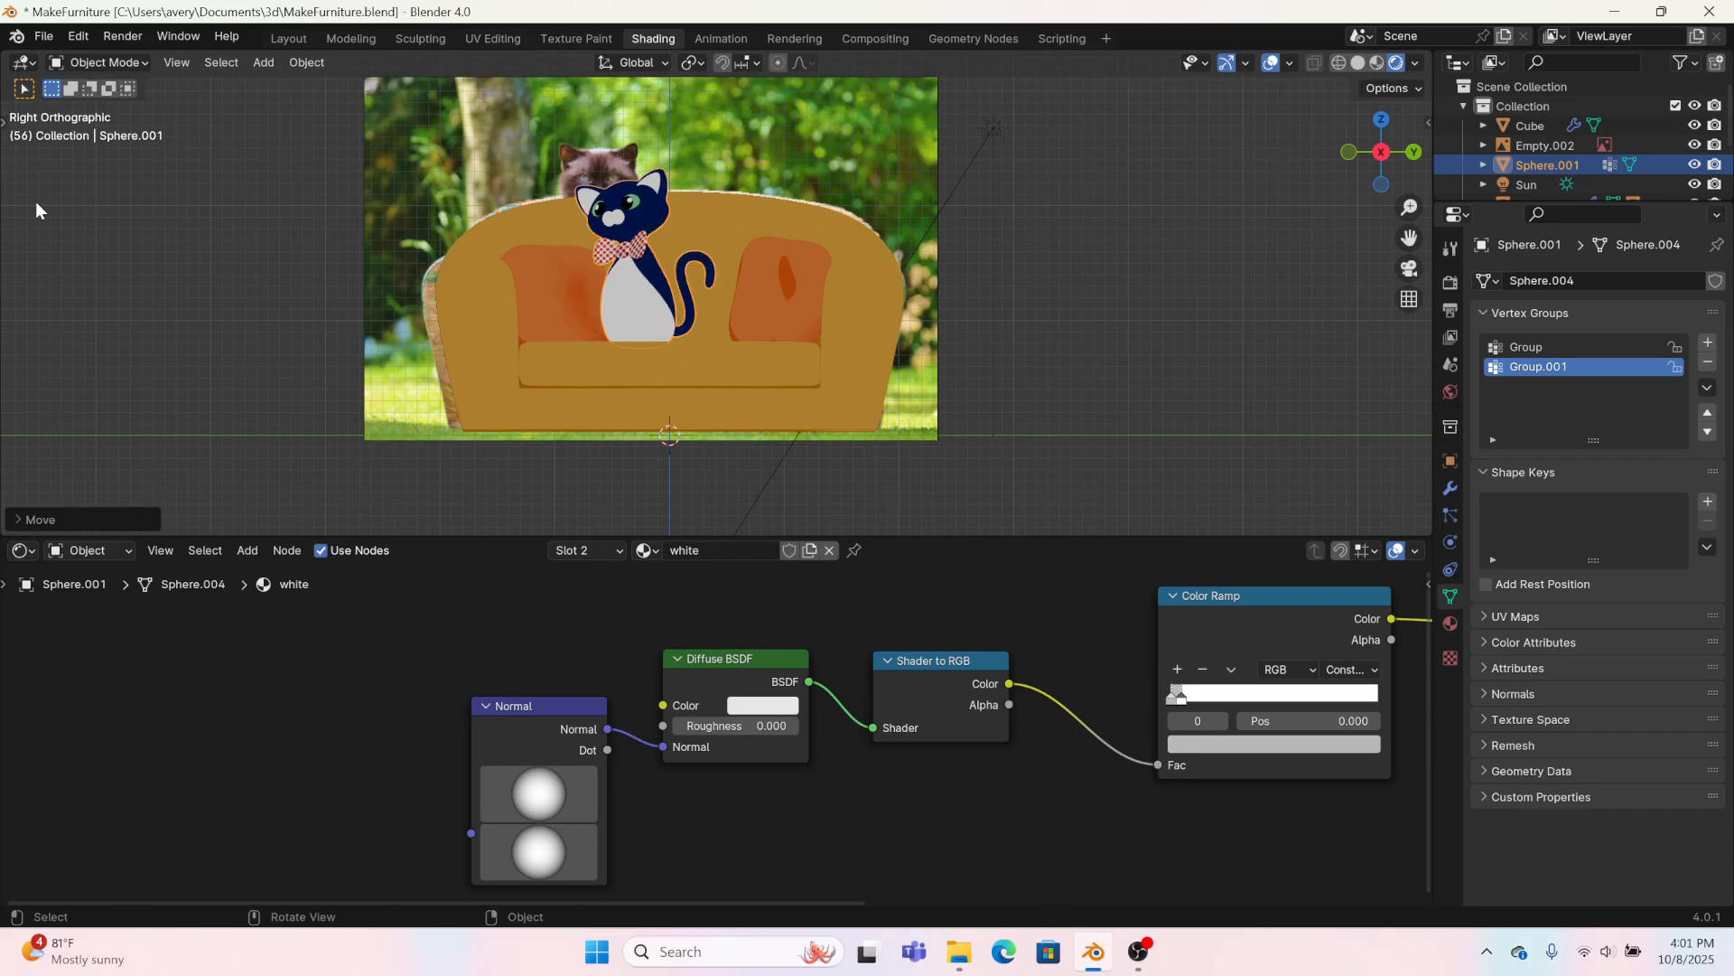
Step: Turn the cat slightly on the seat with the Rotate tool's gizmo, then deselect it
key("t")
left_click(28, 231)
mouse_move(670, 332)
left_mouse_down()
mouse_move(677, 345)
mouse_move(696, 323)
left_mouse_up()
left_click(1105, 345)
Step: Hide the reference photo behind the sofa
middle_click_drag(1106, 344, 986, 400)
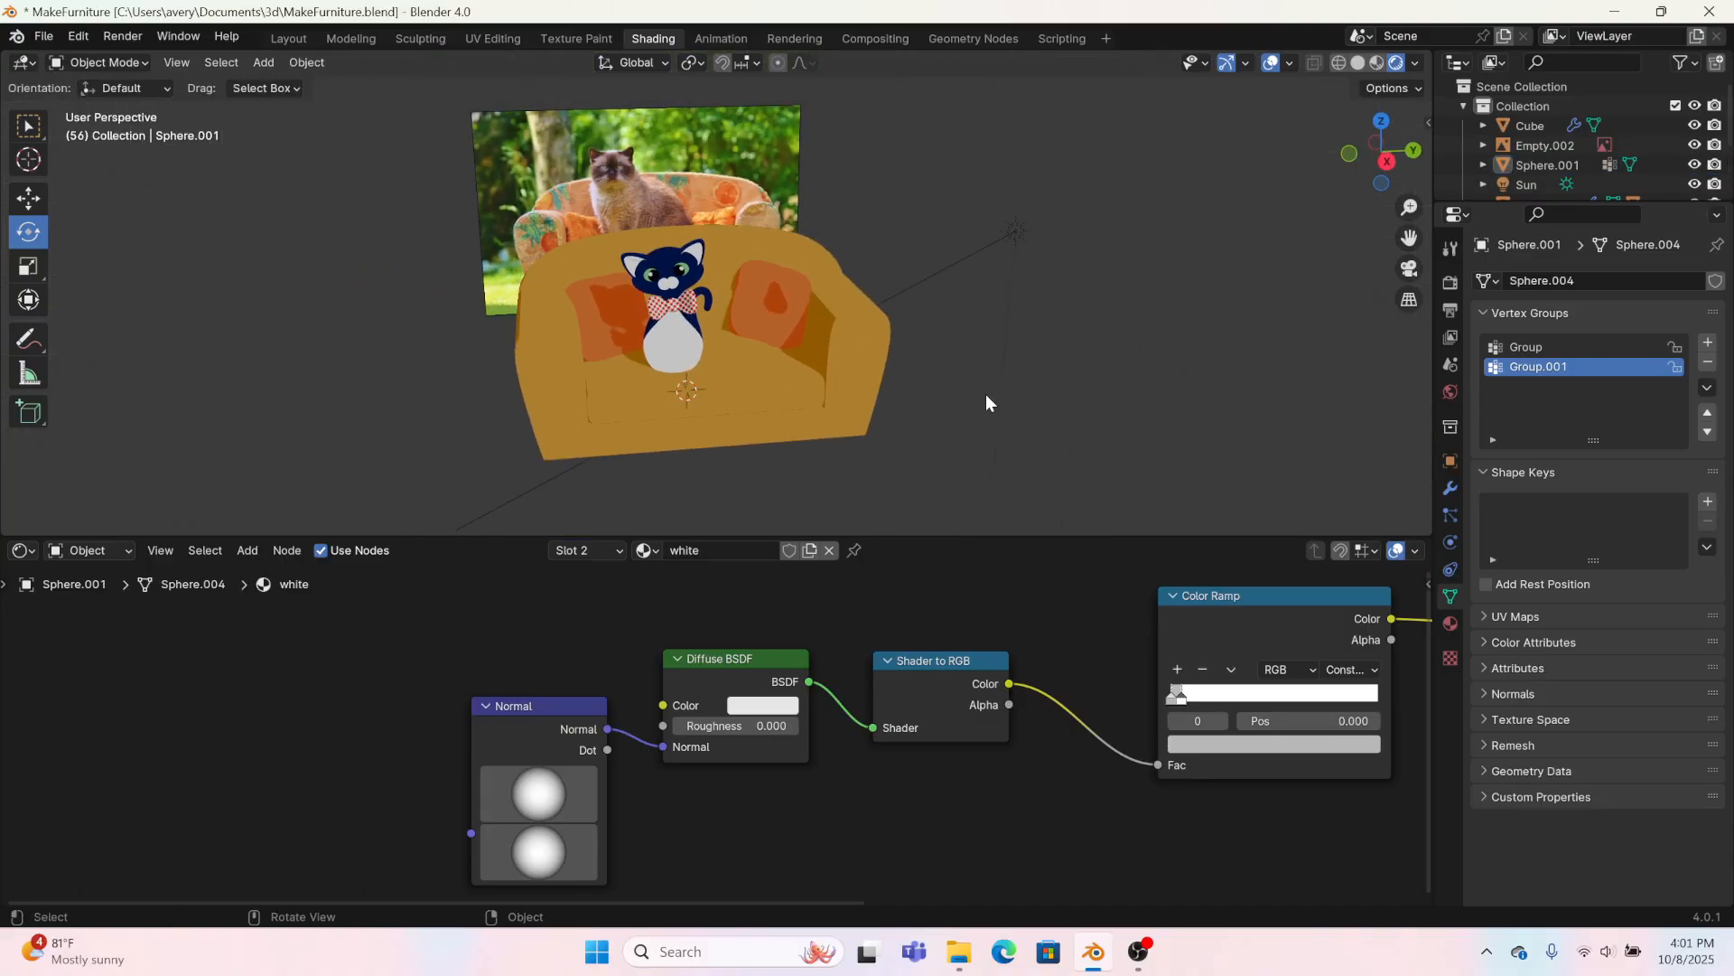
left_click_drag(764, 458, 578, 288)
left_click(1103, 408)
left_click(614, 173)
key("h")
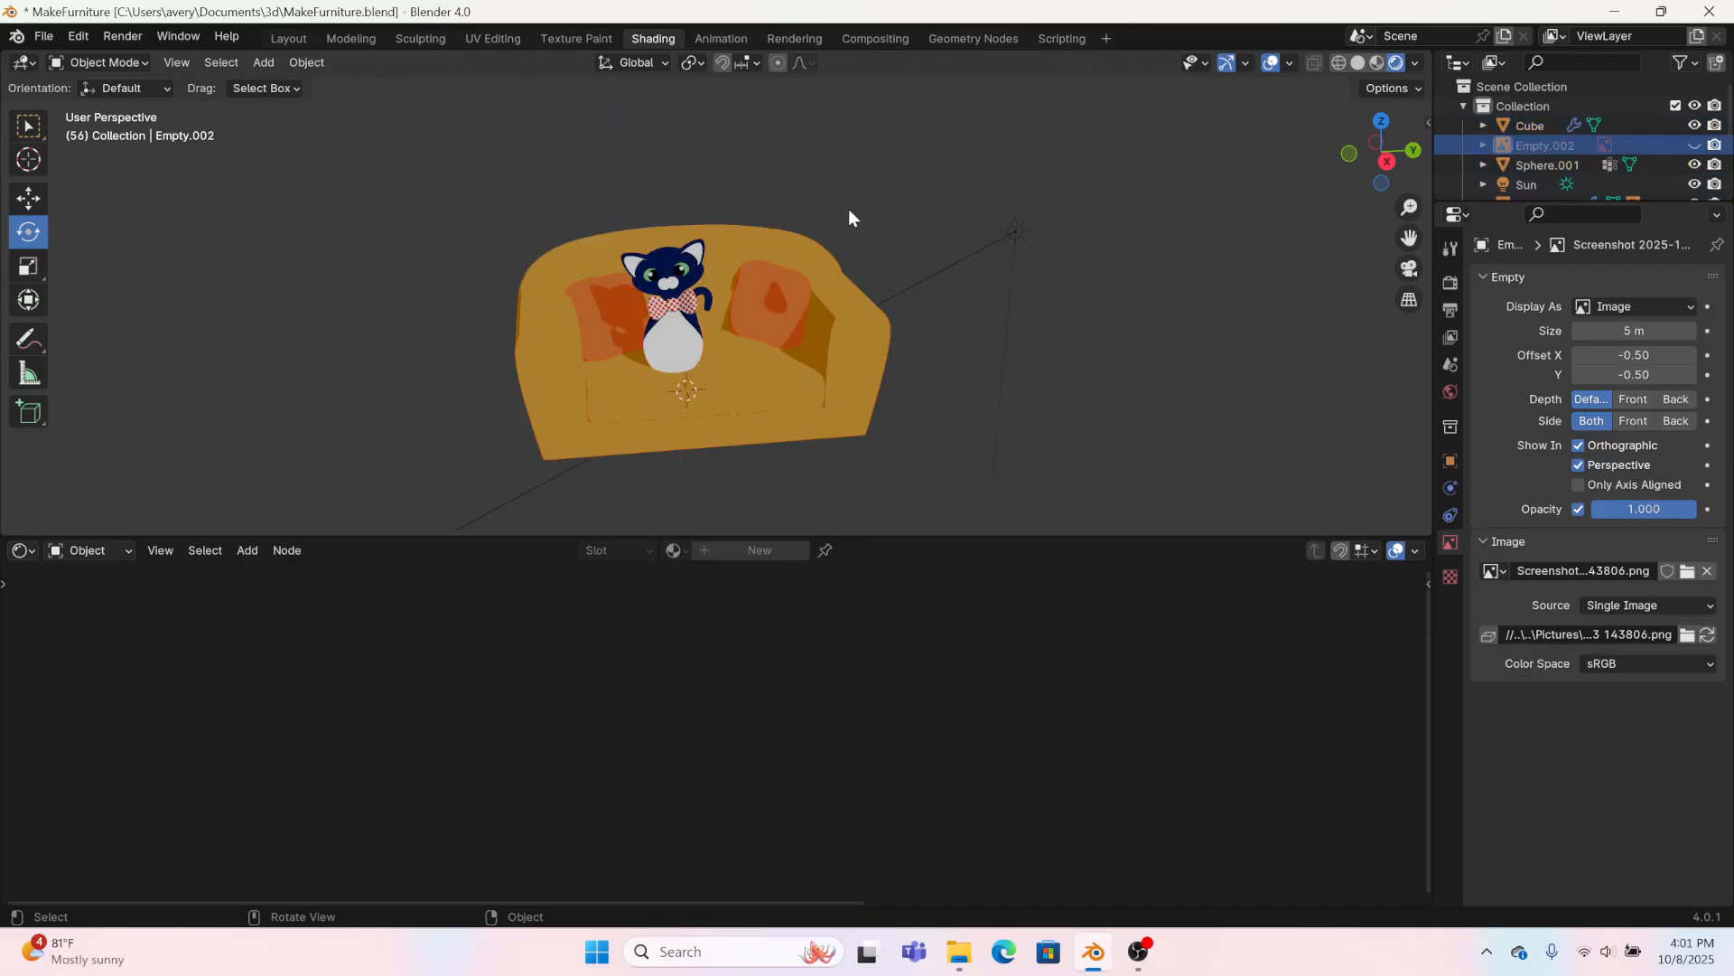
Step: Try linking the Diffuse BSDF directly to the Material Output's Surface input in the sofa's orange2 material
scroll(826, 190, "up", 5)
left_click(805, 168)
scroll(847, 794, "down", 3)
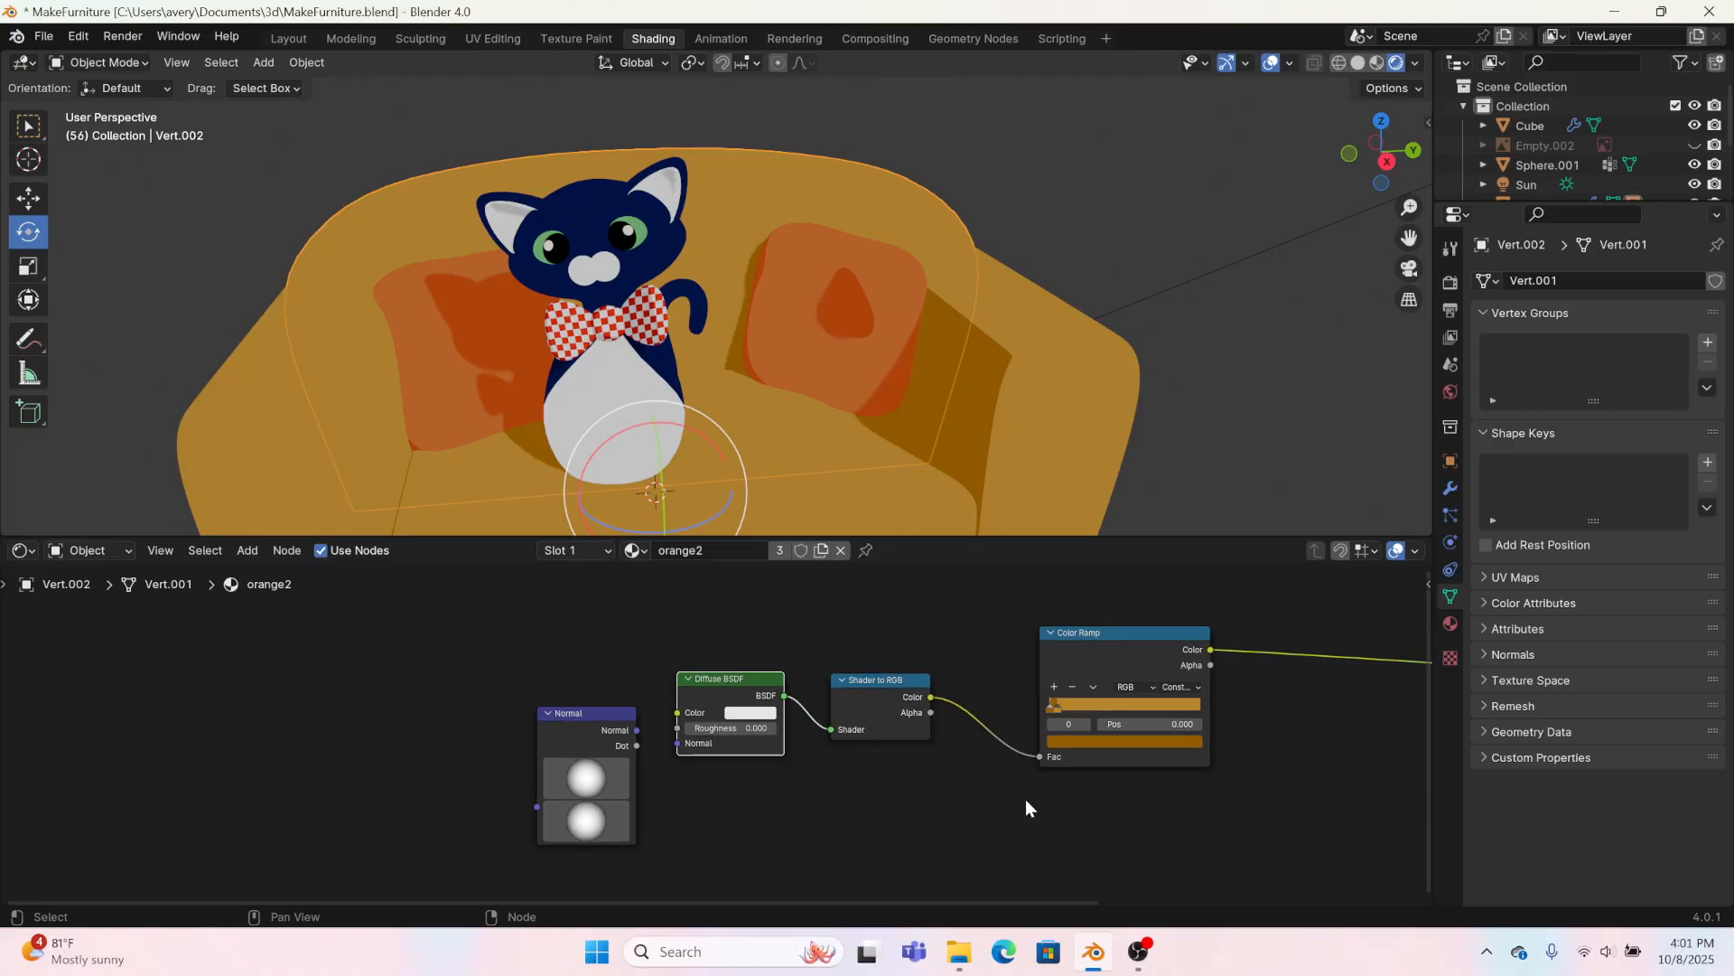
middle_click_drag(1026, 798, 679, 808)
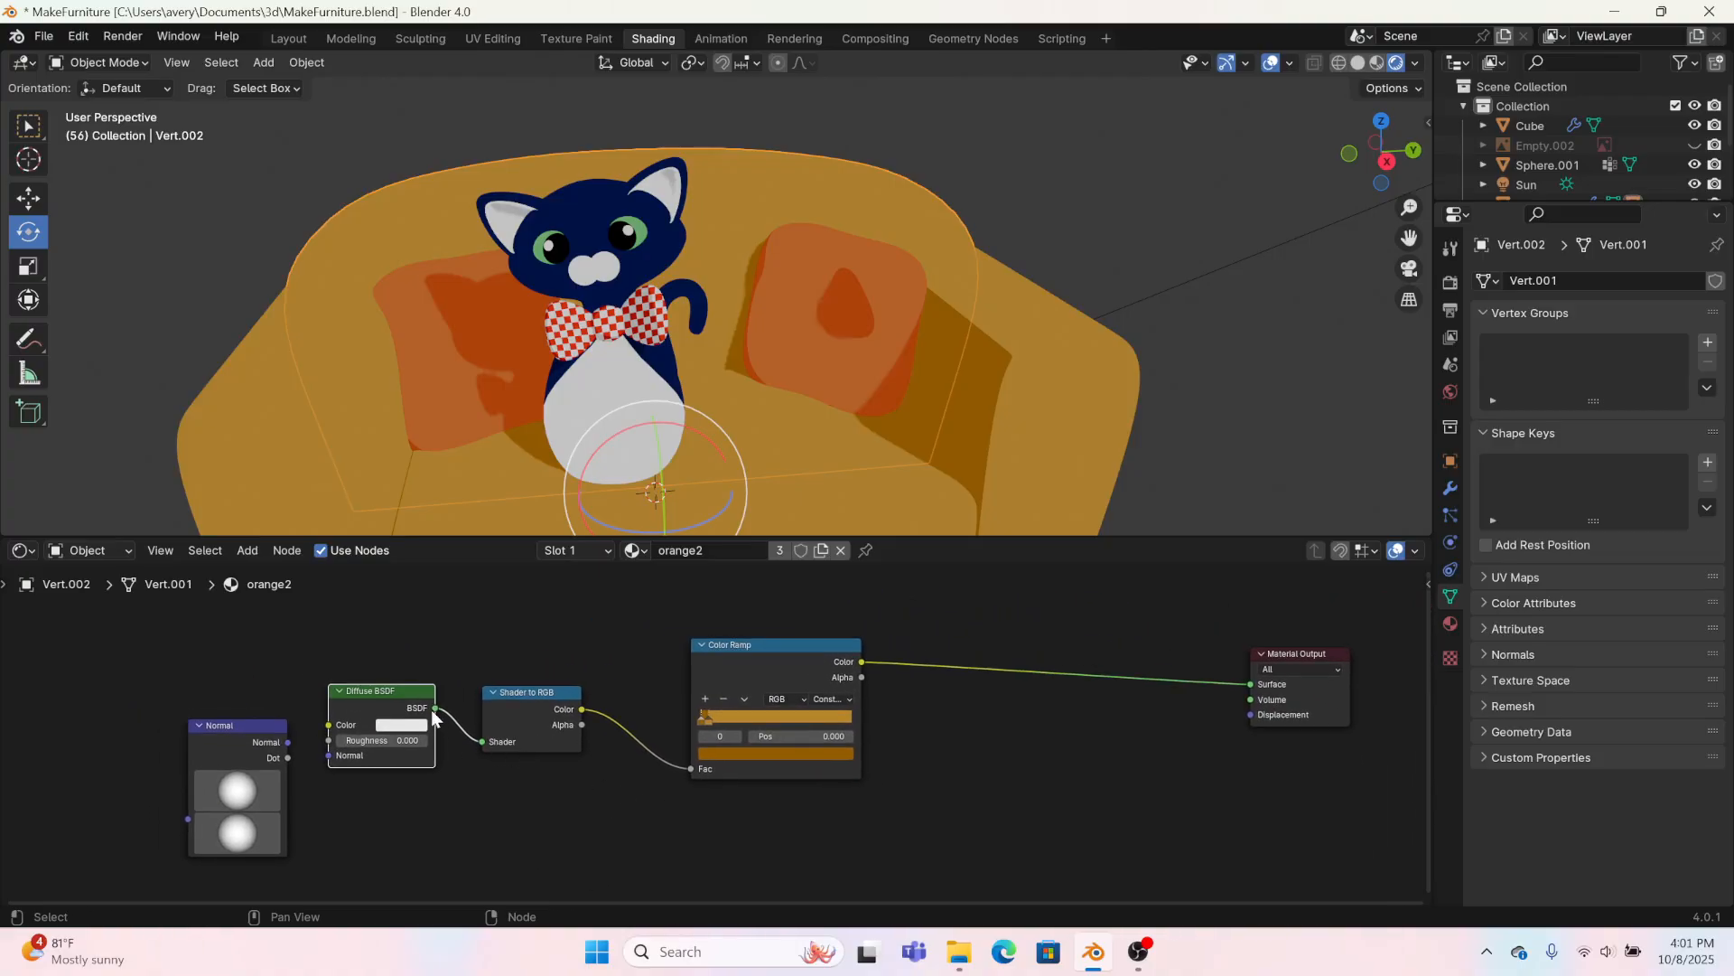
left_click_drag(434, 708, 1250, 685)
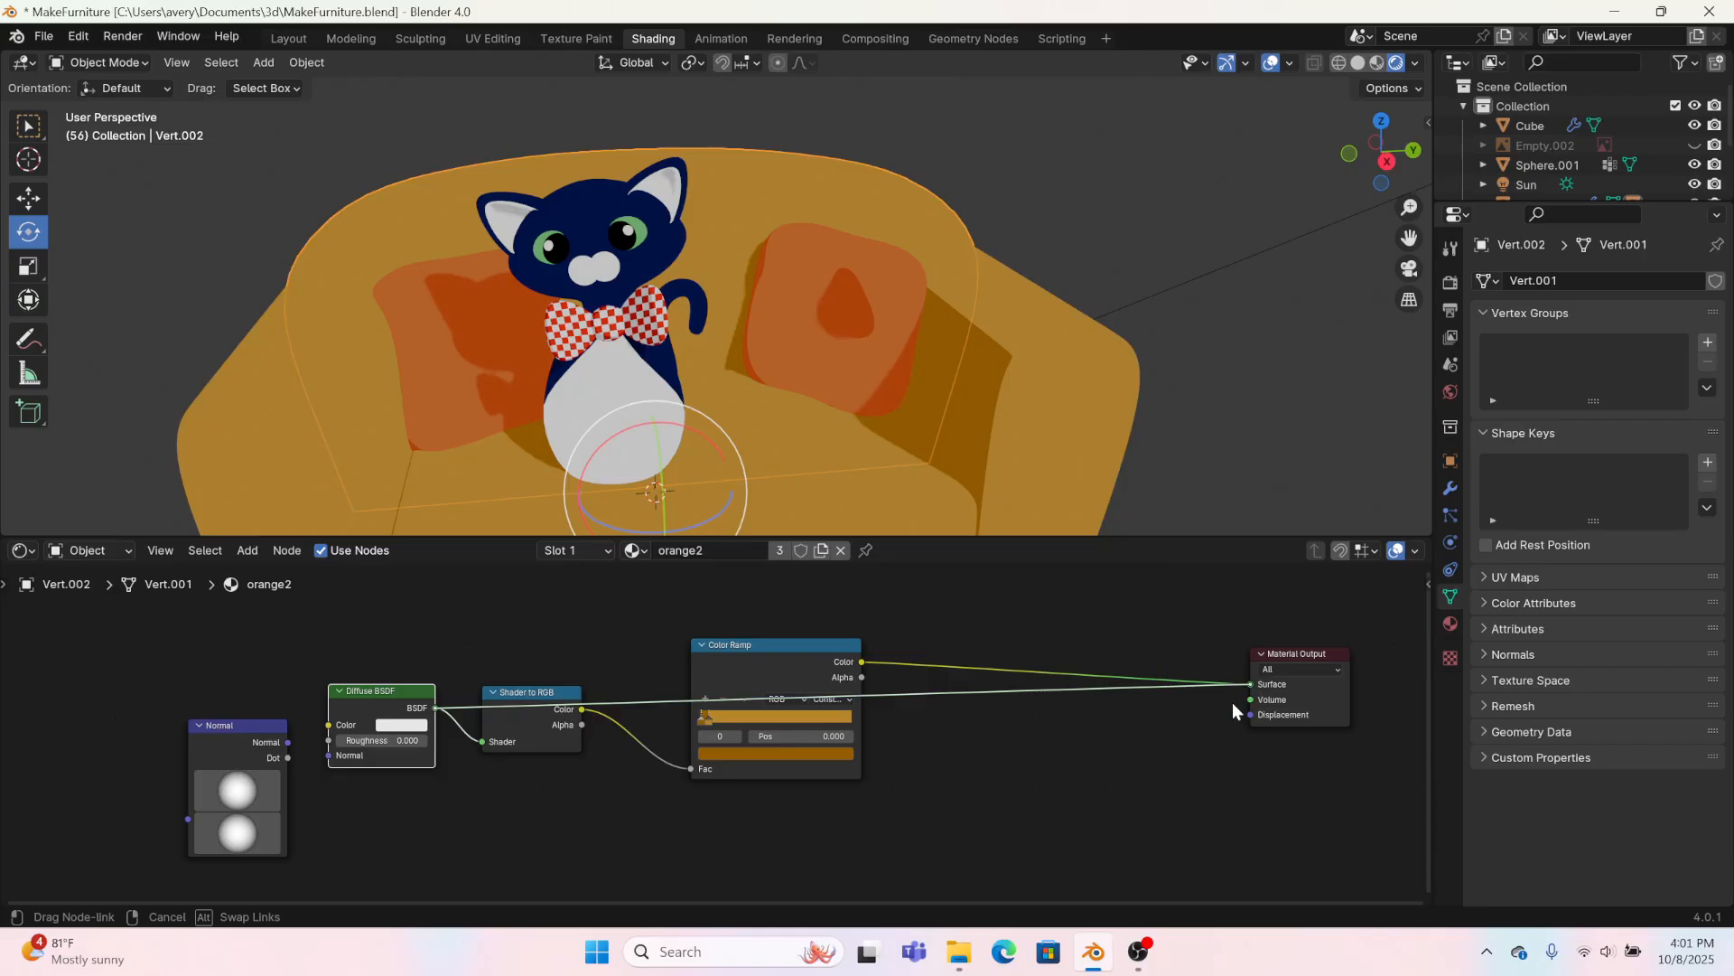
Step: Try an orange Diffuse BSDF colour with hue 0.030 and saturation 0.911 on the sofa material
left_click(397, 723)
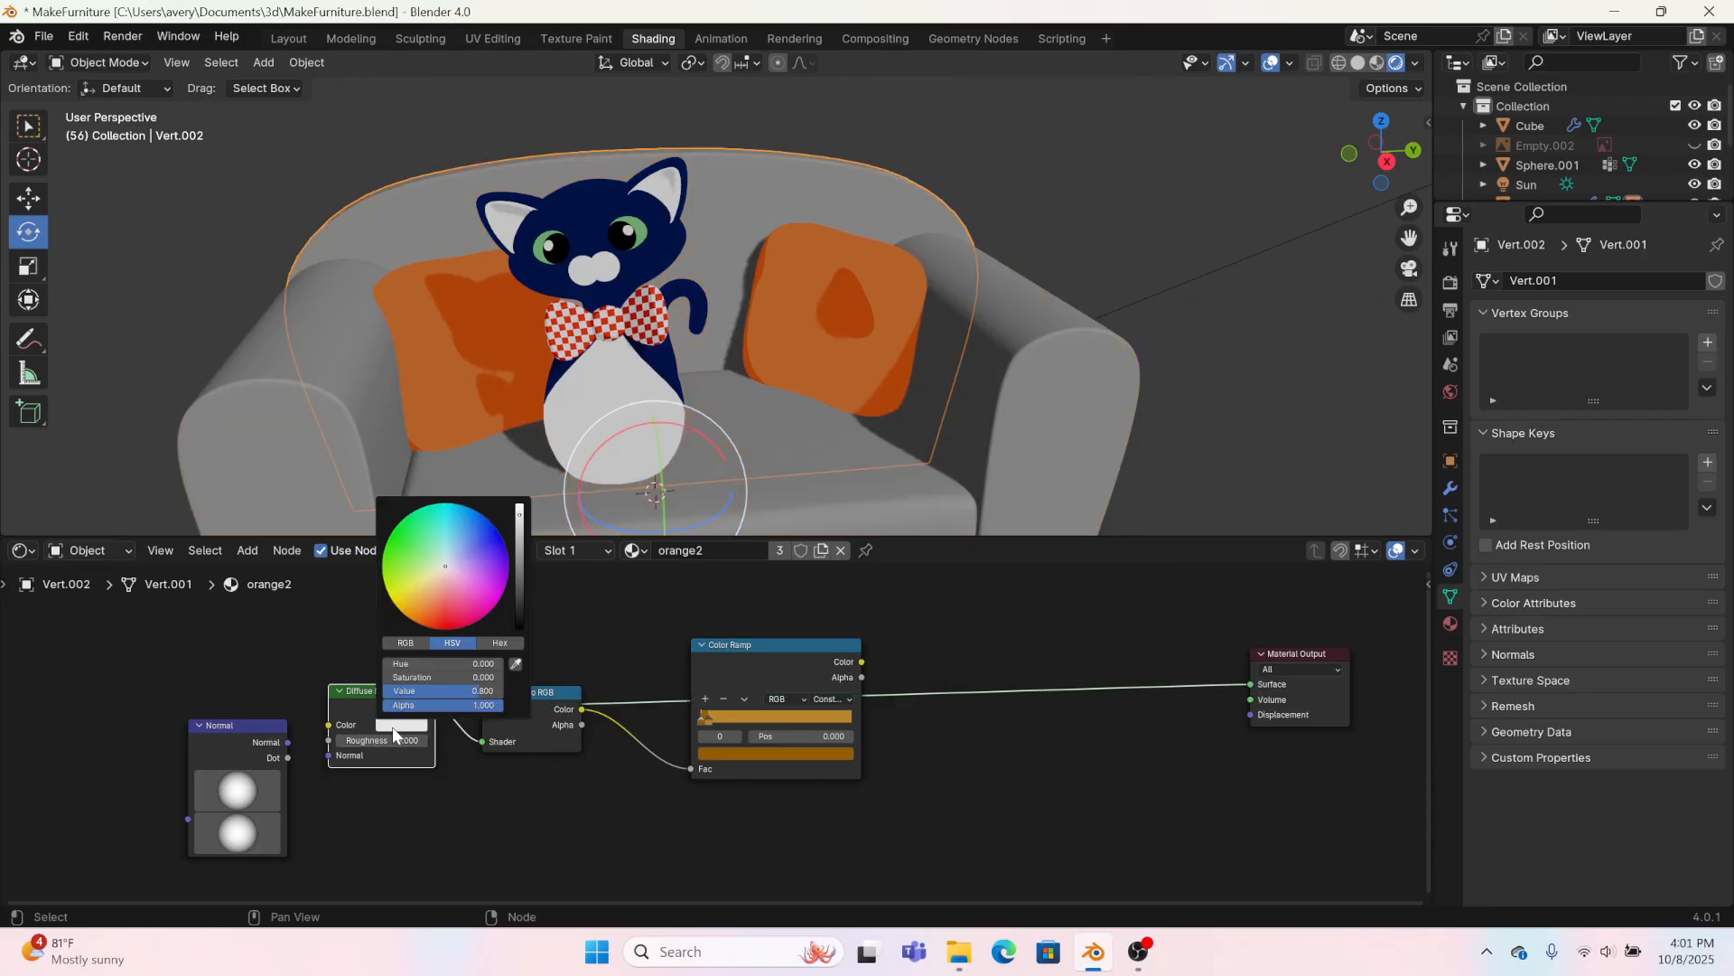
left_click_drag(415, 600, 431, 606)
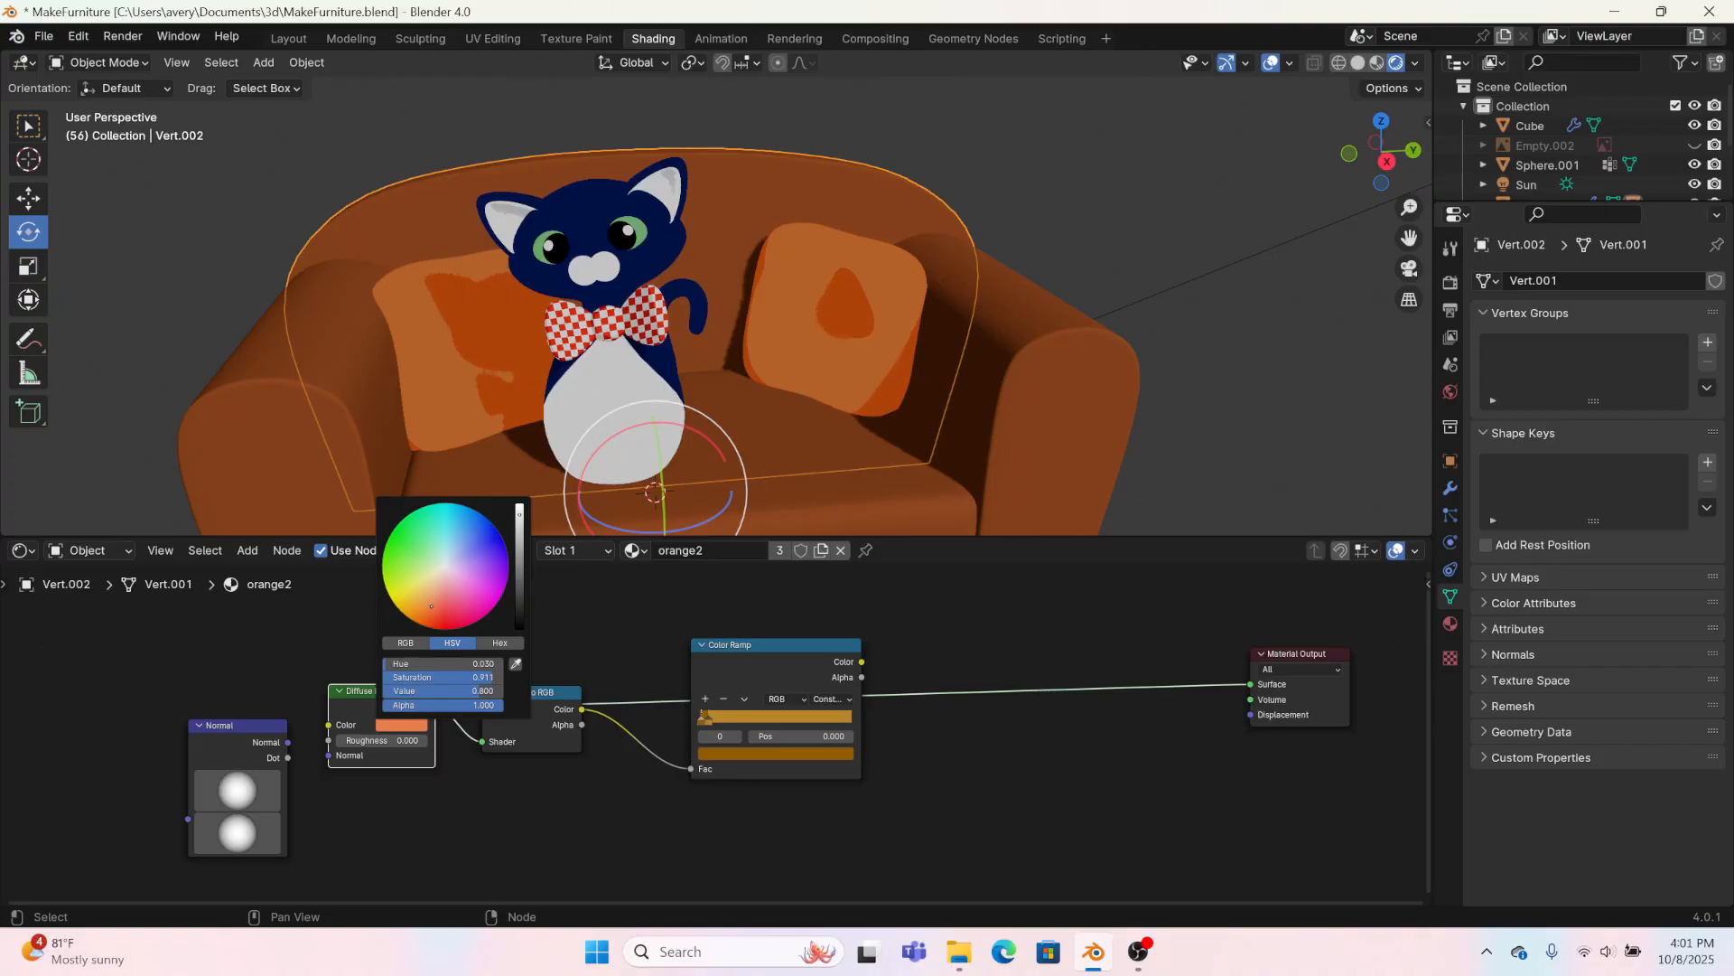
scroll(1147, 378, "down", 5)
middle_click_drag(1147, 377, 1041, 400)
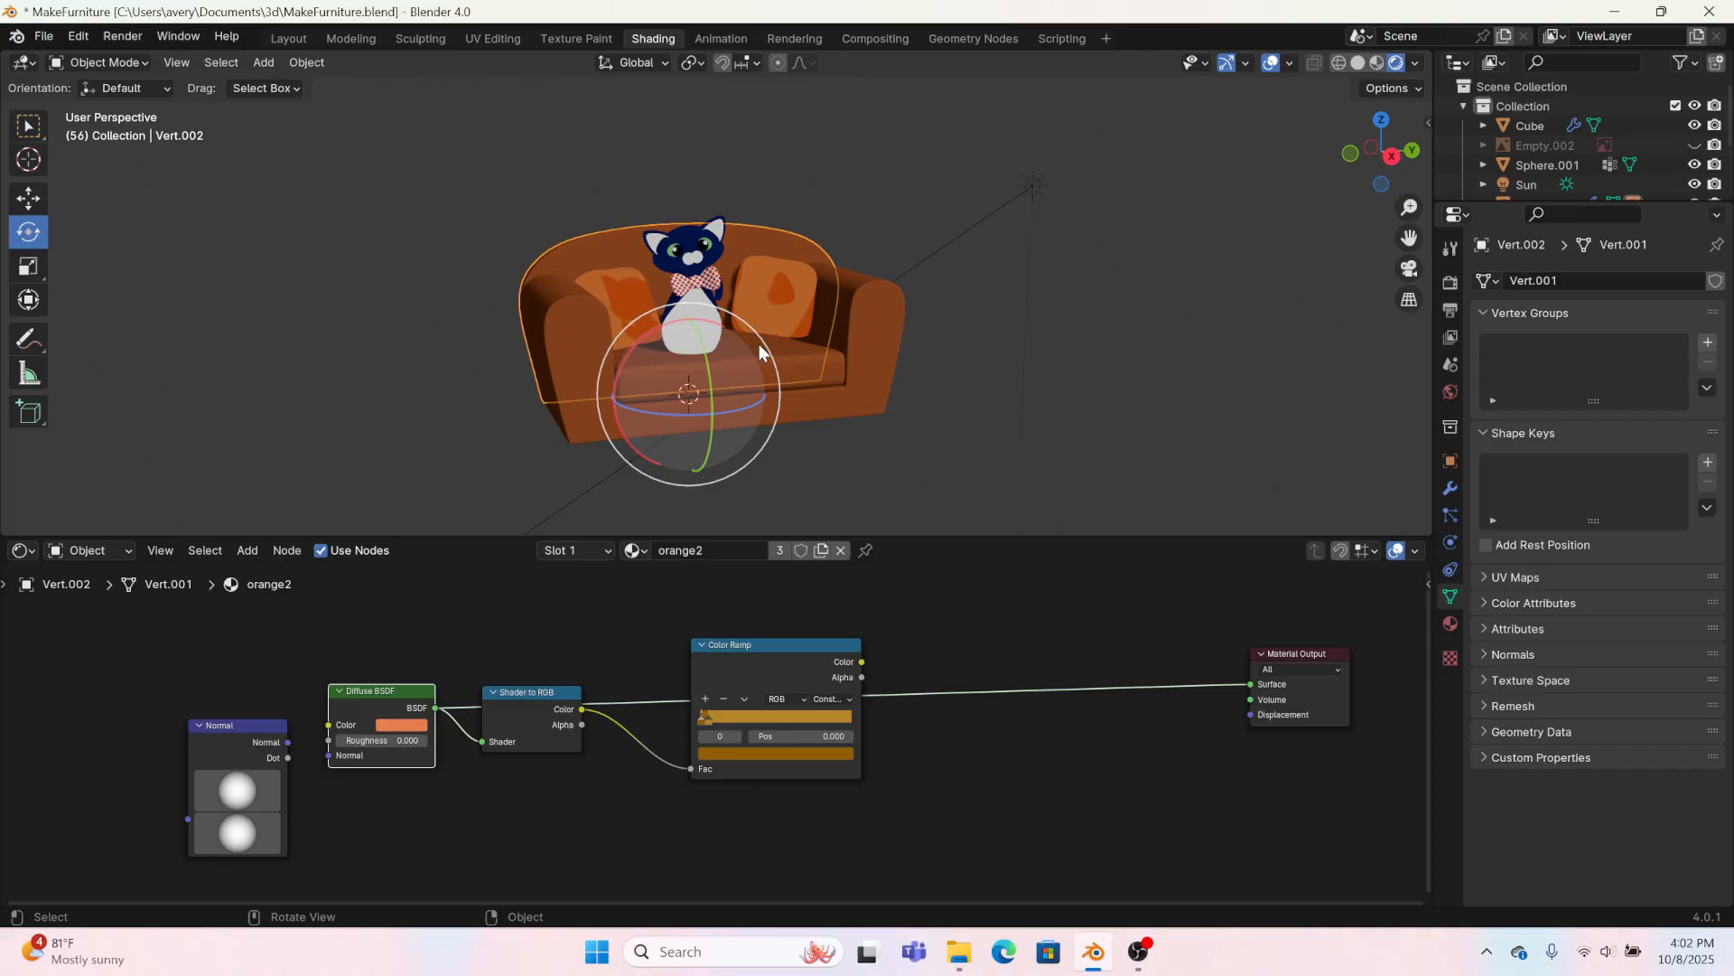
Step: Undo the diffuse colour change and the direct shader link in the orange2 material
key("ctrl+z")
key("ctrl+shift+z")
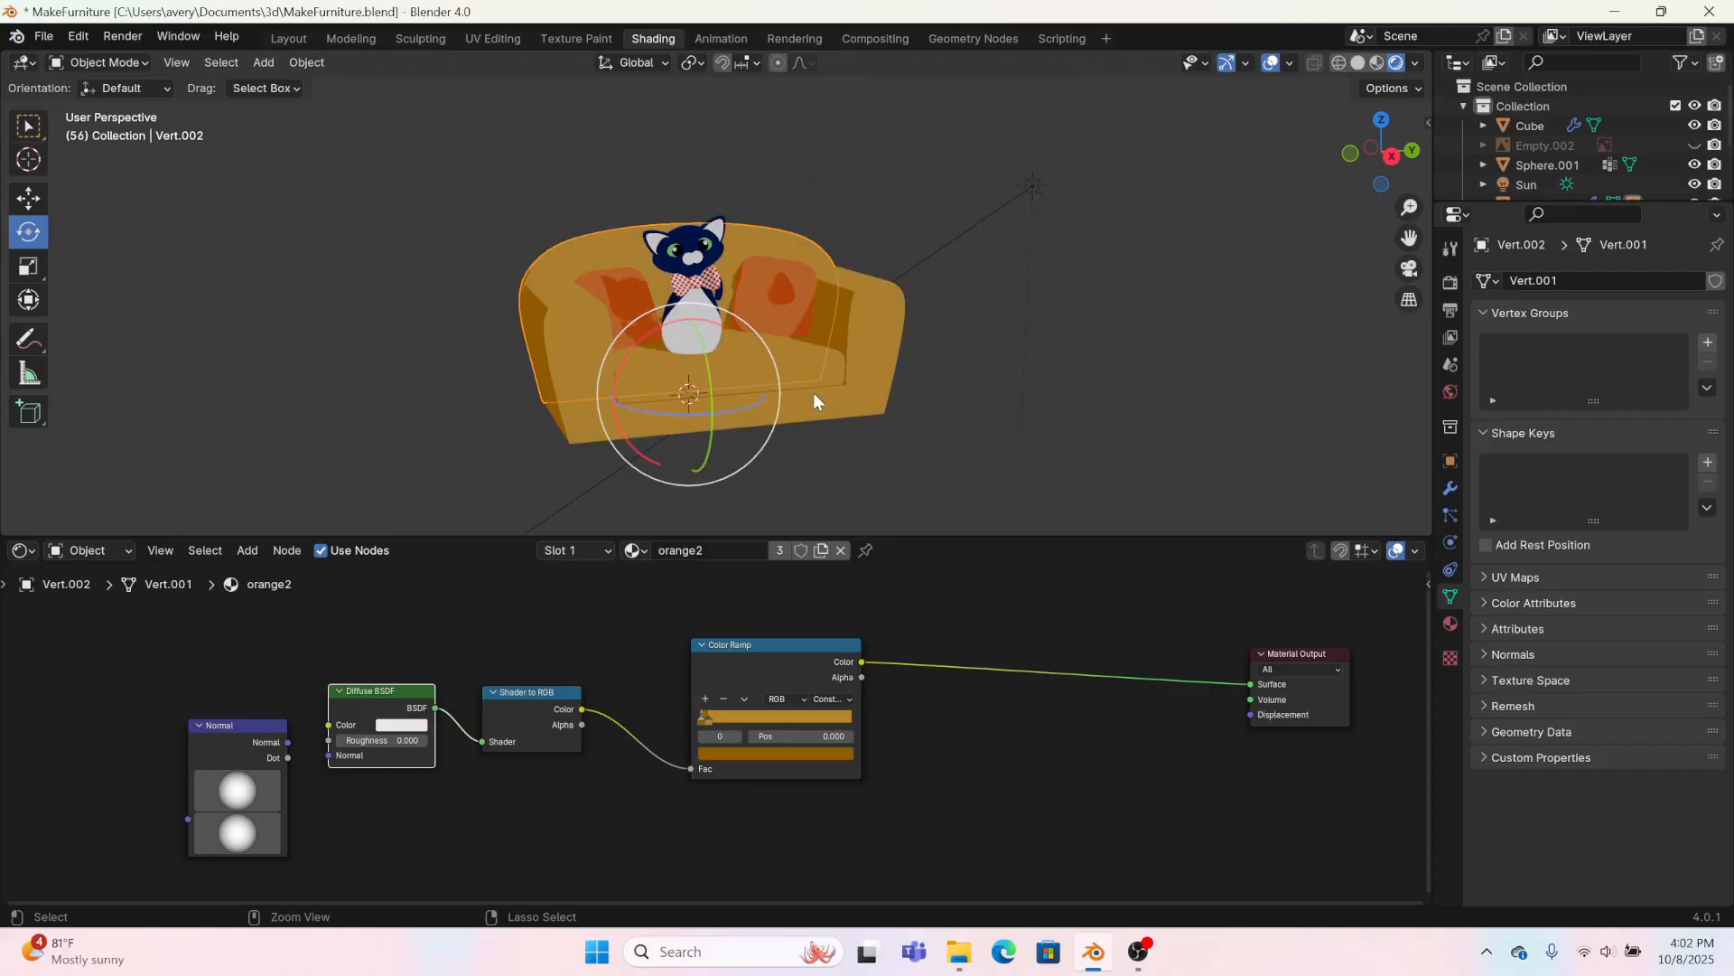
Step: Examine the toon shading and shadows on the cat, pillows and sofa up close and from a distance
mouse_move(813, 392)
middle_mouse_down()
mouse_move(991, 481)
mouse_move(1054, 480)
mouse_move(979, 392)
mouse_move(805, 442)
mouse_move(813, 425)
mouse_move(735, 421)
mouse_move(759, 444)
mouse_move(815, 417)
middle_mouse_up()
scroll(930, 403, "up", 3)
scroll(931, 403, "up", 3)
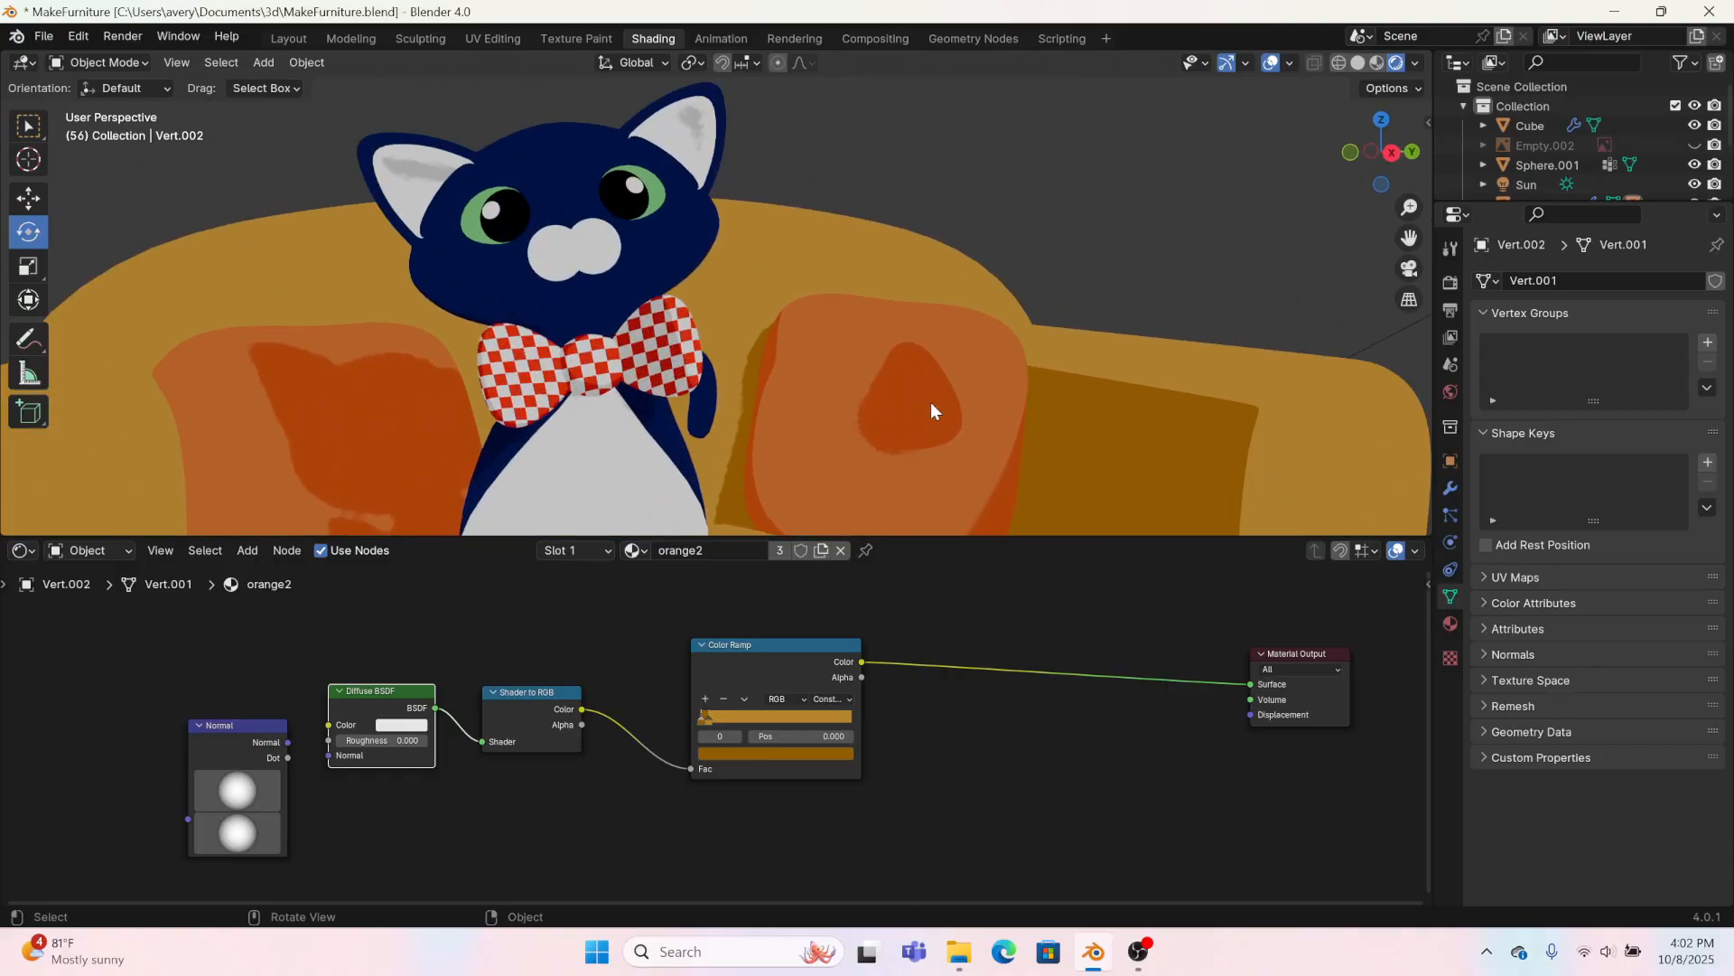
scroll(826, 267, "up", 5)
scroll(843, 318, "down", 8)
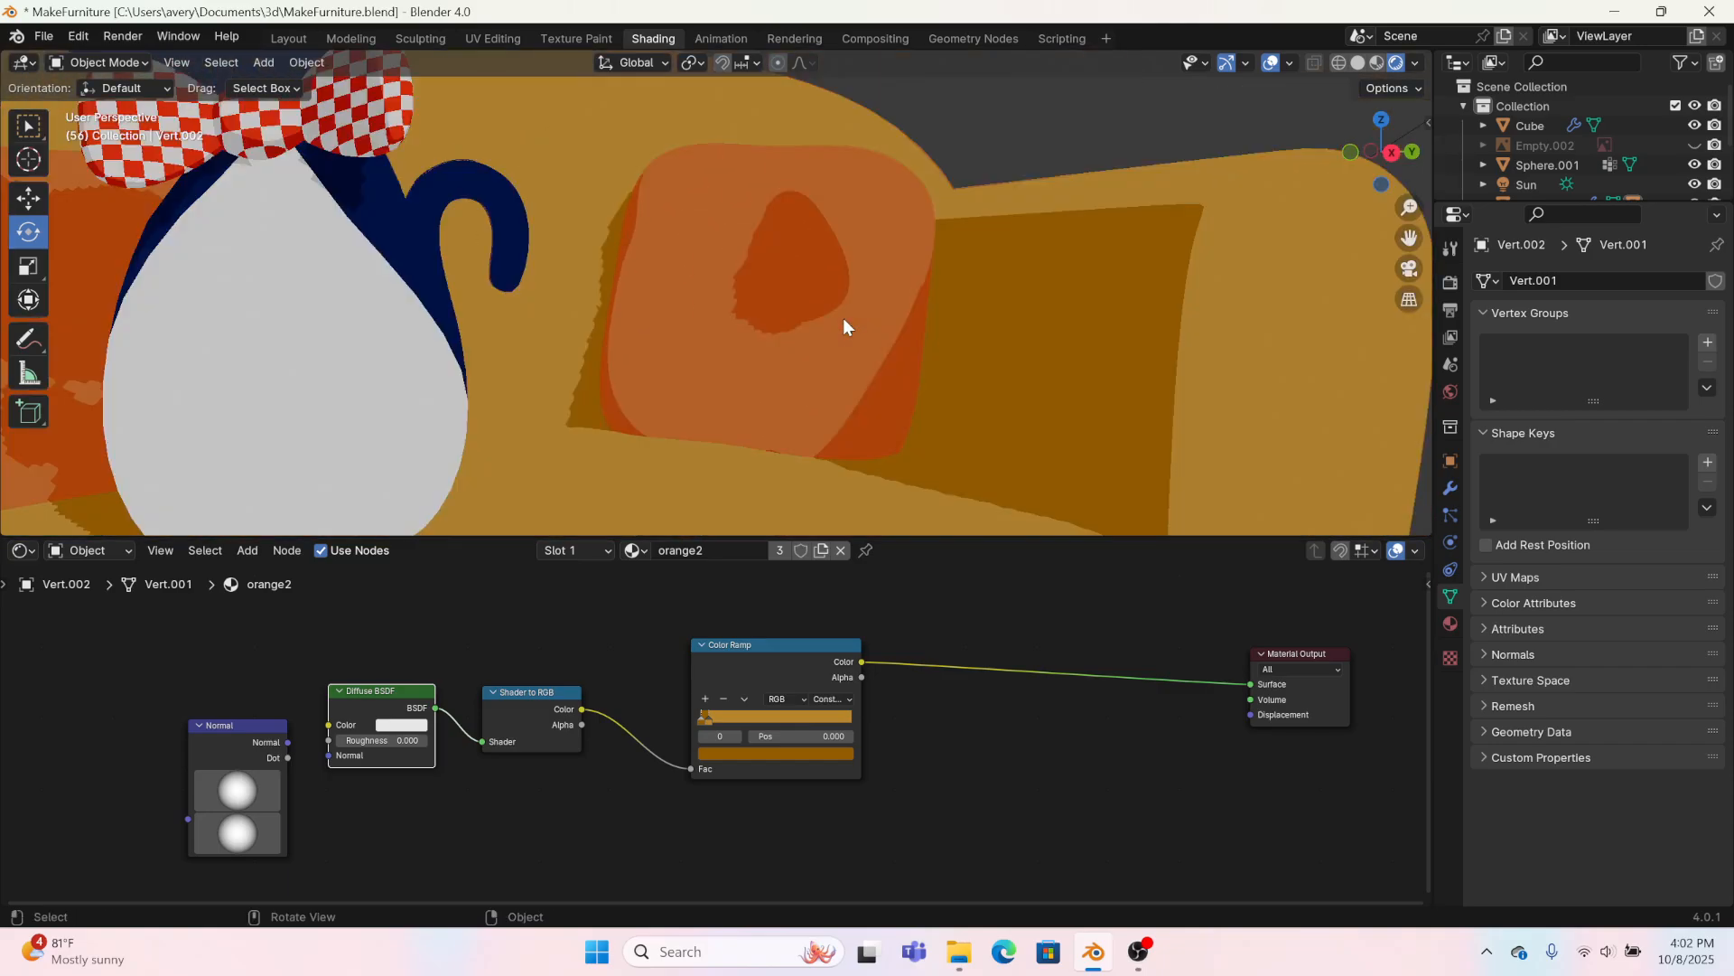
middle_click_drag(842, 318, 809, 400)
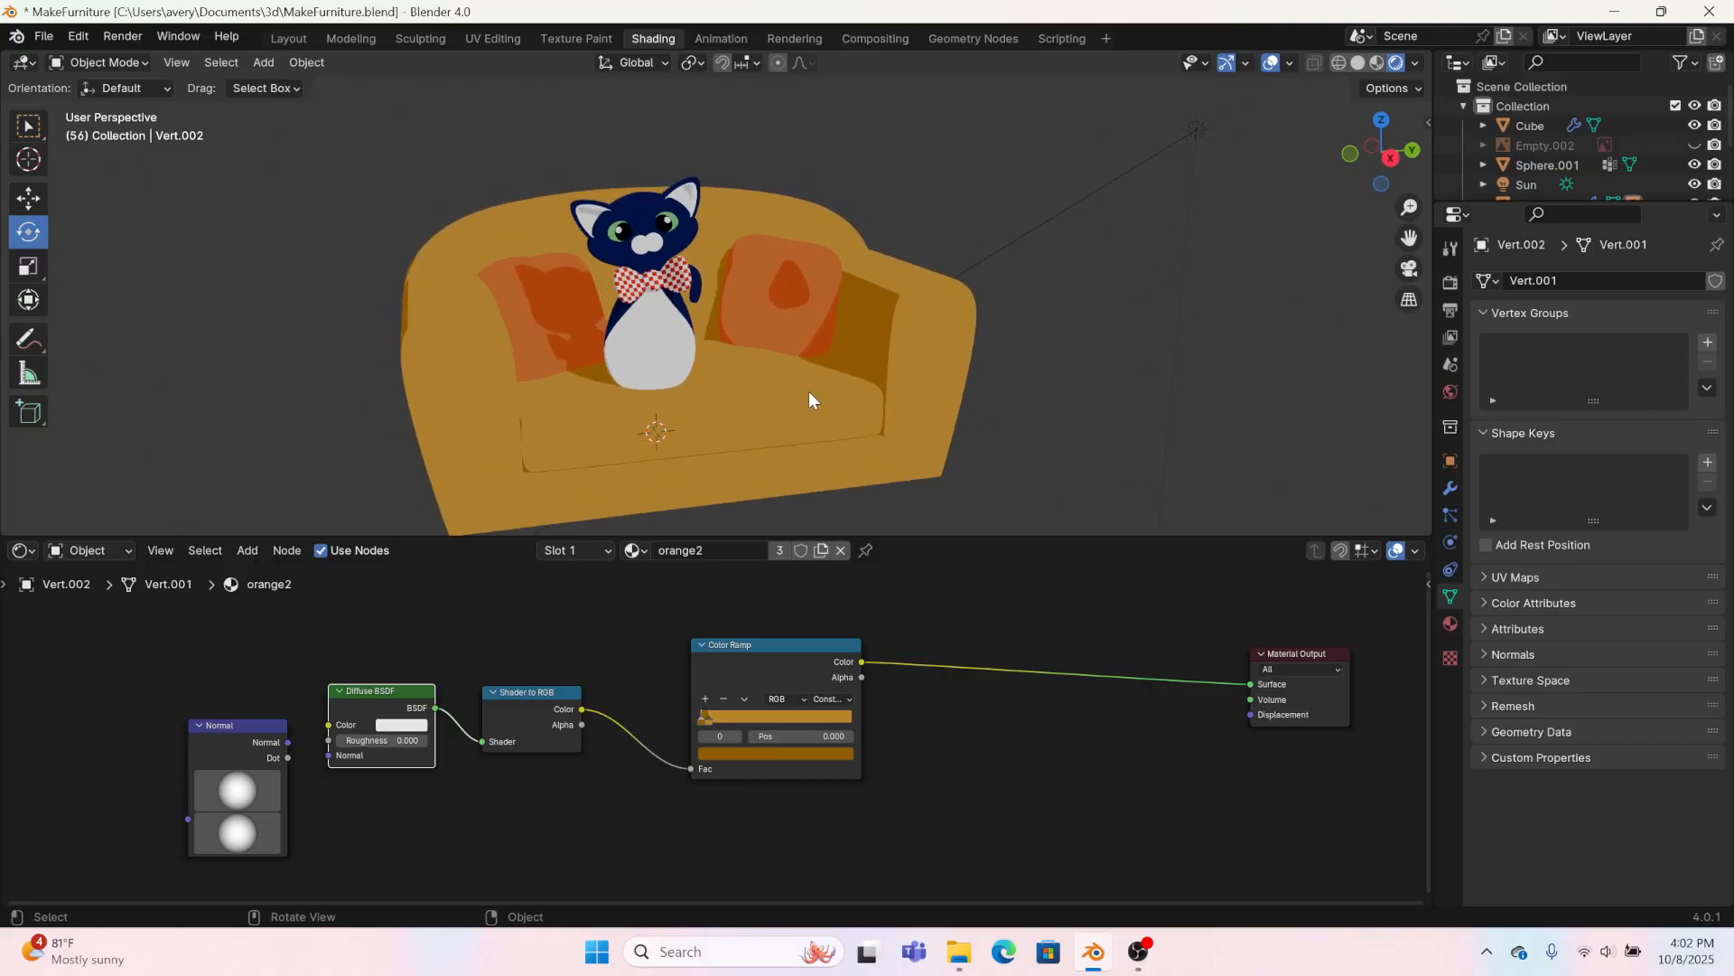